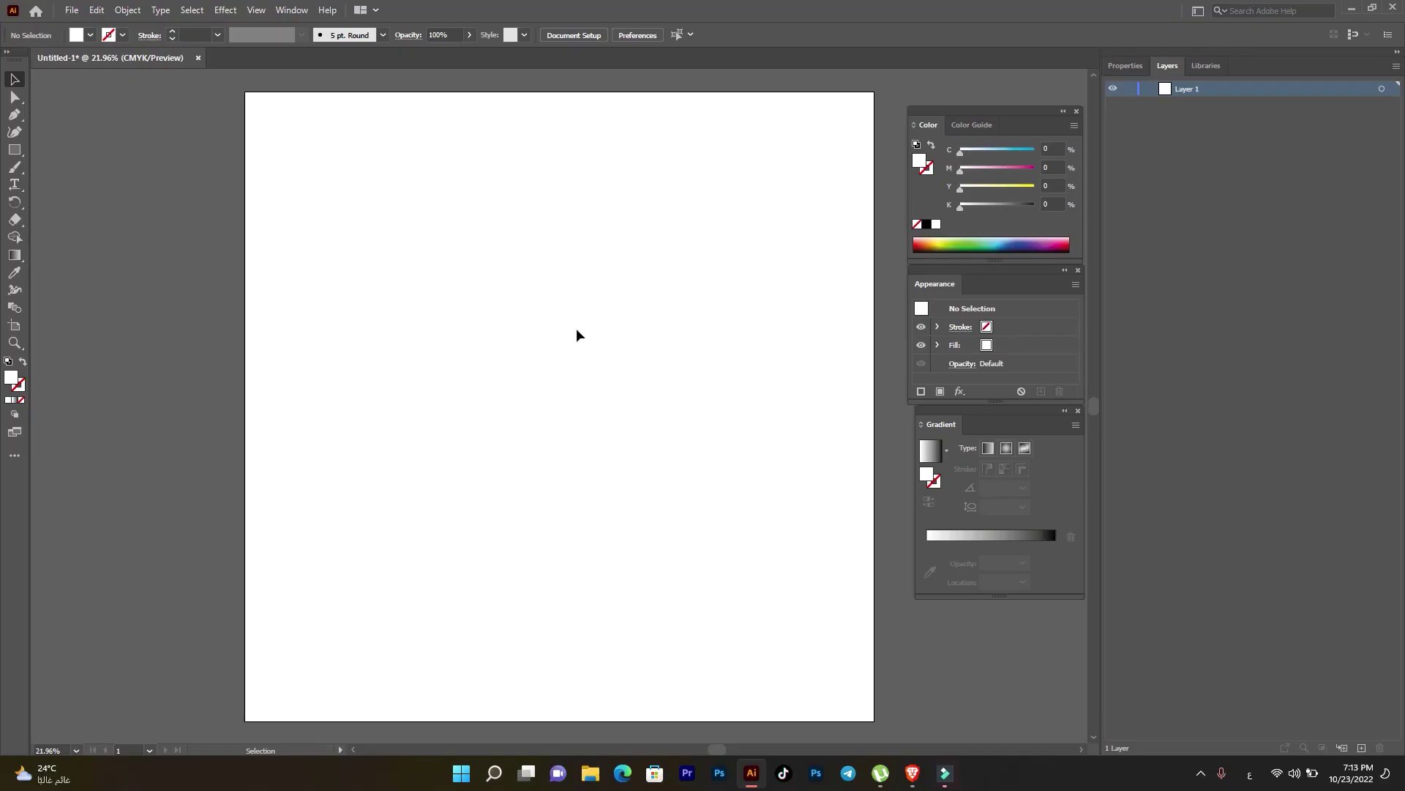
- Mute the computer's sound from the system quick settings
left_click(1294, 773)
left_click(1156, 684)
left_click(980, 725)
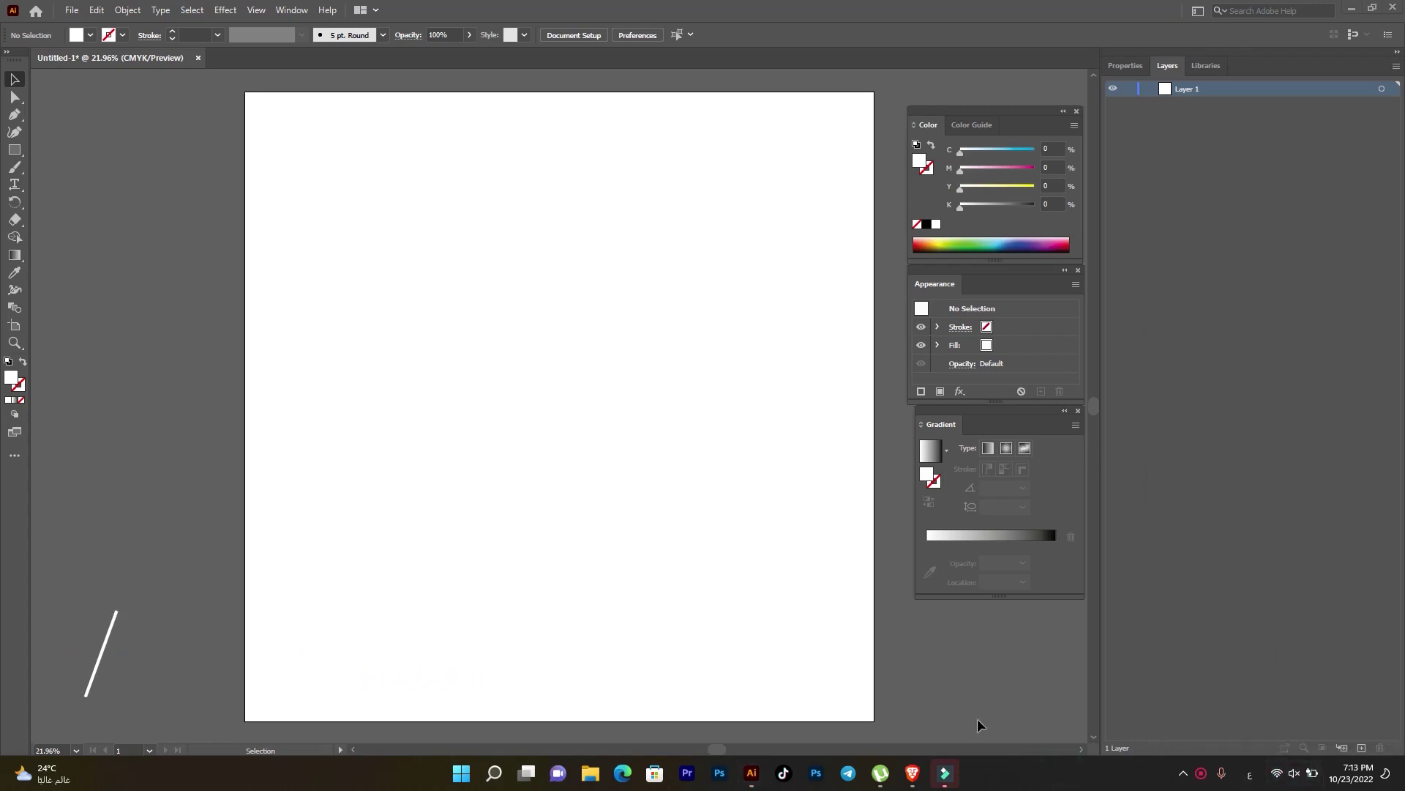
- Draw a tall rectangle of about 404 × 769 px and fully round its corners into a pill
left_click_drag(15, 152, 44, 142)
mouse_move(461, 246)
left_mouse_down()
mouse_move(578, 535)
mouse_move(590, 487)
left_mouse_up()
left_click_drag(577, 257, 548, 374)
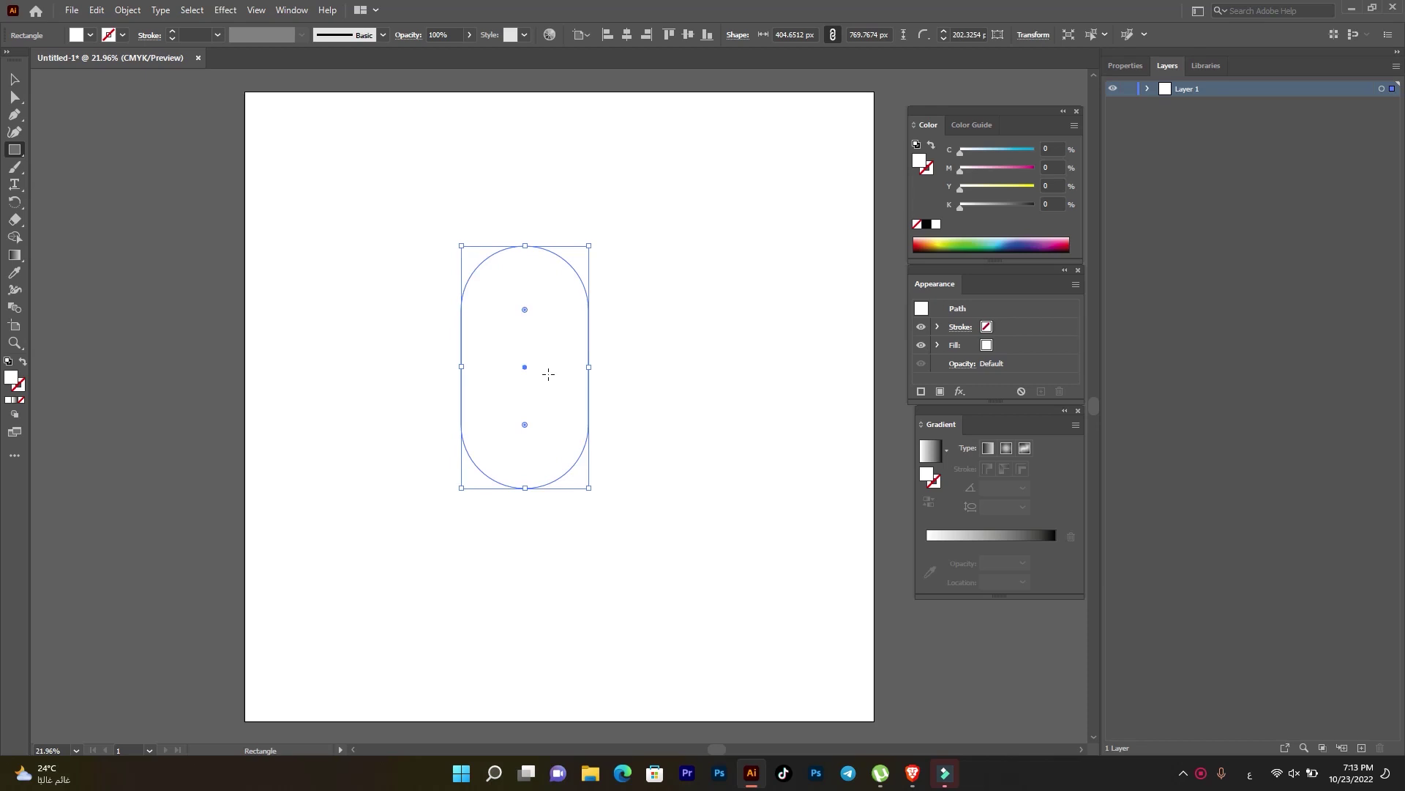
- Draw a Pen curve from inside the pill down to its lower-right edge
left_click(15, 132)
right_click(20, 152)
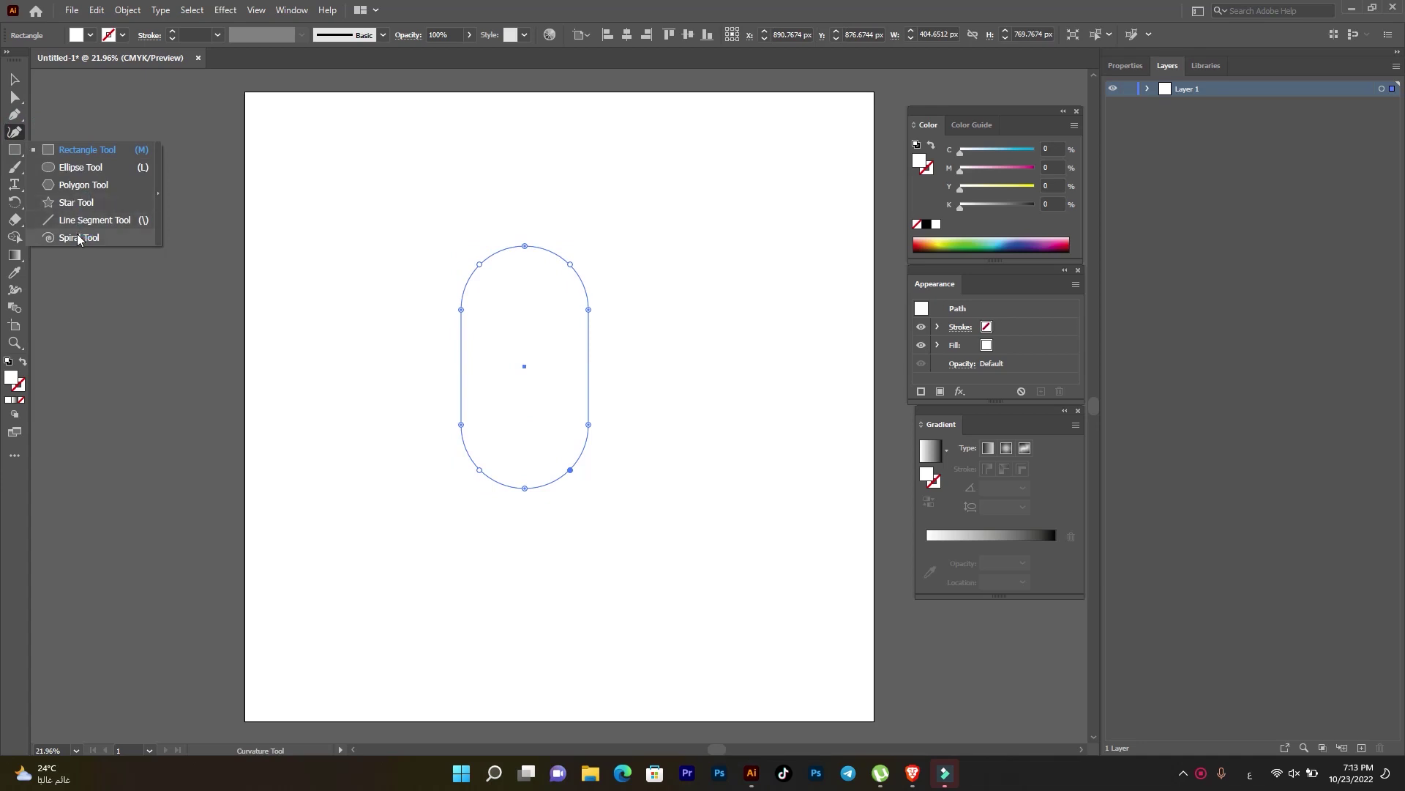
left_click(36, 138)
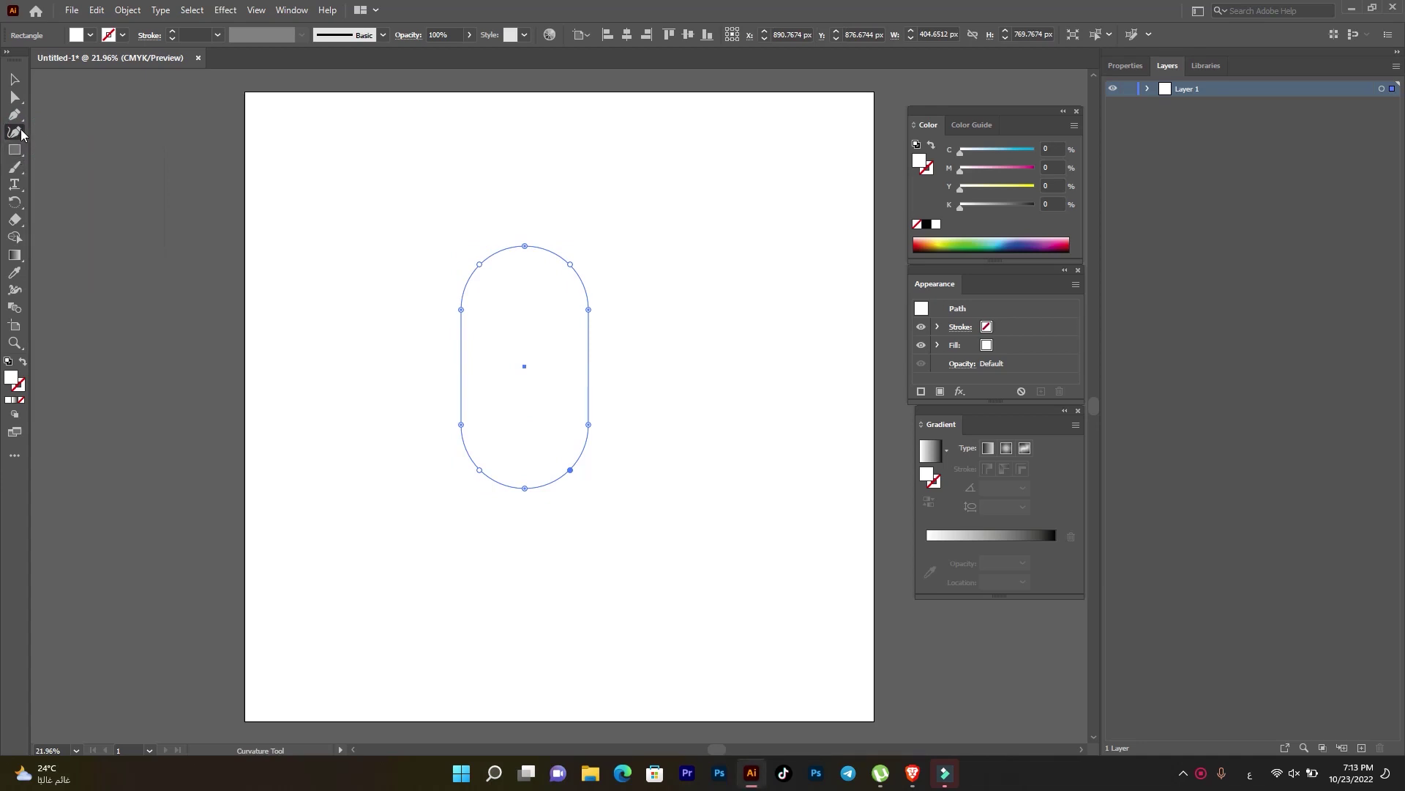
left_click(15, 114)
left_click(551, 388)
left_click_drag(600, 448, 613, 498)
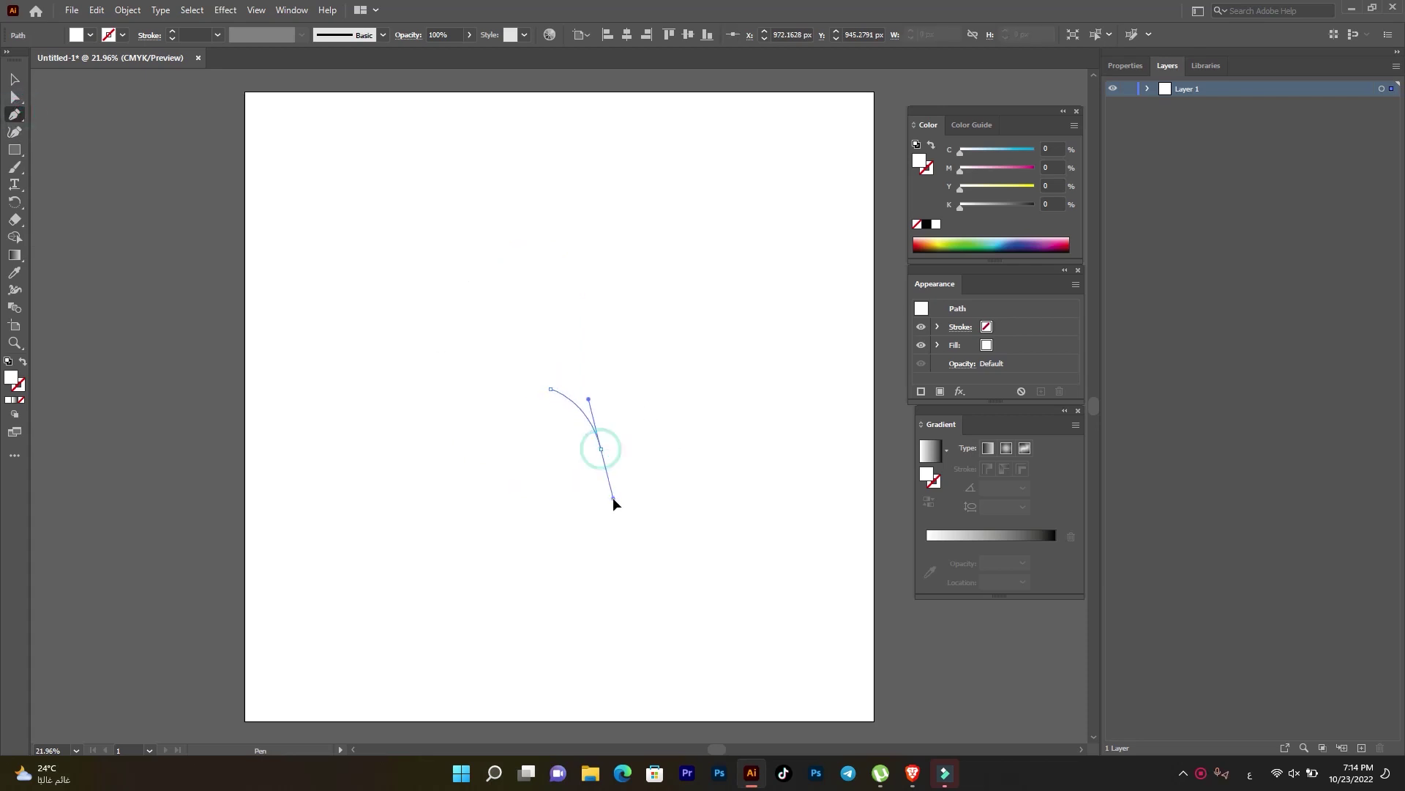
- Select the pill and the new curve together
left_click(14, 79)
left_click(486, 298)
left_click_drag(379, 224, 553, 450)
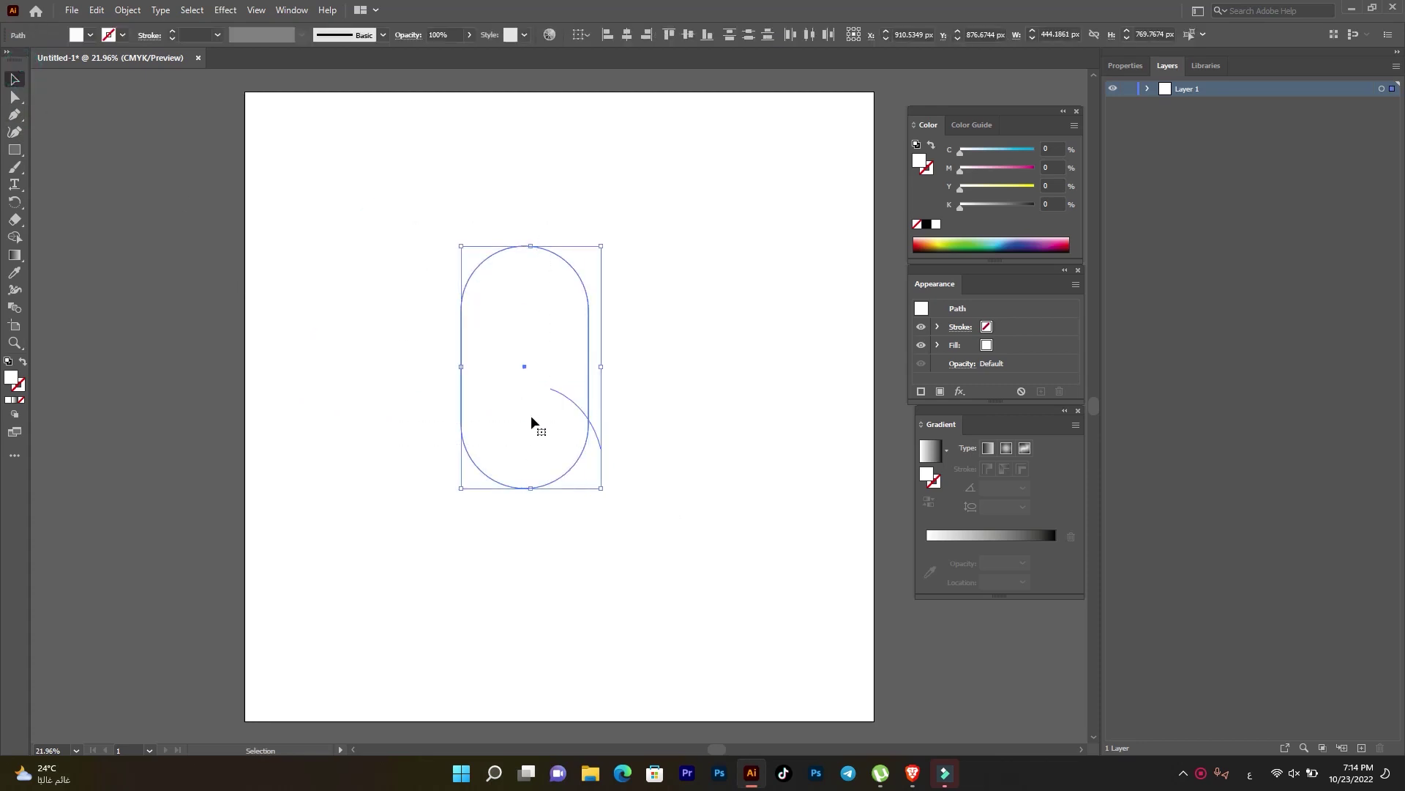
- Swap fill and stroke so both paths get a black stroke and no fill
left_click(23, 362)
left_click(122, 35)
left_click(40, 58)
left_click(525, 17)
left_click(172, 32)
left_click(172, 33)
left_click(172, 32)
left_click(172, 32)
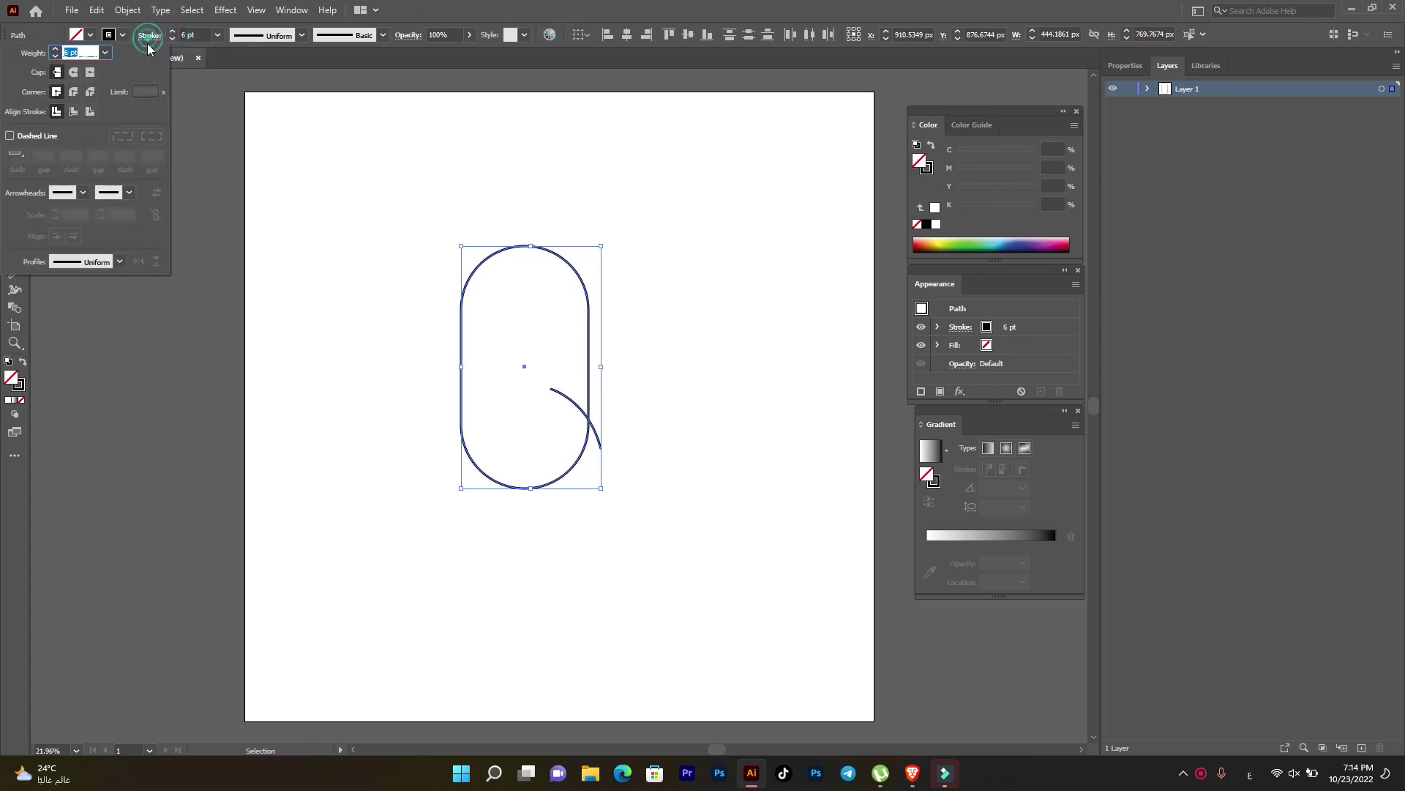
left_click(444, 147)
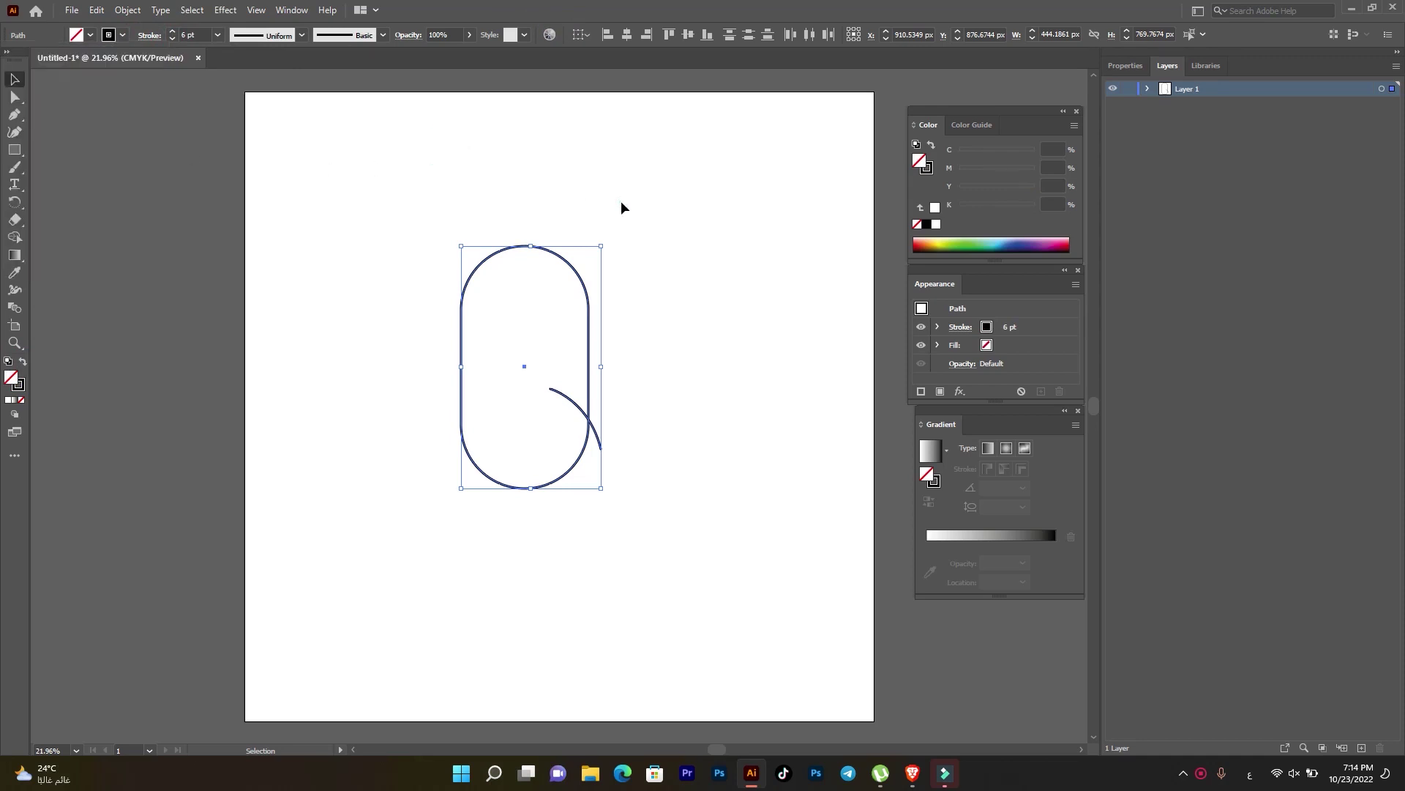
- Nudge the curved line into place and set both paths' stroke weight to 9 pt
left_click(621, 208)
left_click_drag(597, 442, 593, 440)
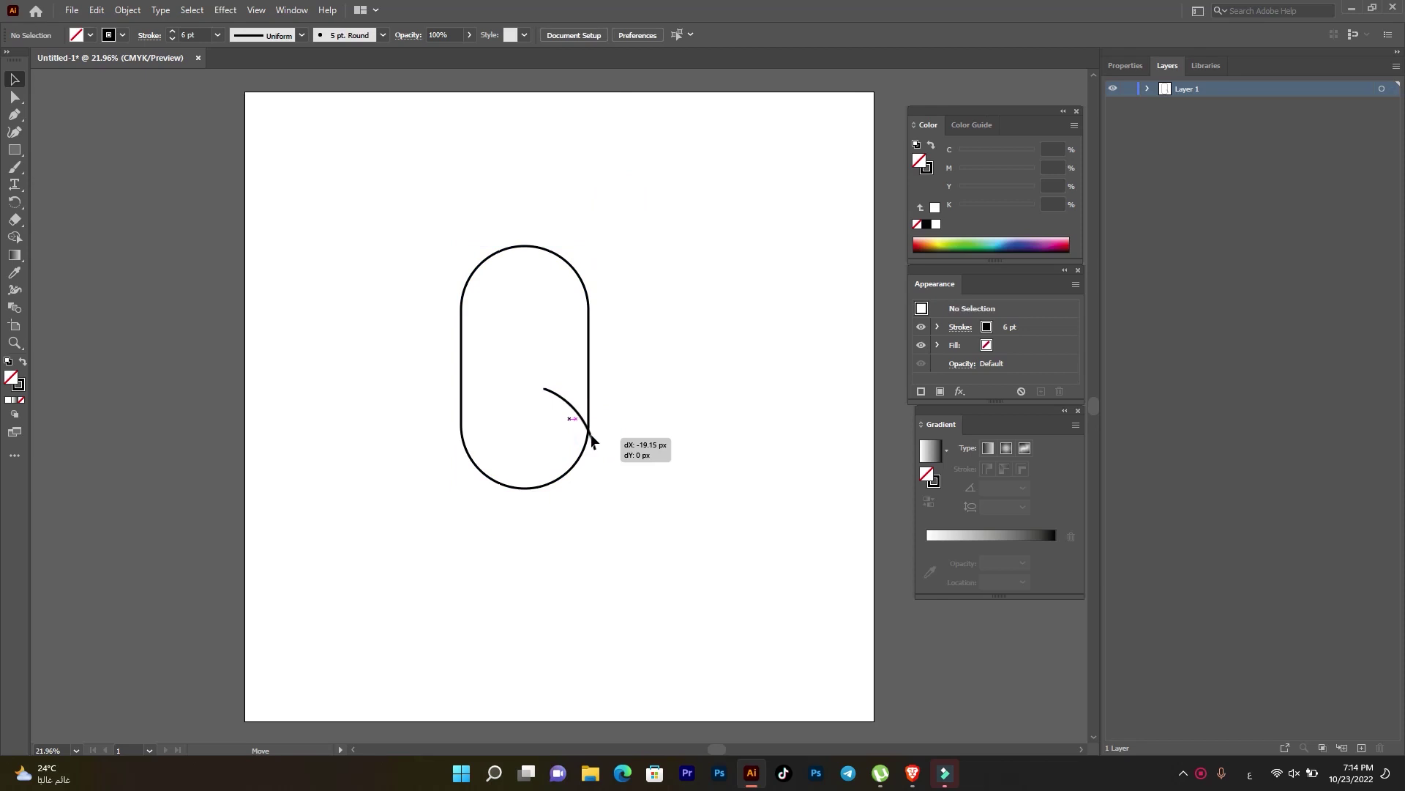
left_click_drag(593, 440, 597, 443)
left_click(466, 374)
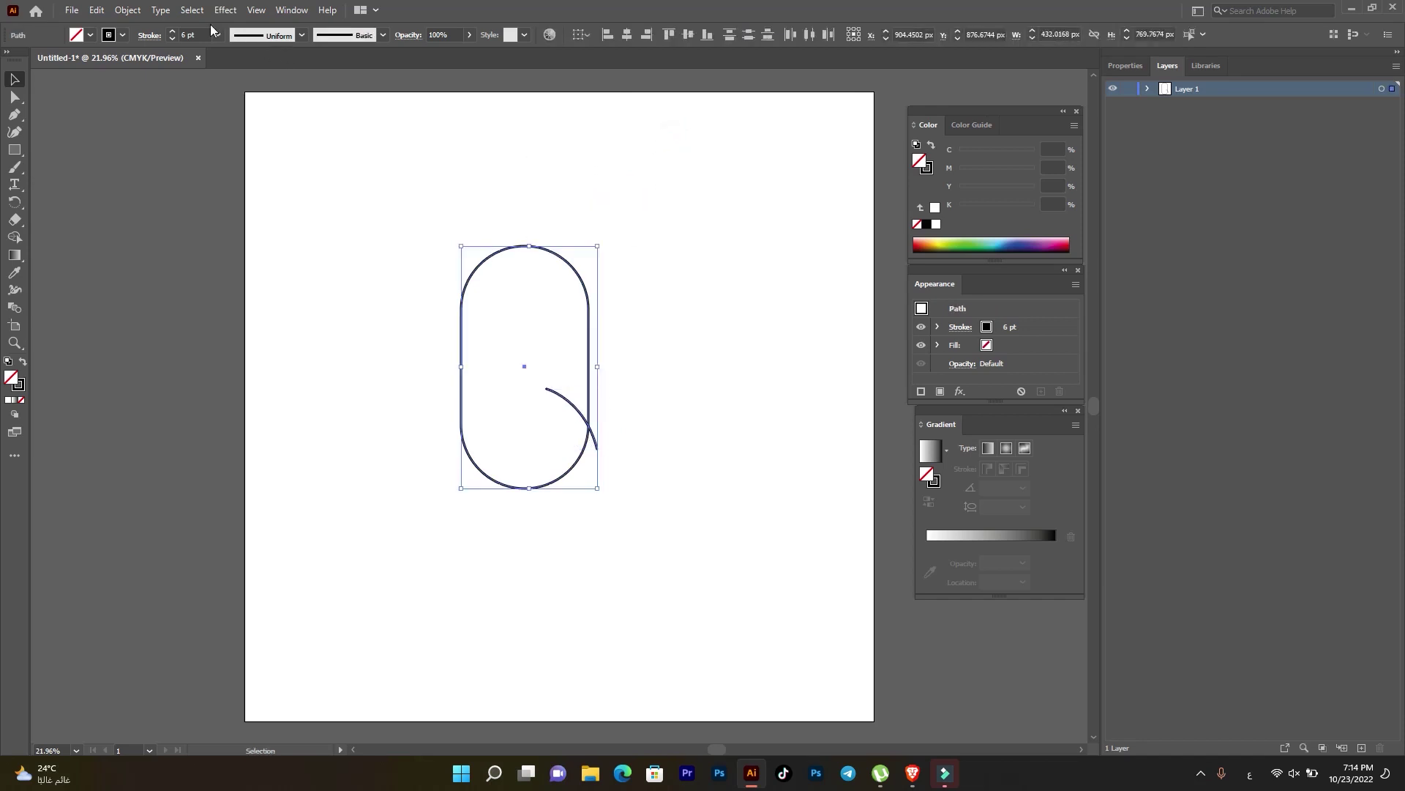
triple_click(168, 32)
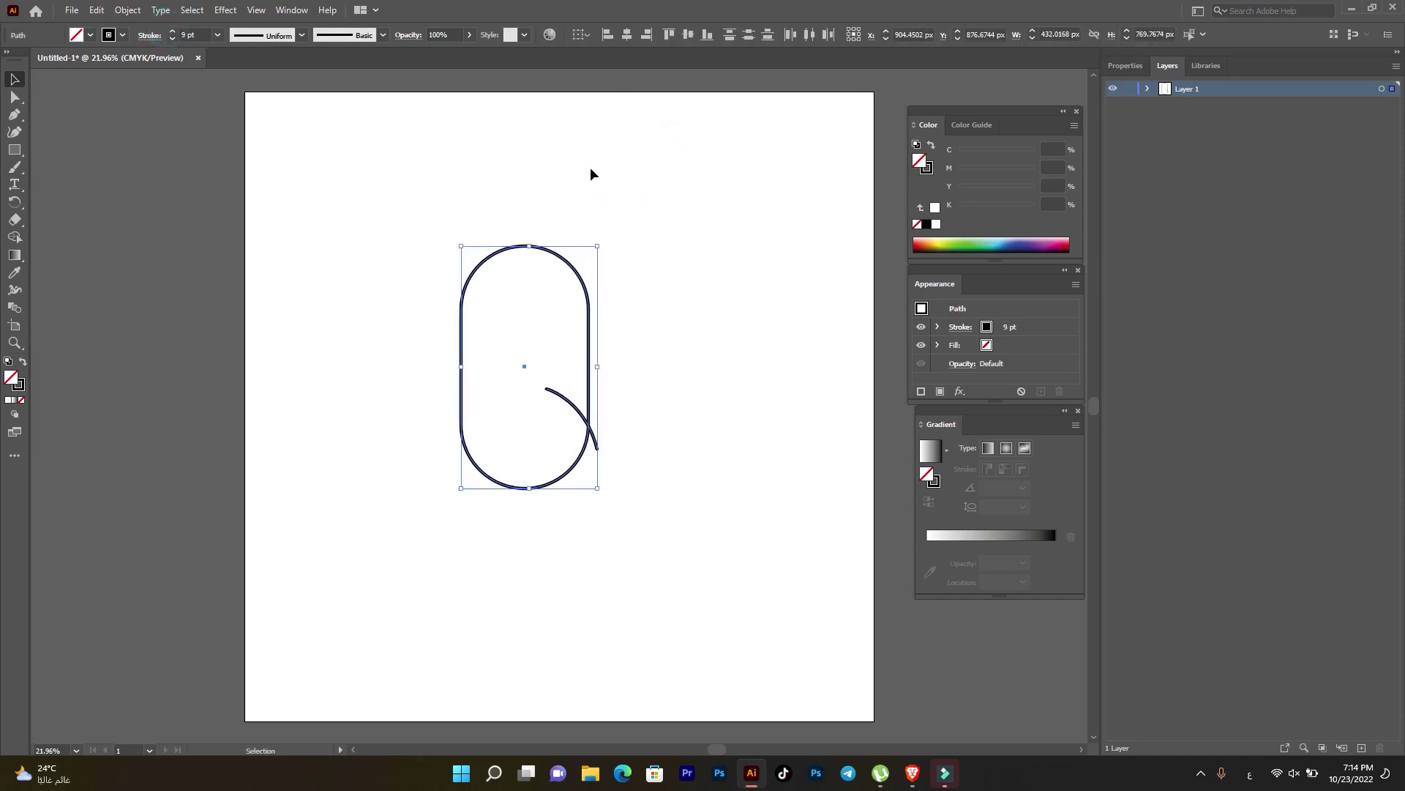
left_click(648, 269)
- Draw a V-shaped line low inside the pill
left_click(10, 116)
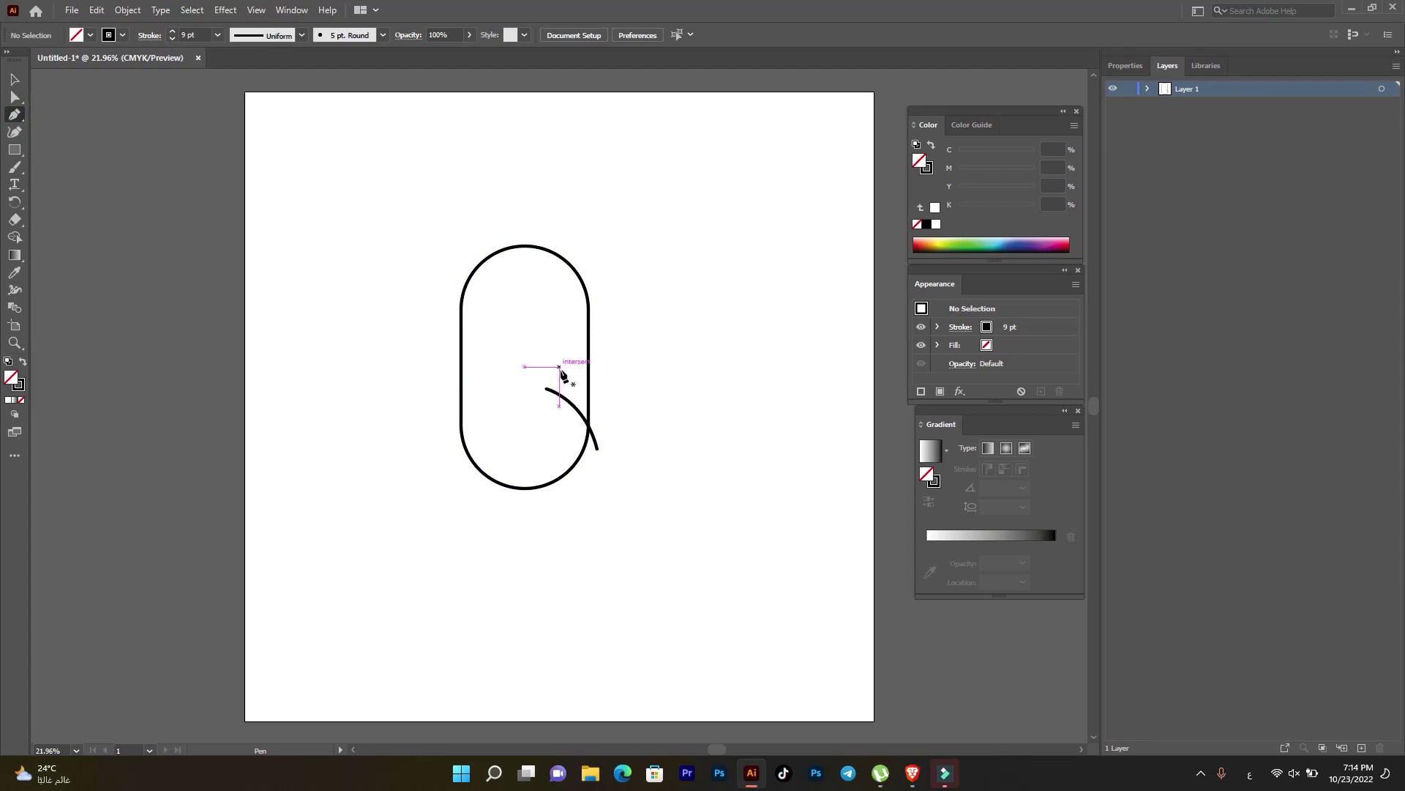
mouse_move(560, 372)
left_mouse_down()
mouse_move(535, 407)
mouse_move(485, 358)
left_mouse_up()
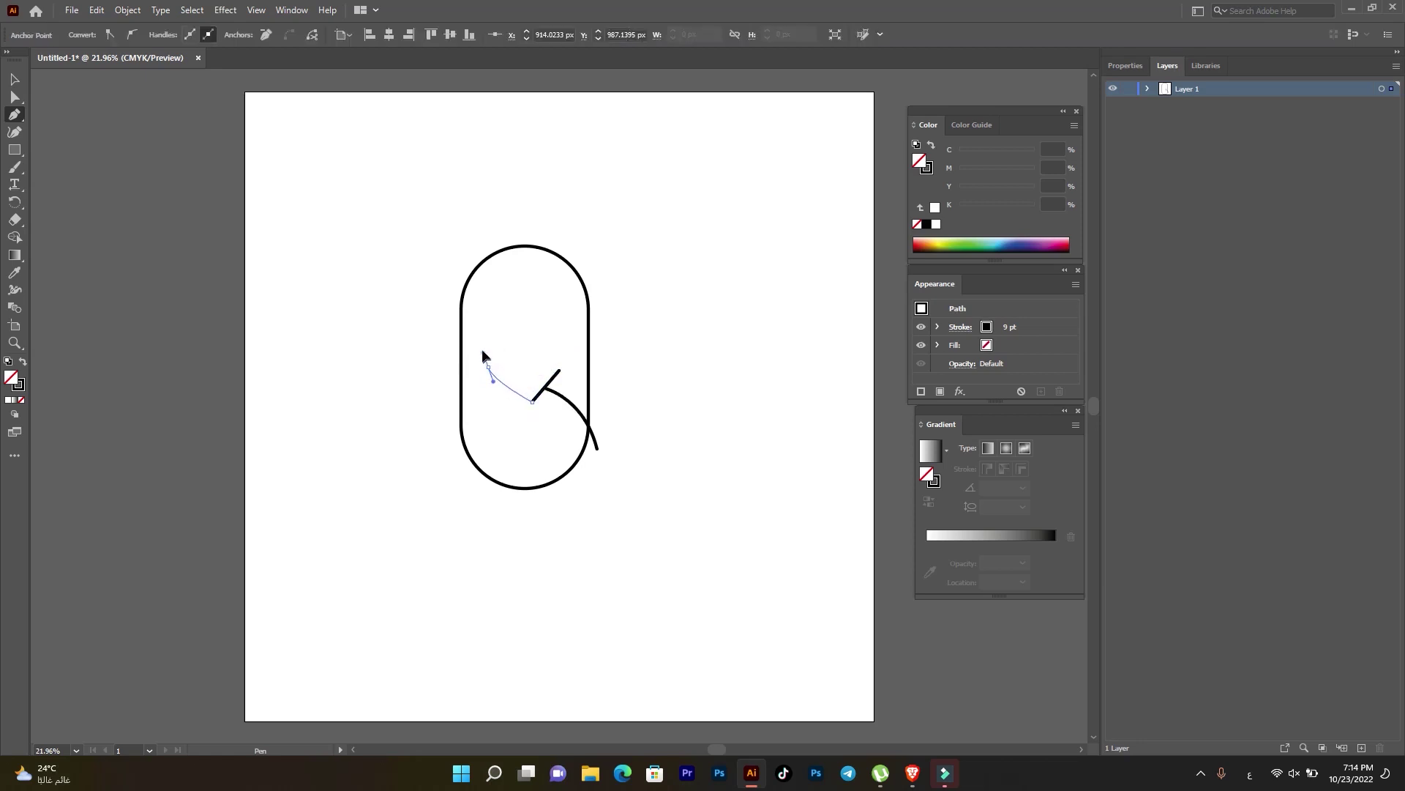
left_click(16, 79)
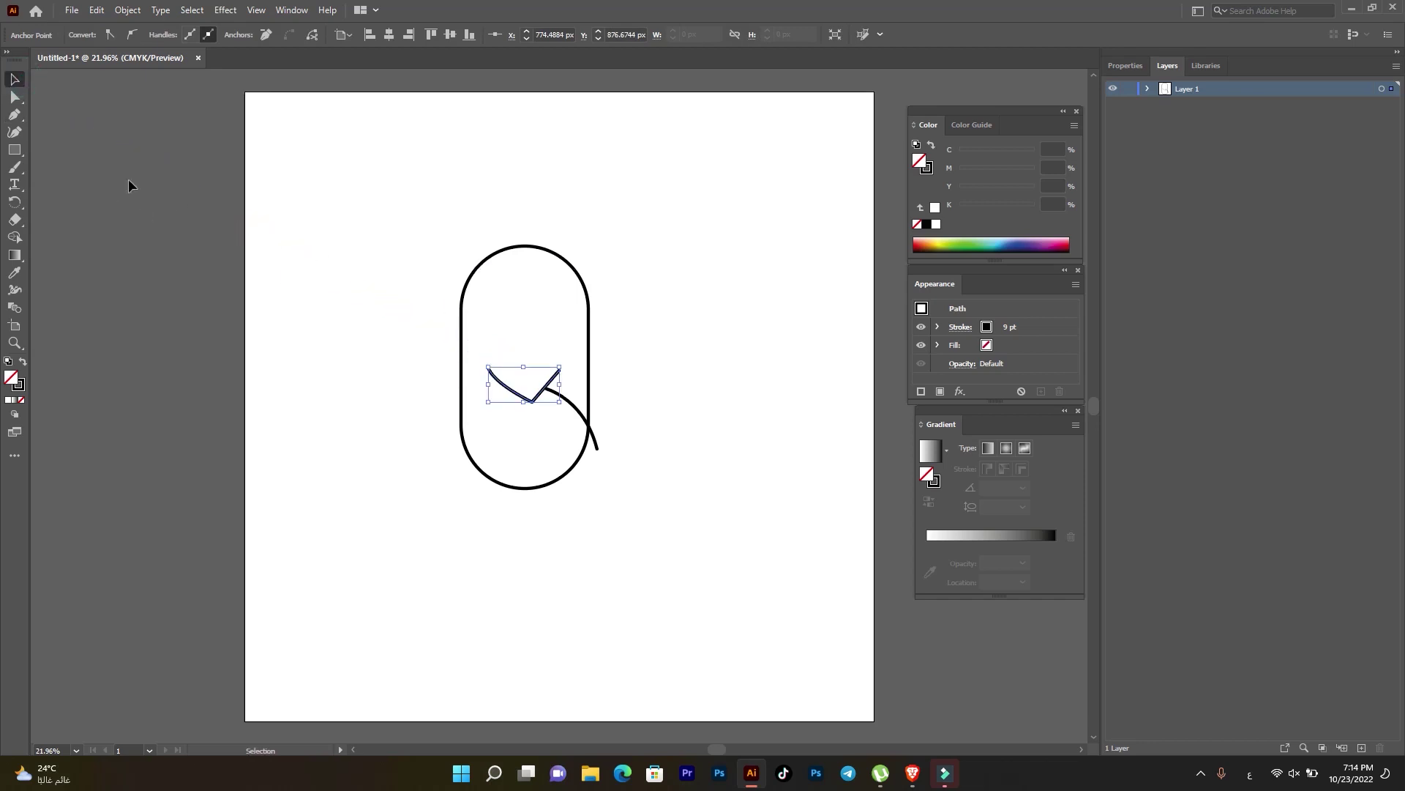
- Draw a hooked, wavy curve in the upper part of the pill and select it
left_click(14, 114)
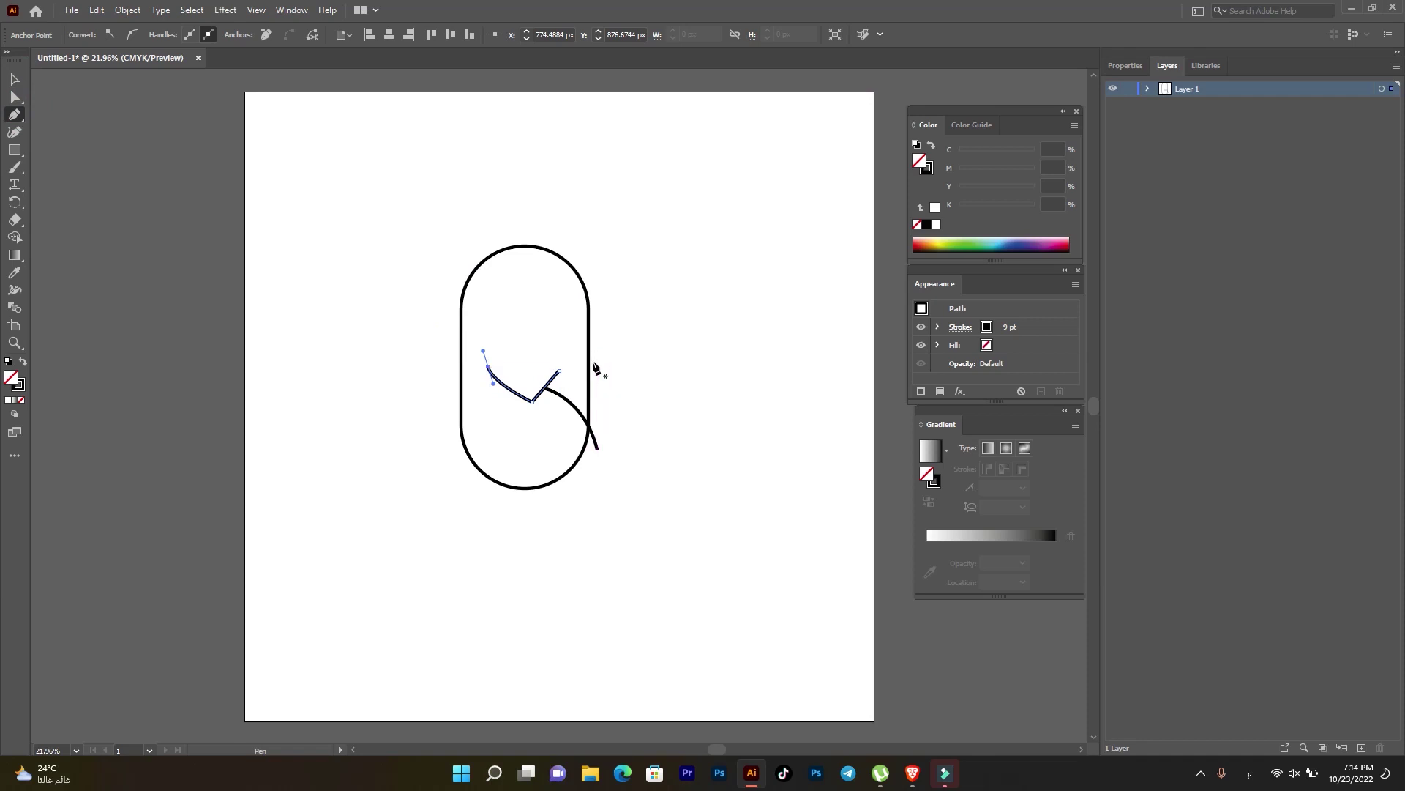
left_click_drag(581, 349, 570, 336)
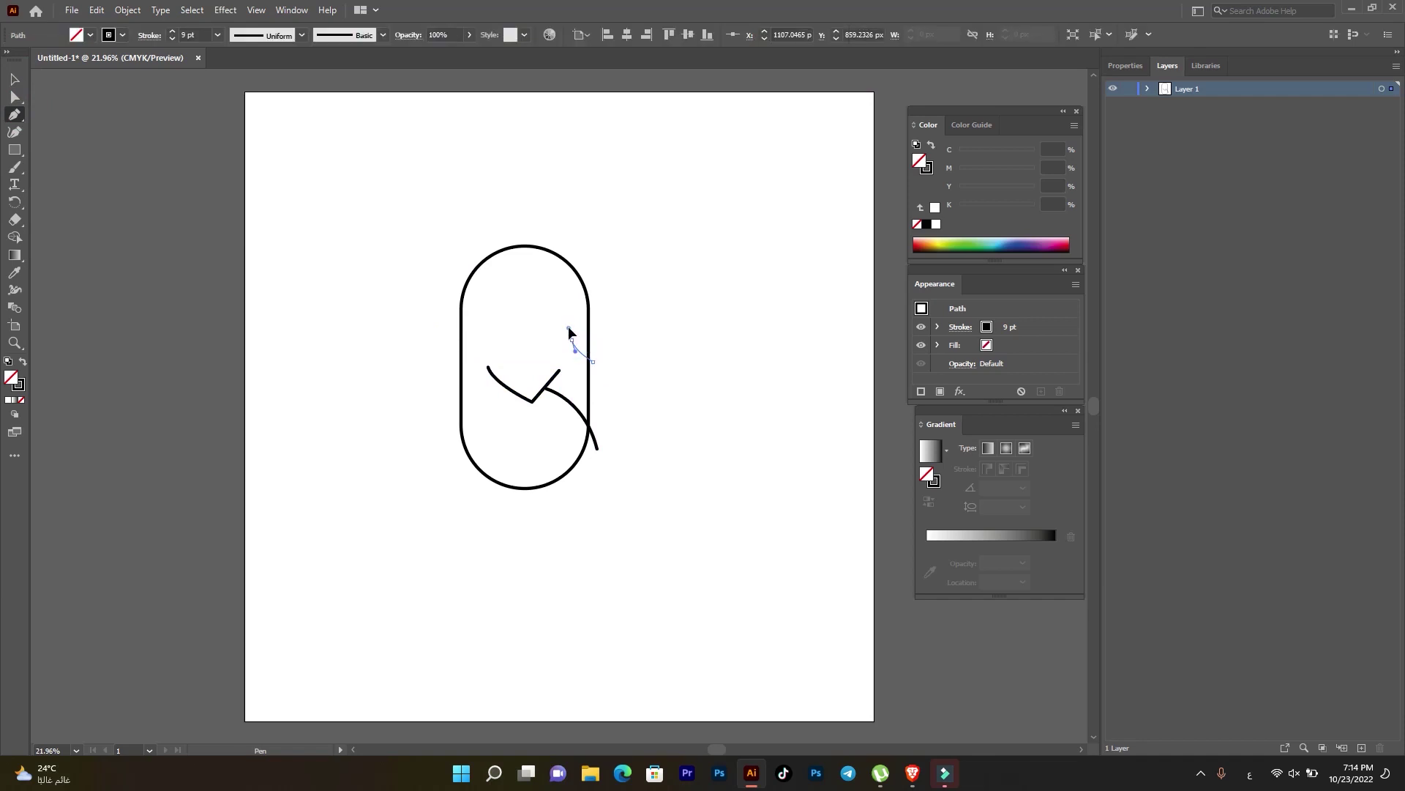
left_click(565, 309)
left_click_drag(557, 303, 554, 326)
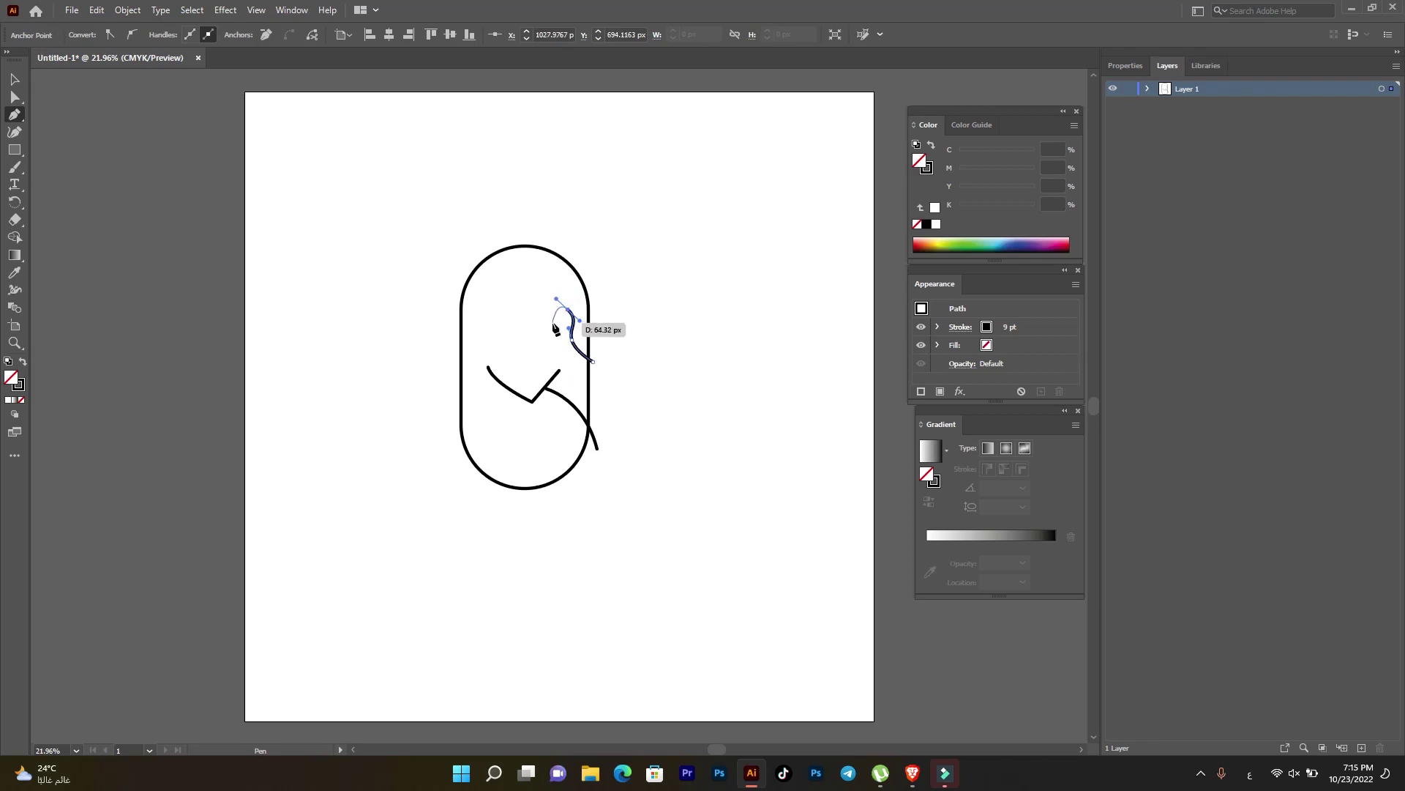
mouse_move(554, 322)
left_mouse_down()
mouse_move(507, 313)
mouse_move(504, 295)
left_mouse_up()
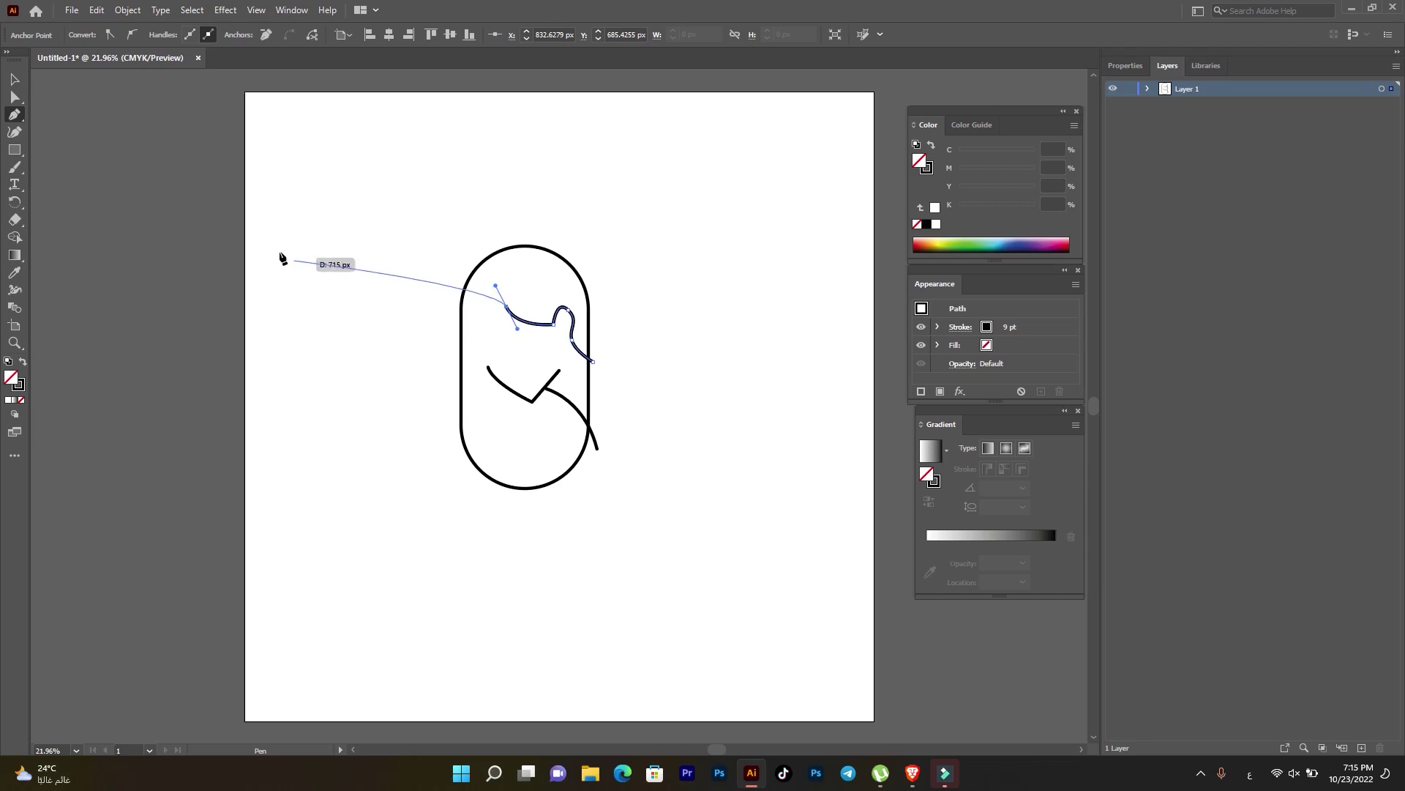
left_click(15, 79)
left_click(314, 210)
left_click(561, 341)
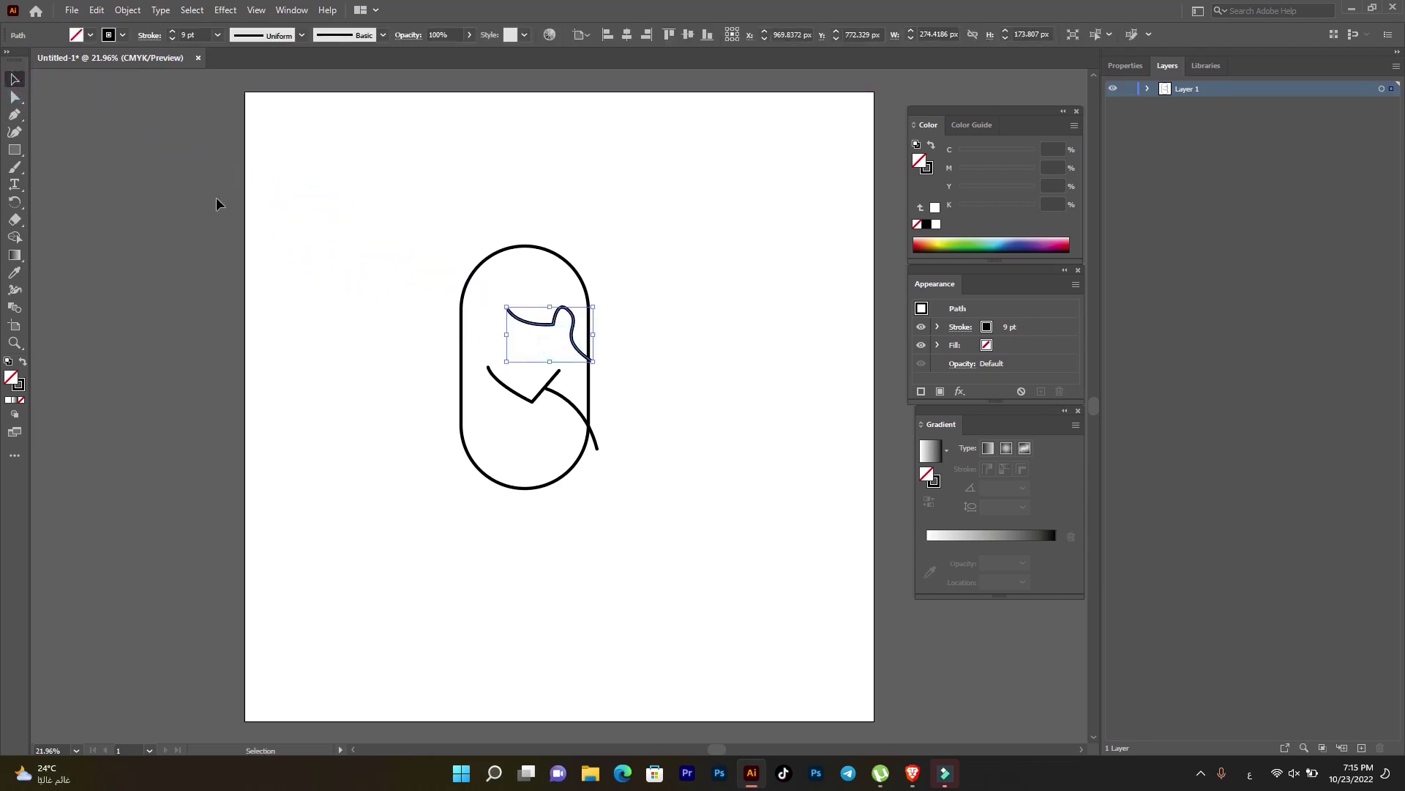
left_click(15, 96)
- Round the wavy line's sharp middle bend by dragging its live corner widget
left_click(666, 286)
scroll(573, 329, "up", 2)
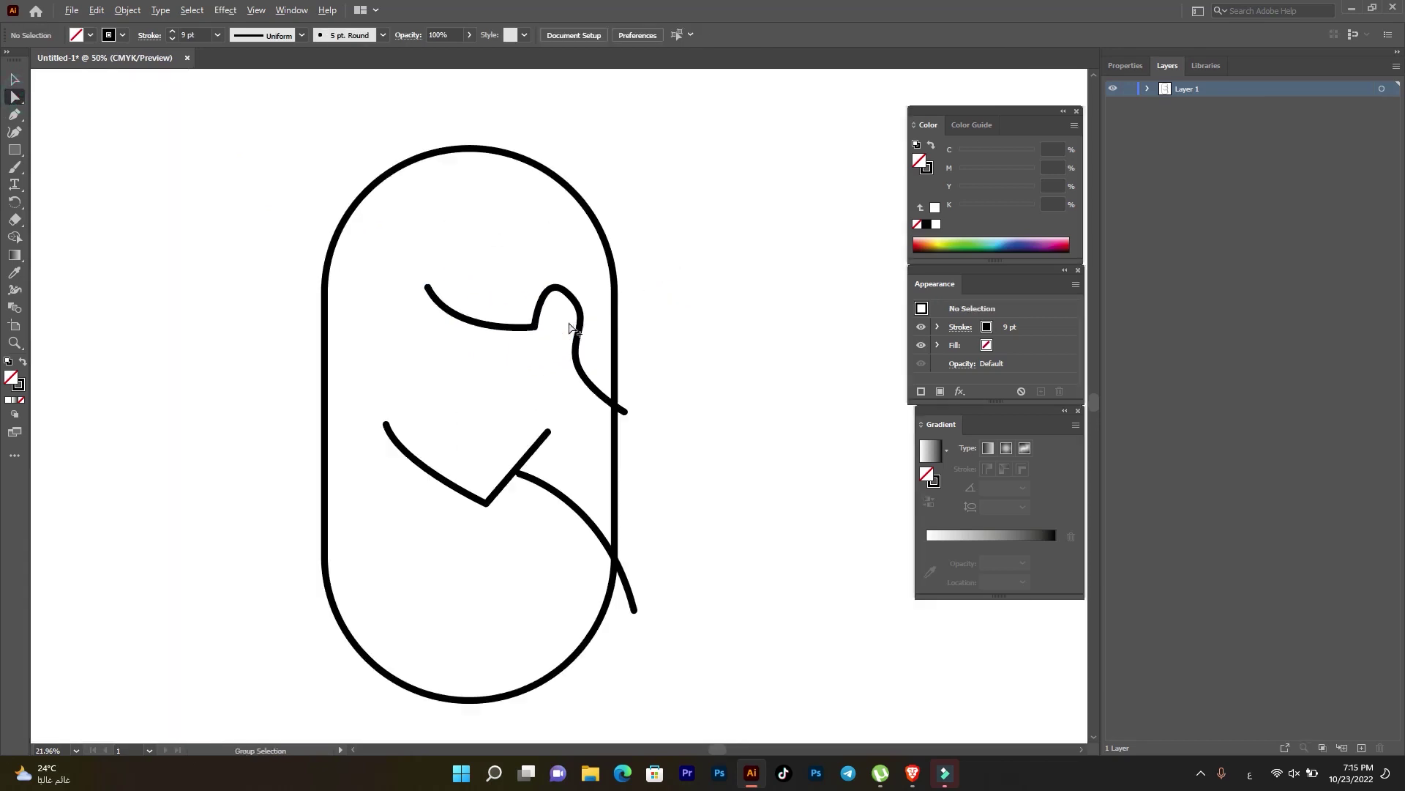
left_click(538, 331)
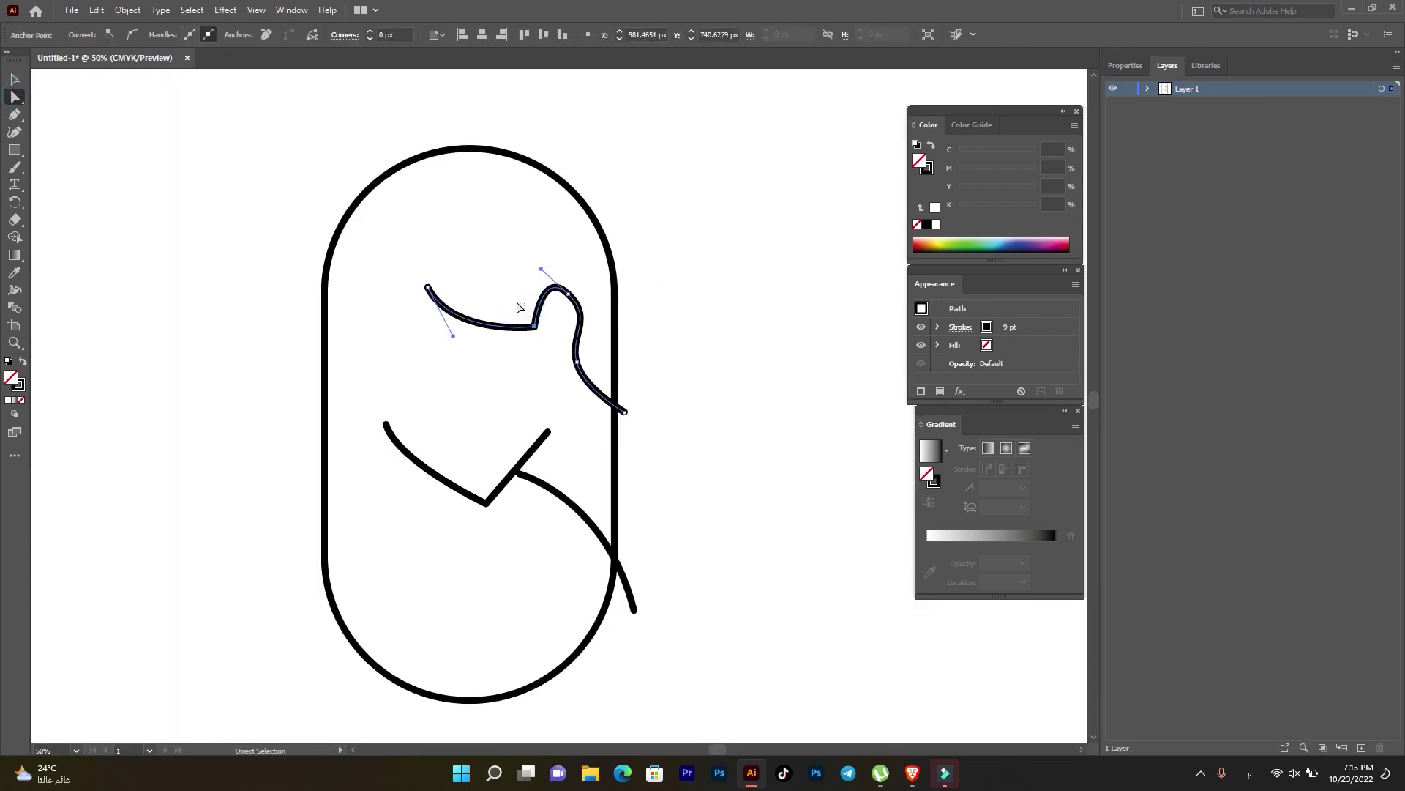
mouse_move(538, 330)
left_mouse_down()
mouse_move(523, 314)
mouse_move(530, 322)
left_mouse_up()
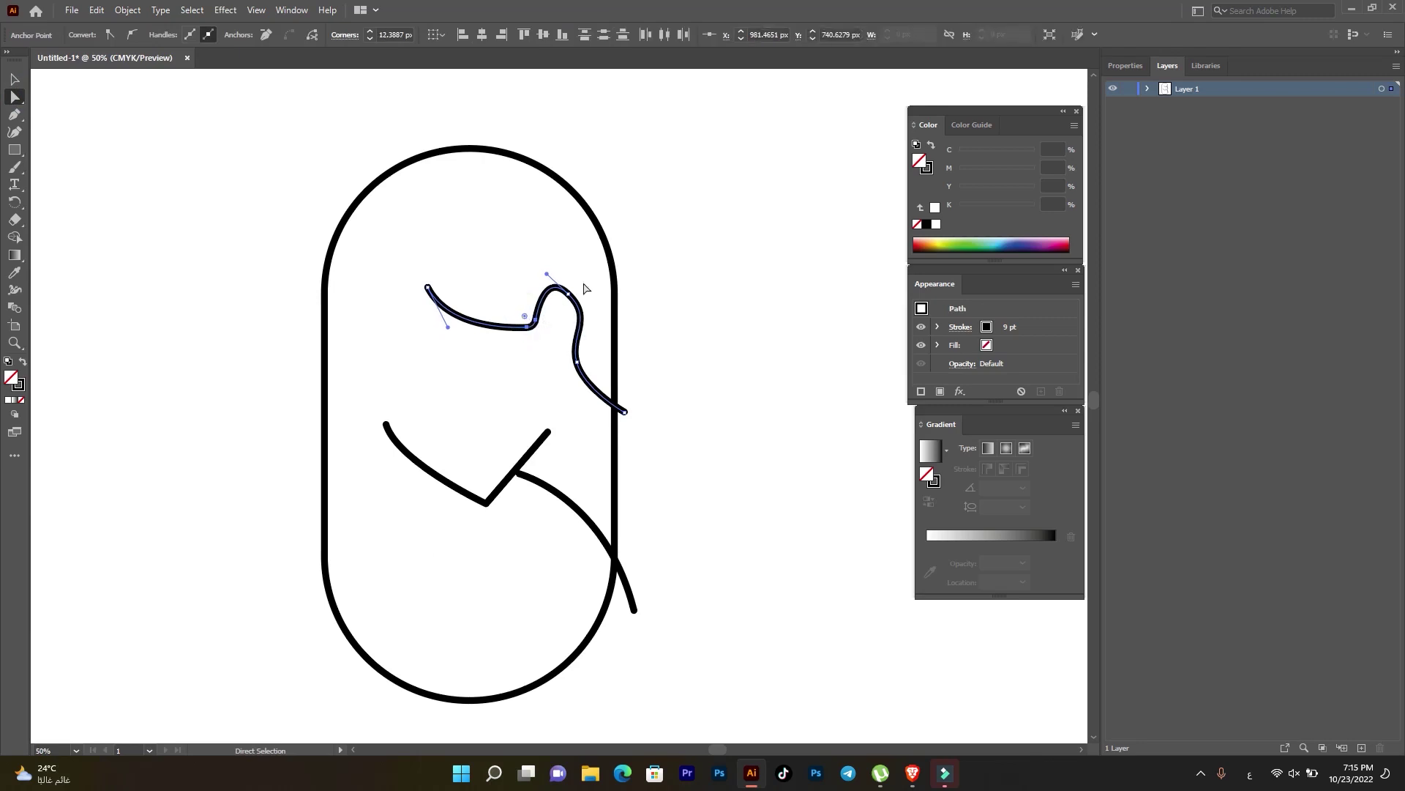
left_click(579, 274)
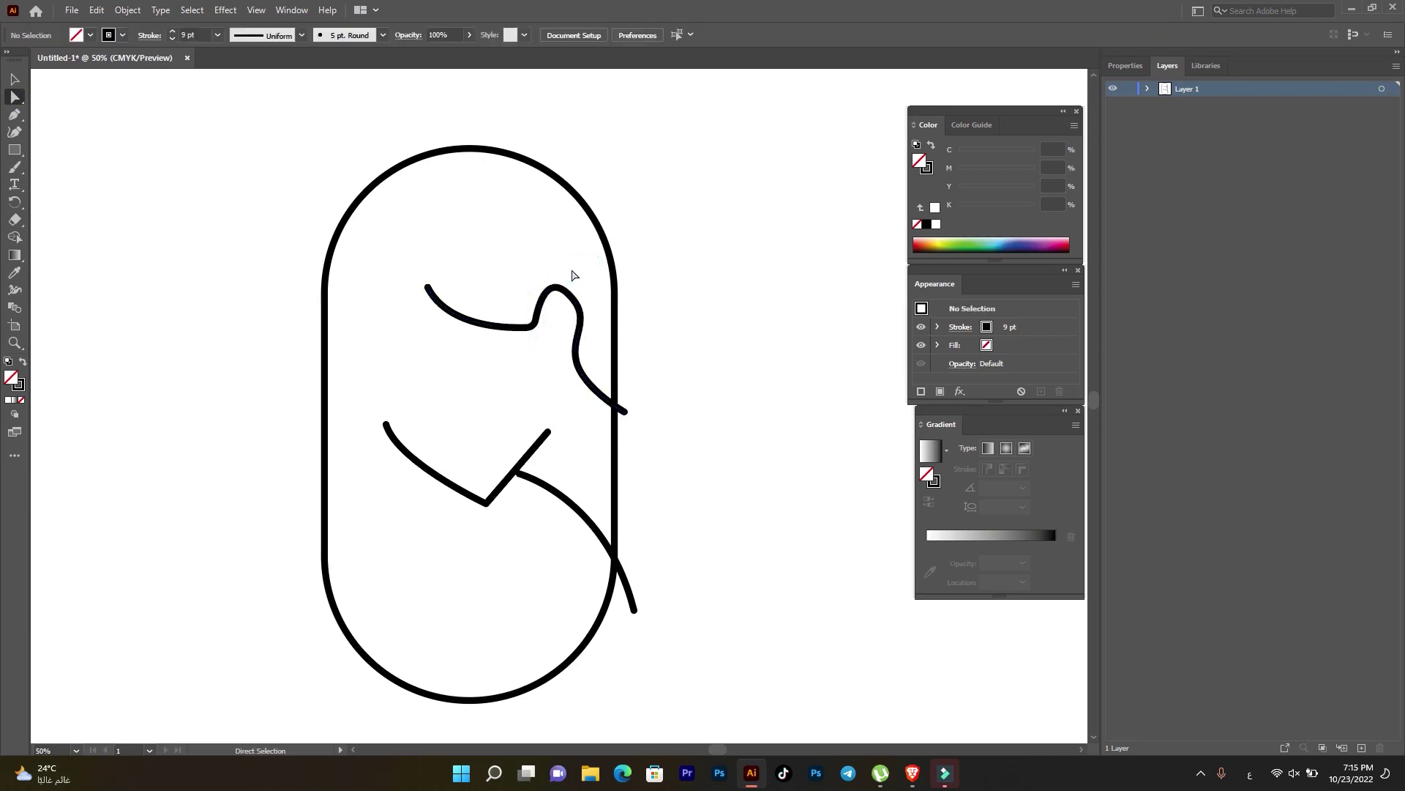
- Draw a curve from the wavy line's left end up to the pill's upper-right edge
key("p")
mouse_move(427, 302)
left_mouse_down()
mouse_move(409, 162)
mouse_move(376, 119)
mouse_move(474, 285)
left_mouse_up()
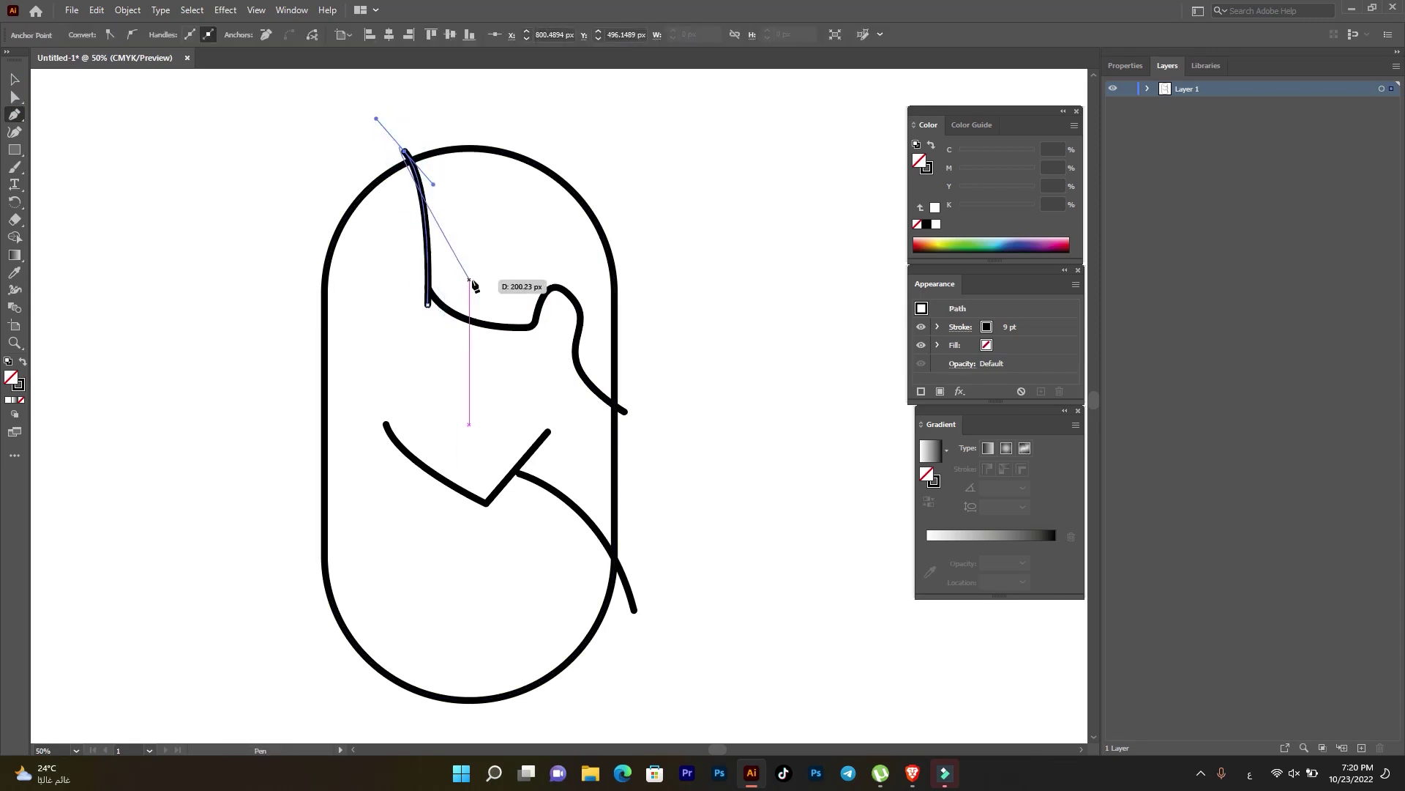
key("ctrl+z")
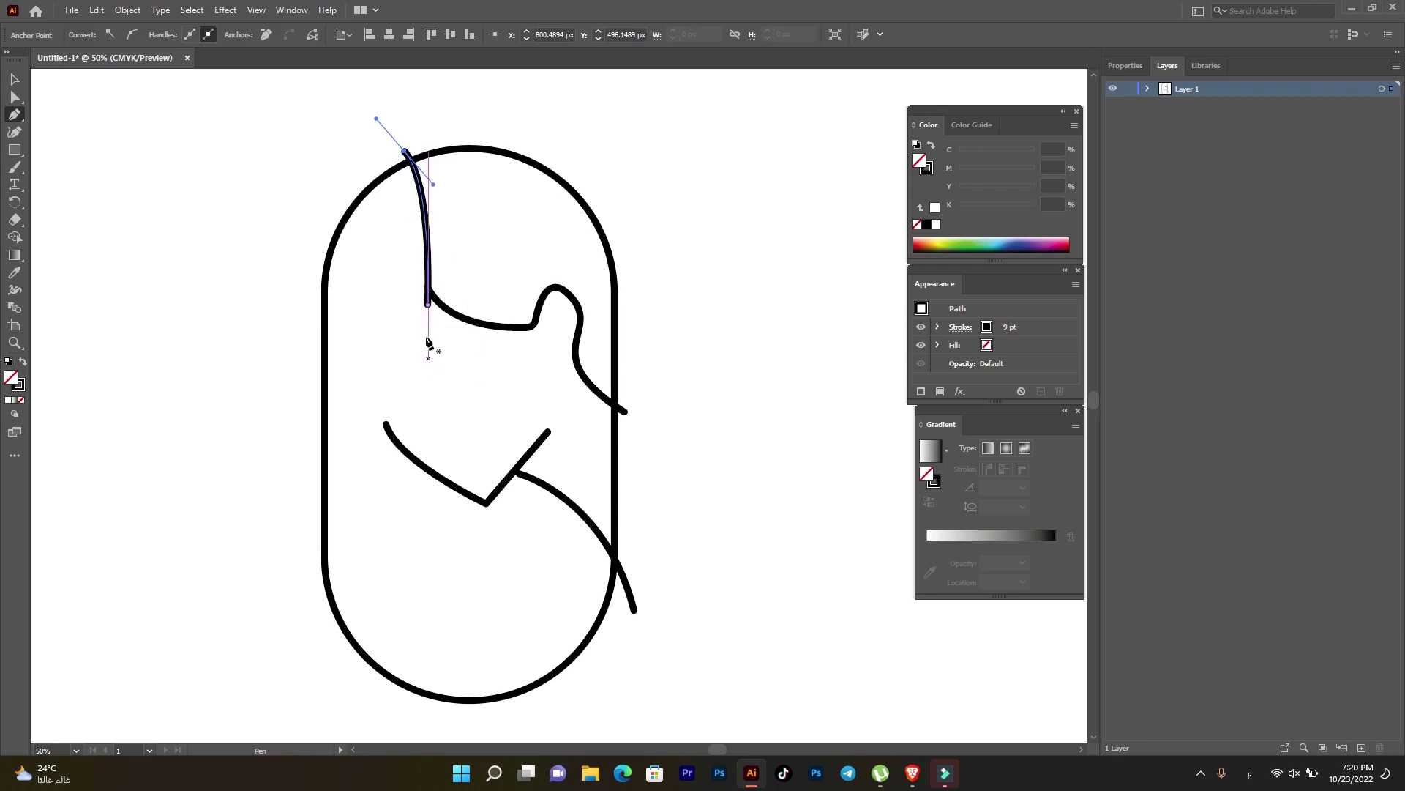
left_click(422, 304)
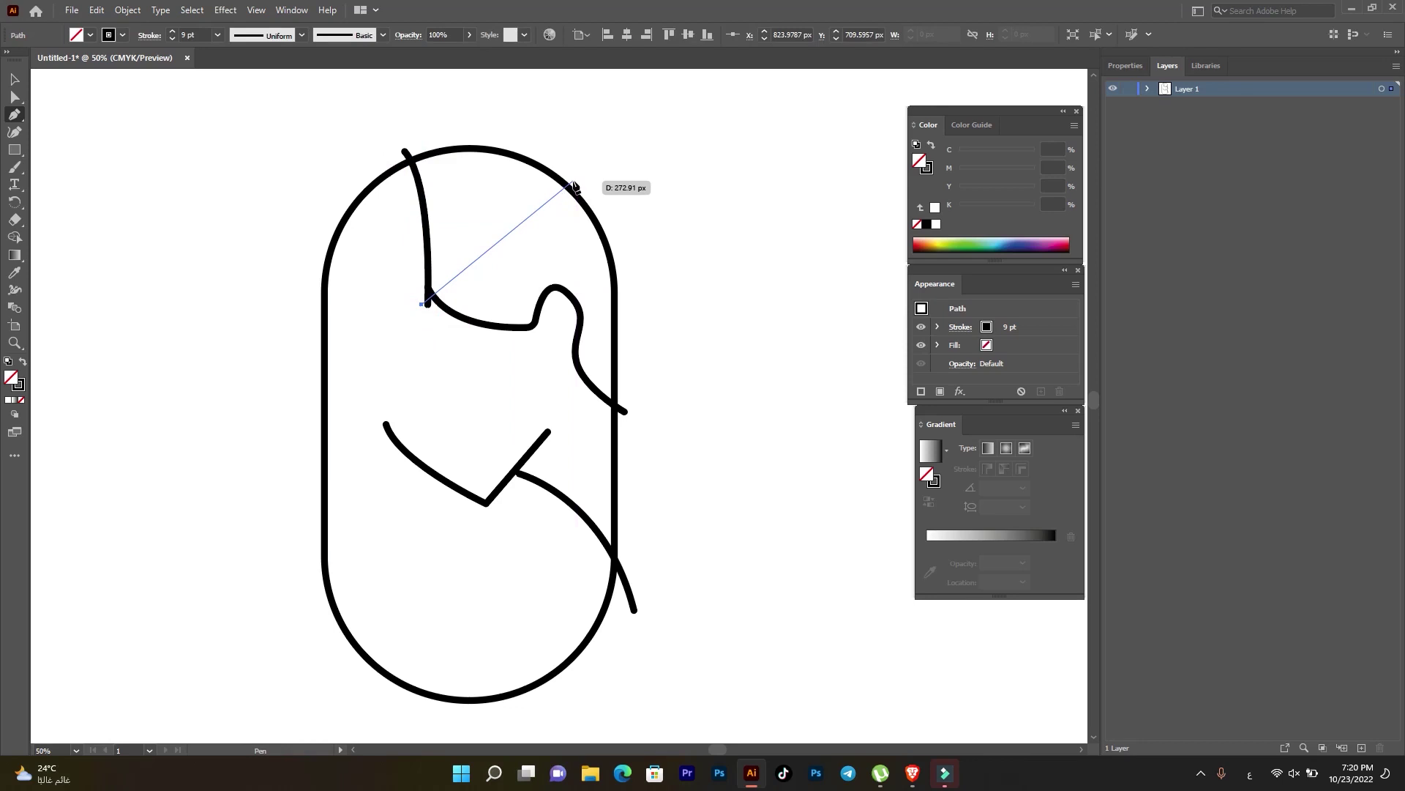
left_click_drag(586, 171, 625, 88)
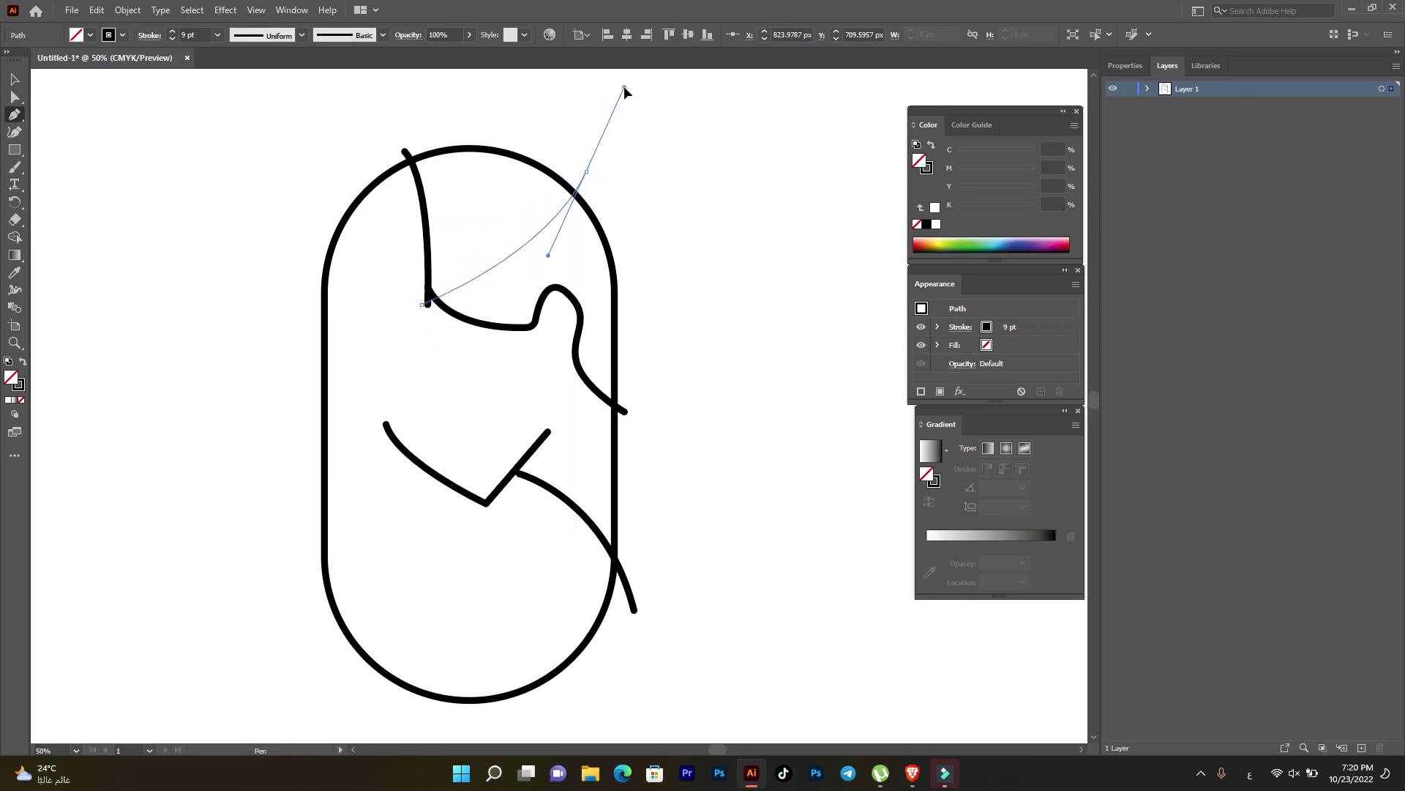
key("Escape")
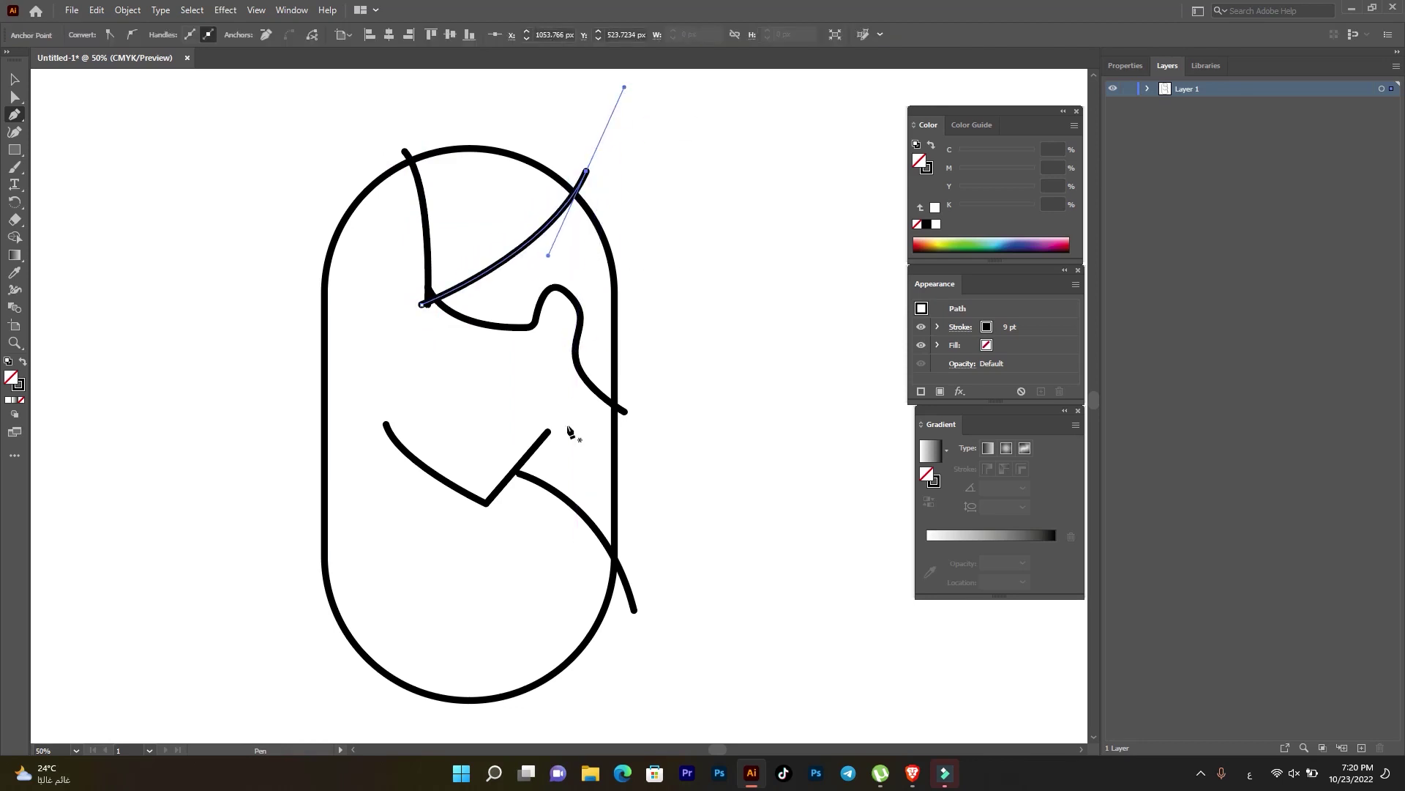
- Draw a short curve crossing the right edge of the face
left_click(562, 372)
left_click_drag(648, 330, 659, 299)
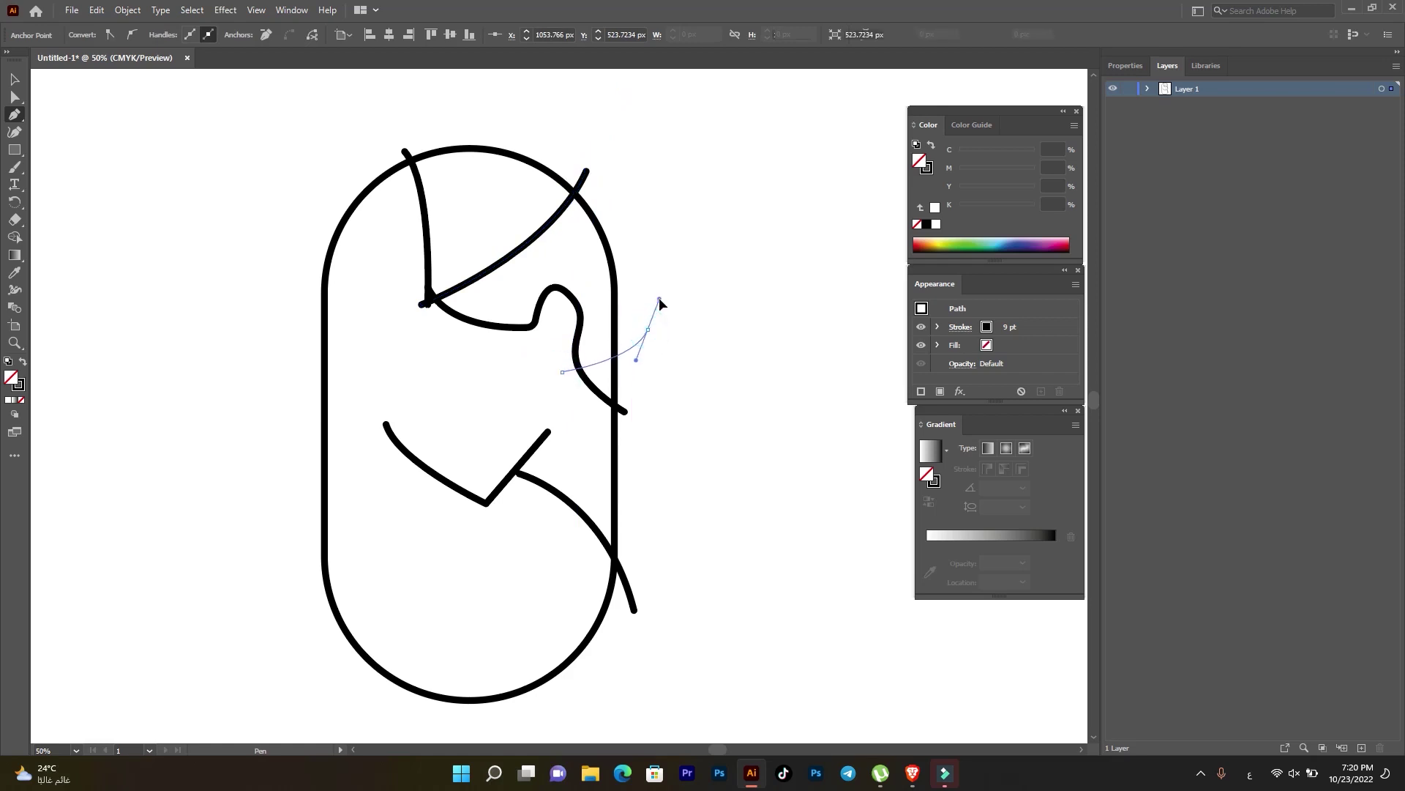
key("Escape")
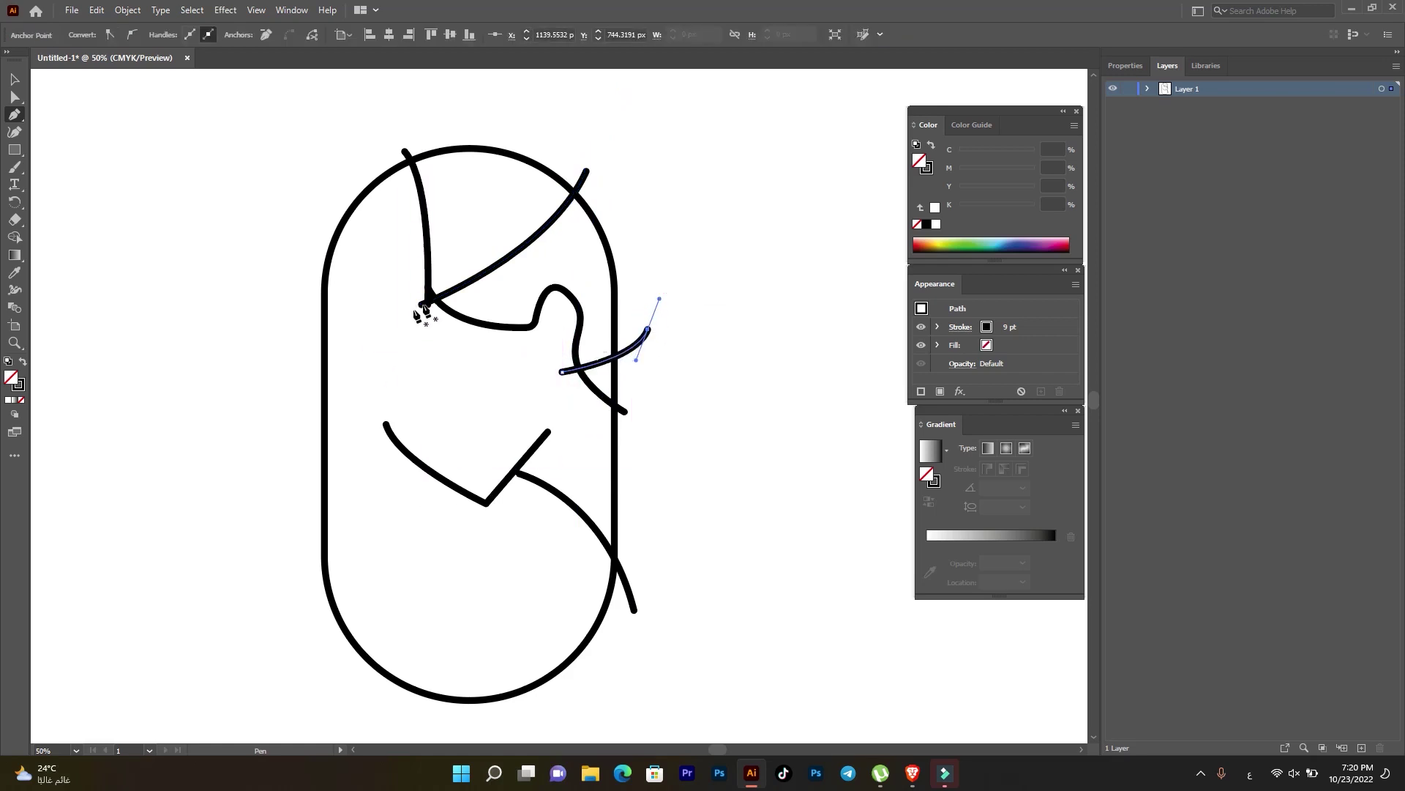
- Draw a hairline arc from the upper junction down to the left outline
left_click(437, 288)
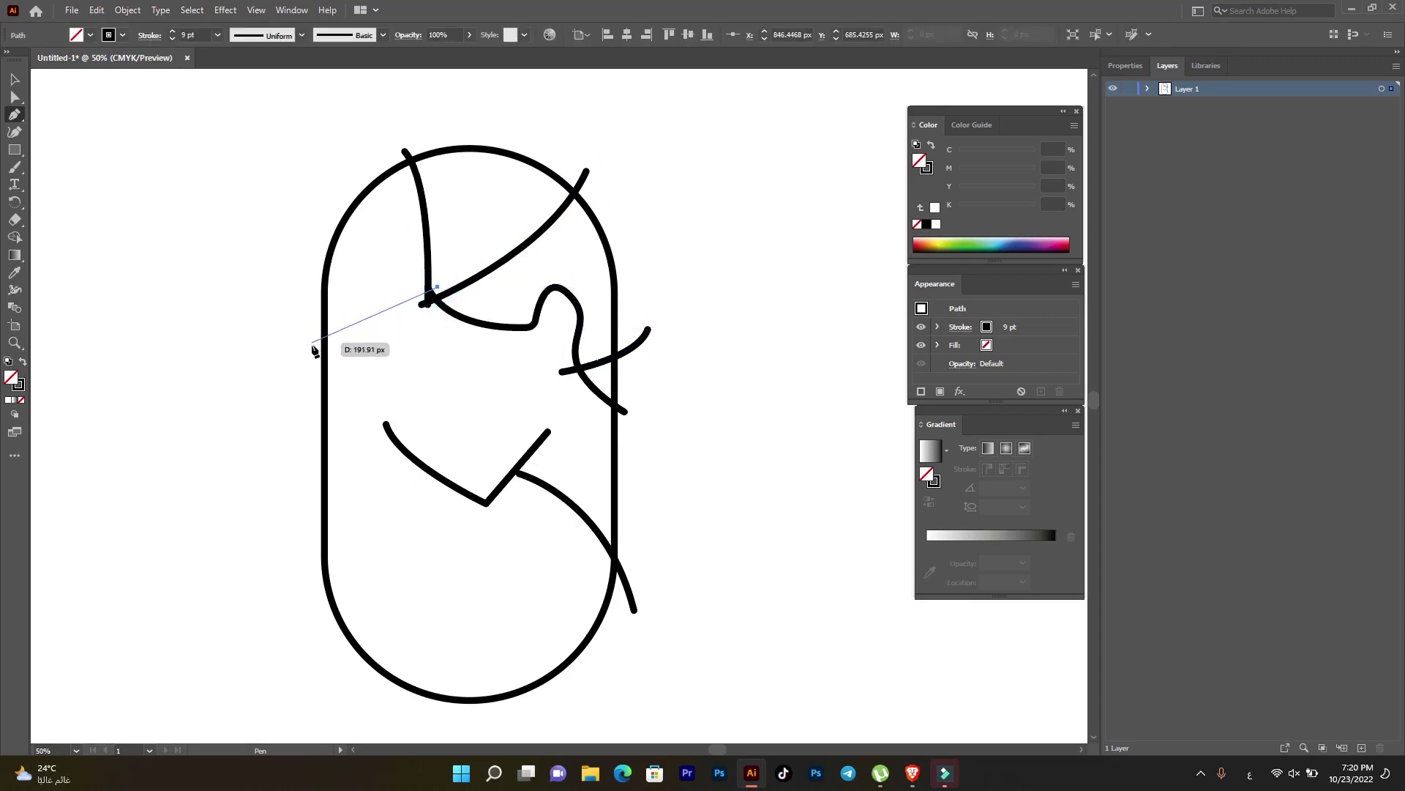
mouse_move(315, 359)
left_mouse_down()
mouse_move(288, 430)
mouse_move(297, 465)
left_mouse_up()
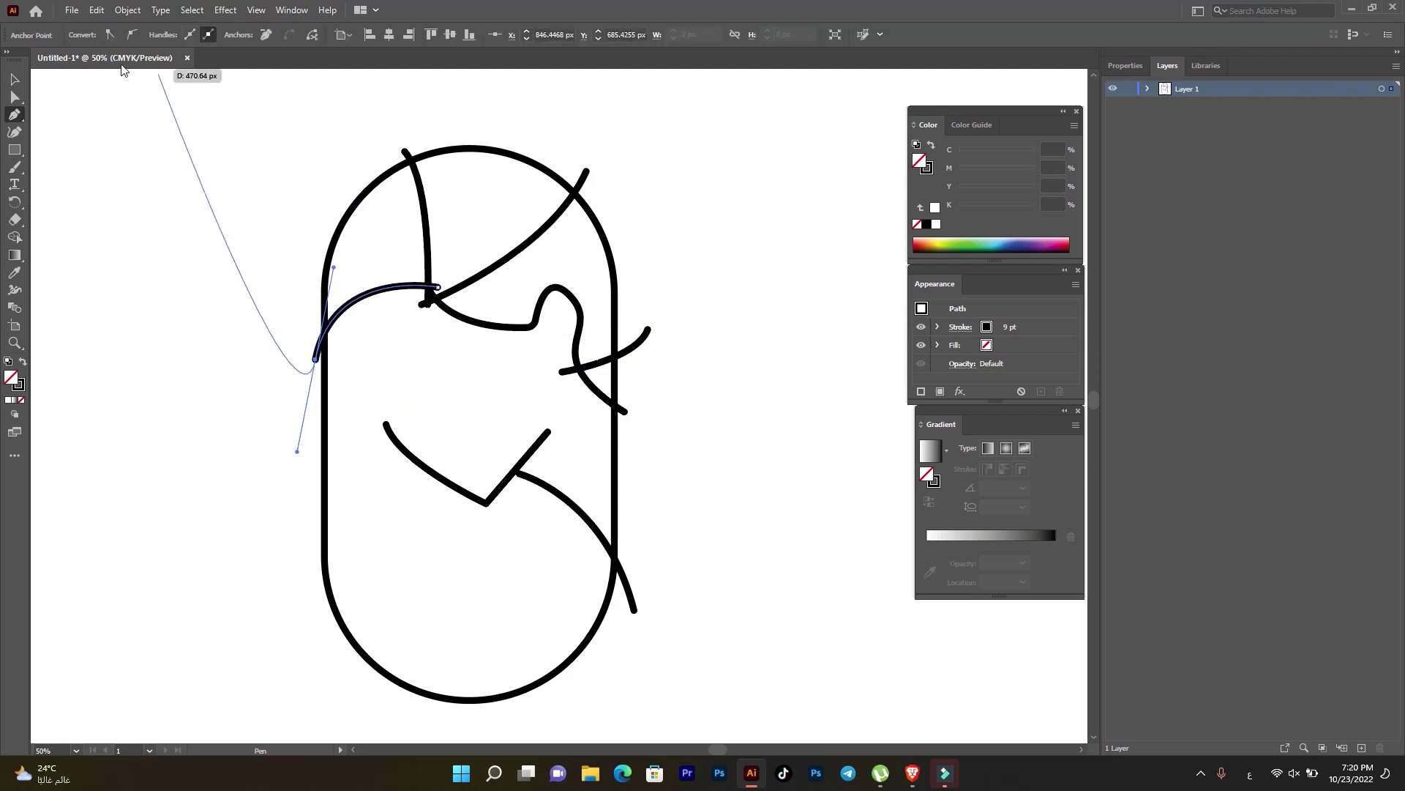
left_click(21, 103)
left_click_drag(437, 289, 438, 291)
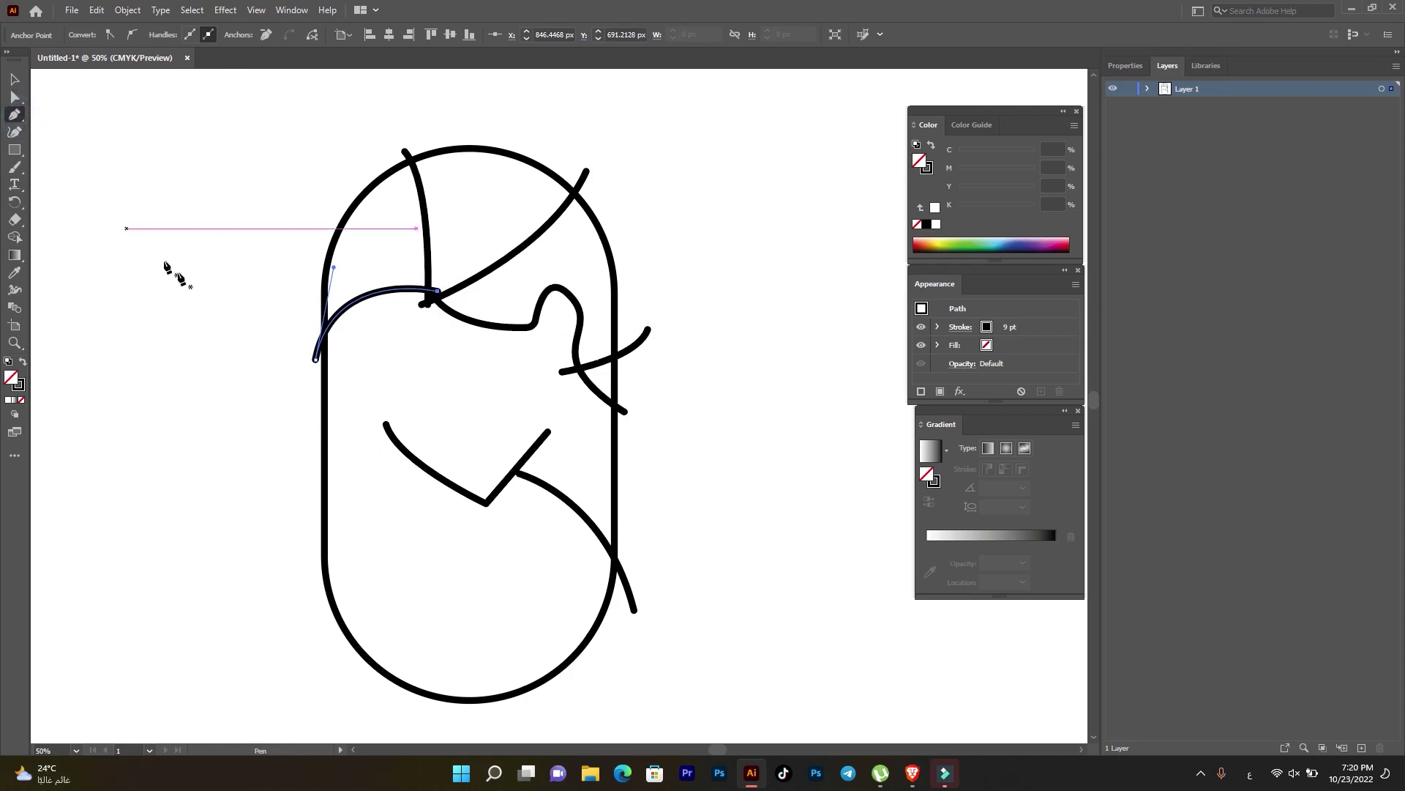
- Draw a long hair curve from the upper junction down the left side to the lower-left outline
scroll(387, 396, "down", 1)
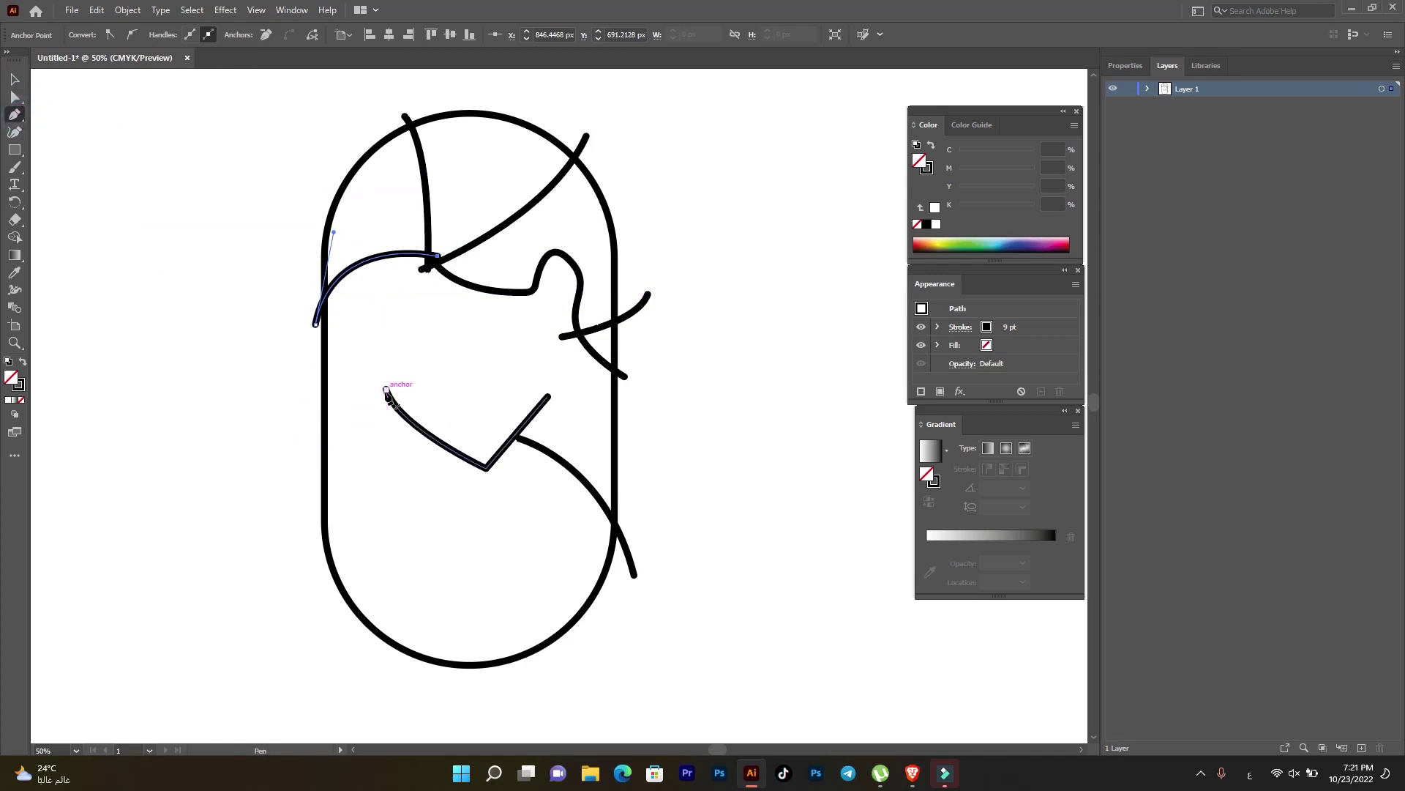
scroll(388, 388, "down", 1)
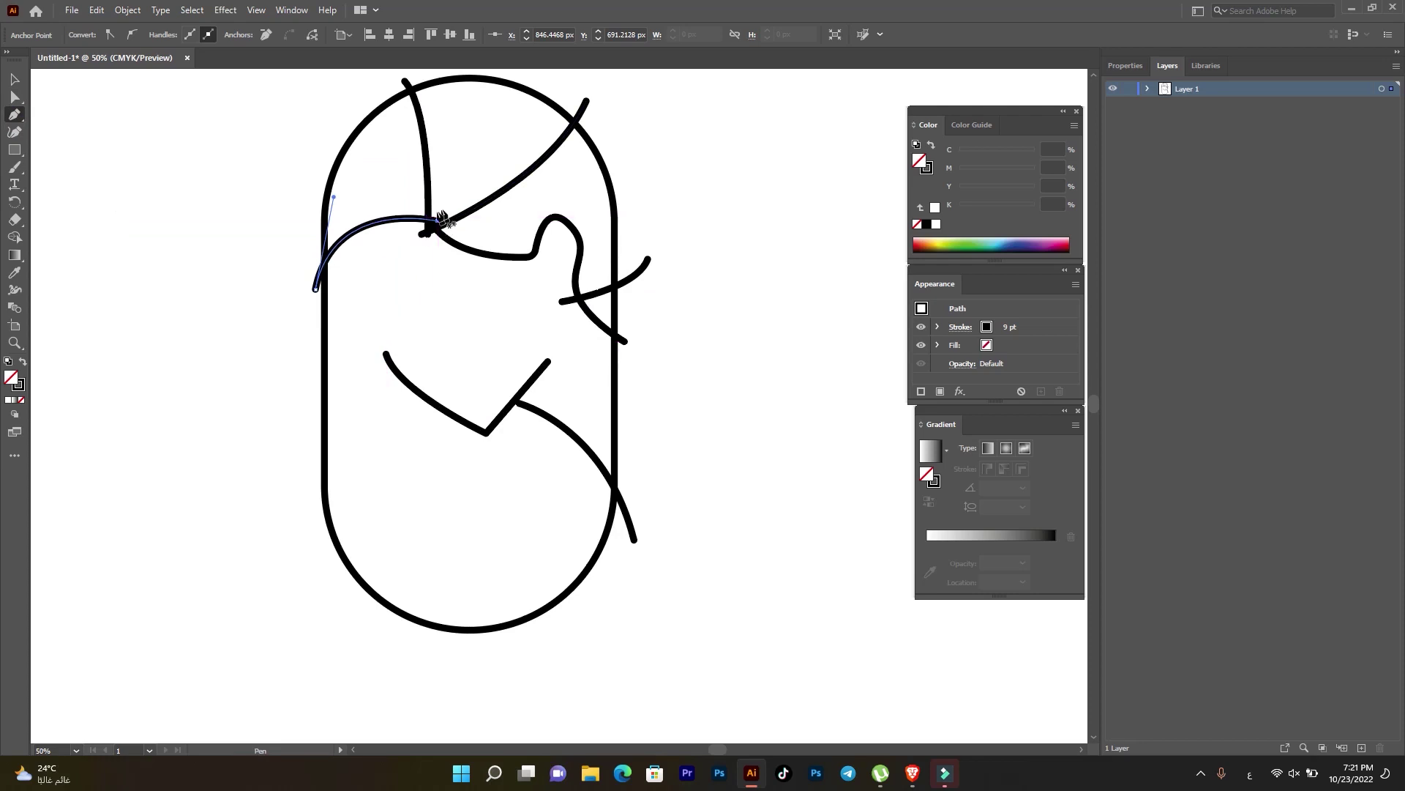
left_click(438, 217)
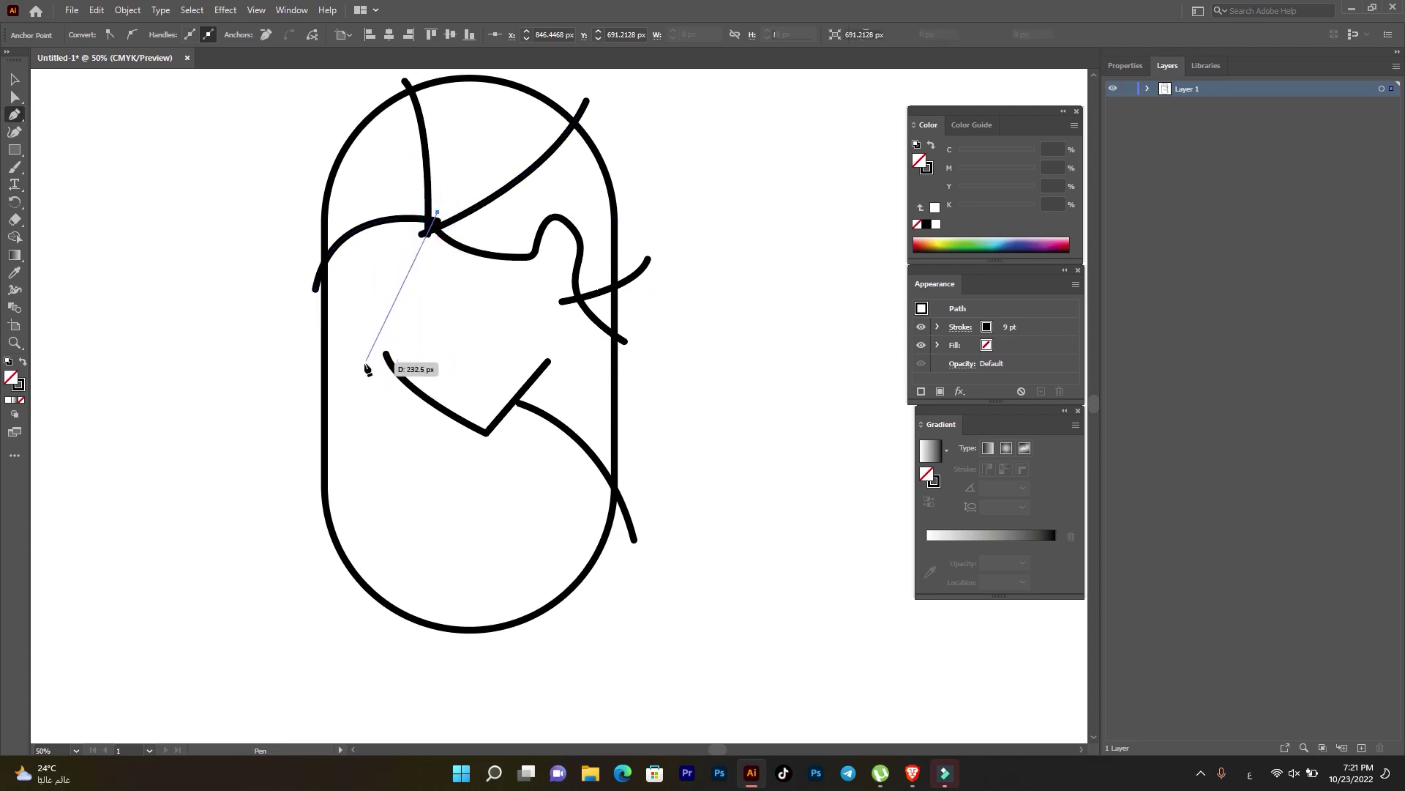
left_click_drag(385, 355, 388, 493)
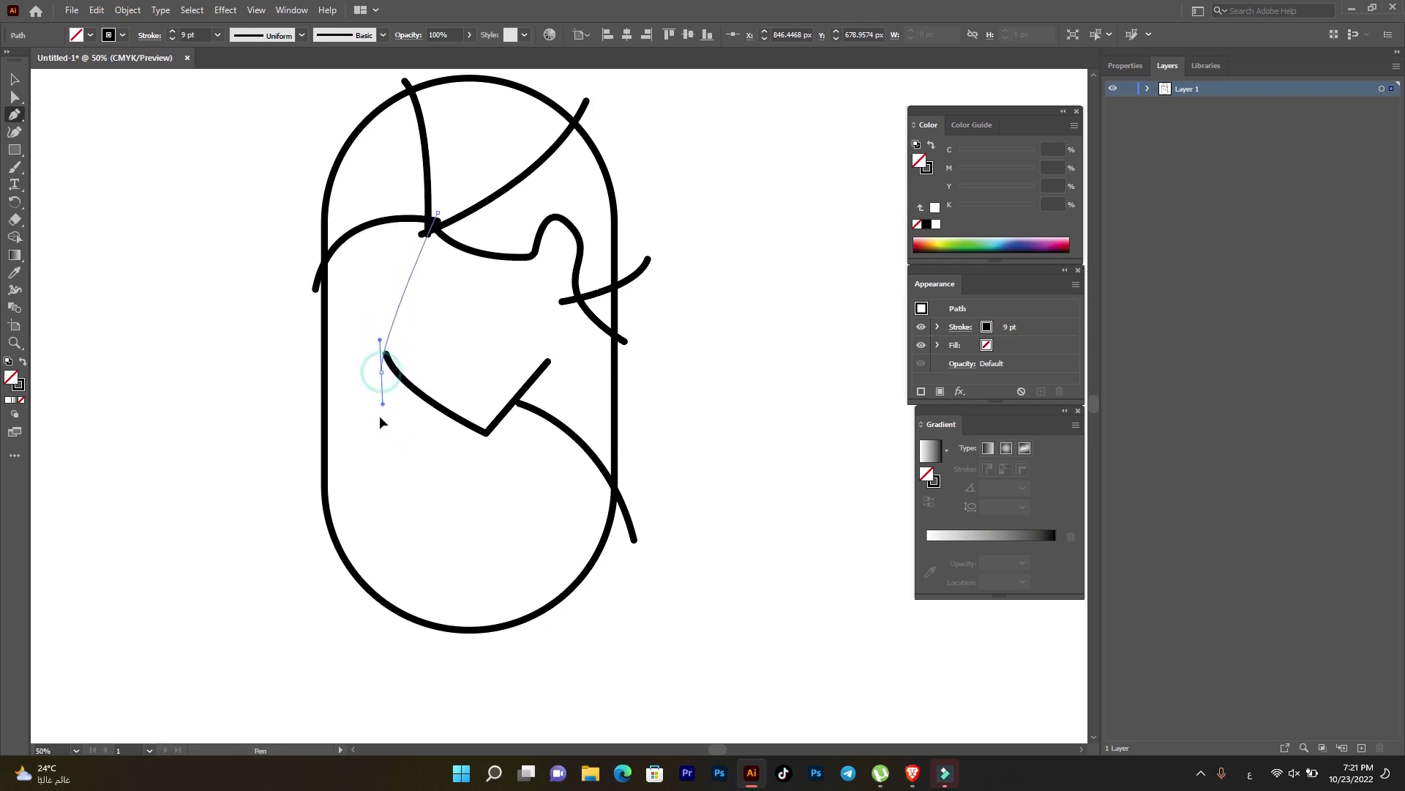
key("ctrl+z")
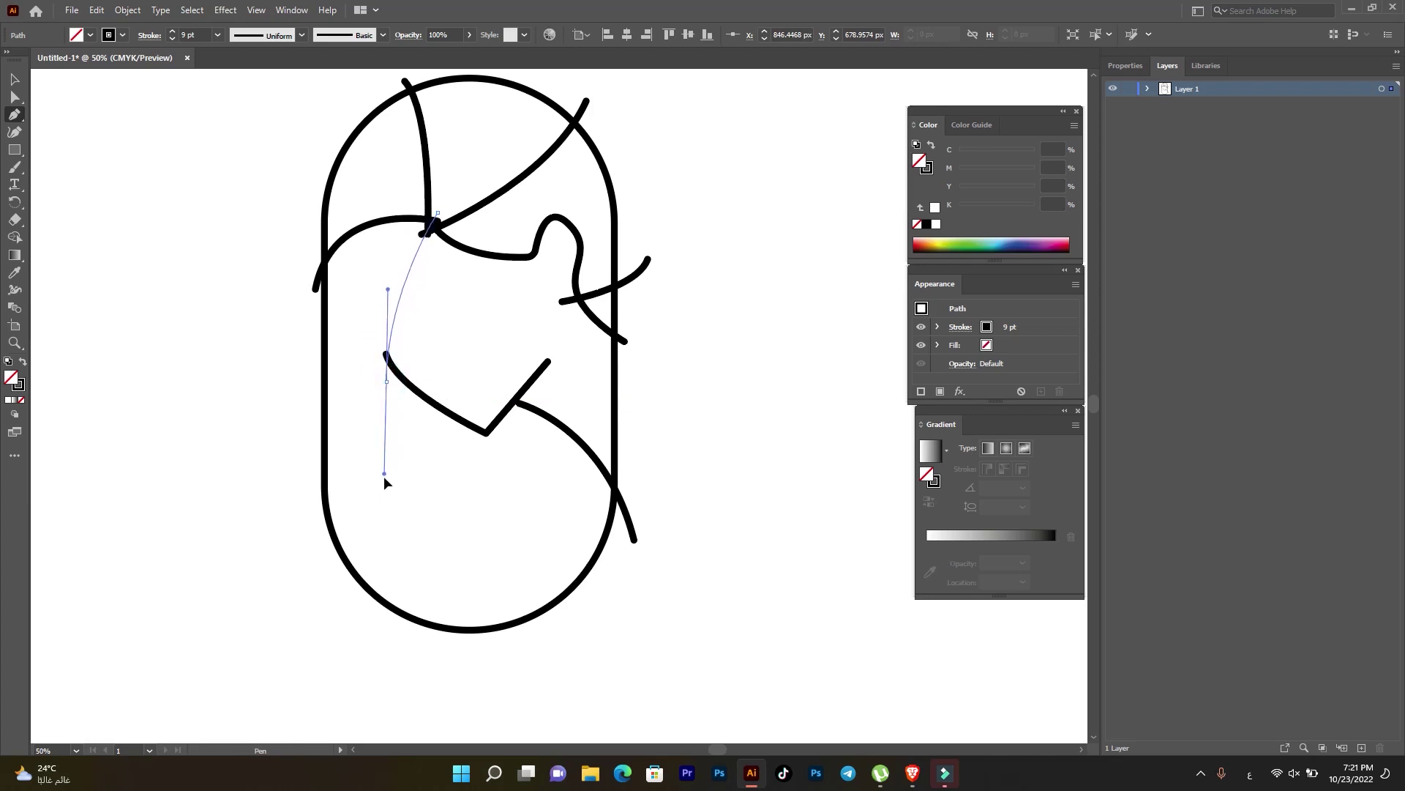
left_click_drag(399, 435, 389, 496)
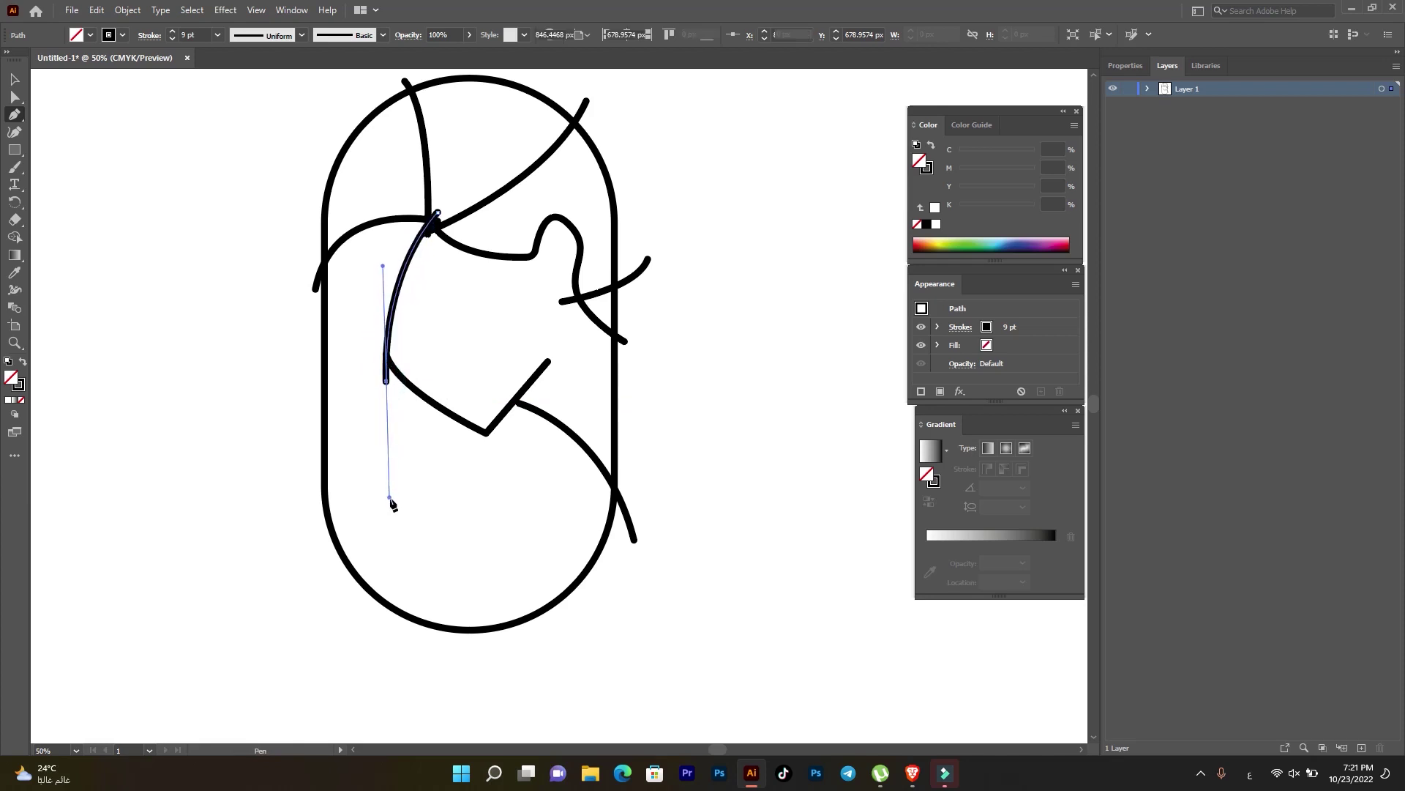
left_click(333, 540)
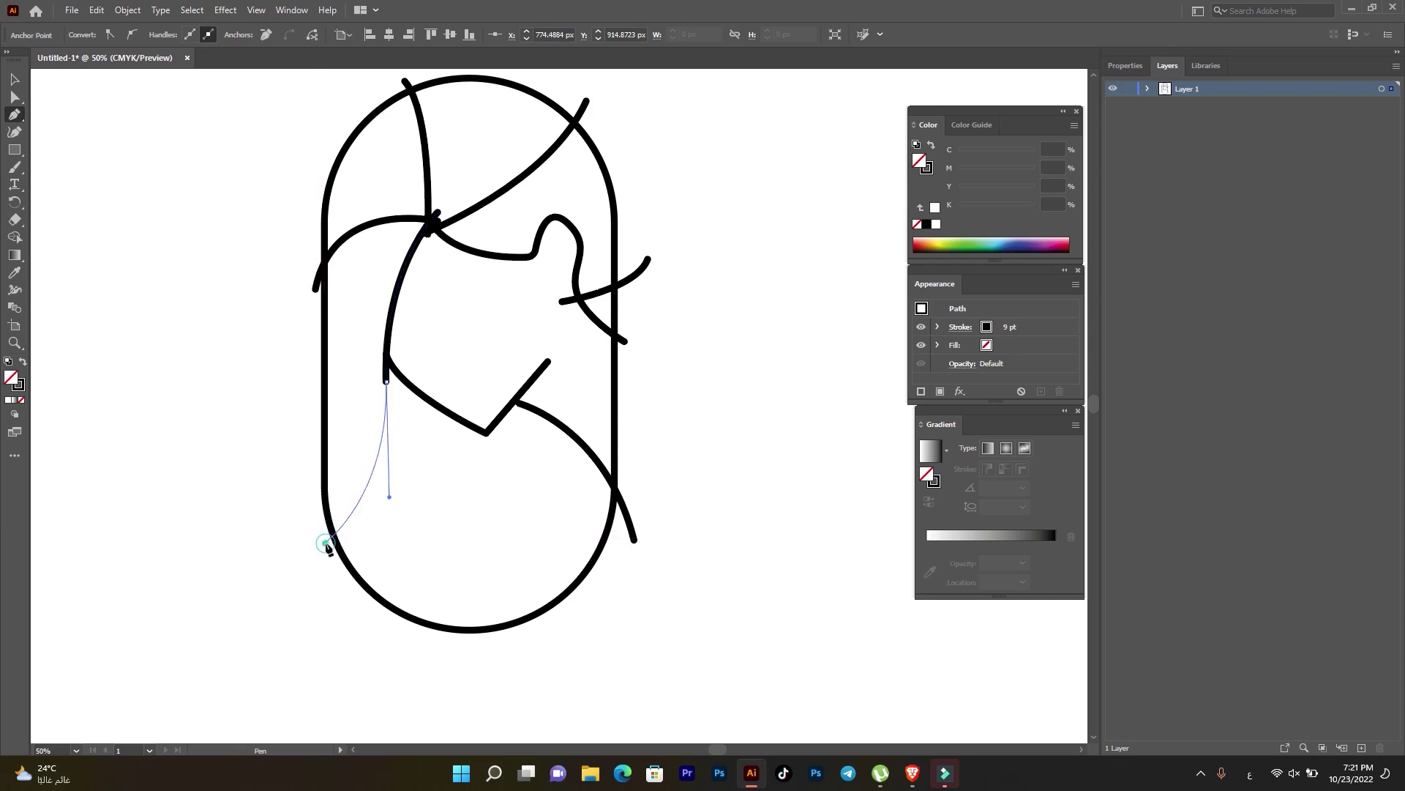
left_click(325, 544)
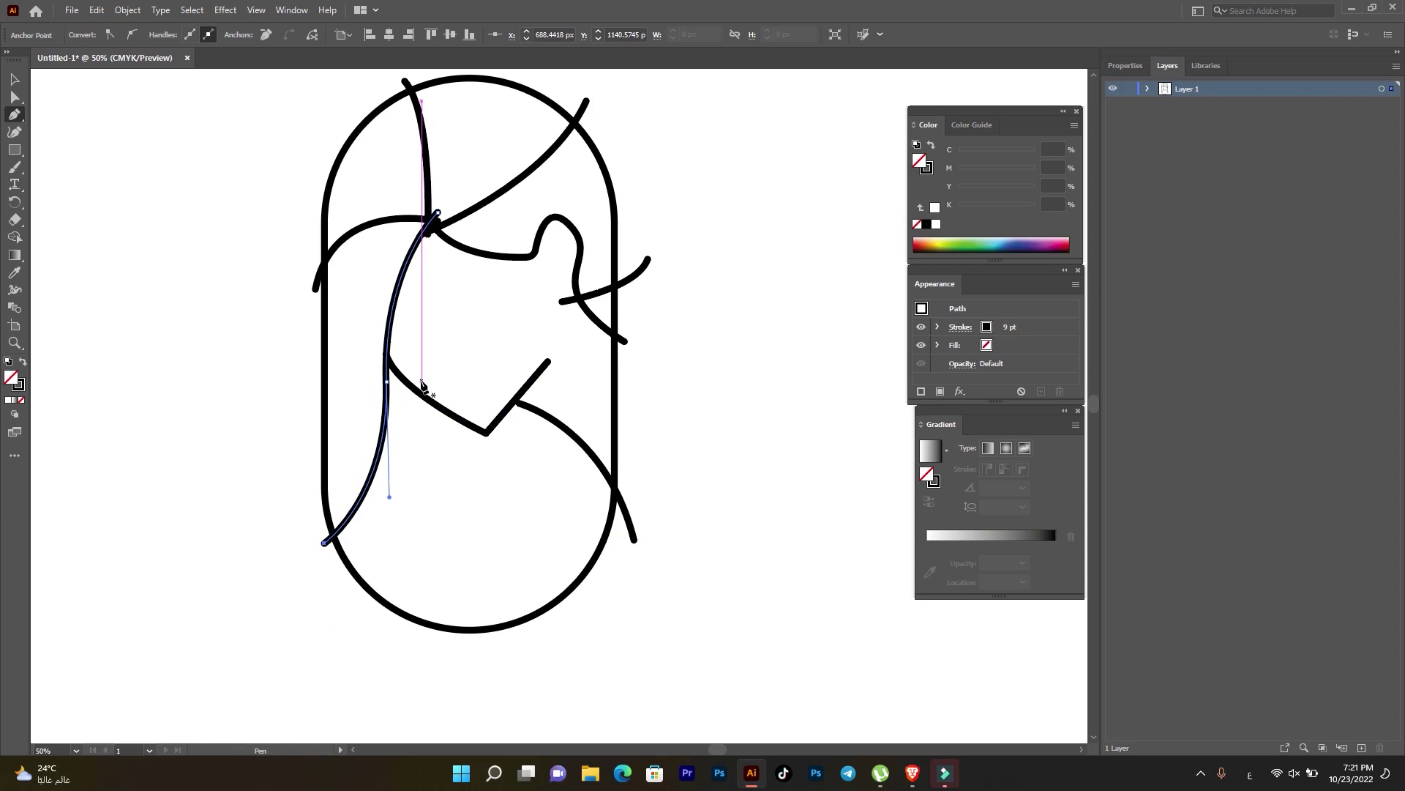
- Draw hair curves below the chin, sweeping to the pill's bottom and across the right outline
left_click(422, 378)
mouse_move(548, 630)
left_mouse_down()
mouse_move(649, 670)
mouse_move(695, 672)
left_mouse_up()
left_click(469, 403)
mouse_move(635, 587)
left_mouse_down()
mouse_move(707, 593)
mouse_move(779, 691)
left_mouse_up()
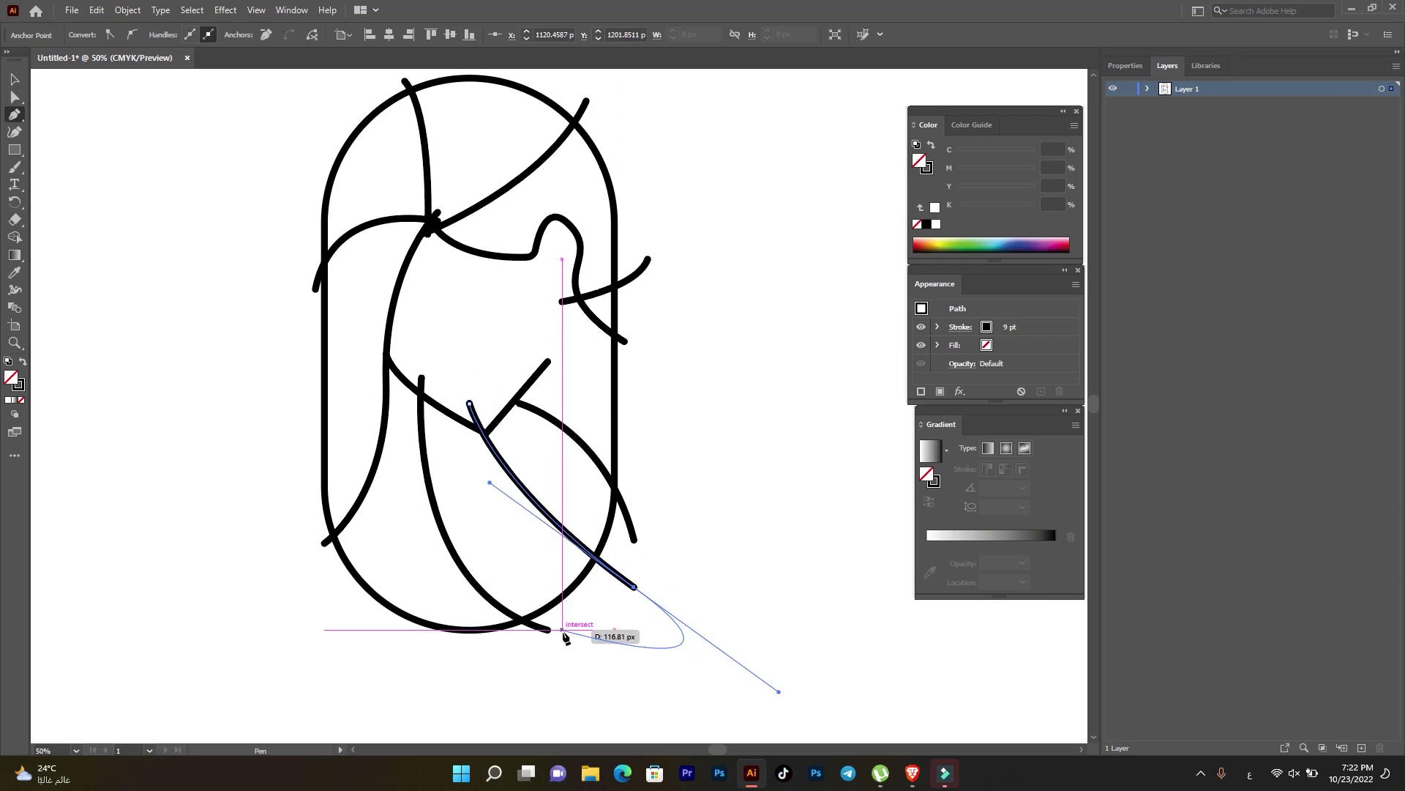
key("ctrl+z")
left_click_drag(654, 519, 793, 504)
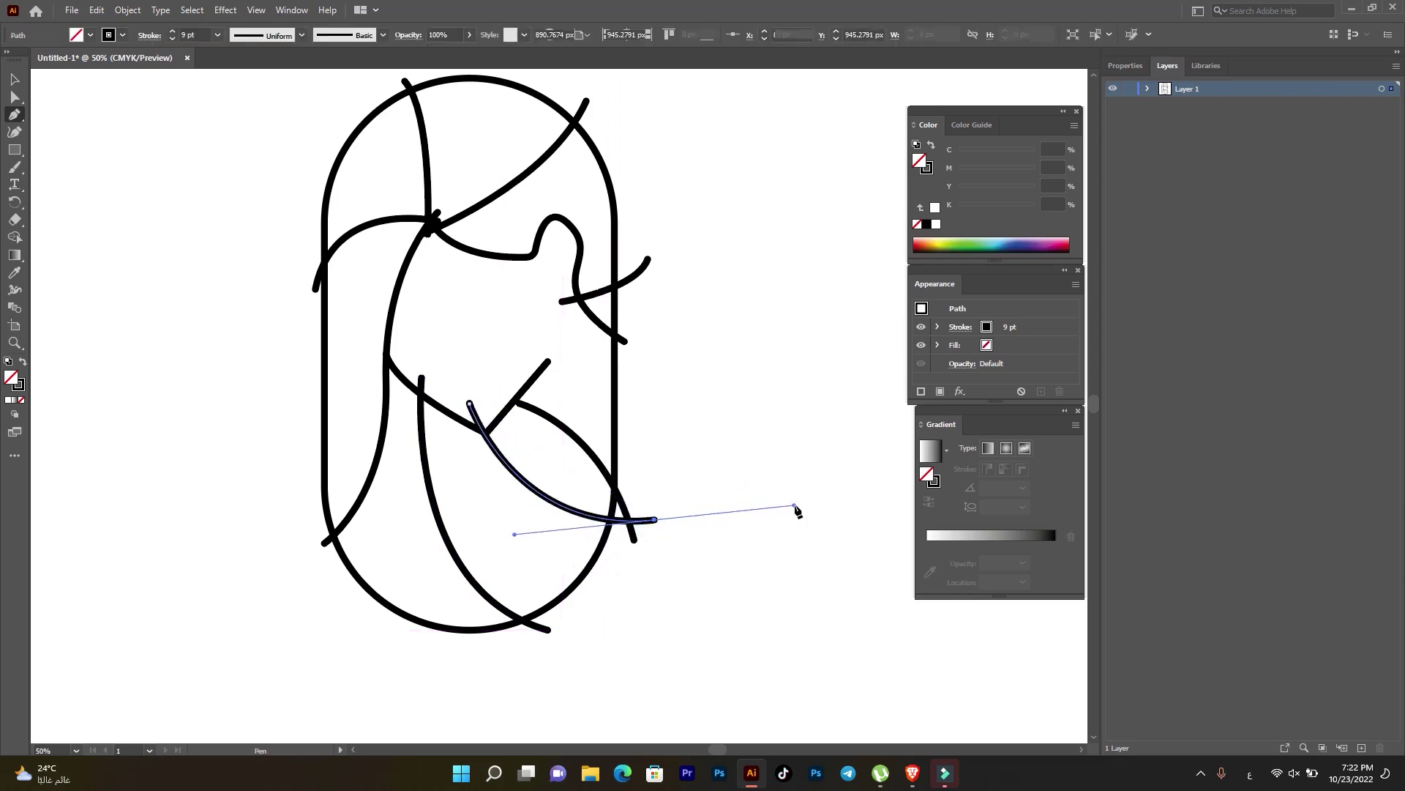
key("Escape")
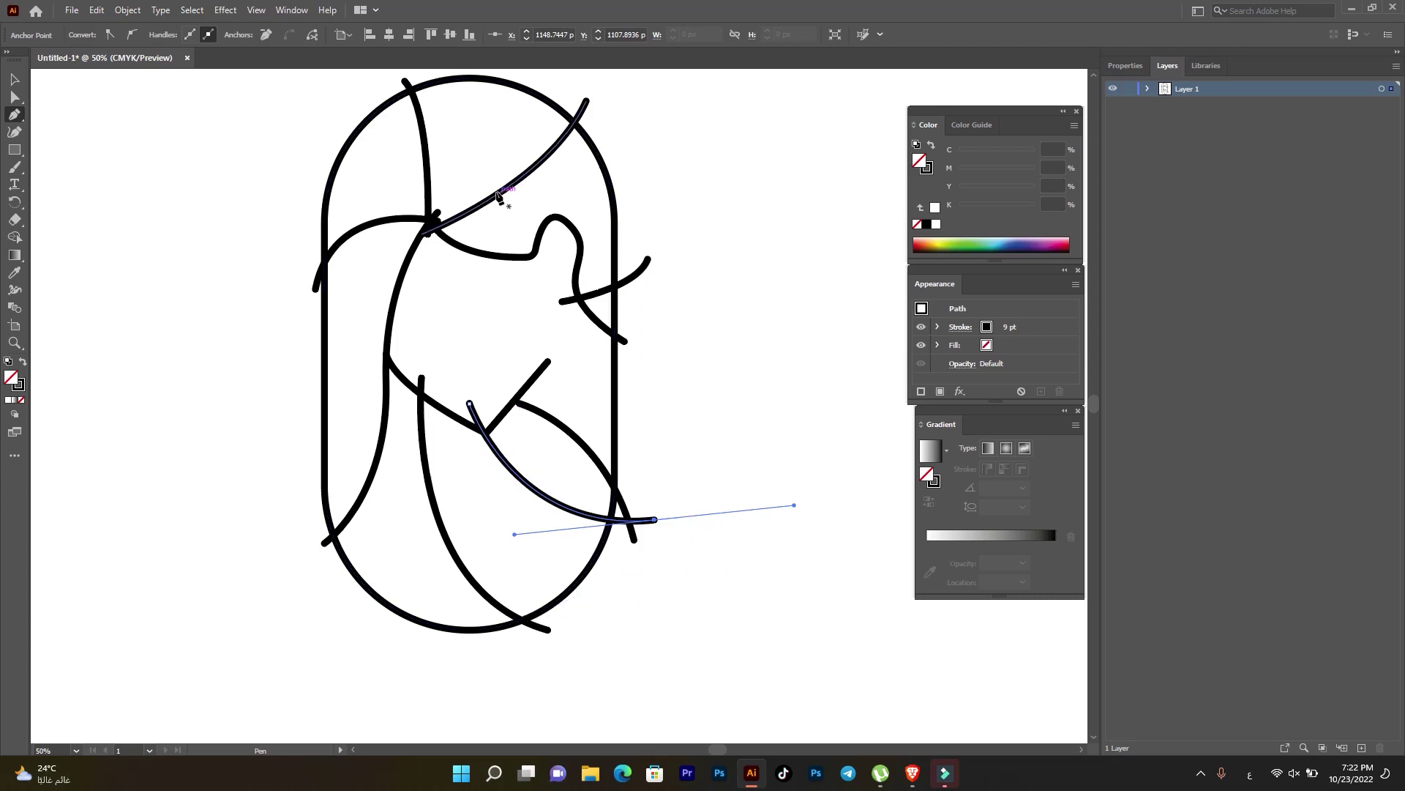
- Select all of the line art
scroll(183, 293, "up", 1)
scroll(165, 180, "up", 2)
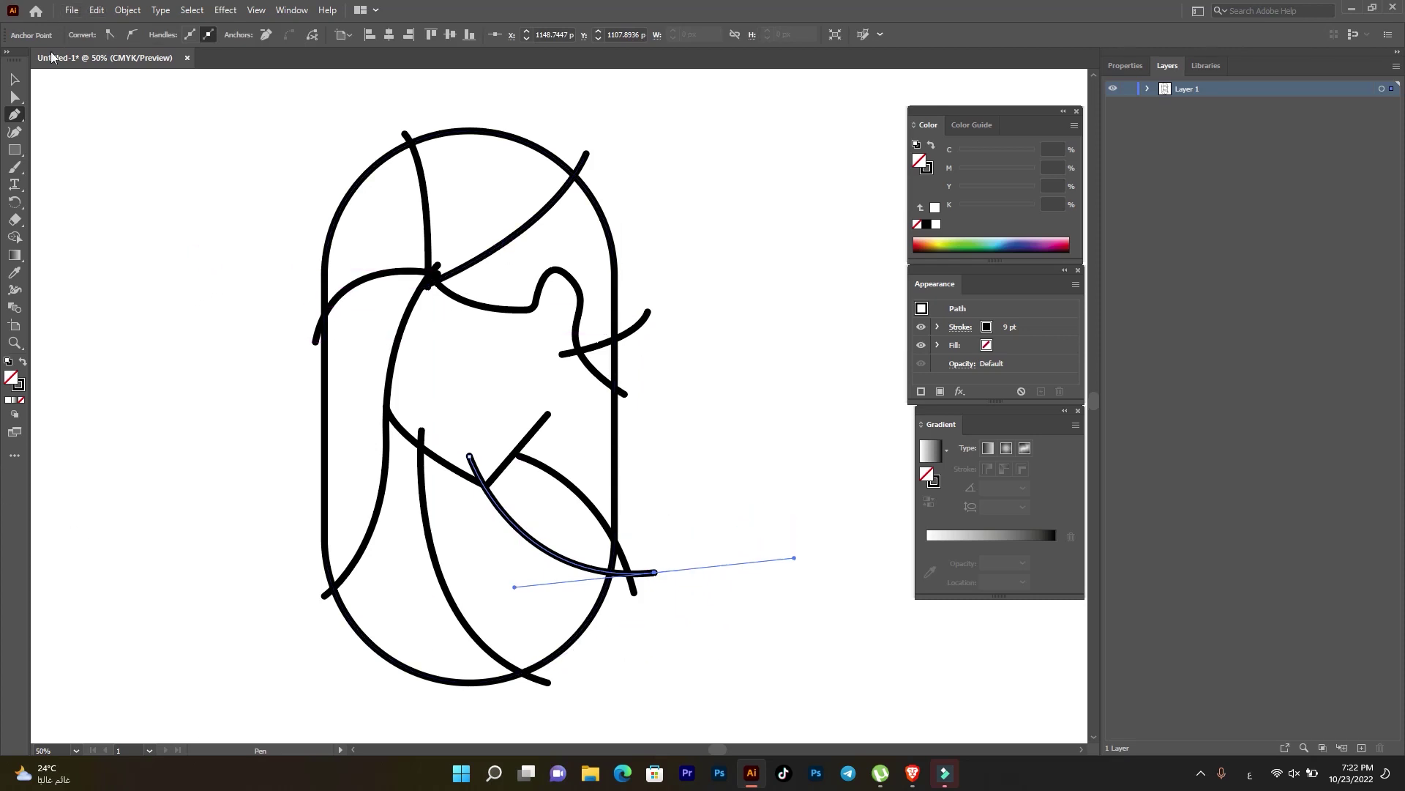
left_click(16, 80)
left_click_drag(226, 138, 718, 665)
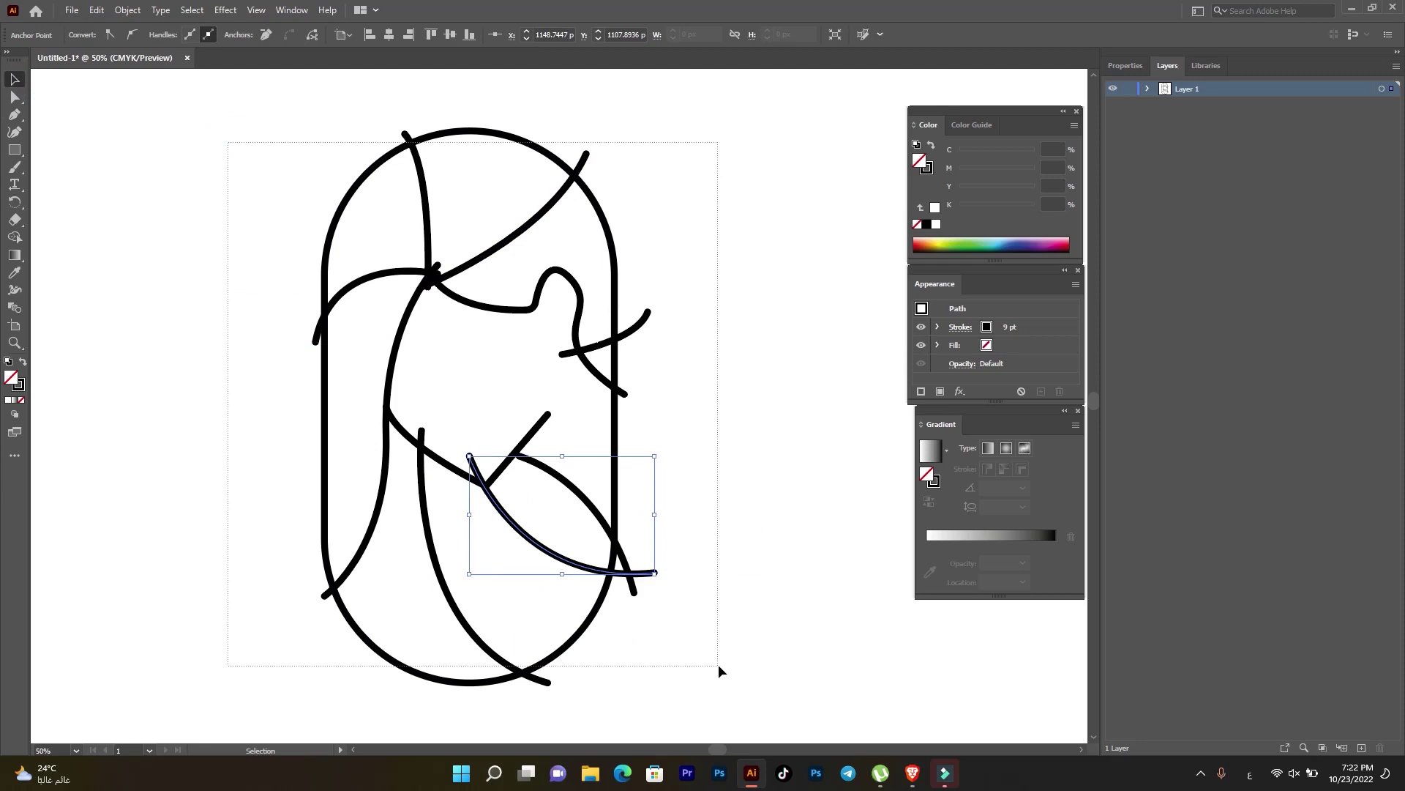
- Merge six enclosed regions with Shape Builder: top-right, right triangle, top-left, left, lower-left, lower-middle
left_click(14, 236)
left_click(456, 212)
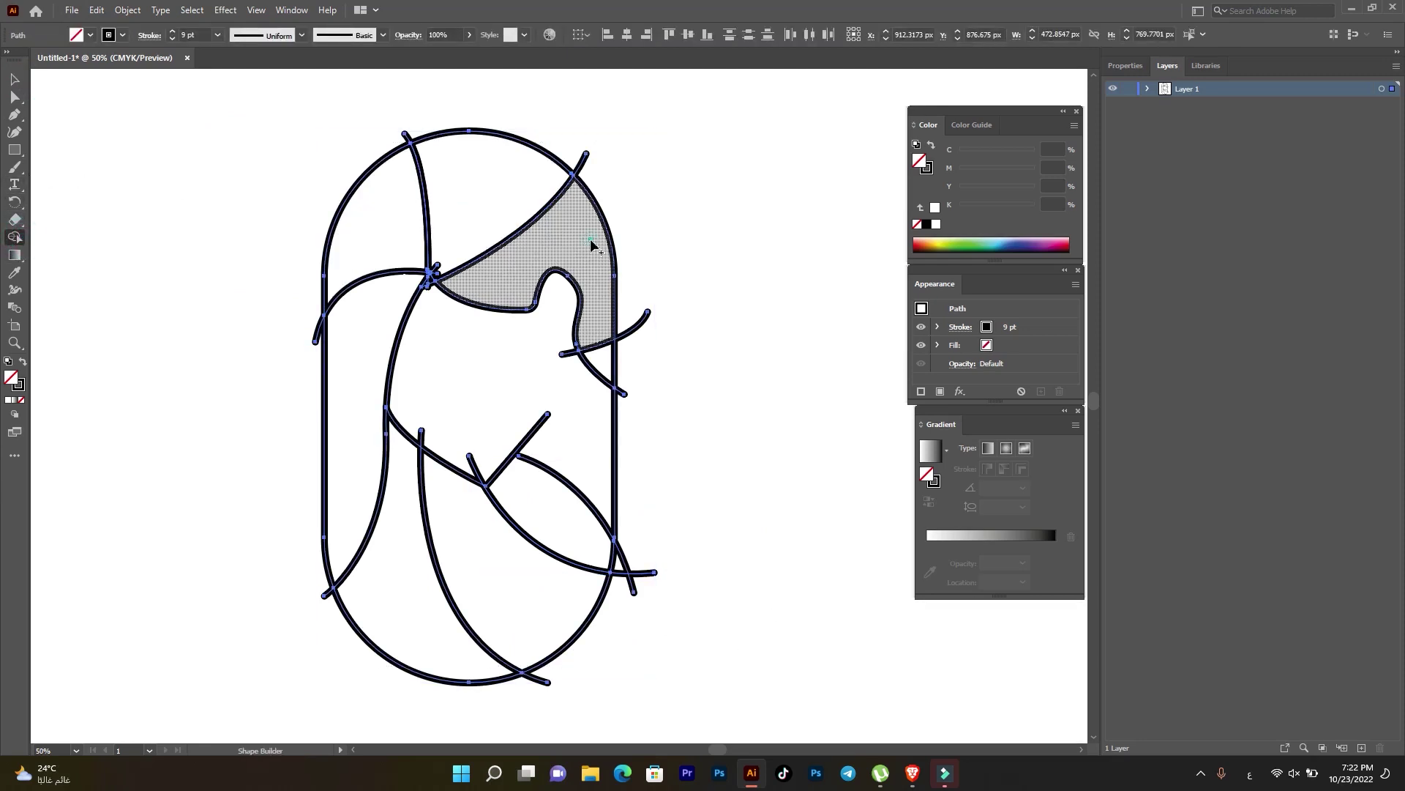
left_click(594, 359)
left_click(397, 223)
left_click(378, 327)
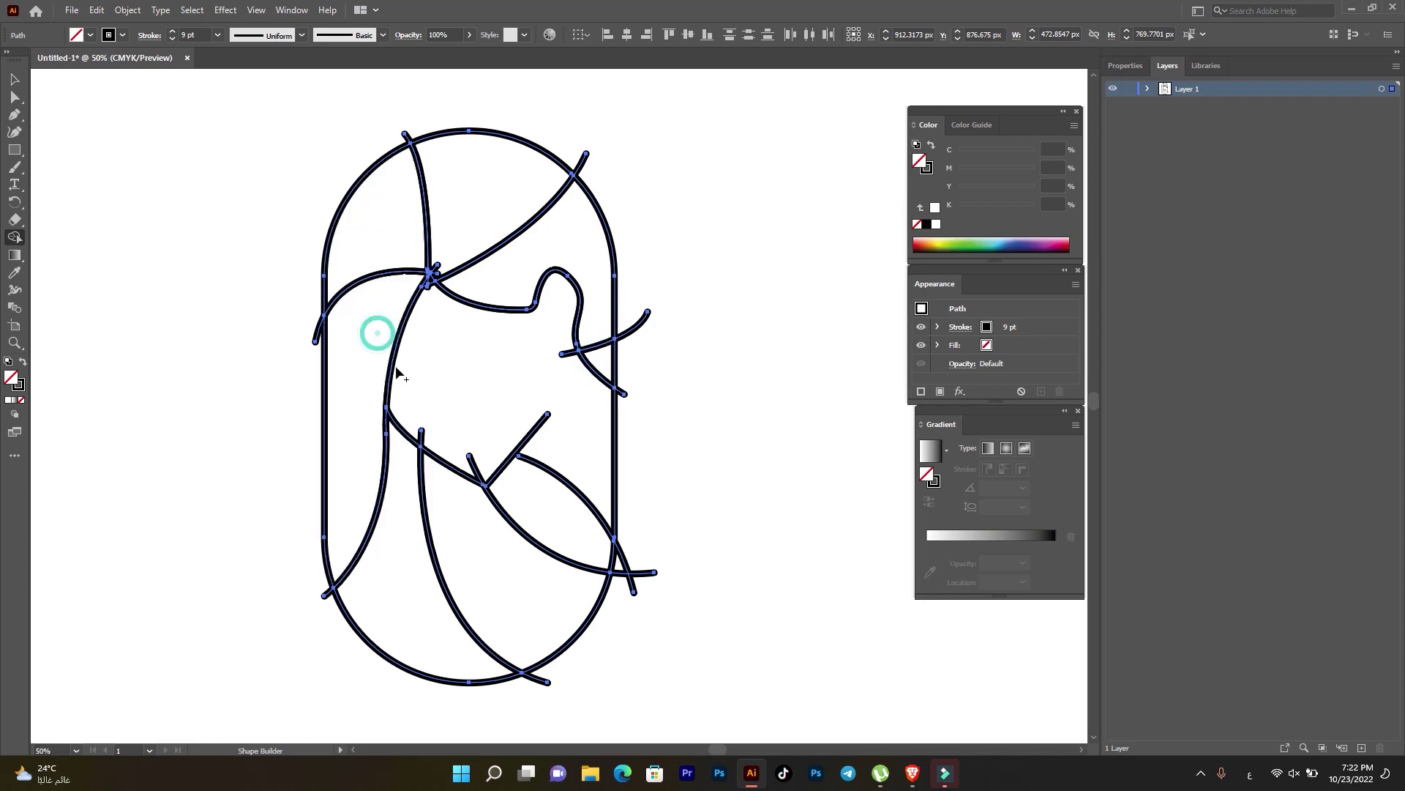
left_click(396, 490)
left_click(473, 513)
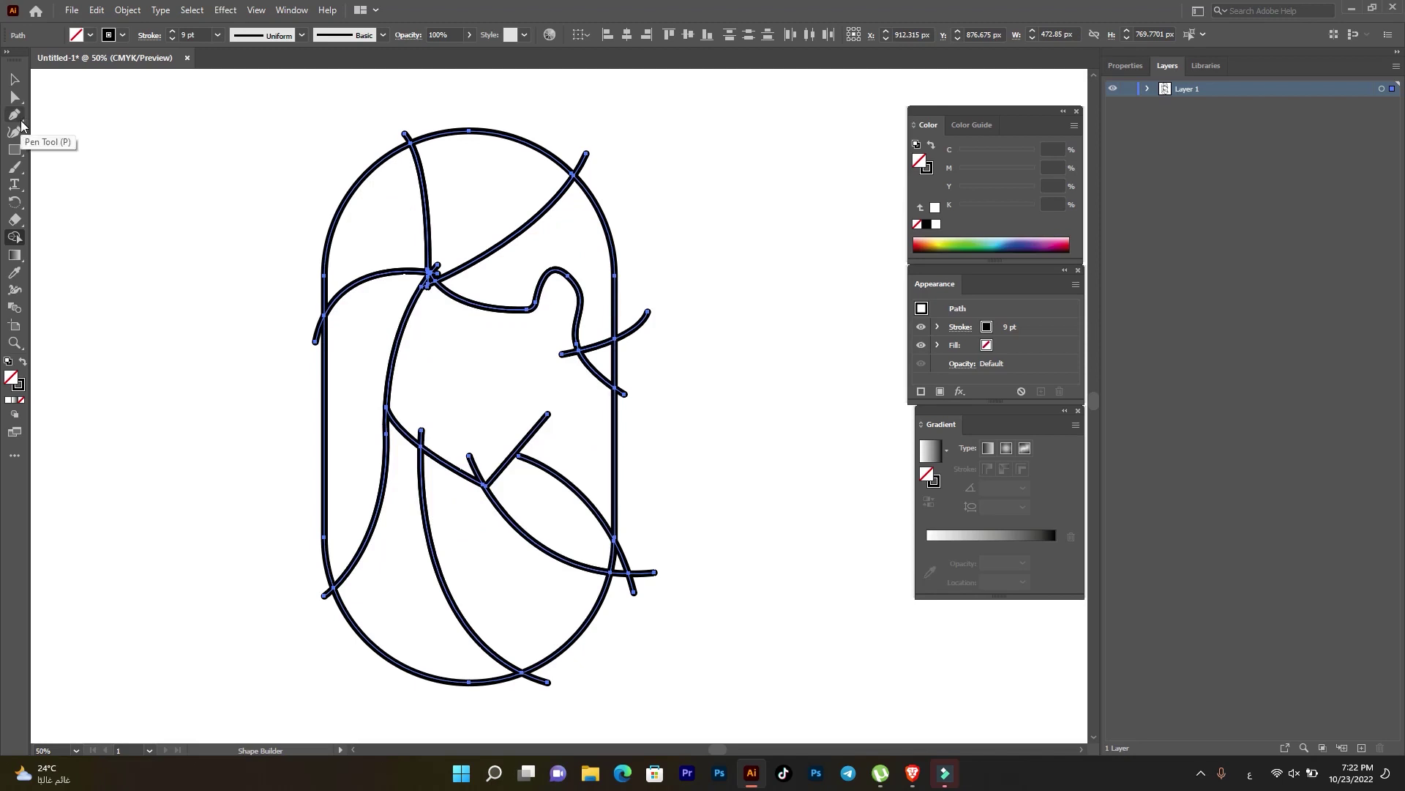
- Deselect all the artwork
left_click(16, 80)
left_click(180, 115)
left_click(15, 79)
- Delete the overhanging stubs at the top-left, top-right, right, left, lower-left and bottom
left_click(404, 135)
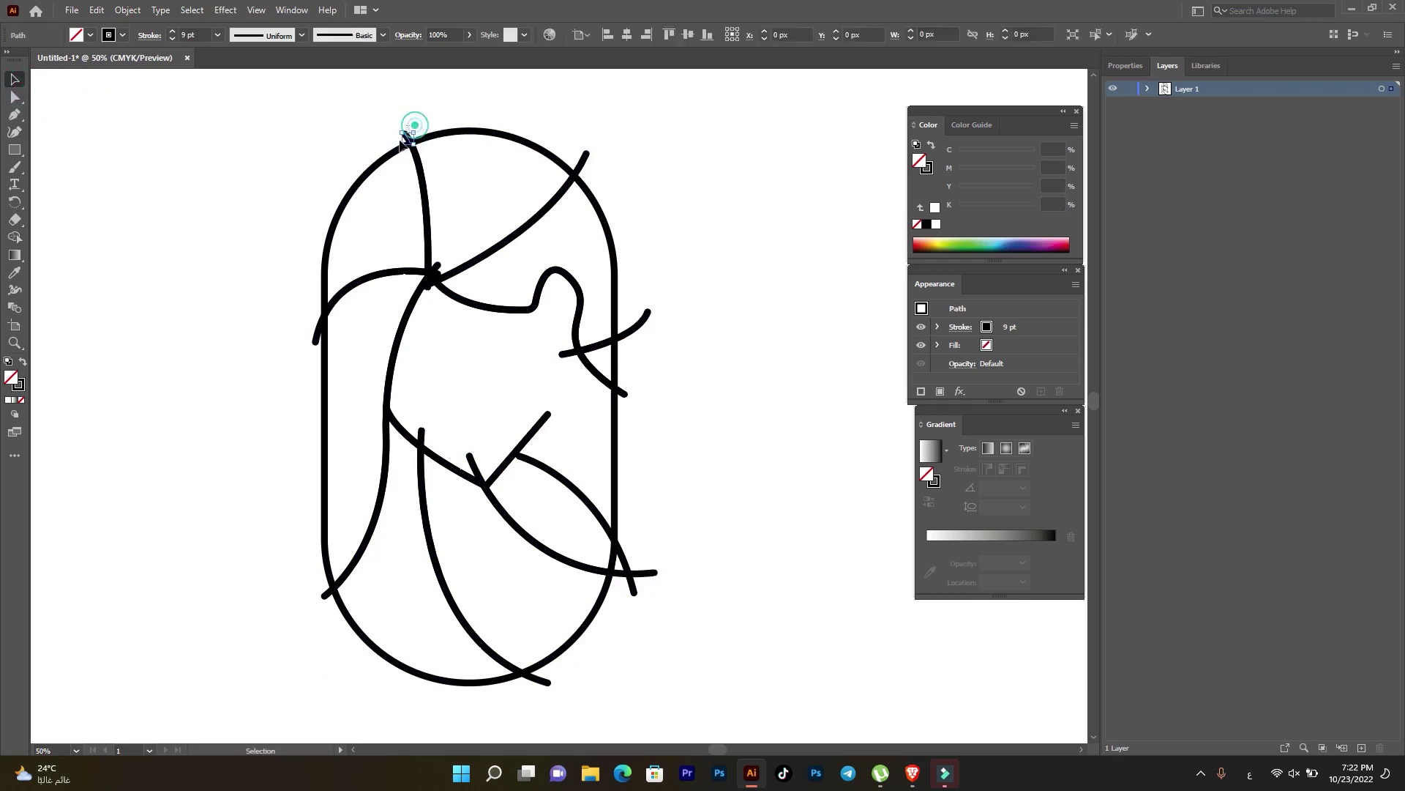
key("Delete")
left_click(582, 163)
key("Delete")
left_click(644, 319)
key("Delete")
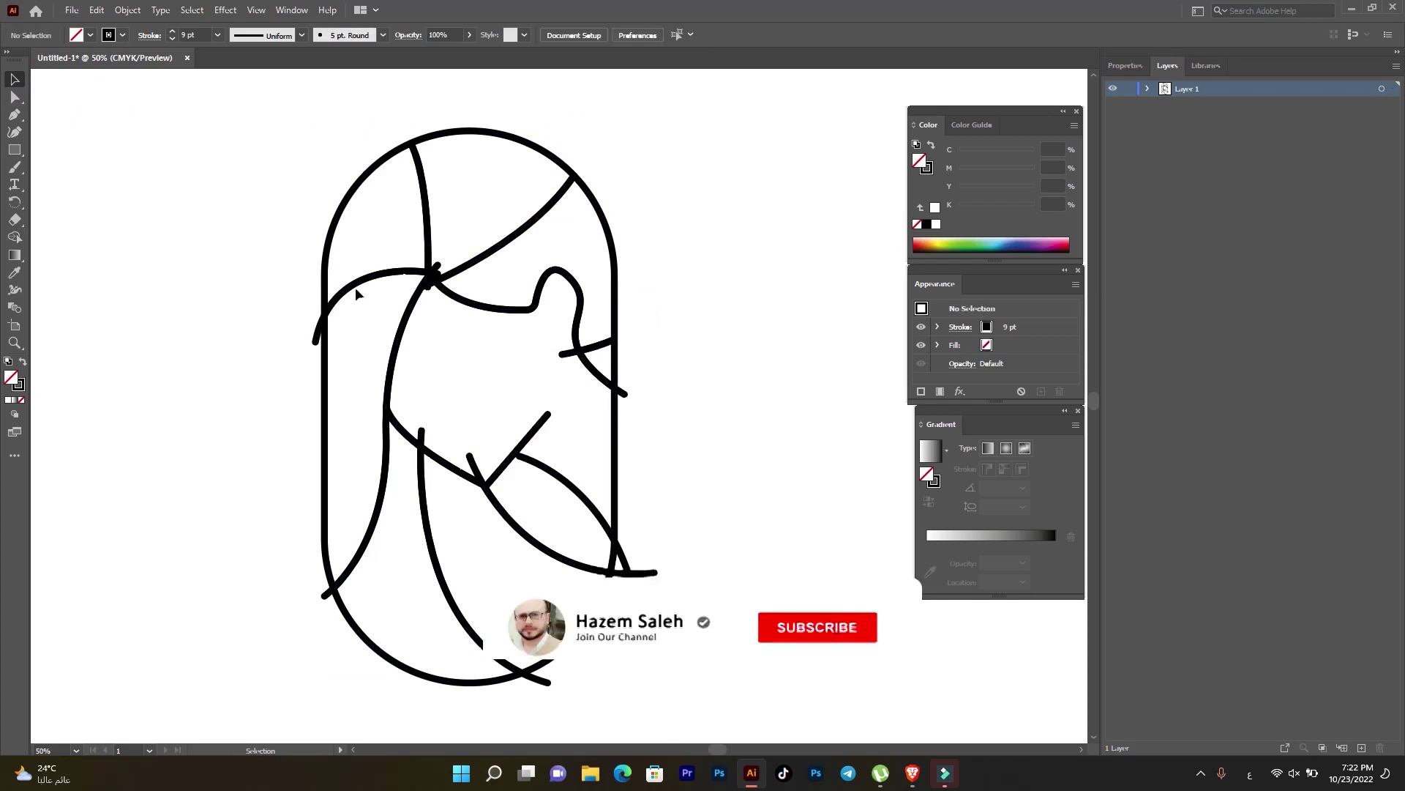
left_click(317, 333)
key("Delete")
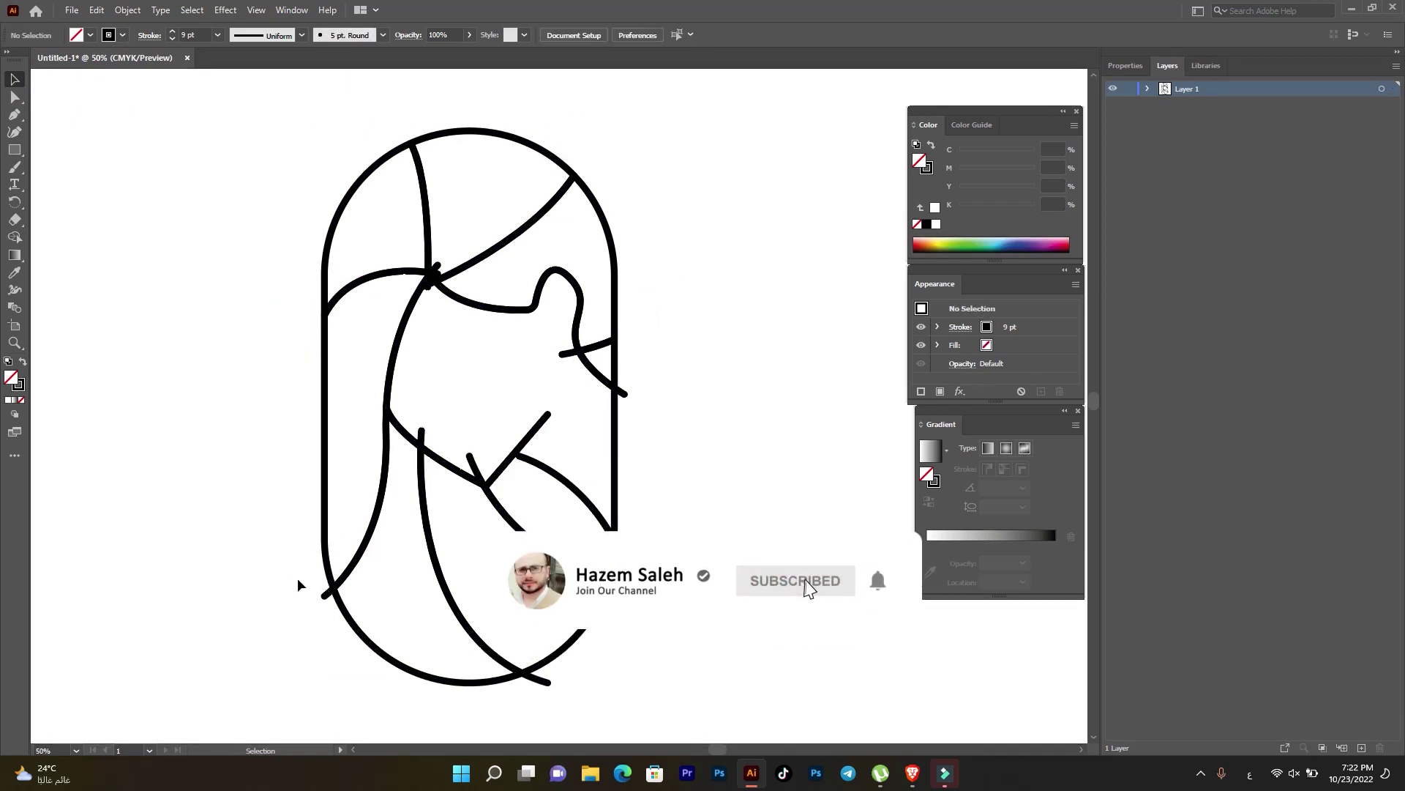
left_click(327, 590)
key("Delete")
left_click(545, 679)
key("Delete")
key("Delete")
- Delete the remaining small stubs near the chin and on the right
left_click(631, 579)
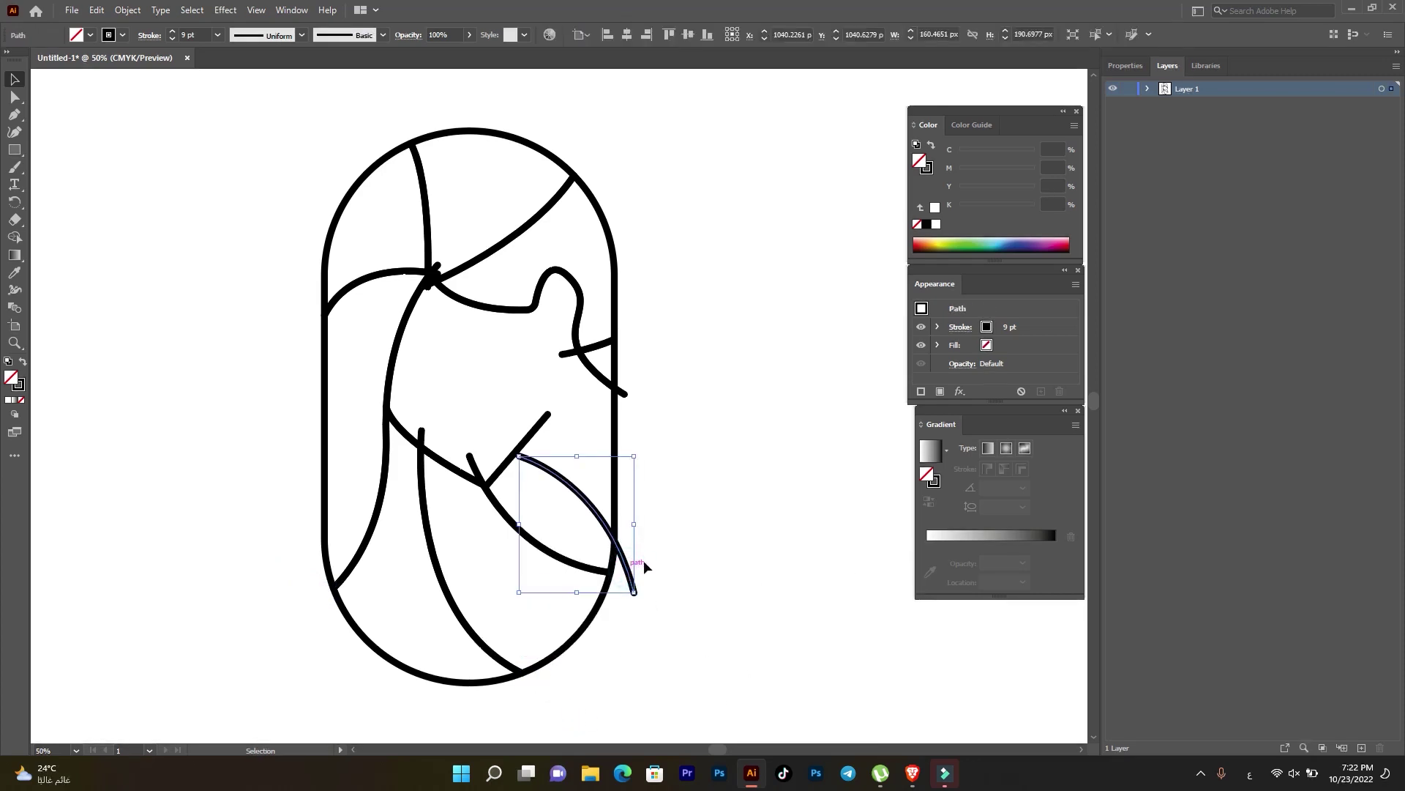
left_click(667, 551)
left_click(474, 467)
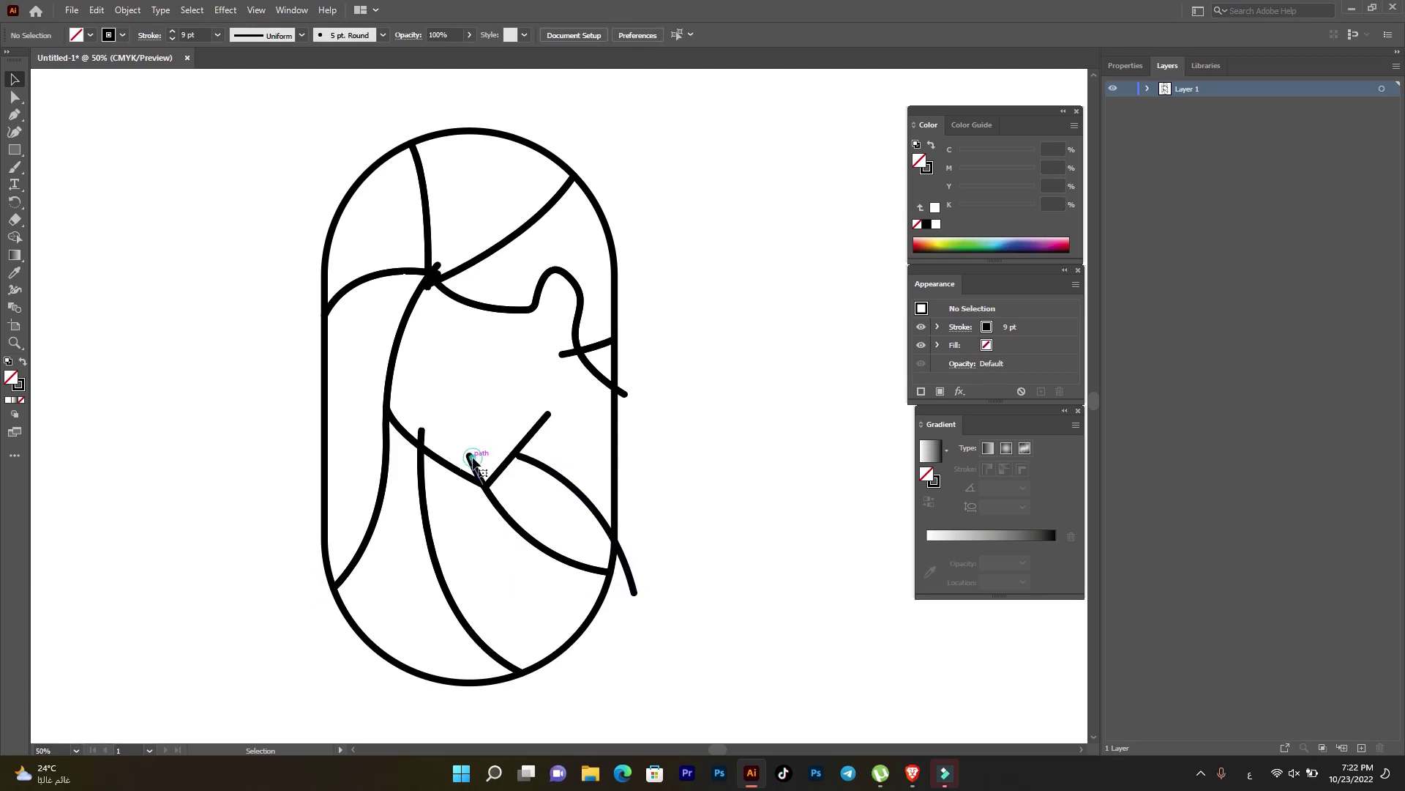
key("Delete")
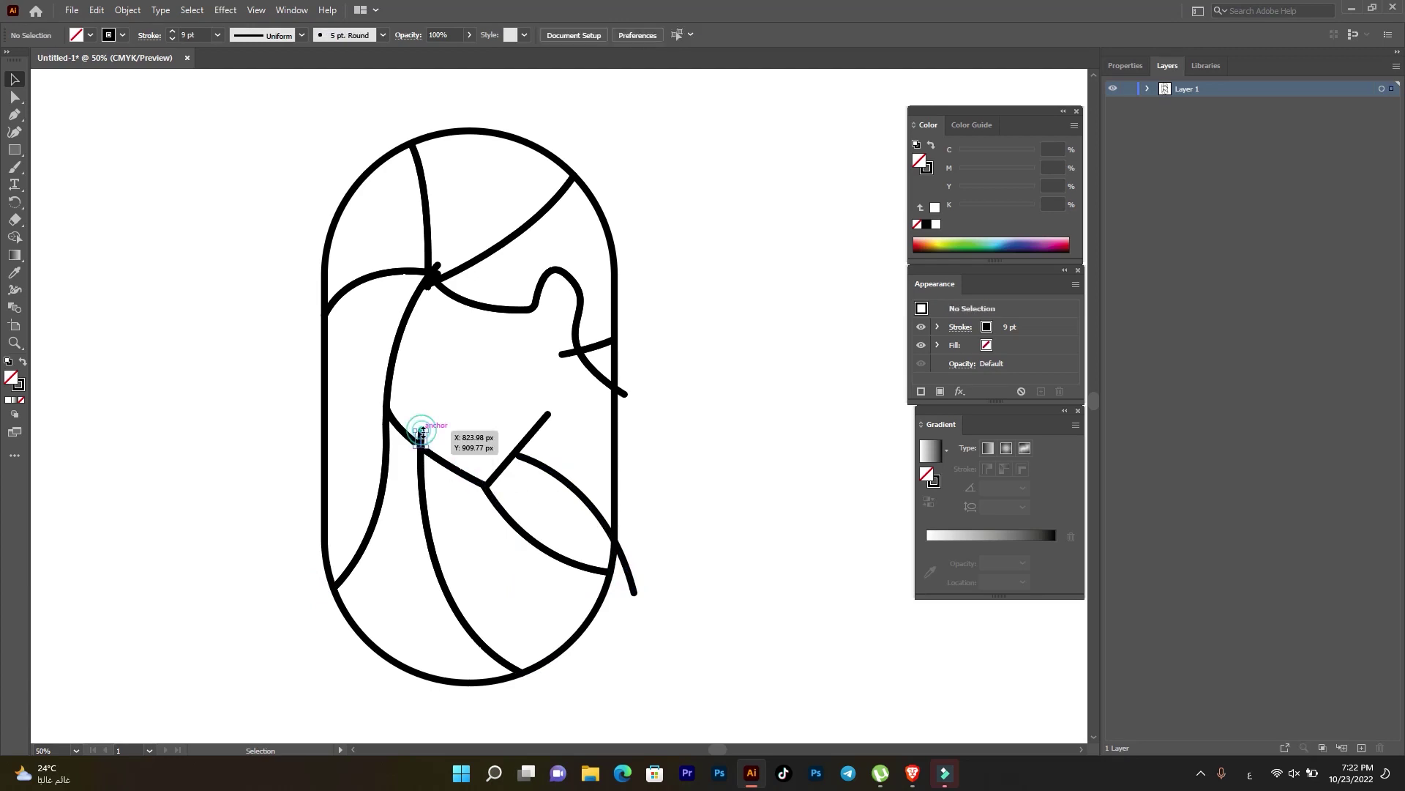
left_click(564, 353)
key("Delete")
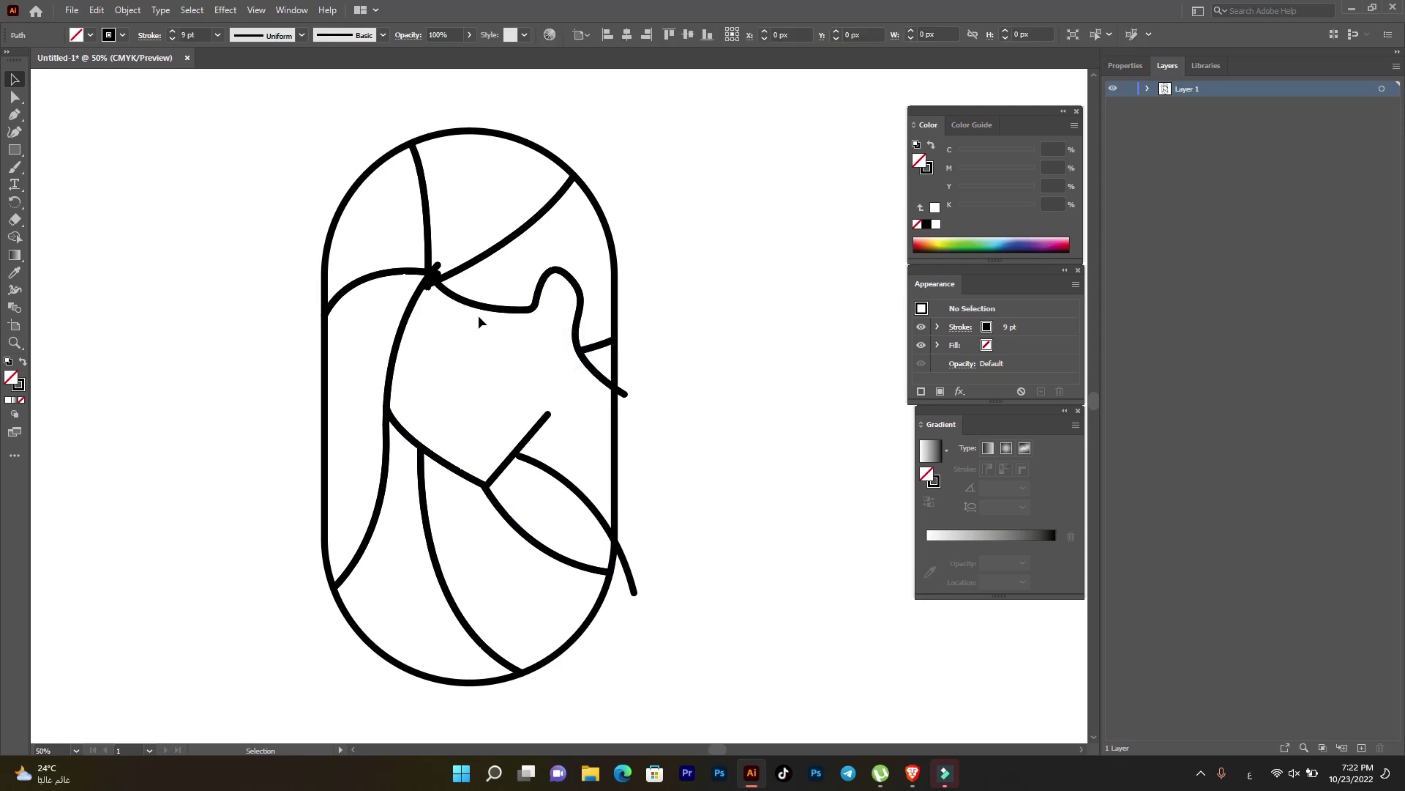
scroll(396, 249, "up", 2)
scroll(440, 269, "up", 1)
left_click(505, 306)
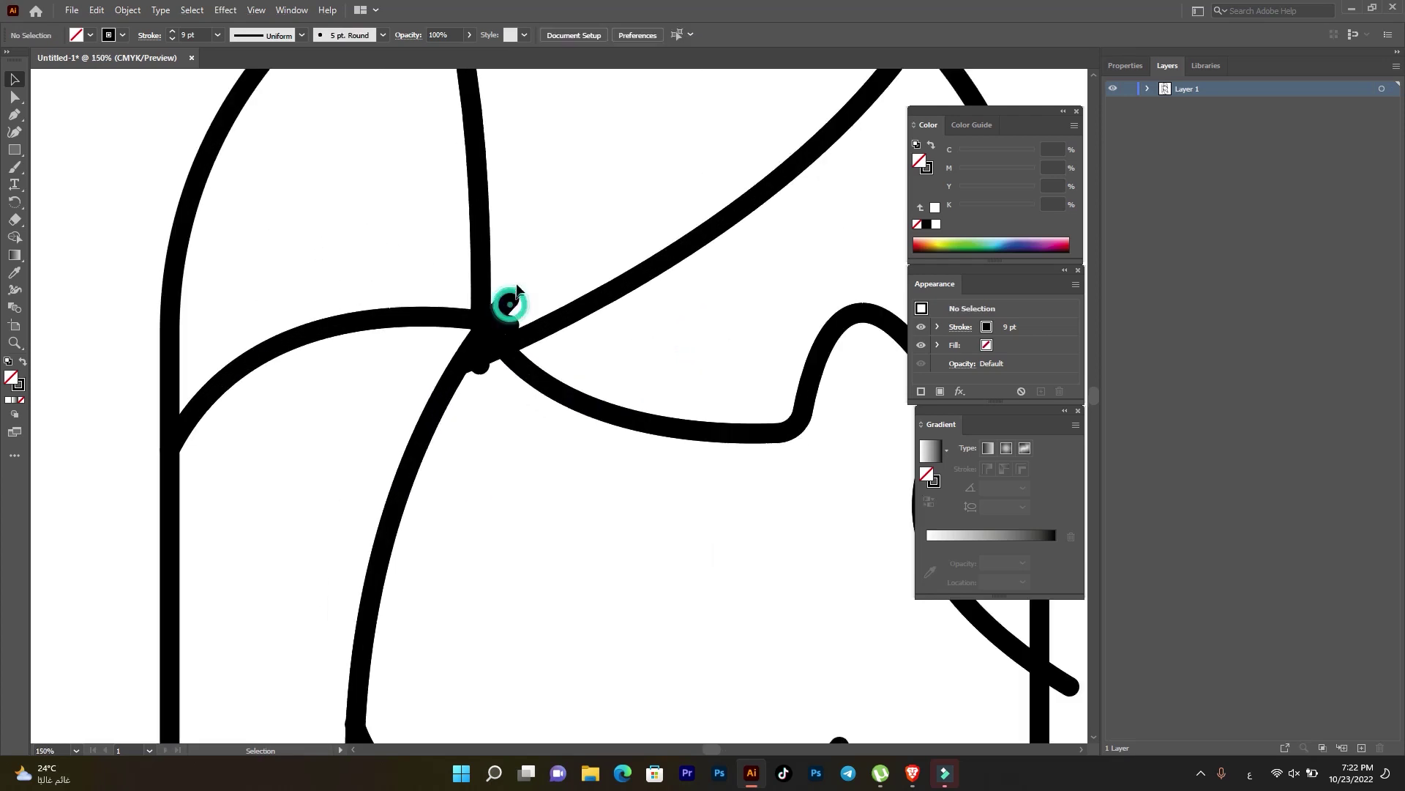
key("Delete")
left_click(482, 351)
key("Delete")
left_click_drag(472, 362, 487, 378)
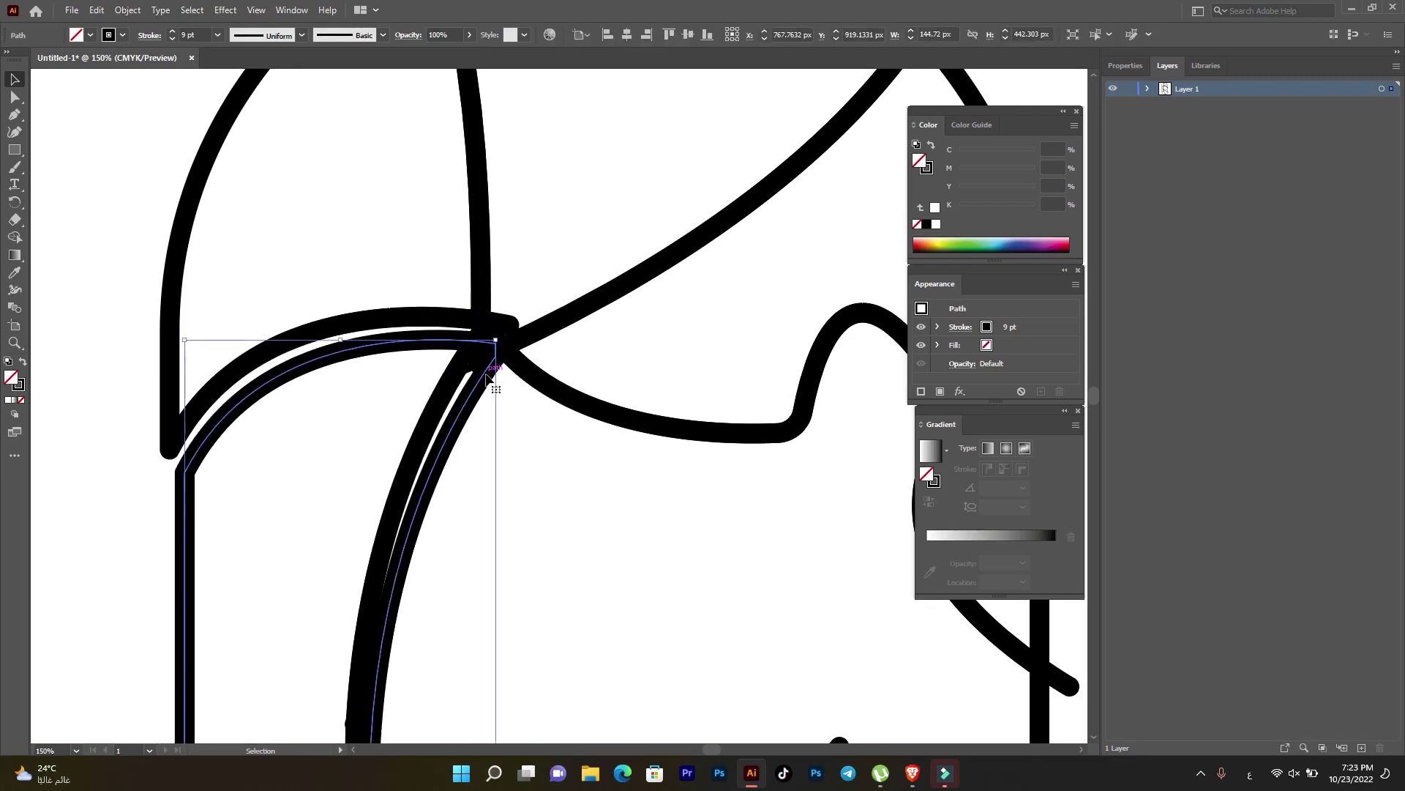
key("ctrl+z")
left_click(522, 409)
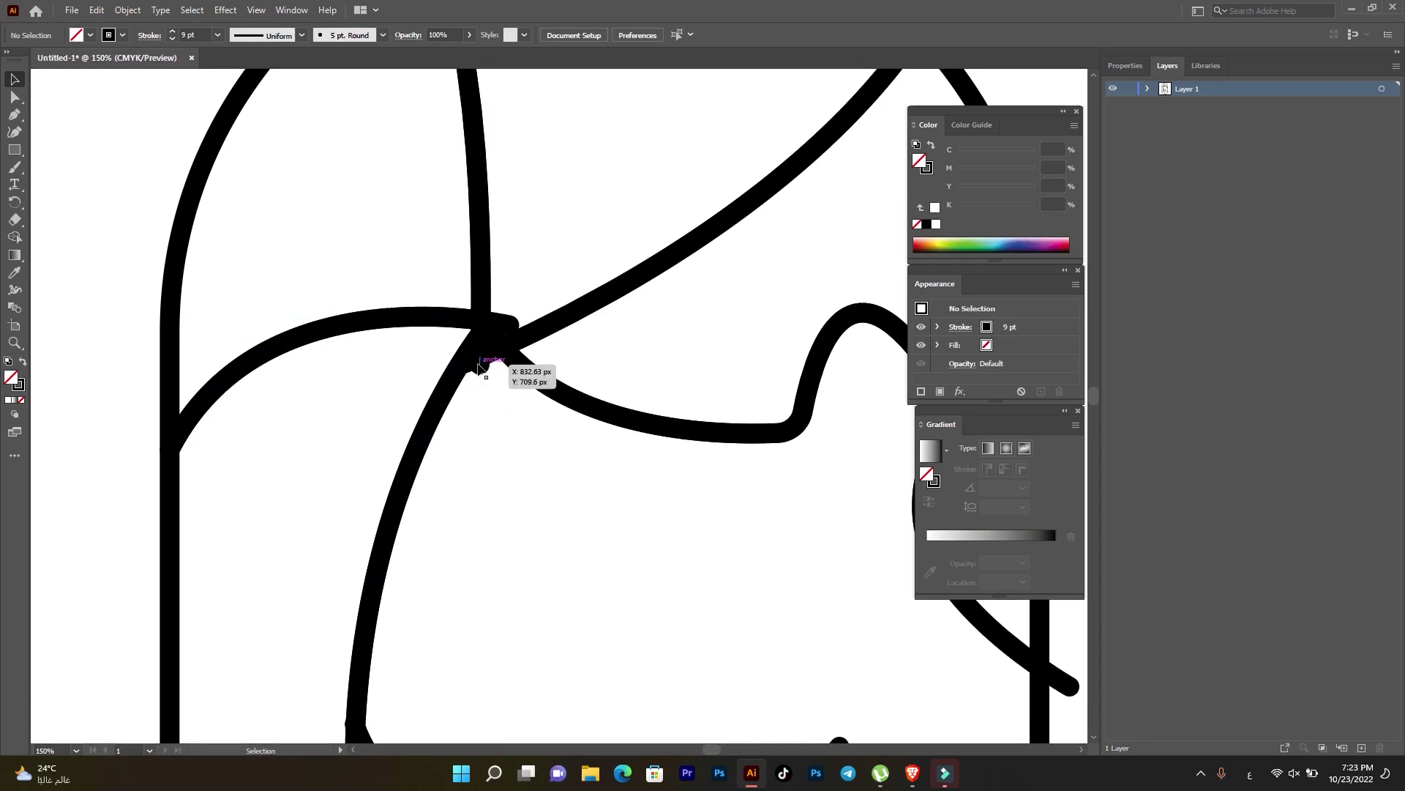
left_click(479, 361)
left_click(490, 356)
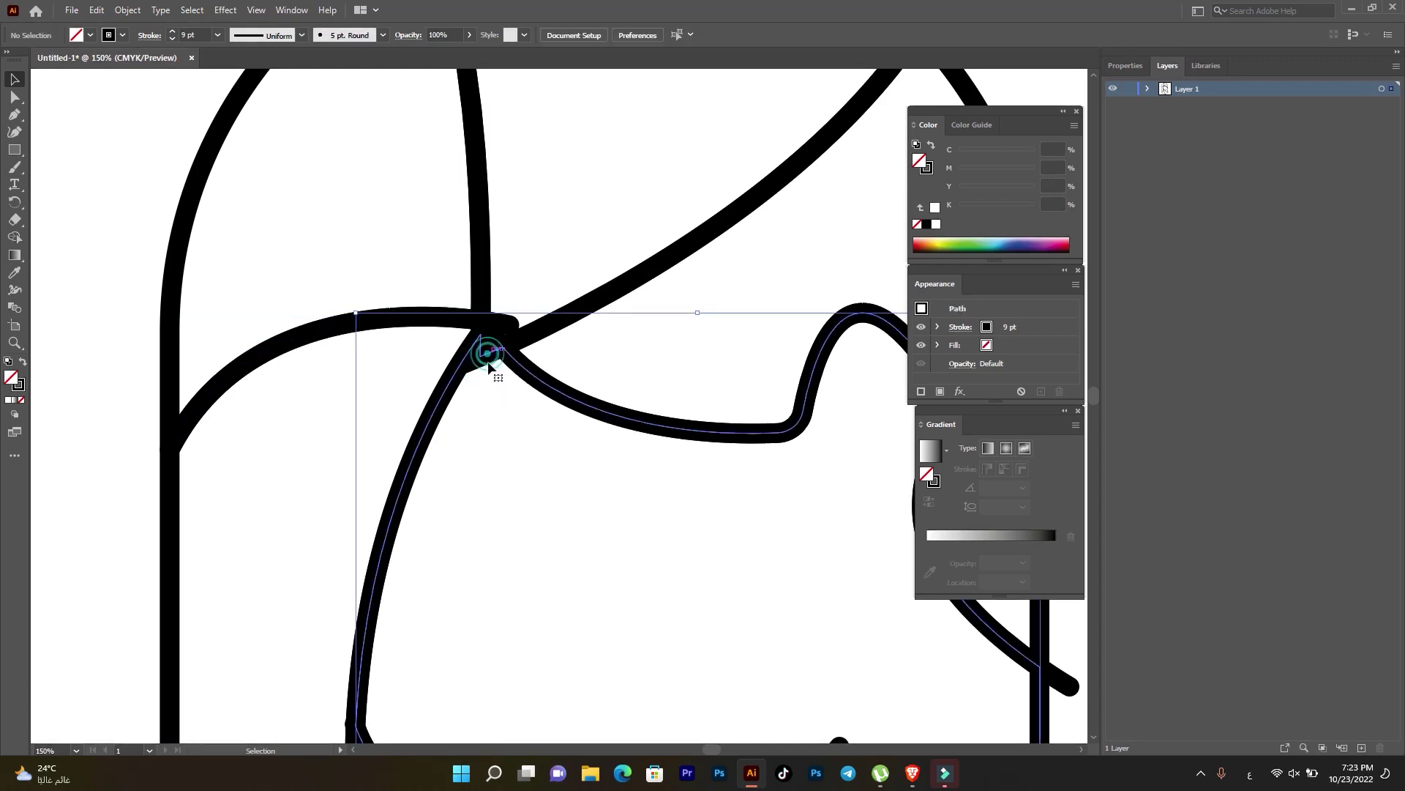
left_click(533, 436)
left_click(550, 390)
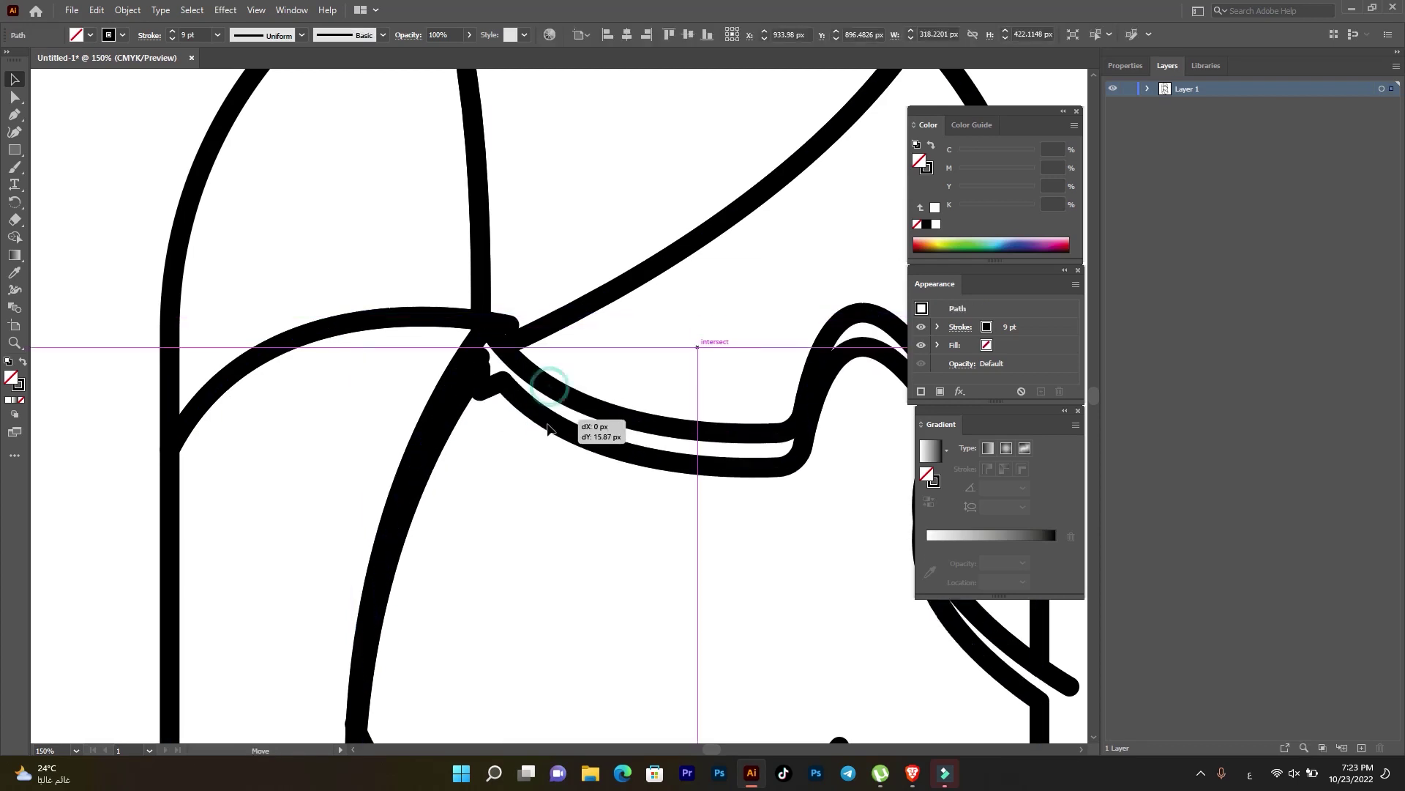
left_click_drag(550, 391, 574, 442)
key("ctrl+minus")
key("ctrl+minus")
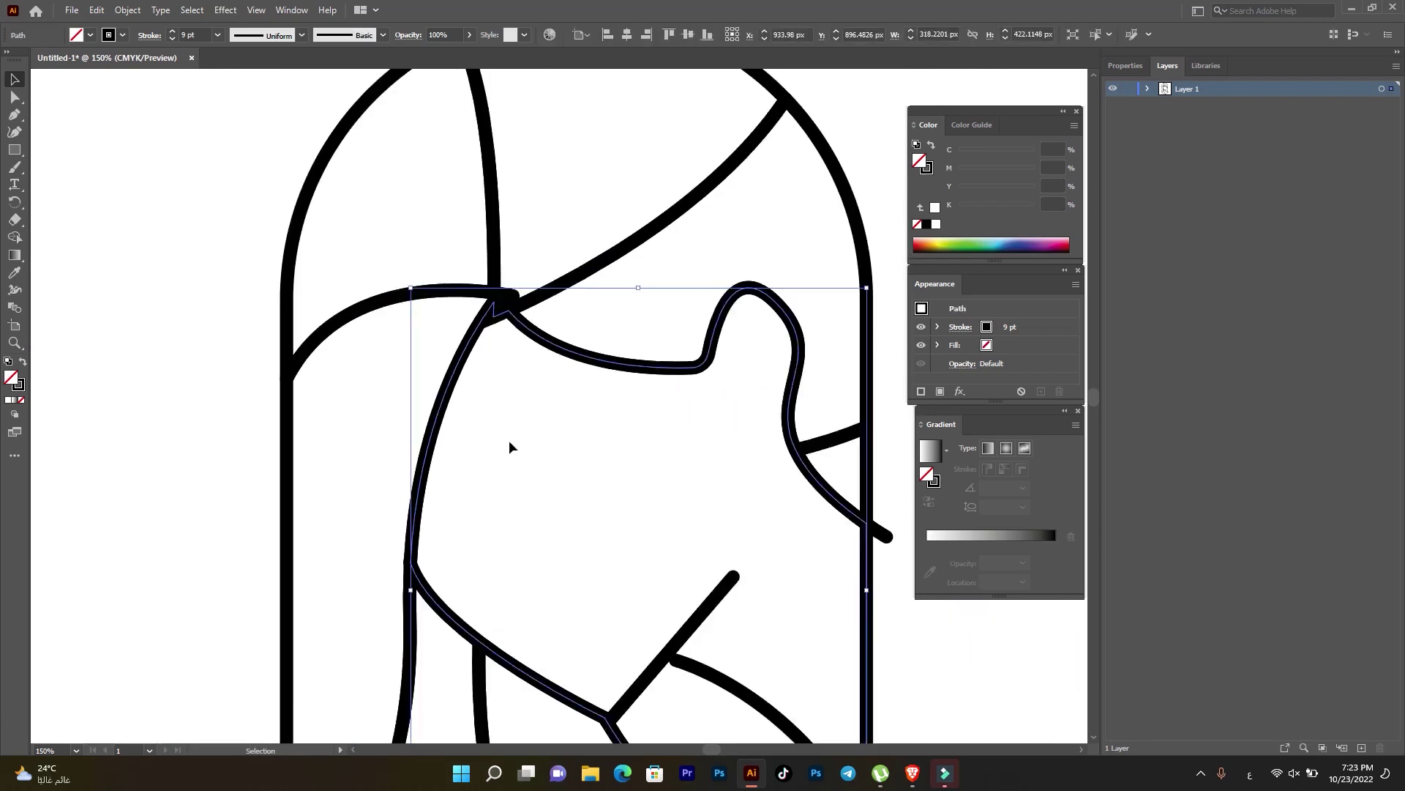
left_click(748, 501)
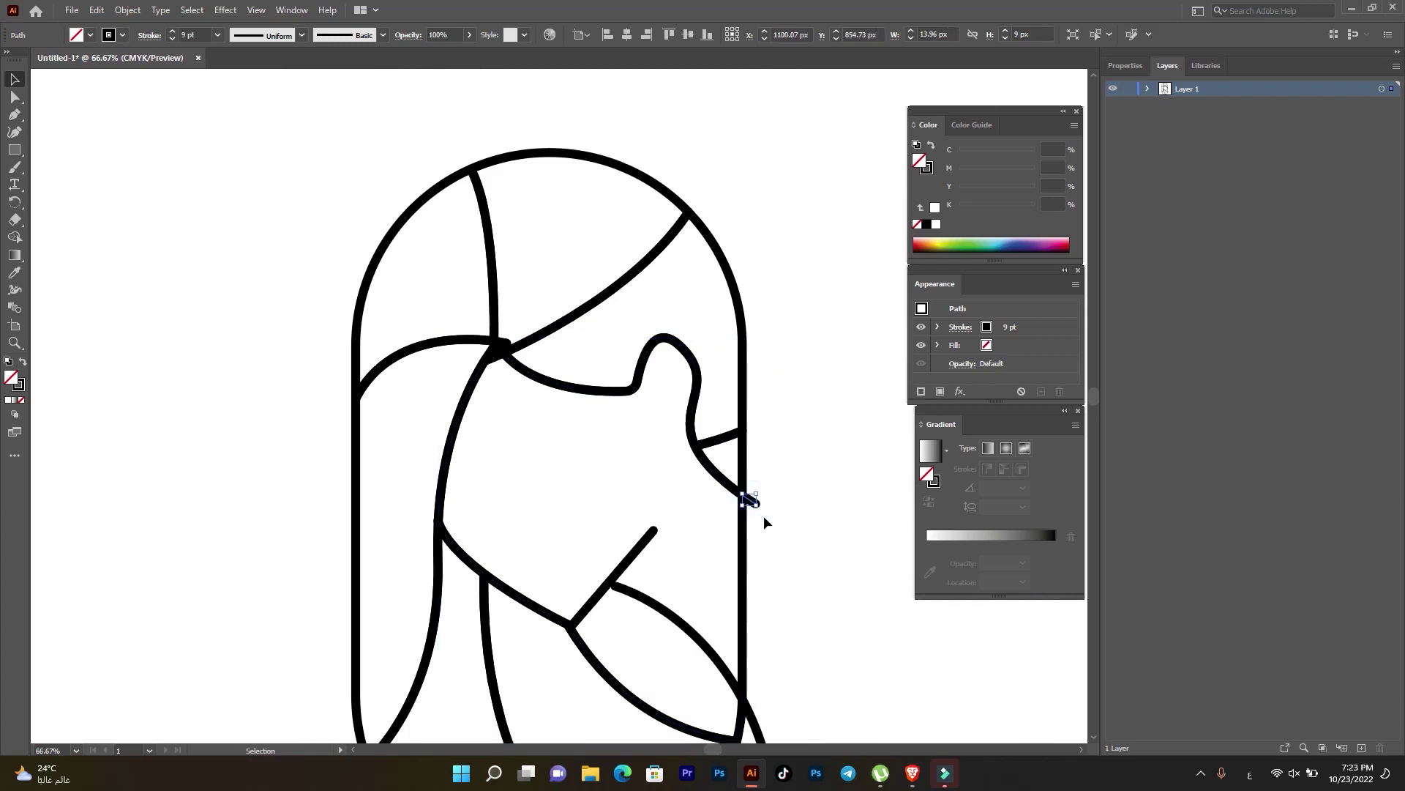
- Delete the stub at the right wall and nudge the lower curve up-left onto the junction
key("Delete")
scroll(769, 505, "down", 3)
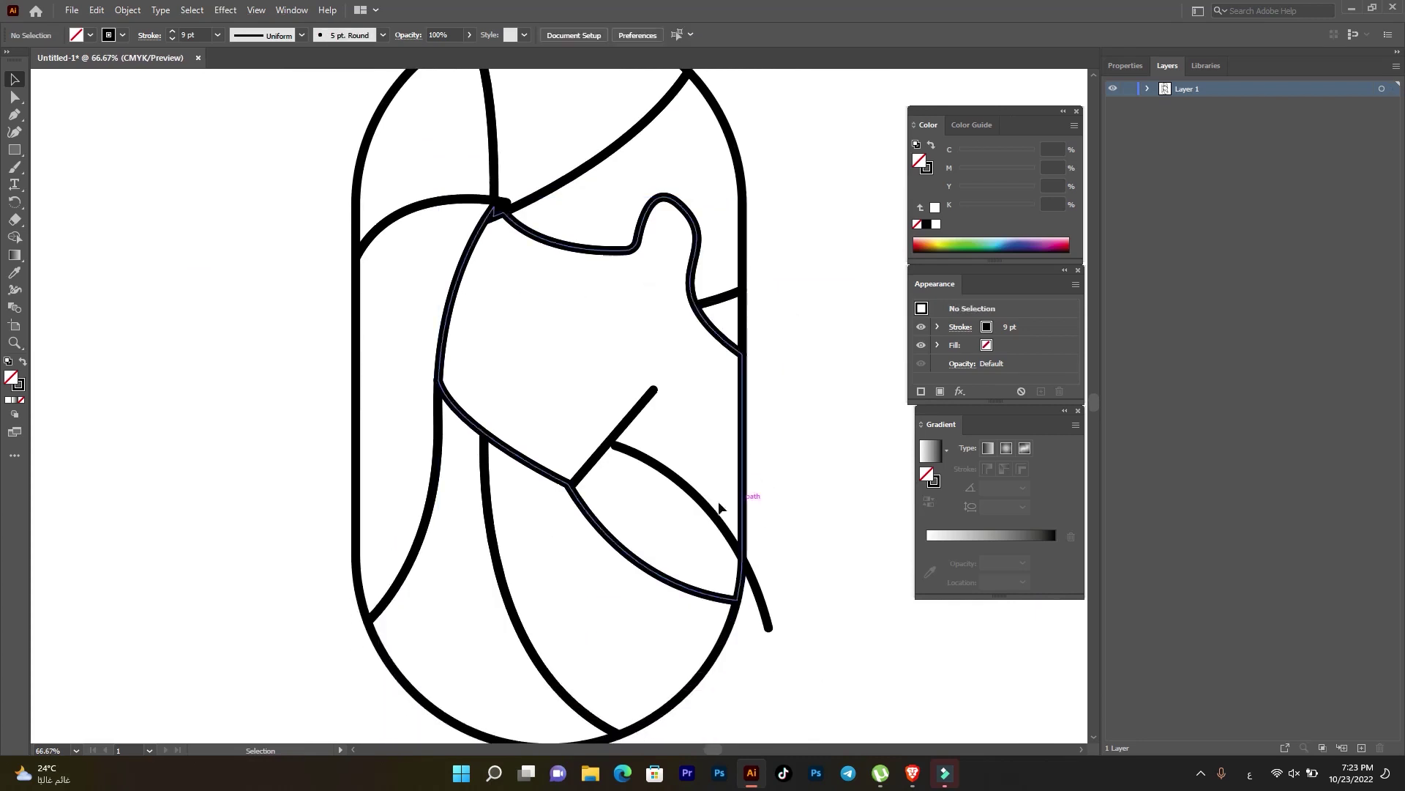
left_click(618, 449)
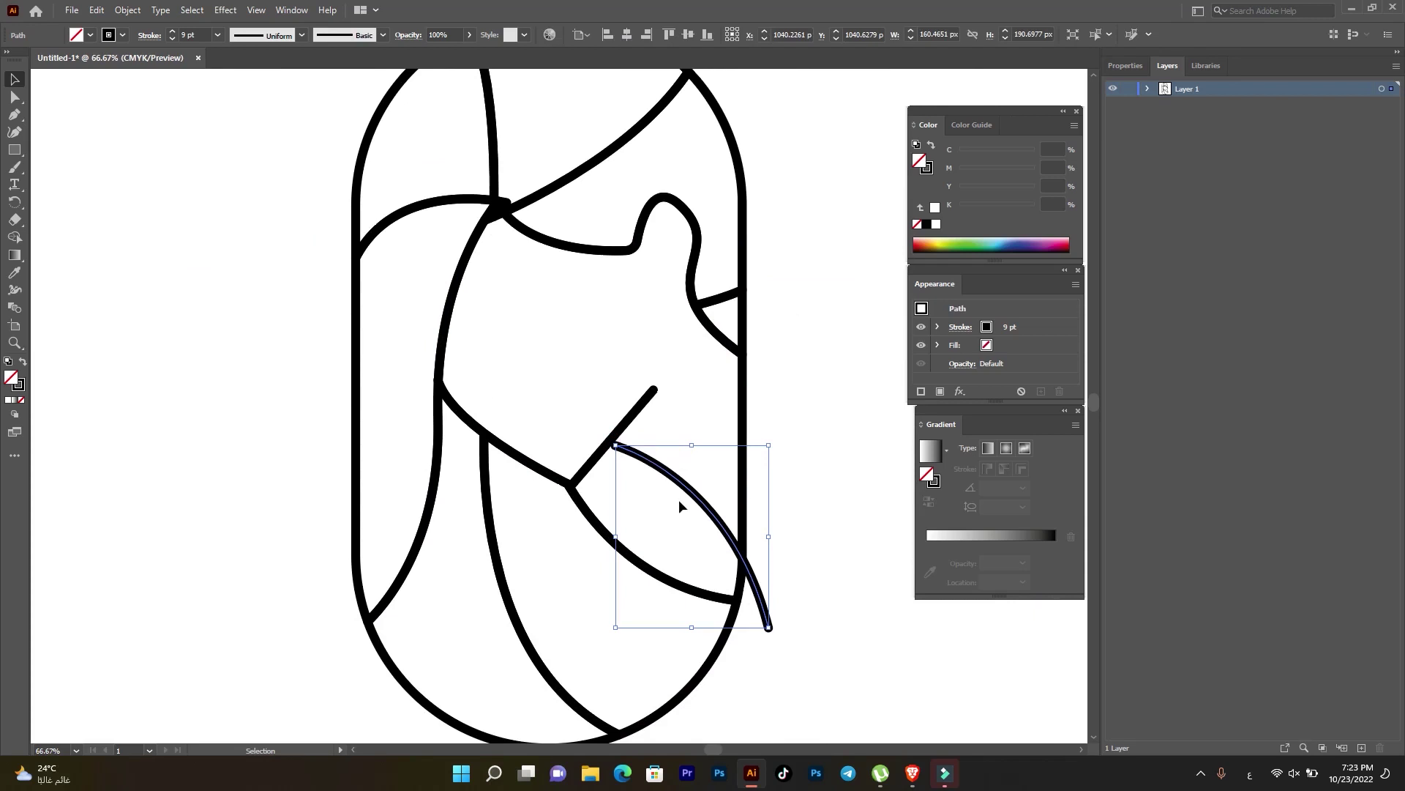
left_click_drag(682, 485, 674, 480)
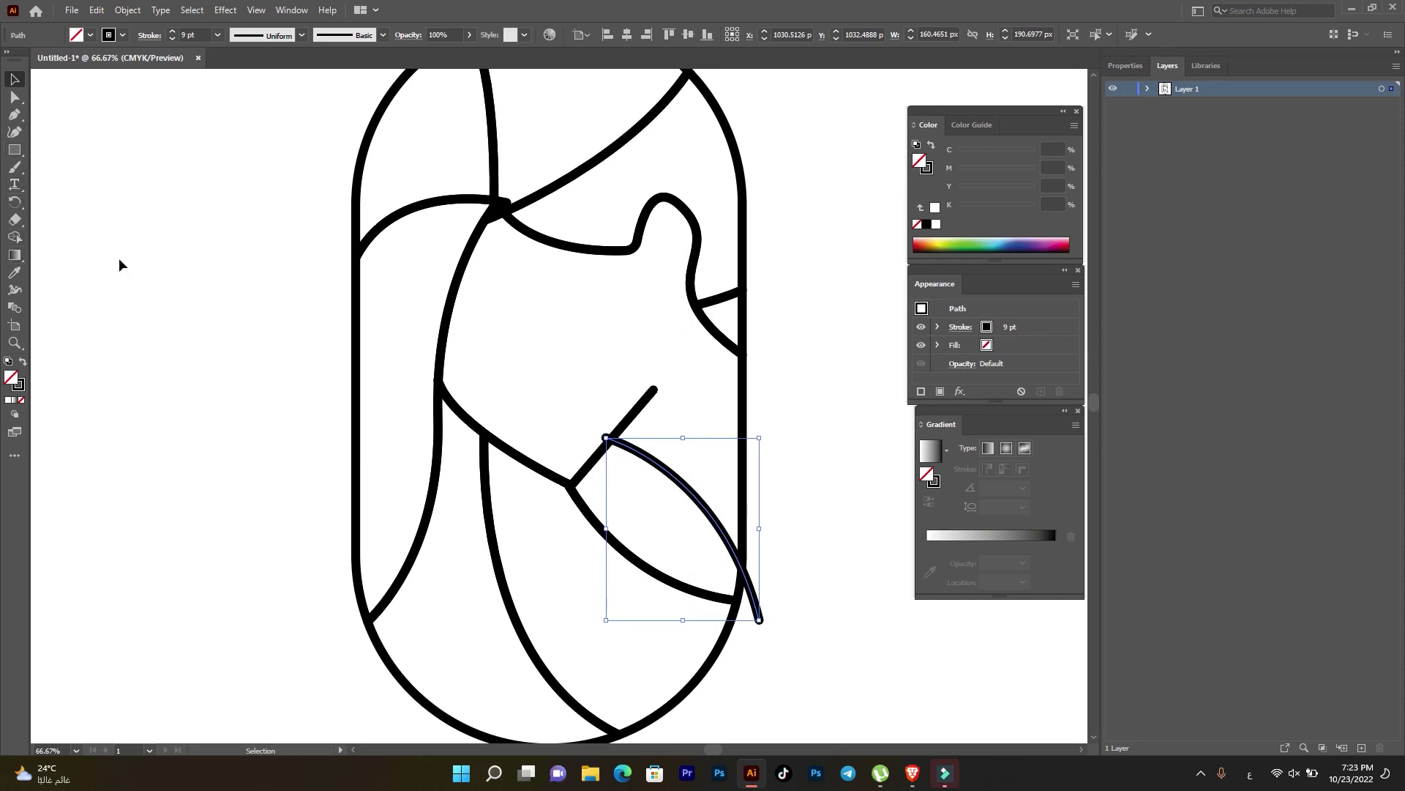
- Select all paths and use Shape Builder to turn the lens and large face regions into shapes
key("ctrl+a")
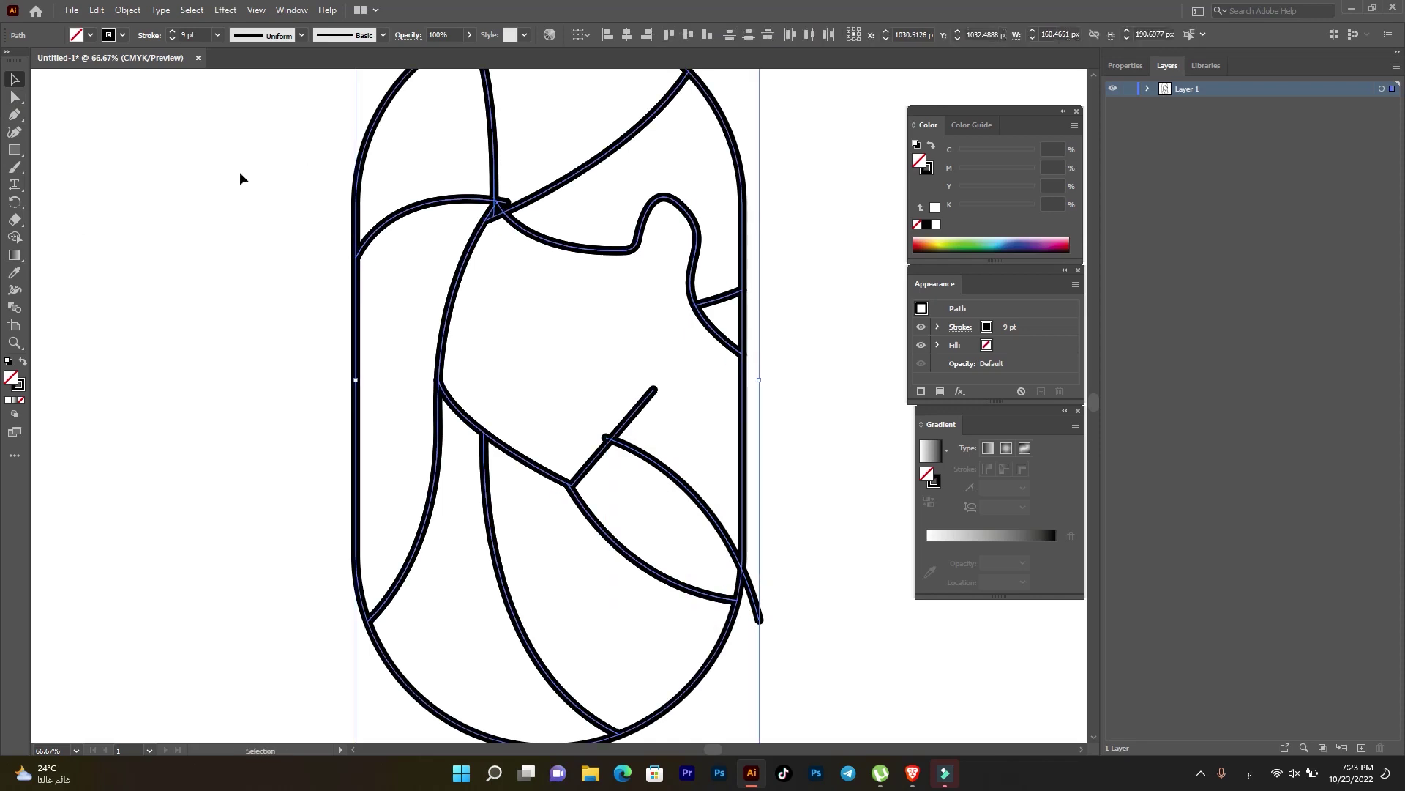
left_click(14, 236)
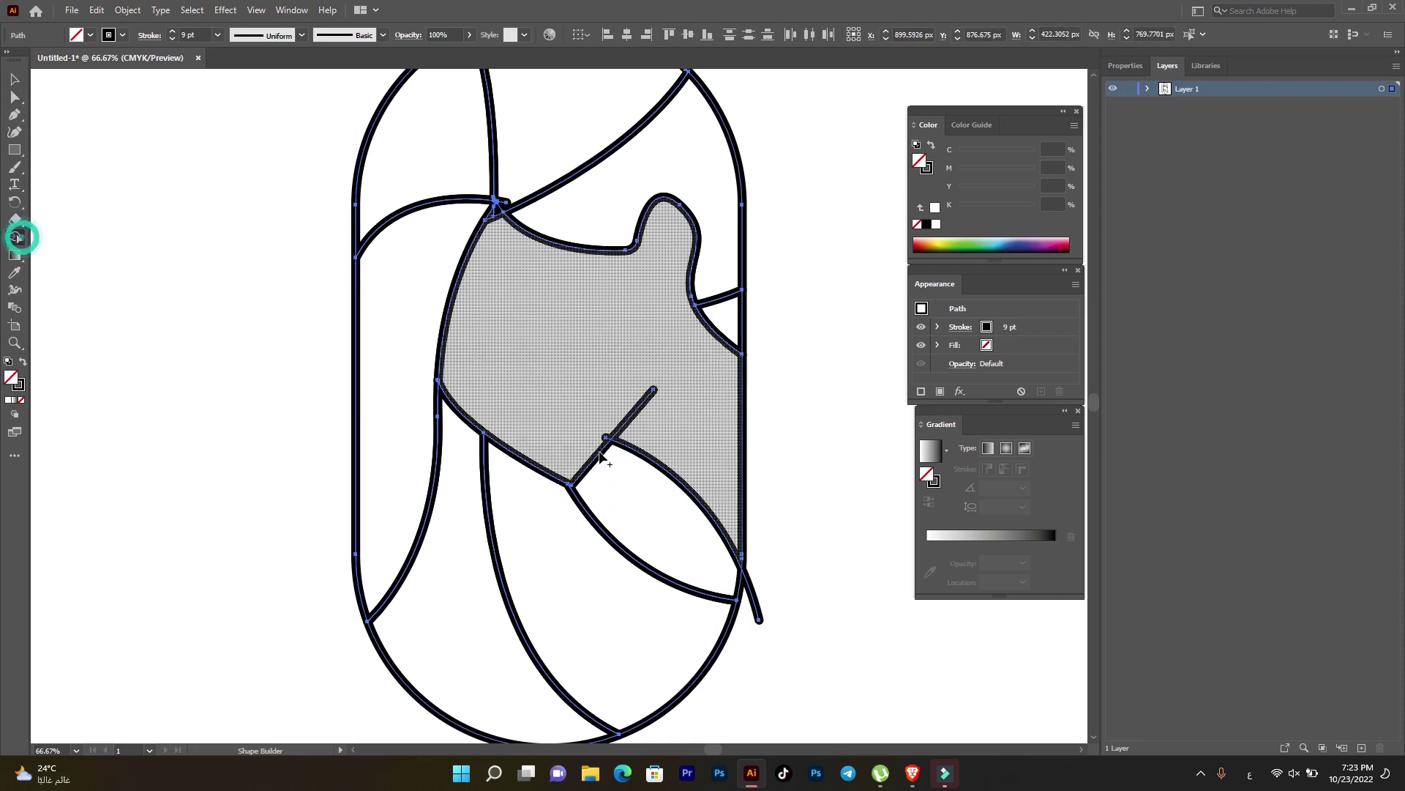
left_click(641, 498)
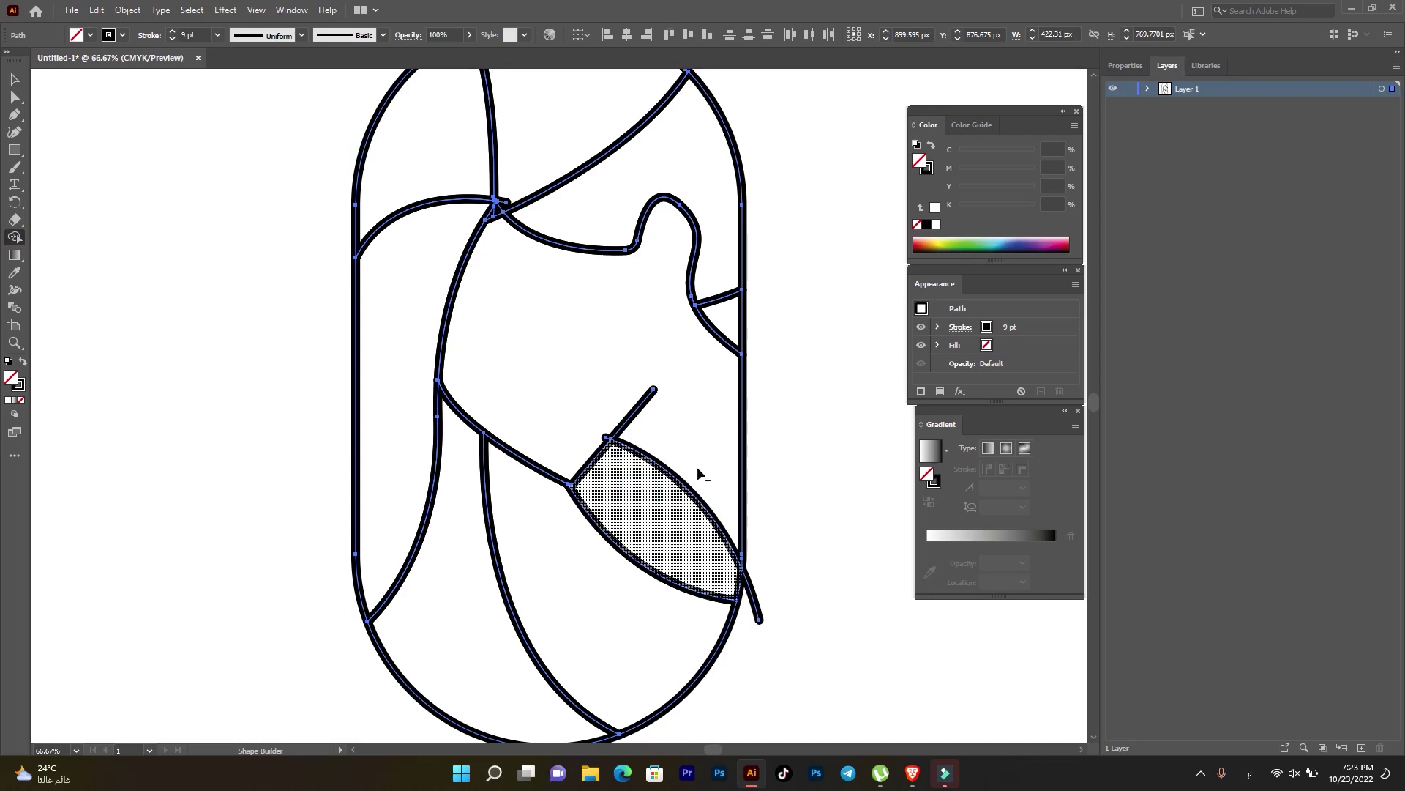
left_click(713, 434)
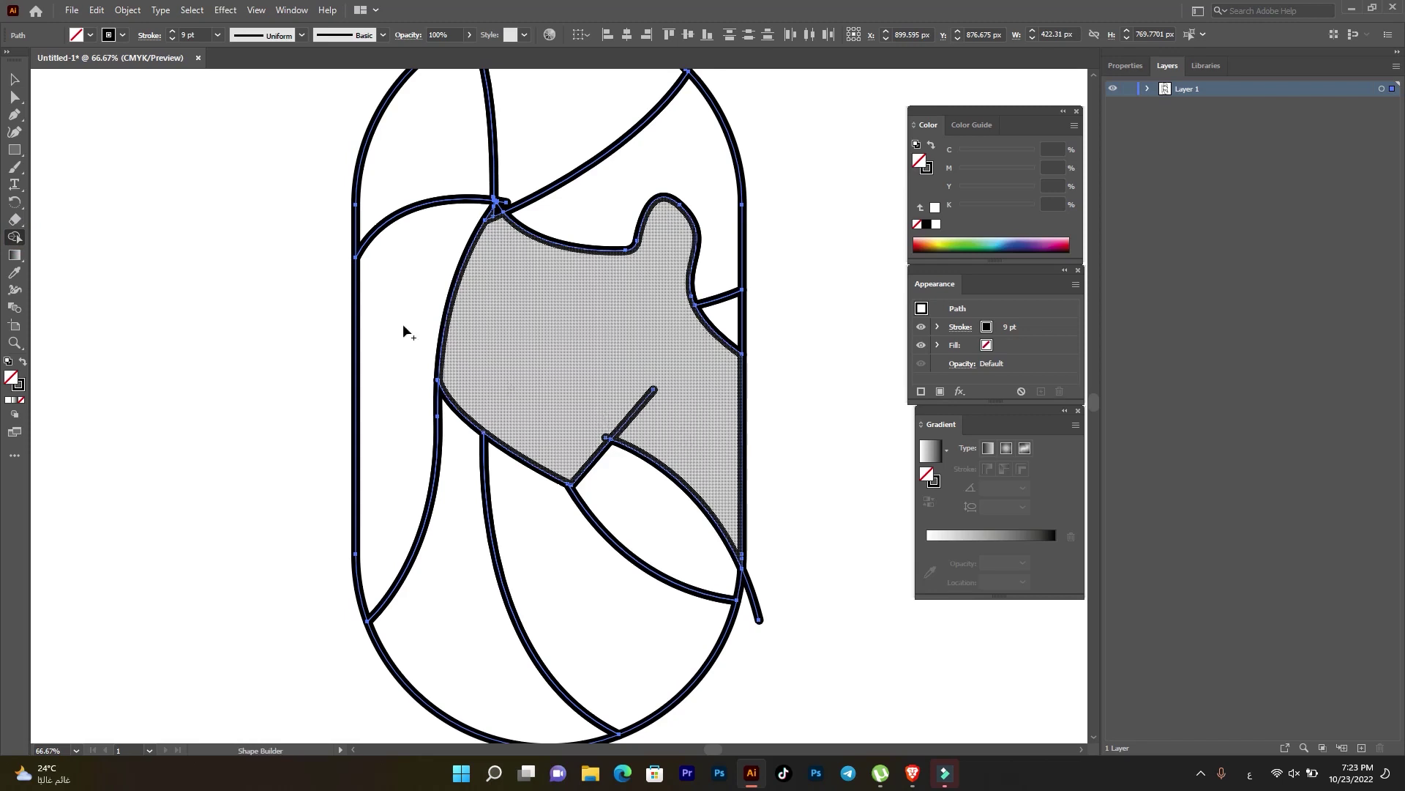
left_click(14, 96)
left_click(63, 228)
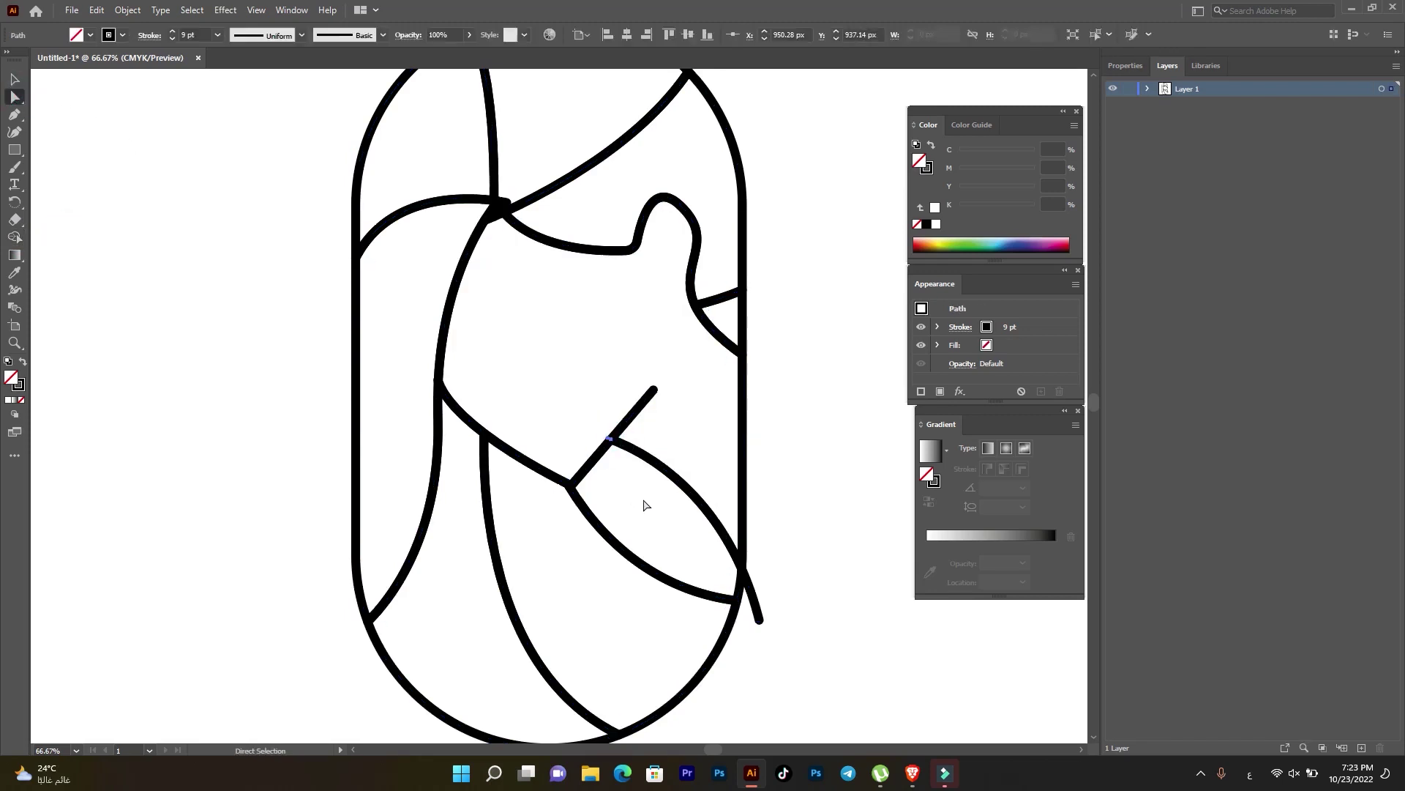
- Delete the short stub poking past the lower right edge
left_click(14, 79)
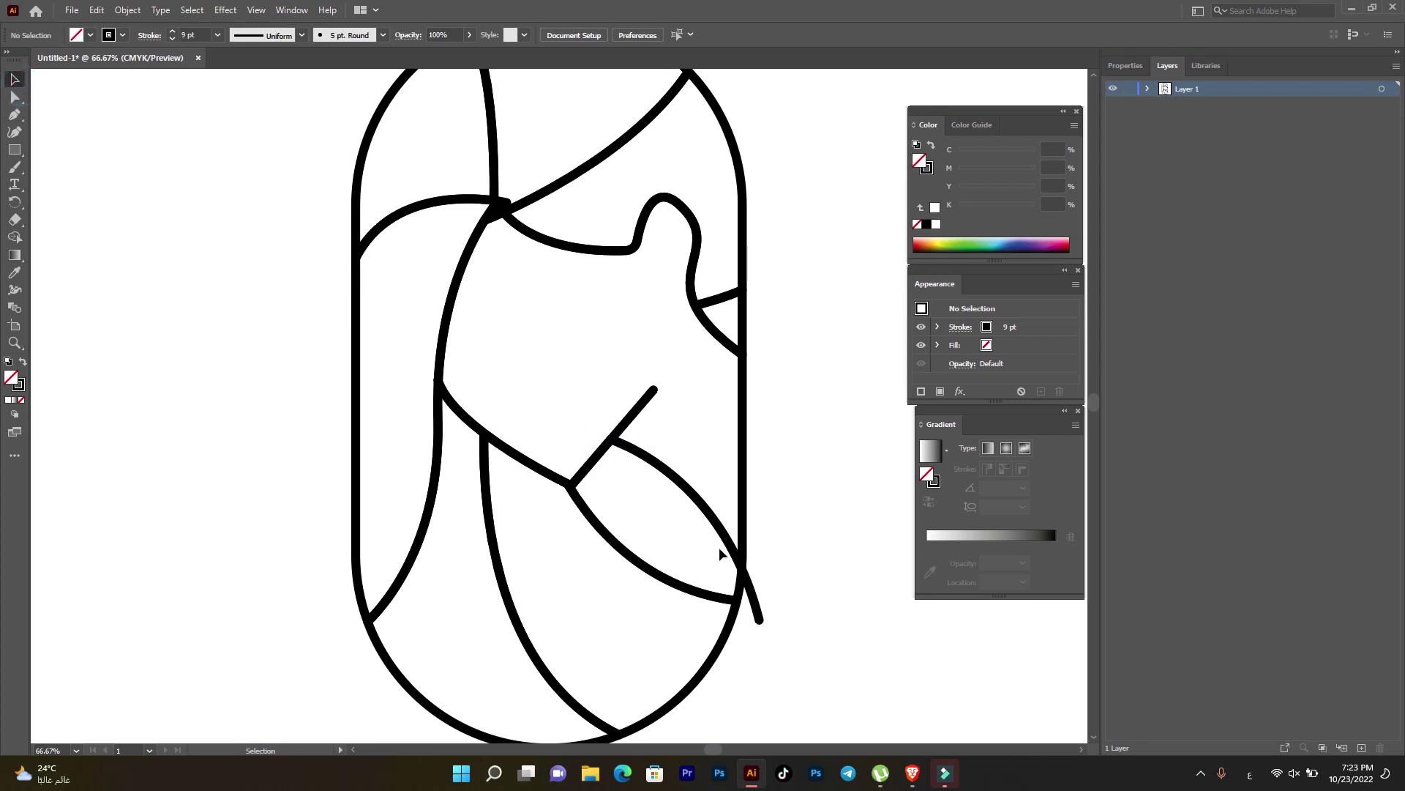
left_click(756, 596)
key("Delete")
- Cut the head outline's right wall at its upper and lower junctions with Scissors, then delete that segment
left_click(492, 213)
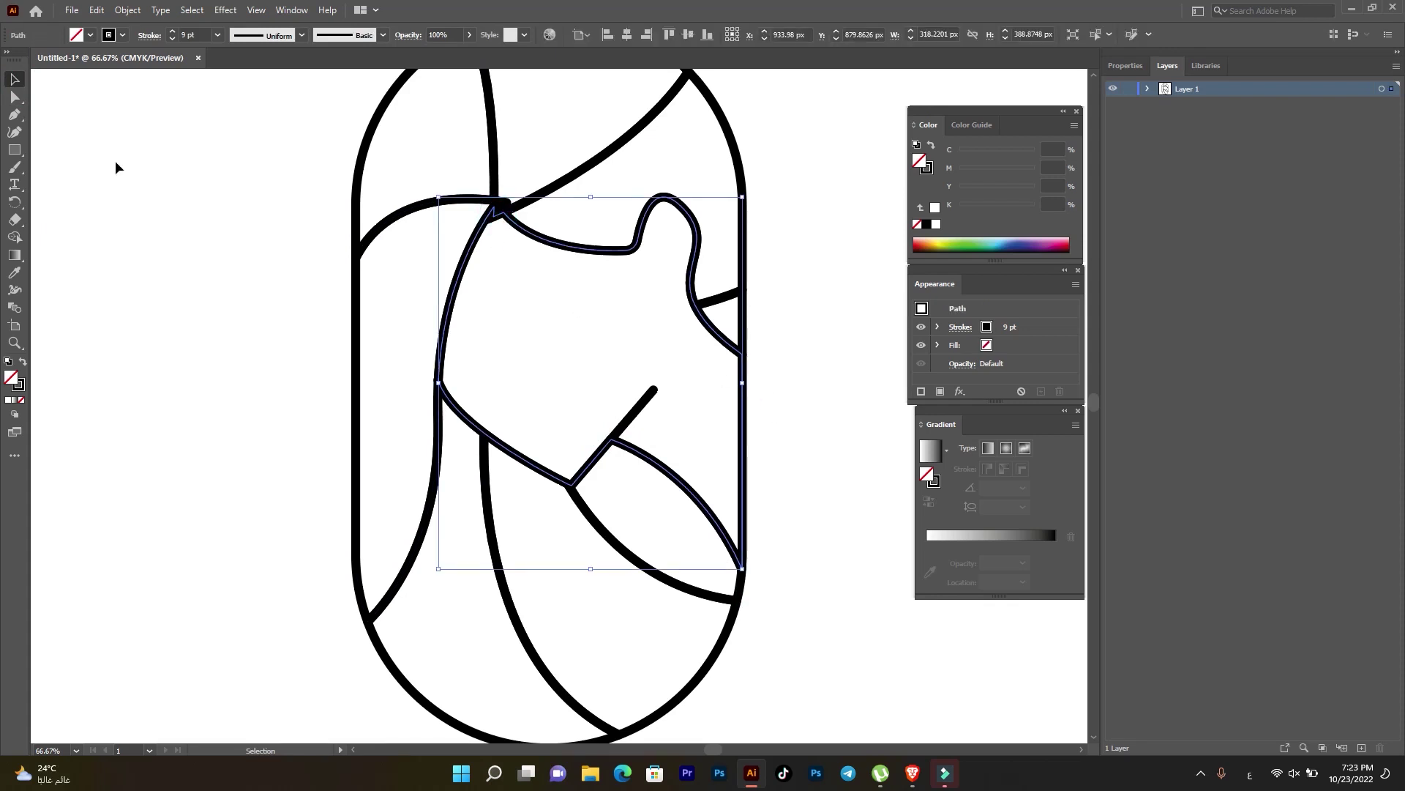
right_click(15, 219)
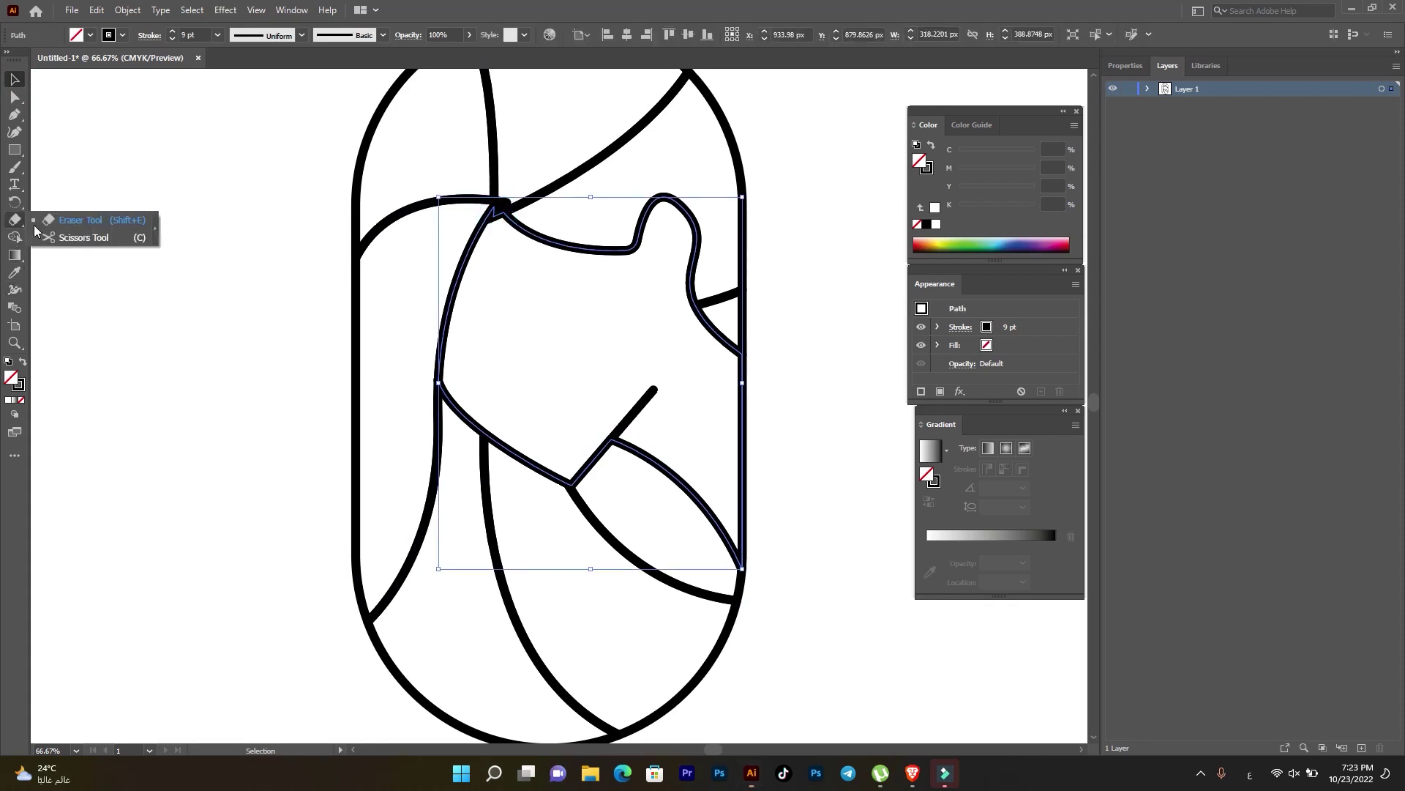
left_click(64, 238)
scroll(706, 389, "up", 2)
left_click(802, 349)
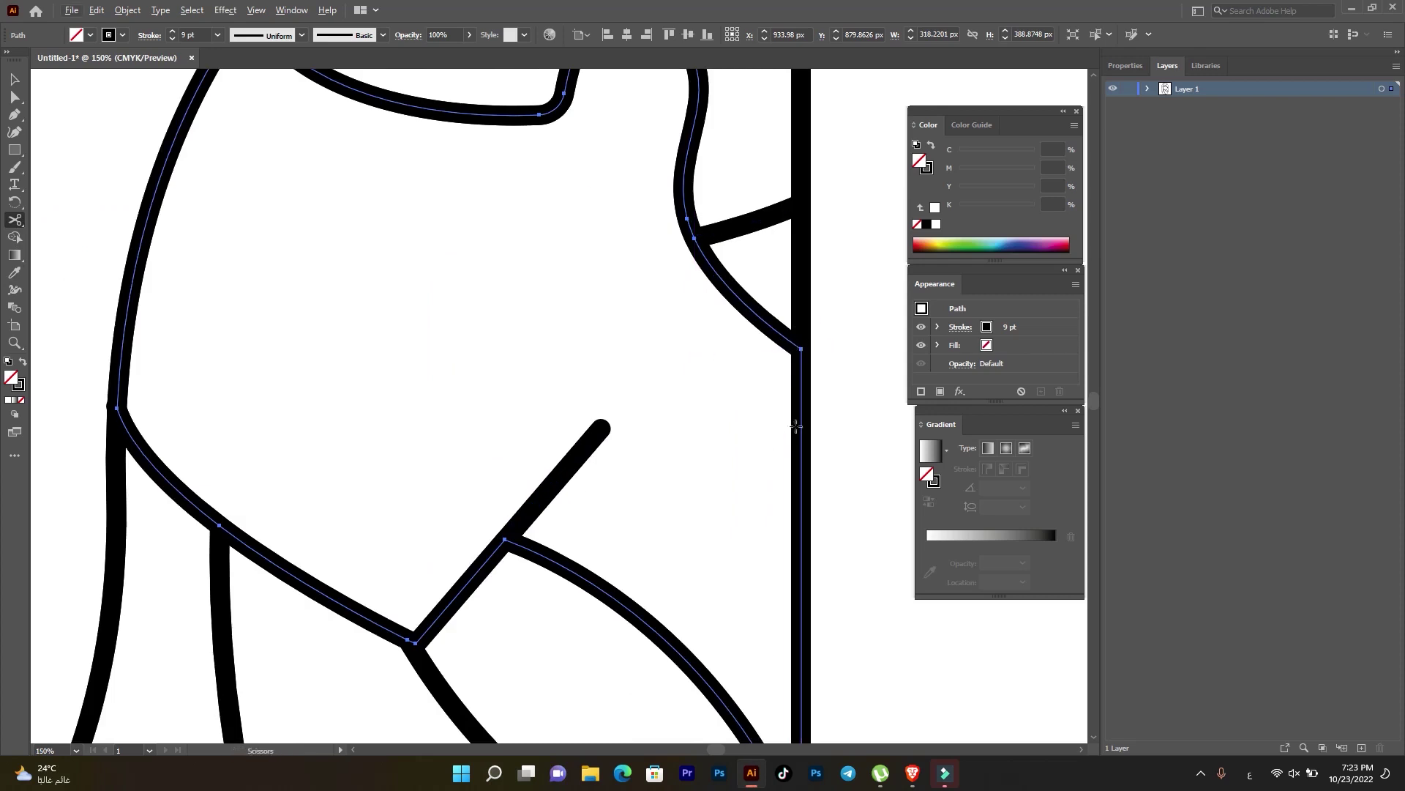
left_click(801, 350)
scroll(808, 512, "down", 2)
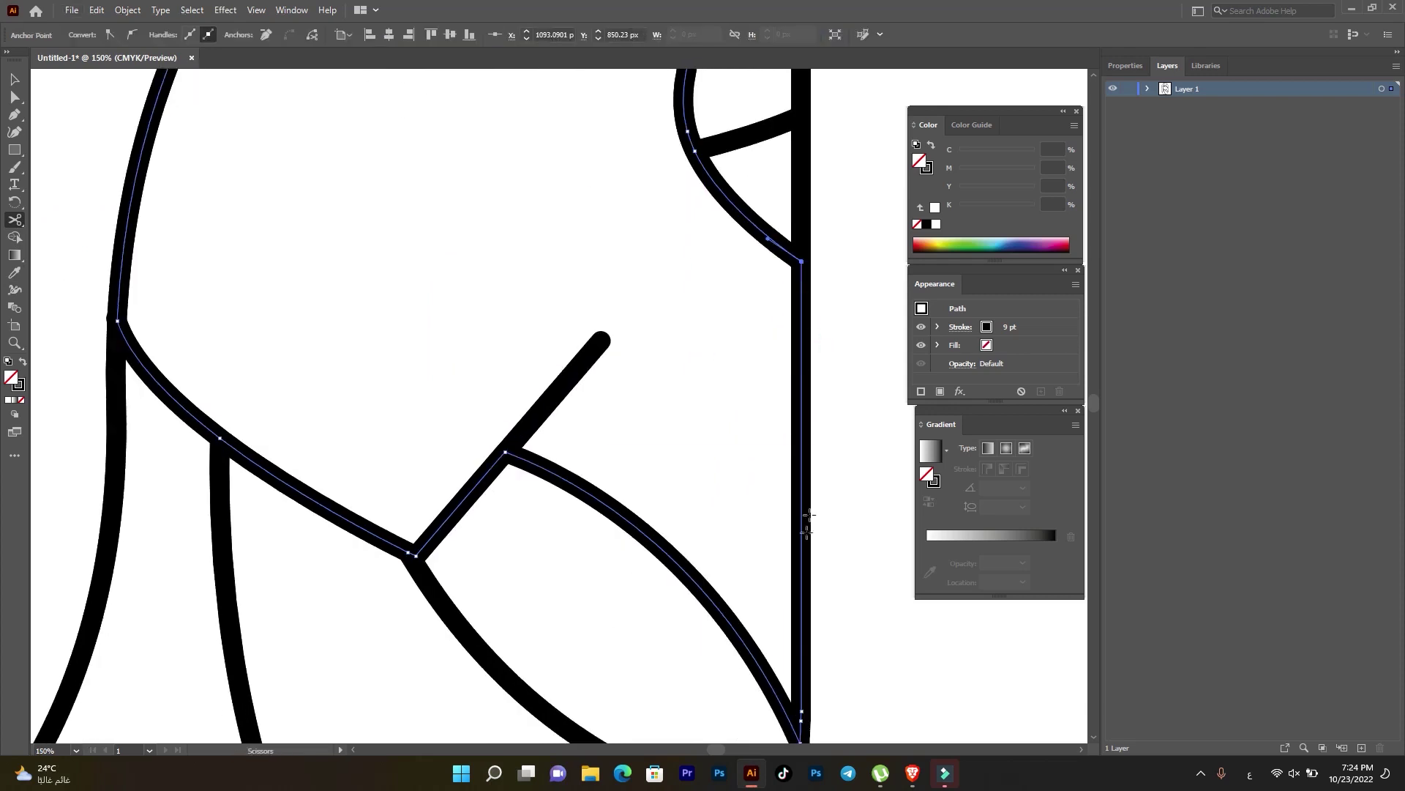
scroll(808, 520, "down", 2)
left_click(800, 668)
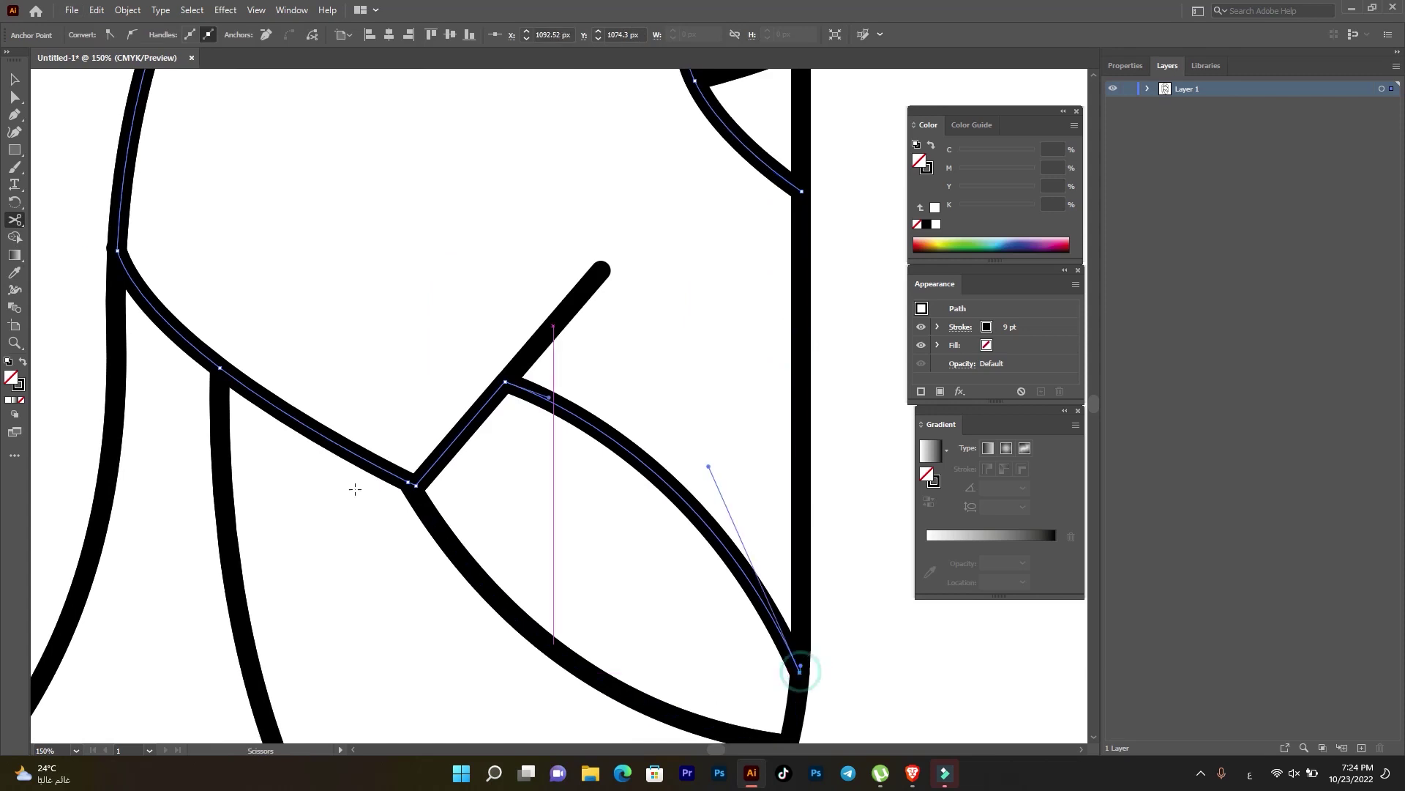
left_click(16, 82)
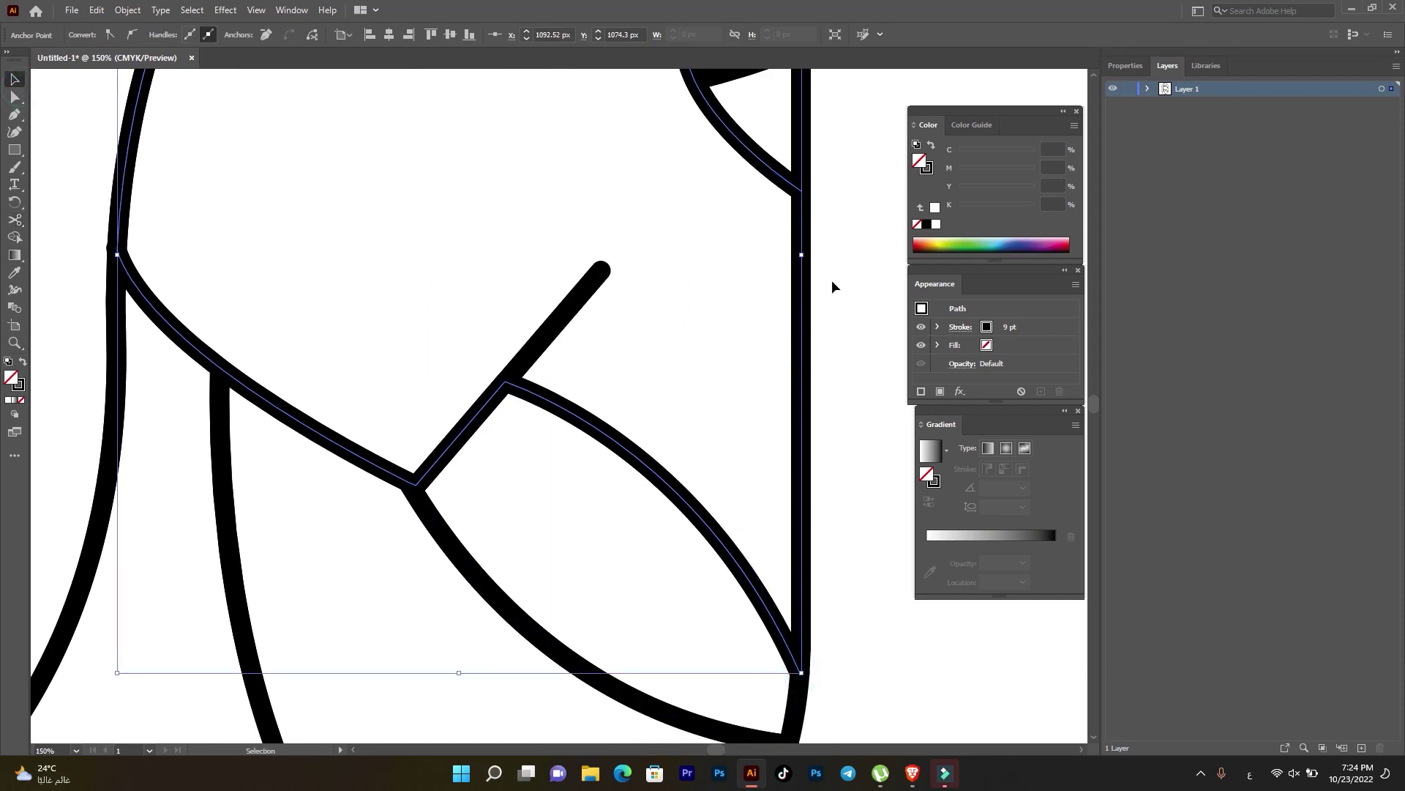
left_click_drag(822, 285, 773, 292)
key("Delete")
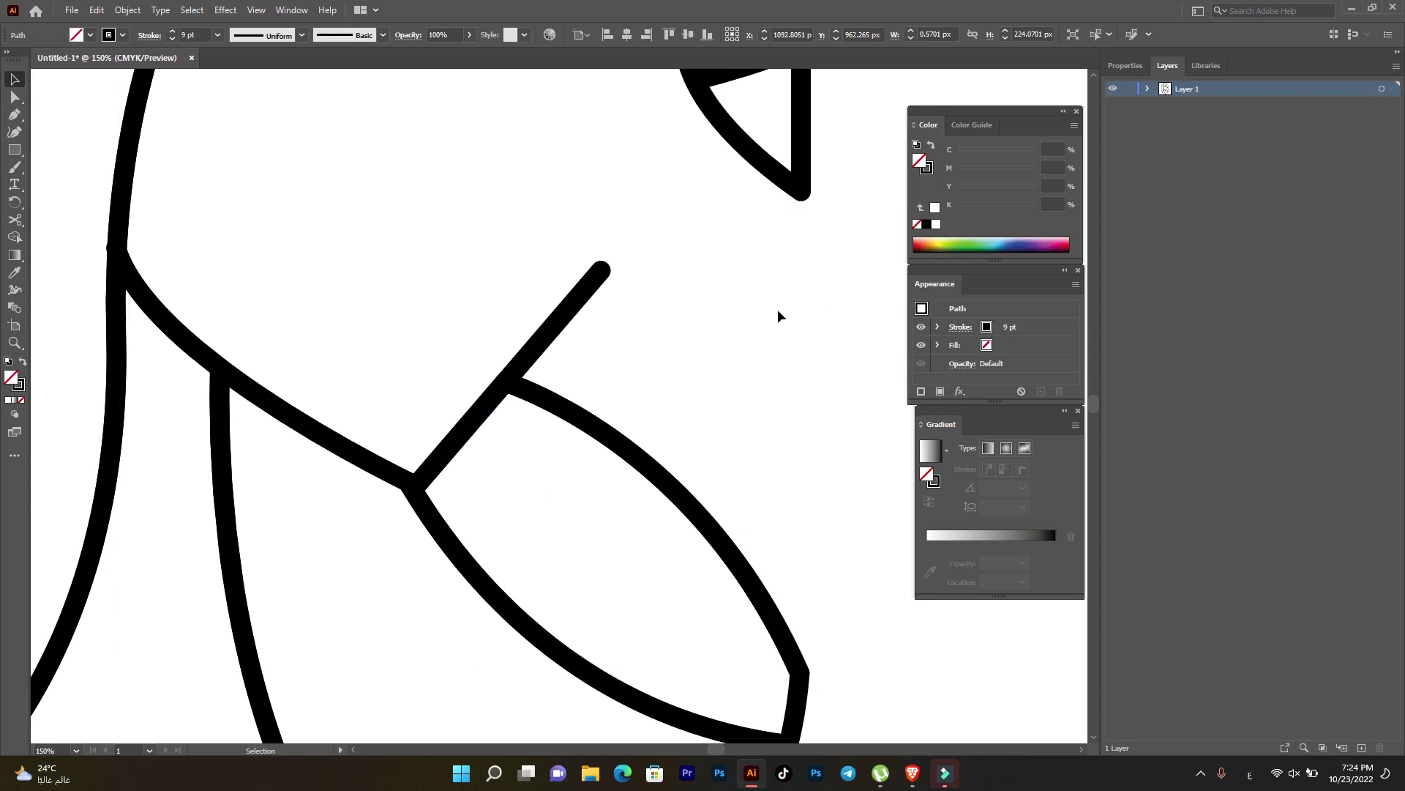
scroll(835, 442, "down", 2)
scroll(820, 442, "down", 1)
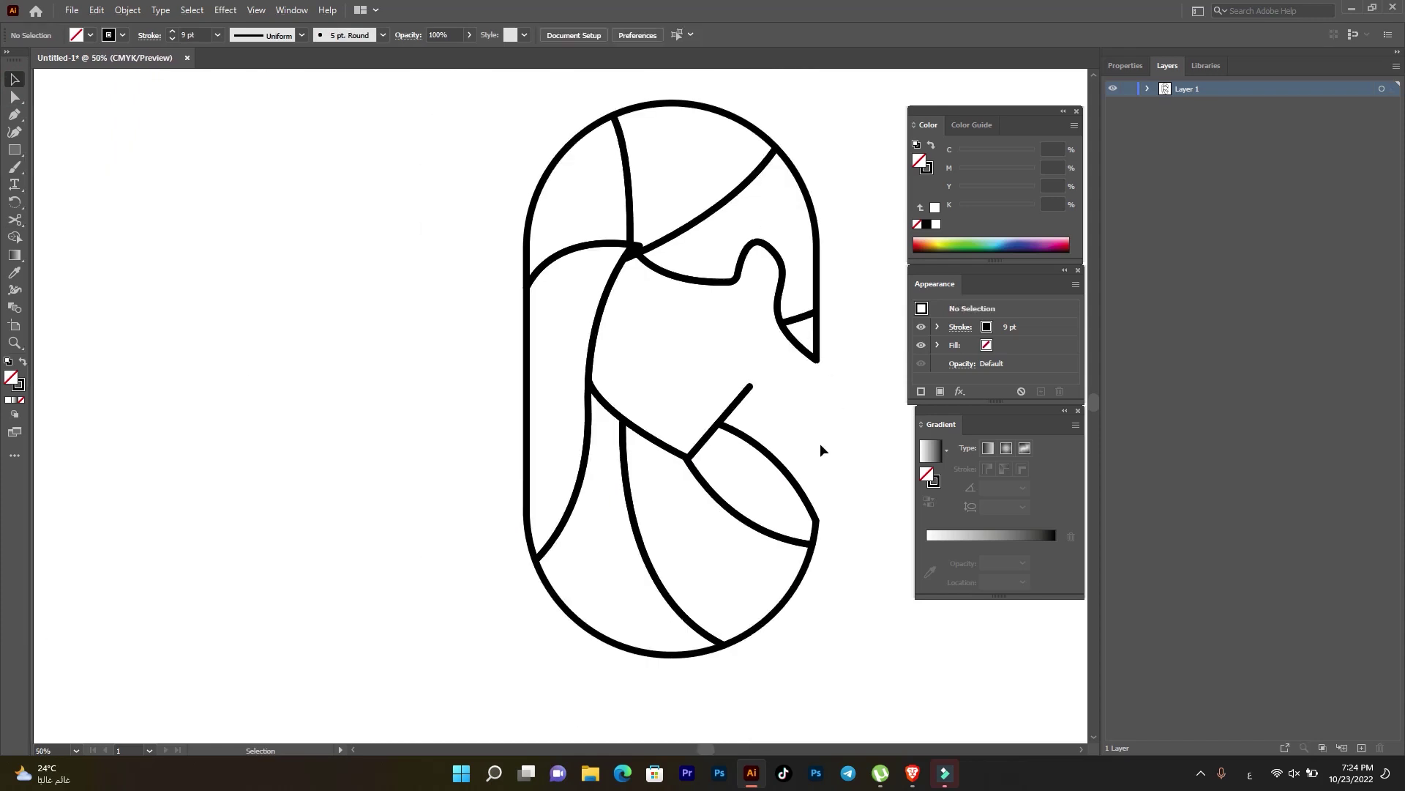
- Round off the face path's sharp lower-right corner anchor with Direct Selection
left_click_drag(479, 316, 268, 322)
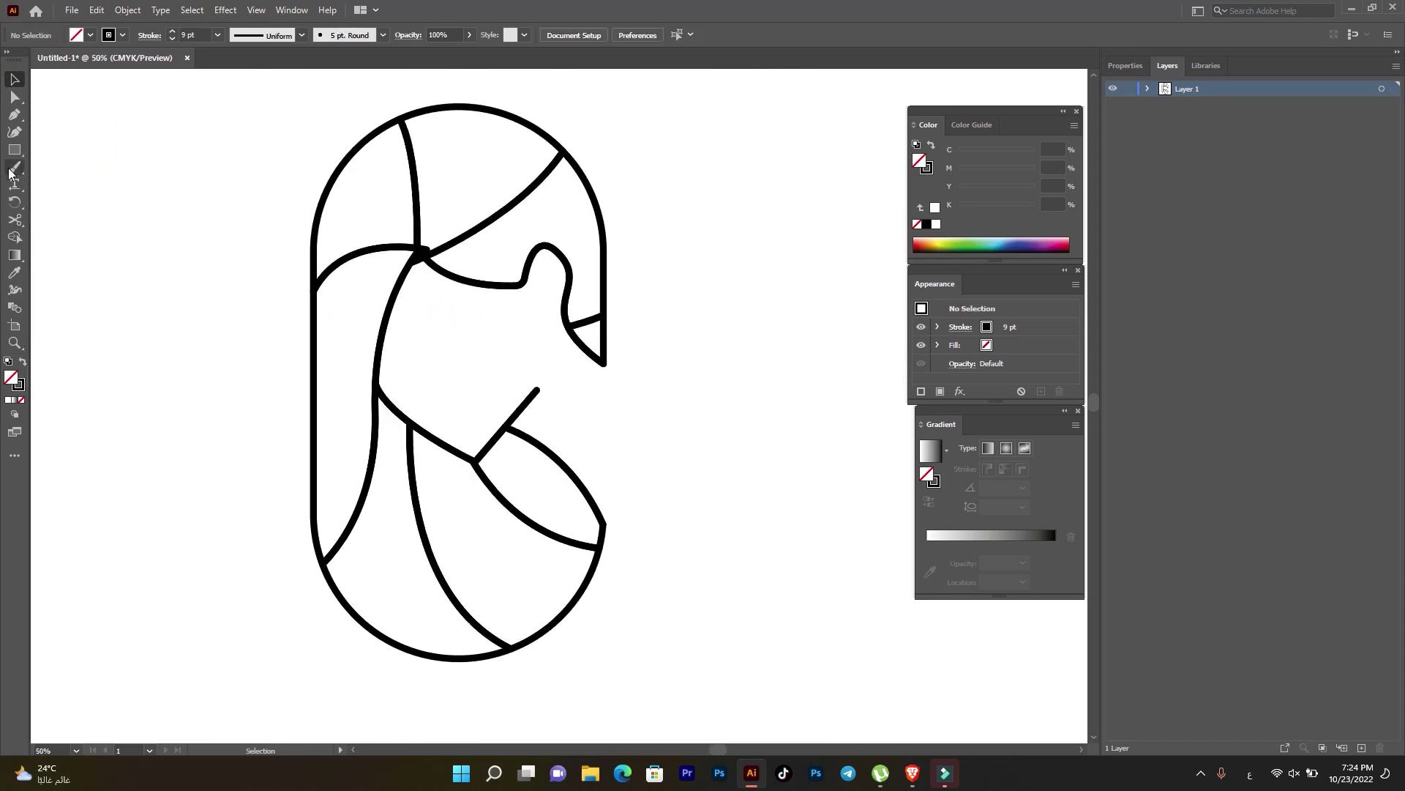
scroll(354, 331, "up", 1)
scroll(511, 412, "down", 1)
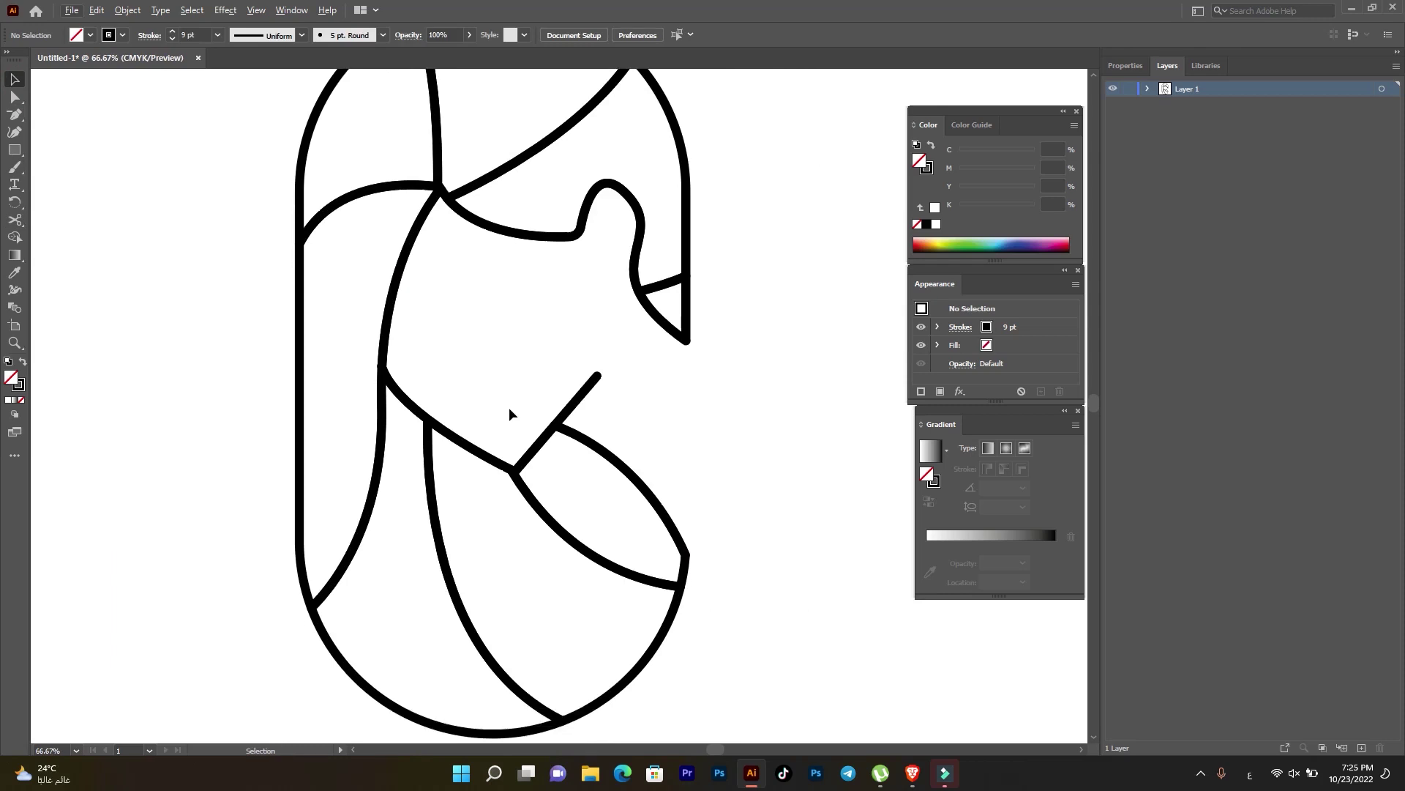
left_click(680, 541)
key("a")
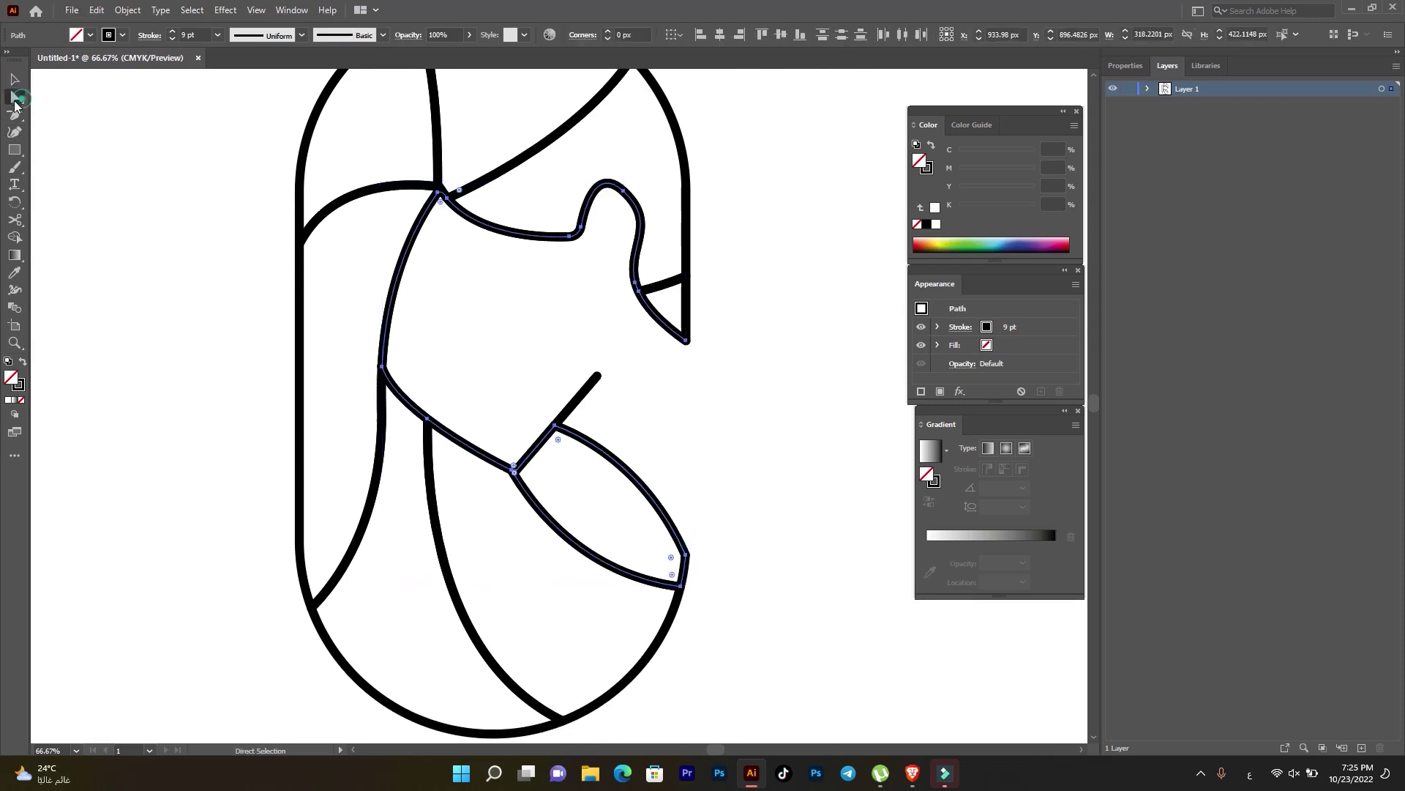
scroll(649, 526, "up", 3)
left_click(741, 614)
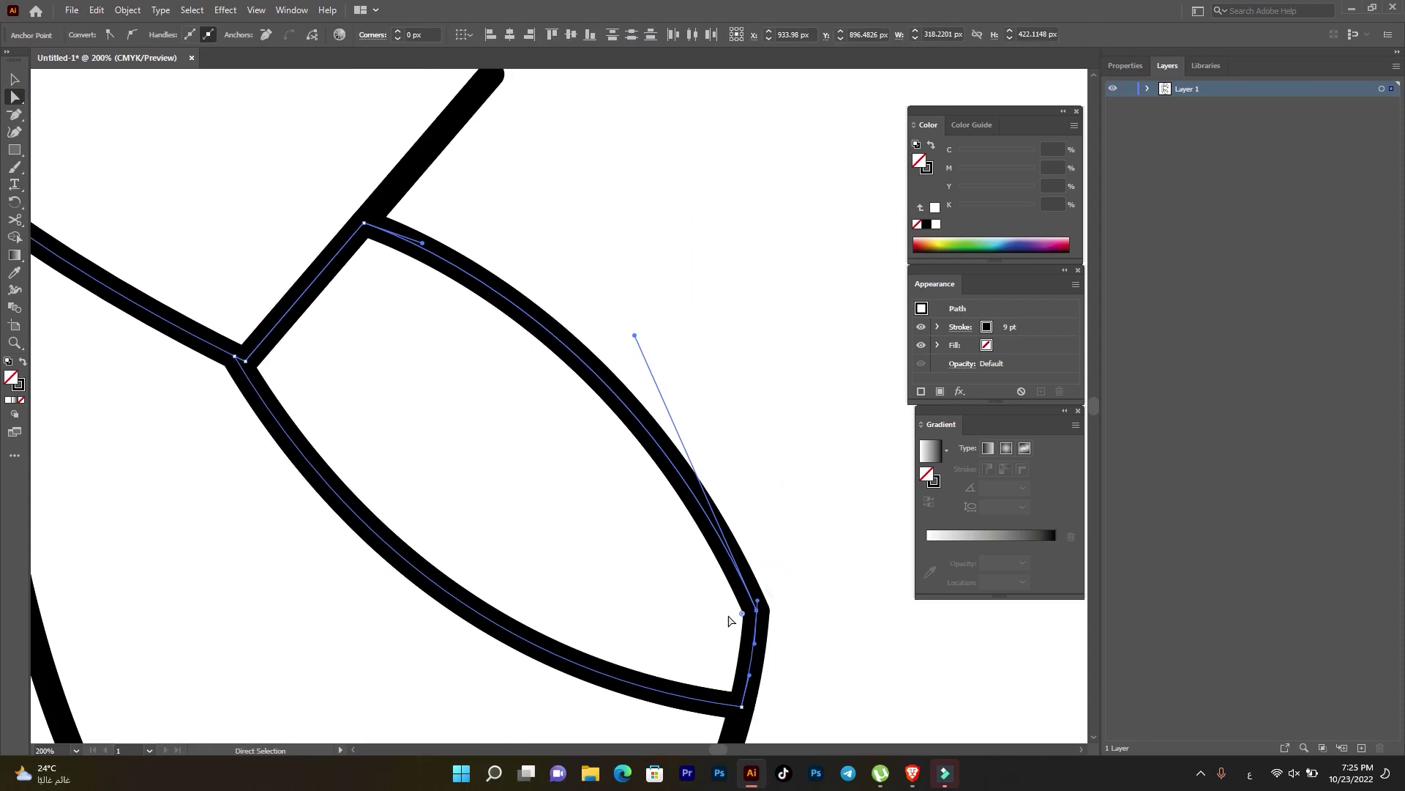
left_click_drag(742, 613, 582, 631)
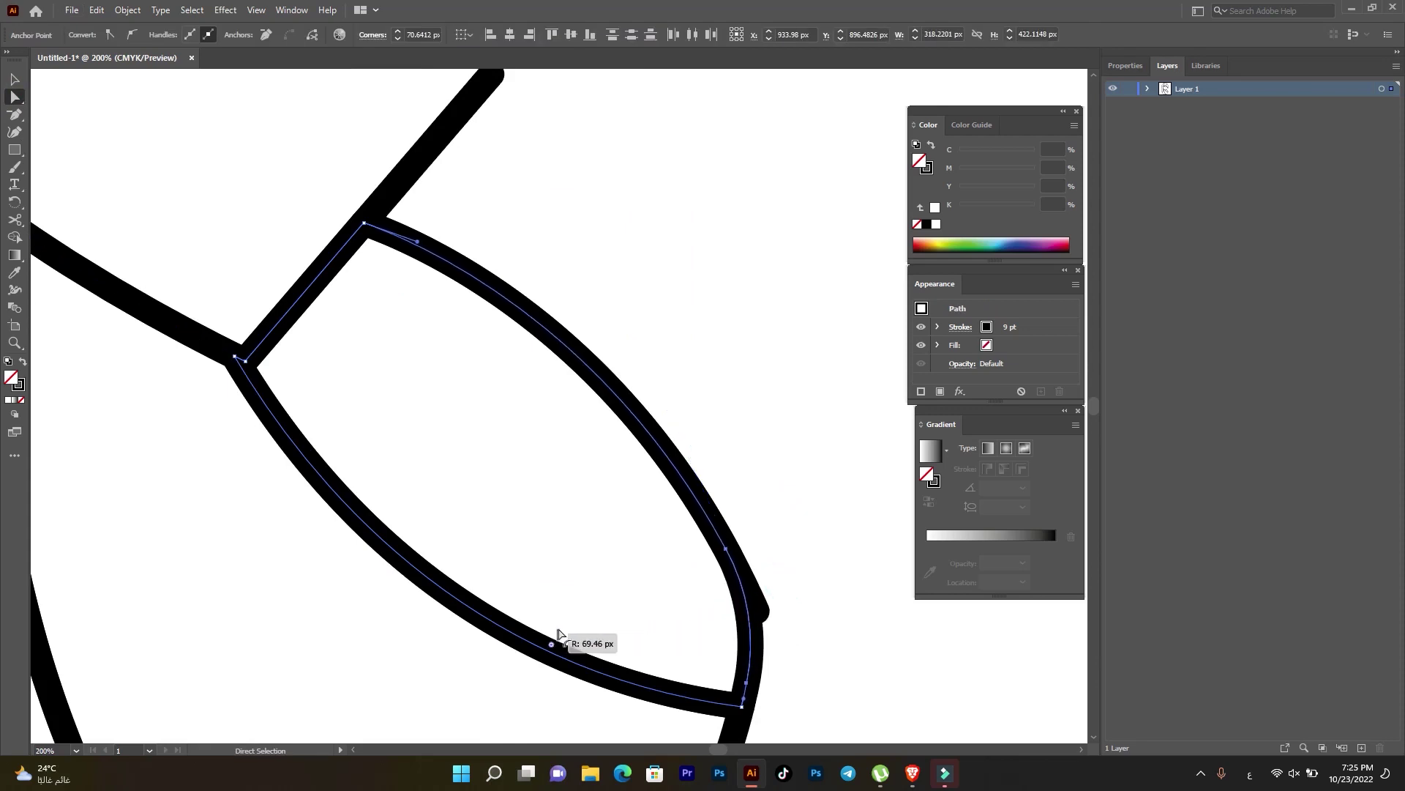
left_click(886, 599)
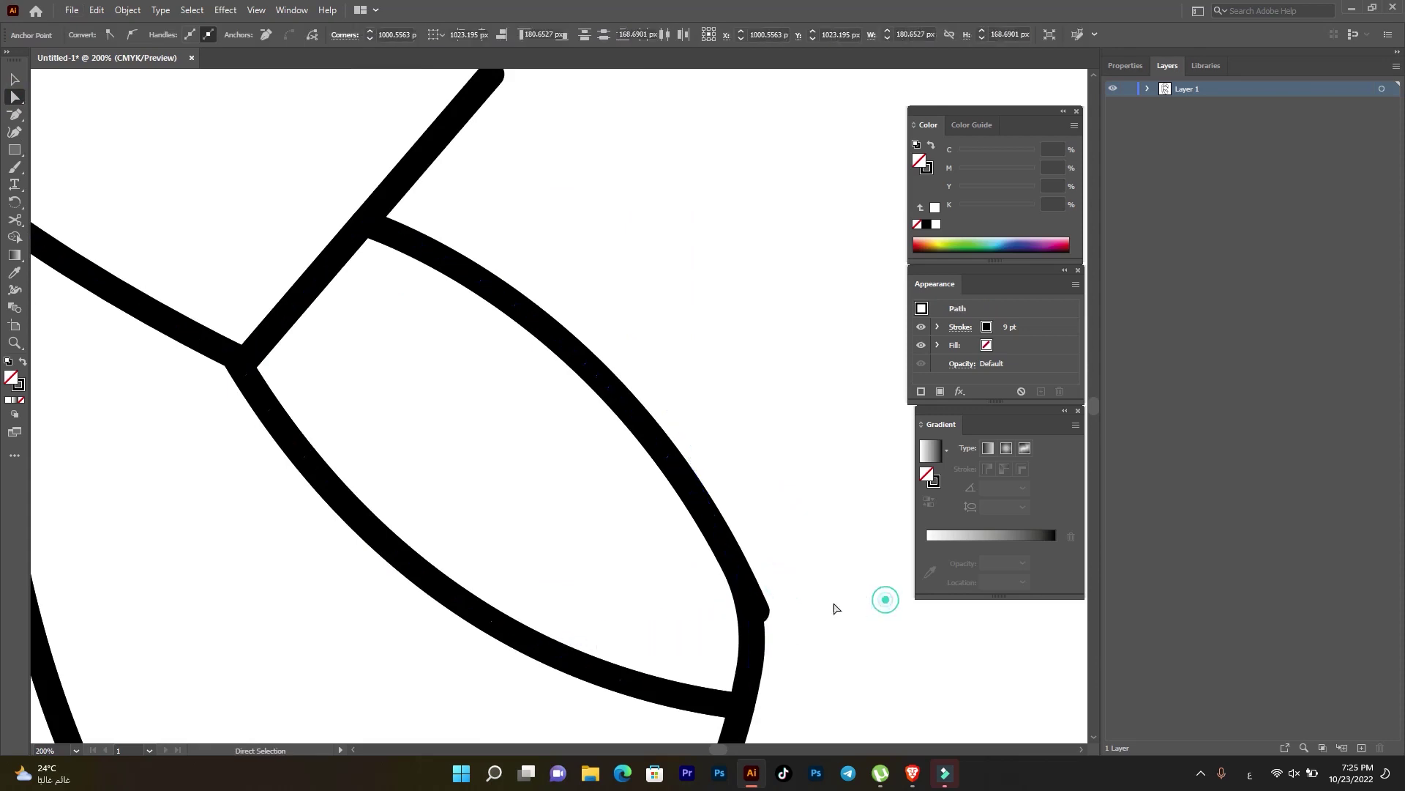
left_click(762, 612)
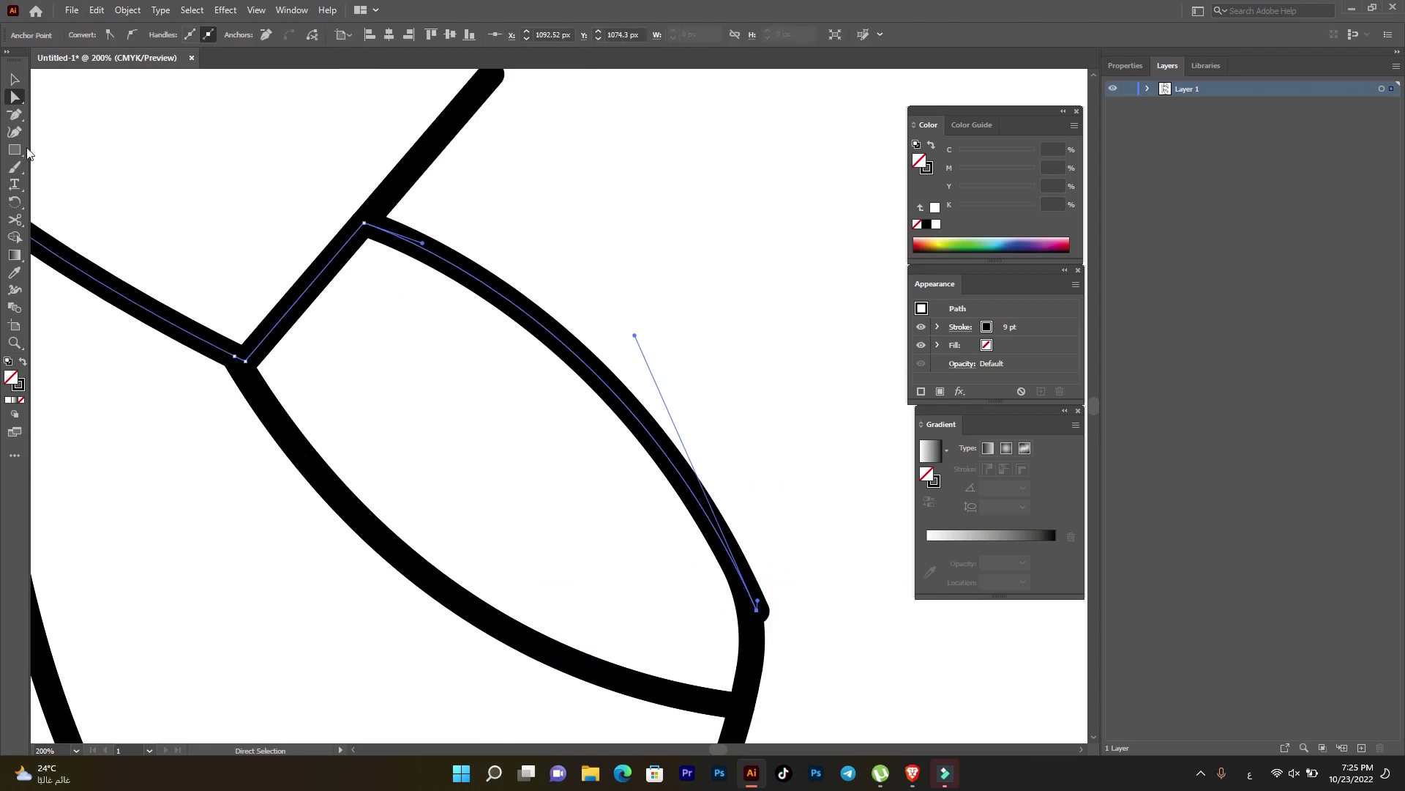
- Try deleting the anchor at the curve's lower end and dismiss the Delete Anchor Point alert
left_click(15, 117)
scroll(774, 567, "up", 2)
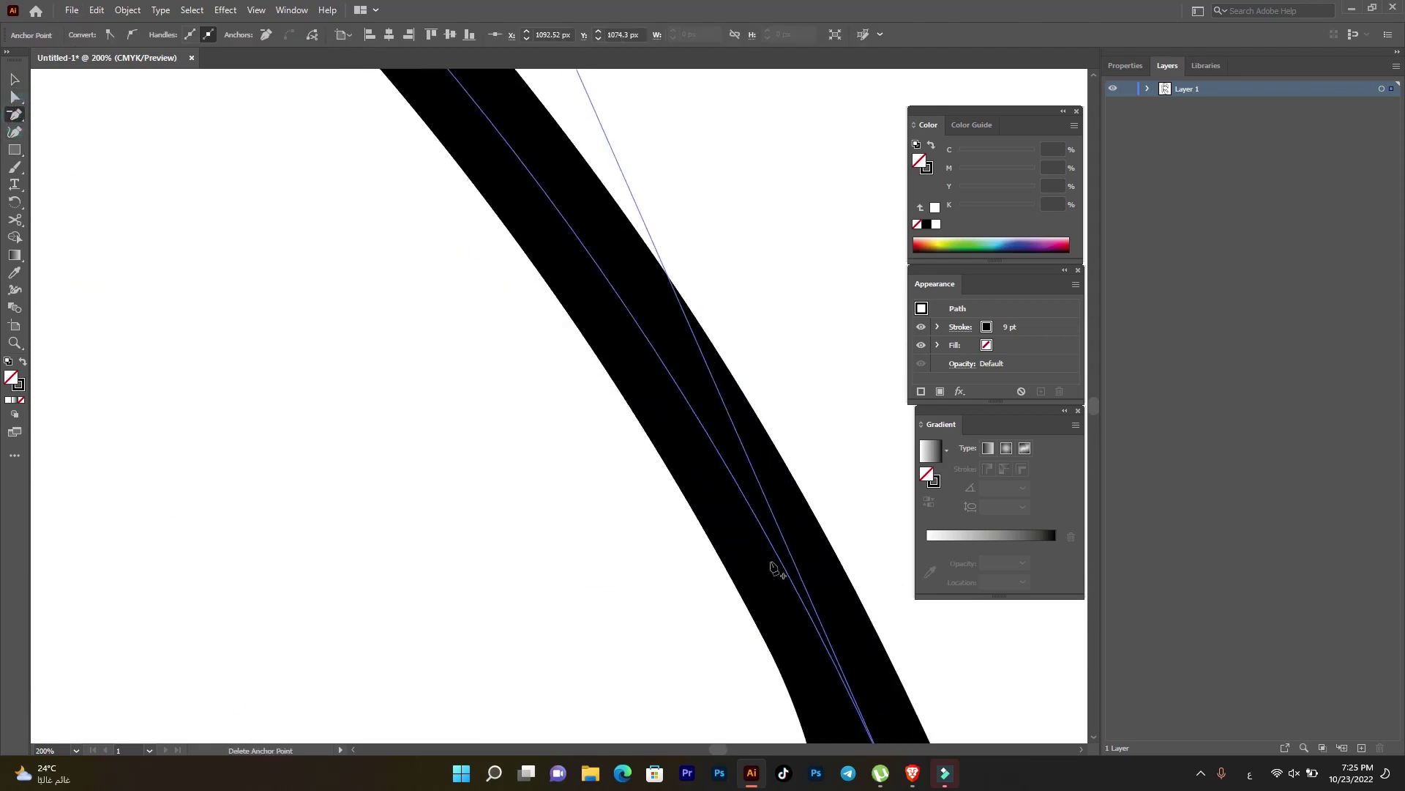
scroll(841, 630, "up", 1)
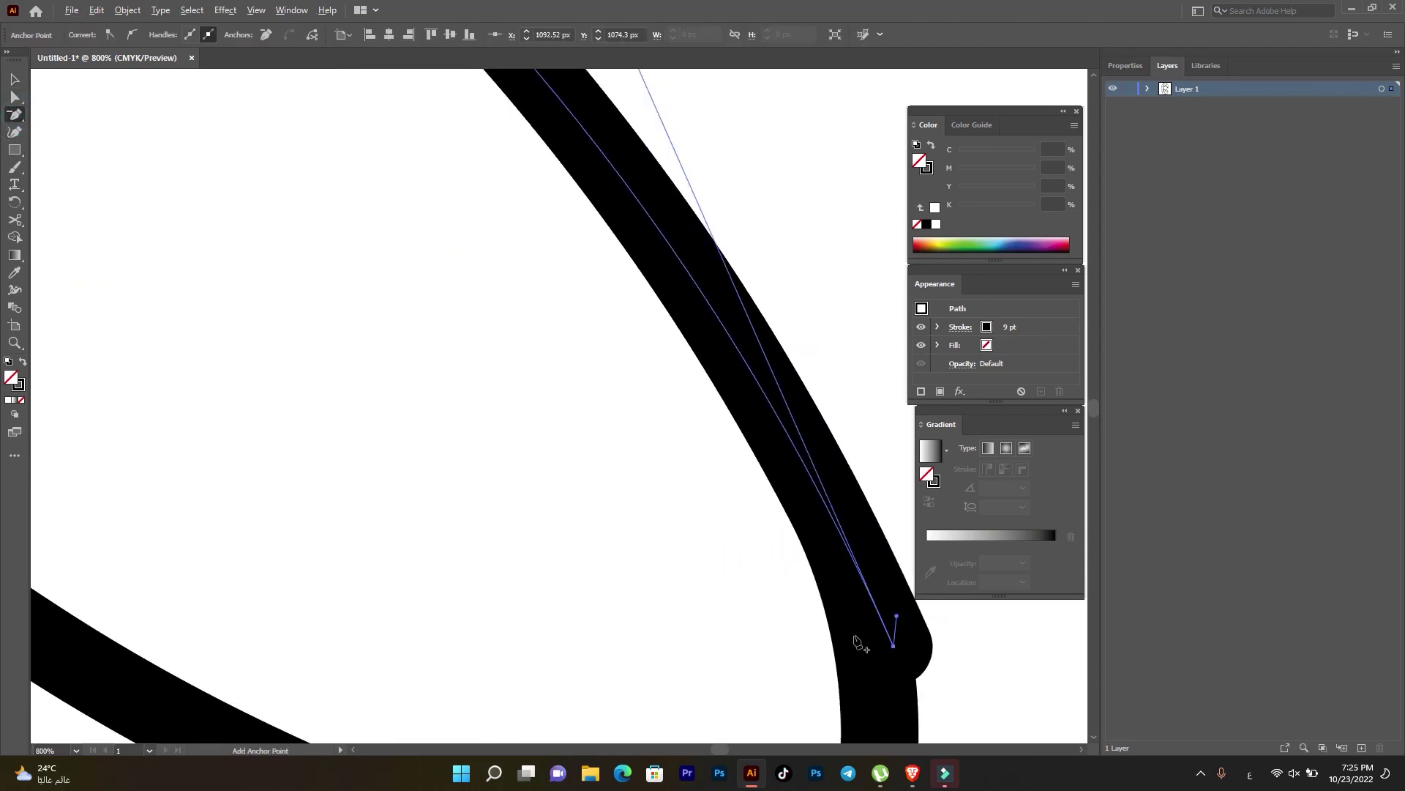
left_click(896, 617)
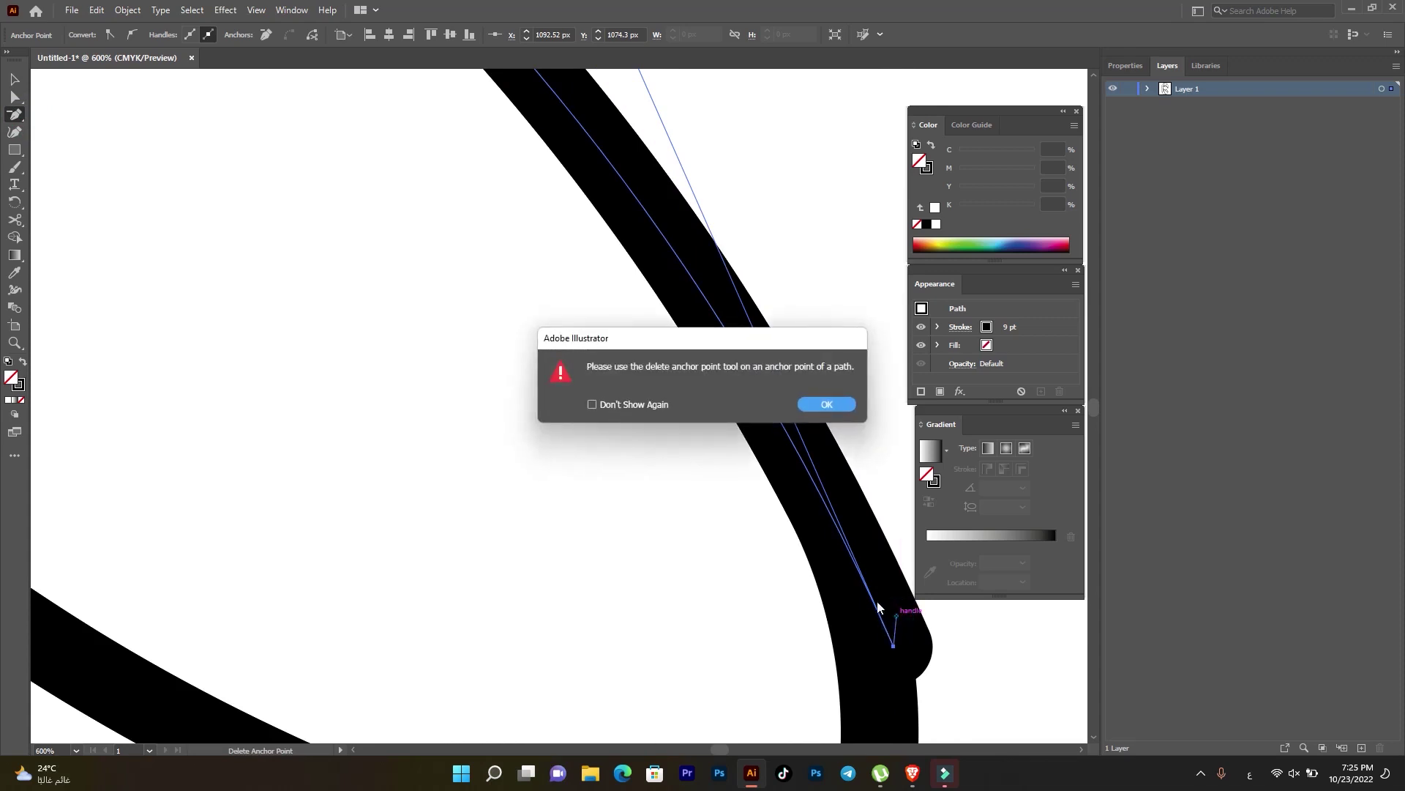
left_click(834, 406)
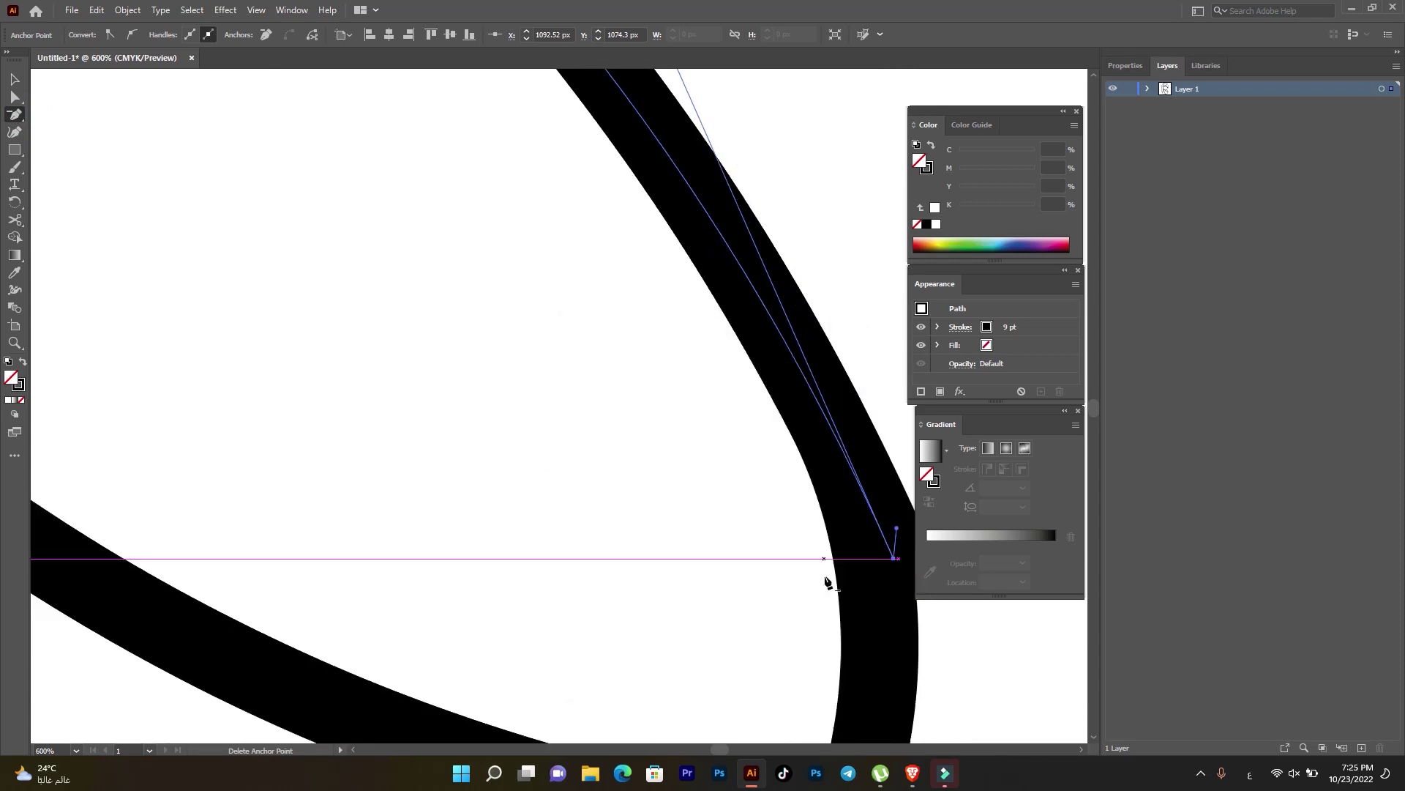
scroll(659, 498, "down", 3)
scroll(579, 483, "down", 1)
- Drag the duplicate curve near the neck off the logo and delete it
left_click(15, 79)
left_click(517, 342)
left_click(718, 465)
left_click(705, 502)
left_click(704, 496)
left_click_drag(704, 496, 733, 501)
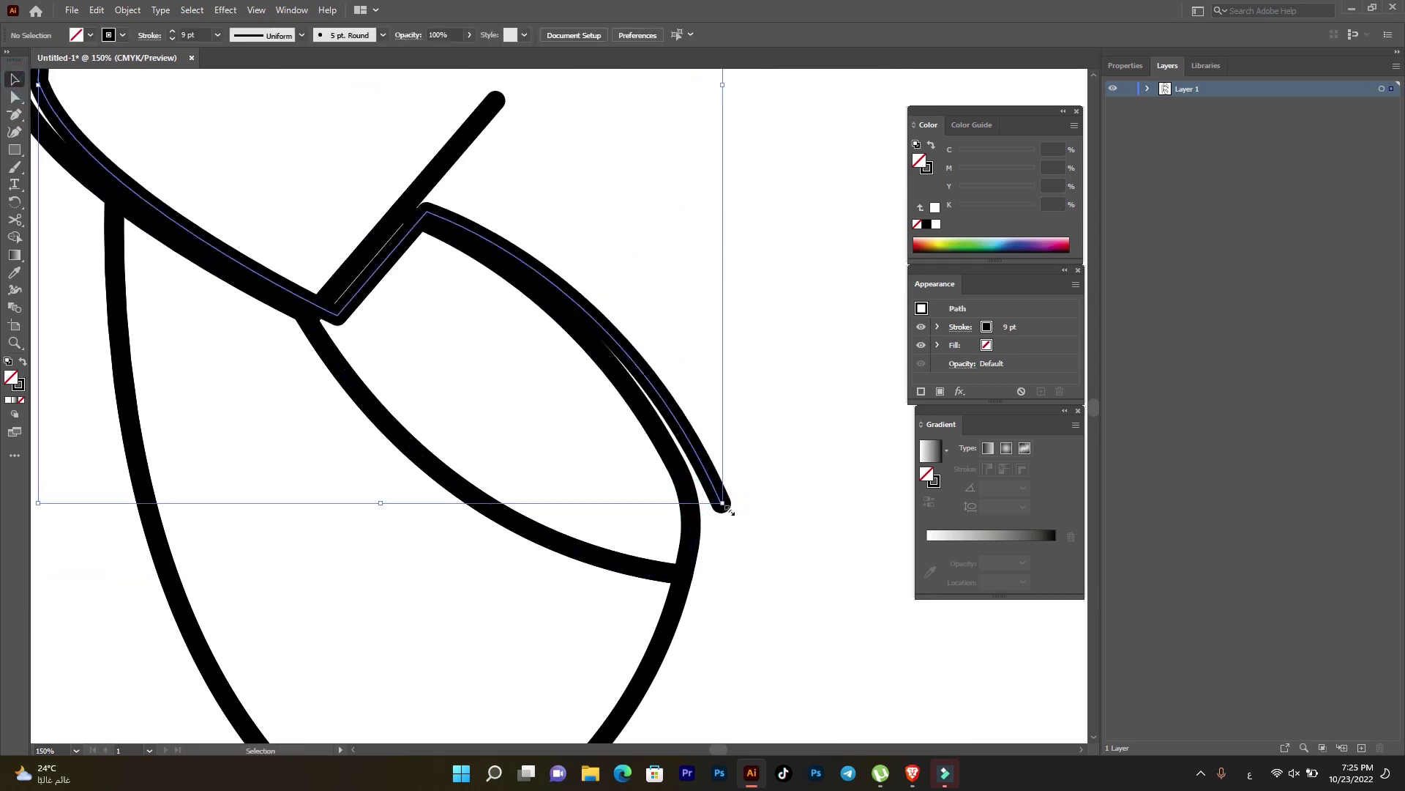
scroll(810, 533, "down", 3)
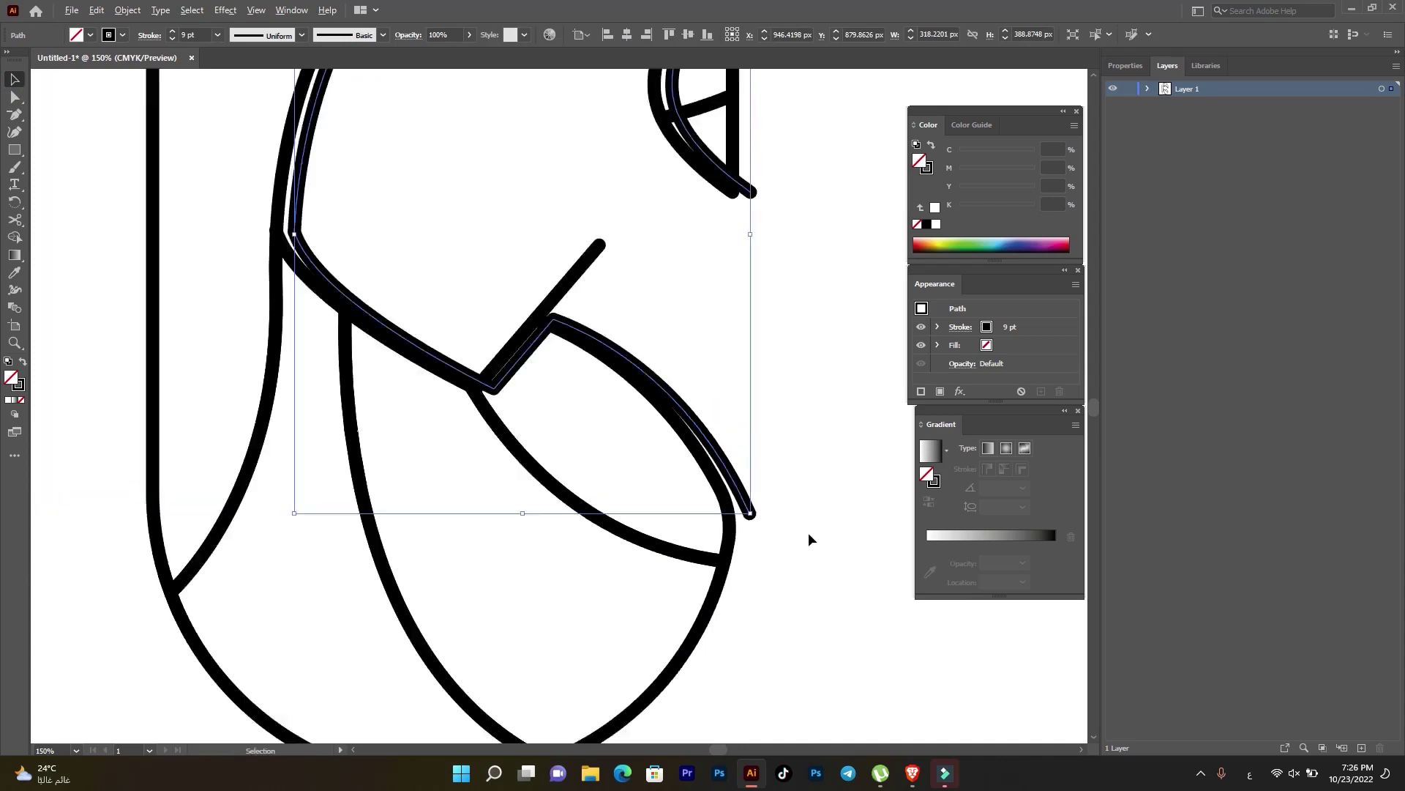
left_click_drag(781, 526, 330, 568)
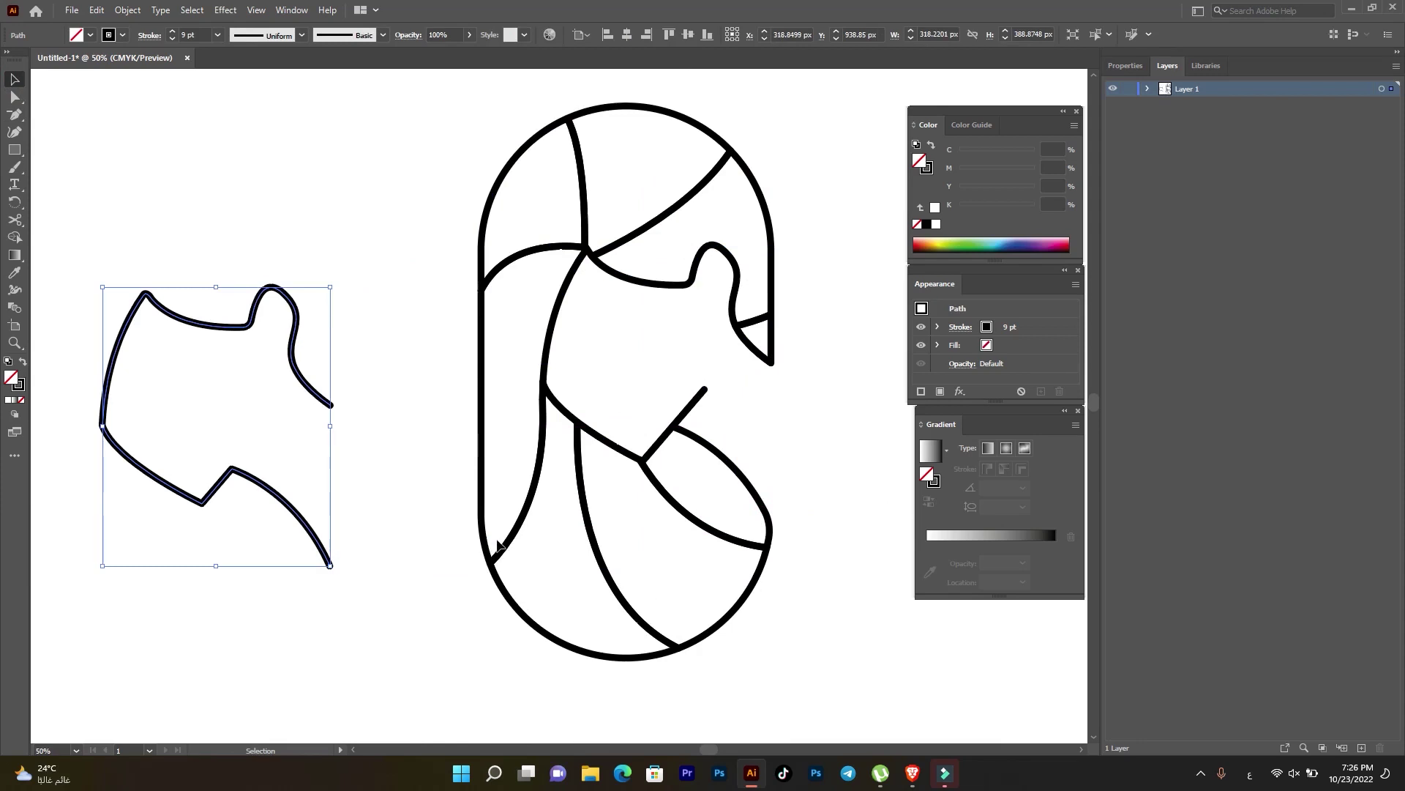
key("Delete")
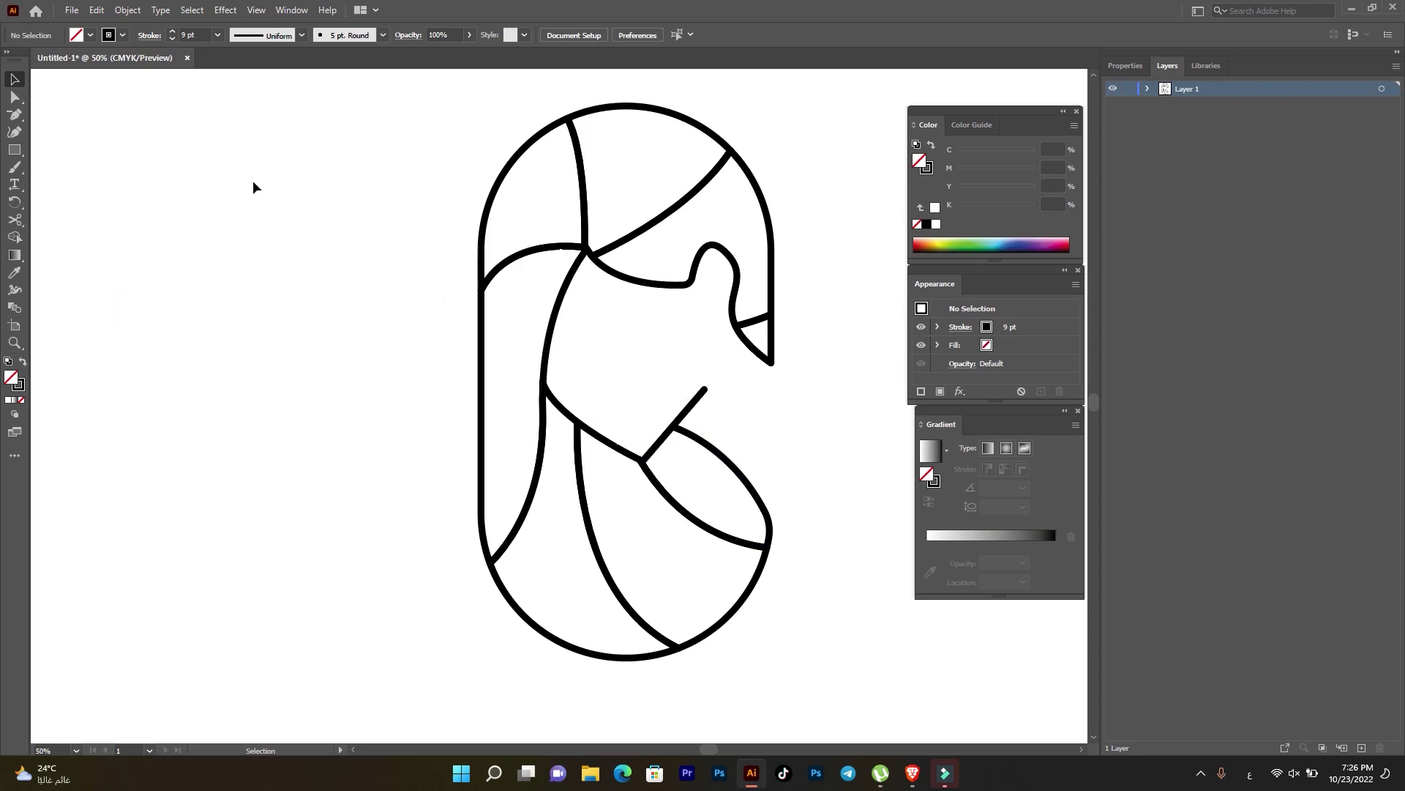
left_click(560, 408)
left_click(408, 336)
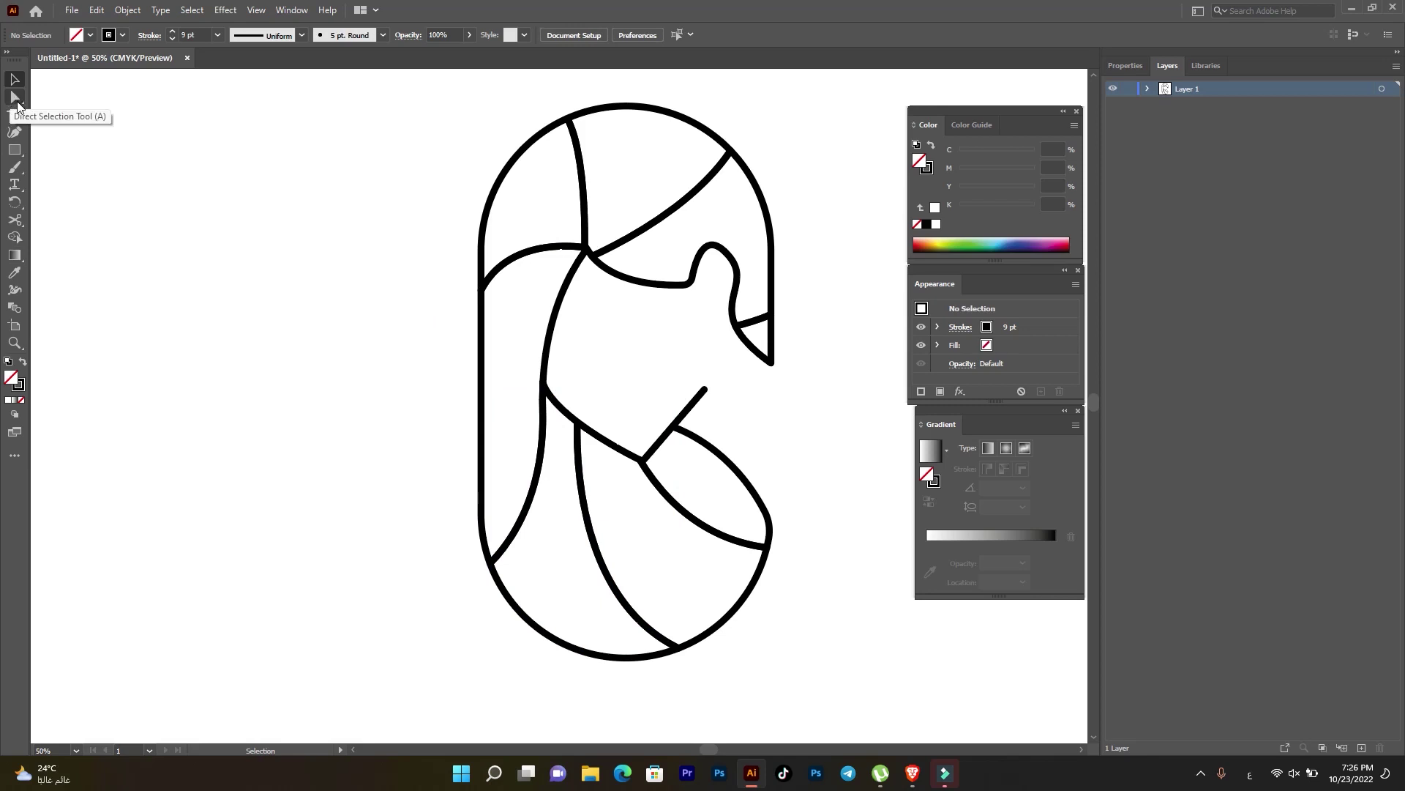
- Draw a Pen curve from the hairline down to a short horizontal foot, undoing the stray segment
right_click(16, 117)
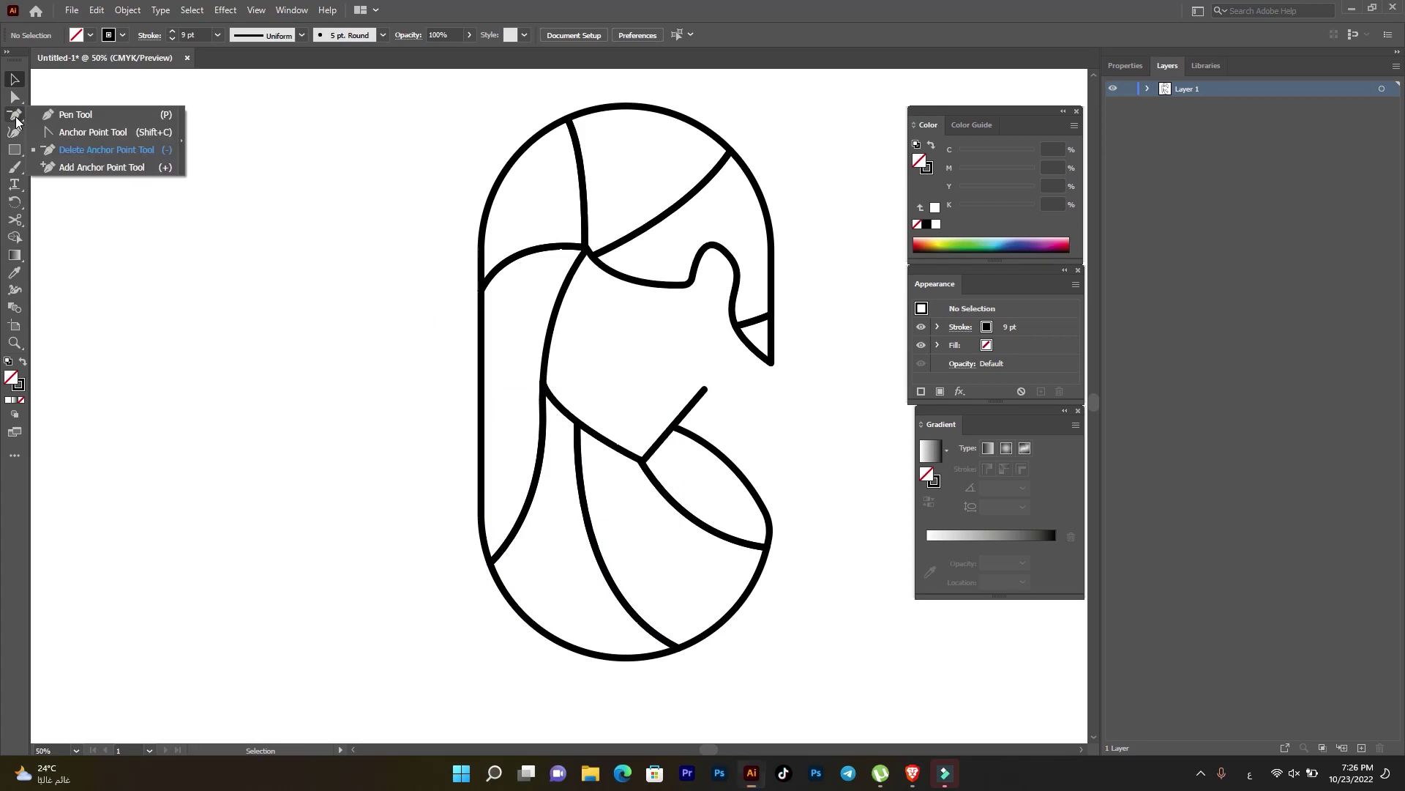
left_click(75, 114)
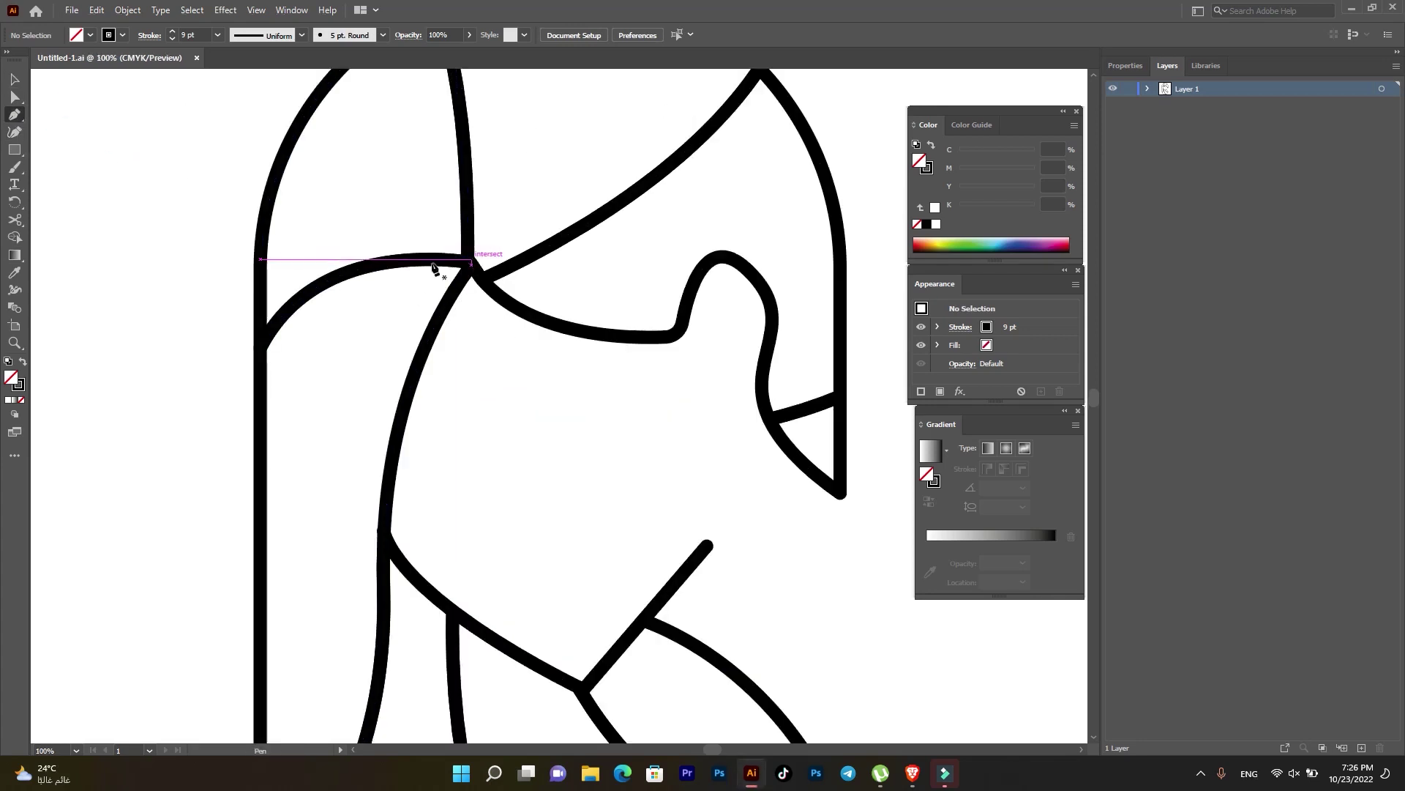
scroll(402, 267, "down", 2)
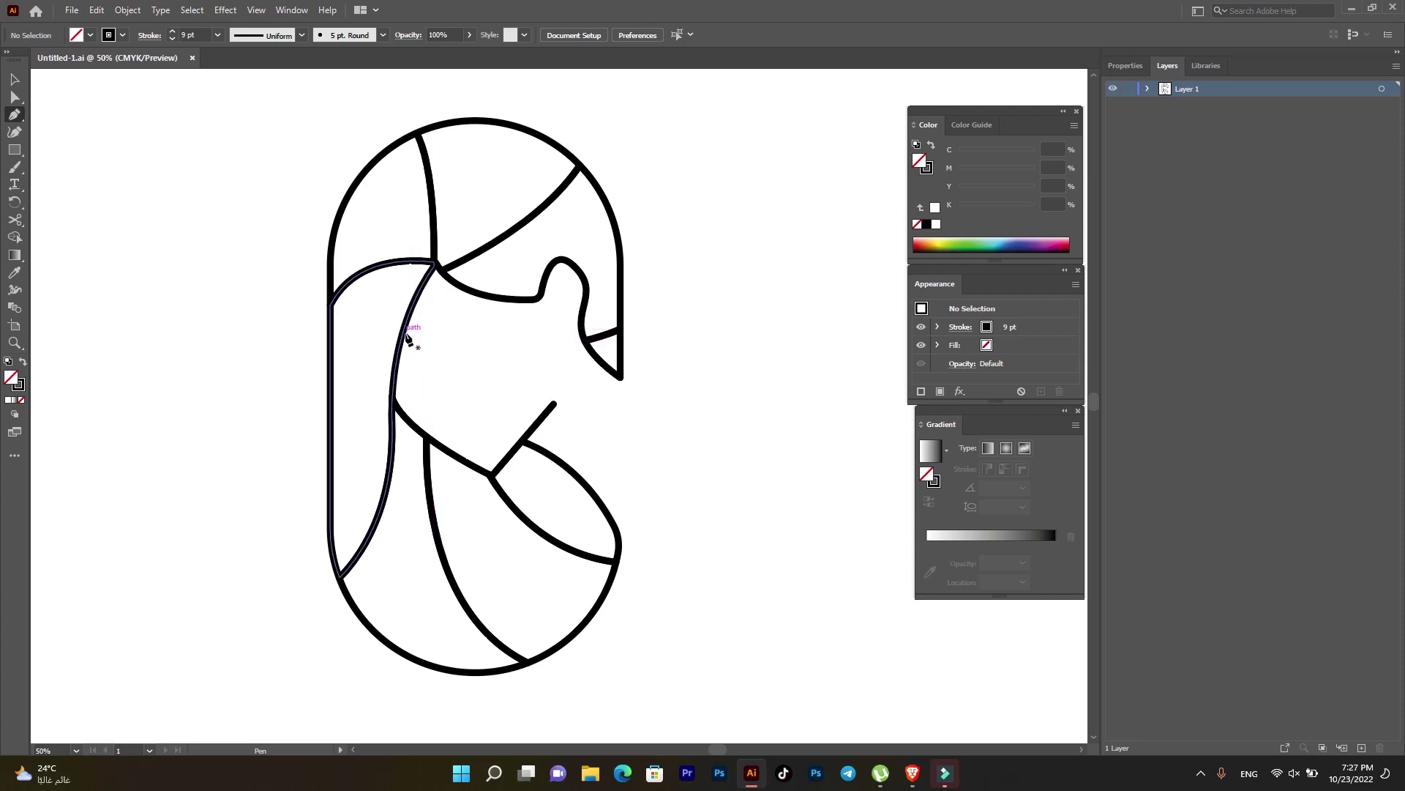
left_click(407, 336)
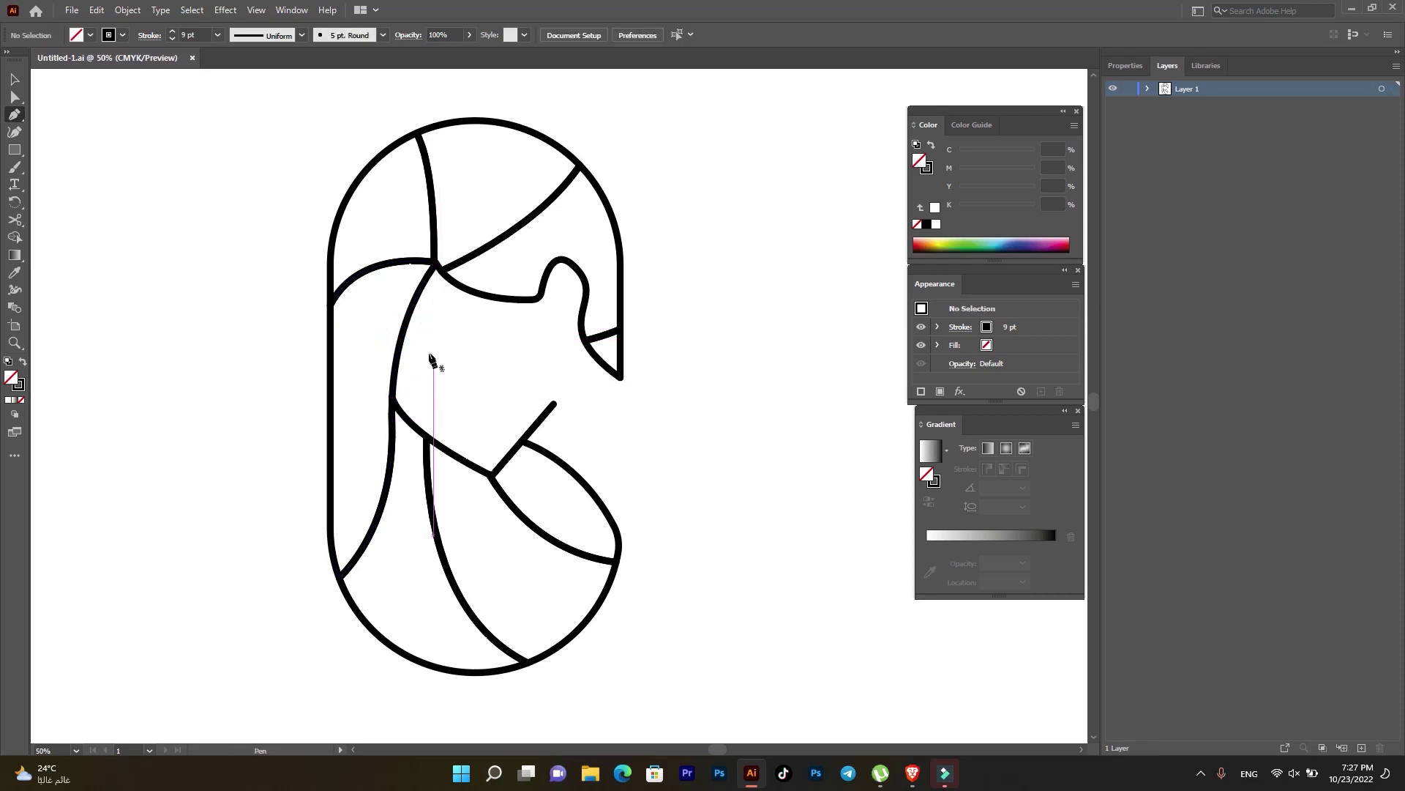
left_click(410, 323)
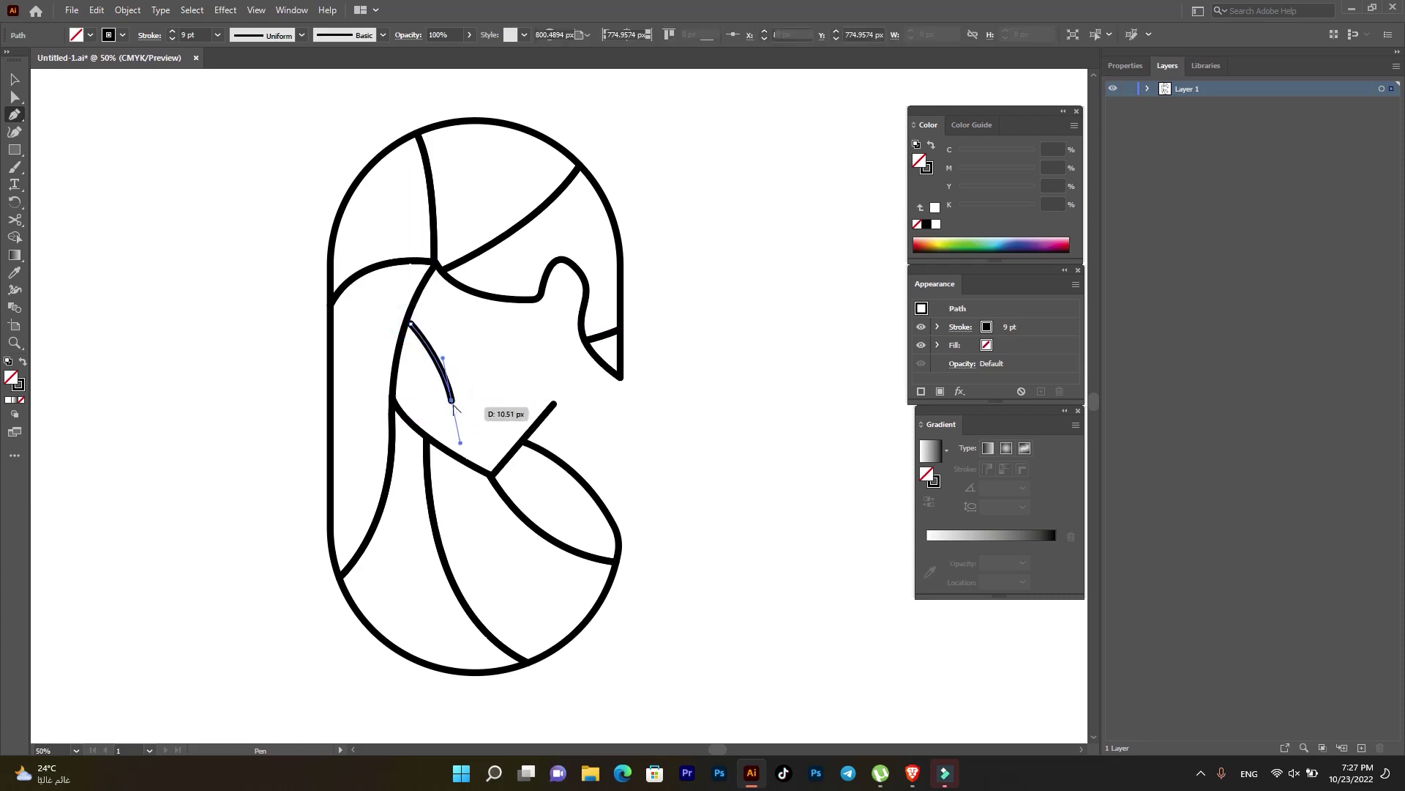
left_click(452, 401)
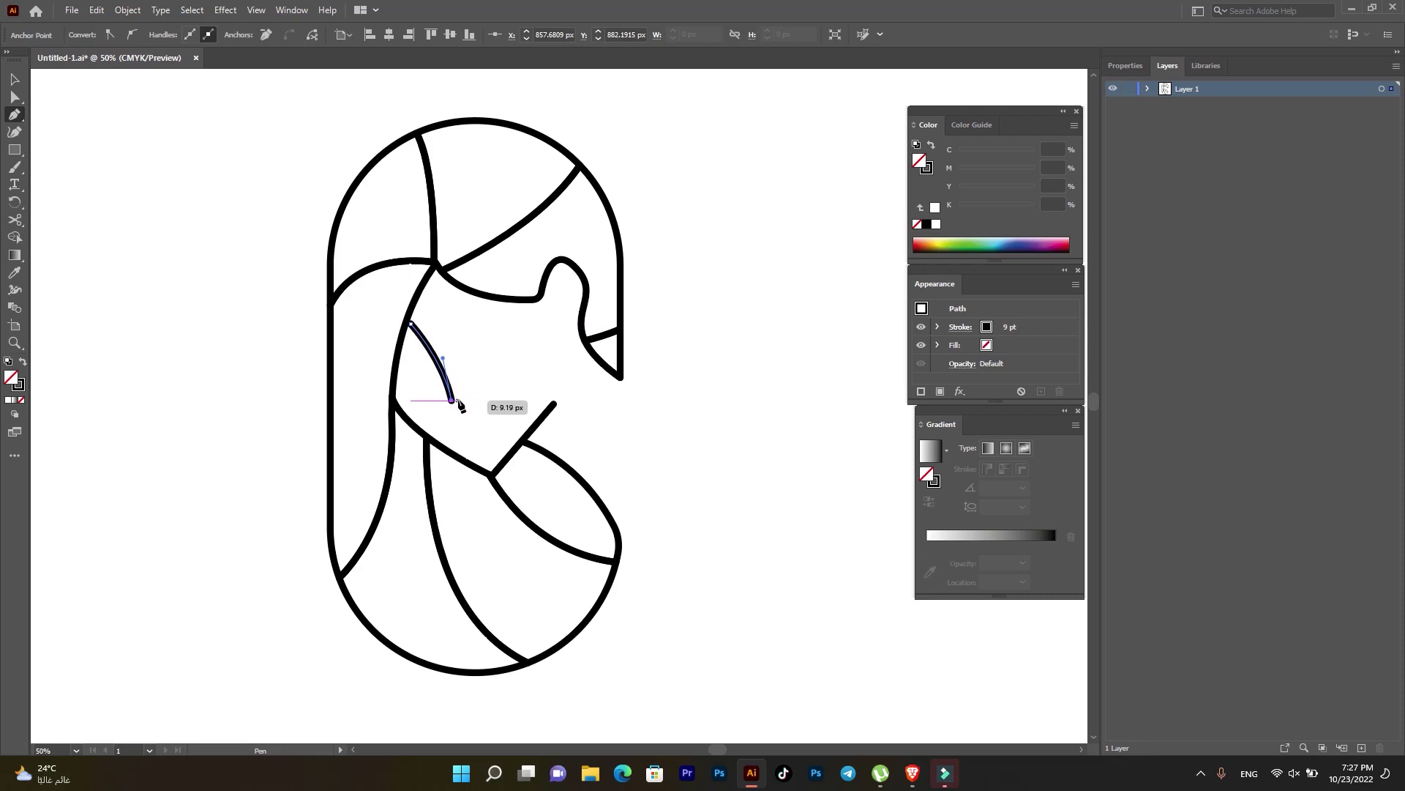
left_click(463, 401)
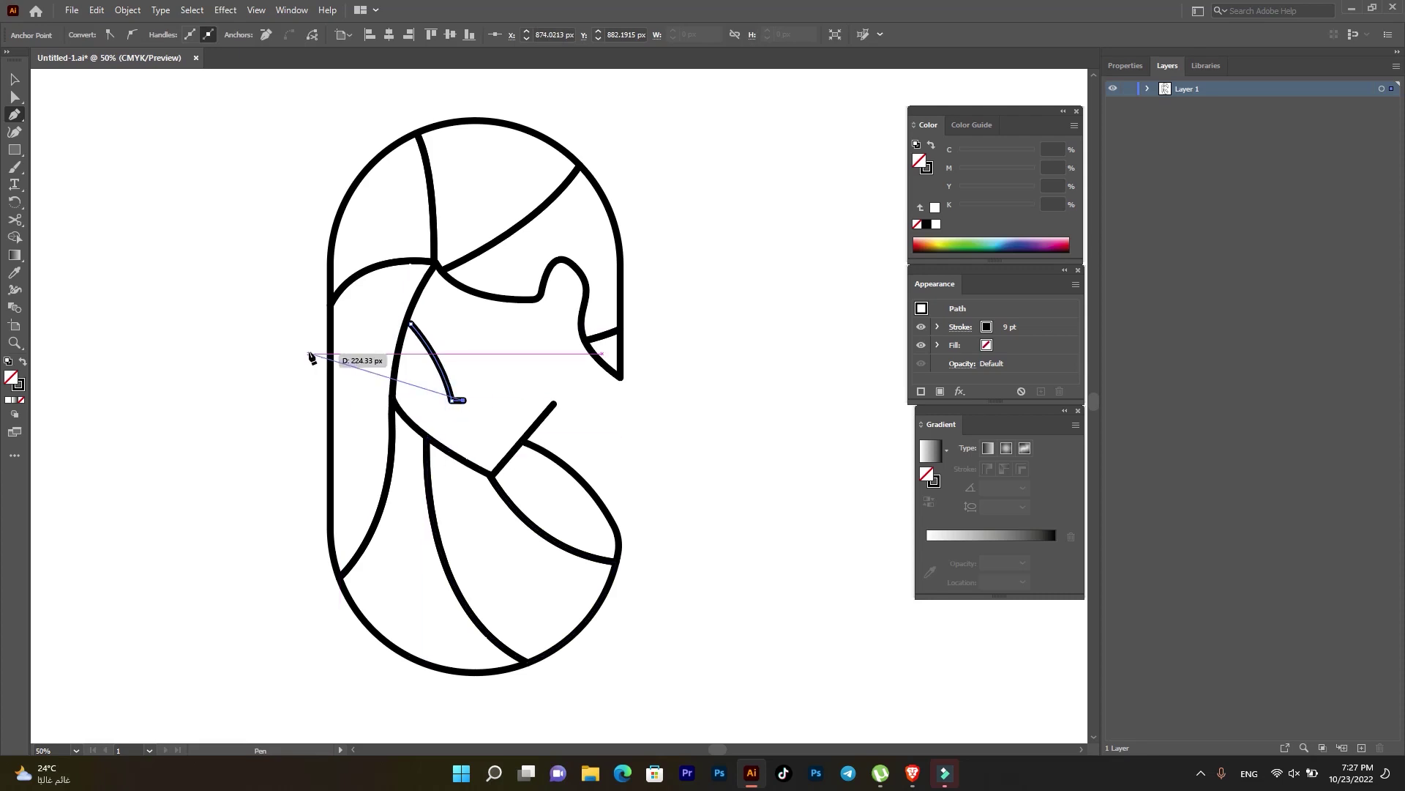
left_click(63, 220)
key("ctrl+z")
key("v")
left_click(114, 255)
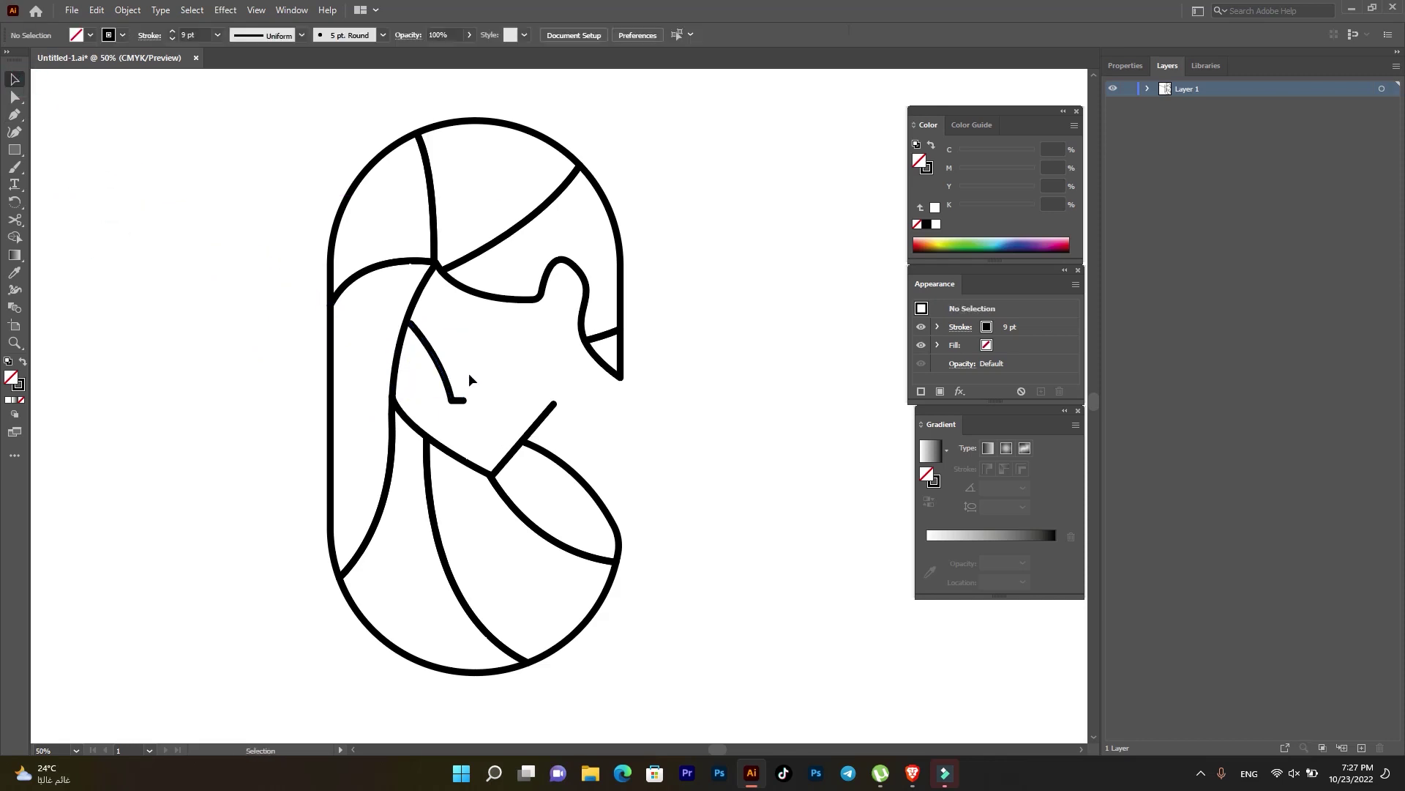
left_click(452, 395)
left_click(333, 36)
left_click(256, 37)
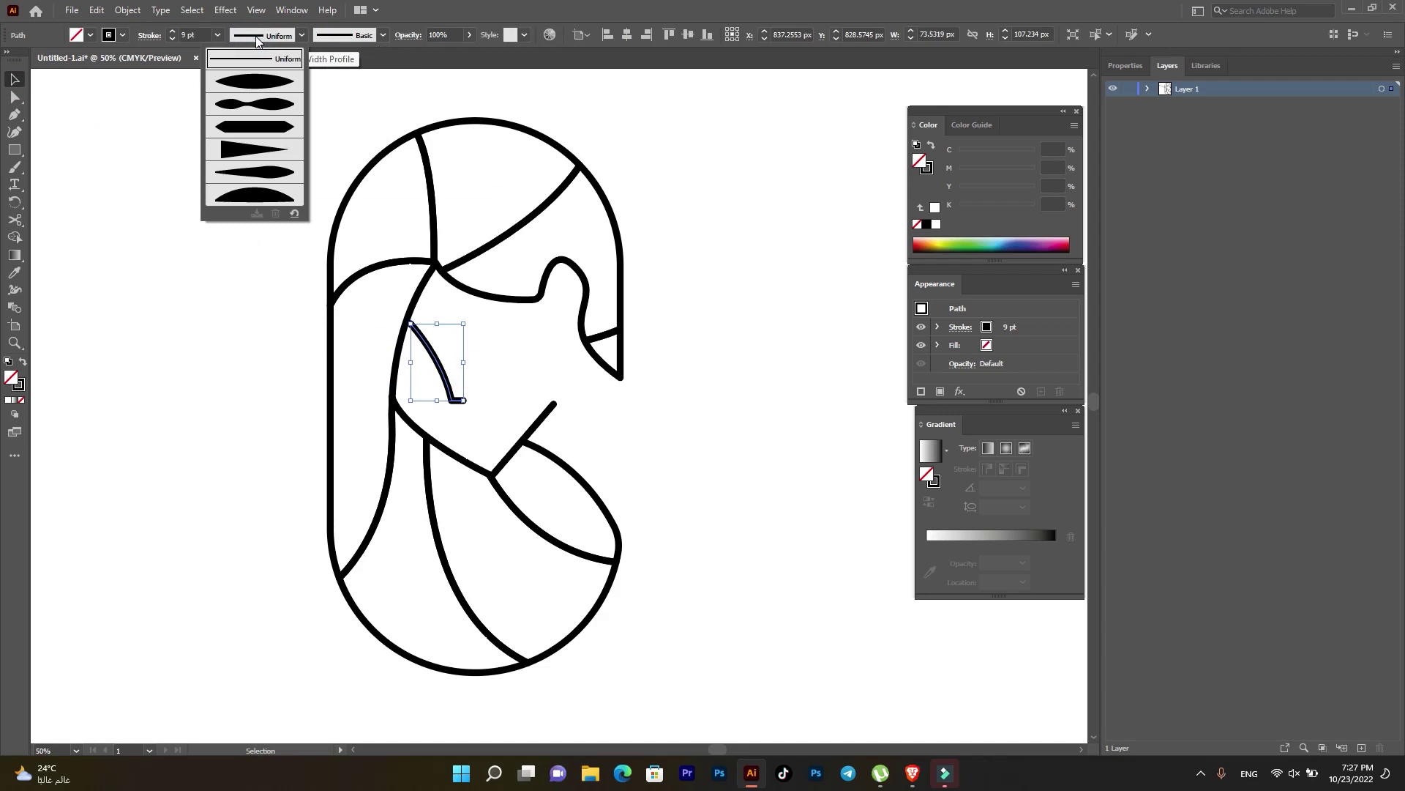
left_click(283, 174)
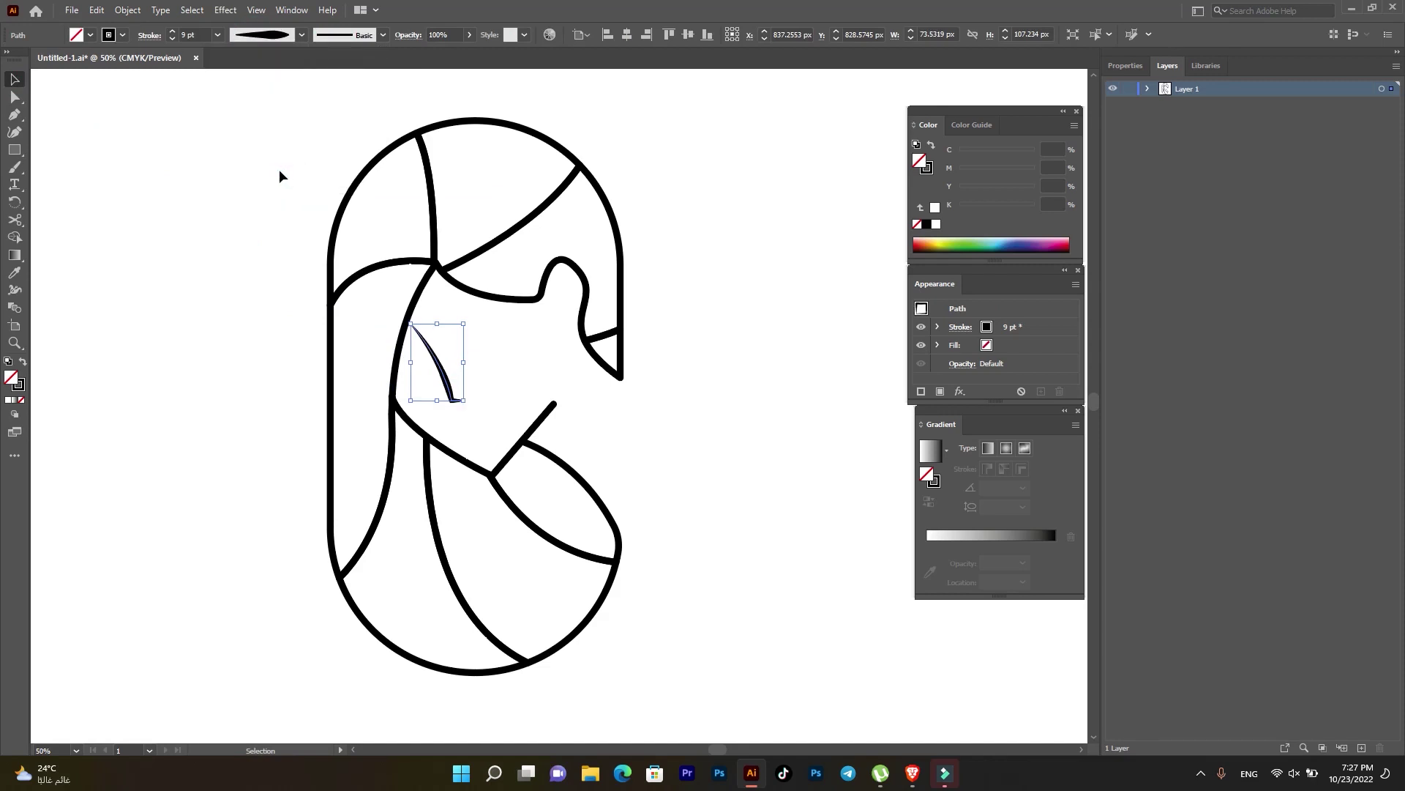
left_click(265, 37)
left_click(272, 88)
key("ctrl+z")
left_click(250, 203)
left_click(14, 290)
scroll(428, 325, "up", 4)
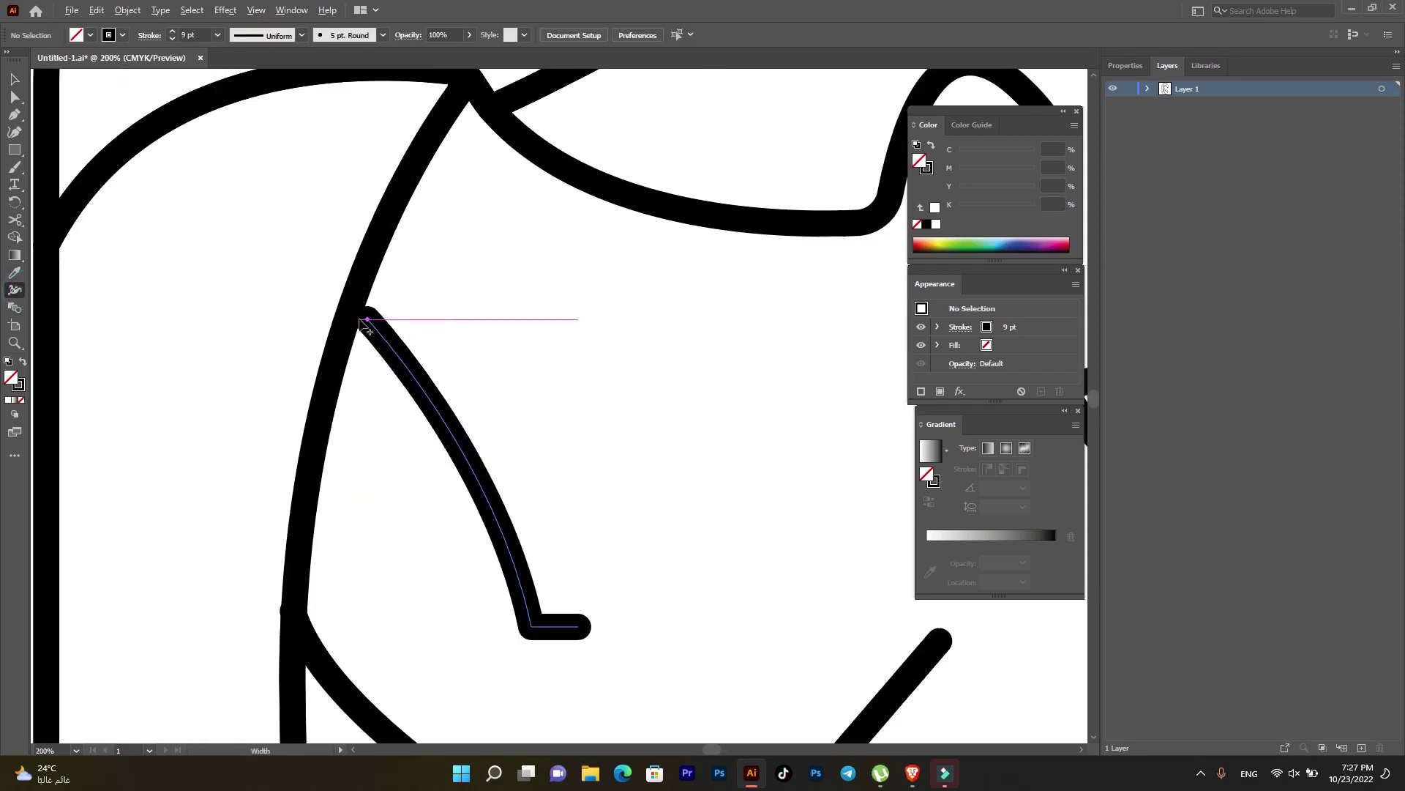
- Thin the nose curve's top end to about 2.67 px and its foot to about 6.3 px
scroll(366, 322, "up", 1)
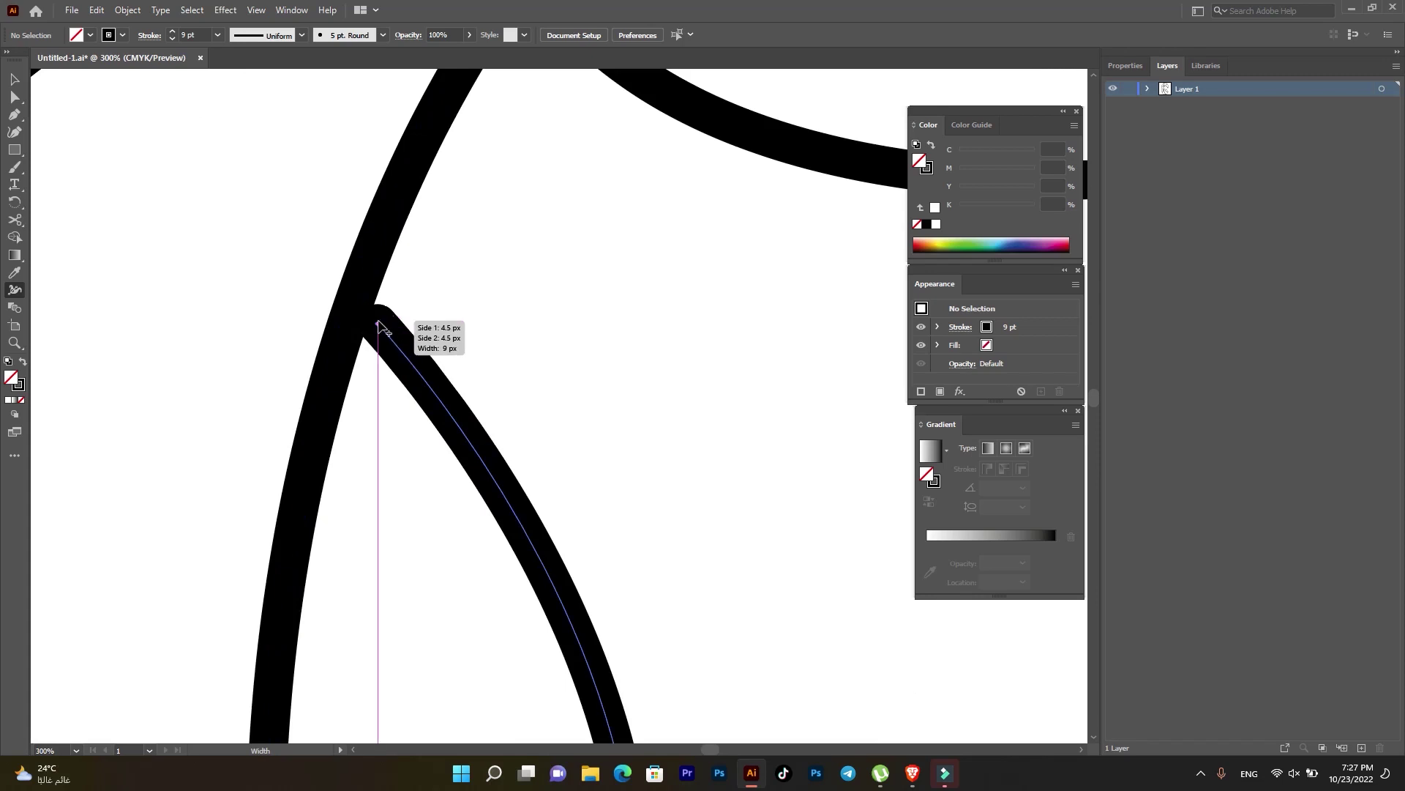
left_click_drag(379, 325, 382, 327)
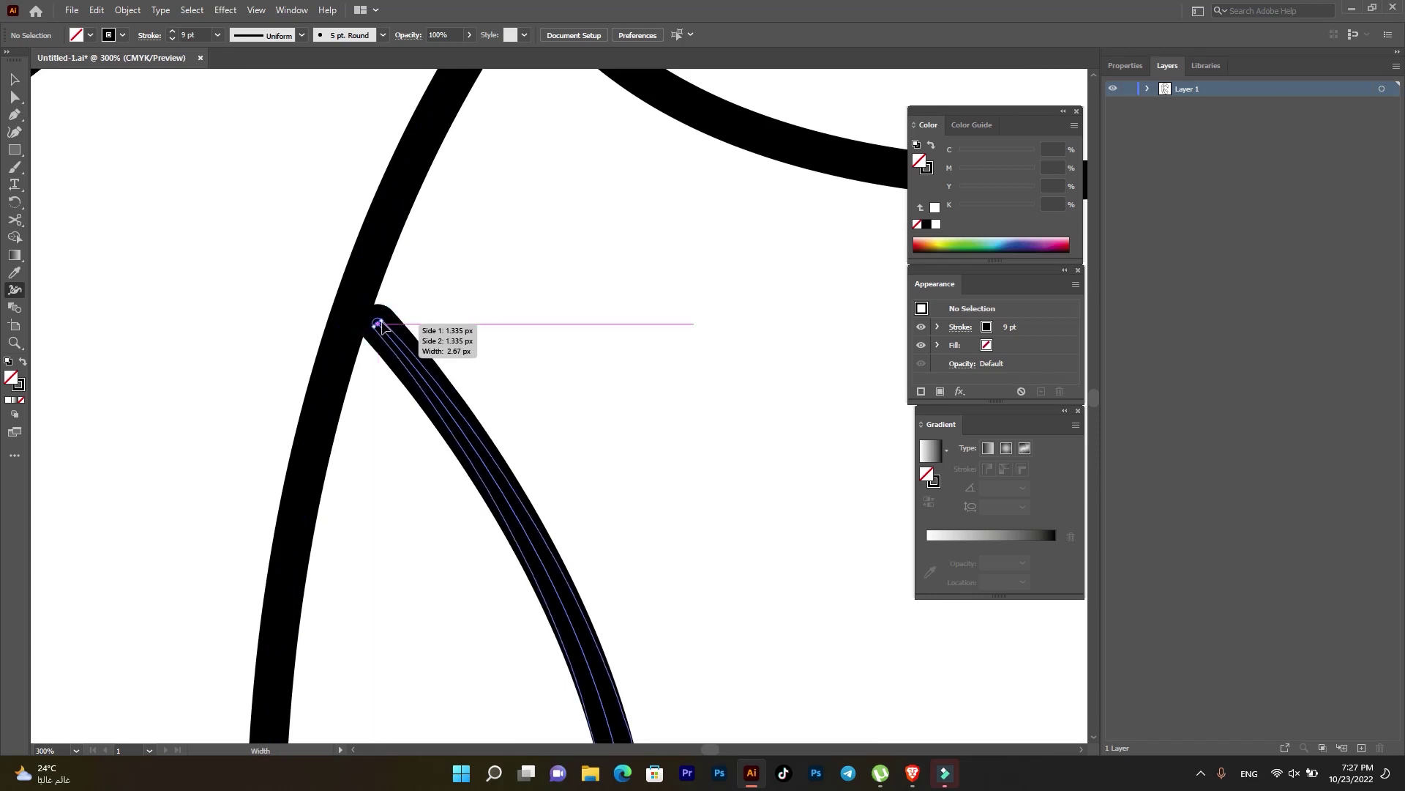
scroll(512, 454, "down", 2)
scroll(663, 516, "down", 4)
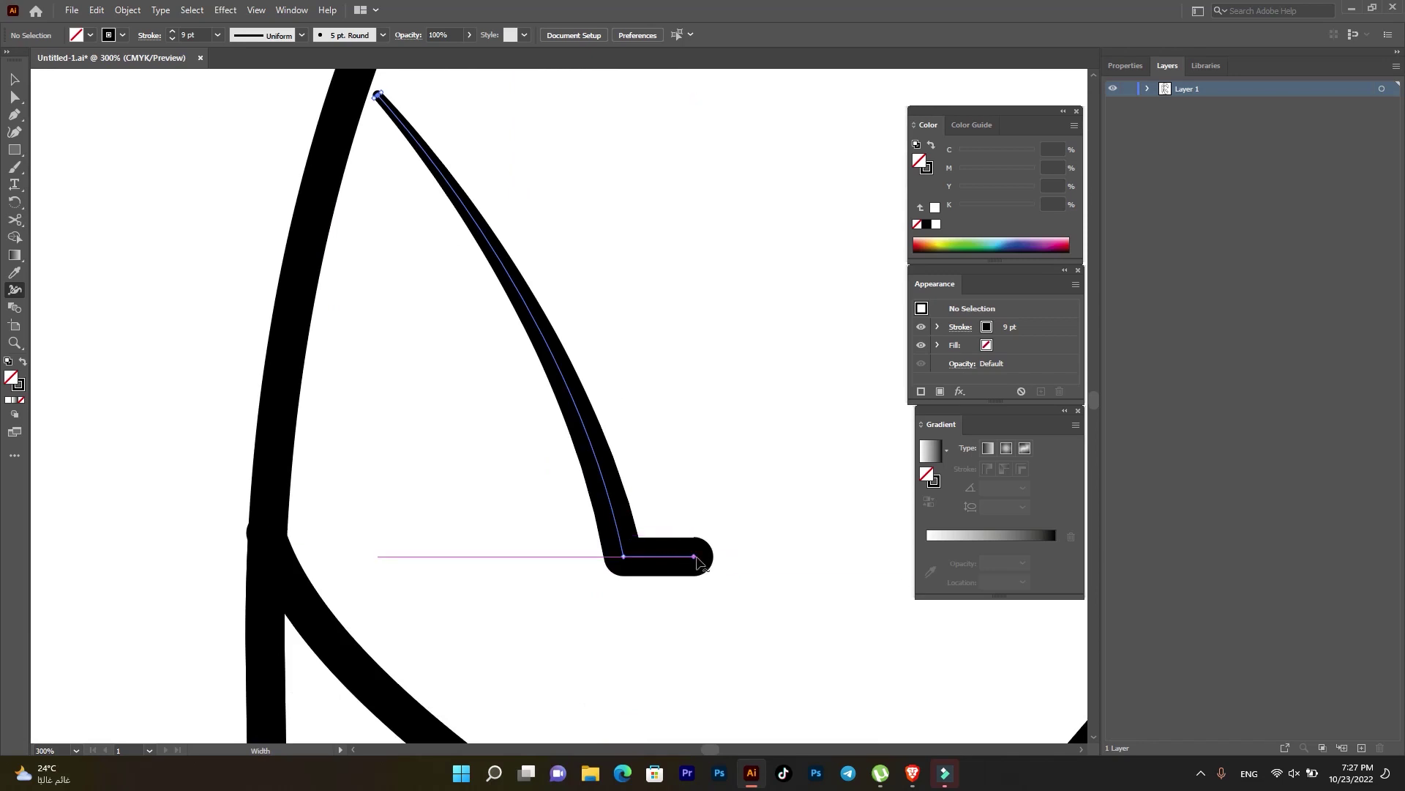
scroll(694, 564, "up", 2)
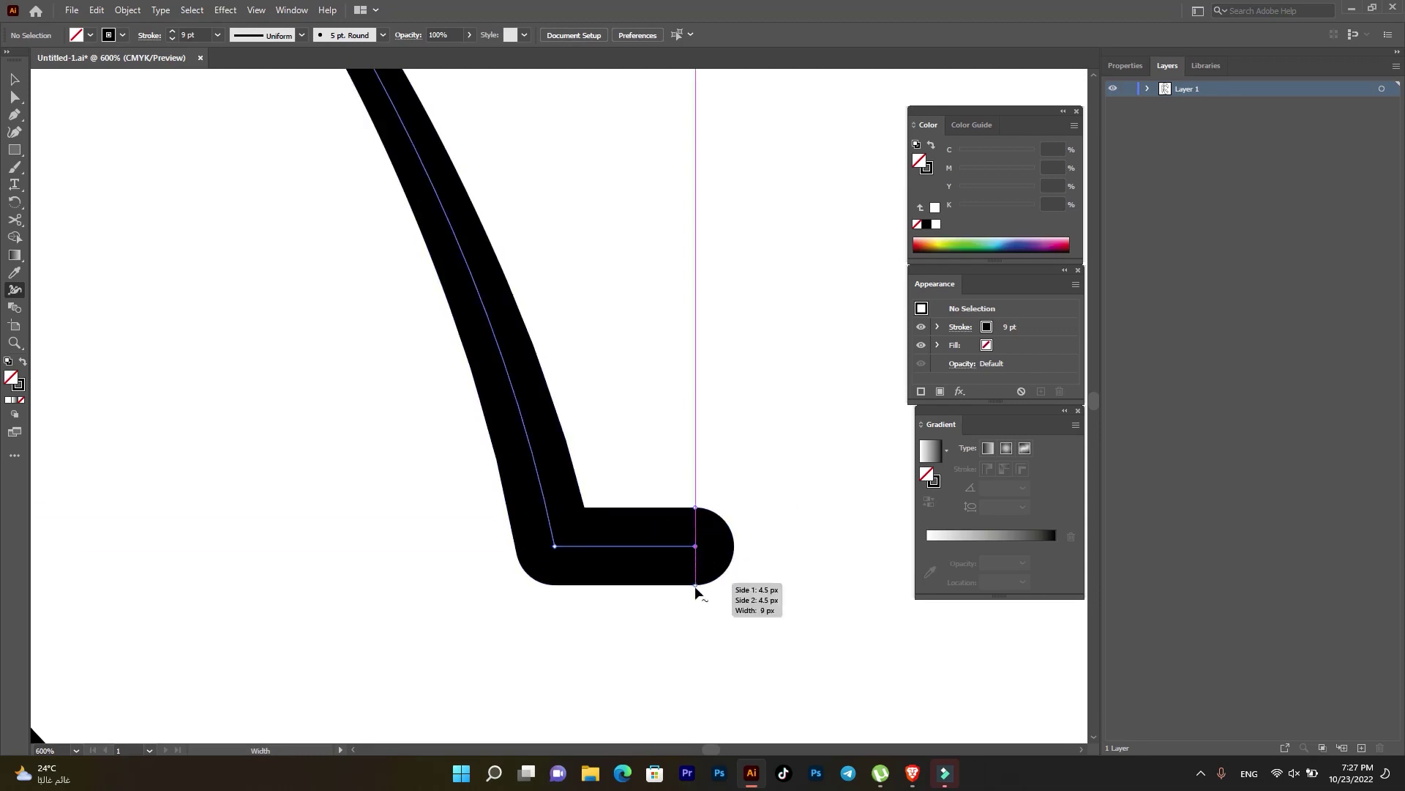
left_click_drag(695, 584, 696, 574)
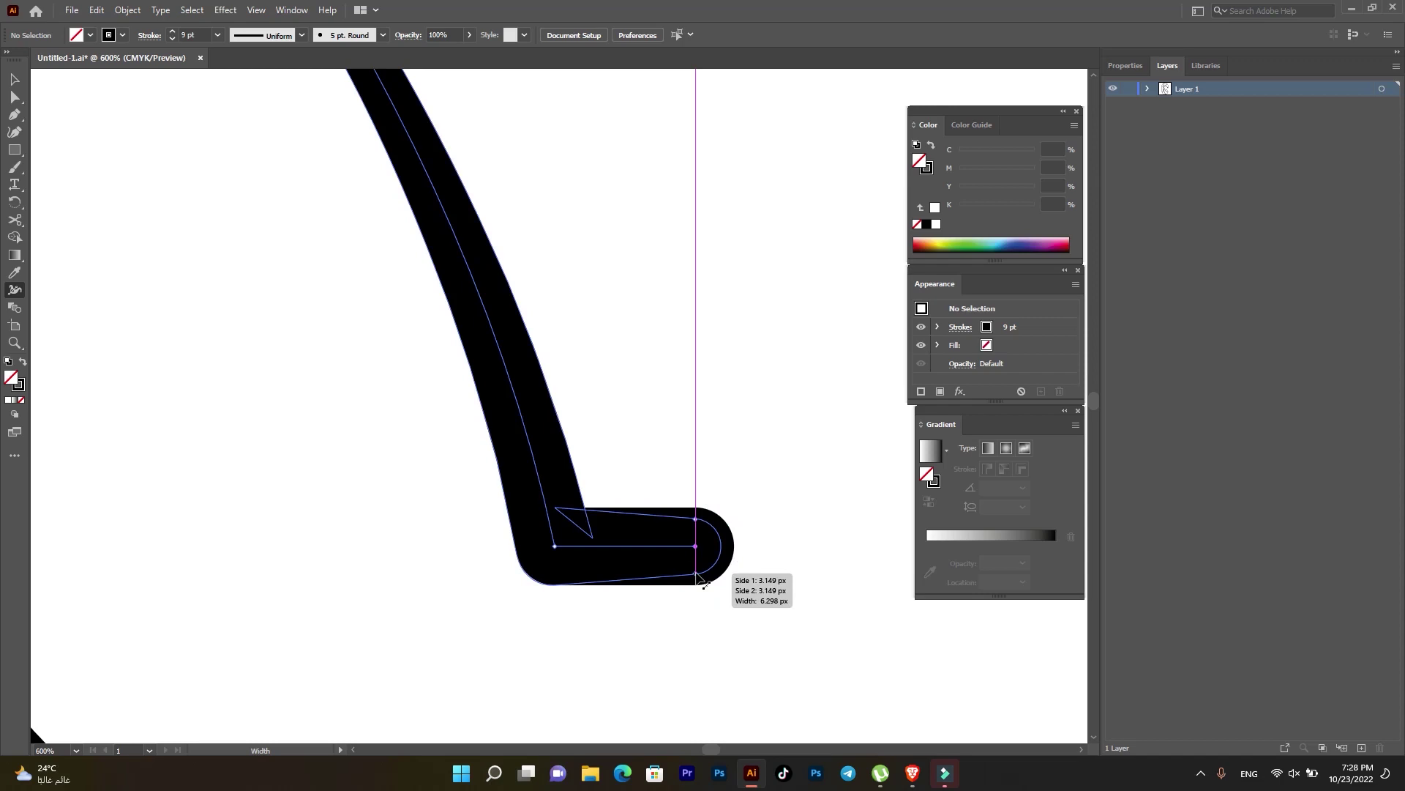
left_click_drag(696, 575, 696, 574)
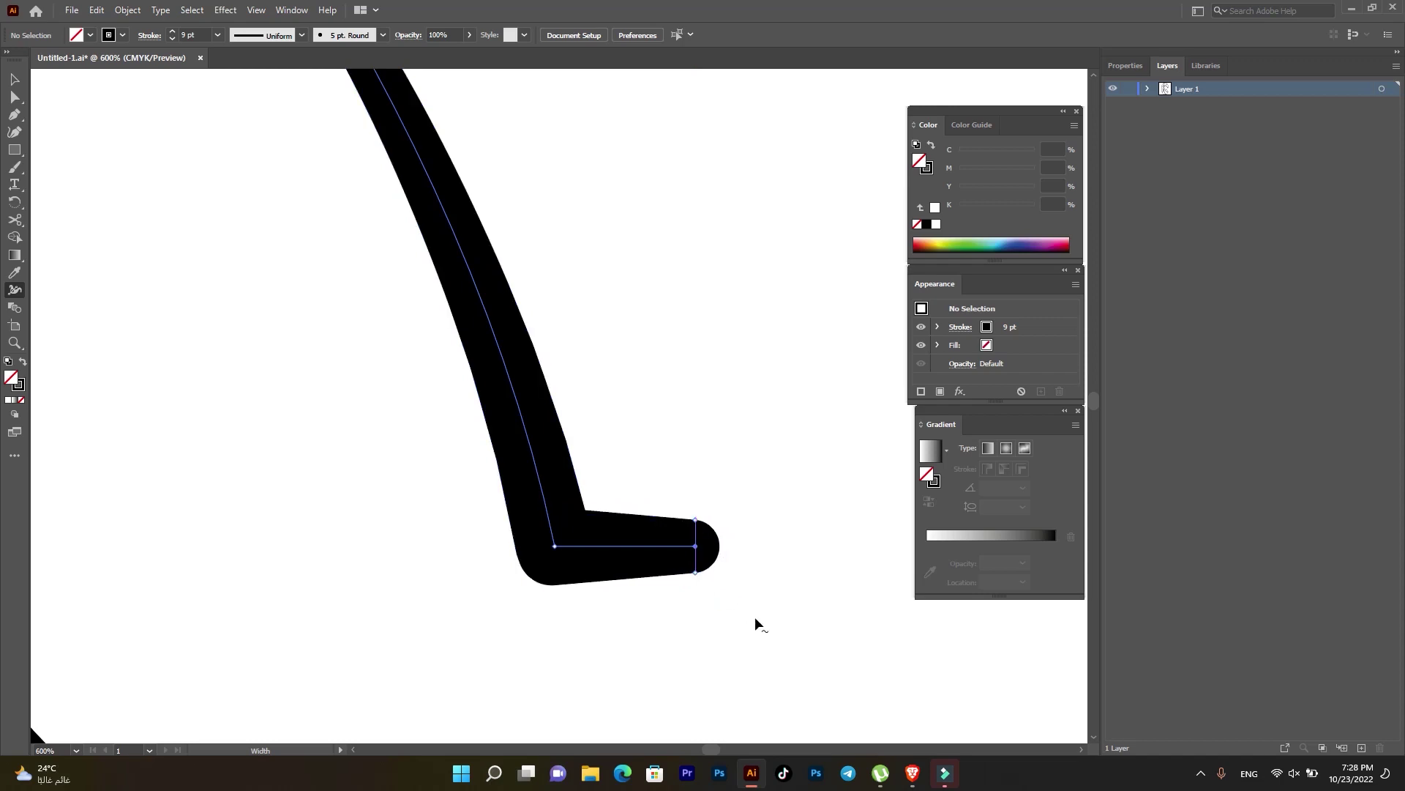
- Widen the curve's top tip slightly and return to the Selection tool
scroll(702, 623, "down", 5)
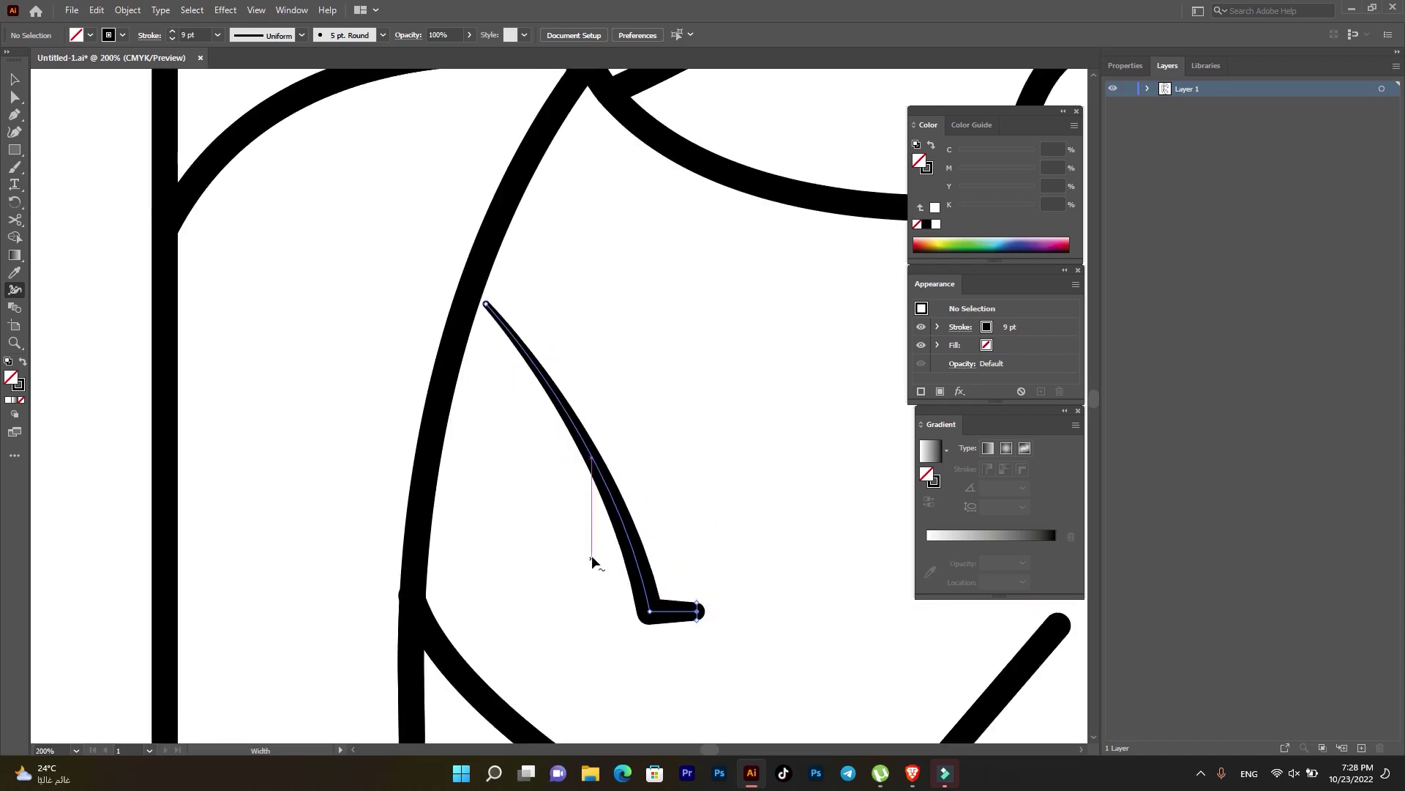
scroll(487, 339, "up", 2)
scroll(489, 340, "up", 2)
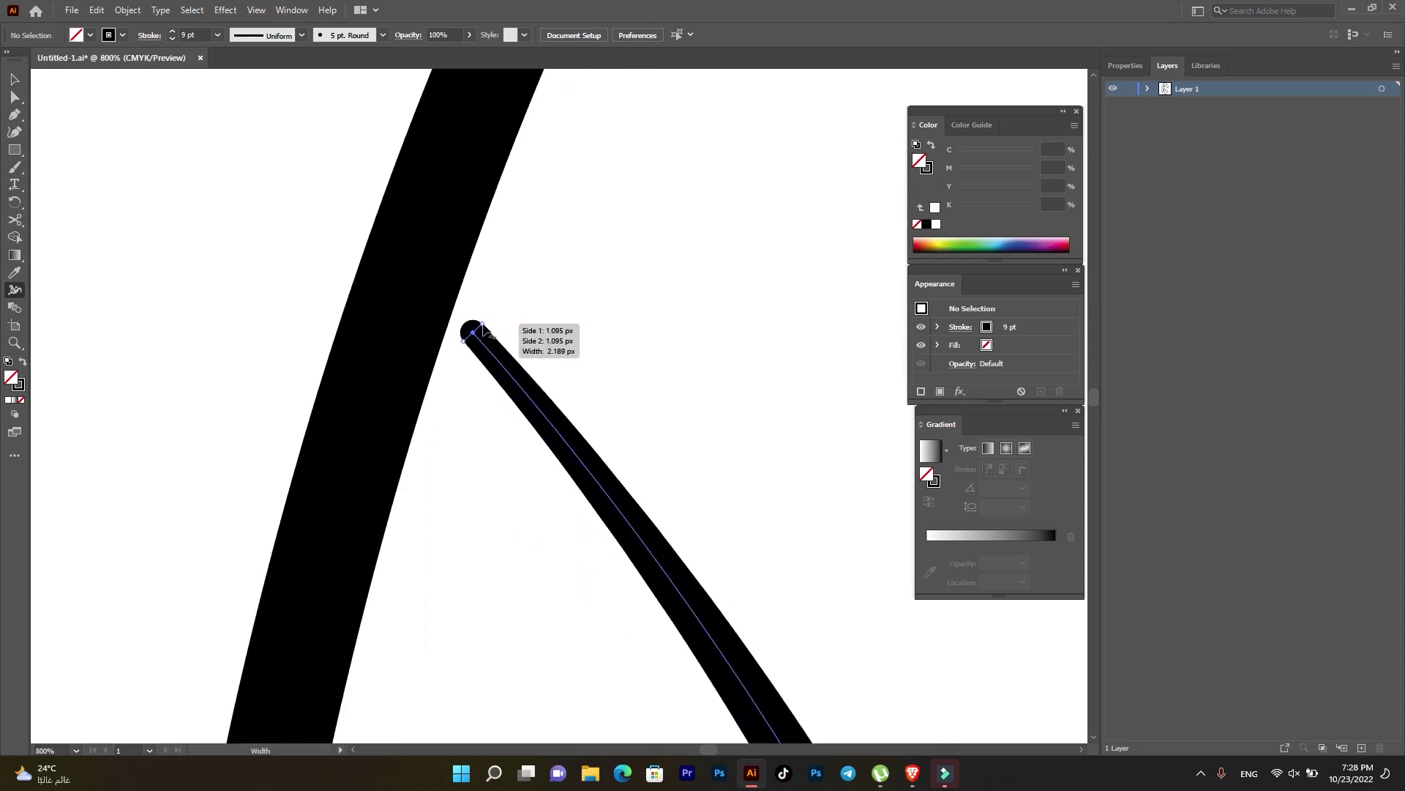
left_click_drag(488, 339, 487, 326)
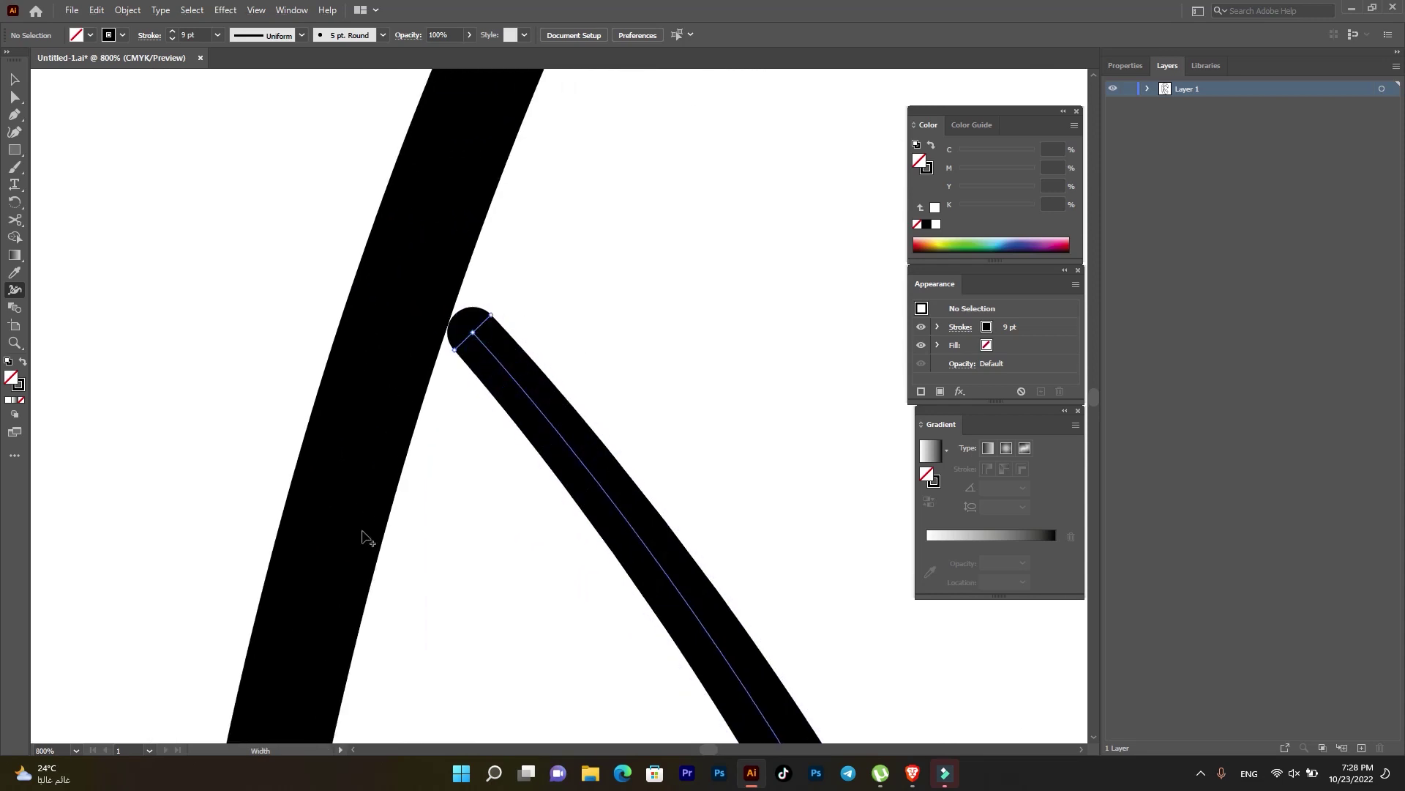
scroll(370, 538, "down", 3)
scroll(244, 507, "up", 1)
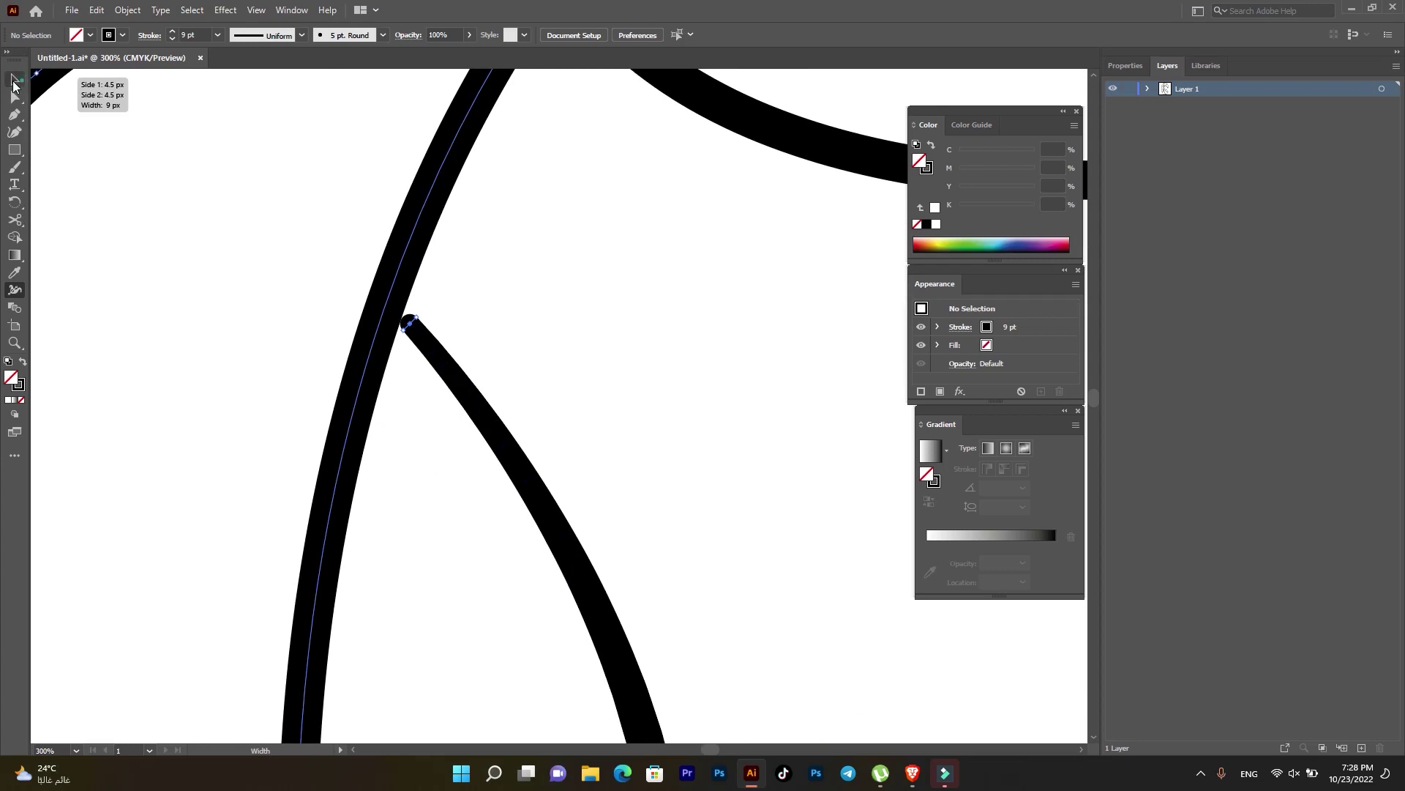
left_click(14, 81)
scroll(615, 318, "down", 2)
scroll(615, 318, "down", 1)
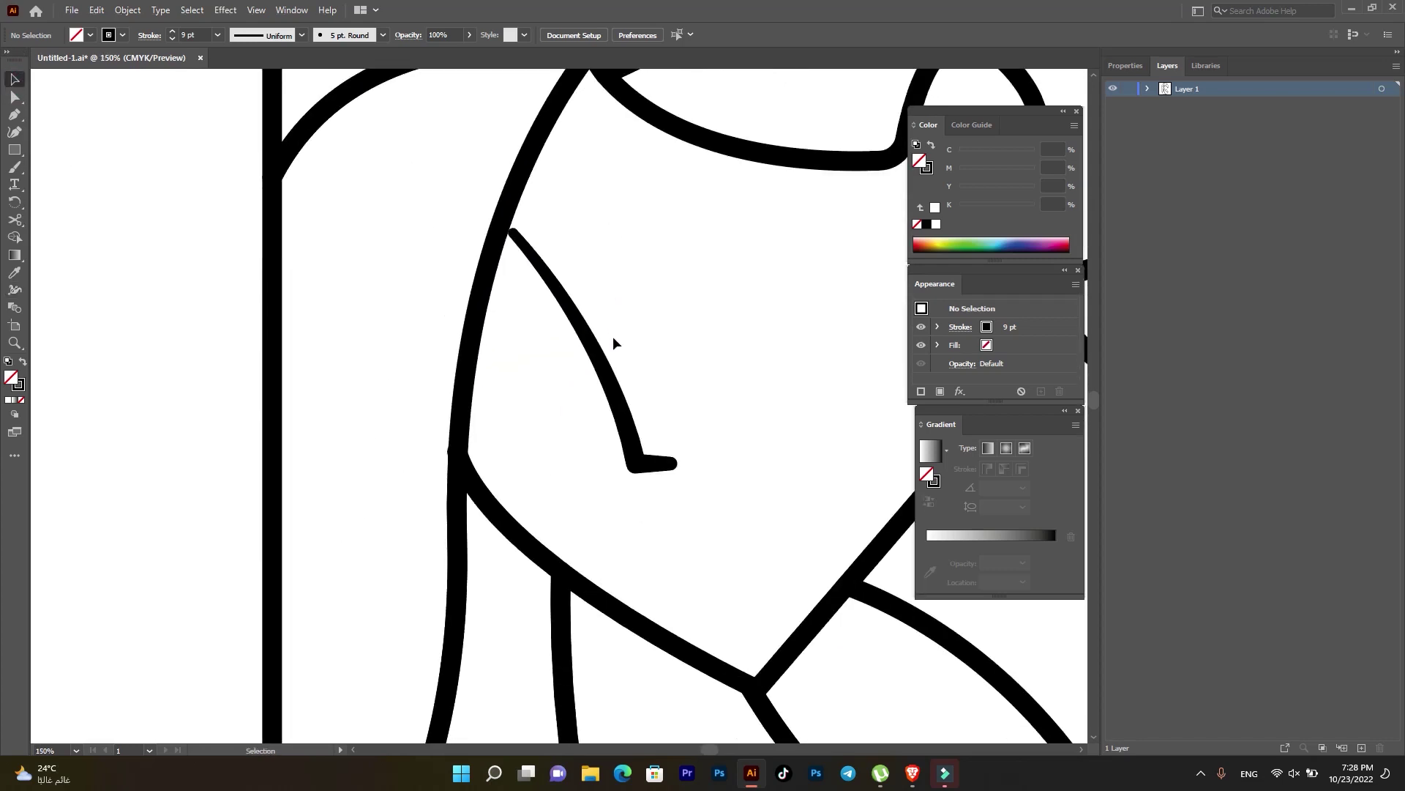
- Draw a short curved stroke from the face outline toward the nose line, then undo it
left_click(15, 115)
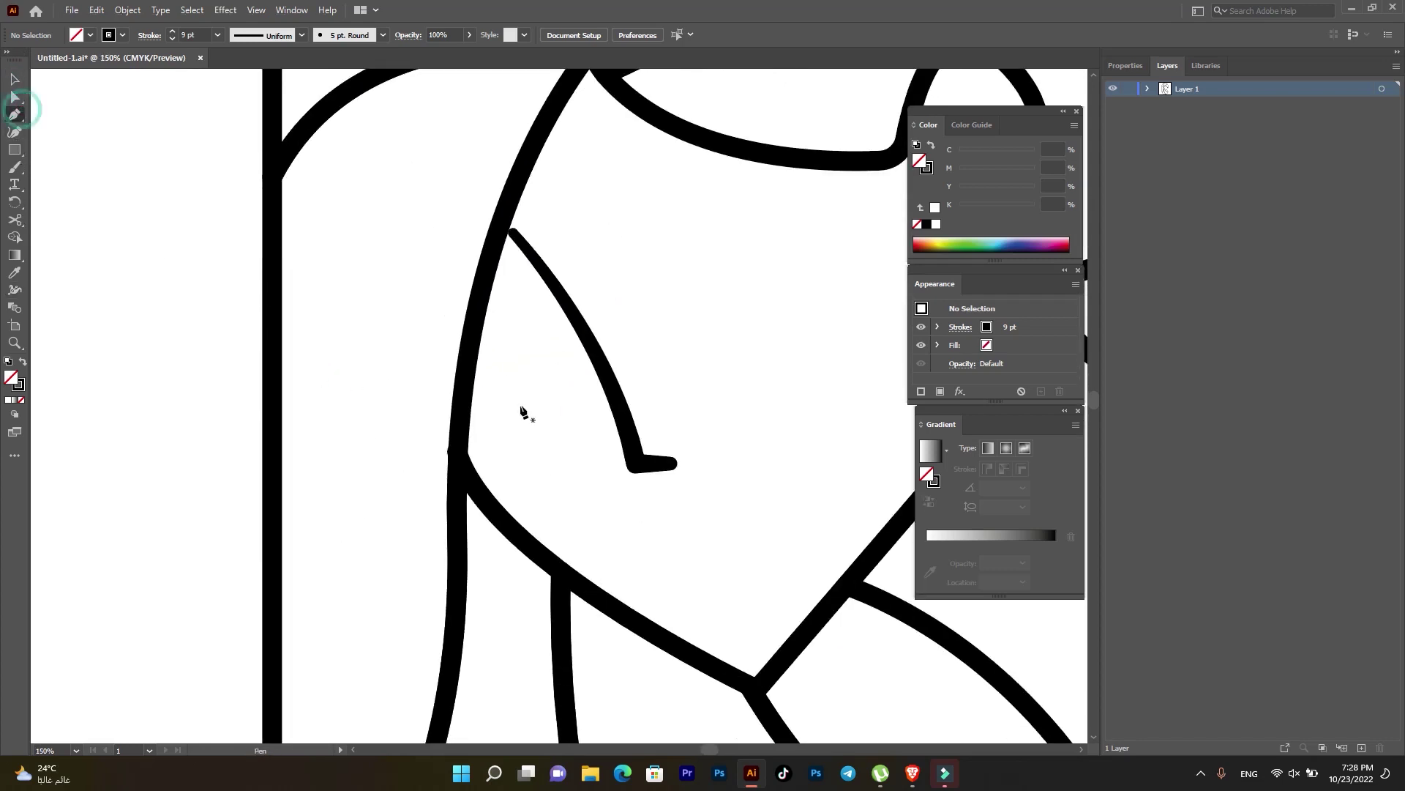
scroll(441, 414, "up", 1)
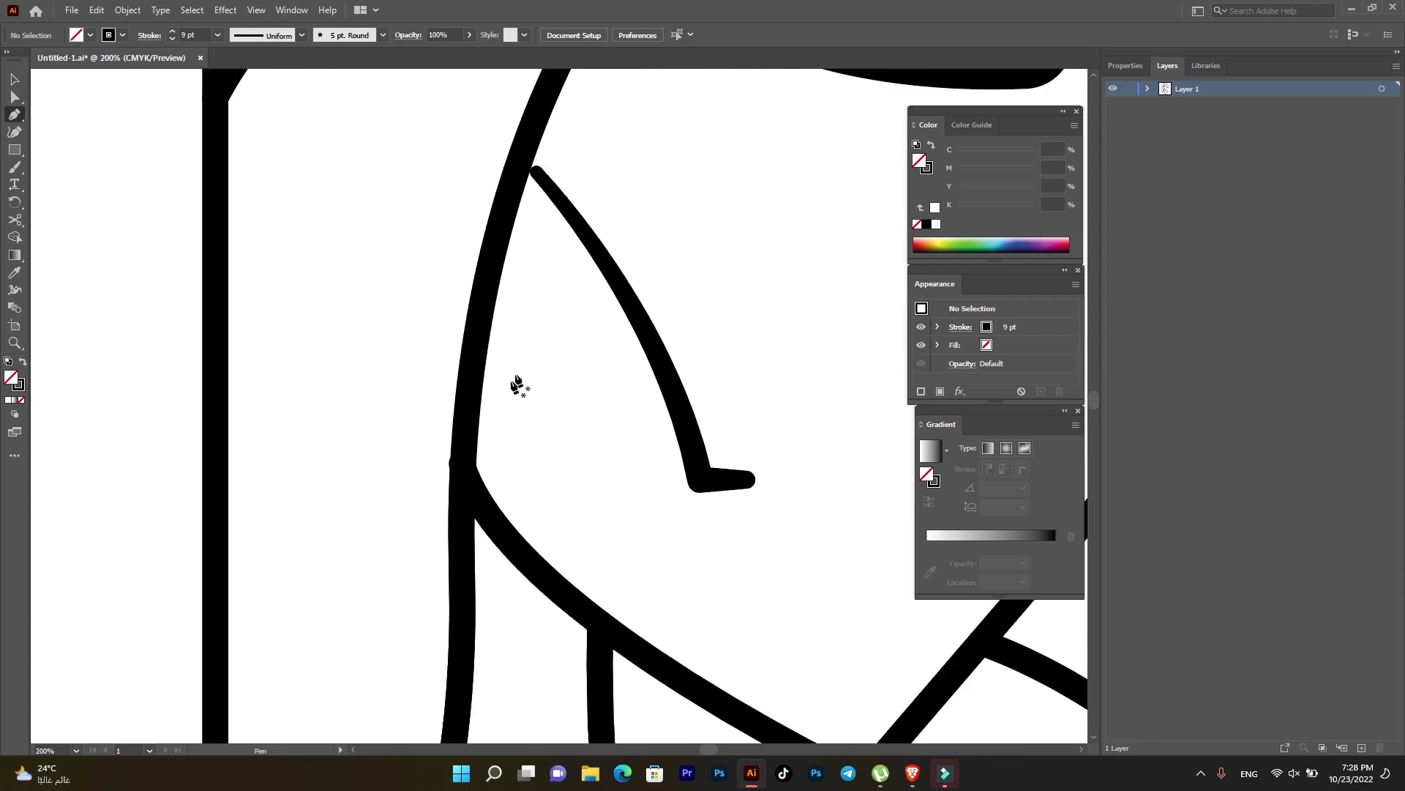
left_click(486, 342)
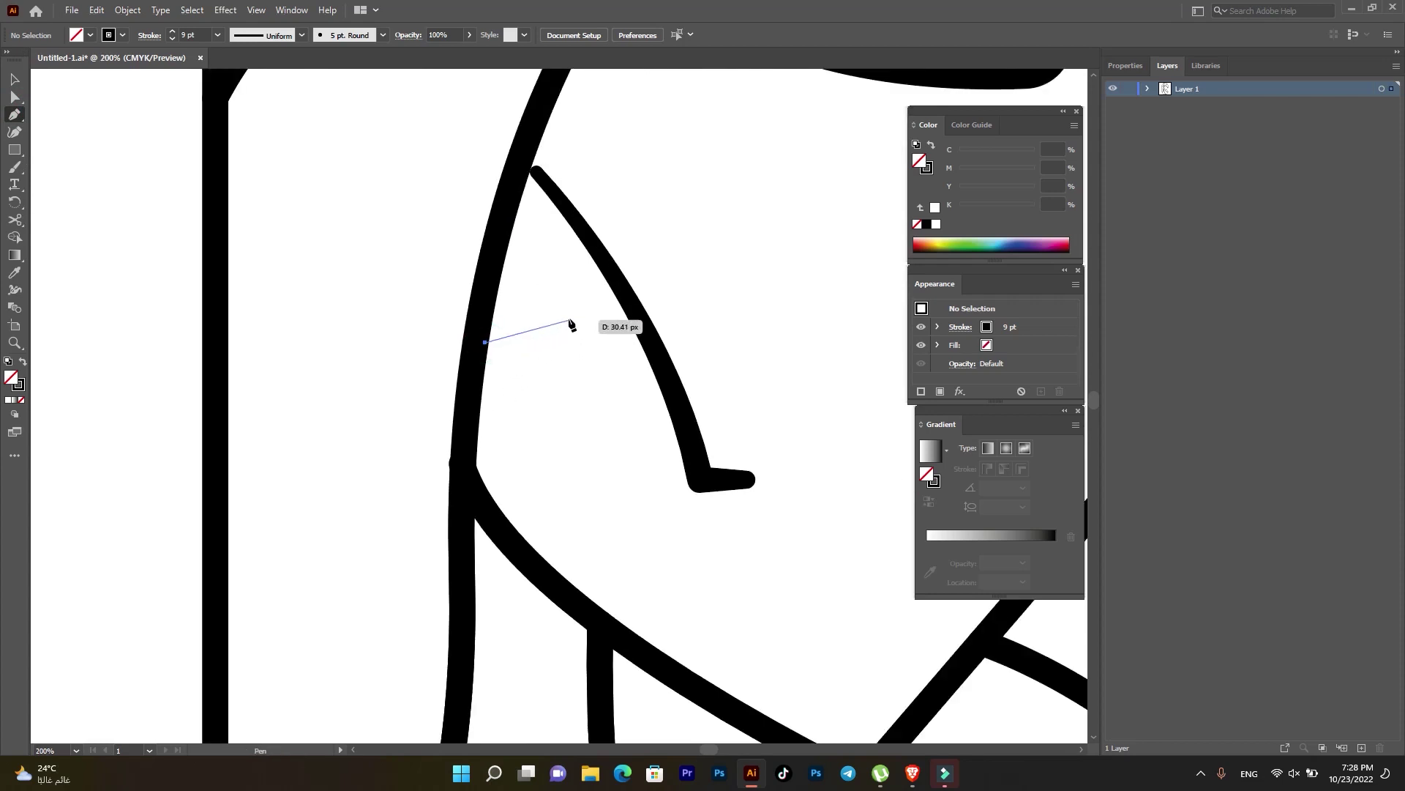
left_click_drag(565, 307, 578, 284)
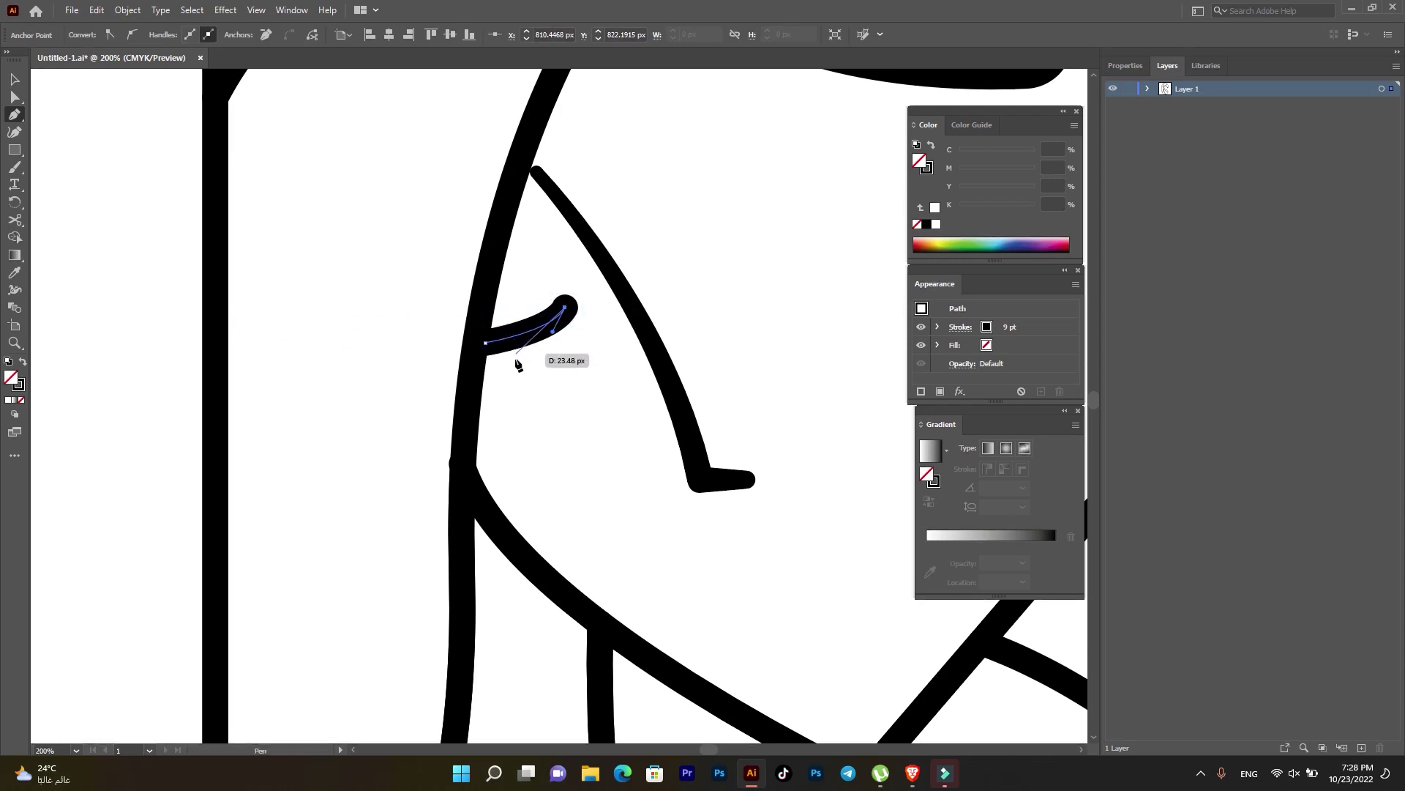
left_click(13, 79)
left_click(636, 377)
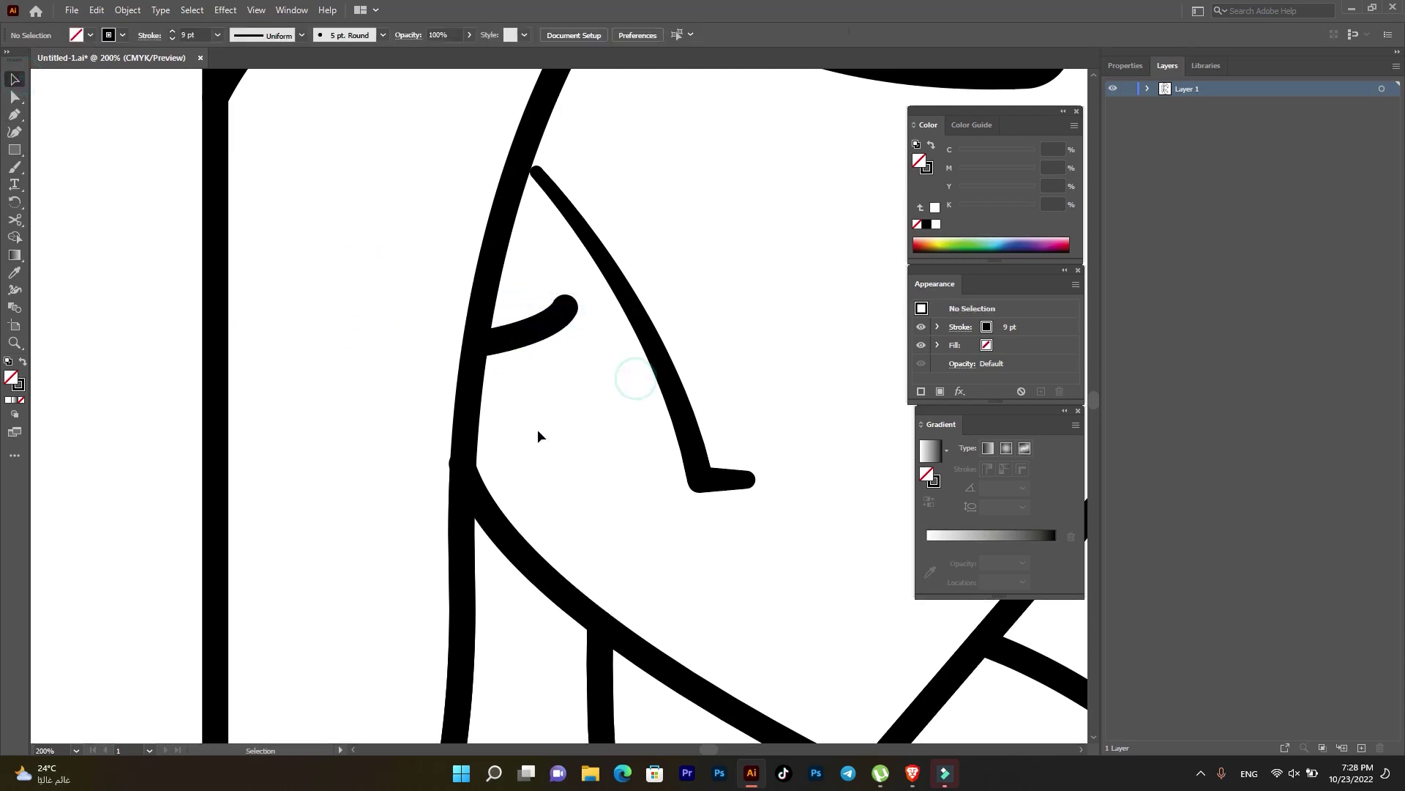
left_click(538, 314)
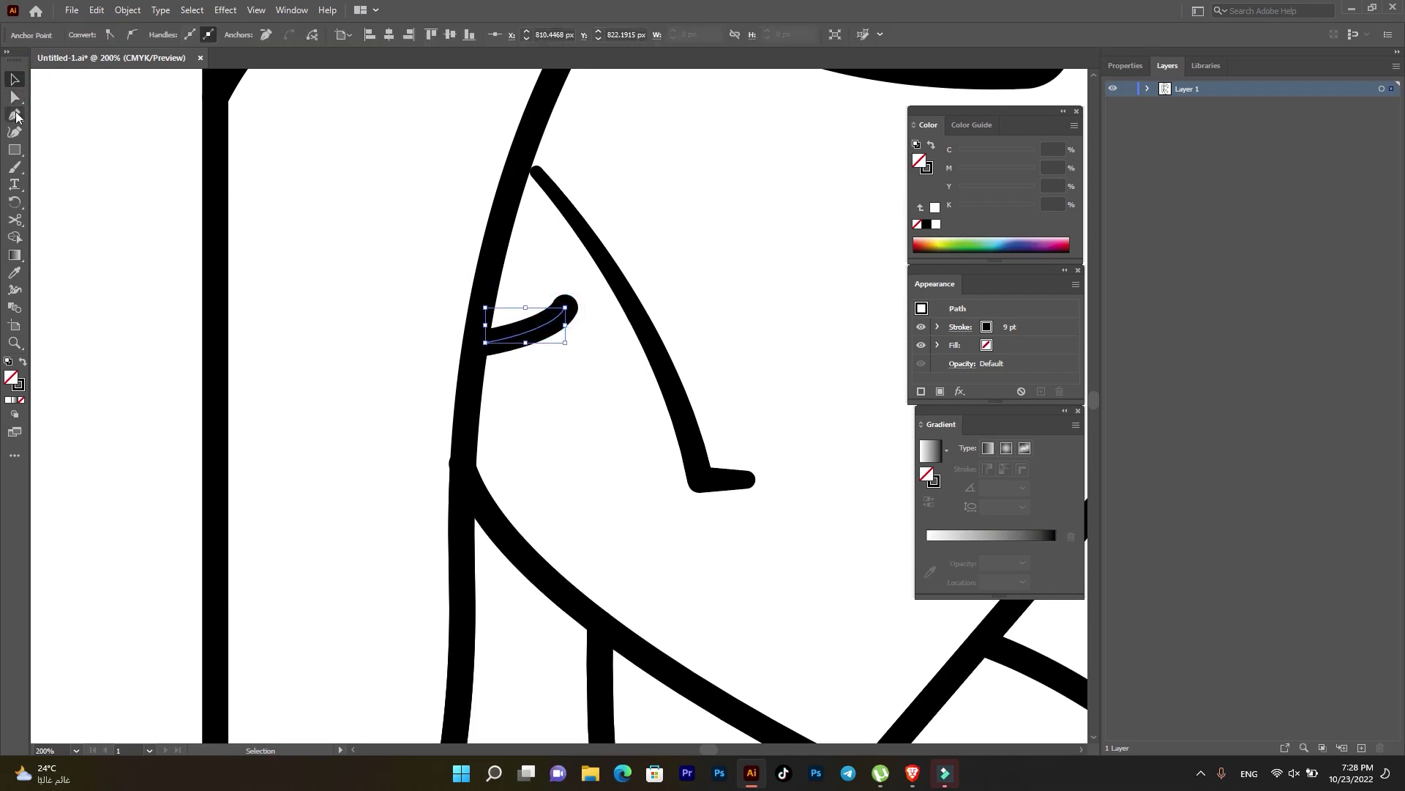
key("ctrl+z")
- Redraw the eye mark as a two-point curved stroke branching off the face outline
left_click(14, 114)
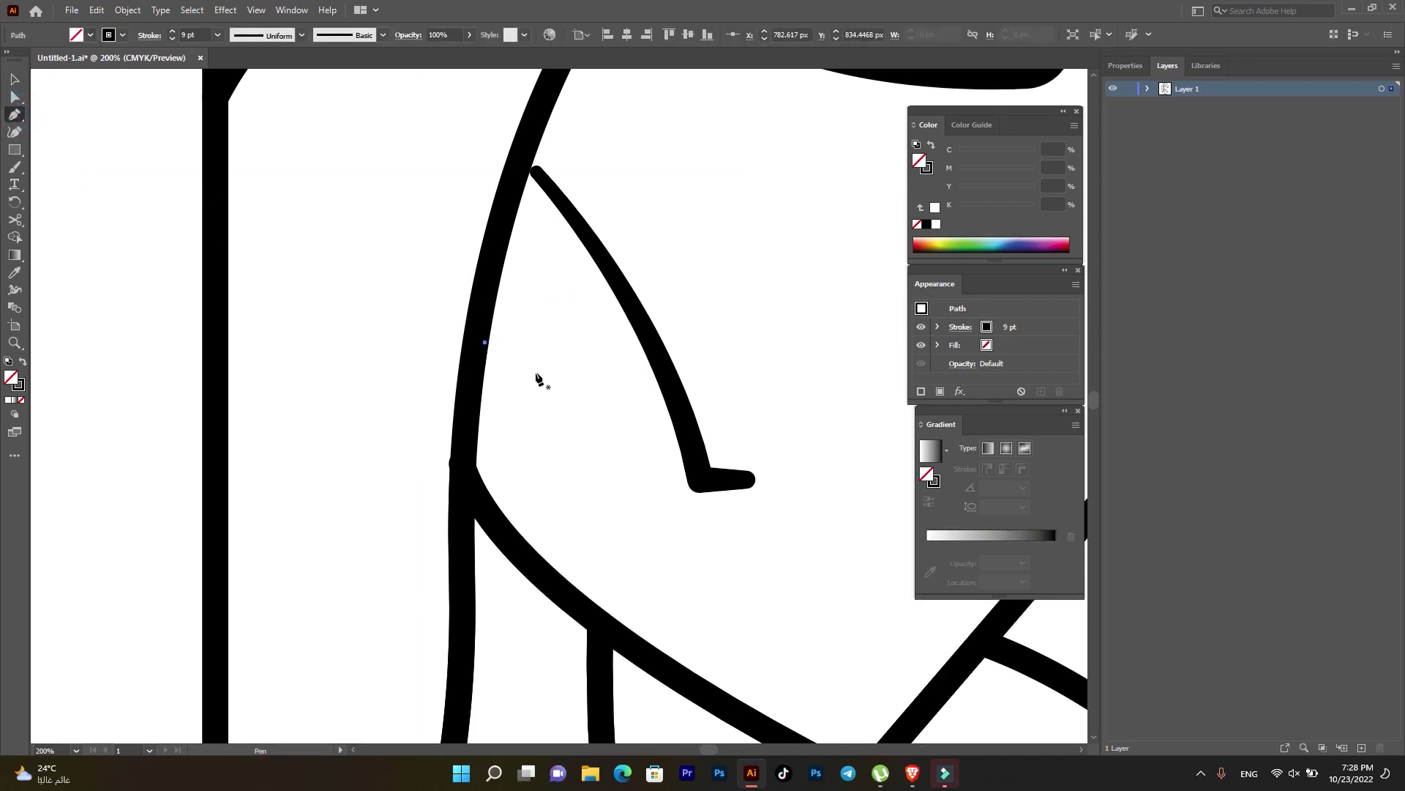
left_click(480, 352)
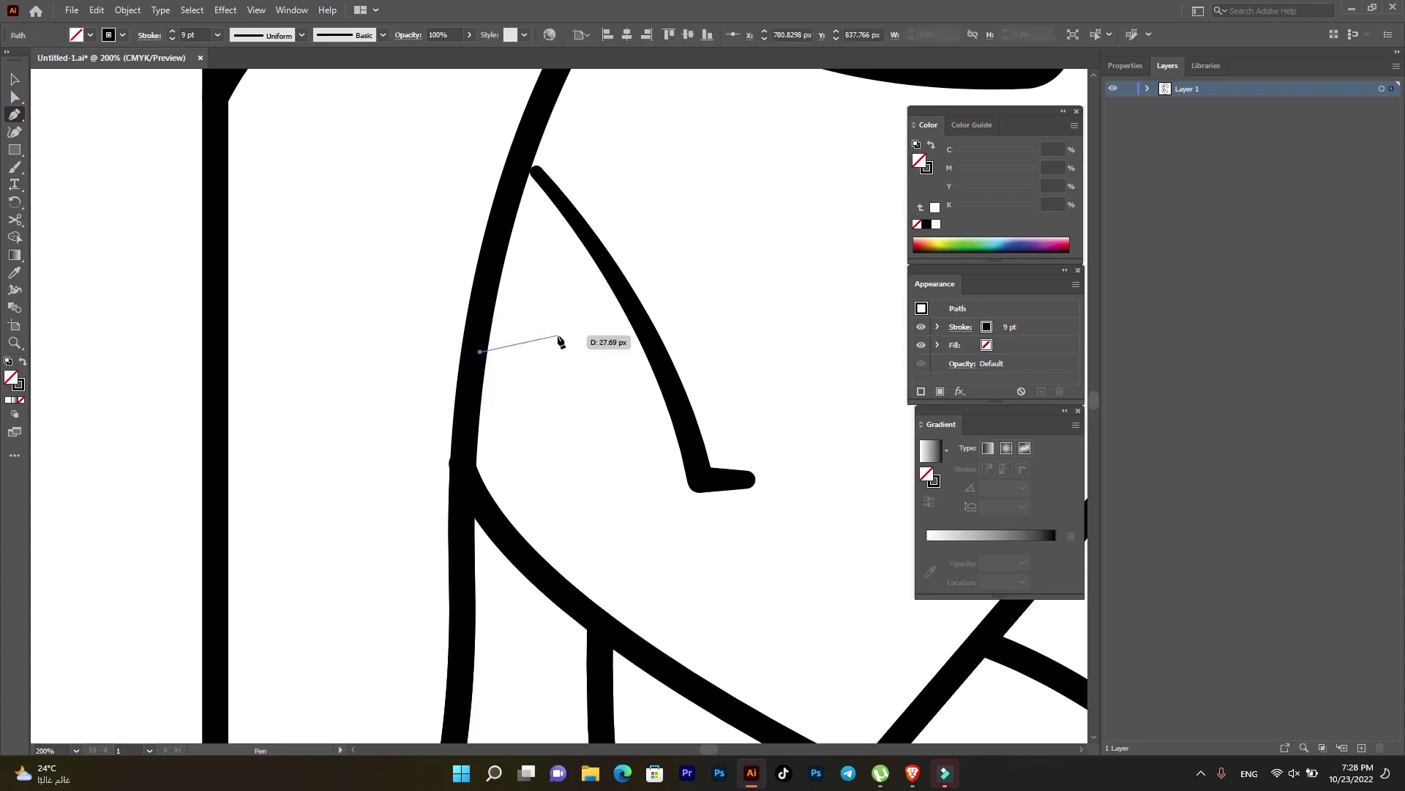
left_click_drag(615, 322, 619, 318)
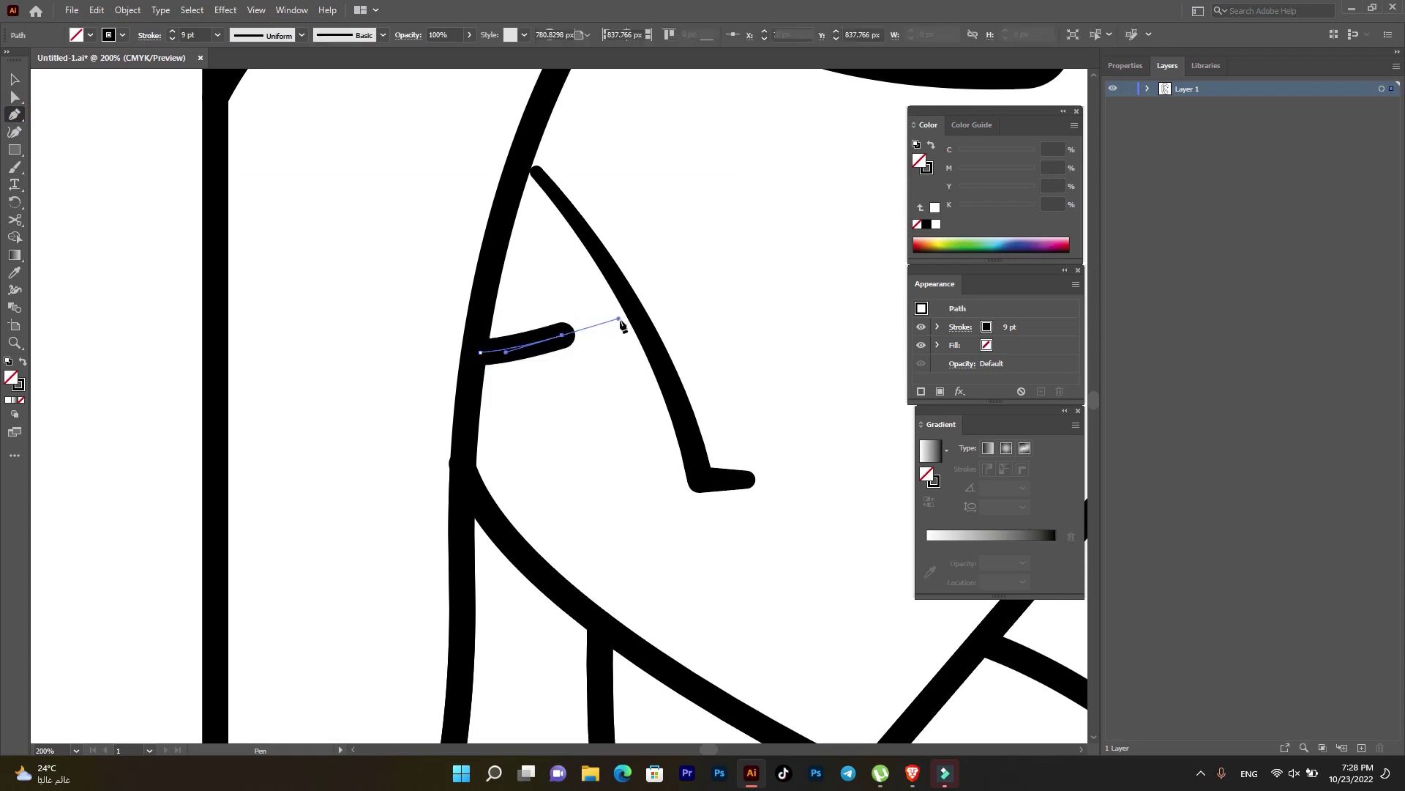
left_click(15, 98)
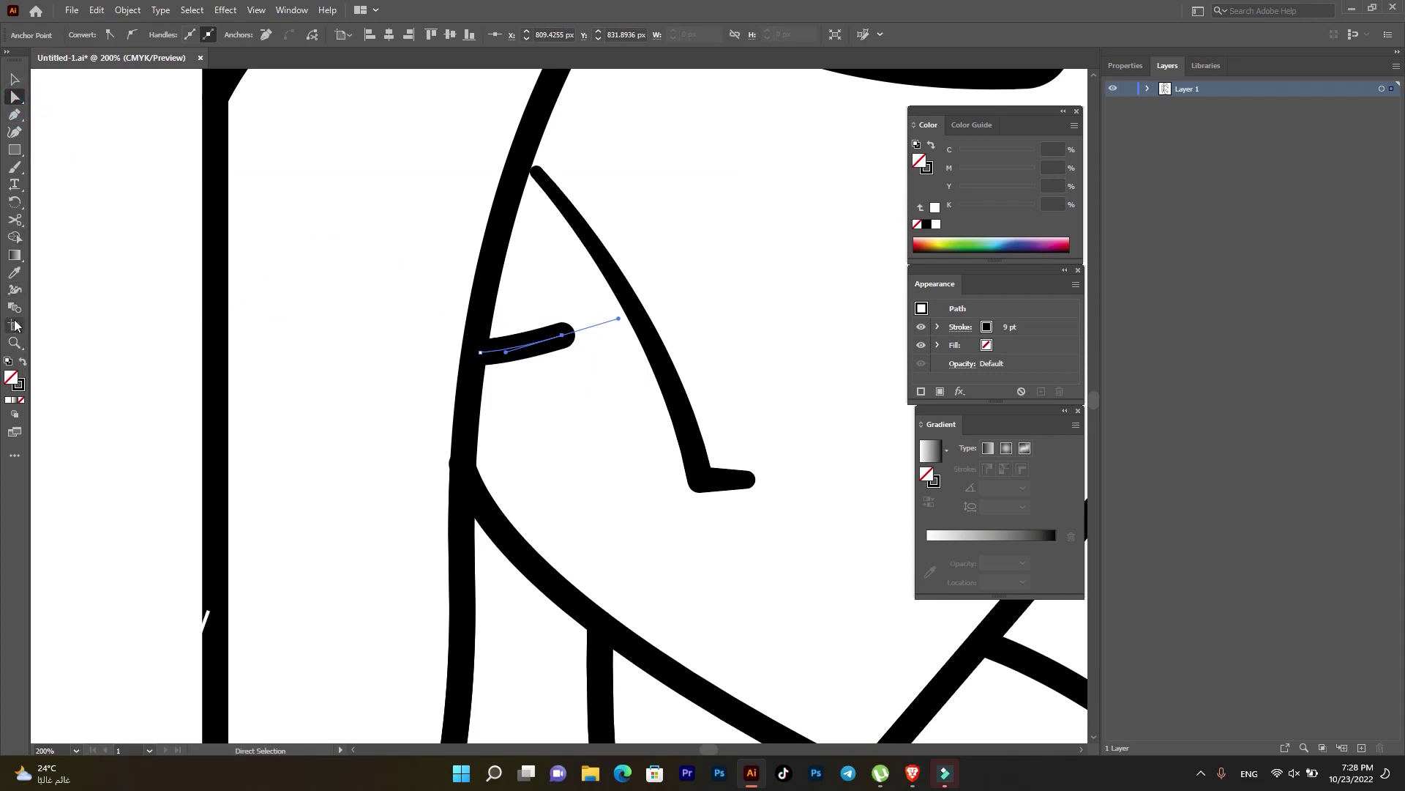
left_click(15, 289)
scroll(442, 344, "up", 2)
- Undo a trial 3 px end taper, then widen the eye stroke's base at the face outline
left_click_drag(681, 329, 688, 339)
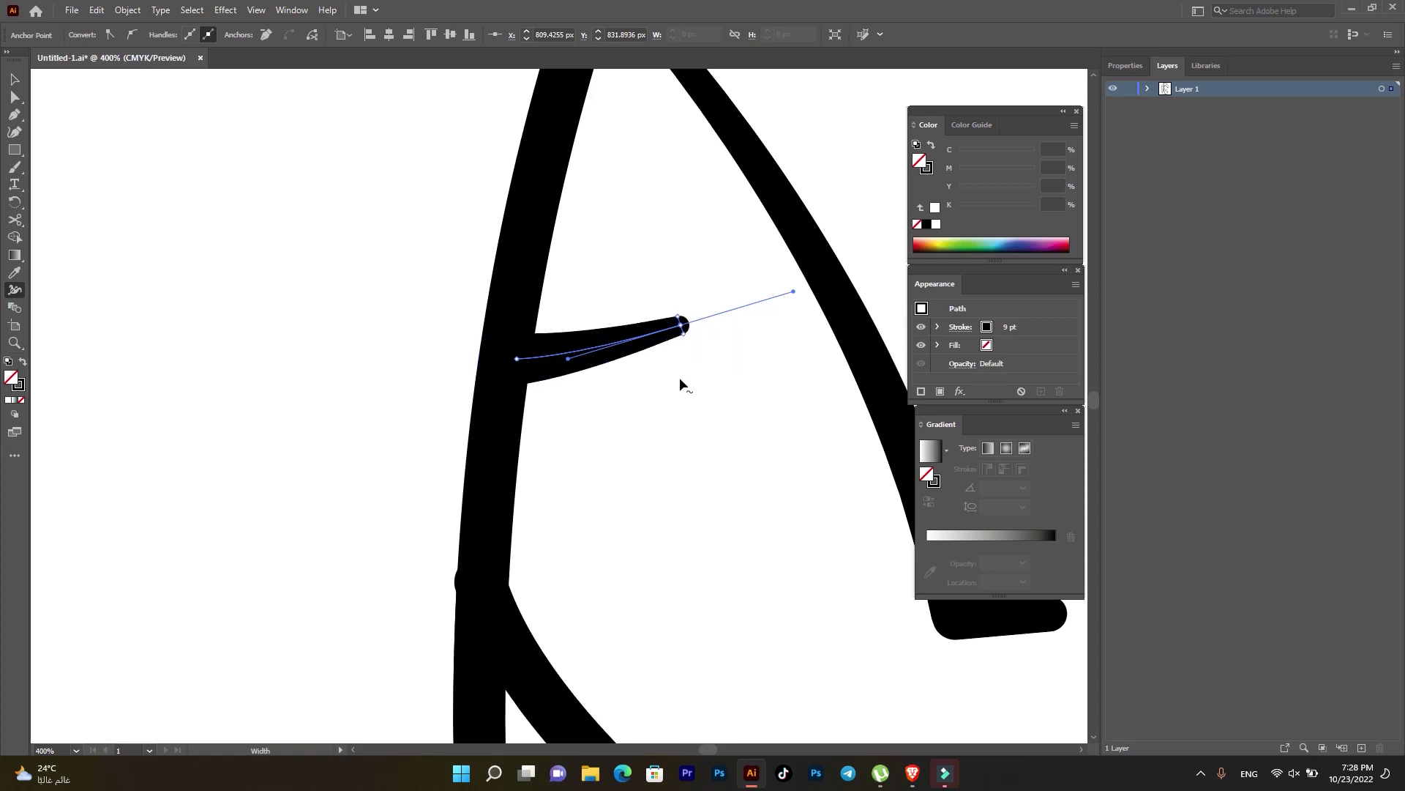
left_click(16, 77)
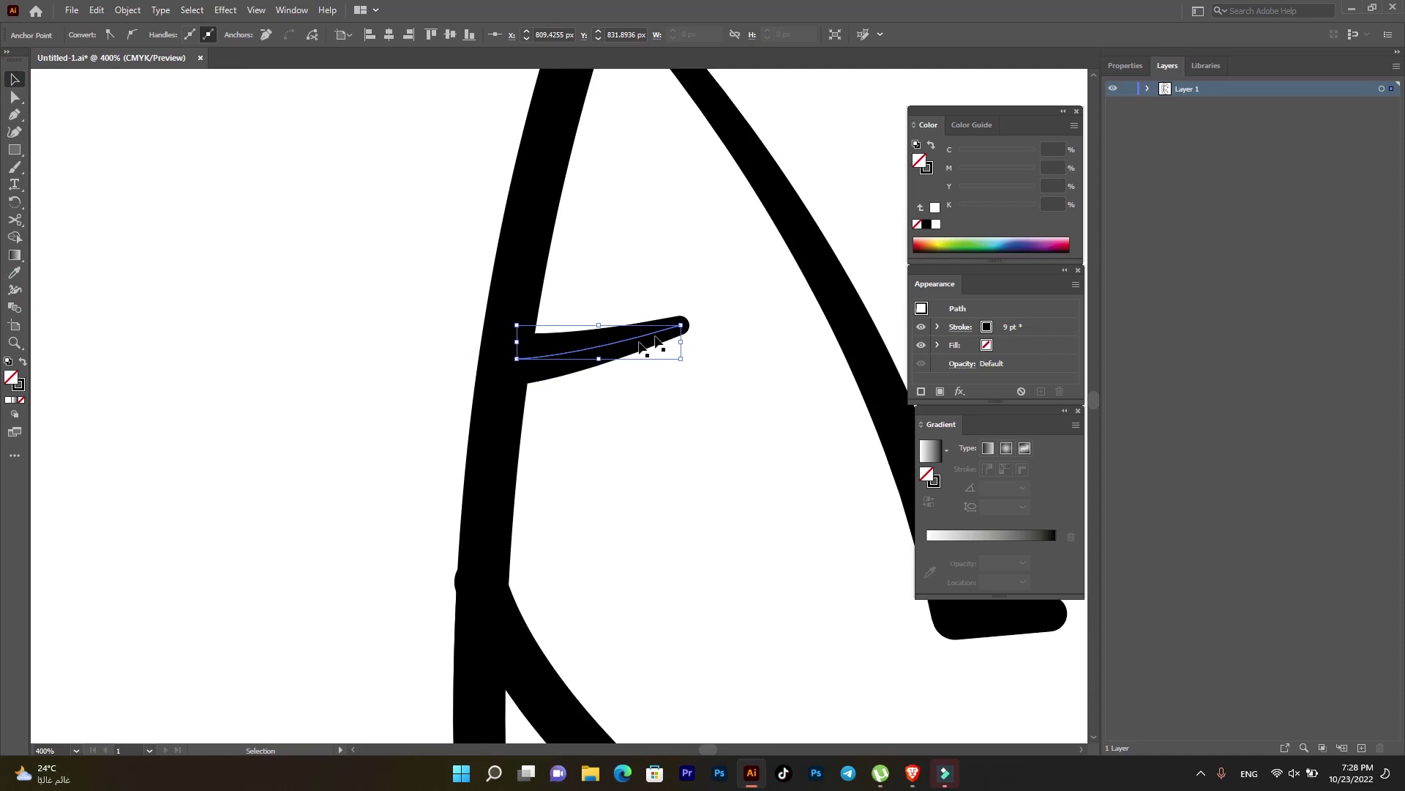
left_click(15, 291)
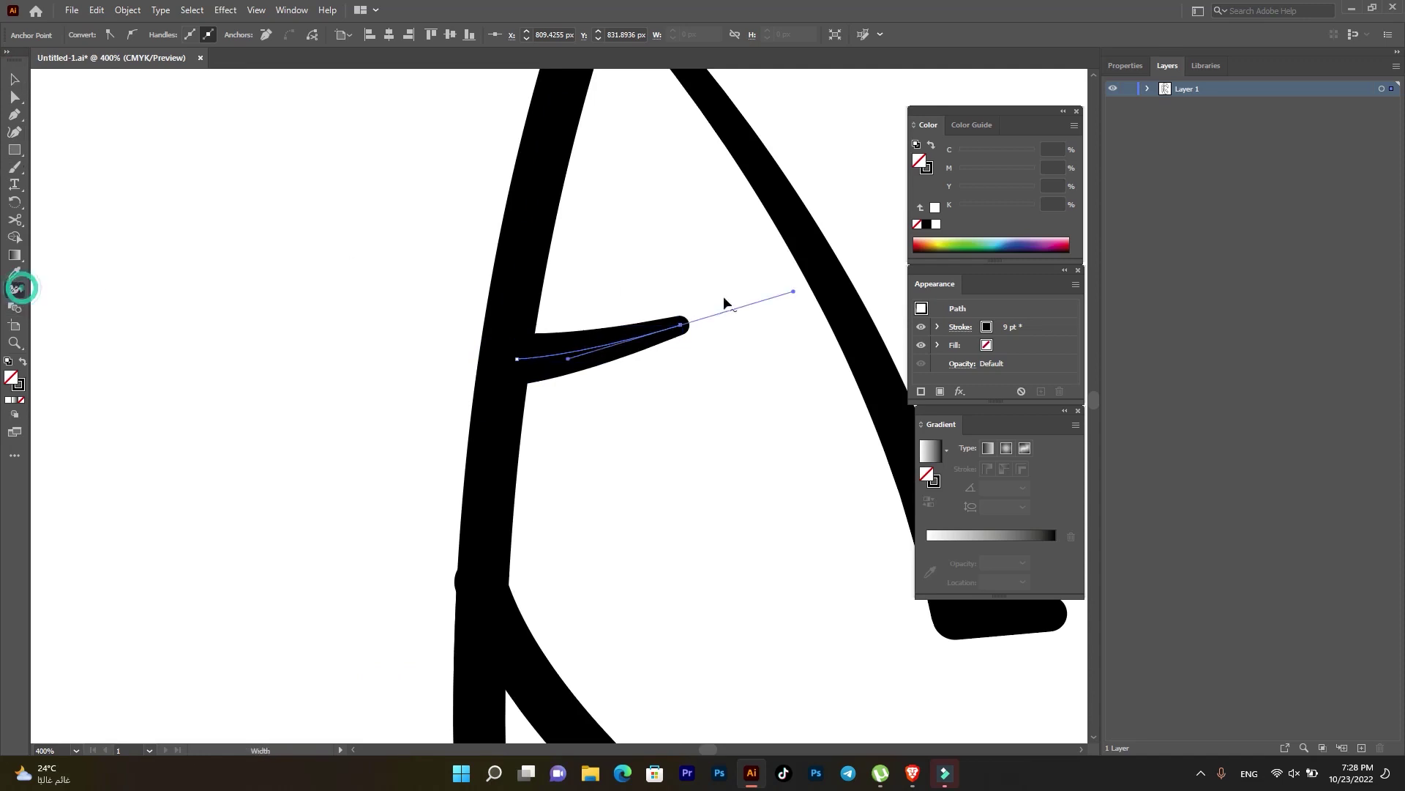
key("ctrl+z")
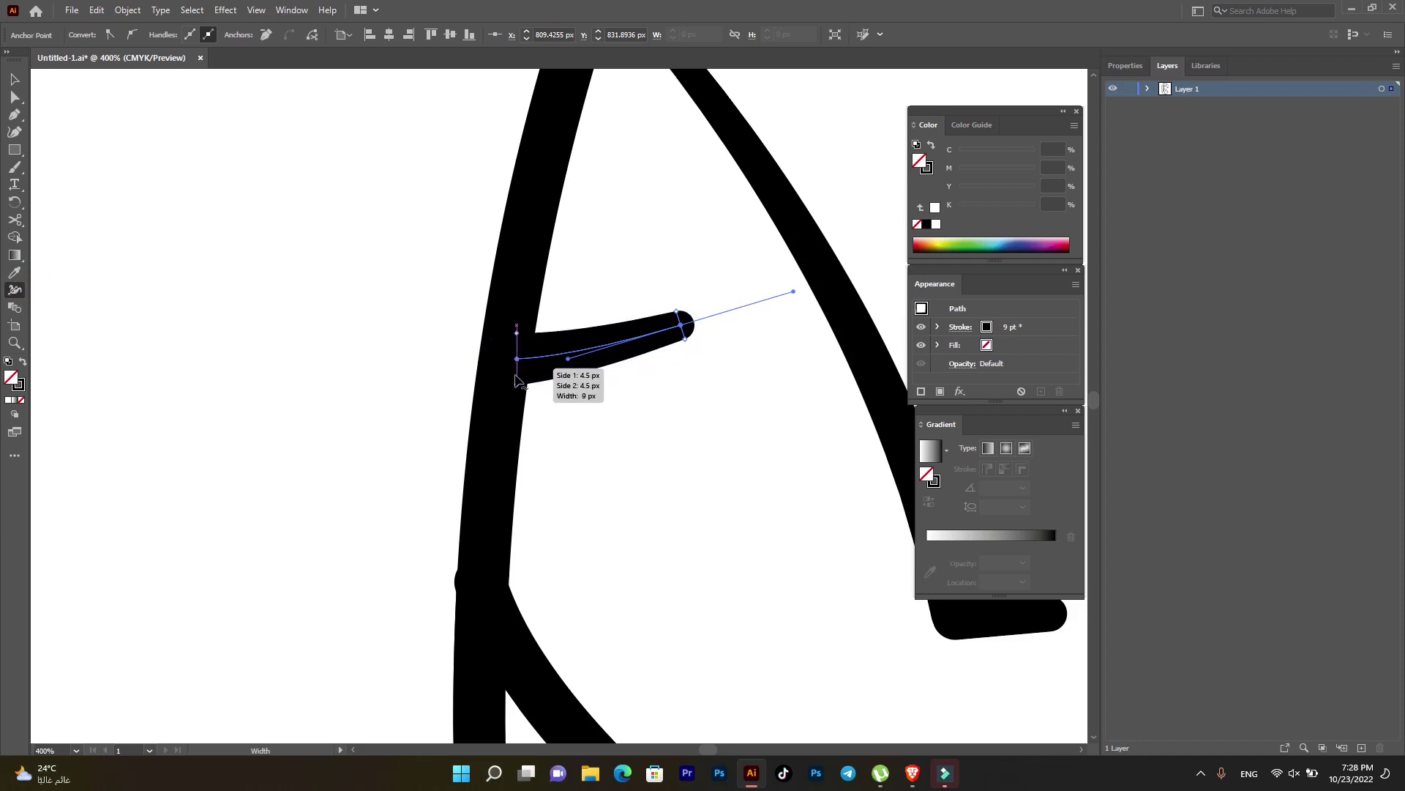
left_click_drag(518, 385, 520, 388)
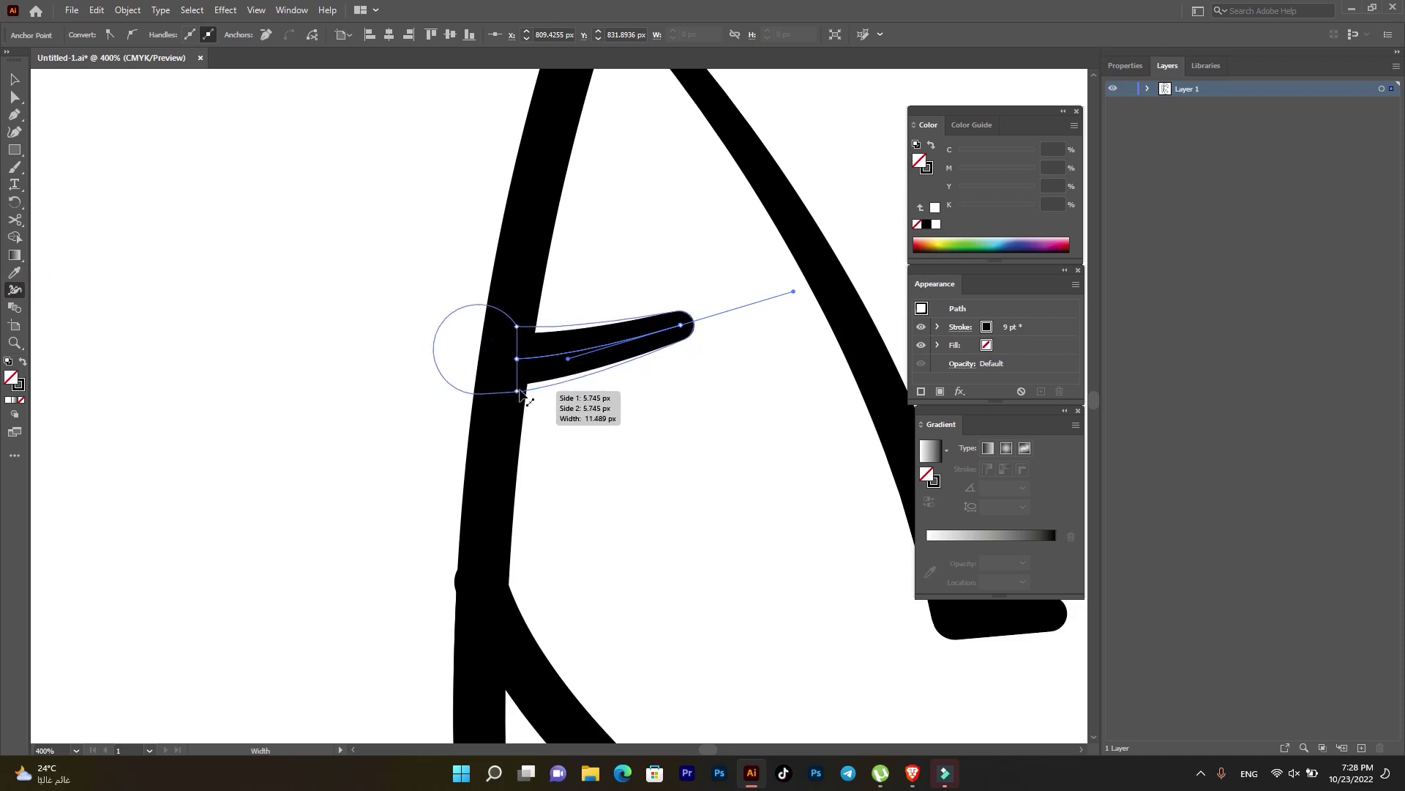
key("v")
left_click(164, 235)
scroll(403, 375, "down", 4, "alt")
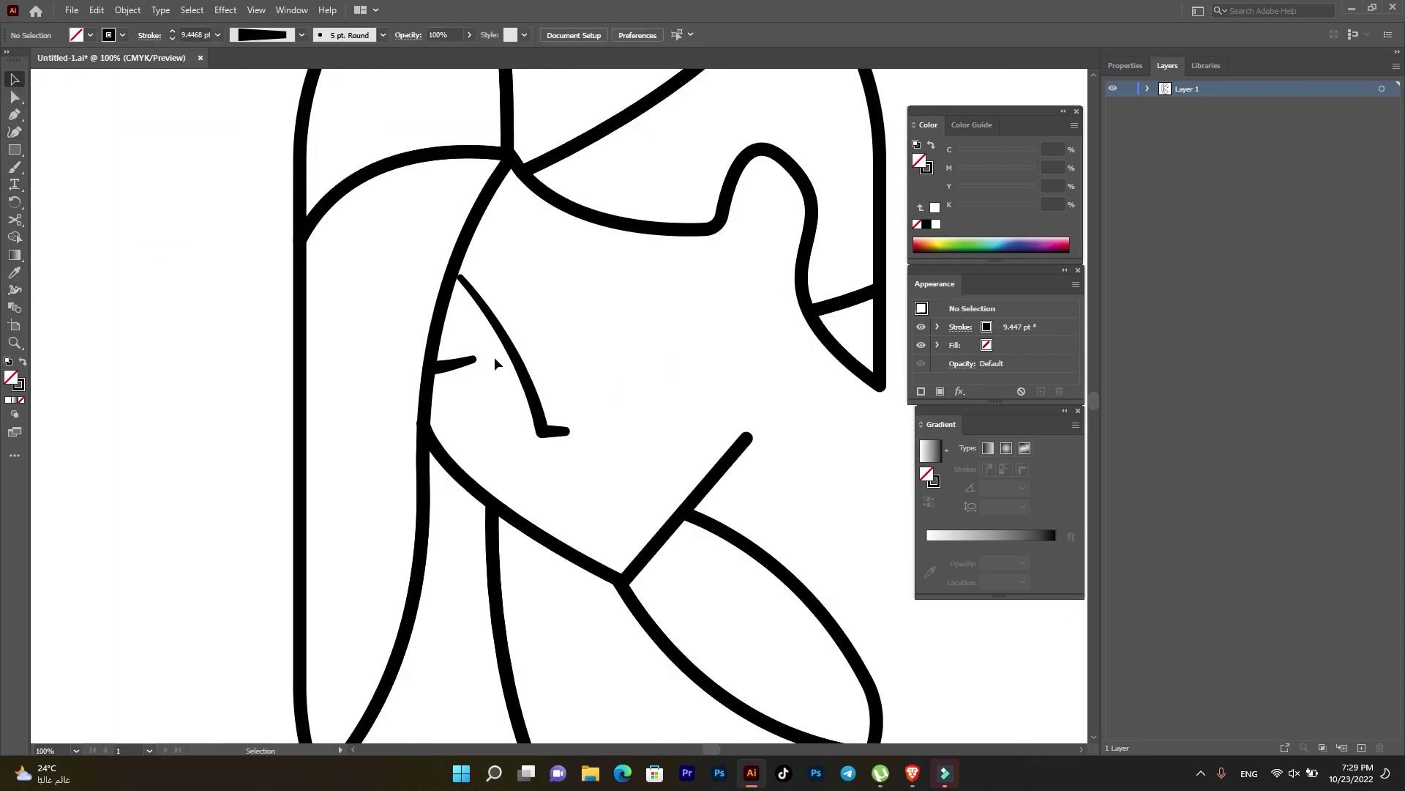
- Set the nose line's stroke weight to 11 pt
left_click(532, 340)
left_click(173, 31)
left_click(173, 32)
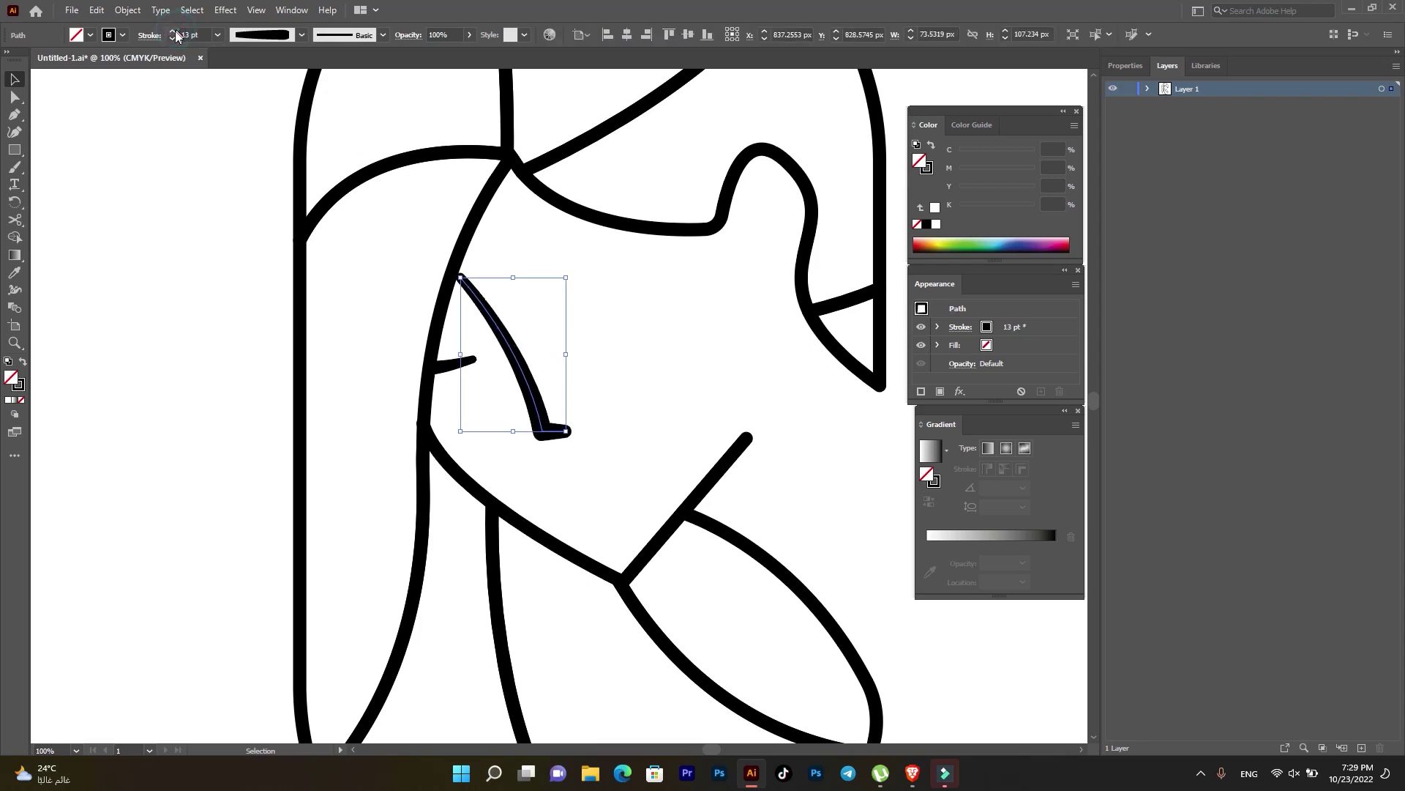
left_click(639, 318)
left_click(562, 433)
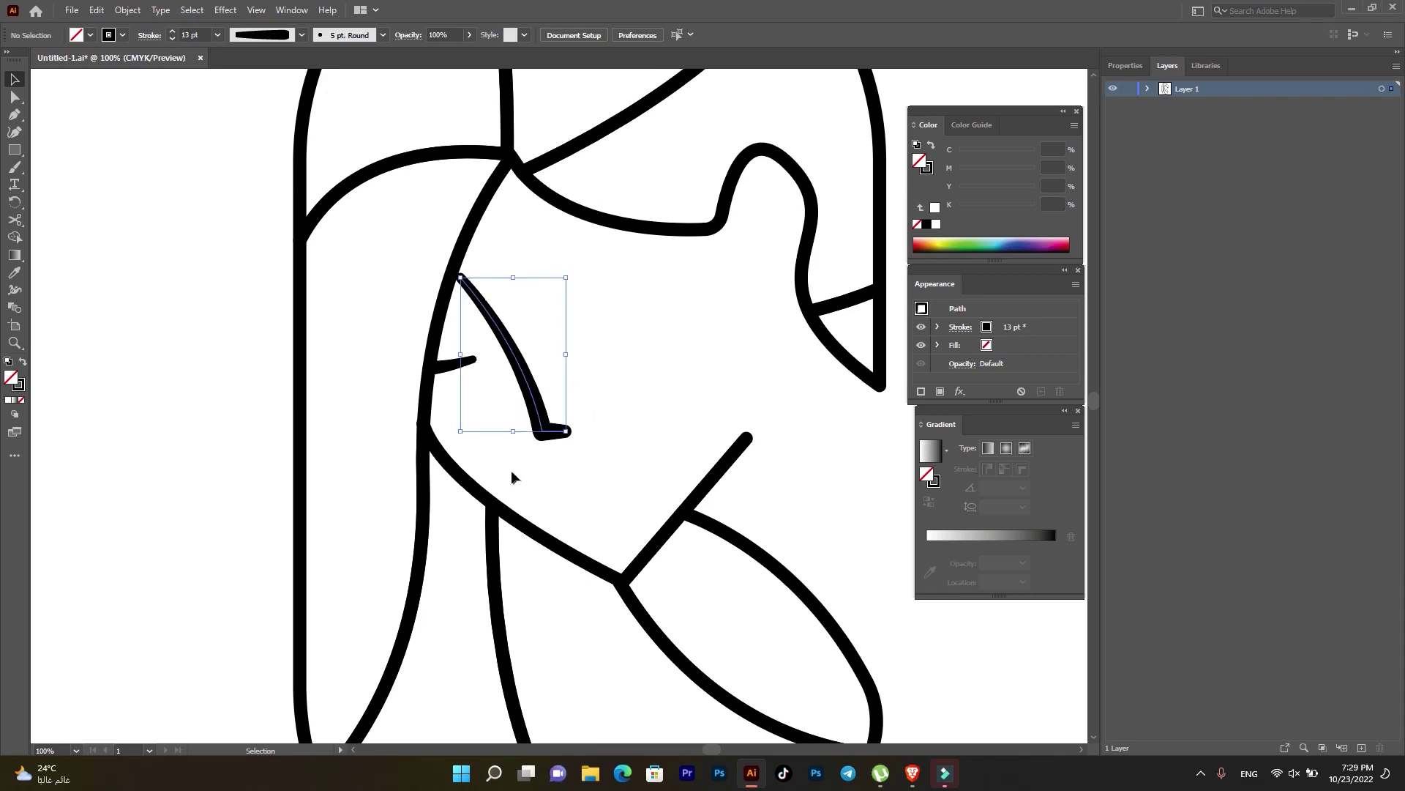
left_click(172, 39)
left_click(172, 39)
- Set the eye stroke to 11 pt and nudge it slightly down and right
left_click(454, 362)
left_click(173, 39)
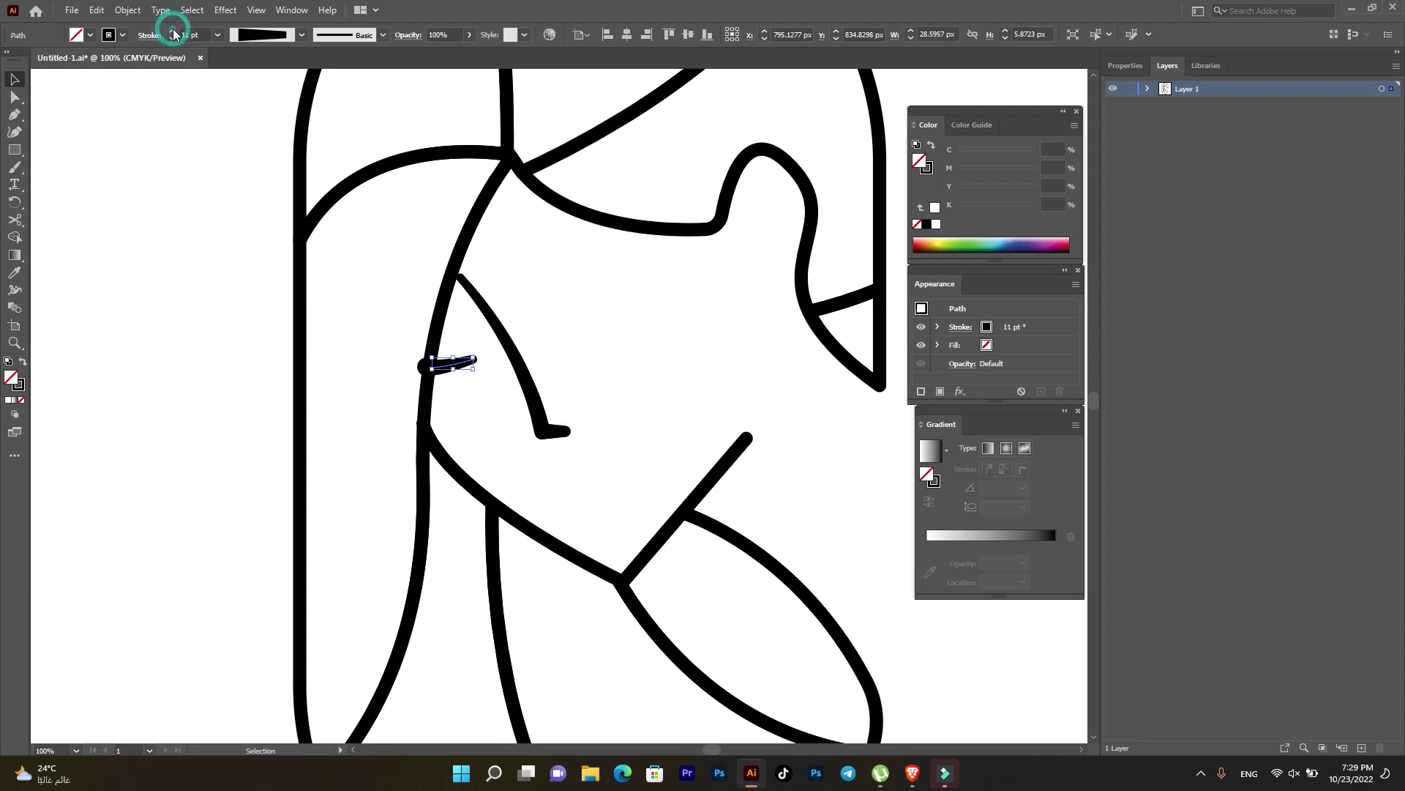
left_click(139, 263)
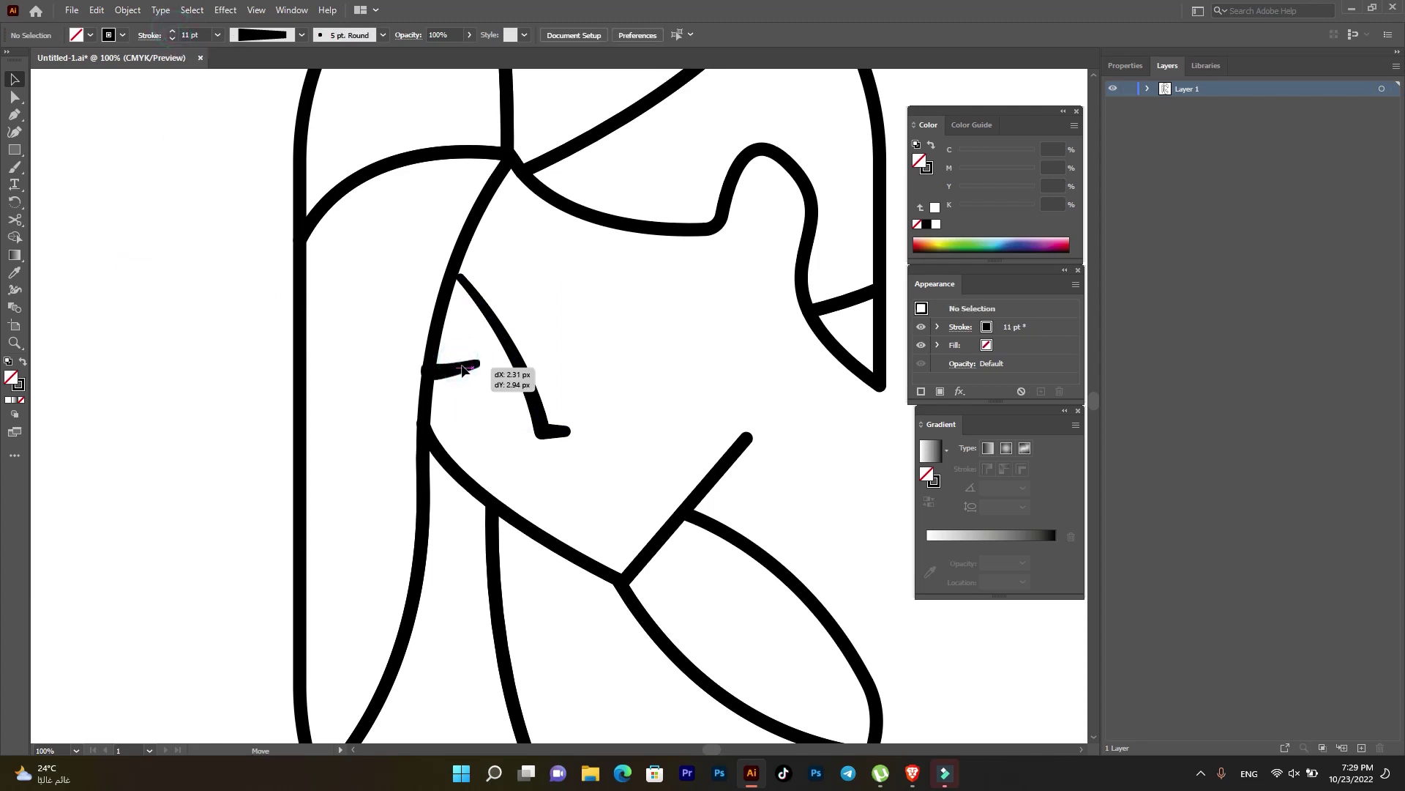
left_click_drag(458, 362, 470, 371)
left_click(373, 392)
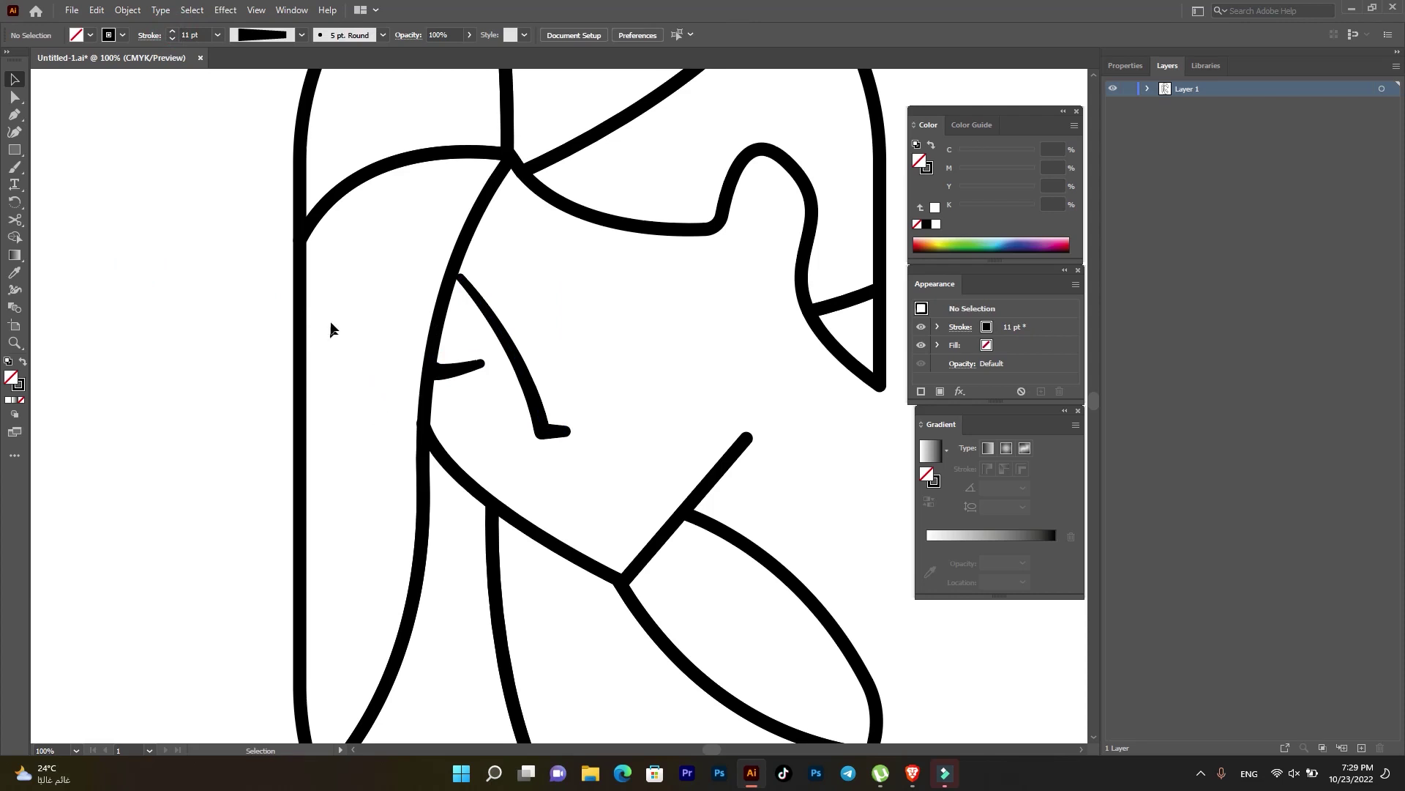
left_click(14, 114)
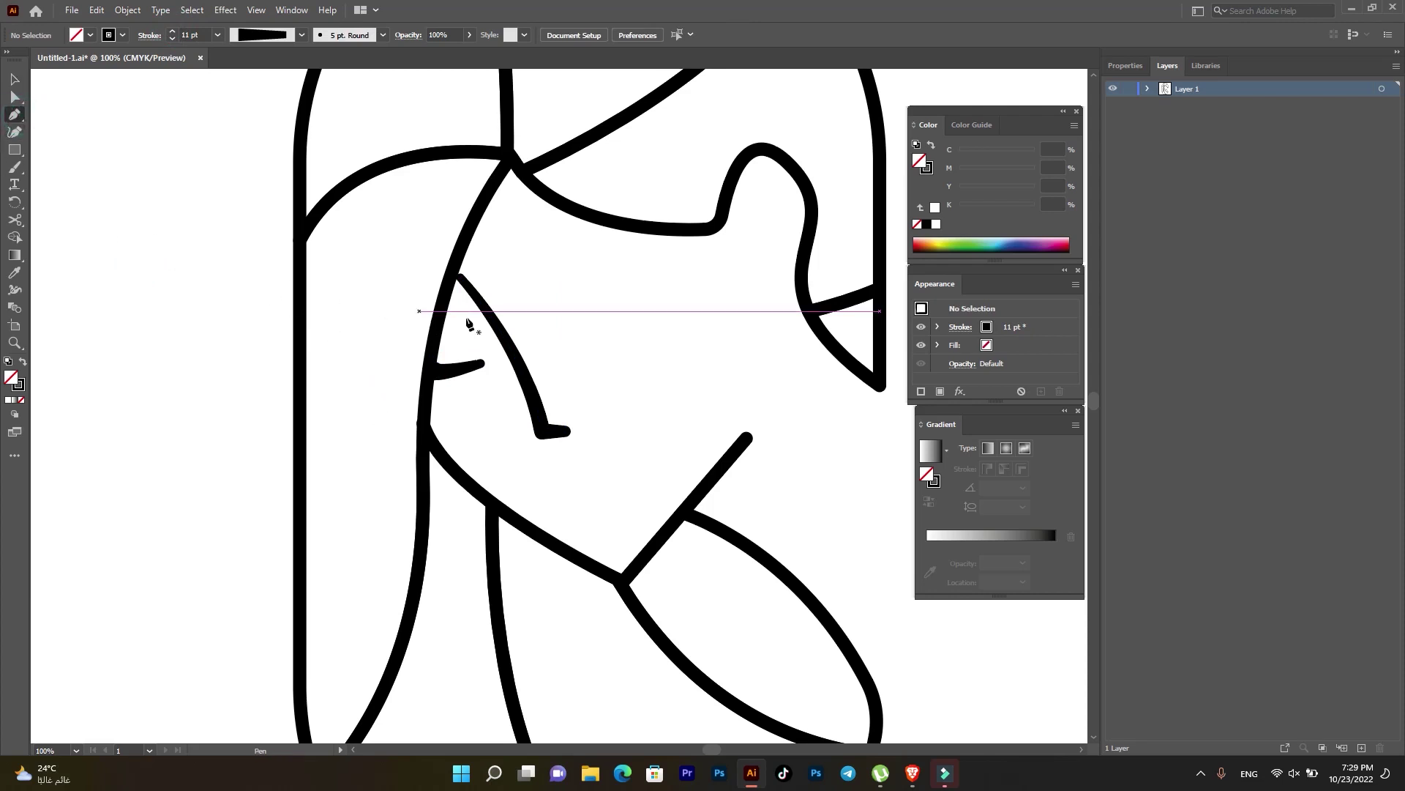
- Draw a curve bending up-right above the nose line and give it the 11 pt black stroke
left_click(566, 327)
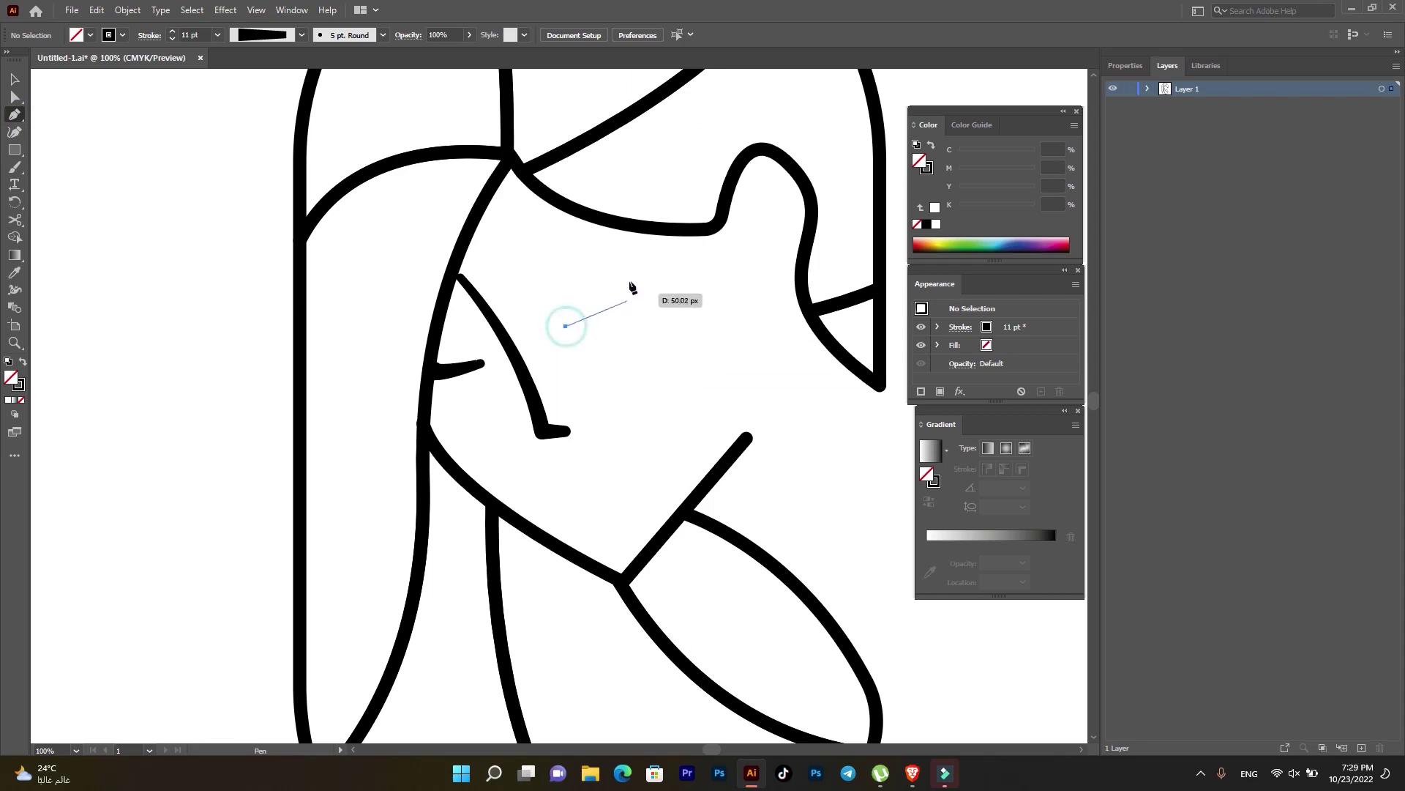
left_click_drag(631, 278, 648, 234)
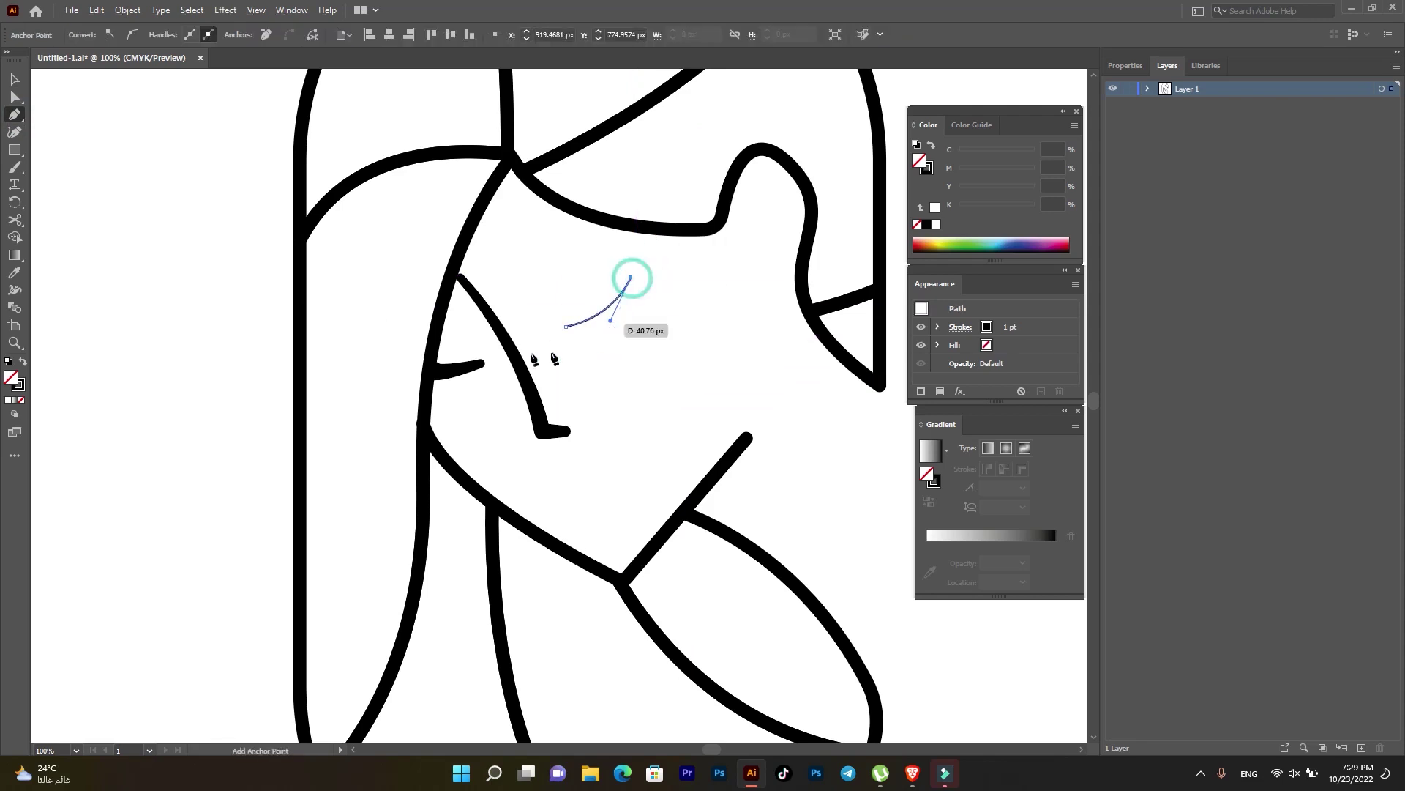
left_click(14, 79)
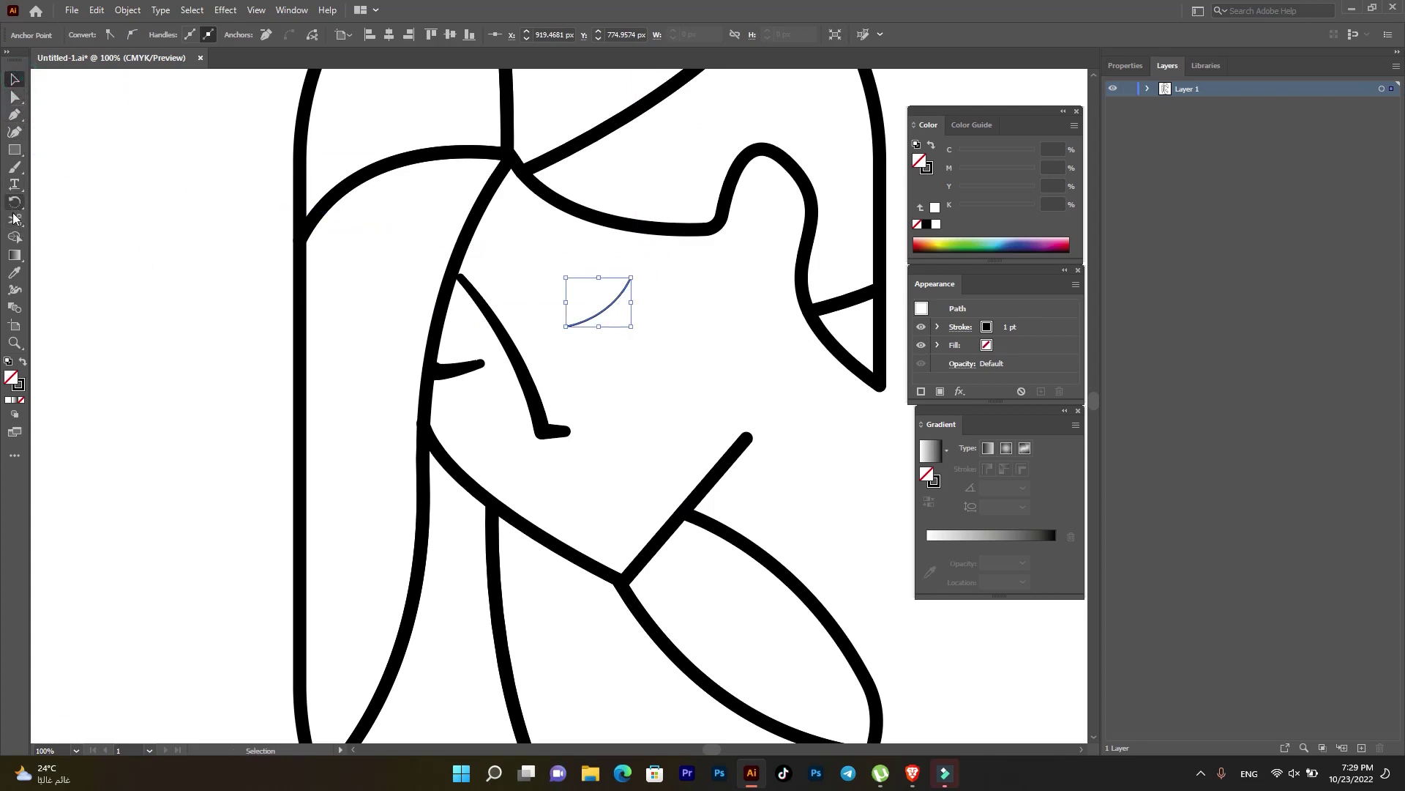
left_click(15, 273)
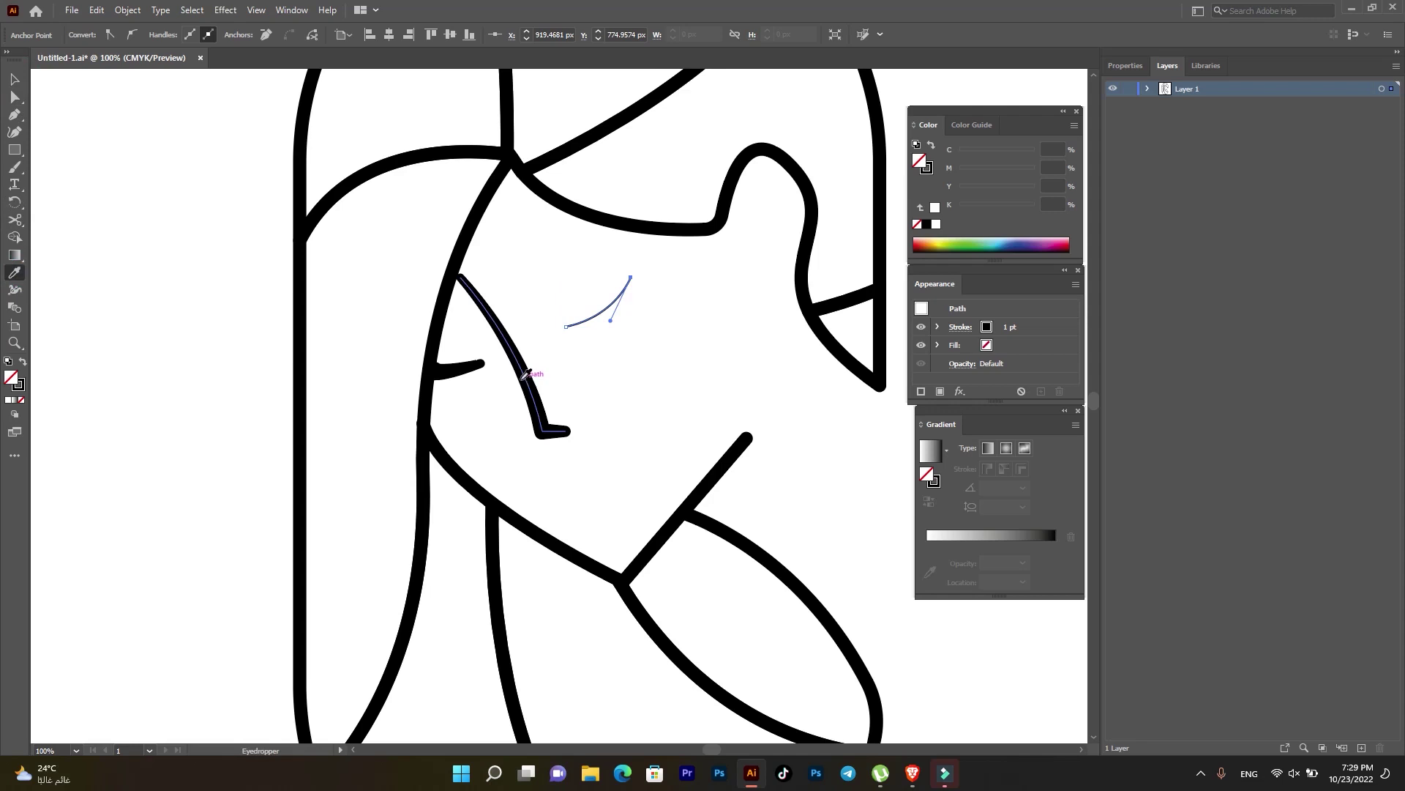
left_click(467, 364)
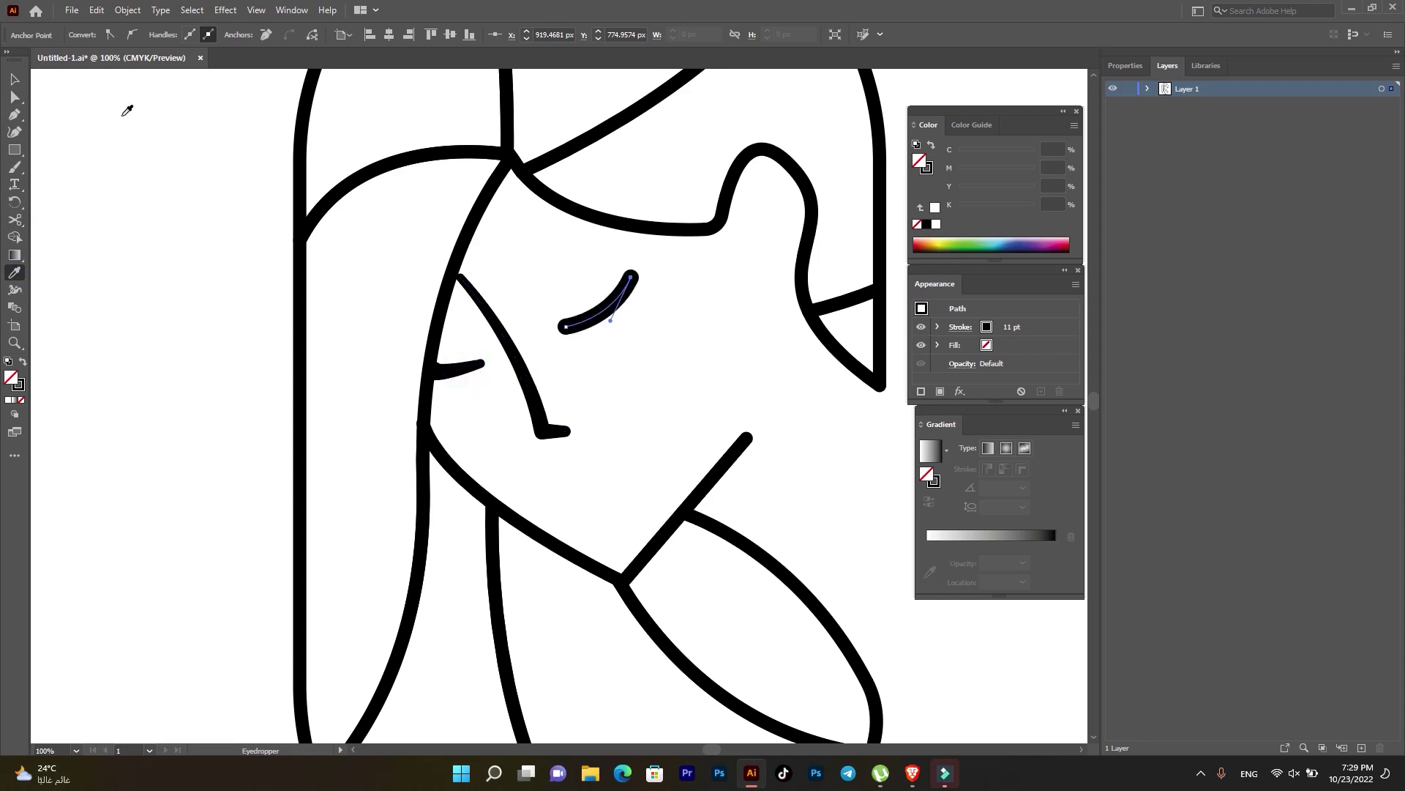
- Narrow the new curve's upper tip to about 6.9 px with the Width tool
left_click(16, 80)
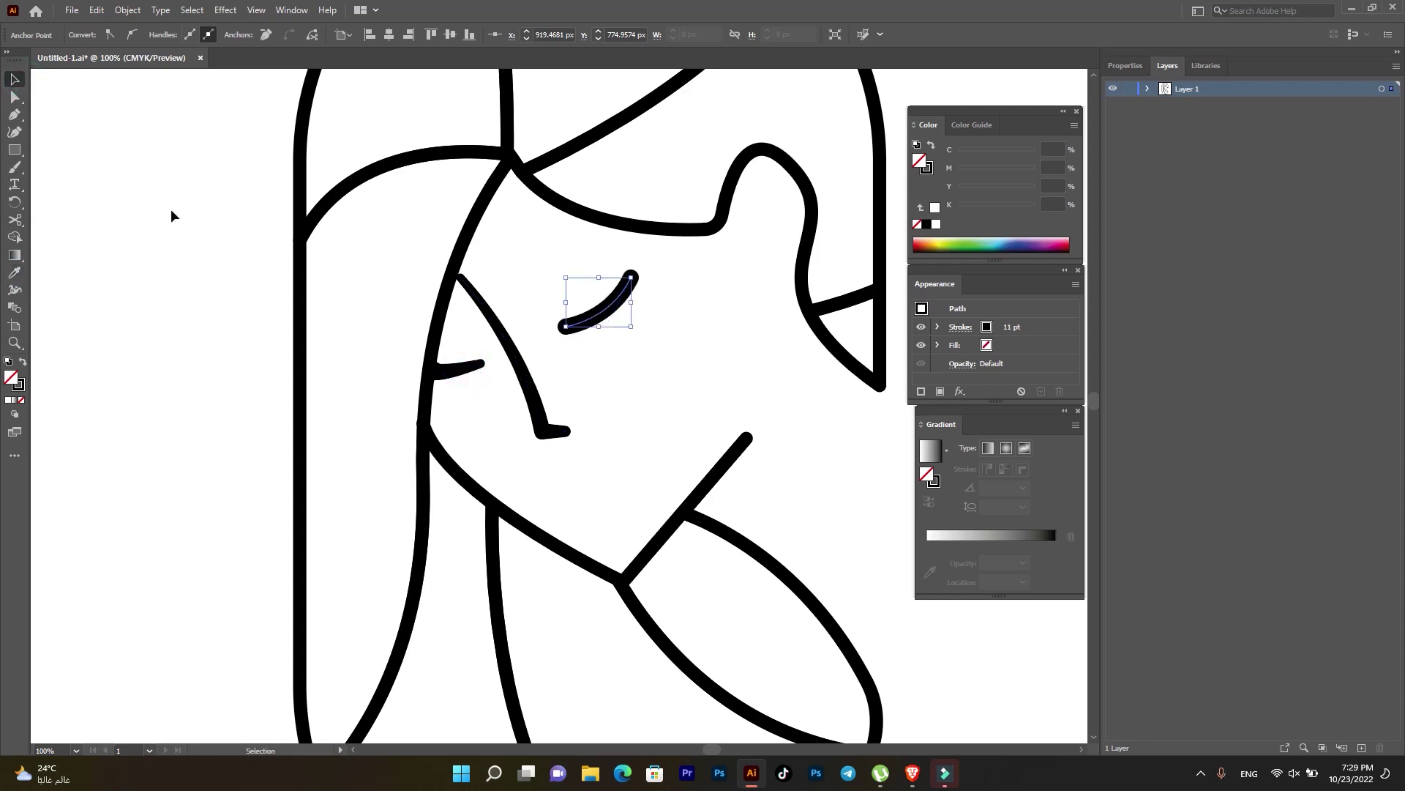
left_click(15, 292)
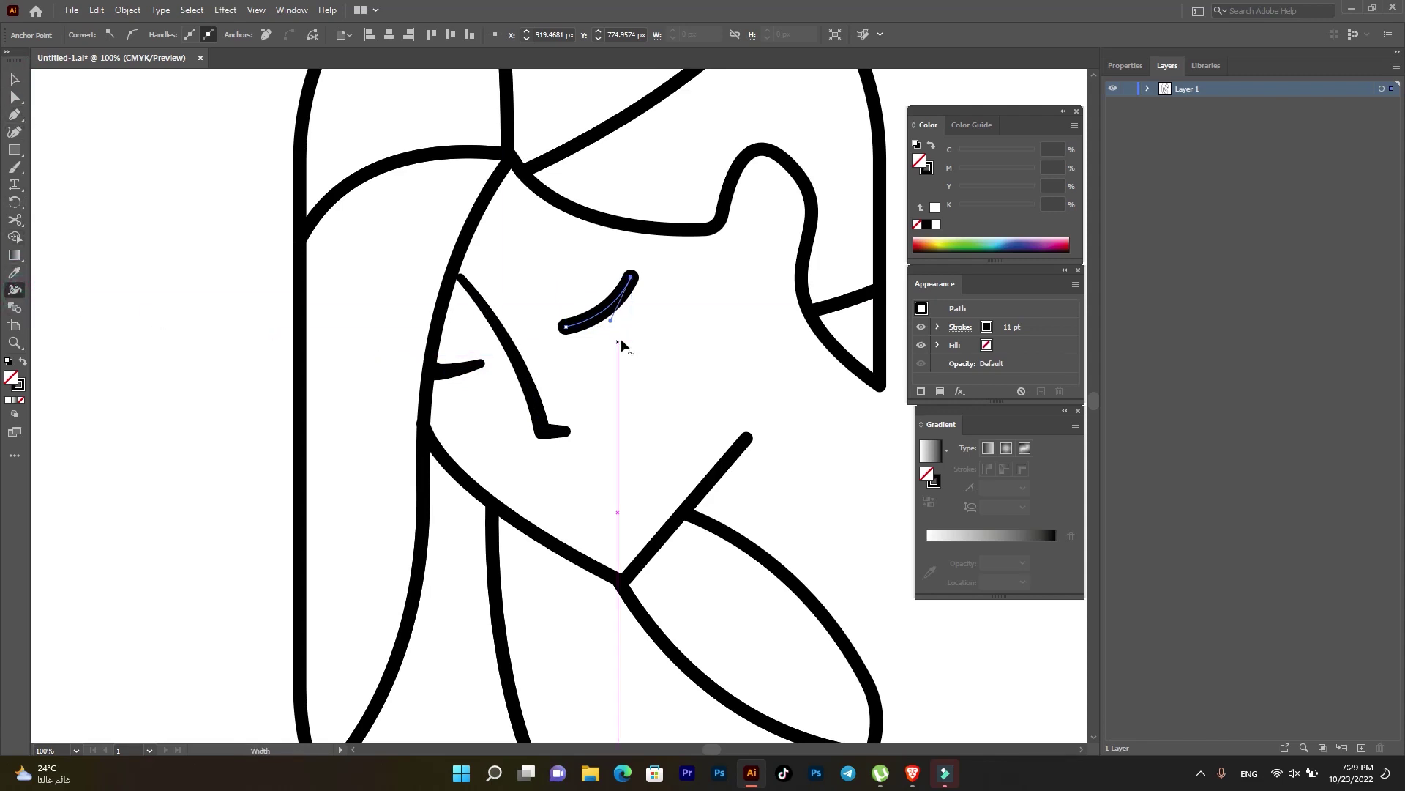
scroll(607, 325, "up", 2, "alt")
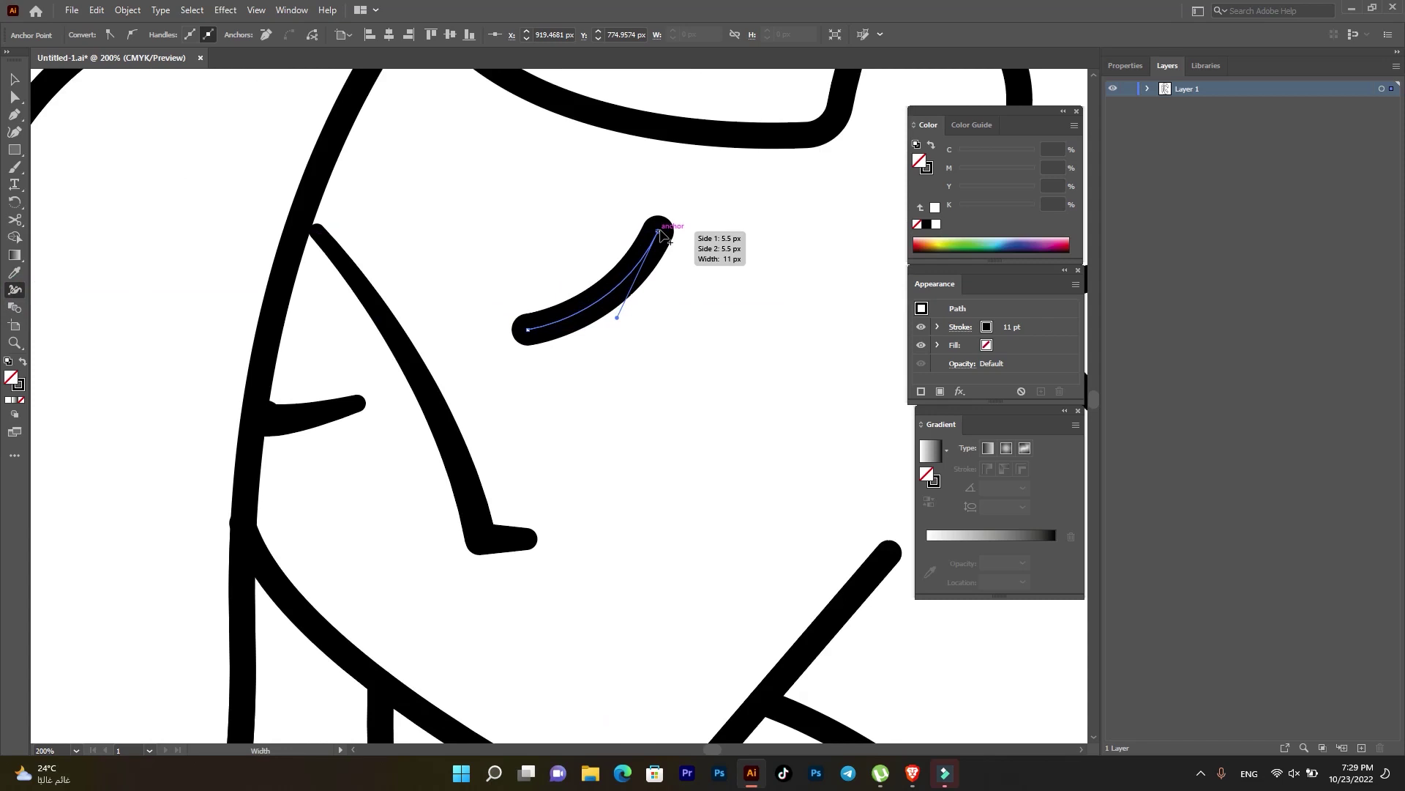
left_click_drag(661, 233, 667, 236)
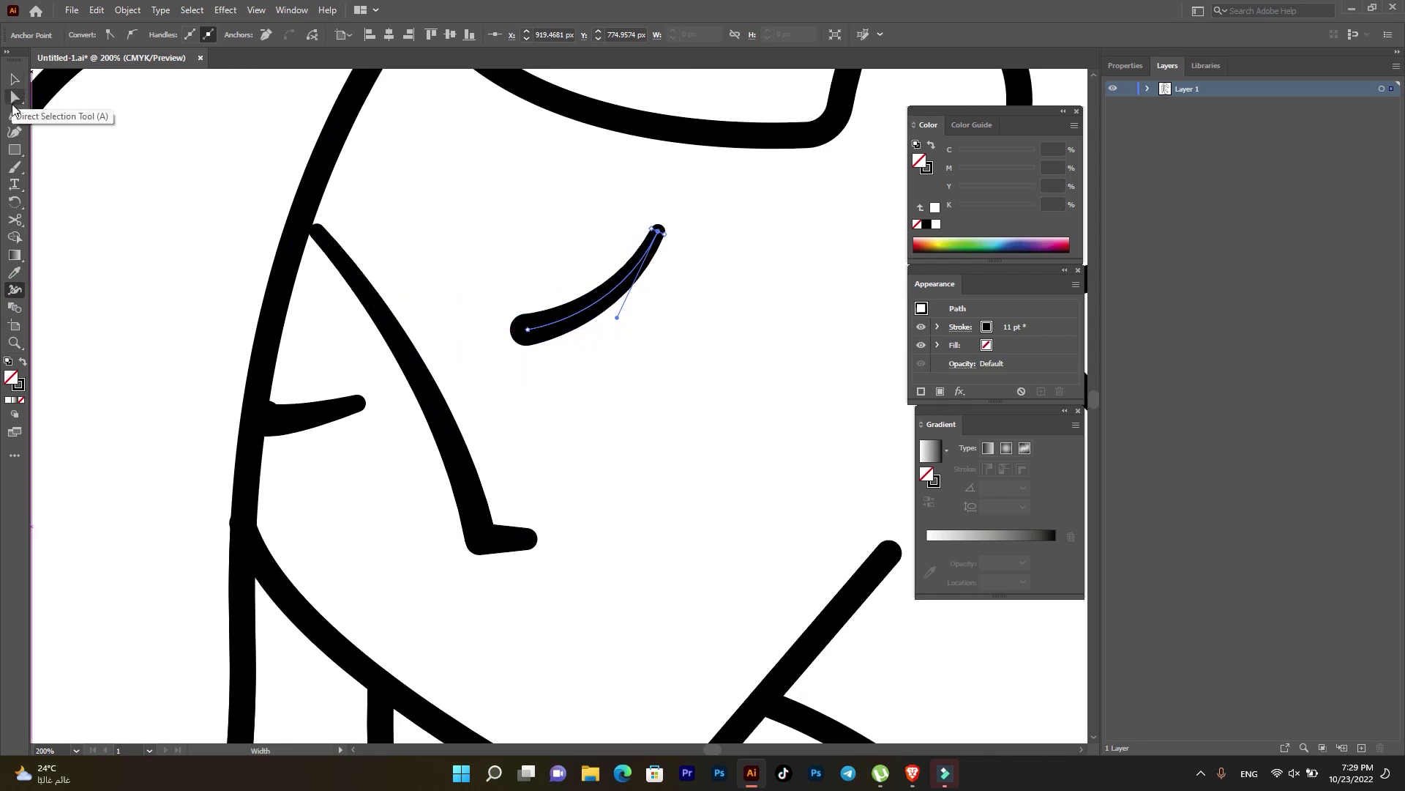
- Draw a two-point lash line at the eye curve's left end with a tapered profile and 4 pt stroke
left_click(15, 115)
left_click(514, 274)
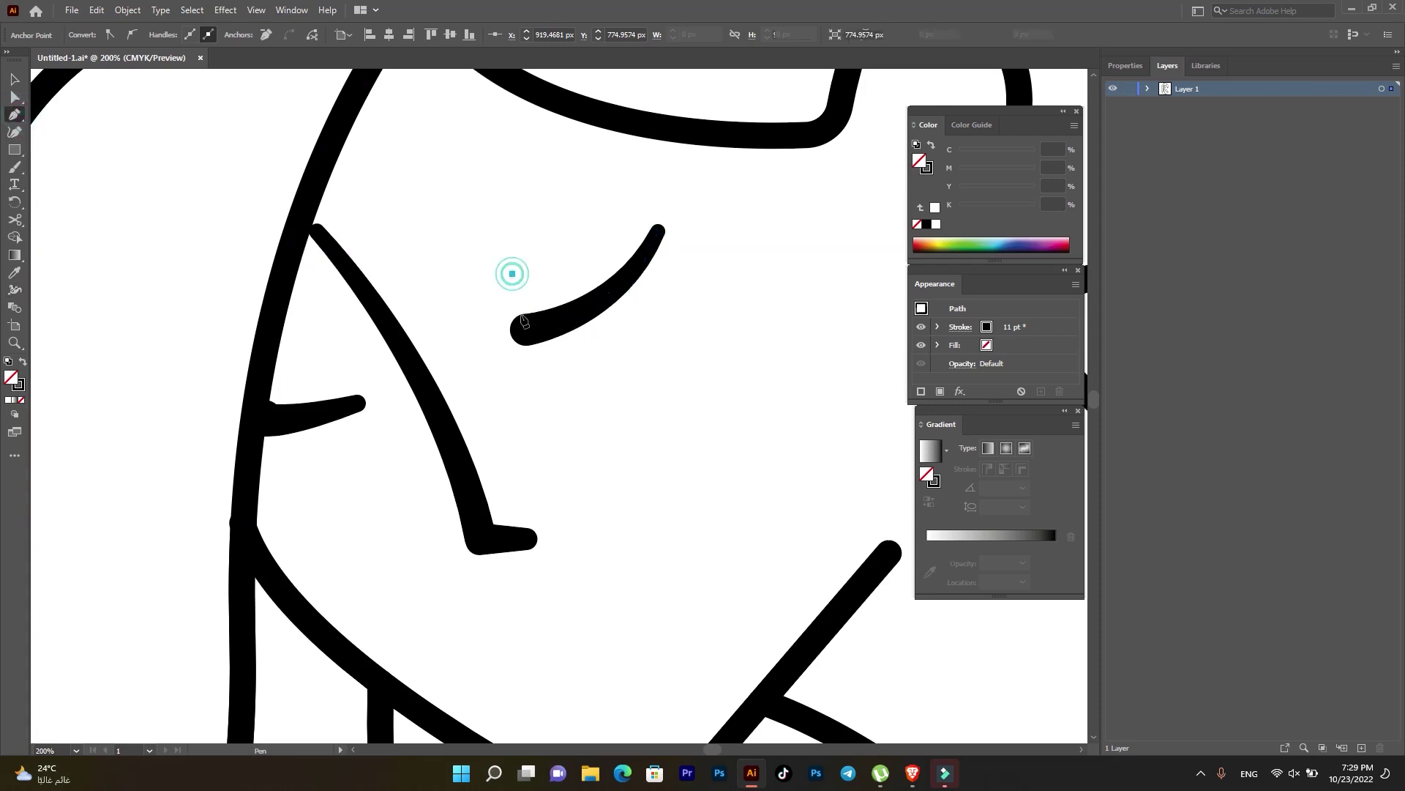
left_click(527, 330)
left_click(15, 78)
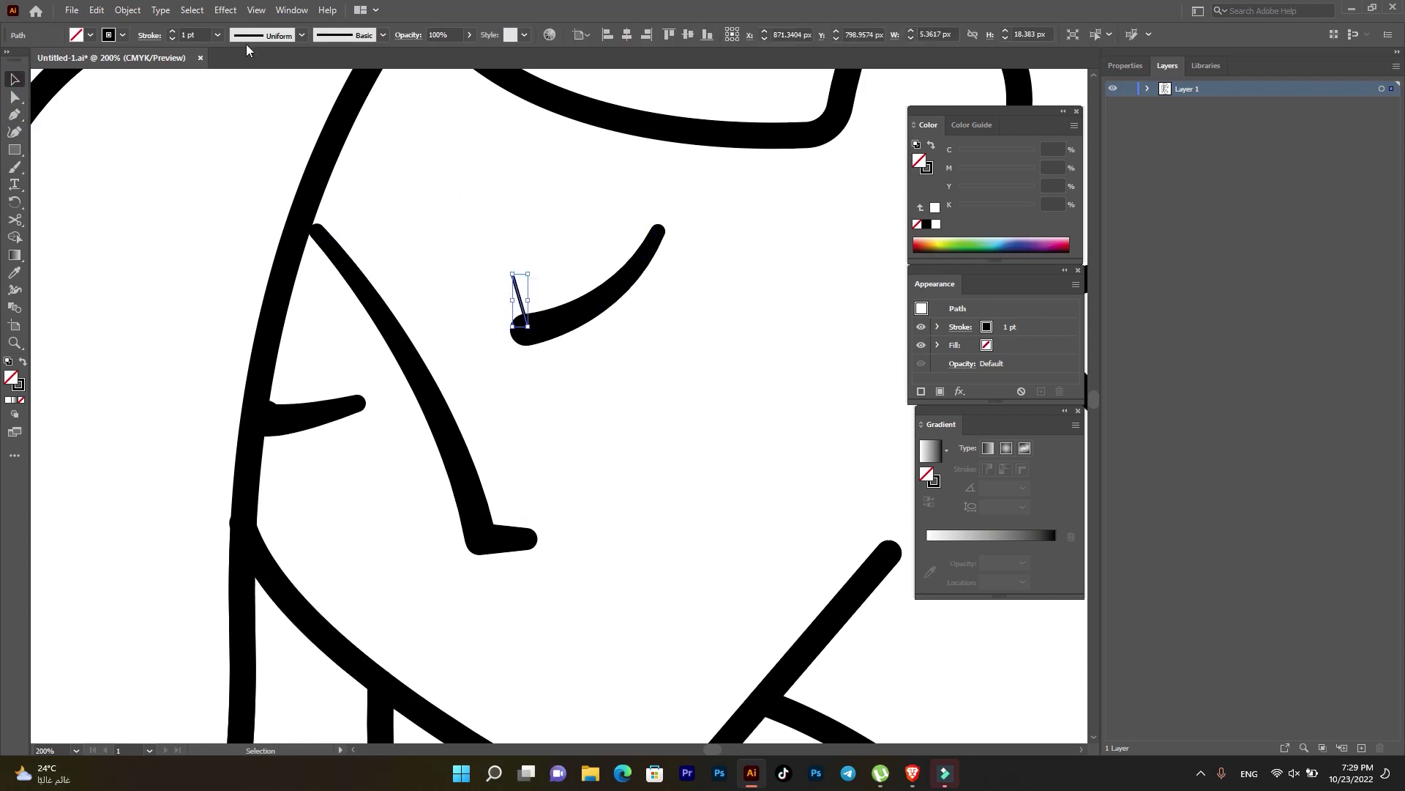
left_click(253, 35)
left_click(260, 173)
left_click(171, 32)
left_click(171, 32)
left_click(506, 133)
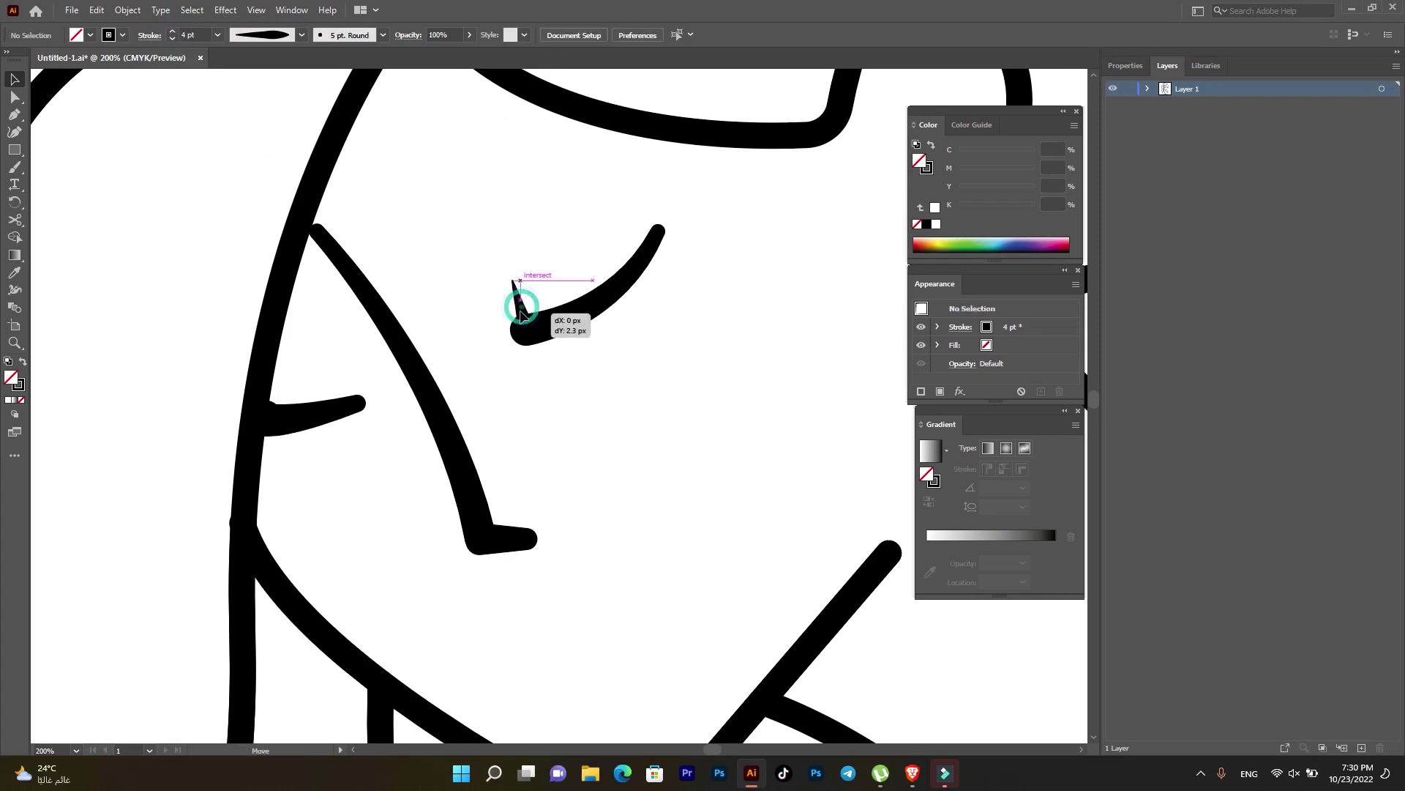
left_click(554, 327)
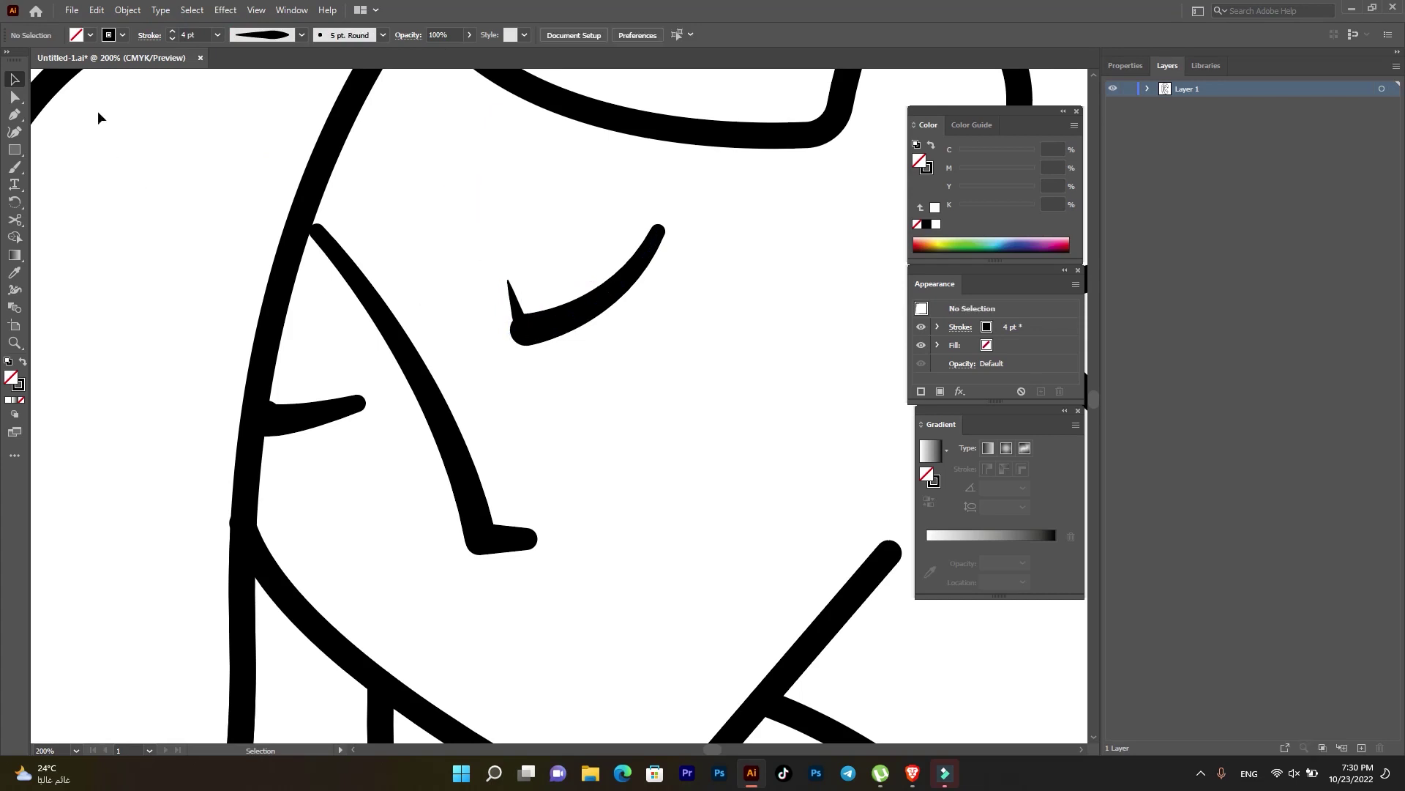
left_click(14, 115)
- Draw a short line rightward from the eye curve's right tip with the 4 pt lash stroke
left_click(652, 243)
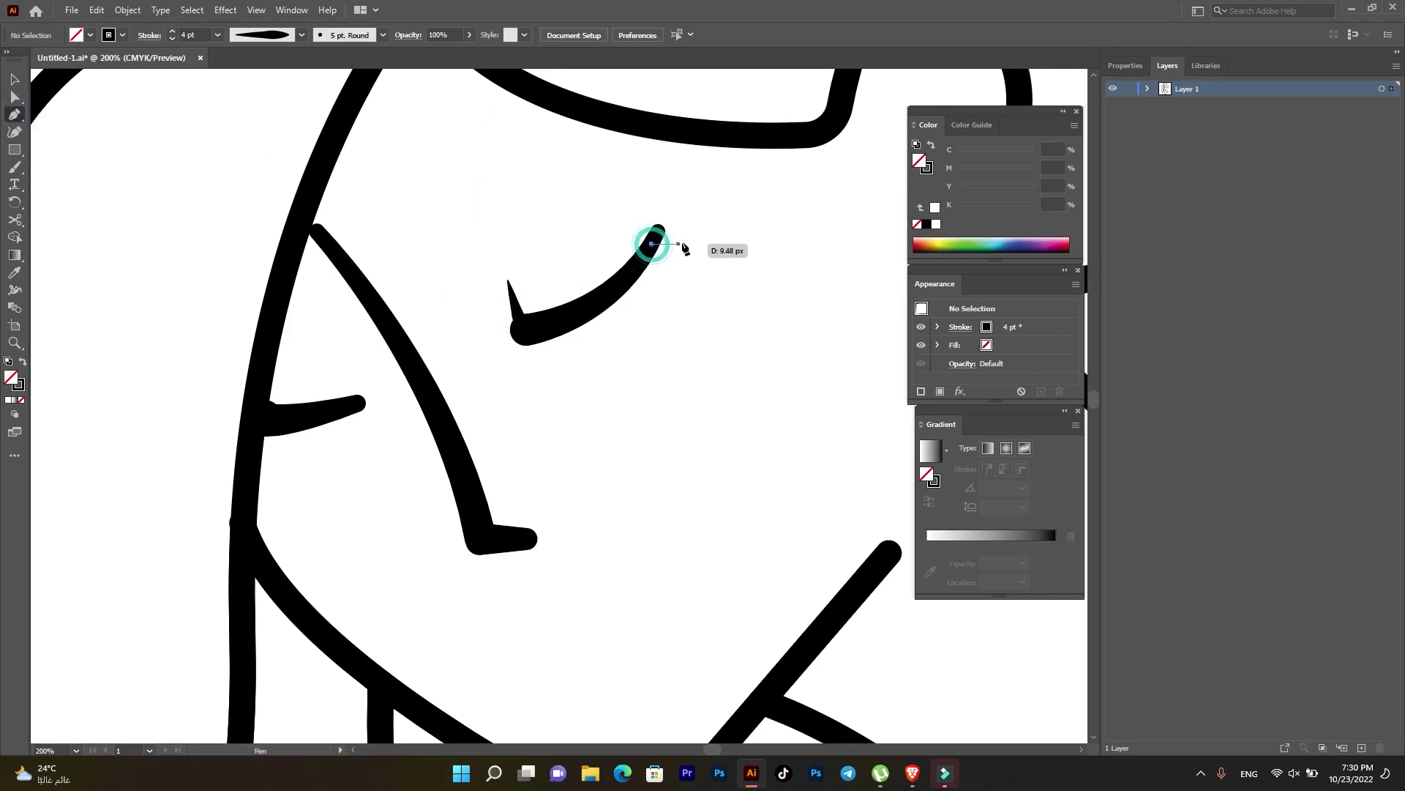
left_click(711, 232)
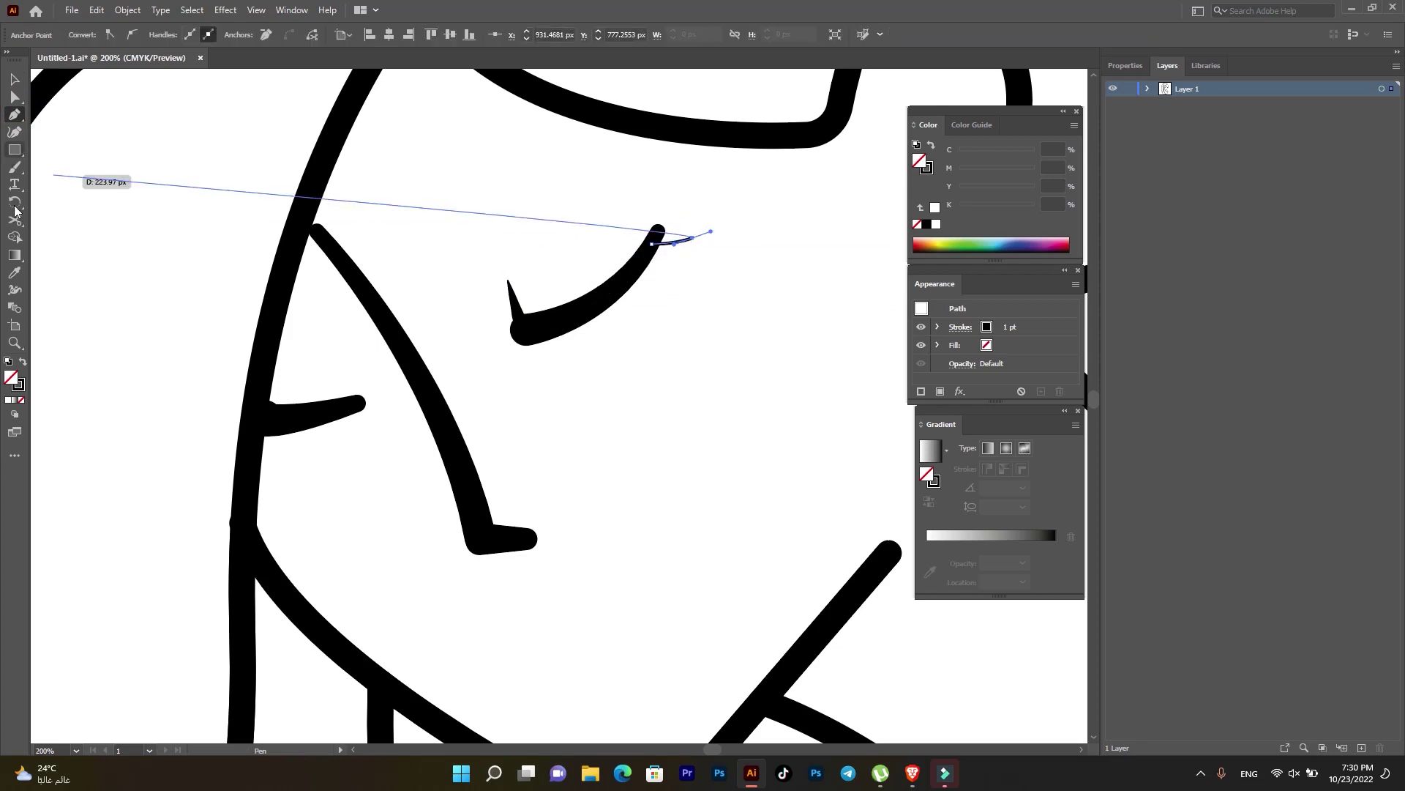
left_click(14, 272)
left_click(516, 301)
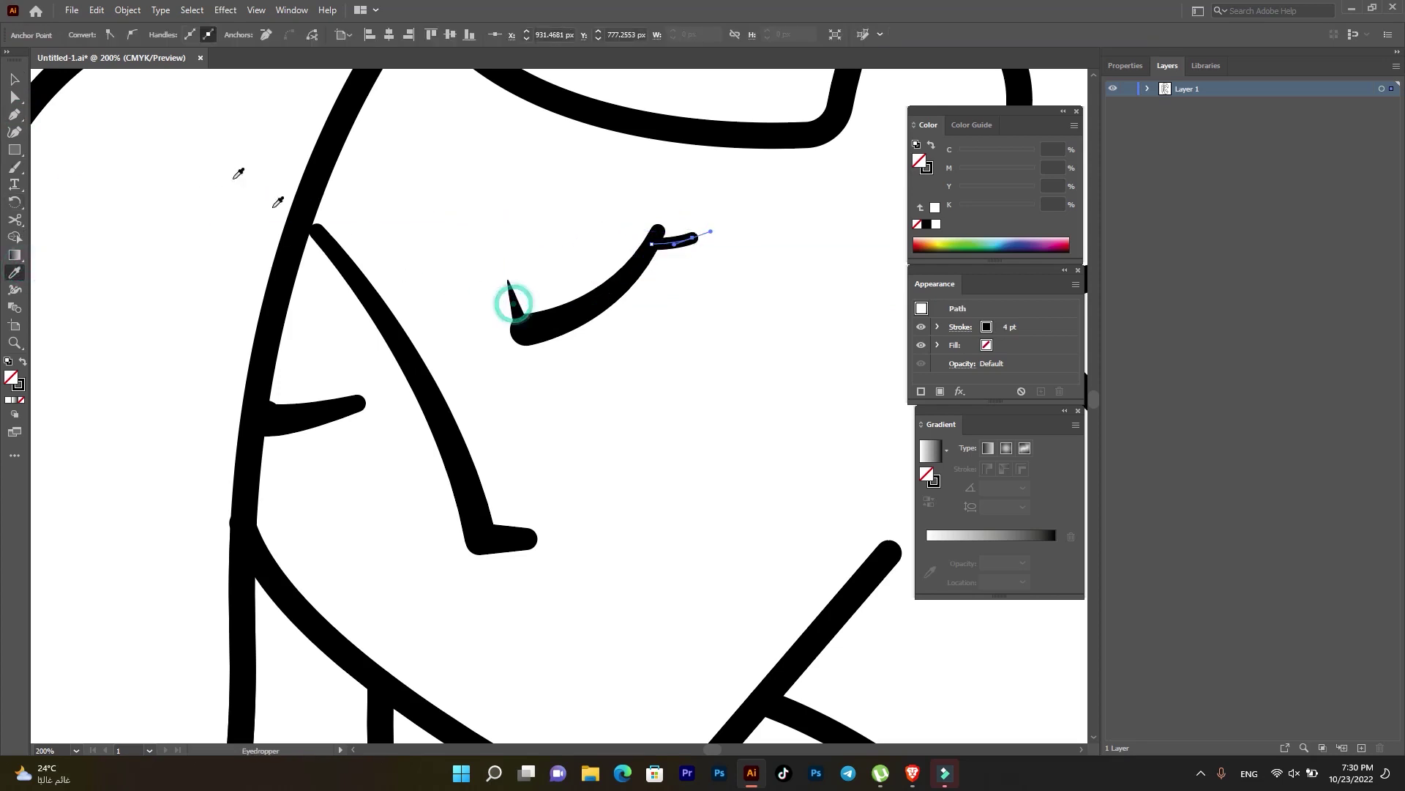
- Give the new lash the tapered width profile and a 3 pt stroke weight
left_click(15, 79)
left_click(495, 219)
left_click(670, 235)
left_click(264, 37)
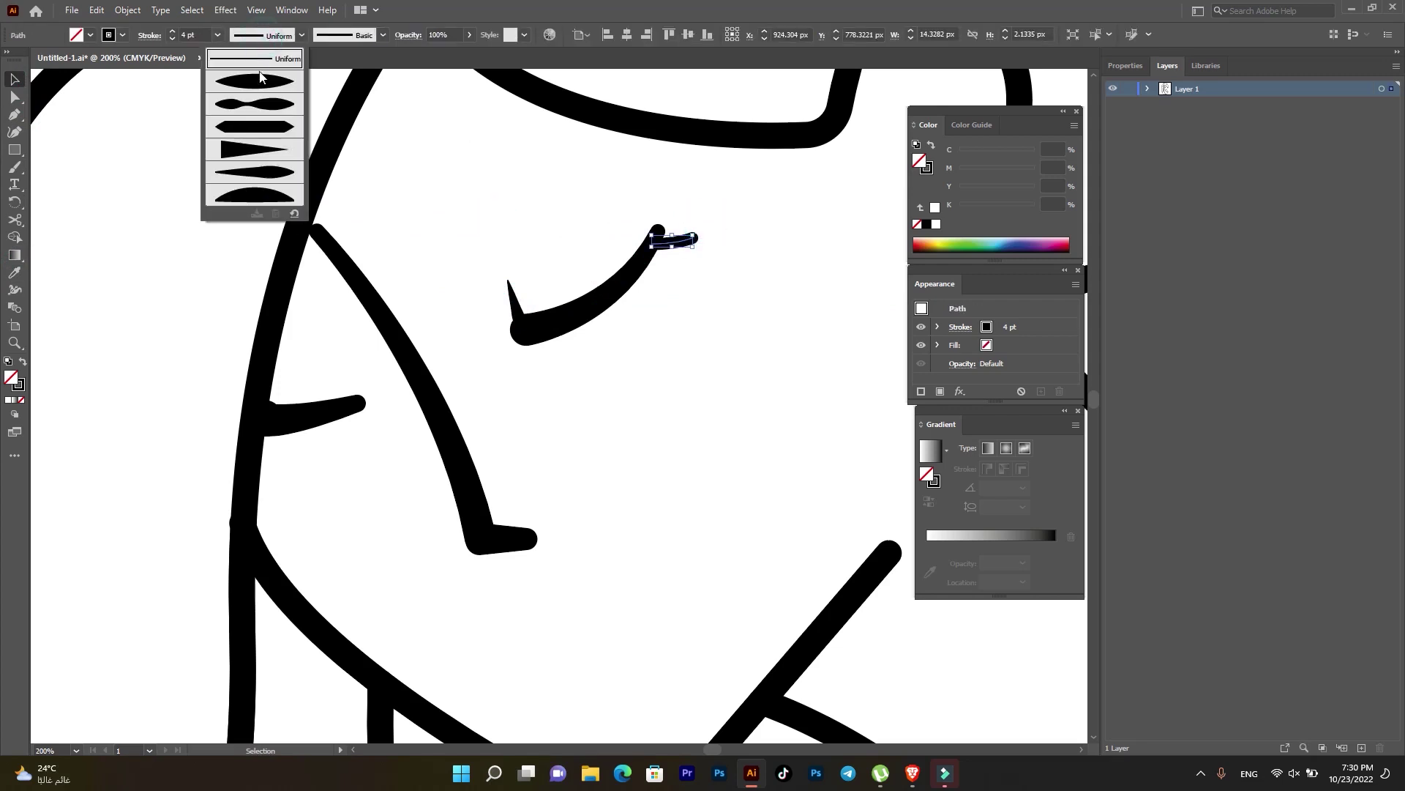
left_click(261, 173)
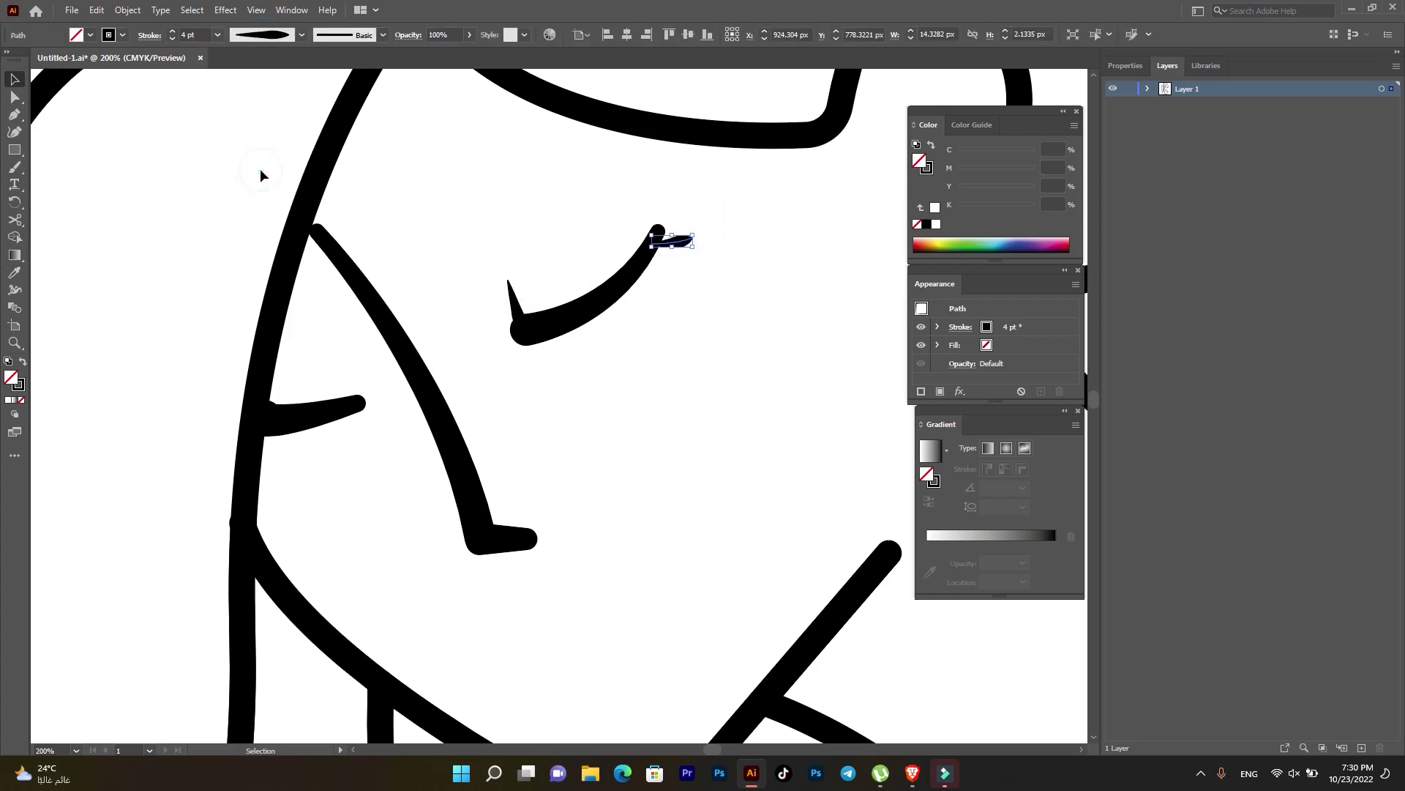
left_click(149, 35)
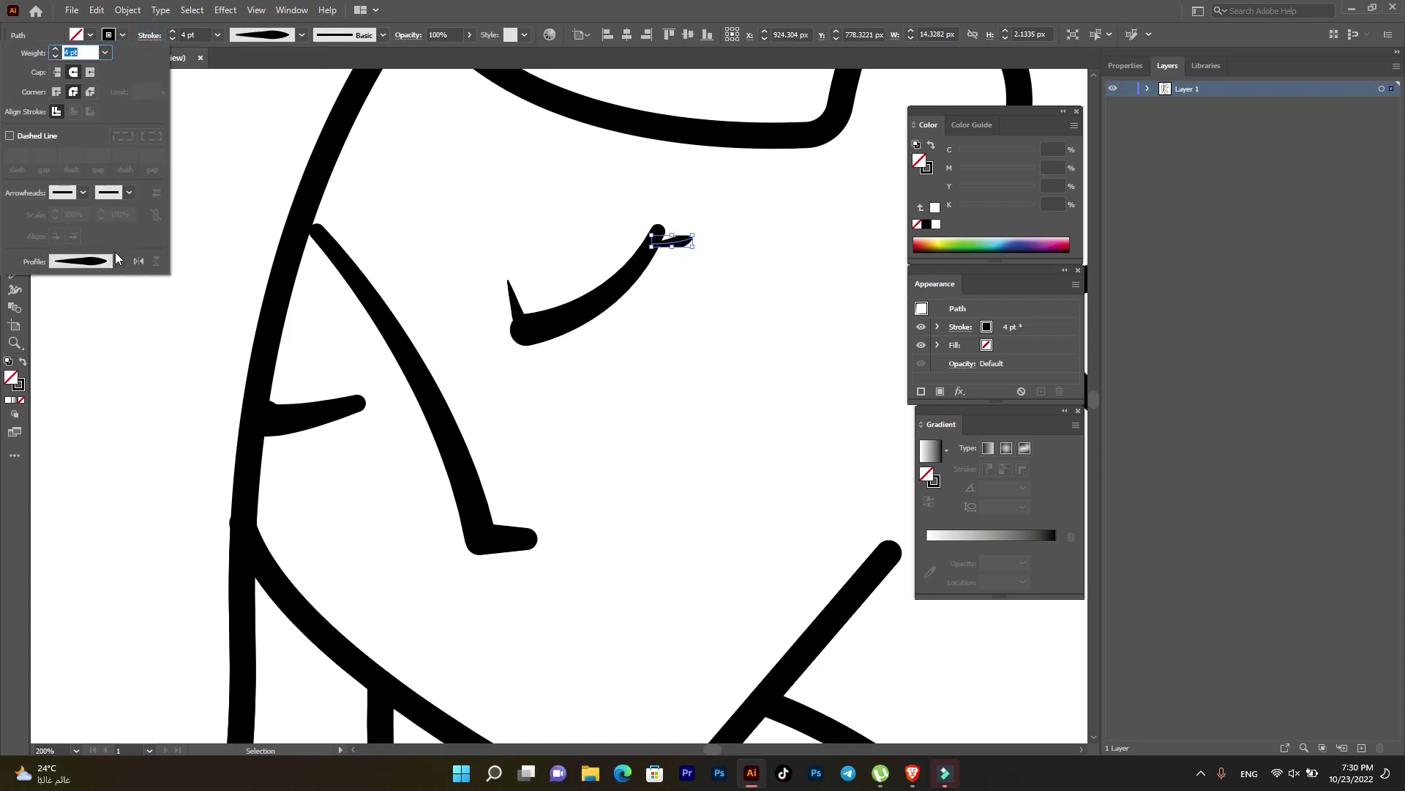
left_click(527, 27)
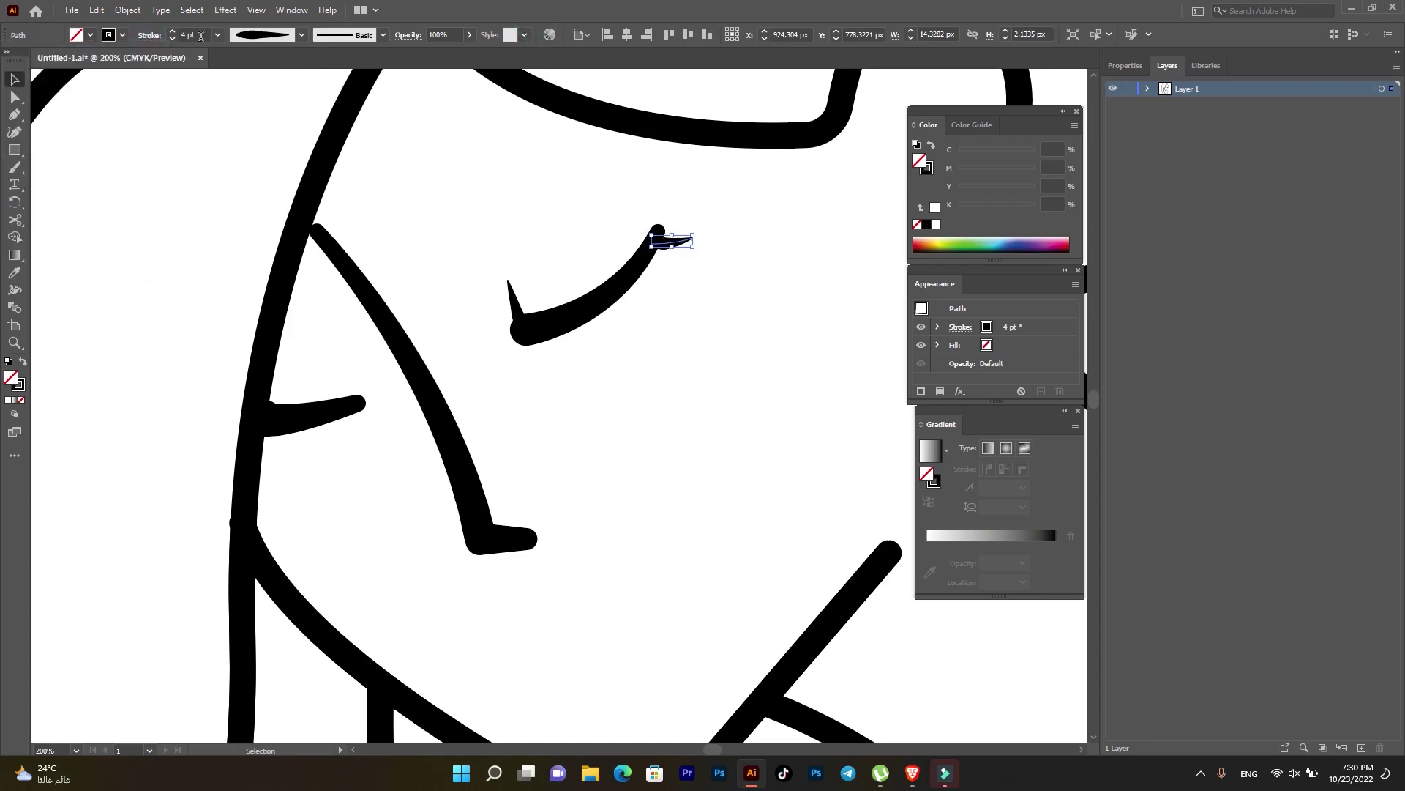
left_click(171, 39)
left_click(547, 290)
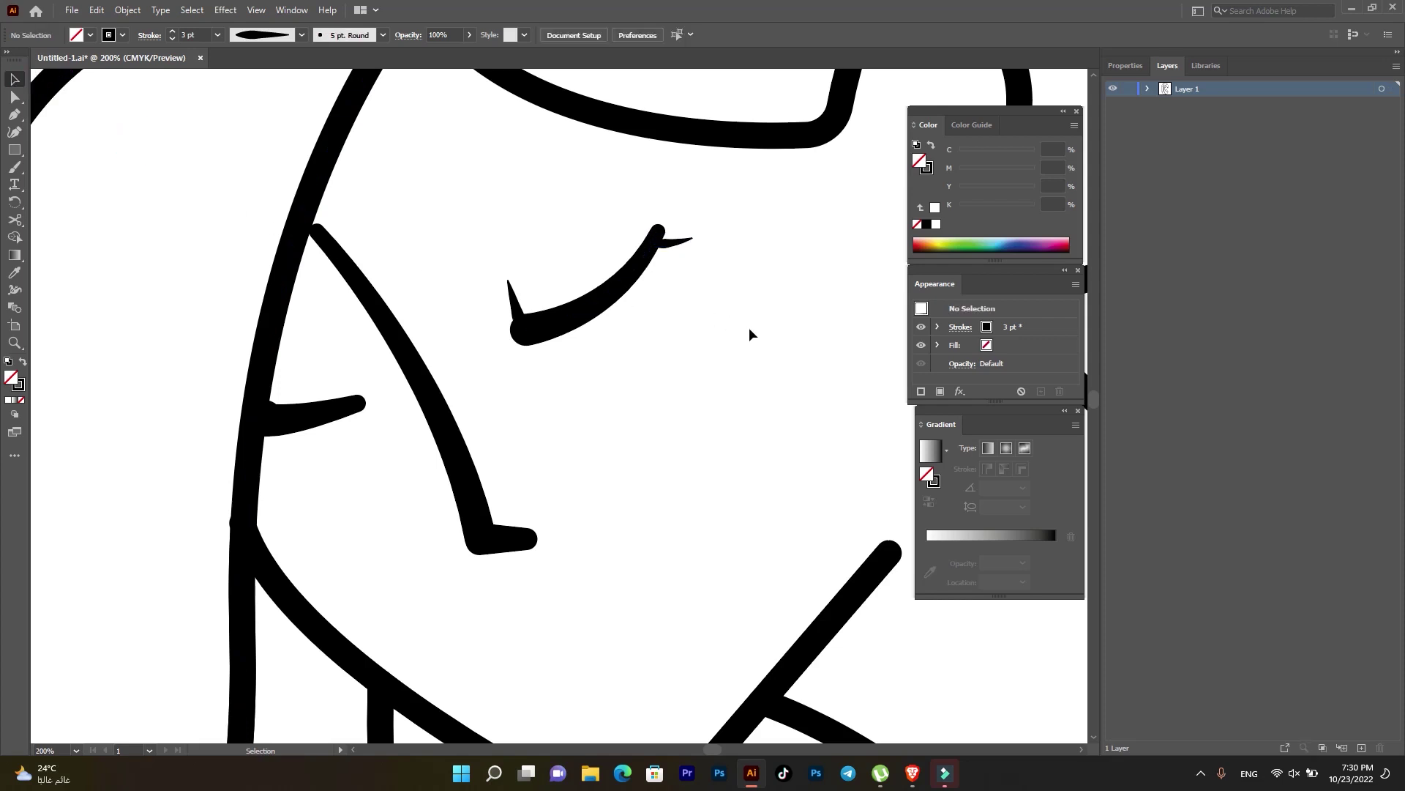
- Nudge the right lash into place and shift the left lash slightly right
scroll(759, 241, "up", 3)
left_click_drag(563, 228, 551, 231)
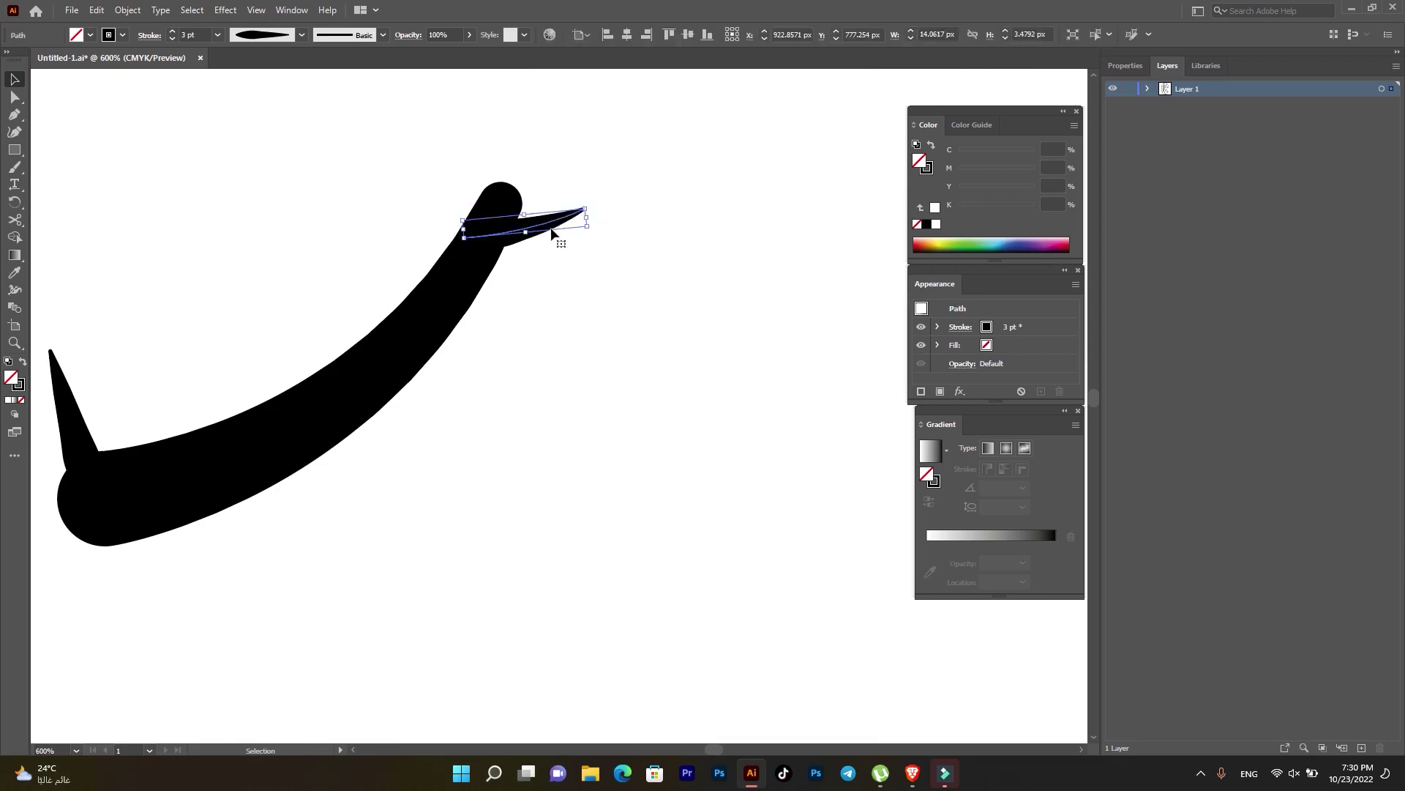
left_click(616, 257)
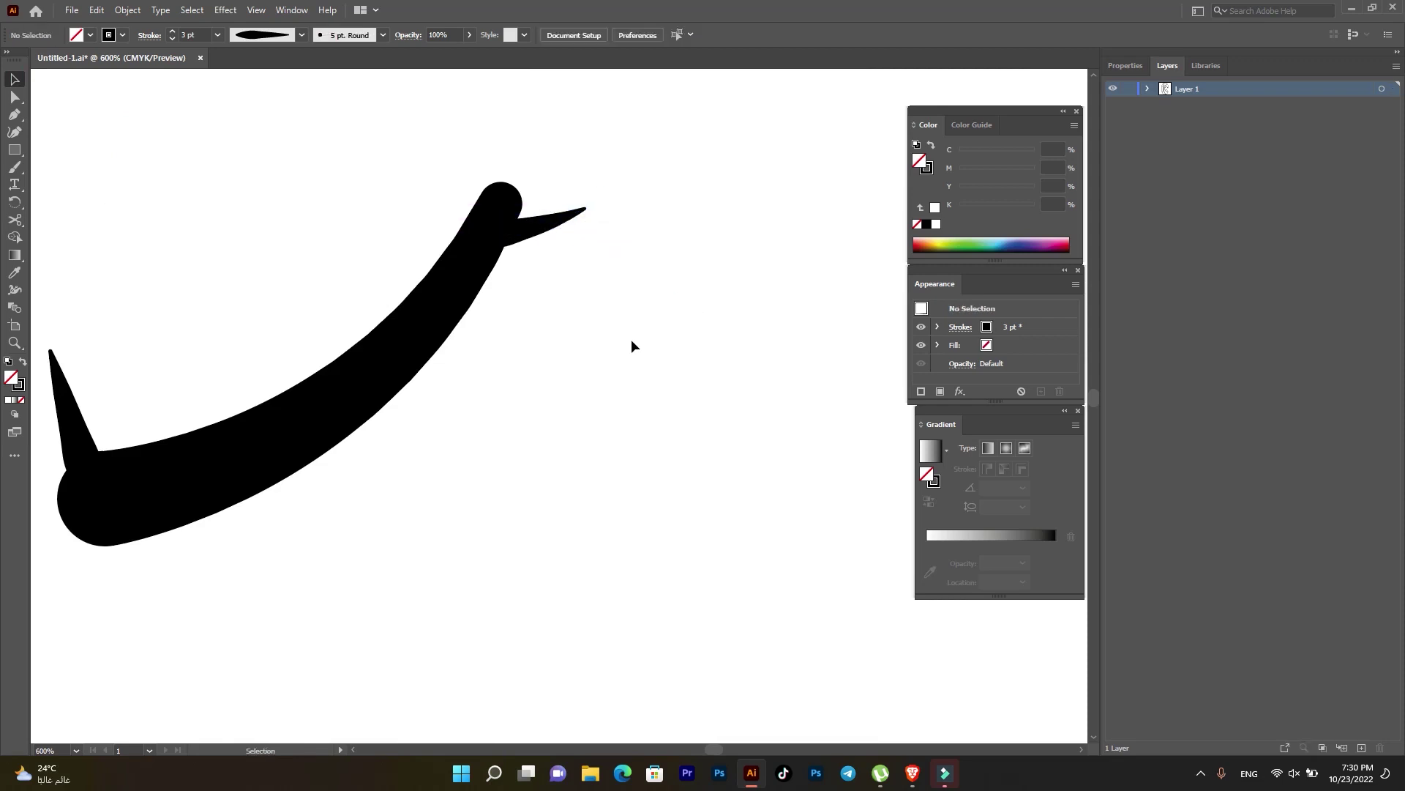
left_click_drag(92, 438, 109, 437)
left_click(201, 347)
- Pen-draw a new brow curve rising up to the brow outline
scroll(422, 379, "down", 2)
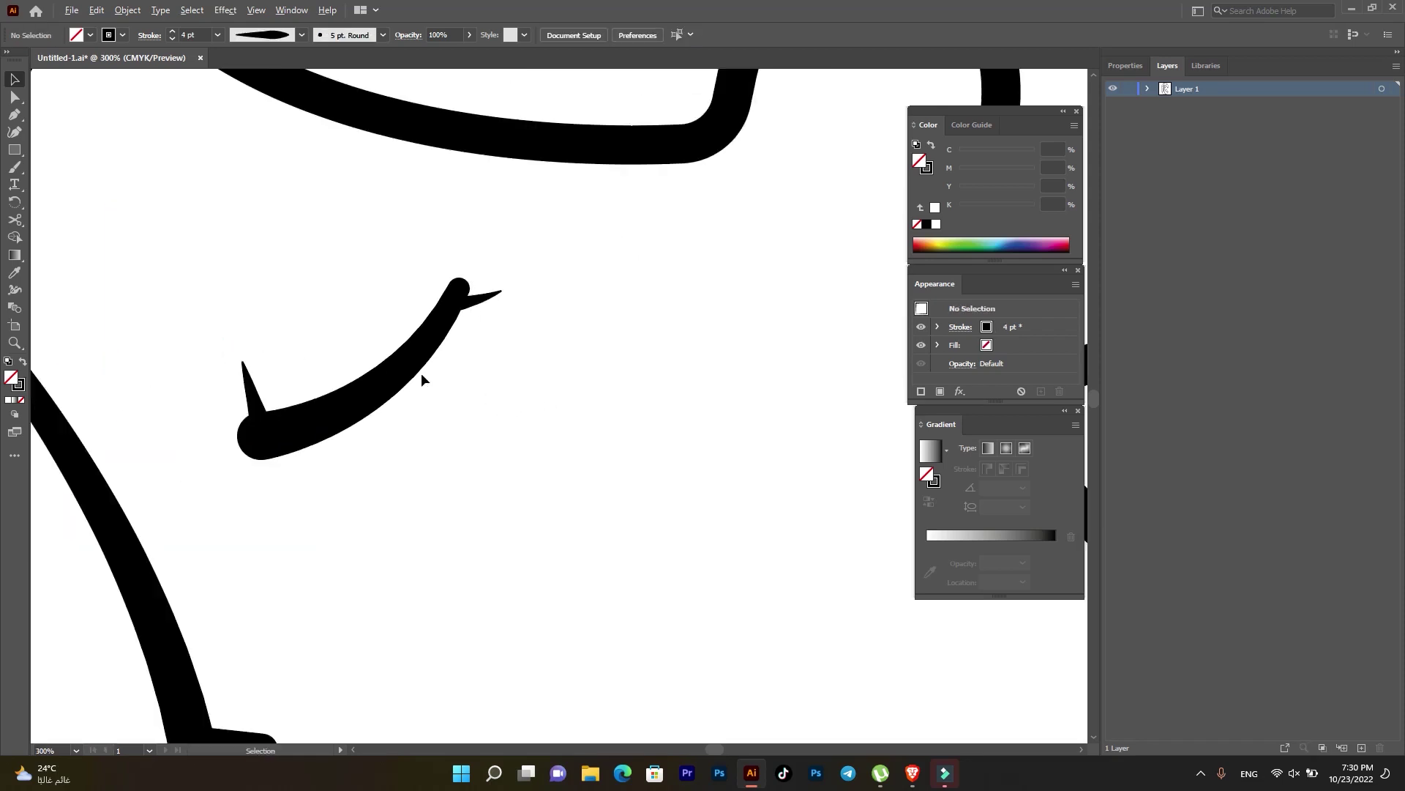
scroll(422, 378, "down", 1)
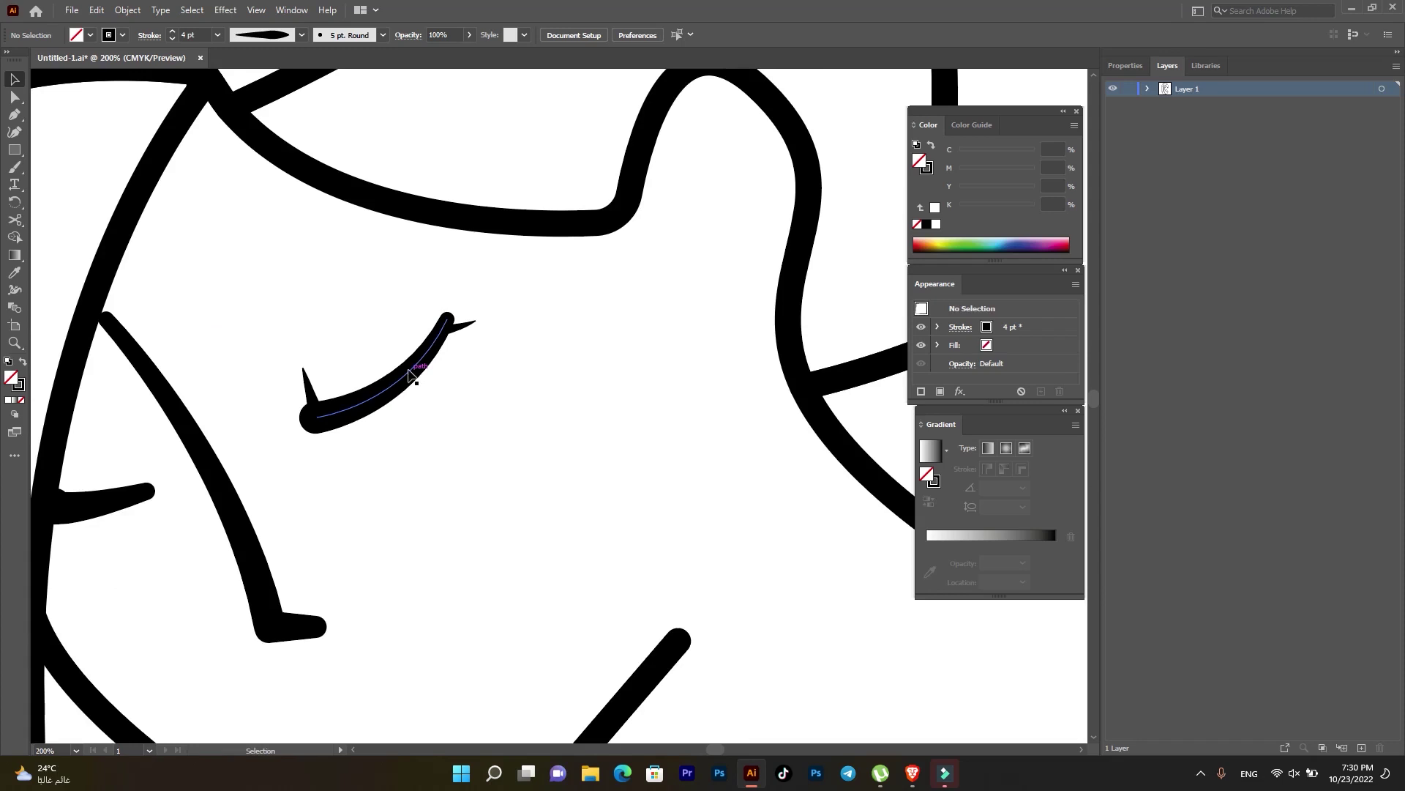
scroll(408, 375, "up", 1)
scroll(408, 374, "up", 2)
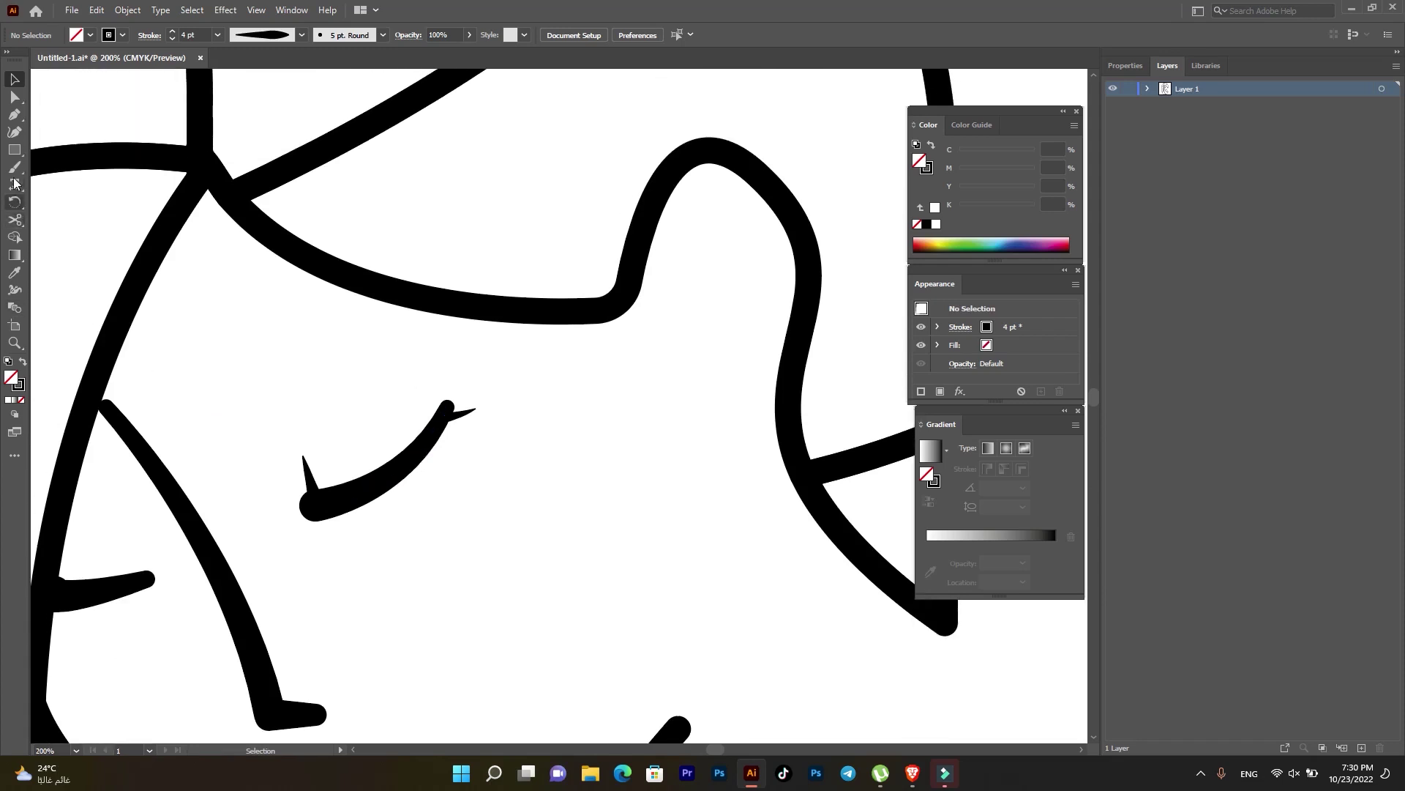
left_click(13, 115)
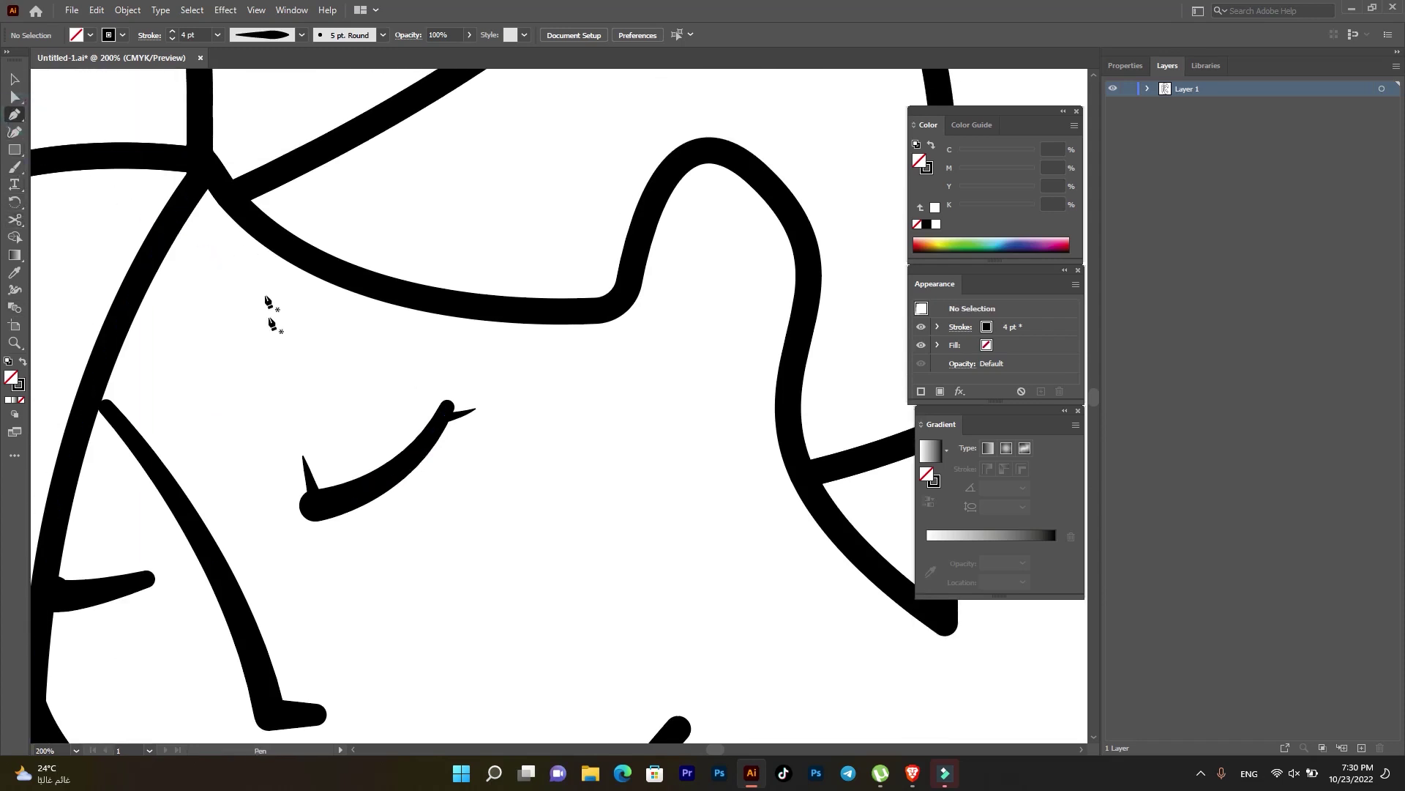
left_click(265, 366)
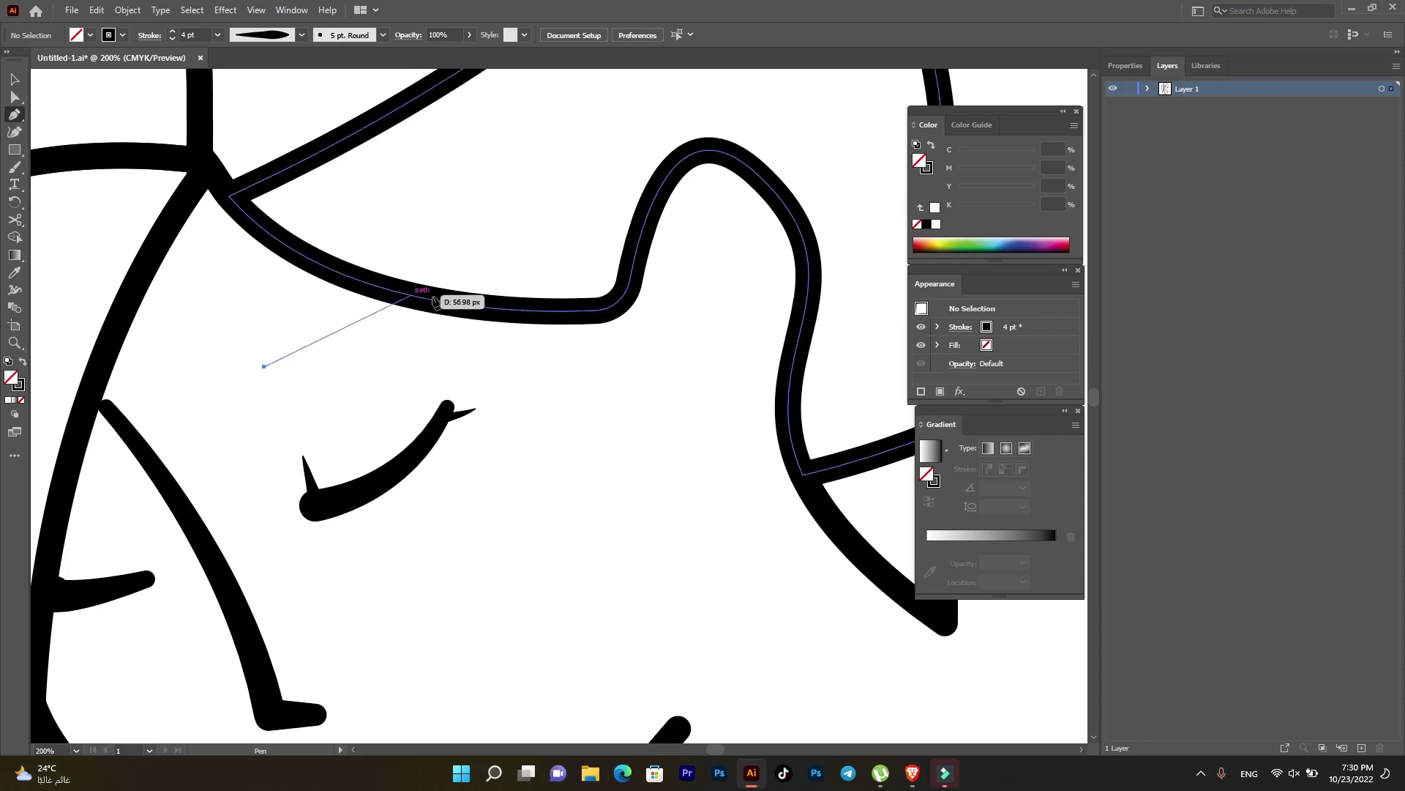
left_click_drag(435, 297, 562, 295)
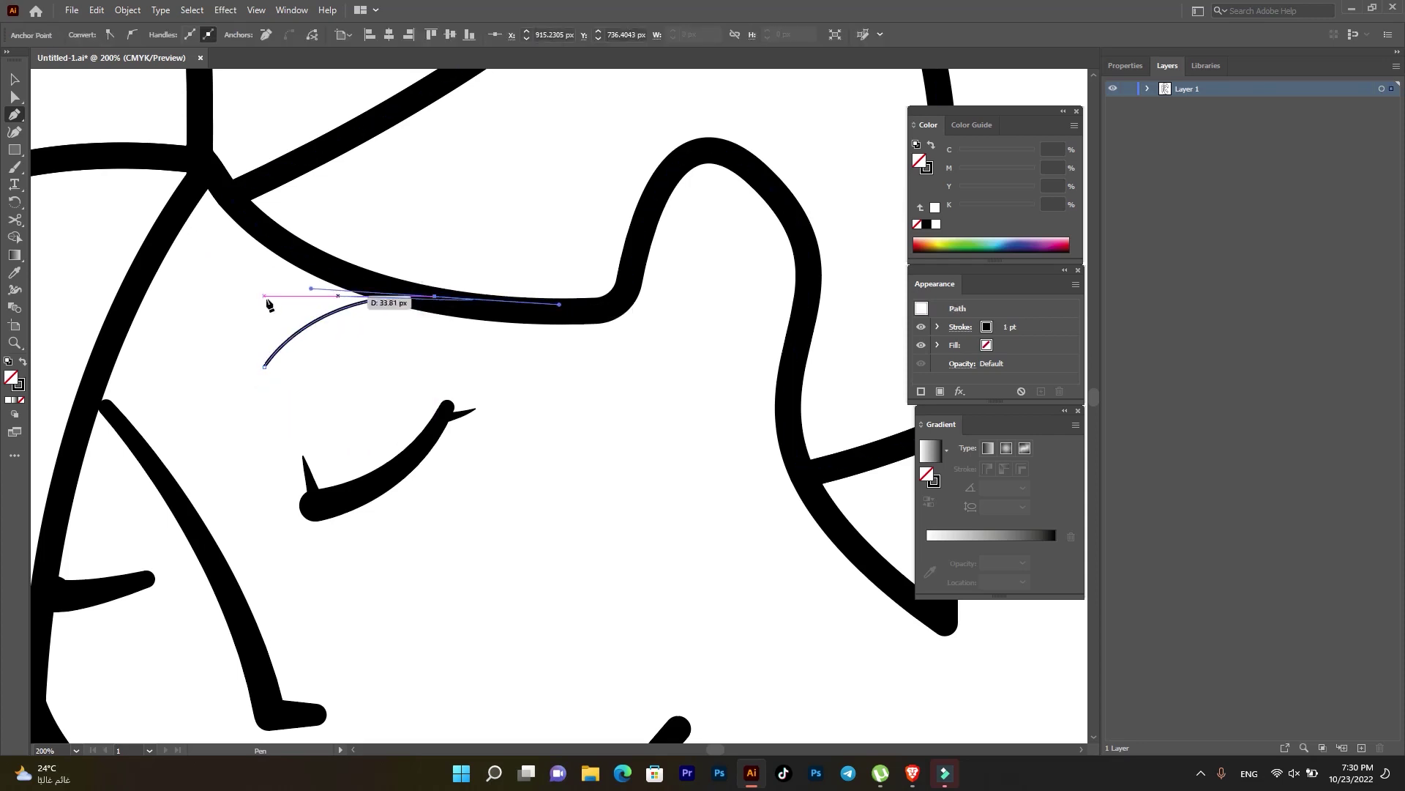
- Give the brow curve the thick 11 pt stroke and taper its lower end to a point
left_click(16, 78)
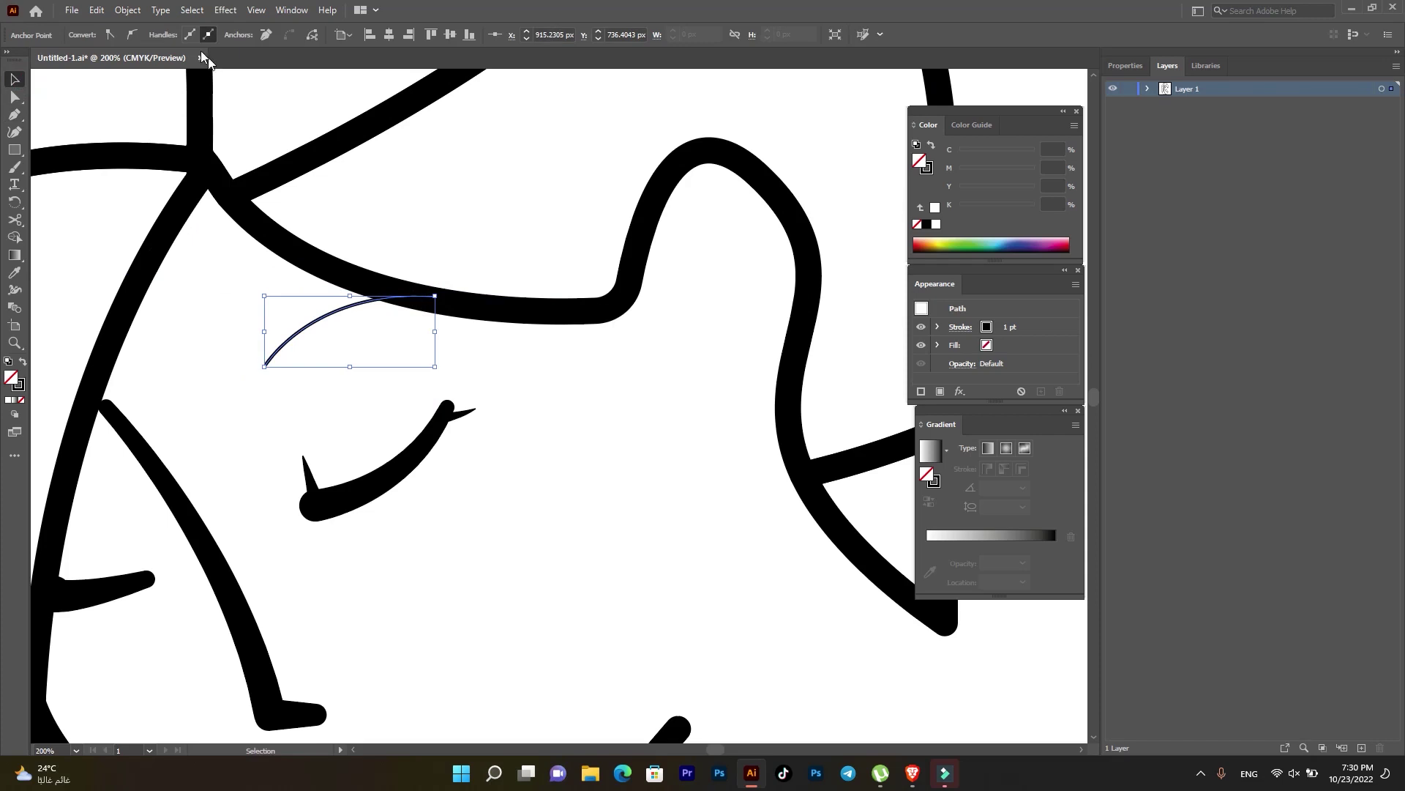
left_click(163, 352)
left_click(268, 360)
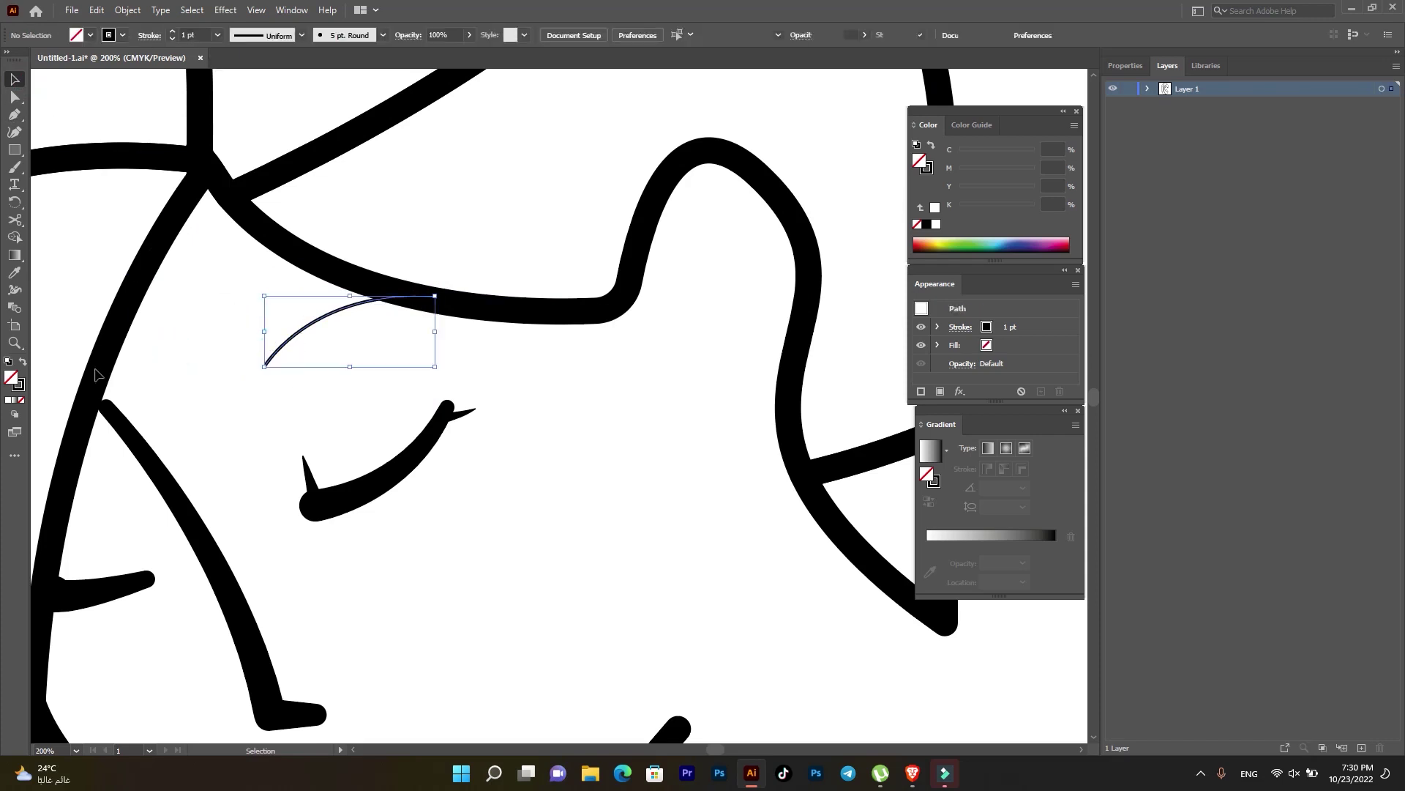
left_click(13, 277)
left_click(133, 583)
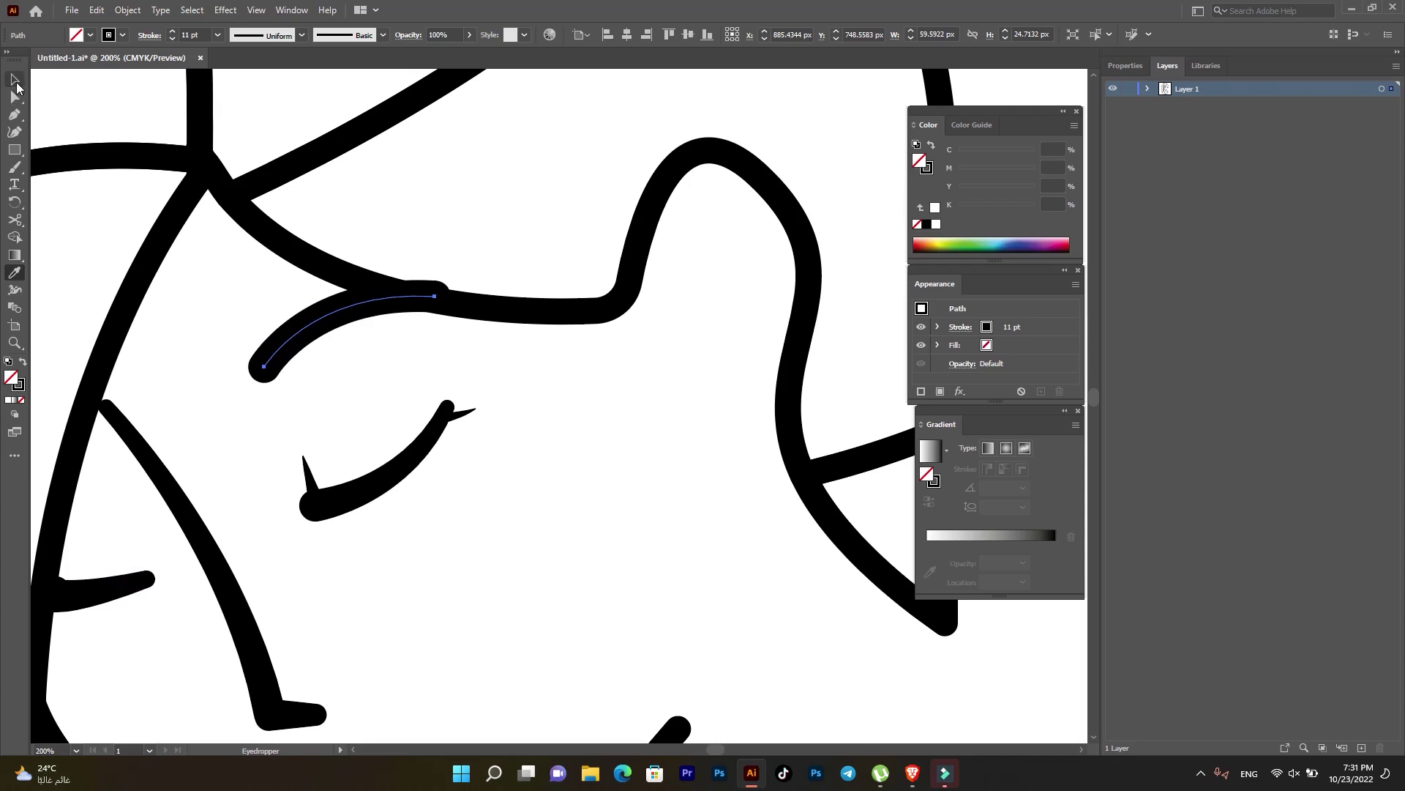
left_click(14, 79)
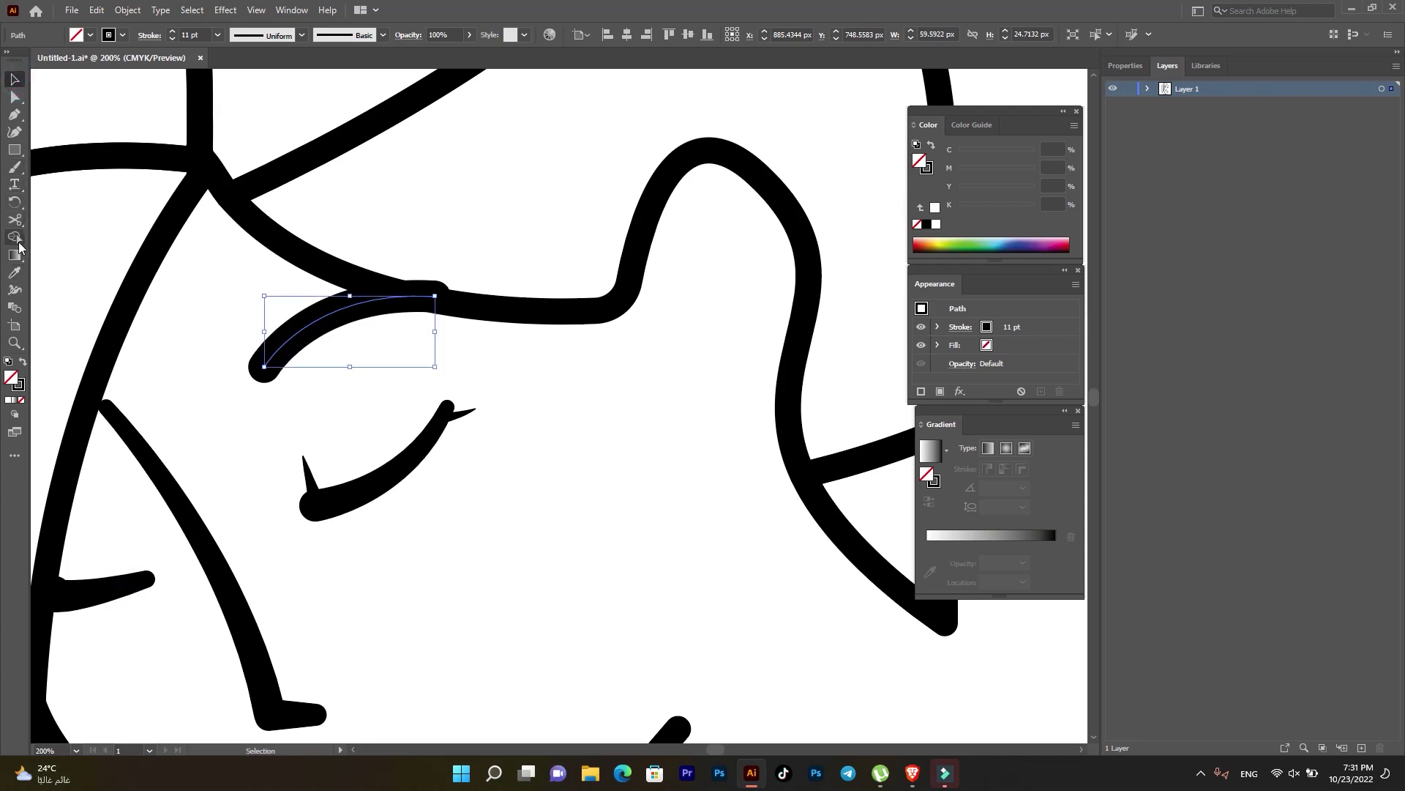
left_click(15, 289)
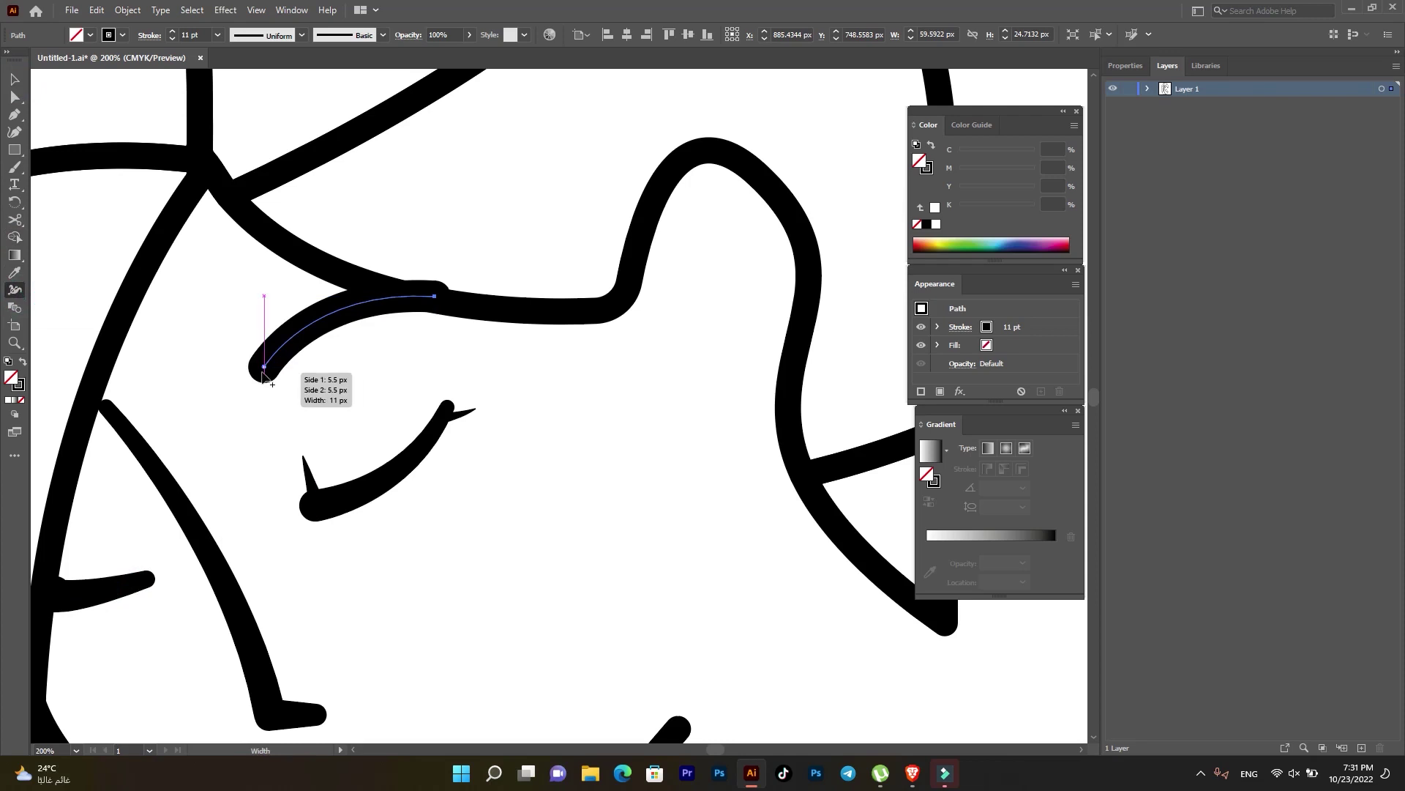
left_click_drag(265, 370, 270, 371)
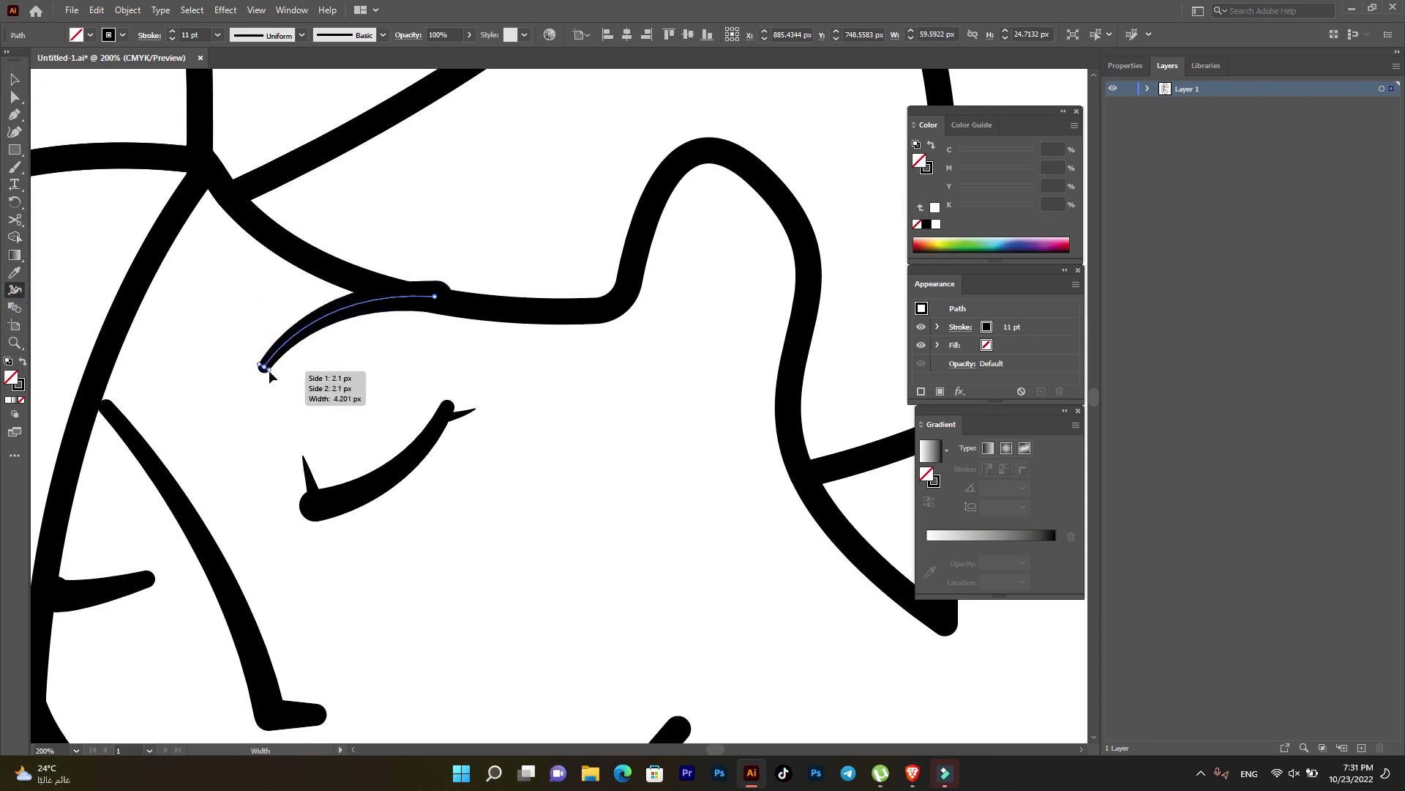
left_click(15, 79)
- Move the eyebrow slightly left and down and tilt it a little counterclockwise
left_click(235, 308)
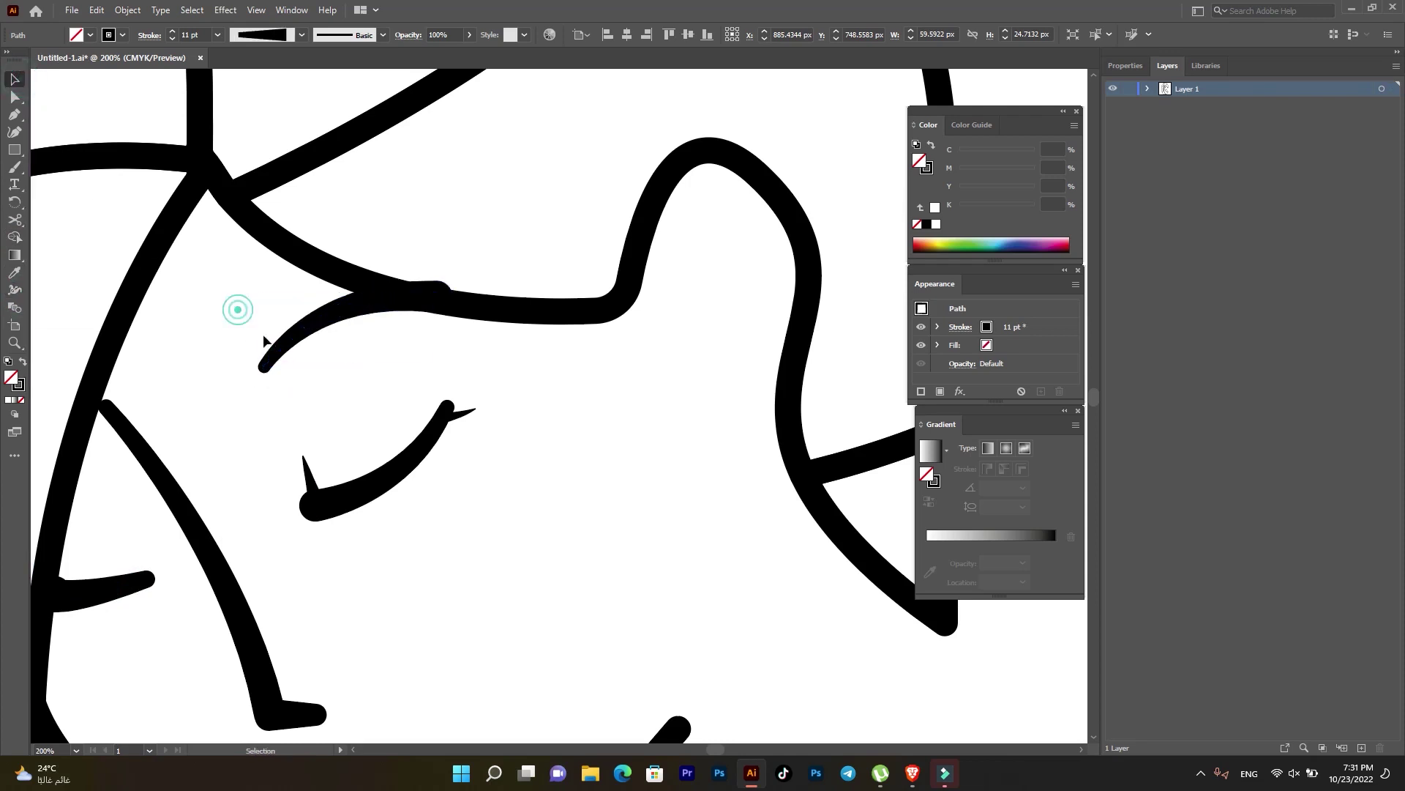
left_click_drag(337, 316, 320, 322)
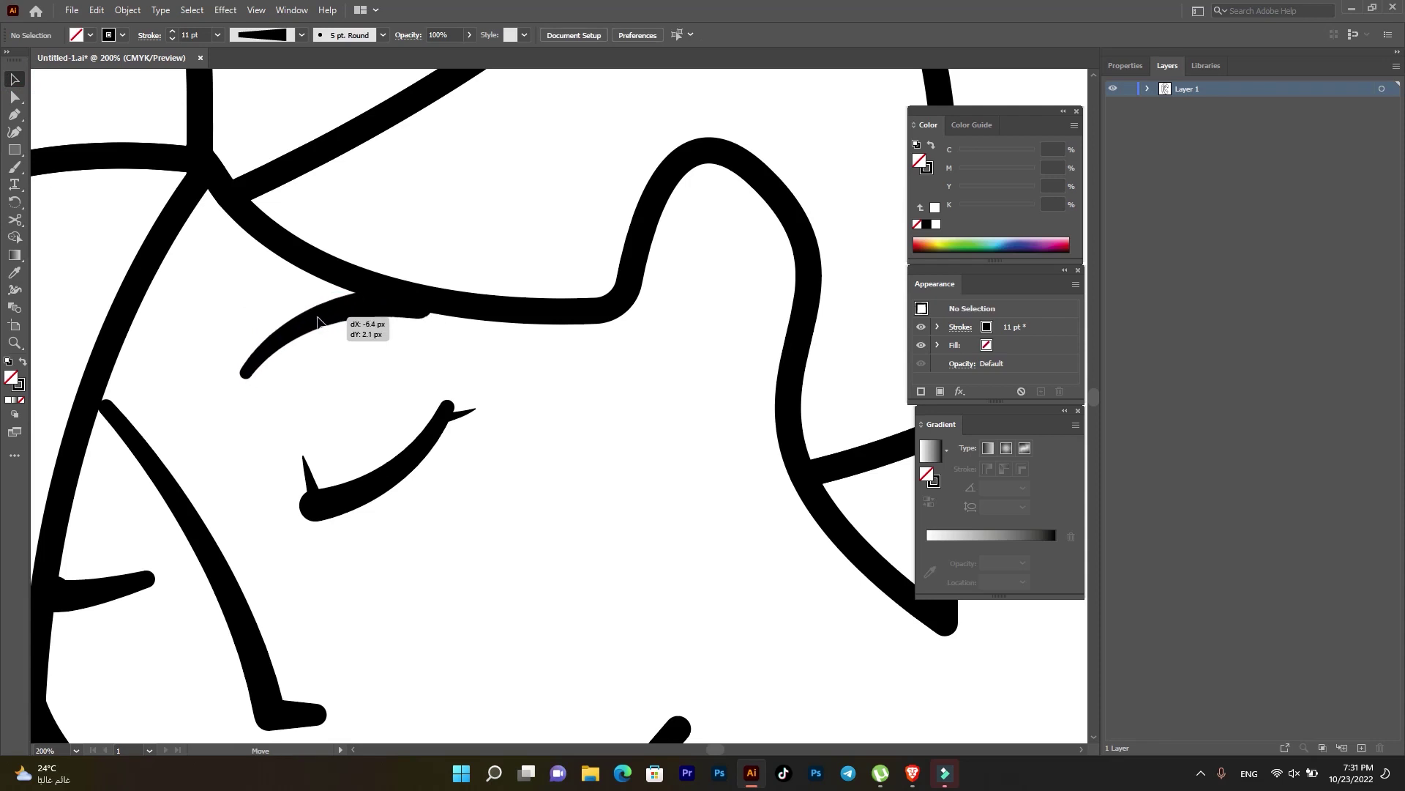
left_click_drag(234, 373, 209, 396)
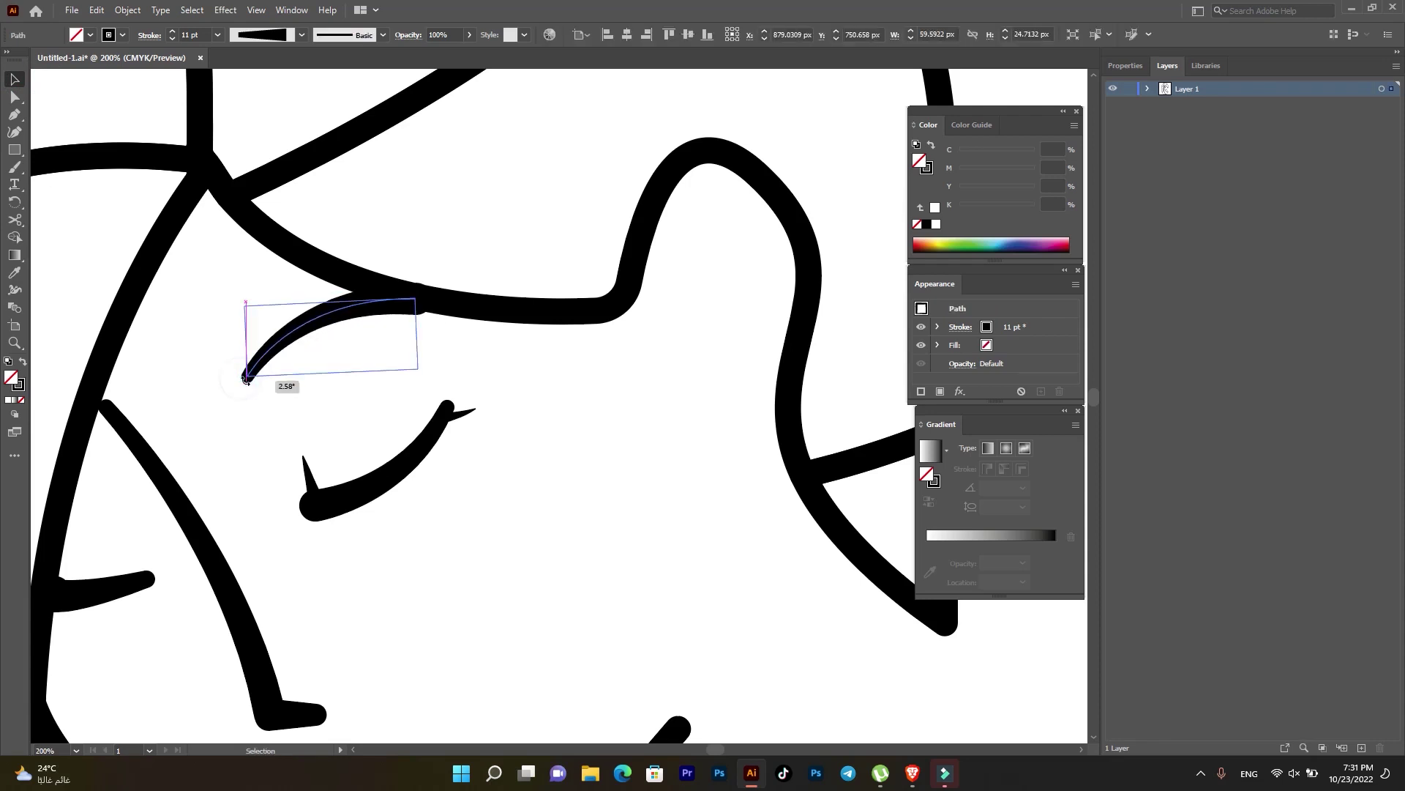
left_click(209, 391)
scroll(594, 407, "down", 3)
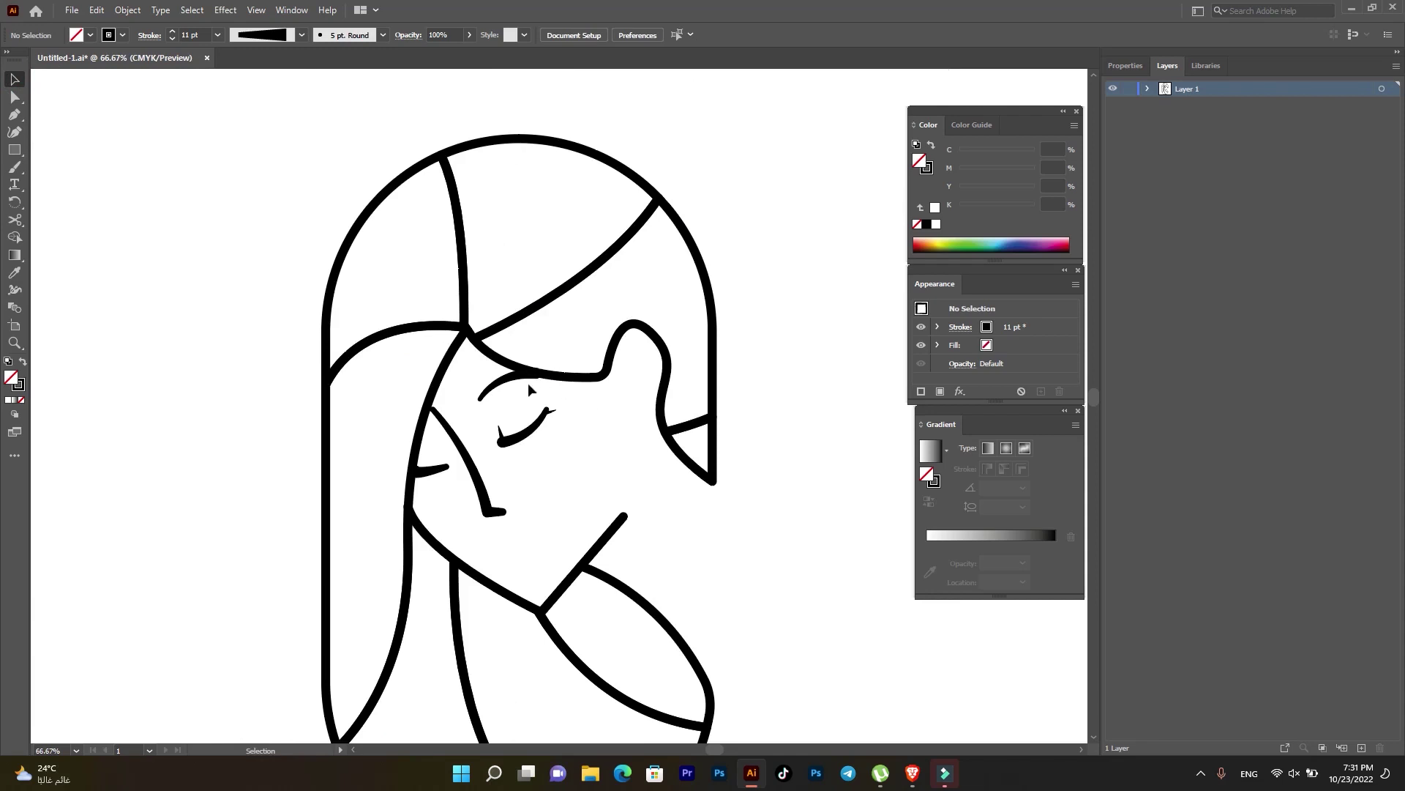
- Nudge the eyebrow slightly right and down and shift the closed-eye stroke
left_click_drag(507, 380, 511, 382)
left_click(584, 451)
left_click(508, 426)
left_click_drag(534, 433, 535, 422)
left_click(627, 434)
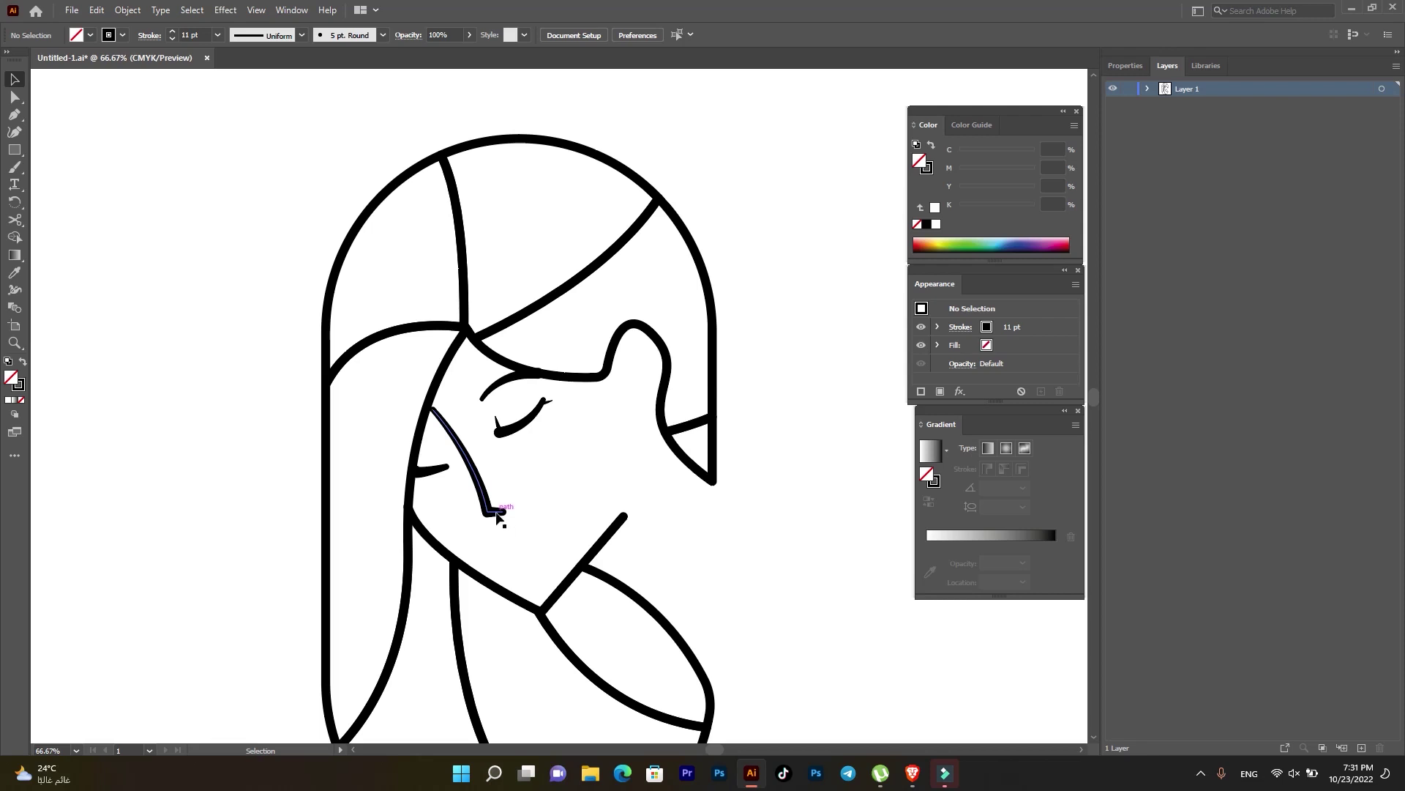
- Drag the nose line's end anchor up and right to lengthen its foot
left_click(14, 96)
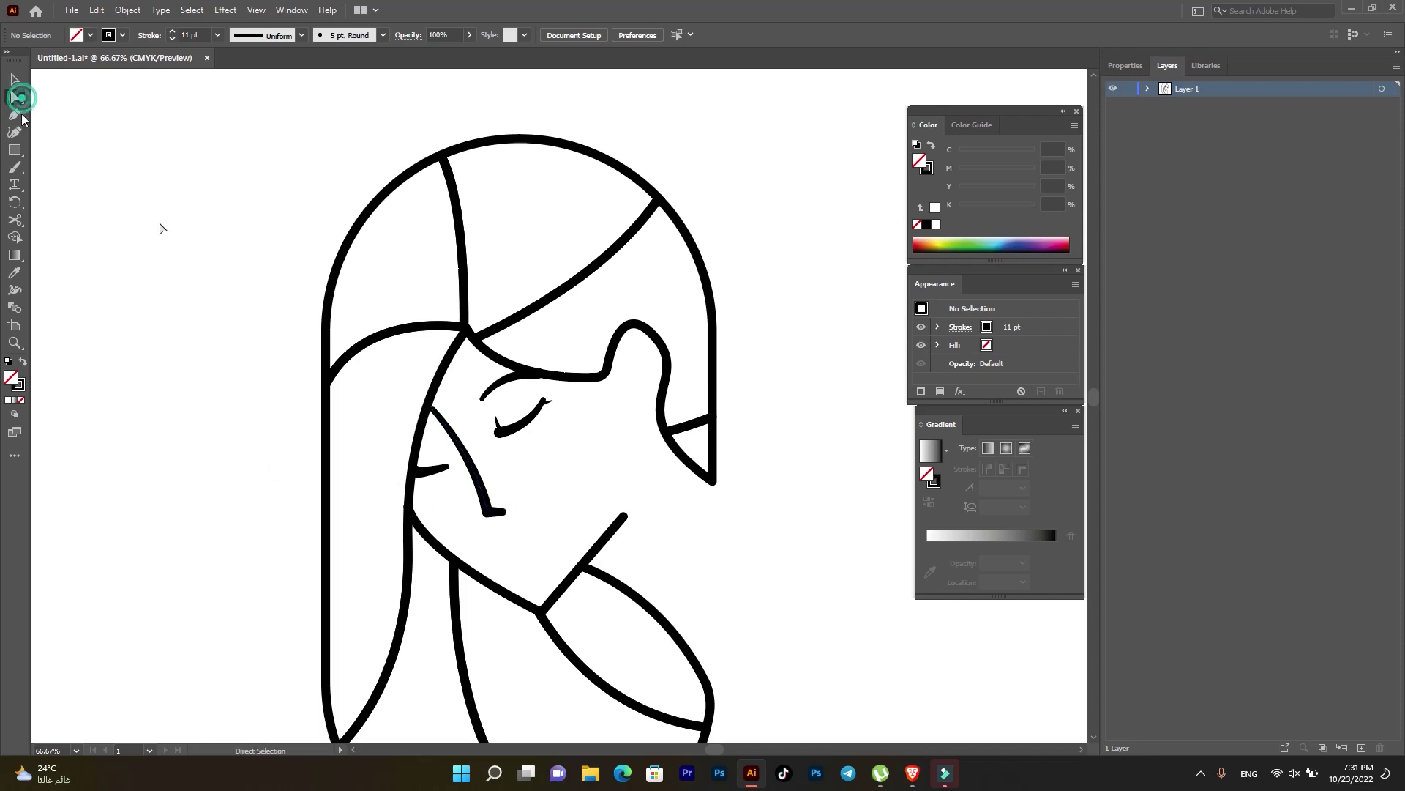
left_click(495, 512)
scroll(505, 512, "up", 3)
left_click_drag(495, 505, 515, 499)
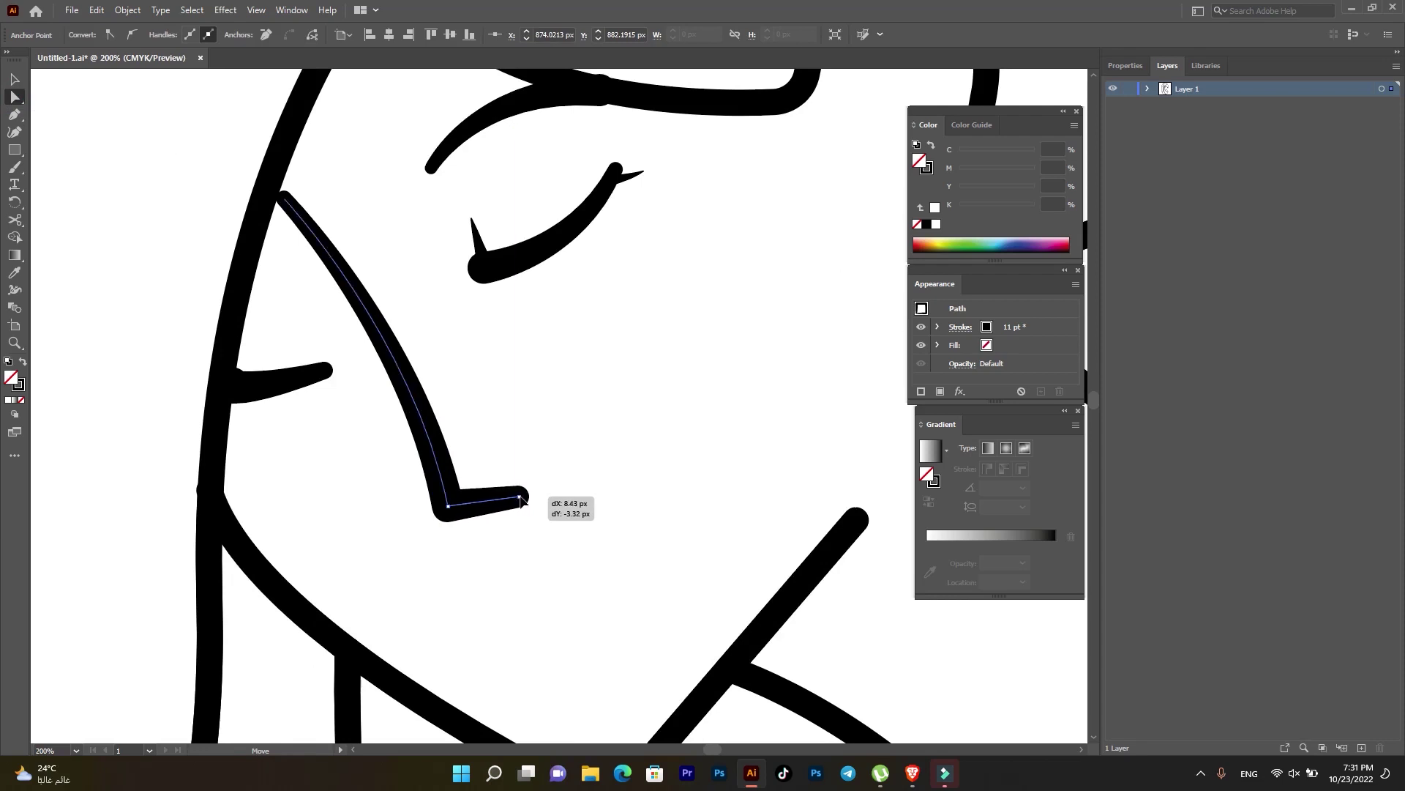
left_click_drag(516, 499, 527, 494)
left_click(624, 486)
scroll(621, 498, "down", 2)
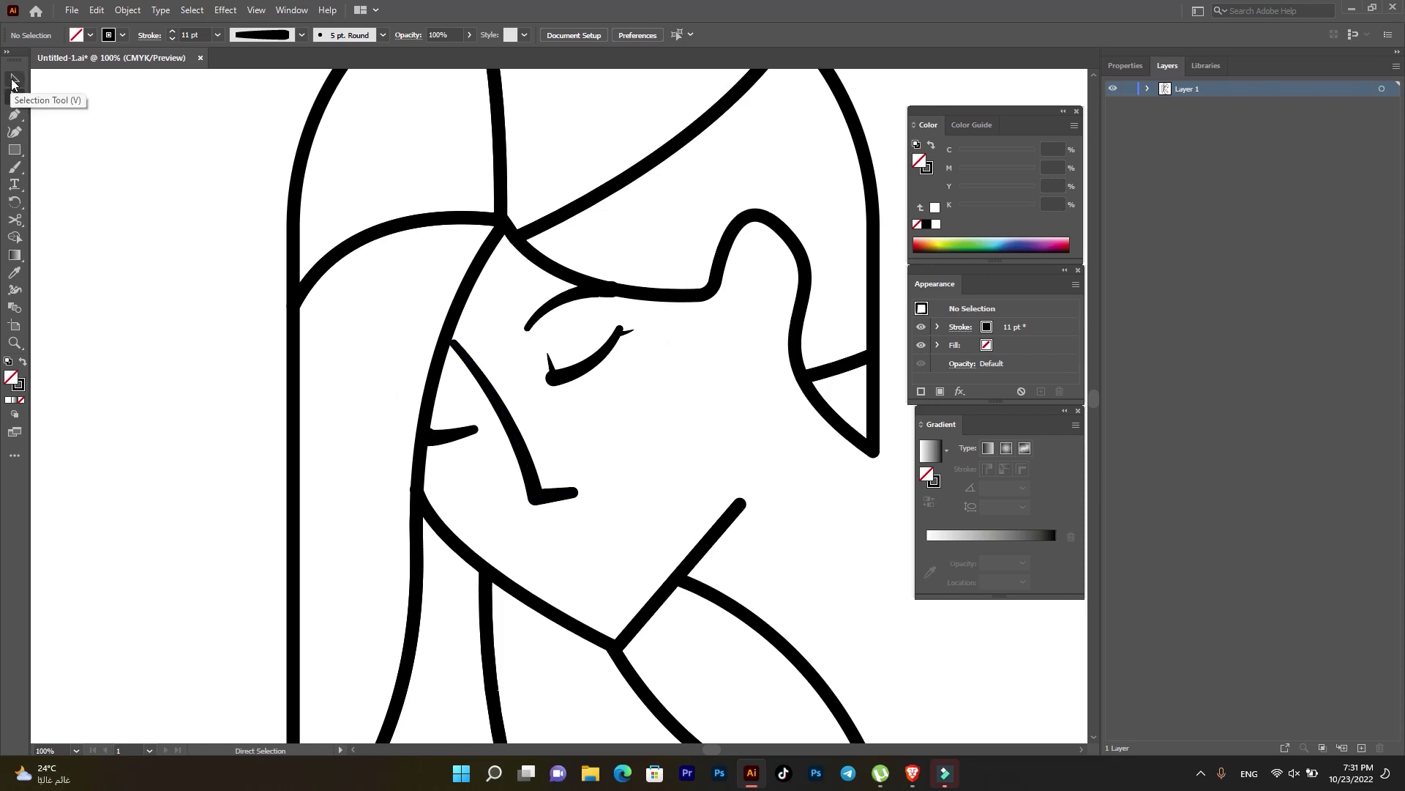
- Pen-draw a small closed lip shape below the nose
left_click(14, 114)
scroll(586, 512, "down", 2)
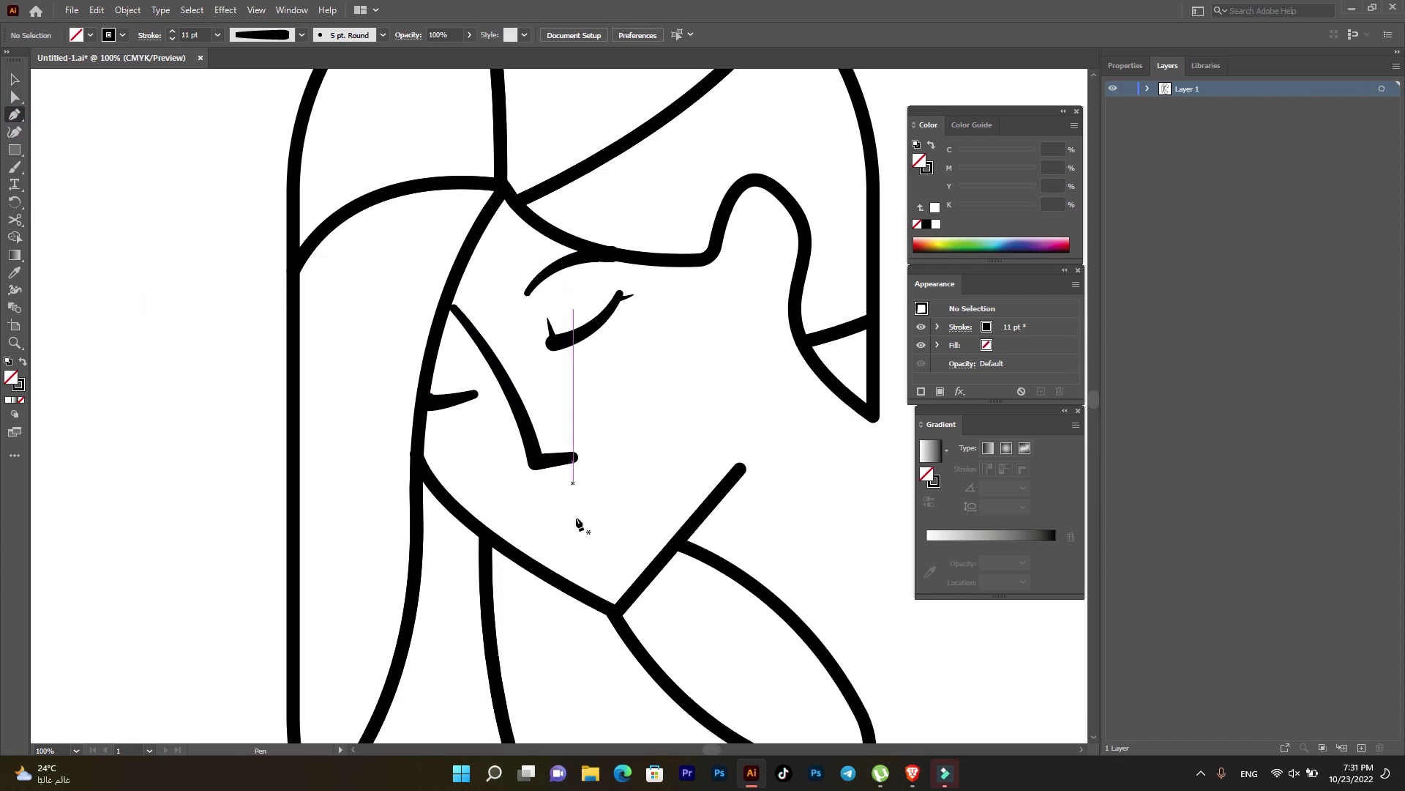
left_click_drag(586, 497, 600, 499)
left_click(599, 498)
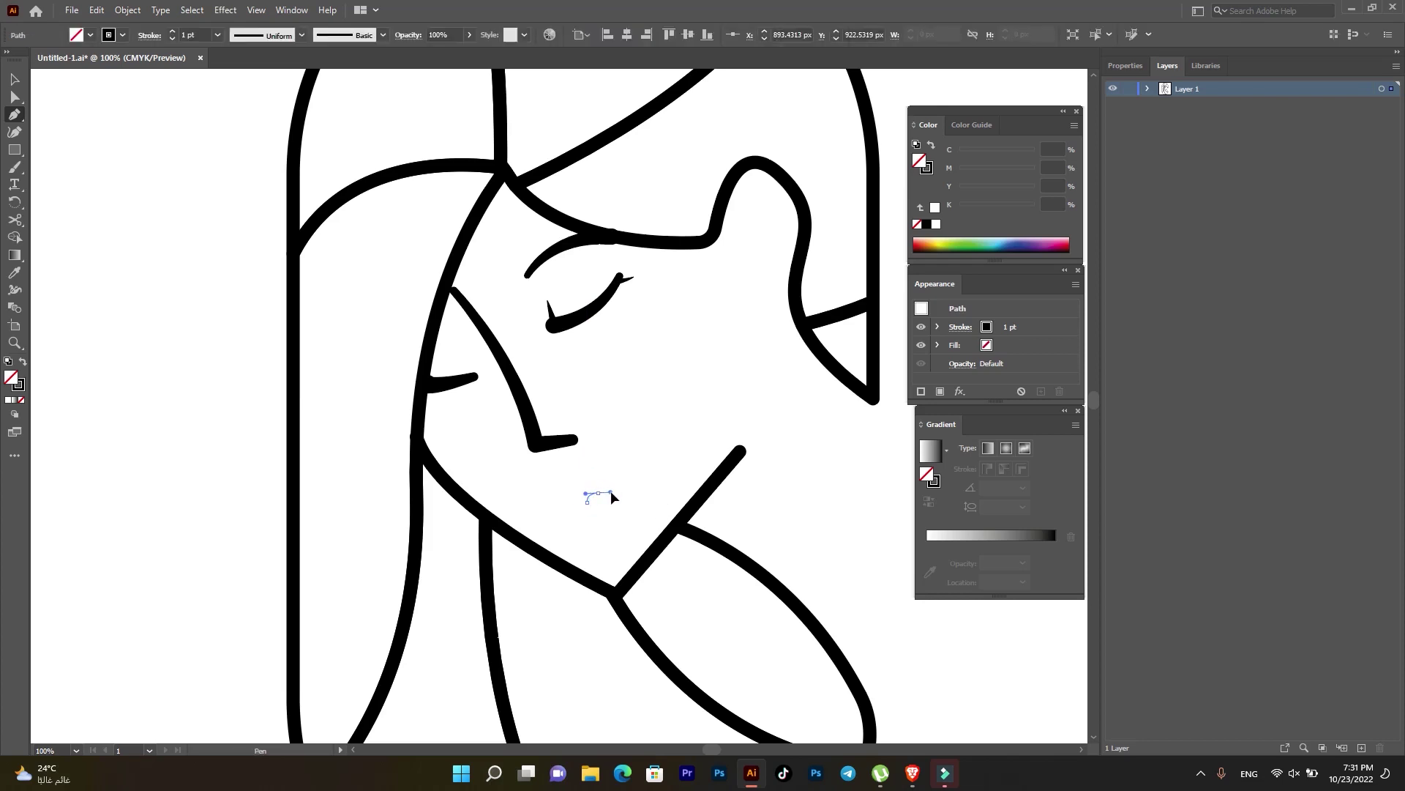
mouse_move(611, 491)
left_mouse_down()
mouse_move(597, 517)
mouse_move(579, 512)
left_mouse_up()
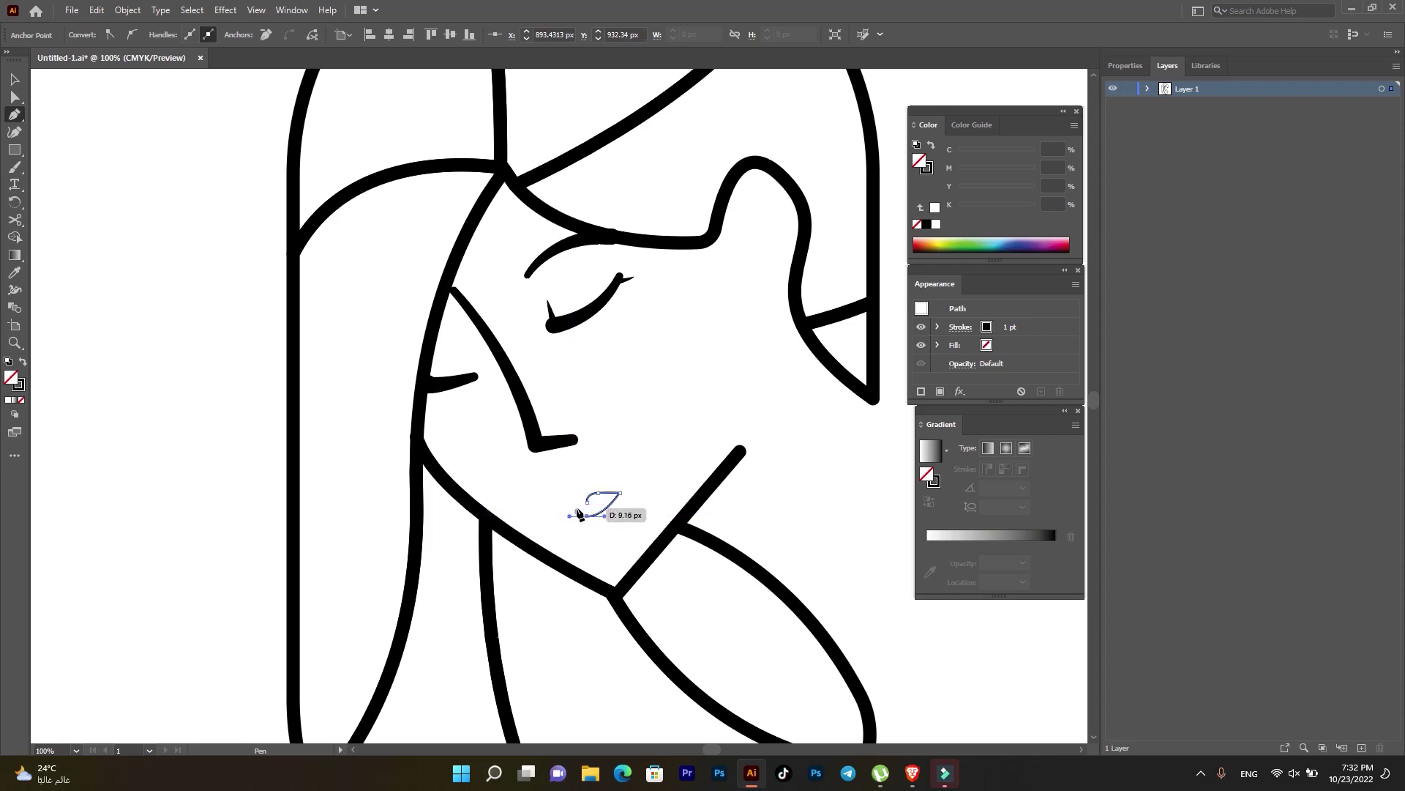
left_click_drag(579, 512, 574, 511)
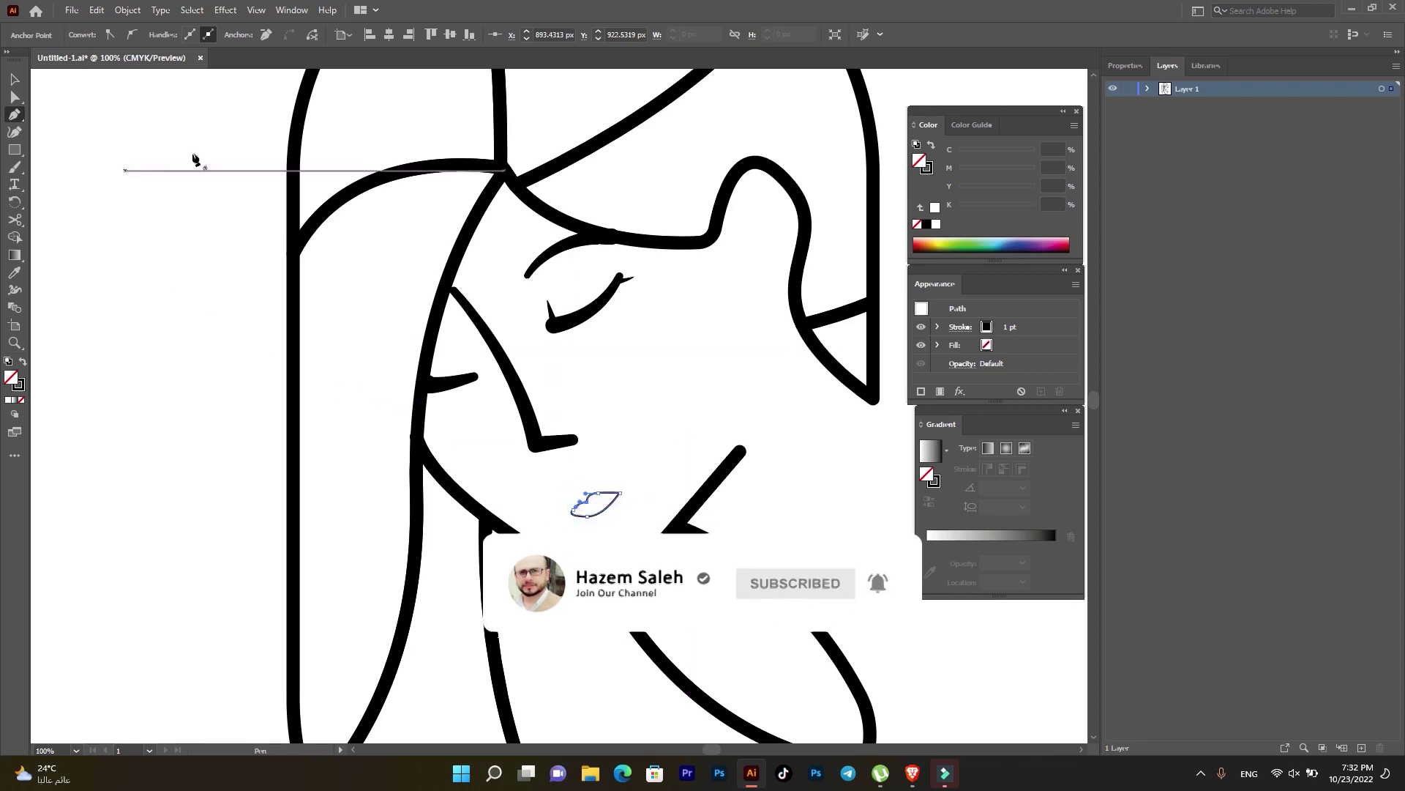
- Make the lip an unfilled black outline with a 3 pt stroke
left_click(14, 80)
left_click(23, 361)
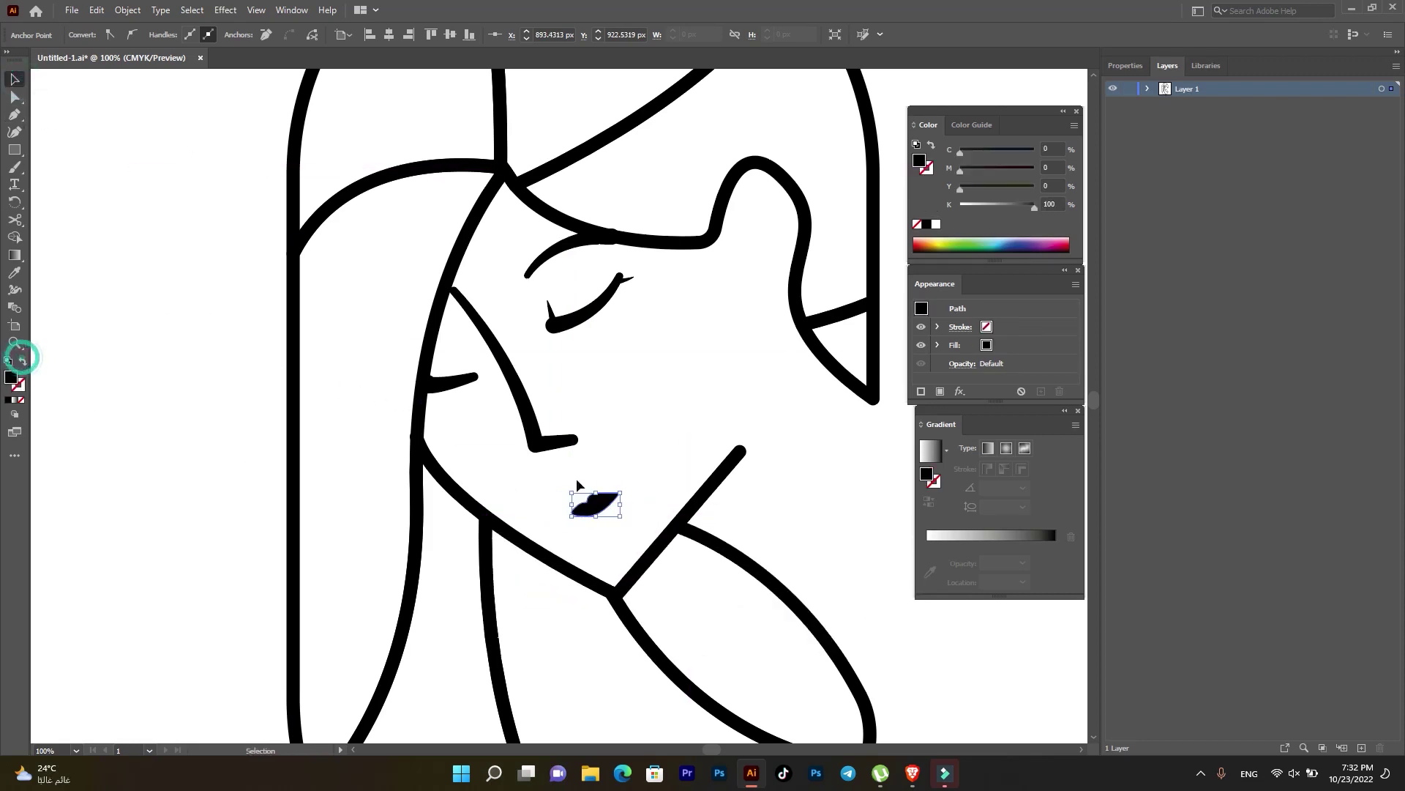
left_click(653, 449)
left_click(595, 503)
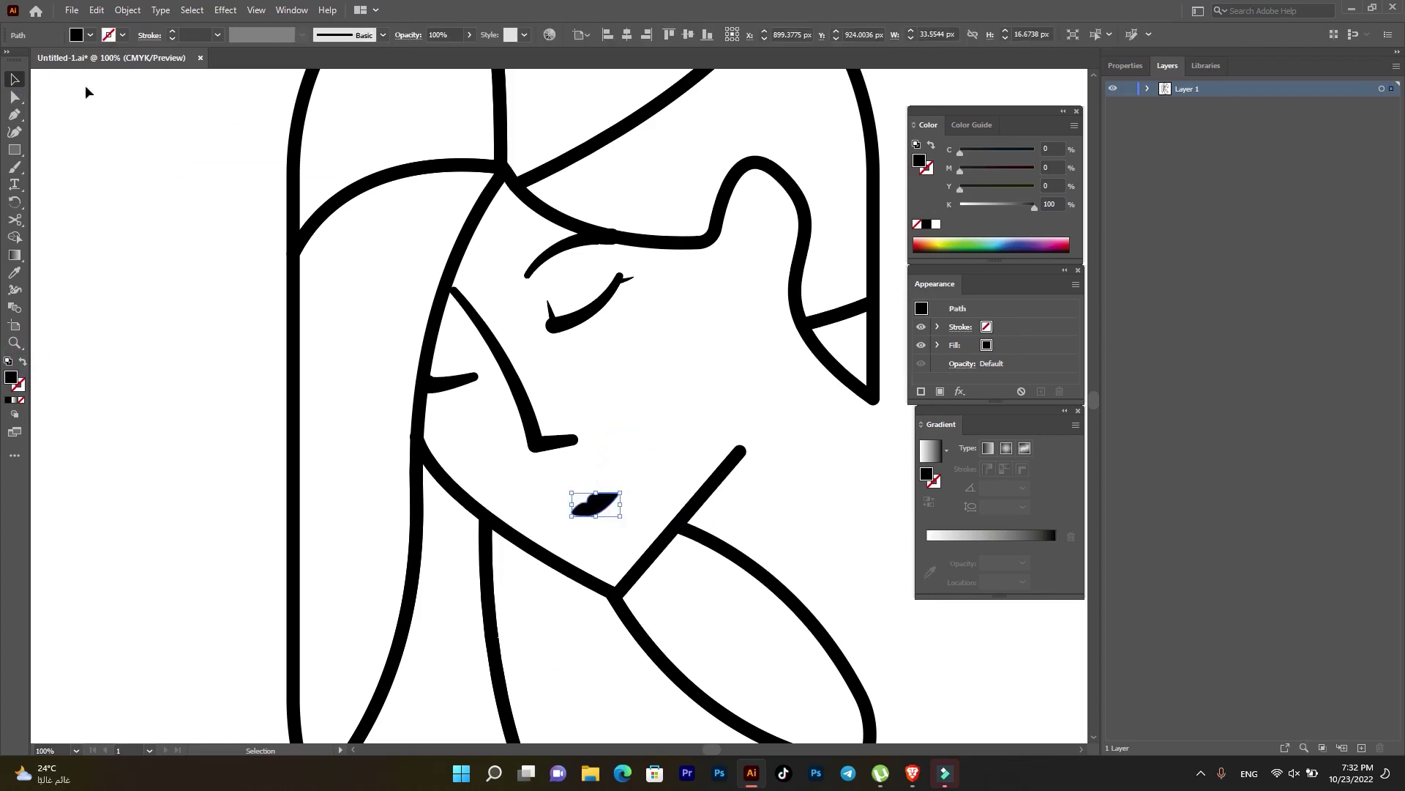
left_click(23, 362)
left_click(582, 424)
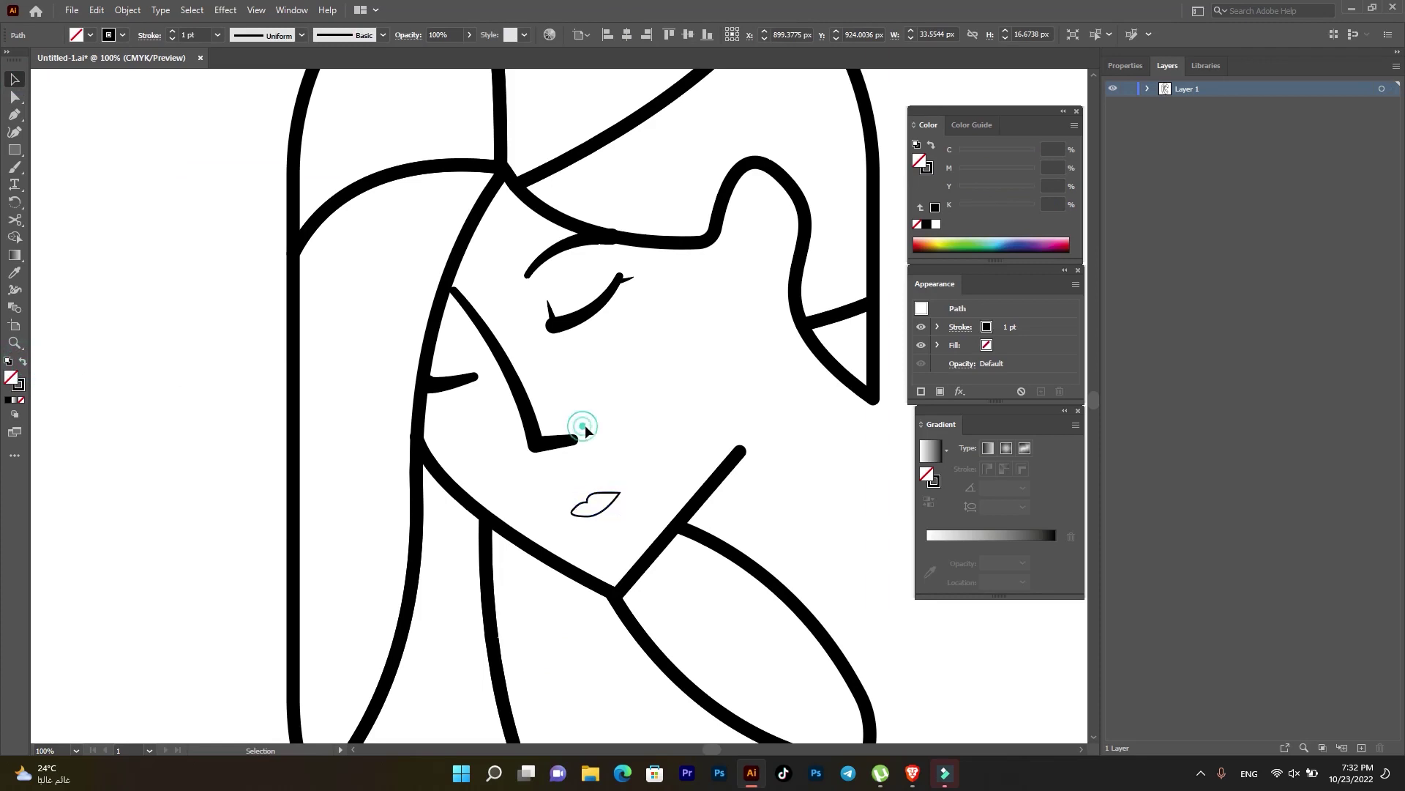
left_click(172, 31)
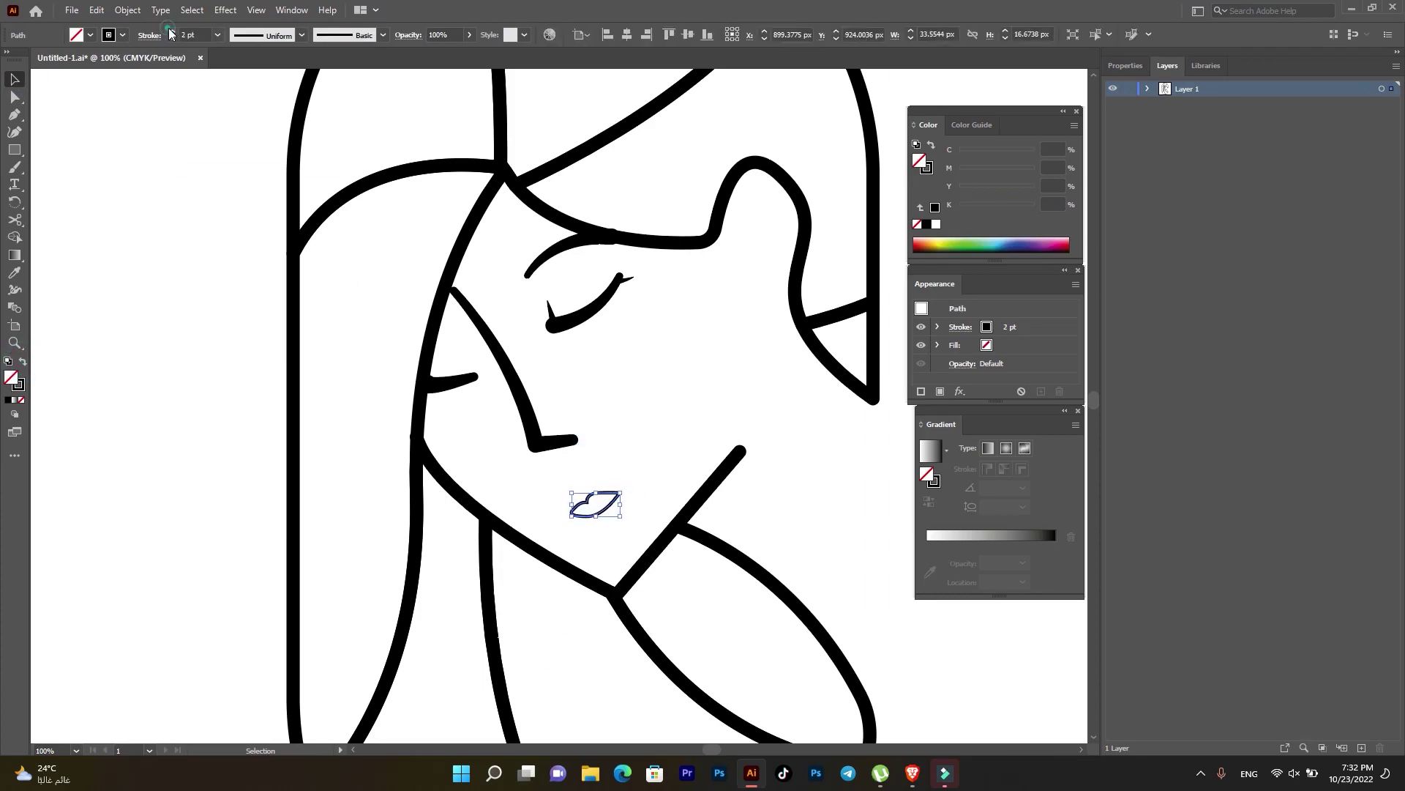
left_click(172, 38)
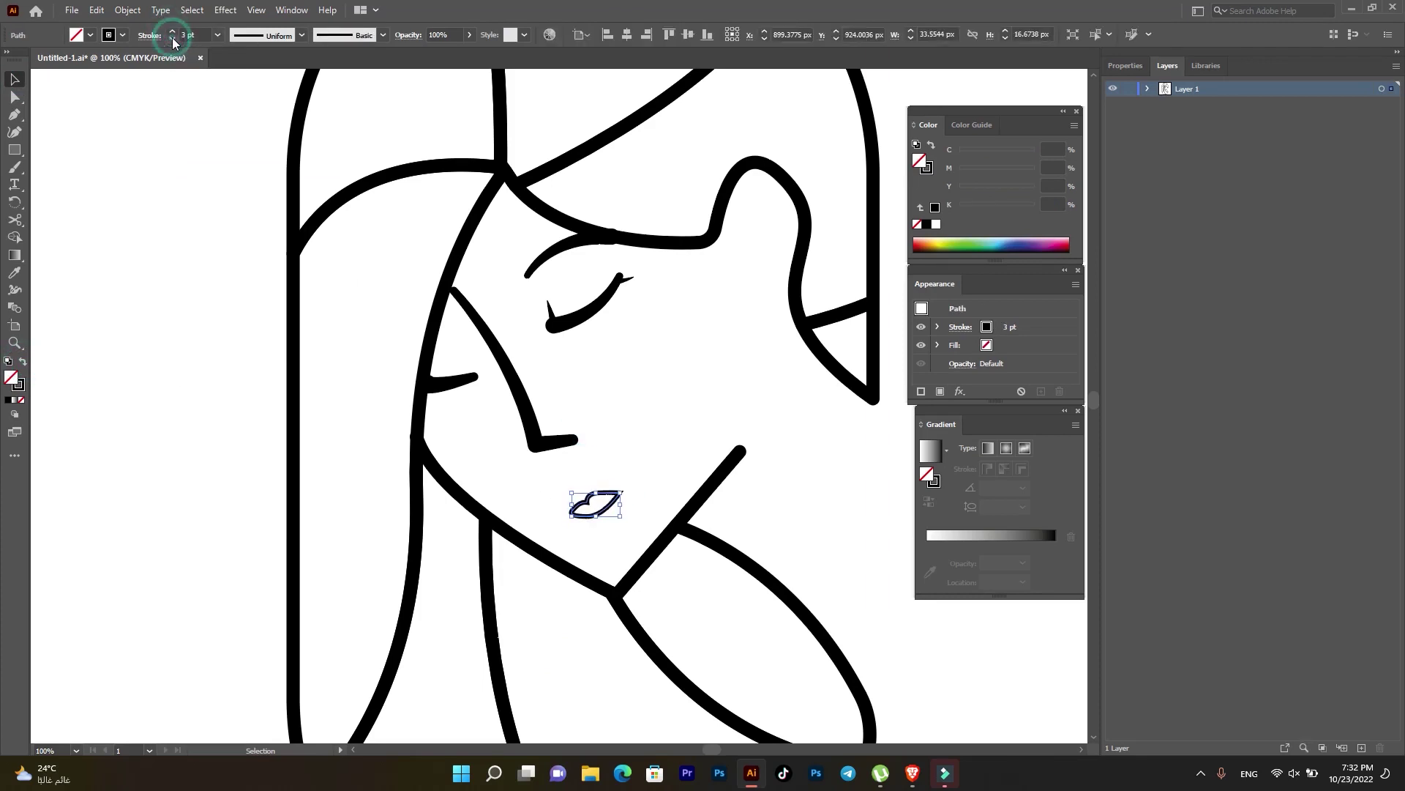
left_click(655, 416)
- Select the pill outline and all hair lines and raise their stroke to 12 pt
scroll(675, 428, "down", 2)
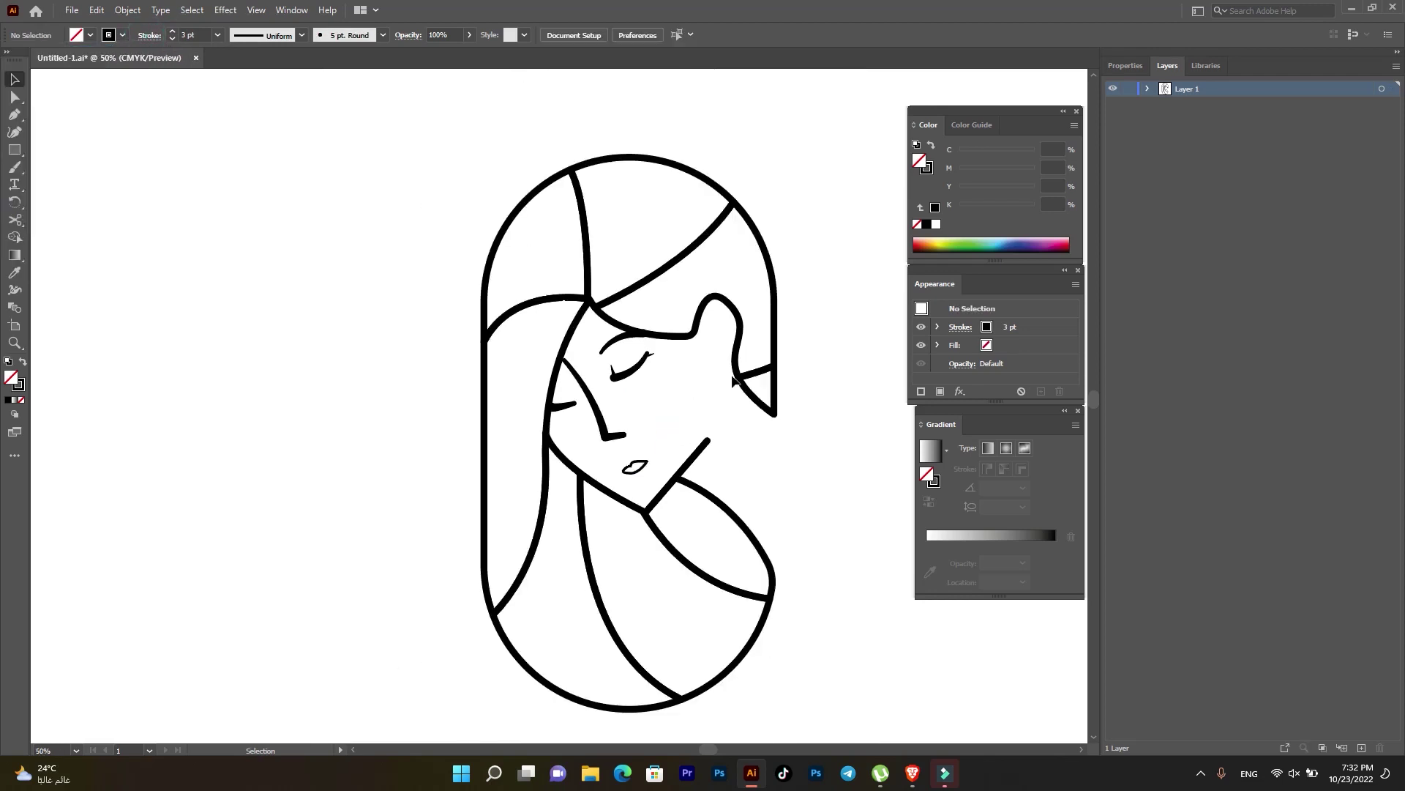
left_click_drag(814, 170, 726, 247)
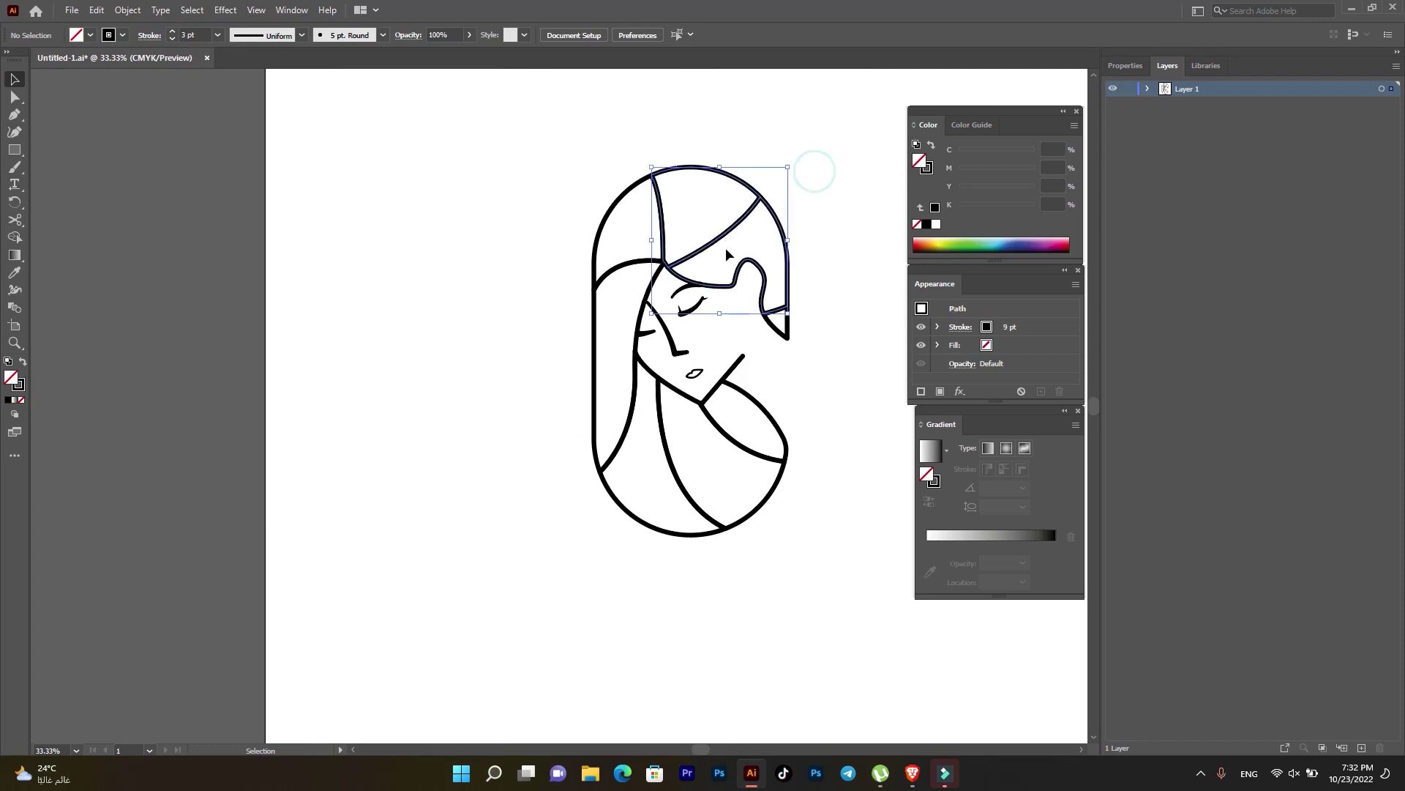
left_click_drag(550, 197, 599, 278)
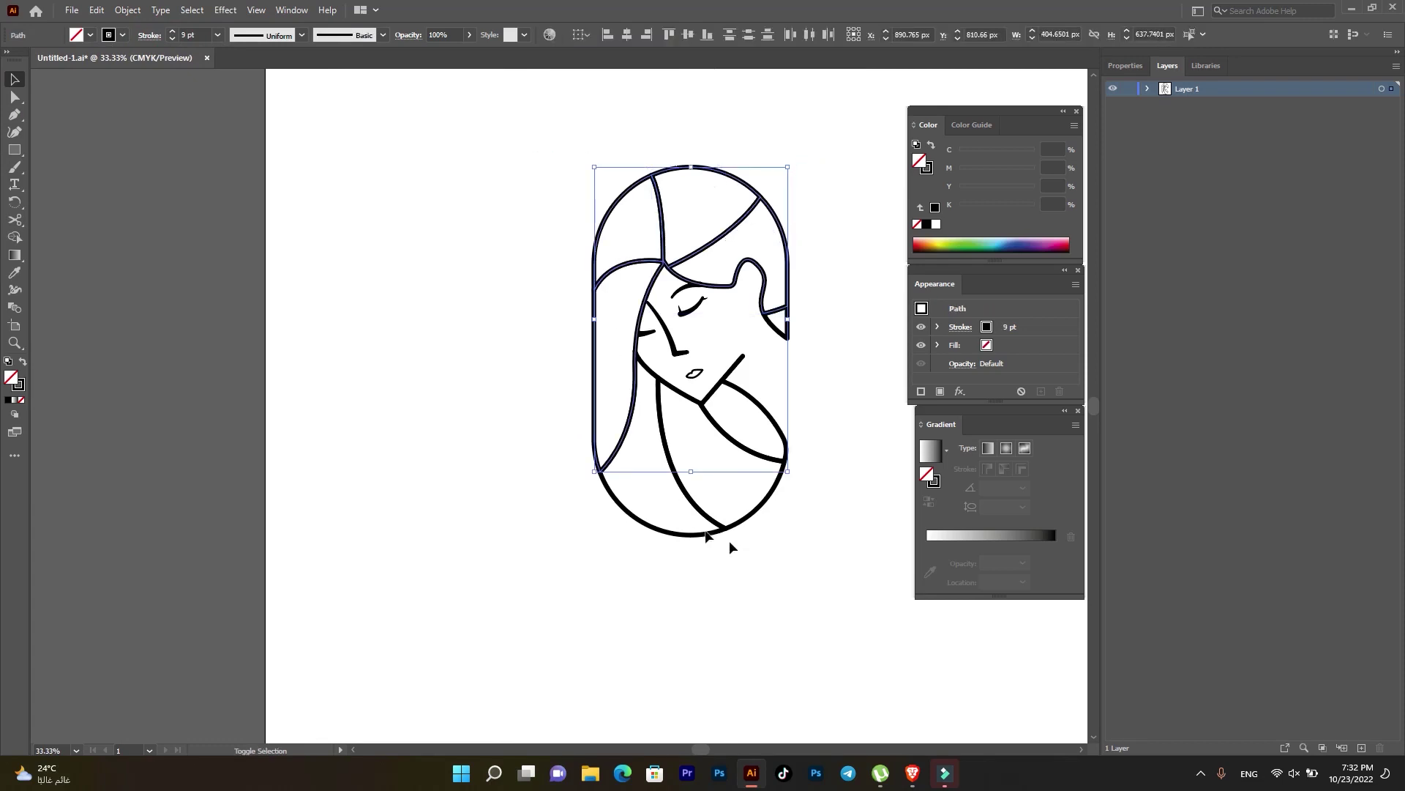
left_click_drag(820, 557, 738, 448)
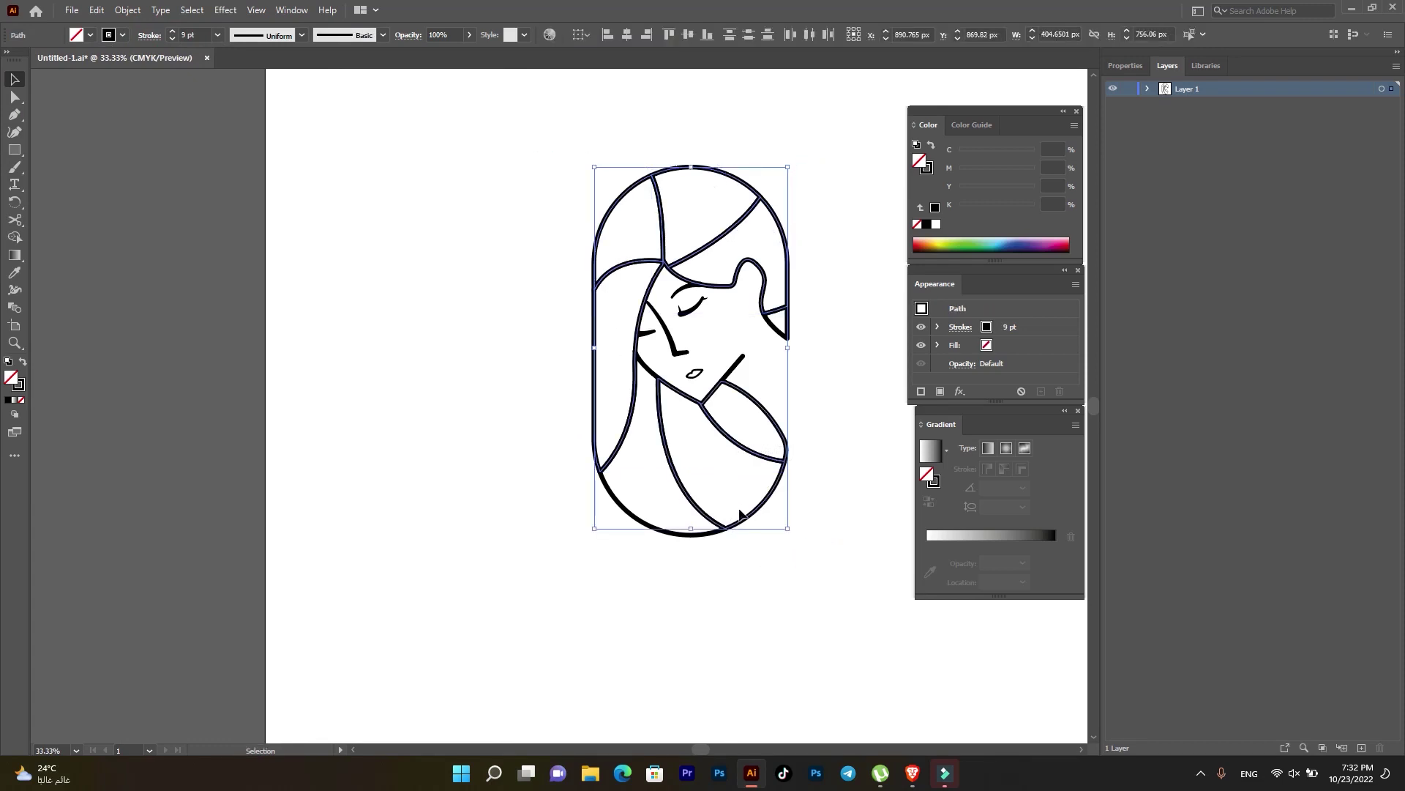
left_click(732, 366, "shift")
left_click(647, 372, "shift")
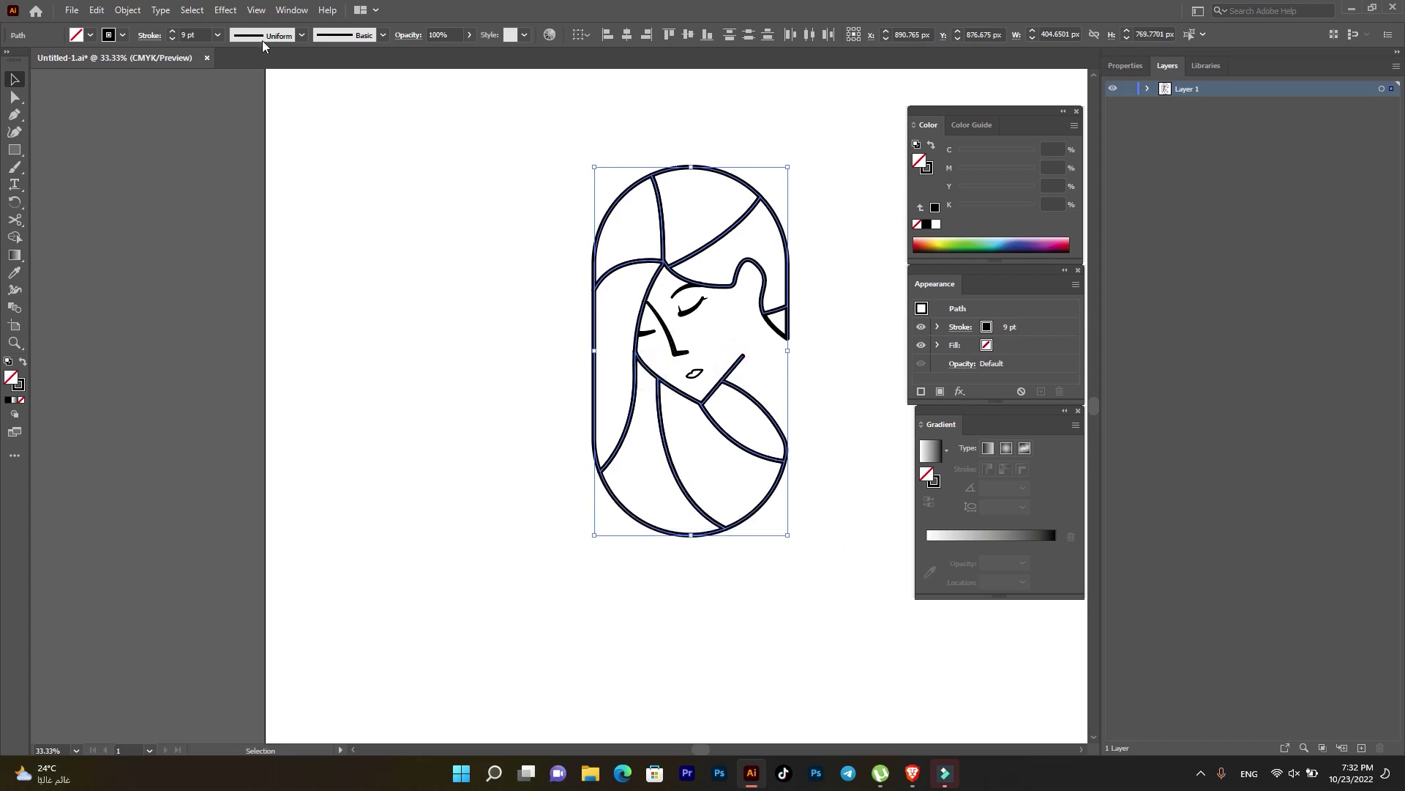
left_click(173, 34)
left_click(173, 34)
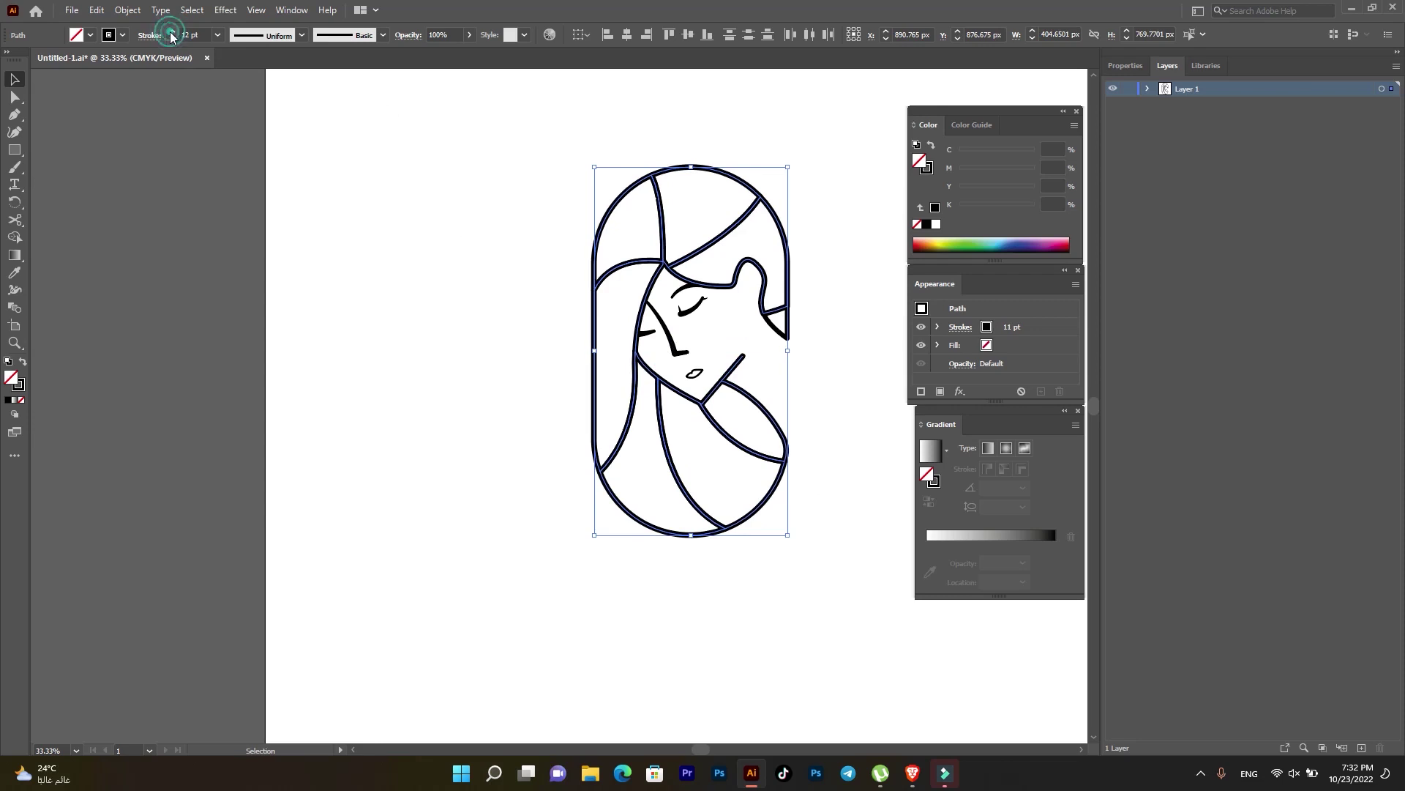
left_click(278, 280)
scroll(440, 333, "down", 1)
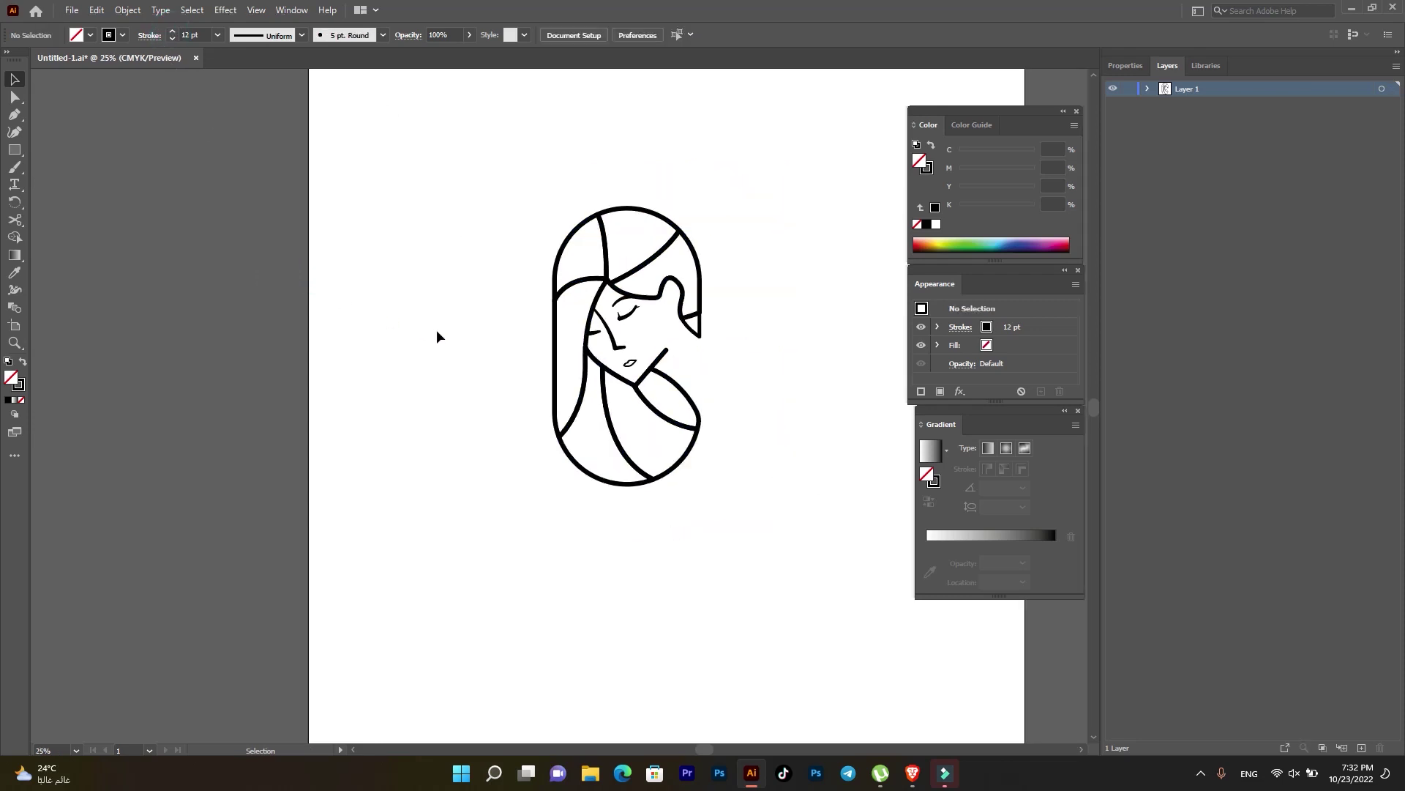
- Copy the whole face drawing, then add Layer 2 positioned below Layer 1
left_click_drag(467, 212, 754, 545)
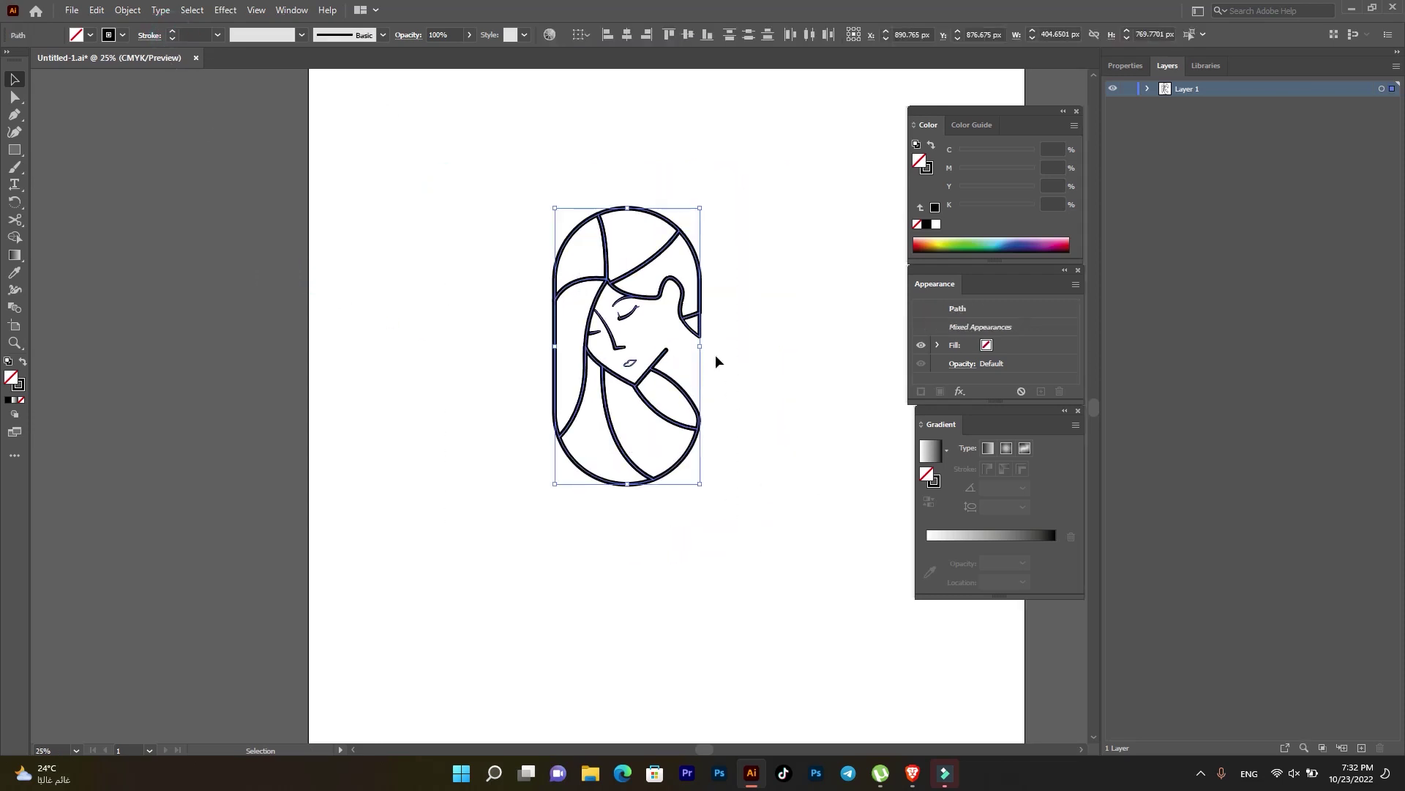
right_click(680, 289)
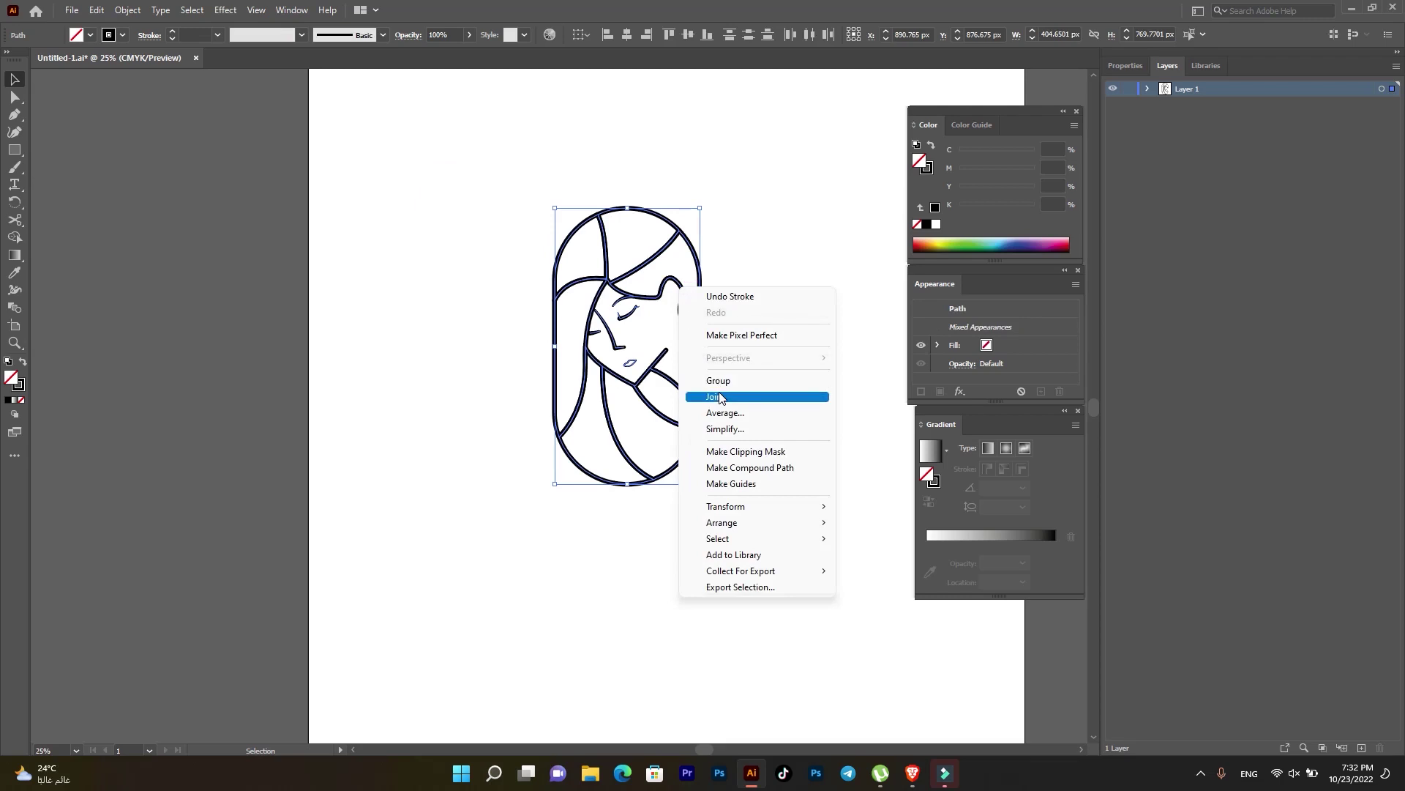
left_click(129, 9)
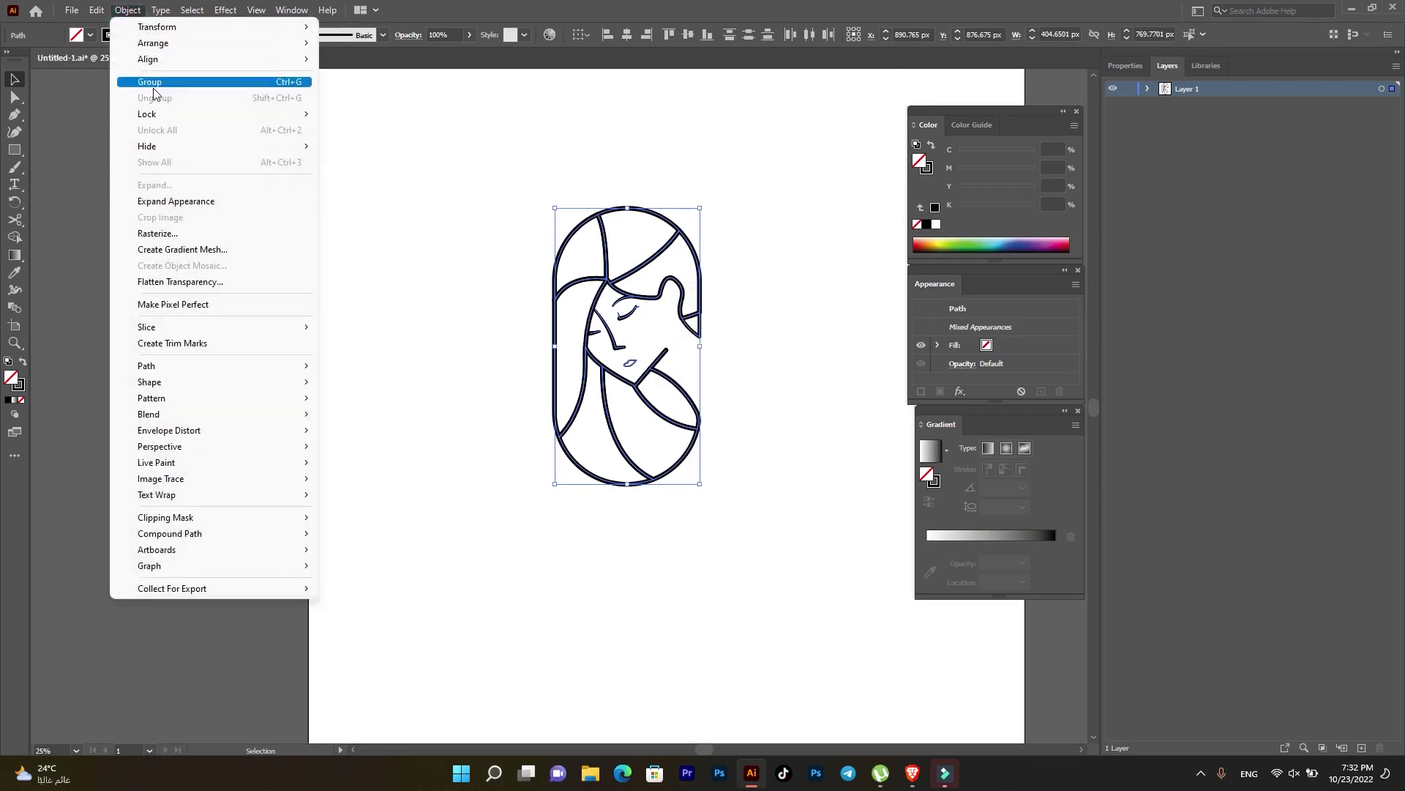
left_click(146, 79)
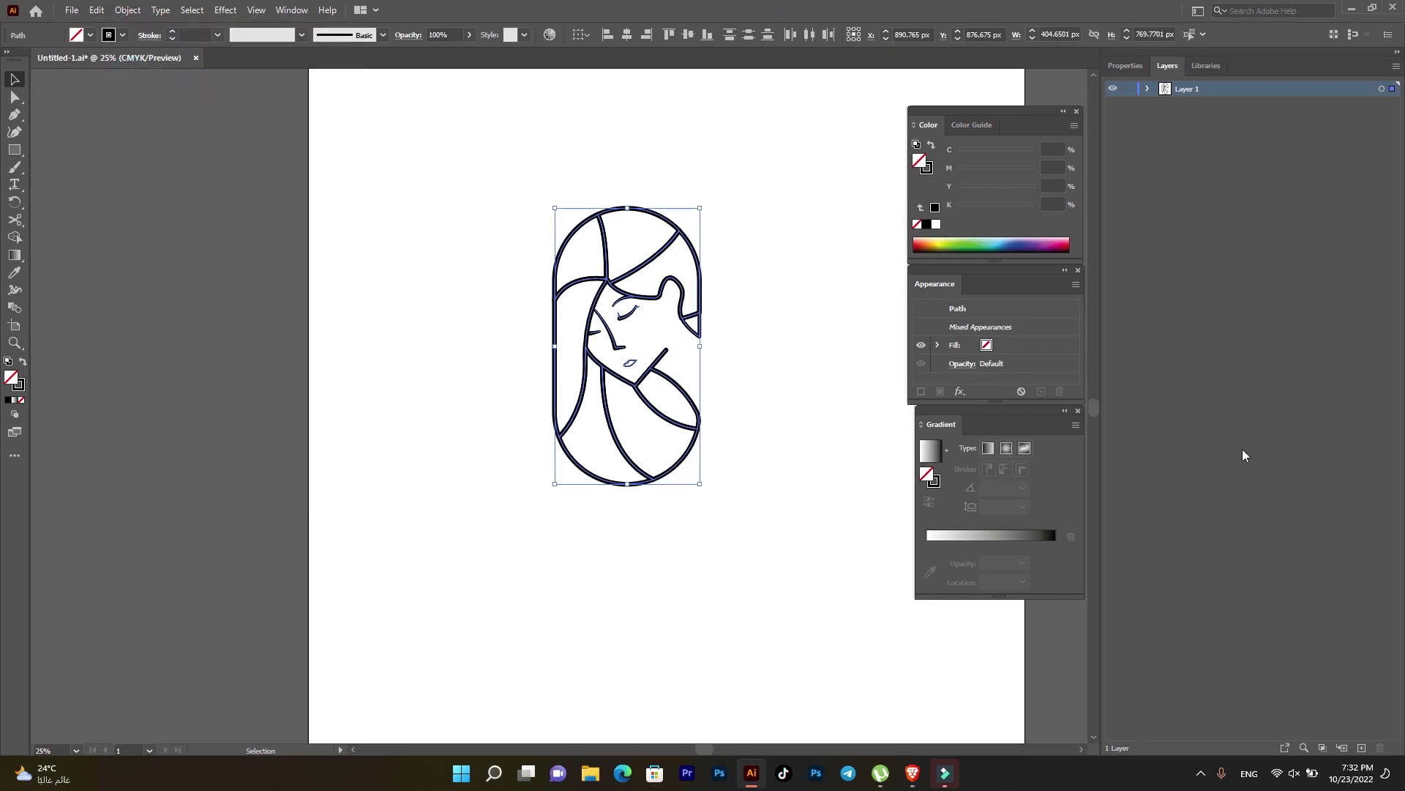
left_click(1356, 745)
left_click_drag(1218, 89, 1214, 110)
- Lock Layer 1 and make Layer 2 the active layer
left_click(1130, 89)
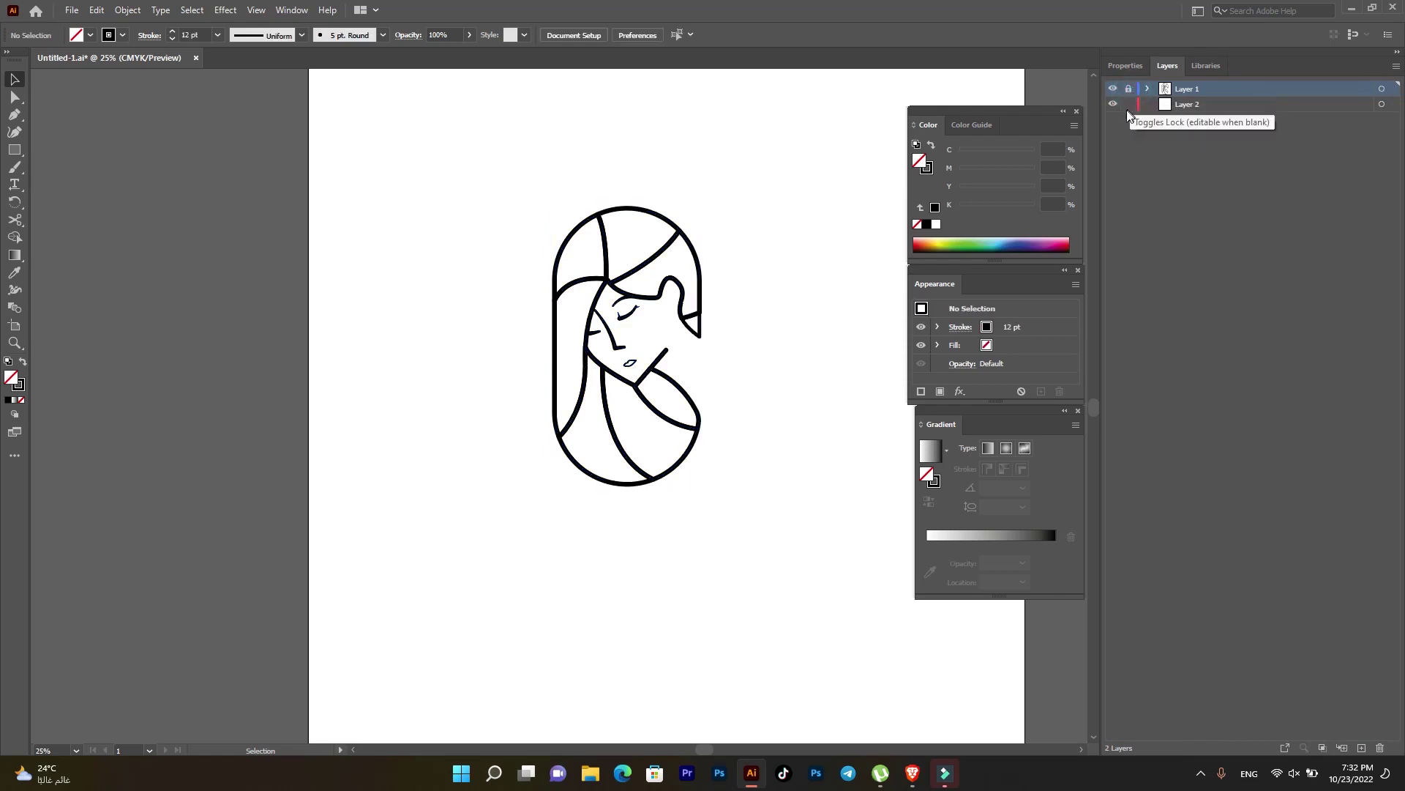
left_click(1277, 105)
left_click(1381, 104)
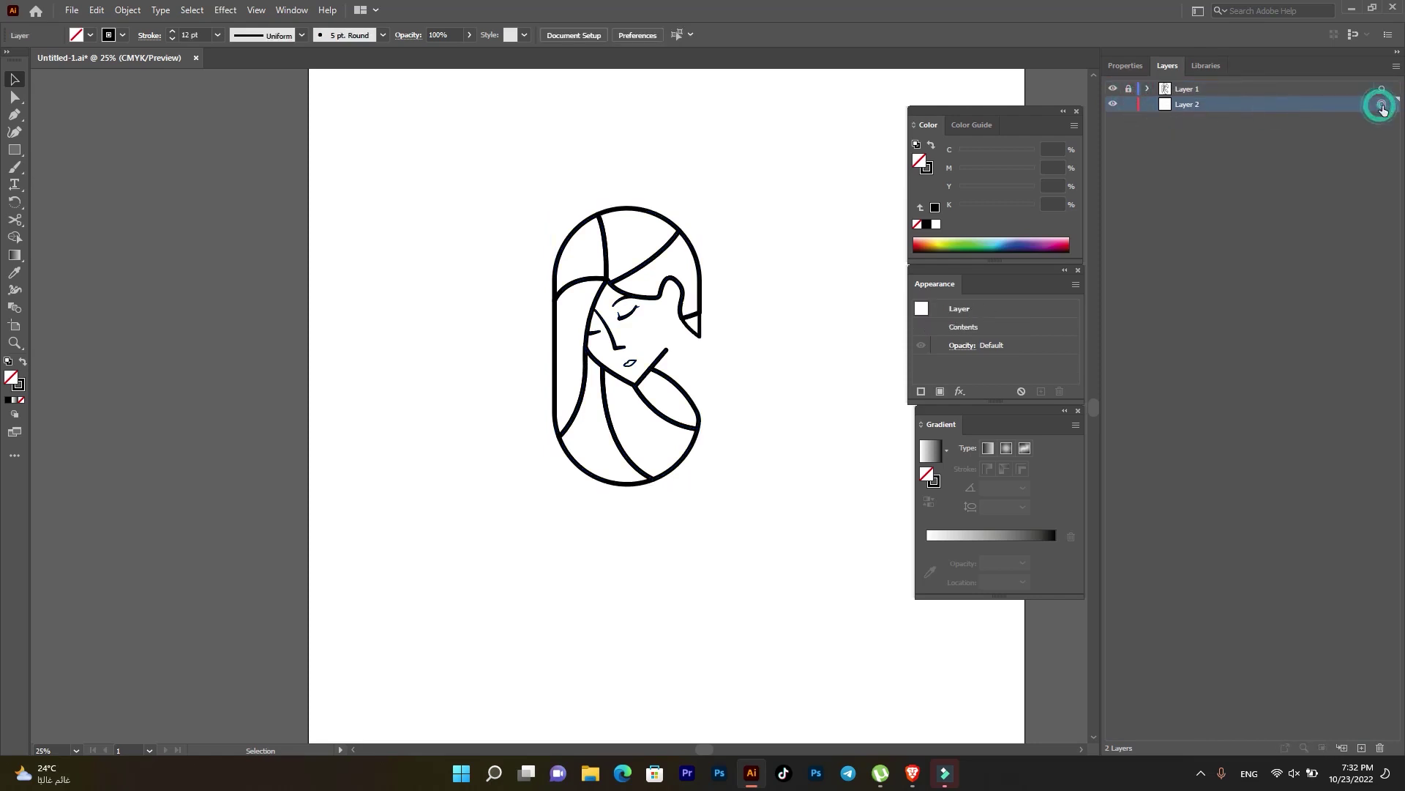
- Paste the face artwork onto Layer 2 and align it exactly over the original
key("a")
key("ctrl+v")
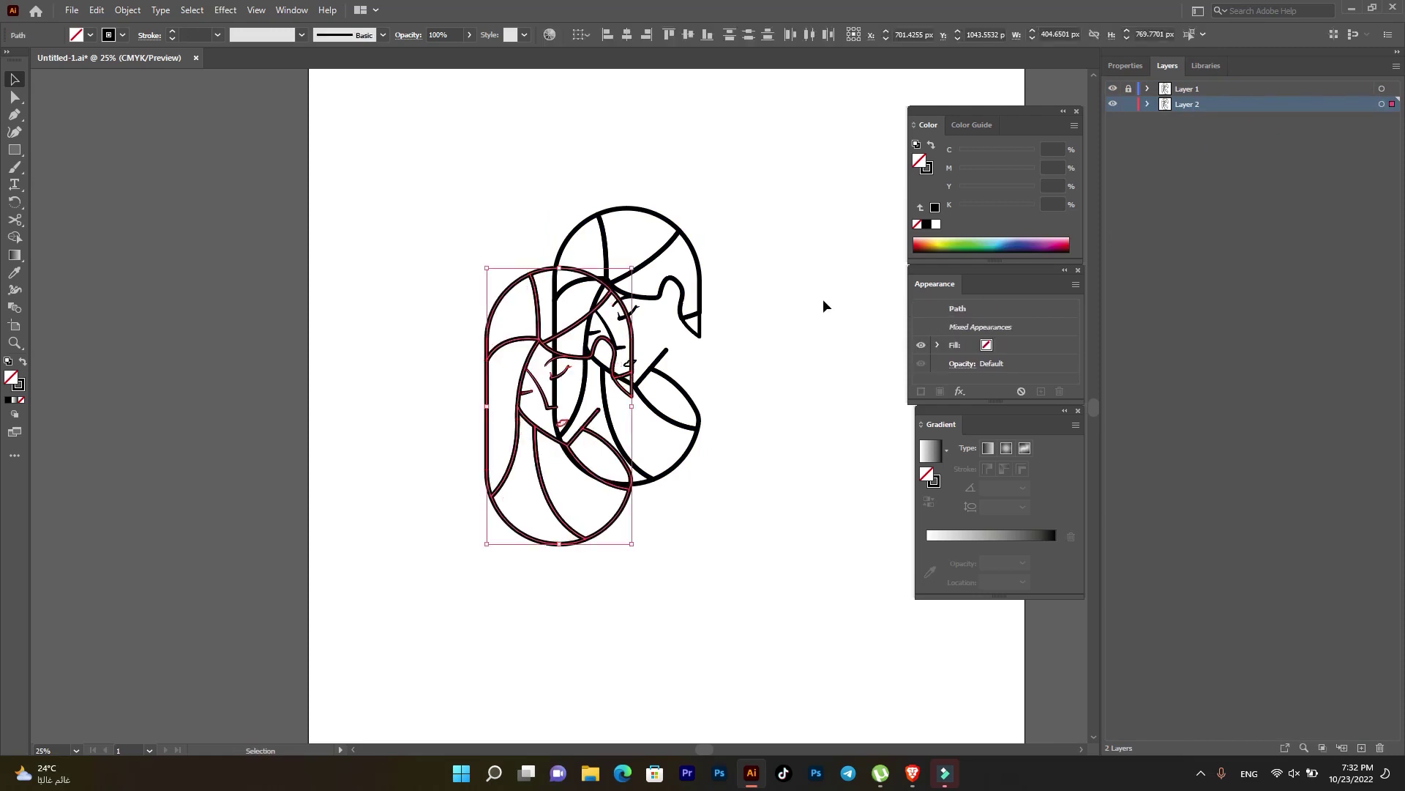
key("v")
left_click_drag(558, 336, 624, 280)
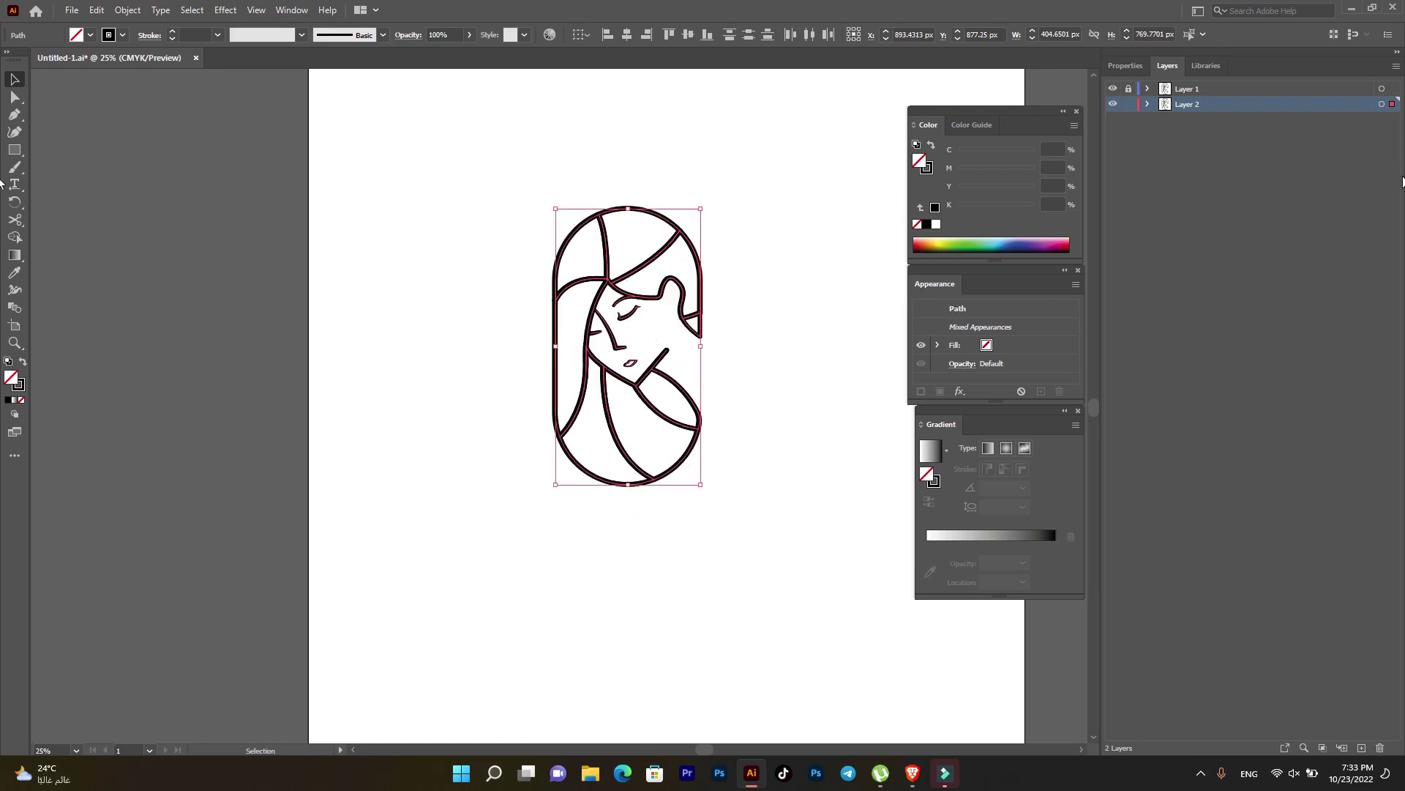
left_click(1148, 103)
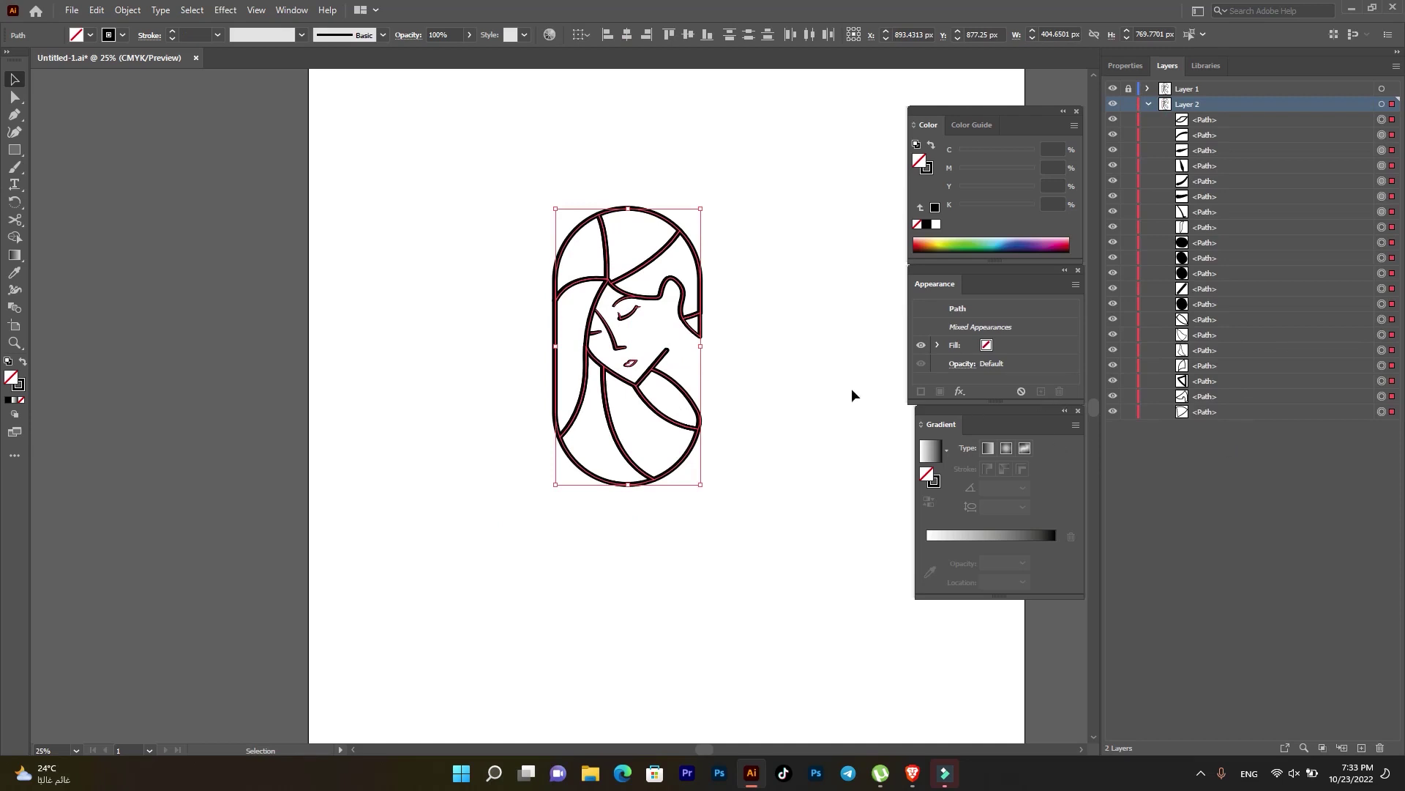
left_click(446, 353)
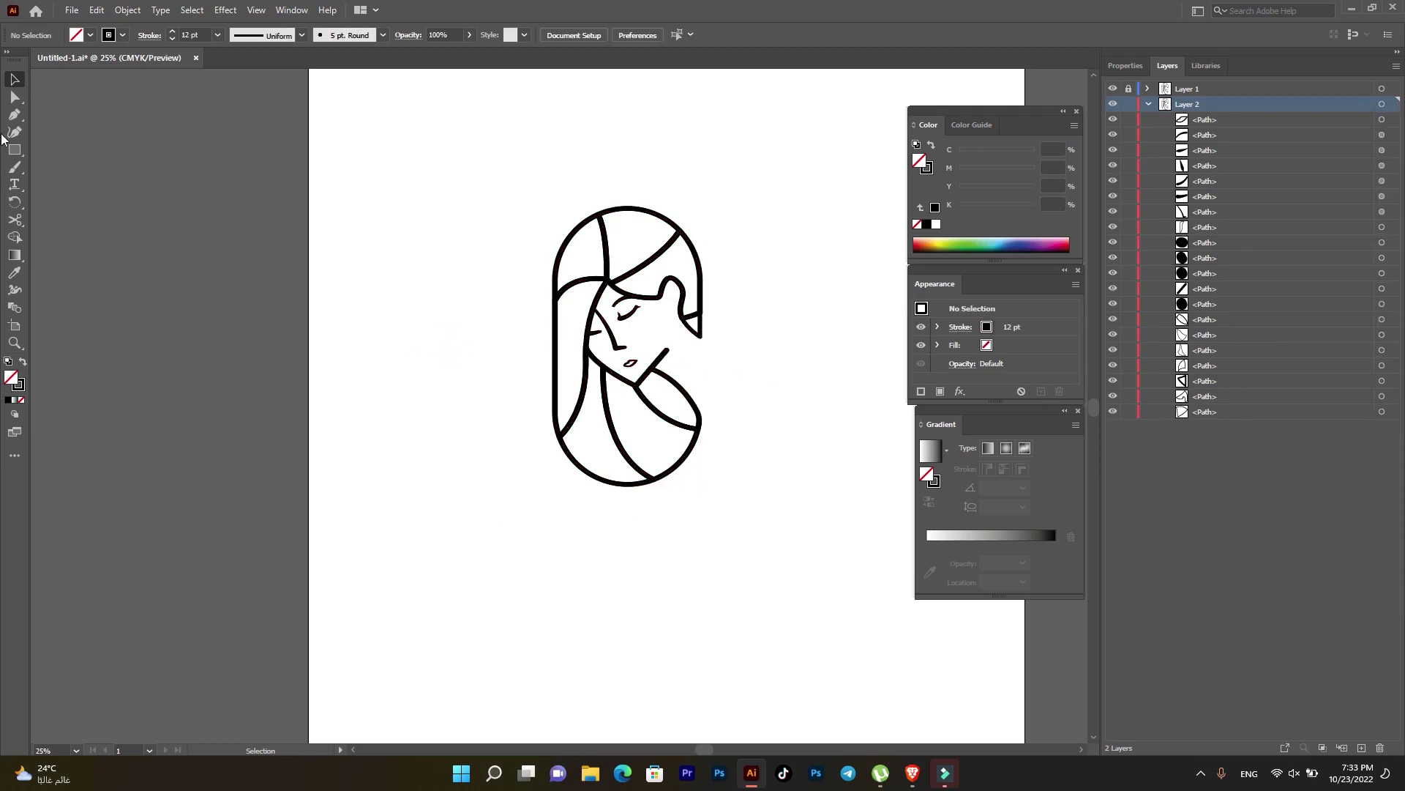
- Open the Skintones swatch library and place it, enlarged, left of the face artwork
left_click(90, 35)
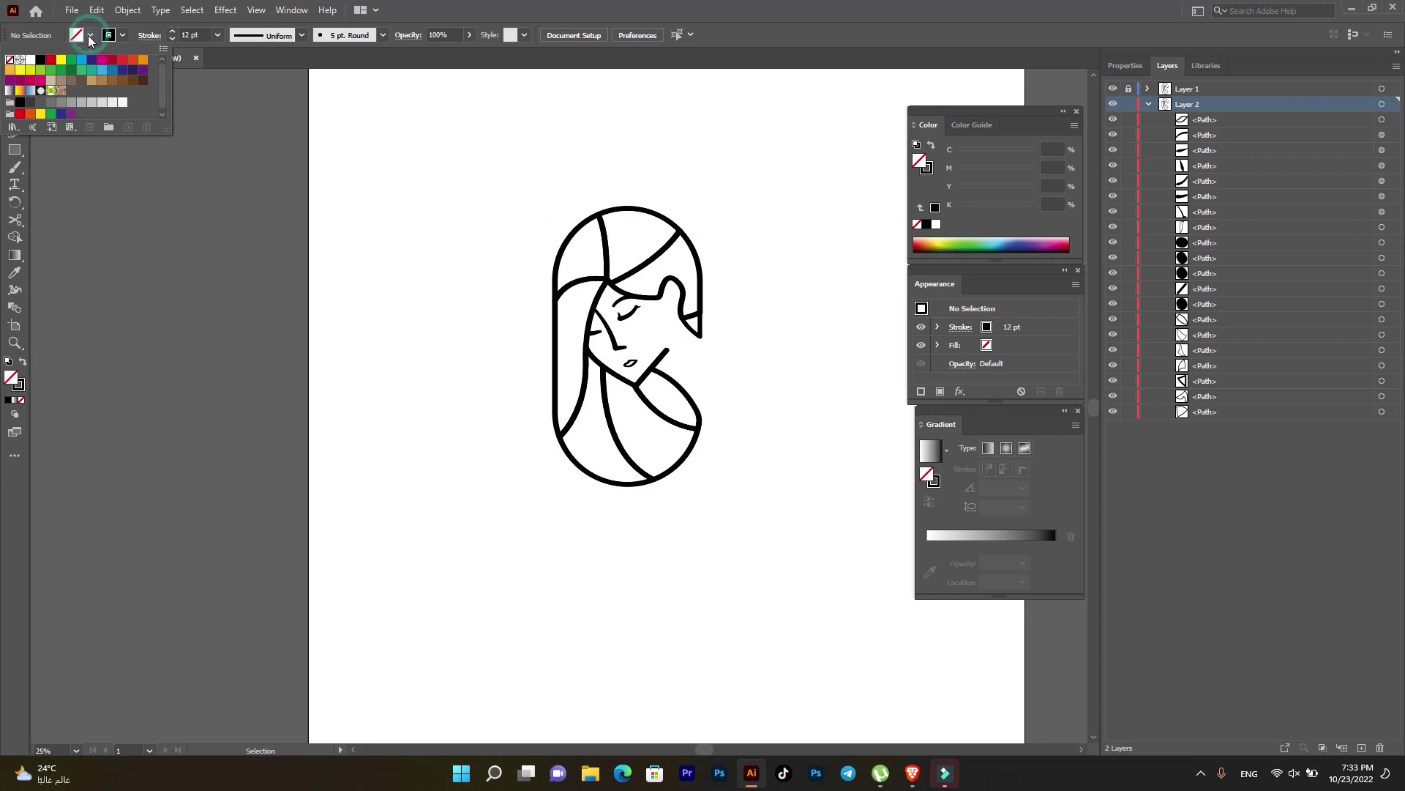
left_click(16, 128)
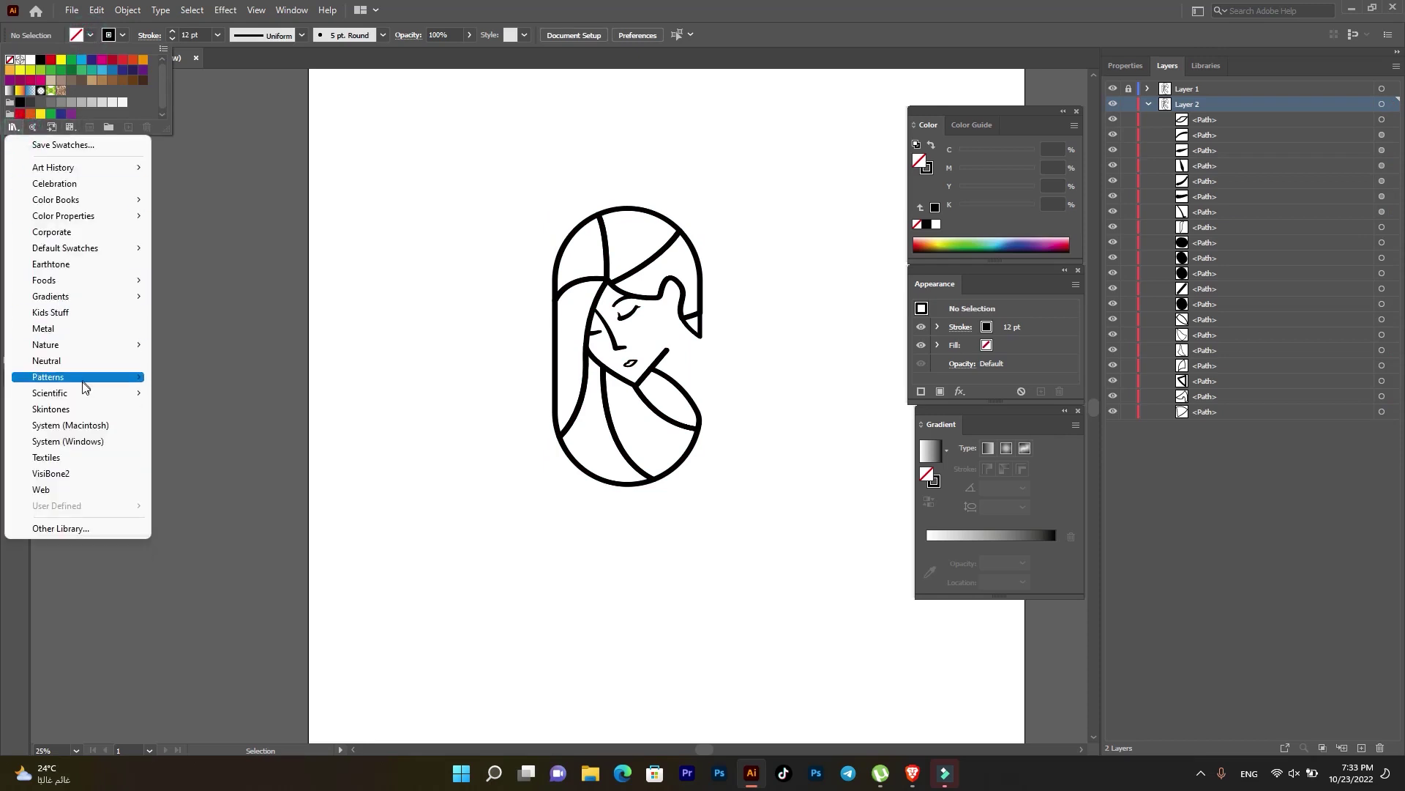
left_click(51, 410)
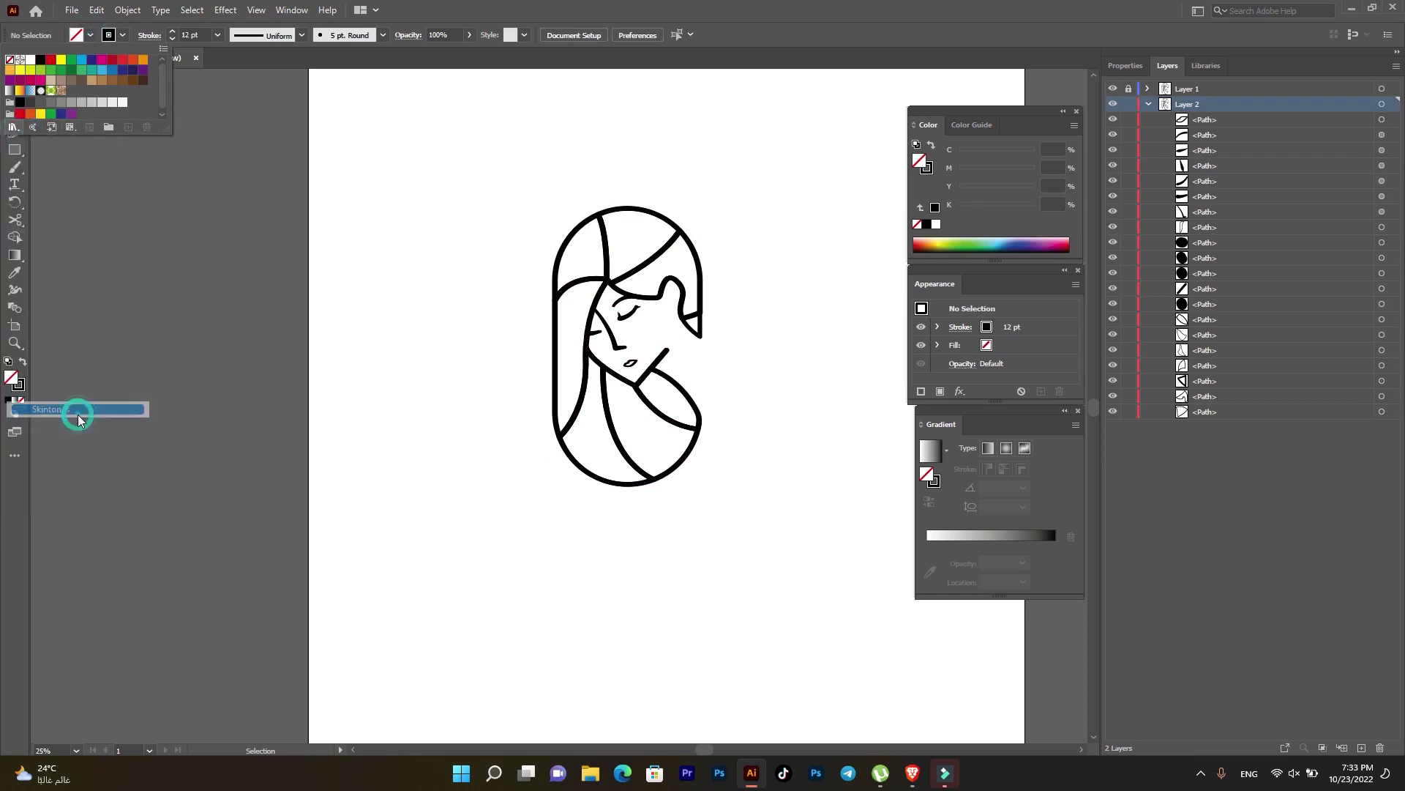
left_click(698, 341)
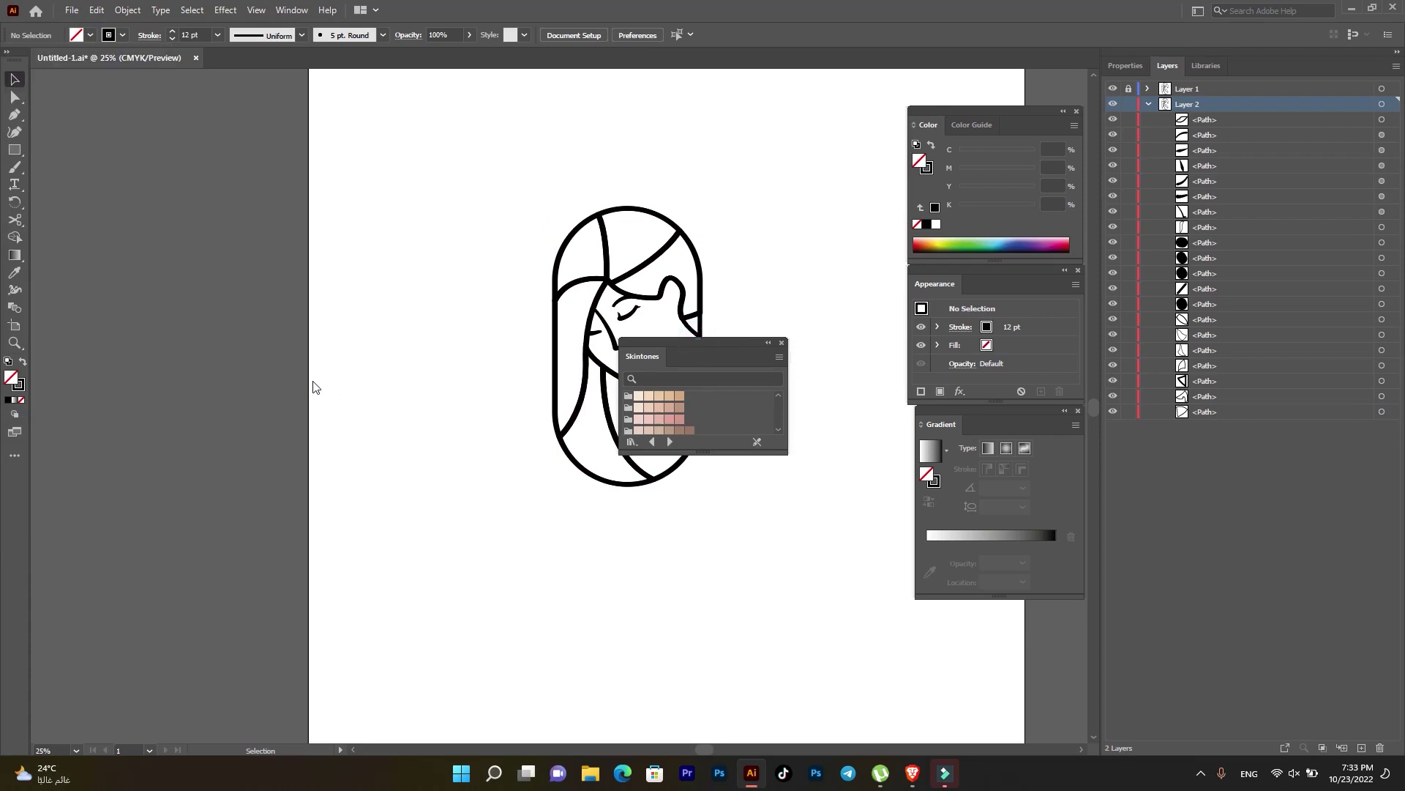
left_click_drag(721, 344, 404, 281)
scroll(402, 353, "down", 2)
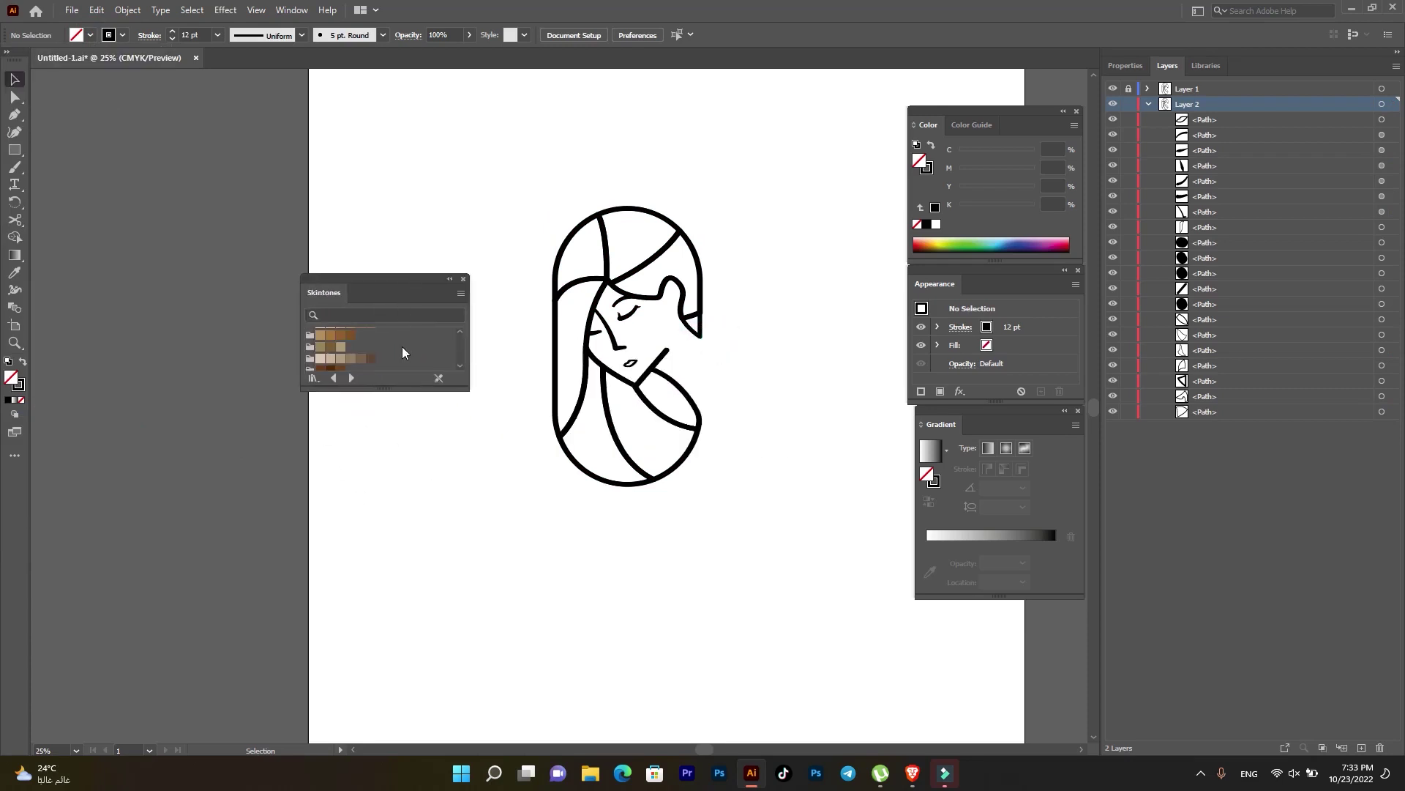
left_click_drag(462, 388, 469, 468)
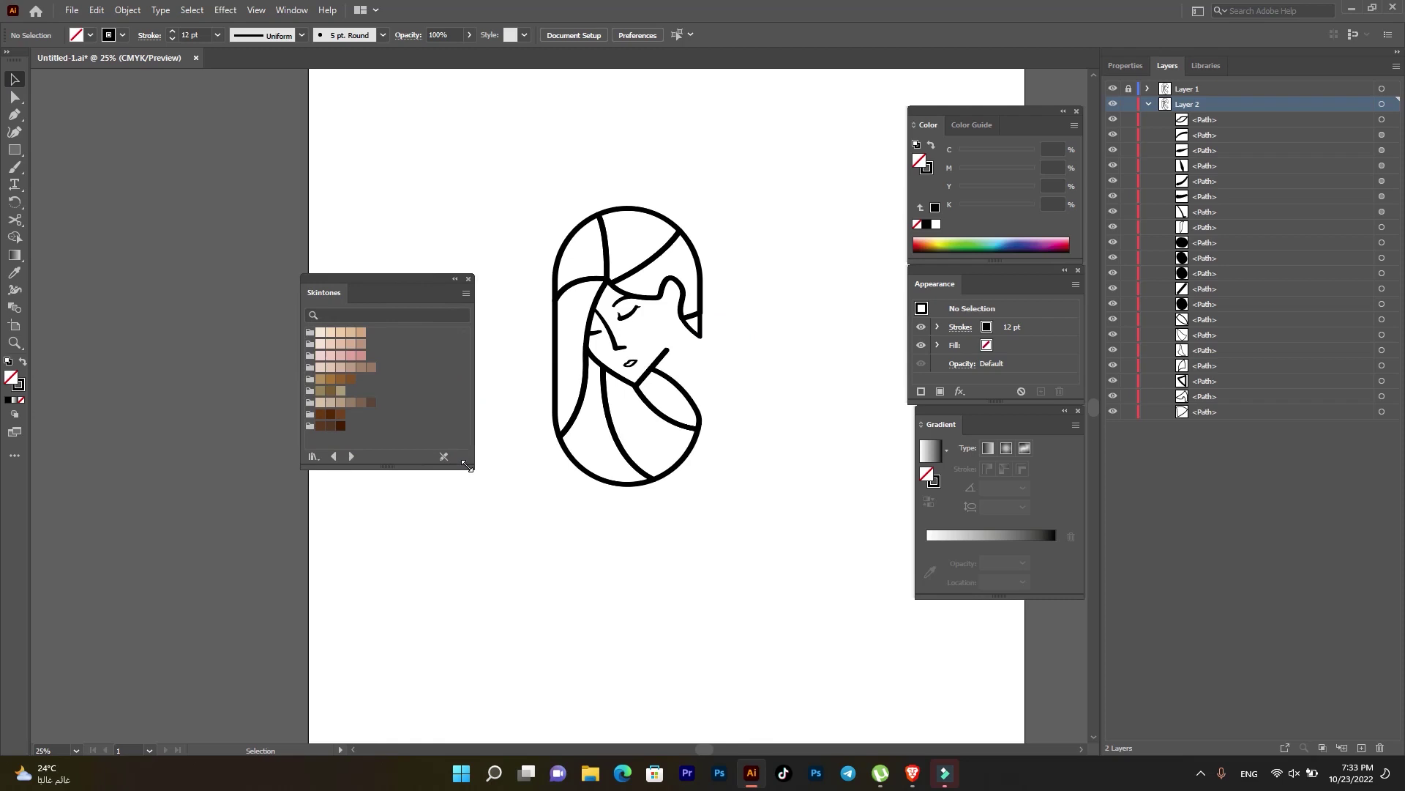
- Fill the hair section under the chin with dark brown
left_click(688, 405)
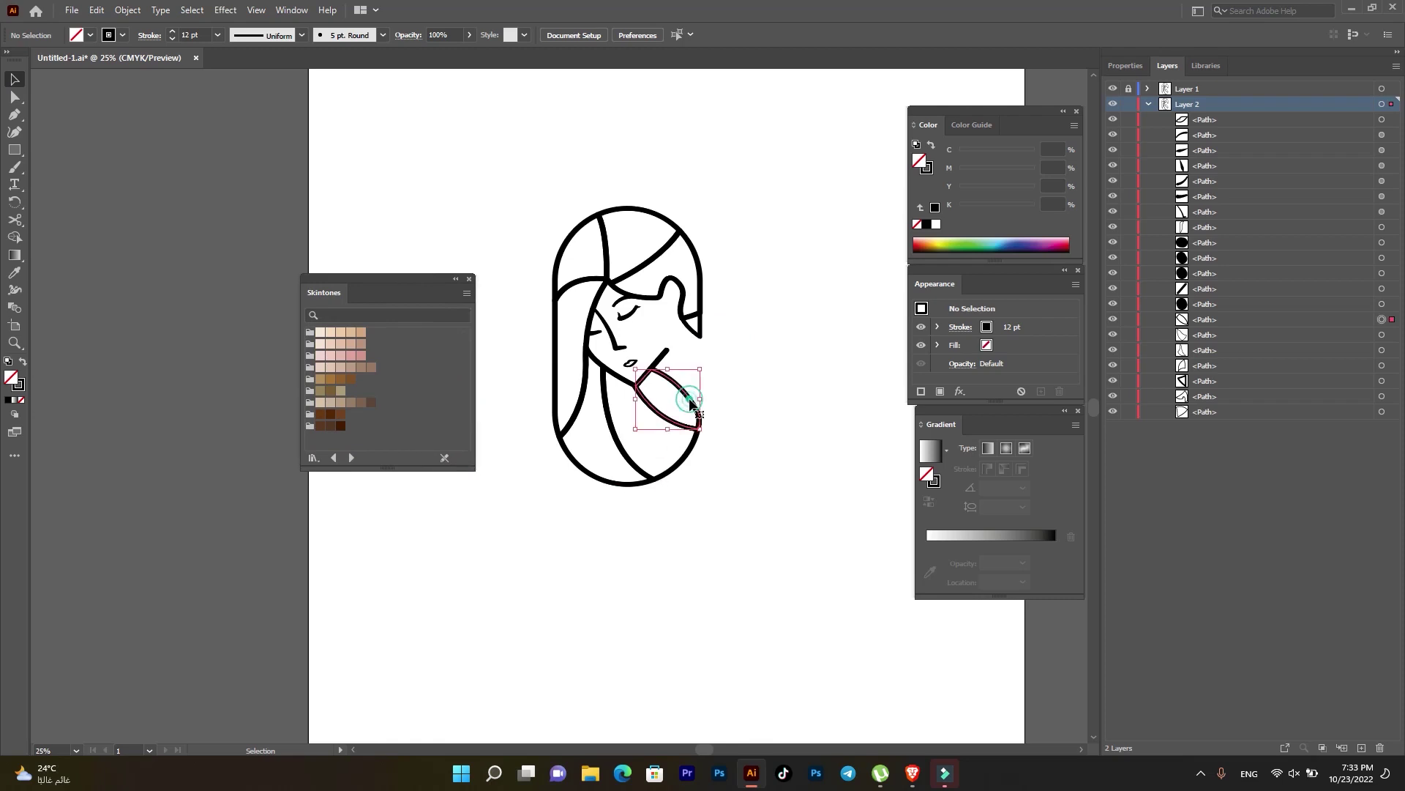
left_click(14, 273)
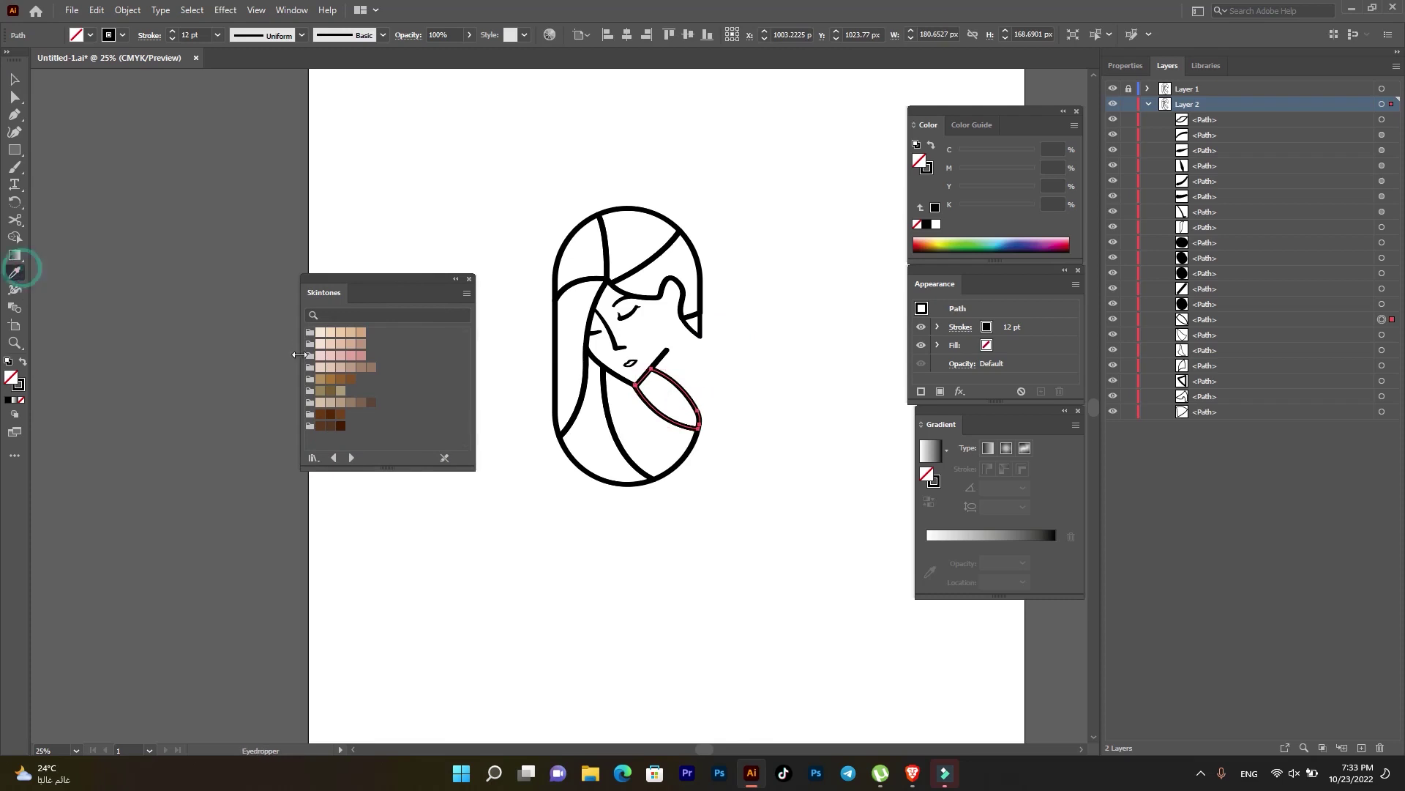
left_click(319, 426)
left_click(15, 80)
- Fill the large lower, lower-left and small right hair sections dark brown
left_click(614, 433)
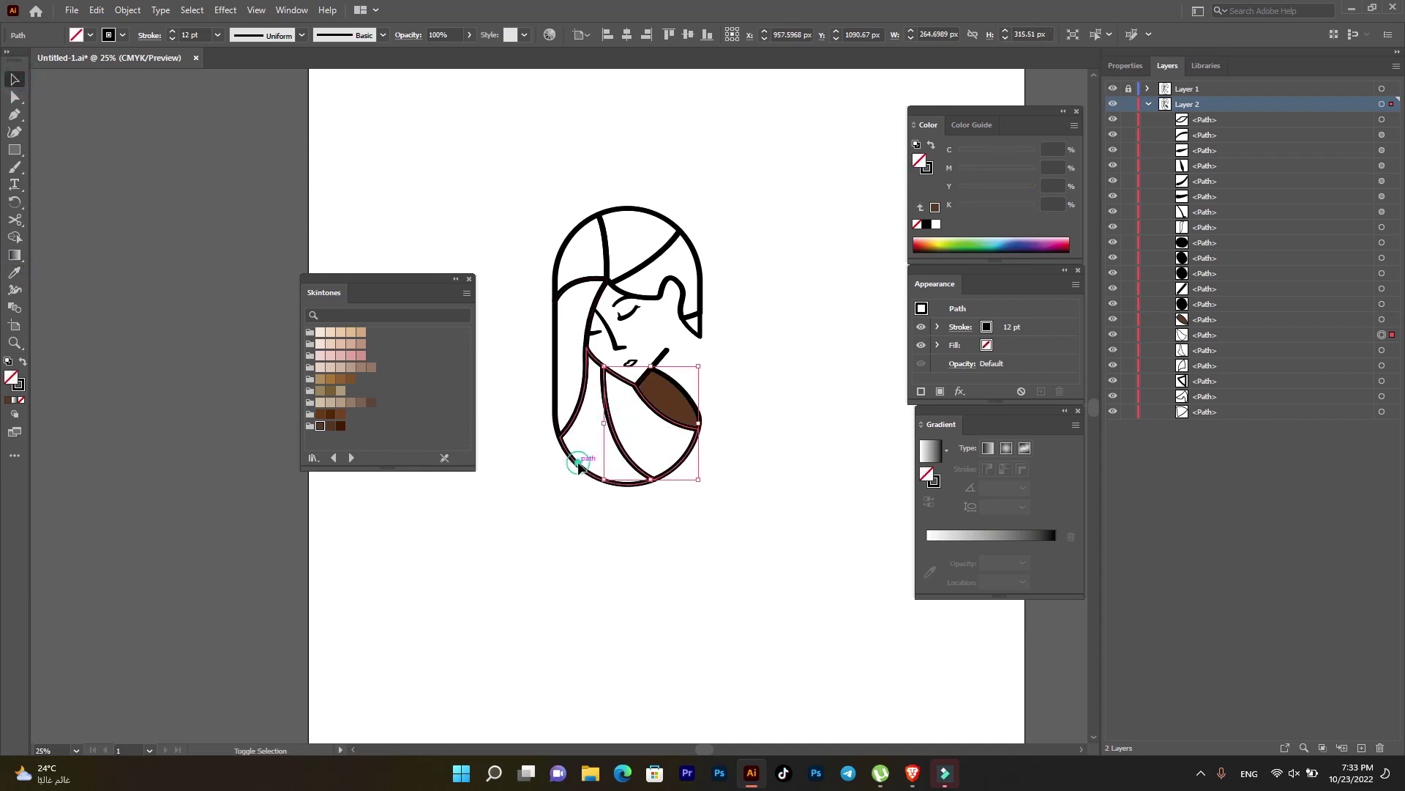
left_click(578, 461, "shift")
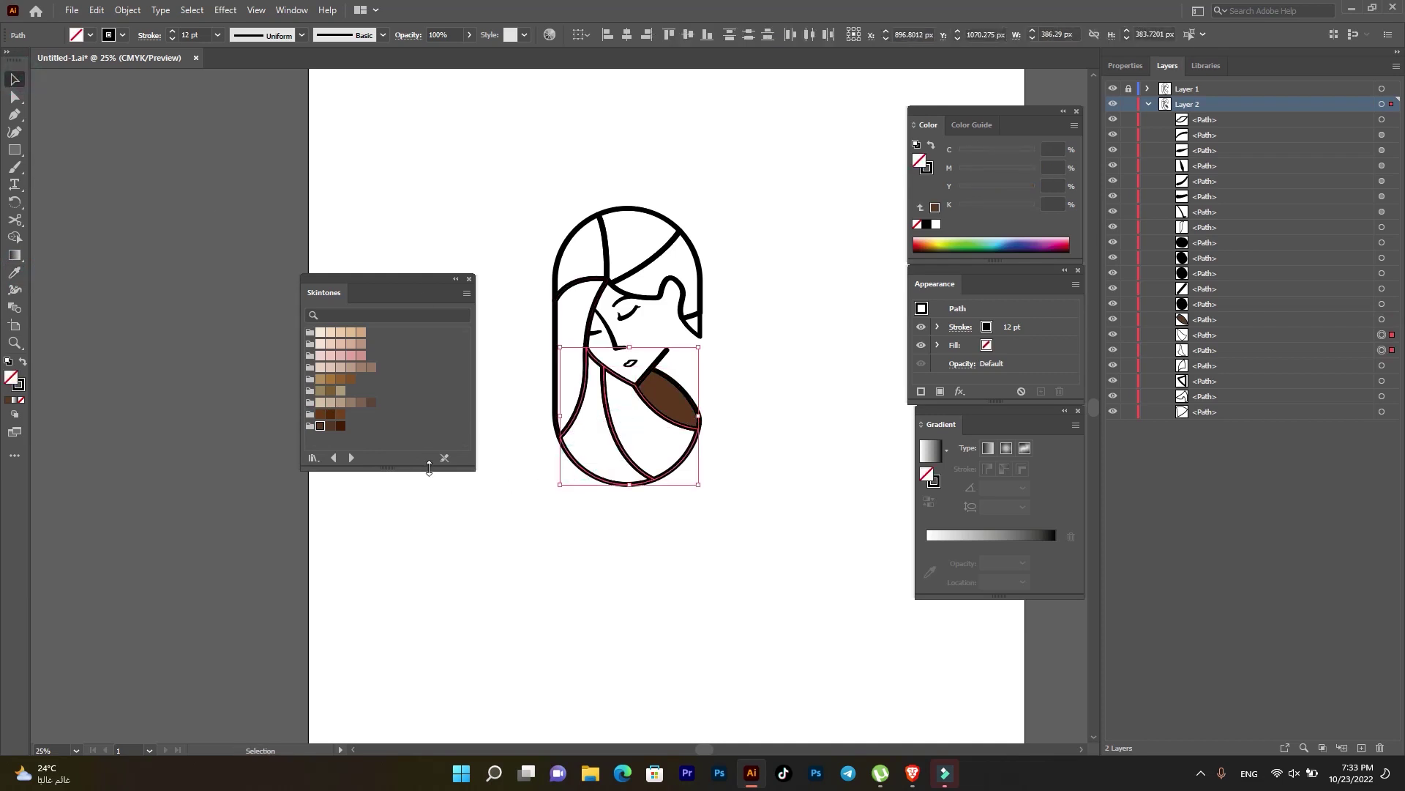
left_click(327, 415)
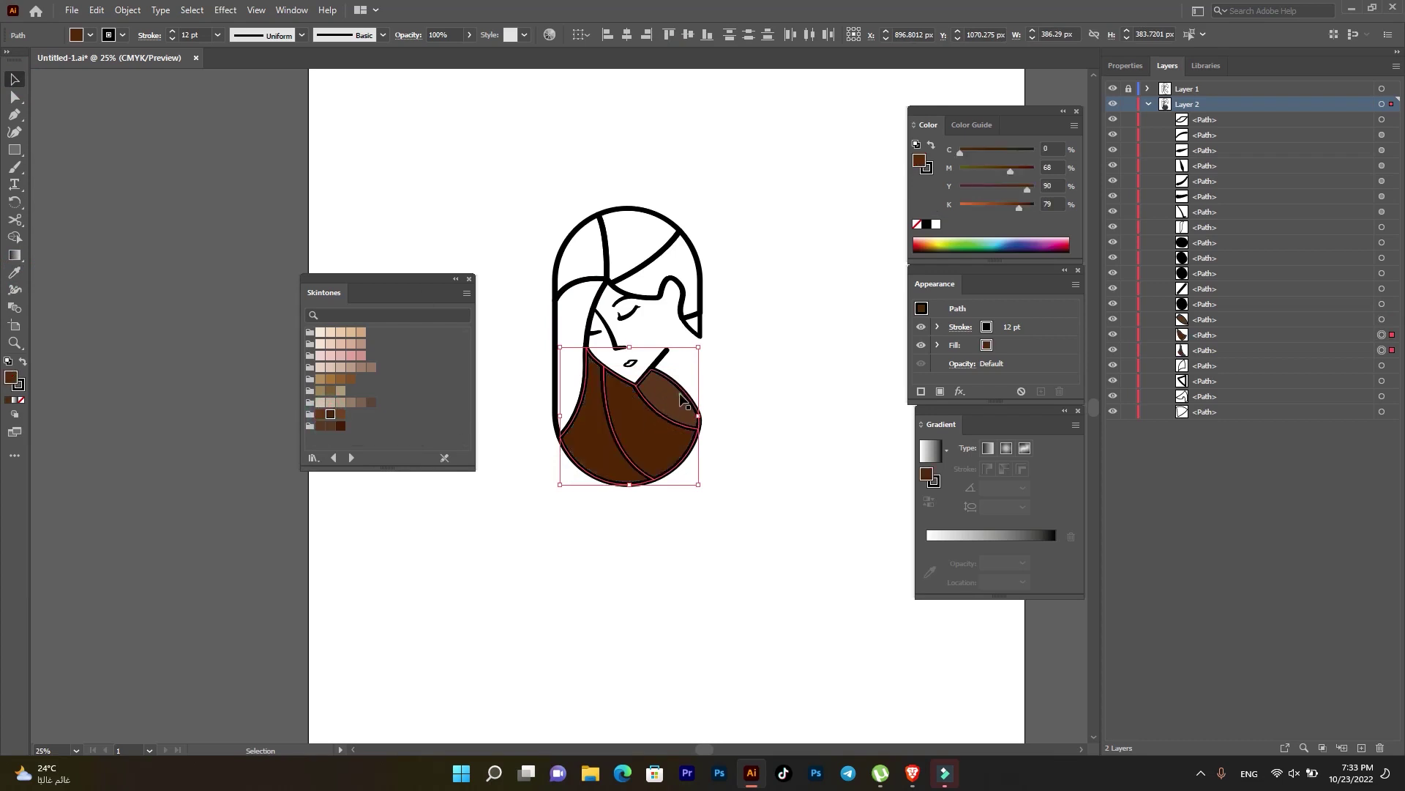
left_click(661, 410)
left_click(330, 415)
left_click(745, 546)
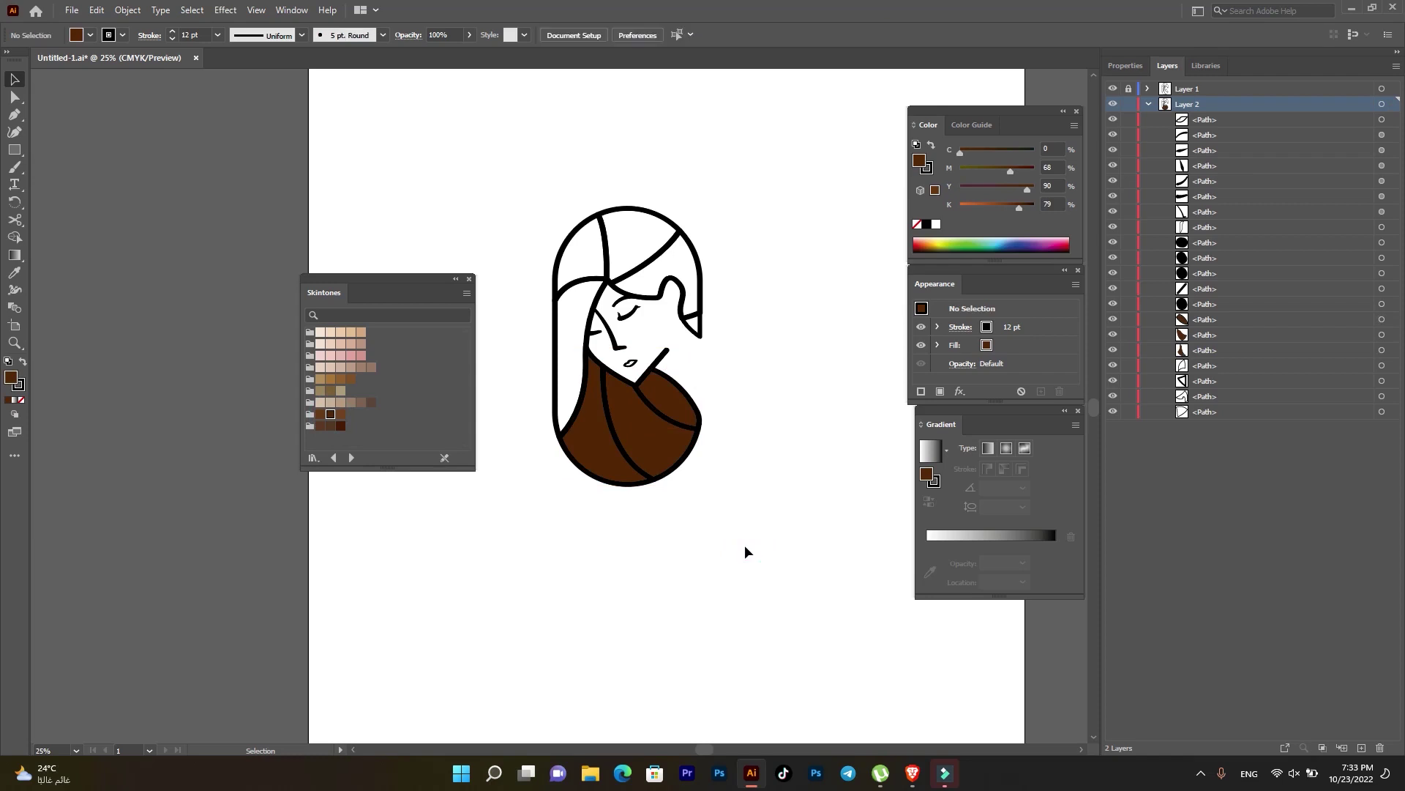
- Try several skintones on the left hair strand, settling on C0 M60 Y80 K70 dark brown
left_click(573, 291)
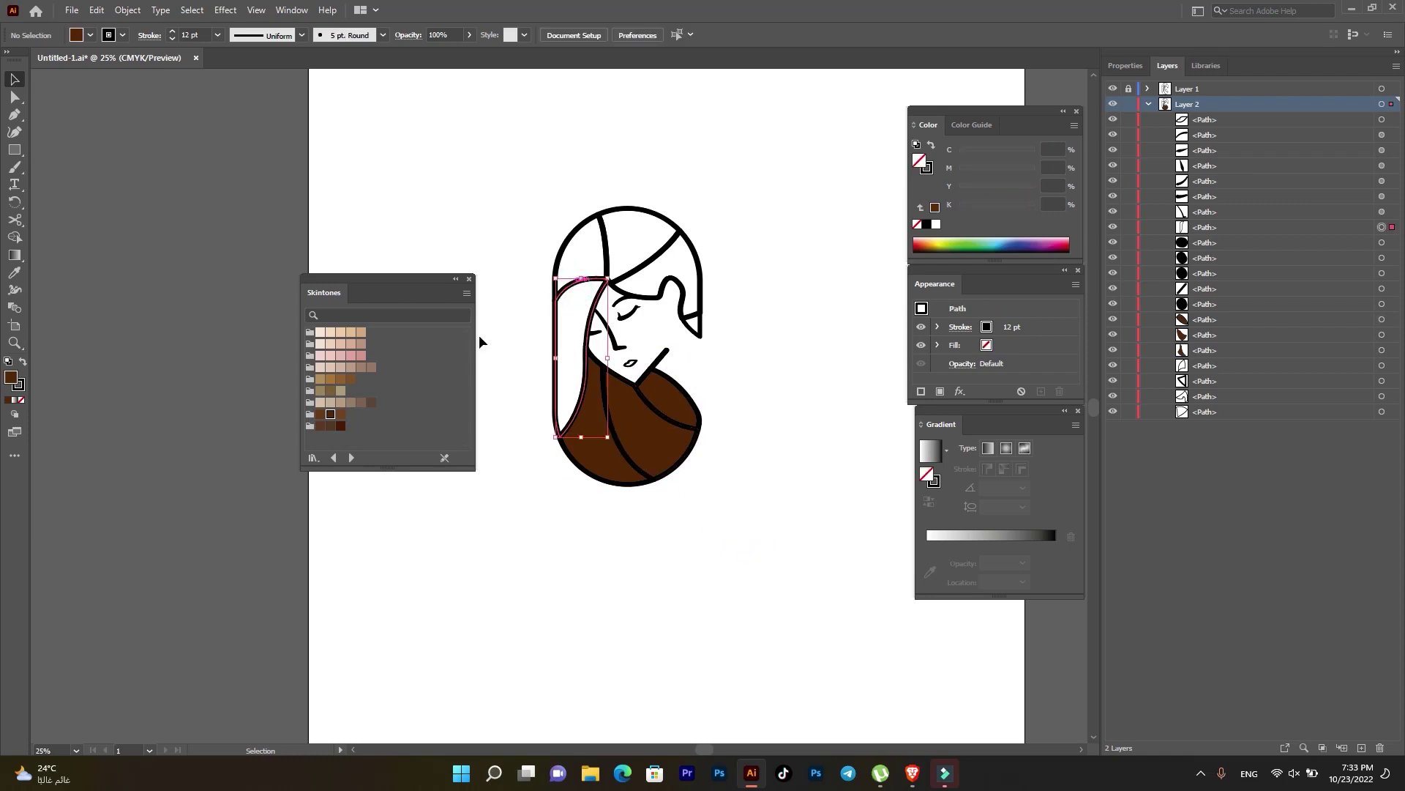
left_click(342, 415)
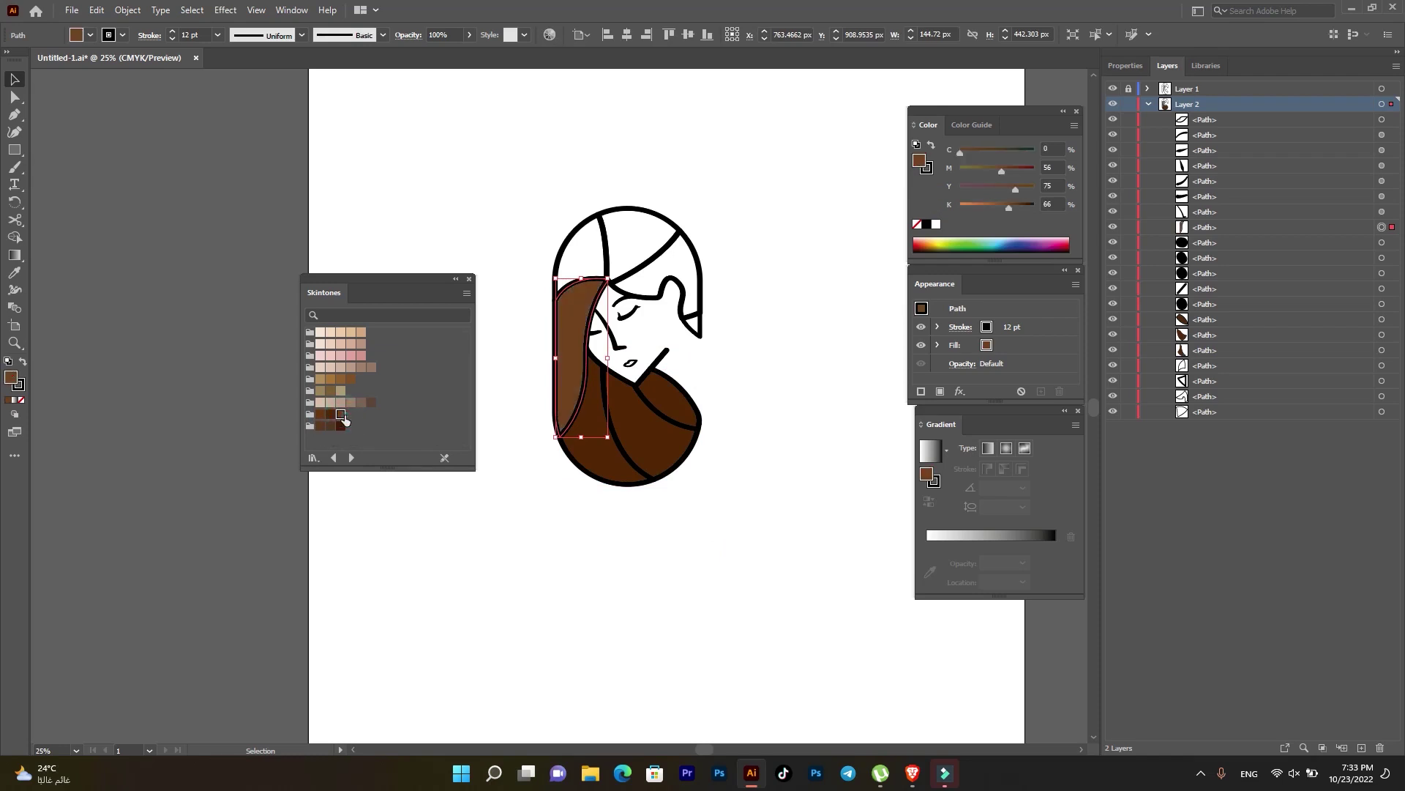
left_click(361, 355)
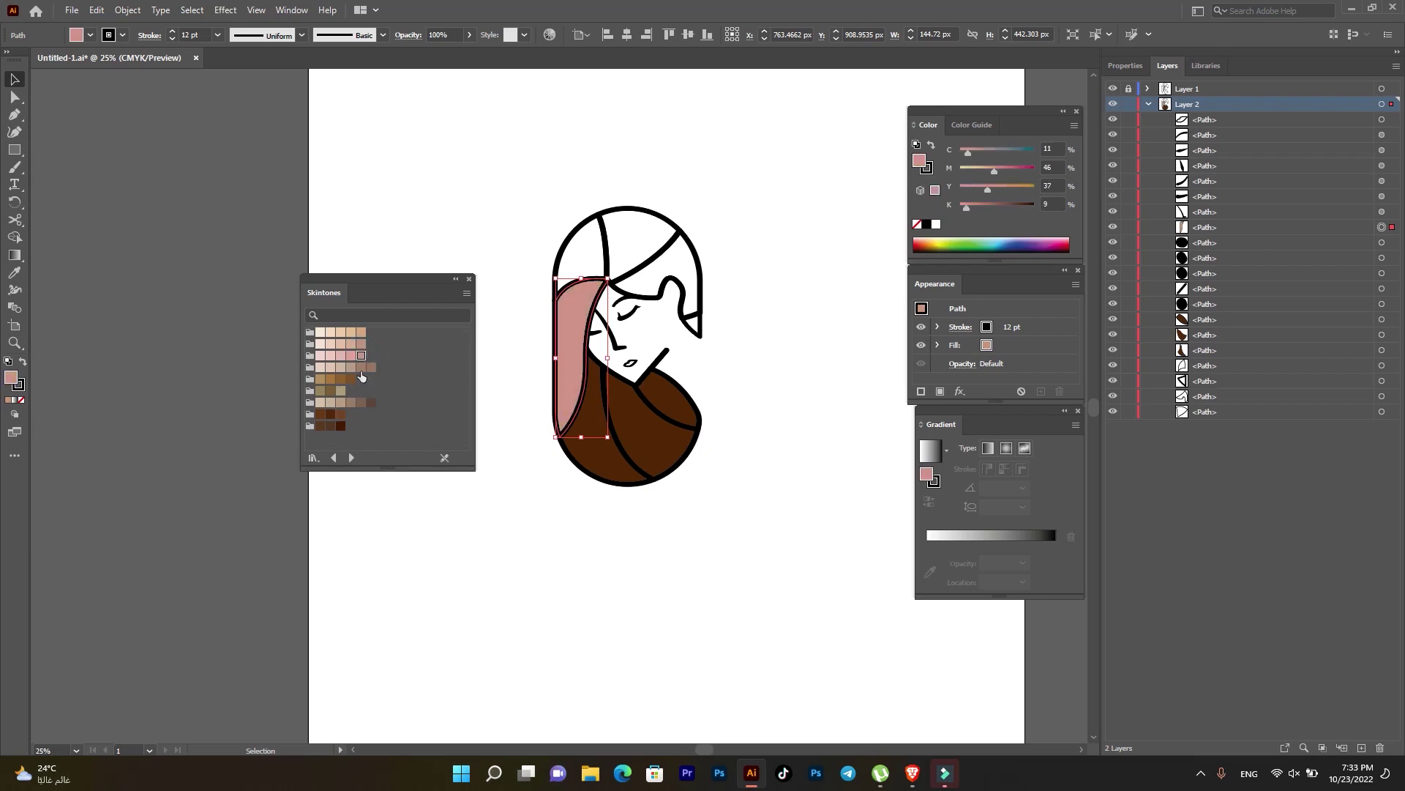
left_click(342, 380)
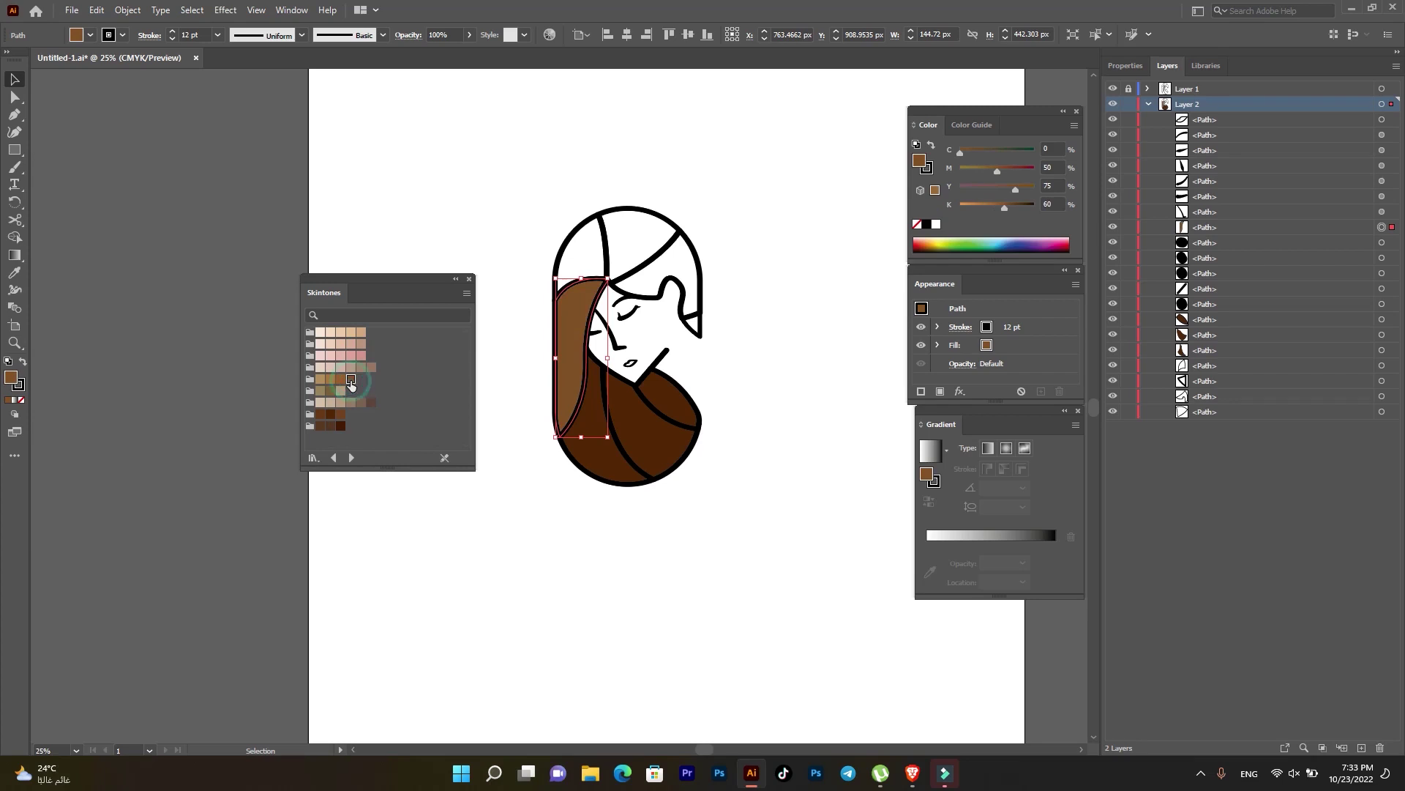
left_click(353, 402)
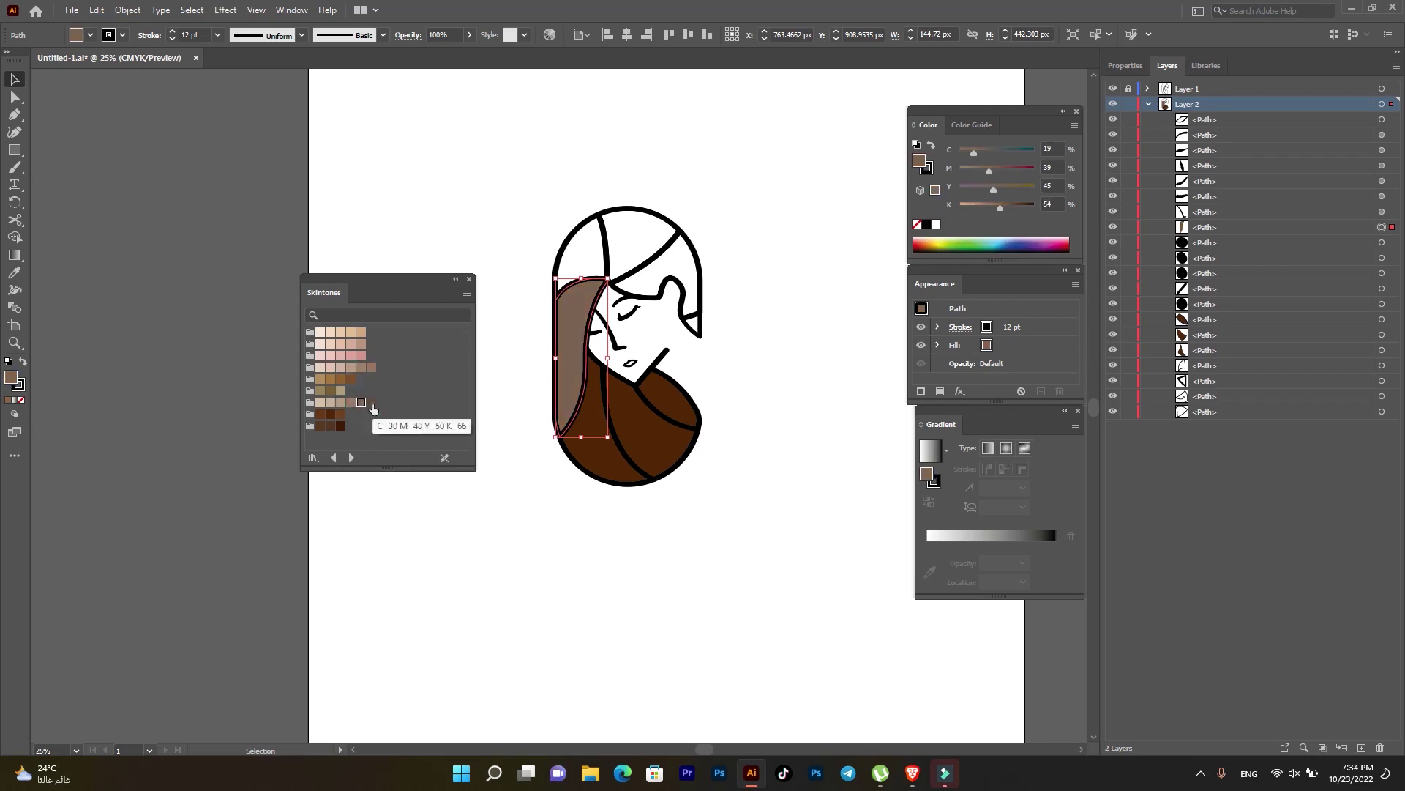
left_click(319, 414)
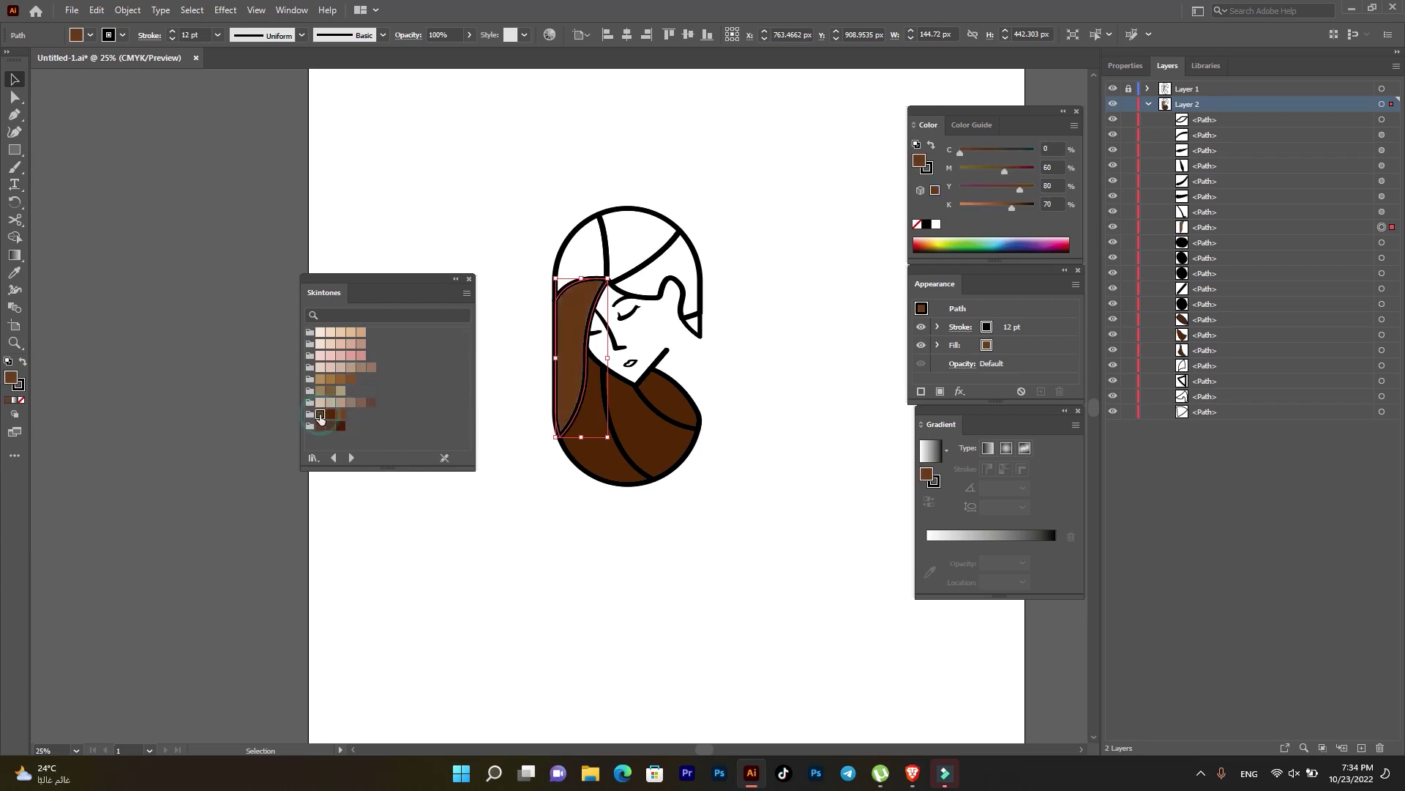
left_click(505, 505)
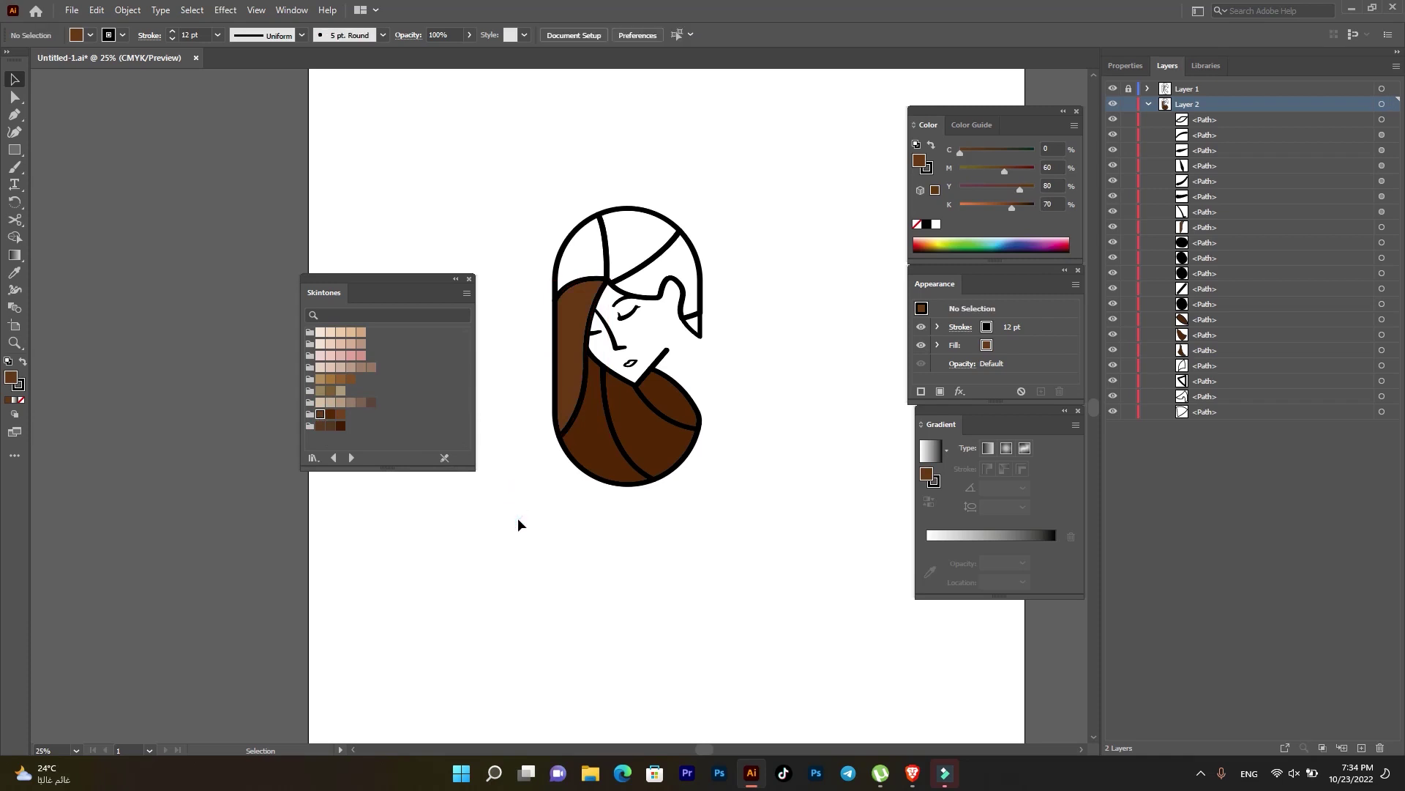
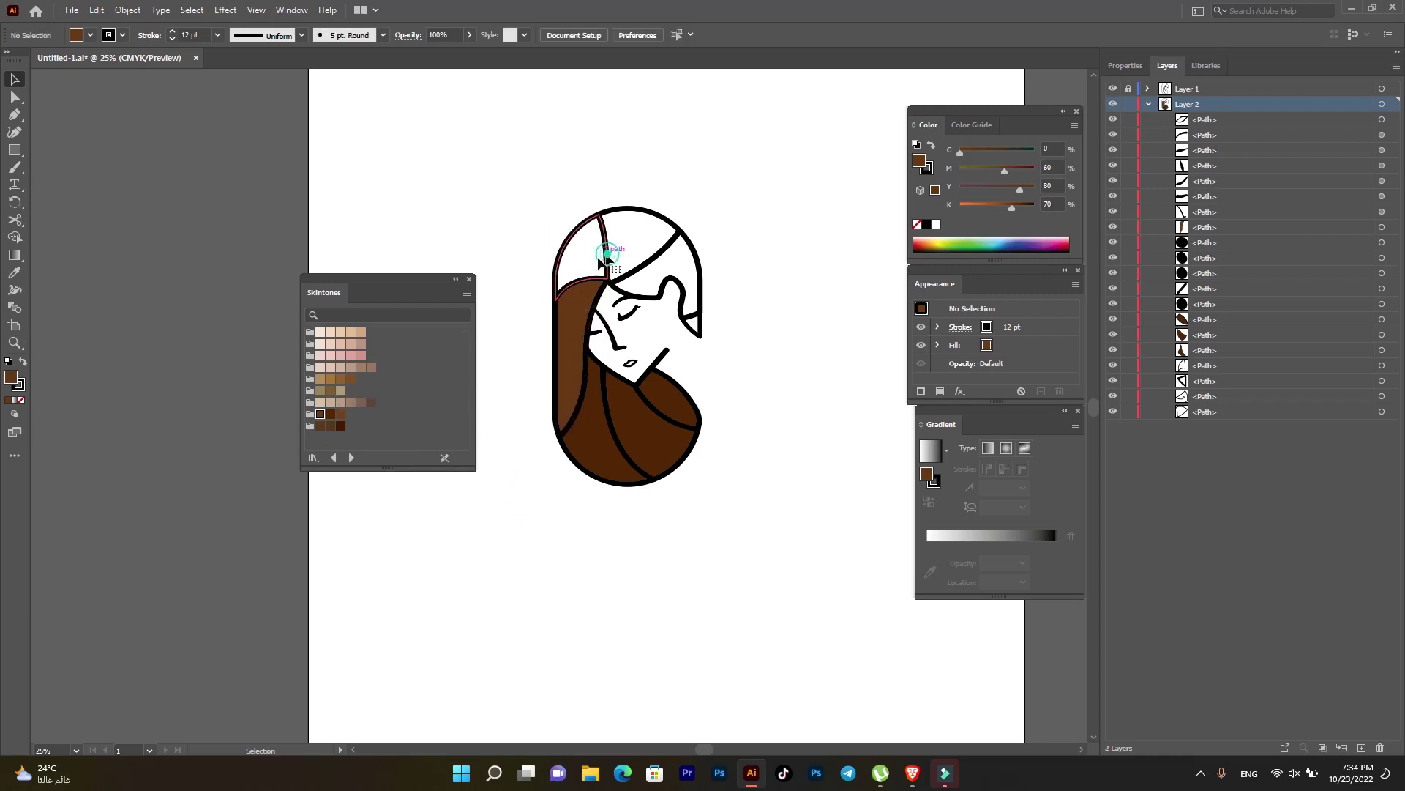
- Fill the upper-left white hair piece with a dark brown Skintones swatch
left_click(607, 252)
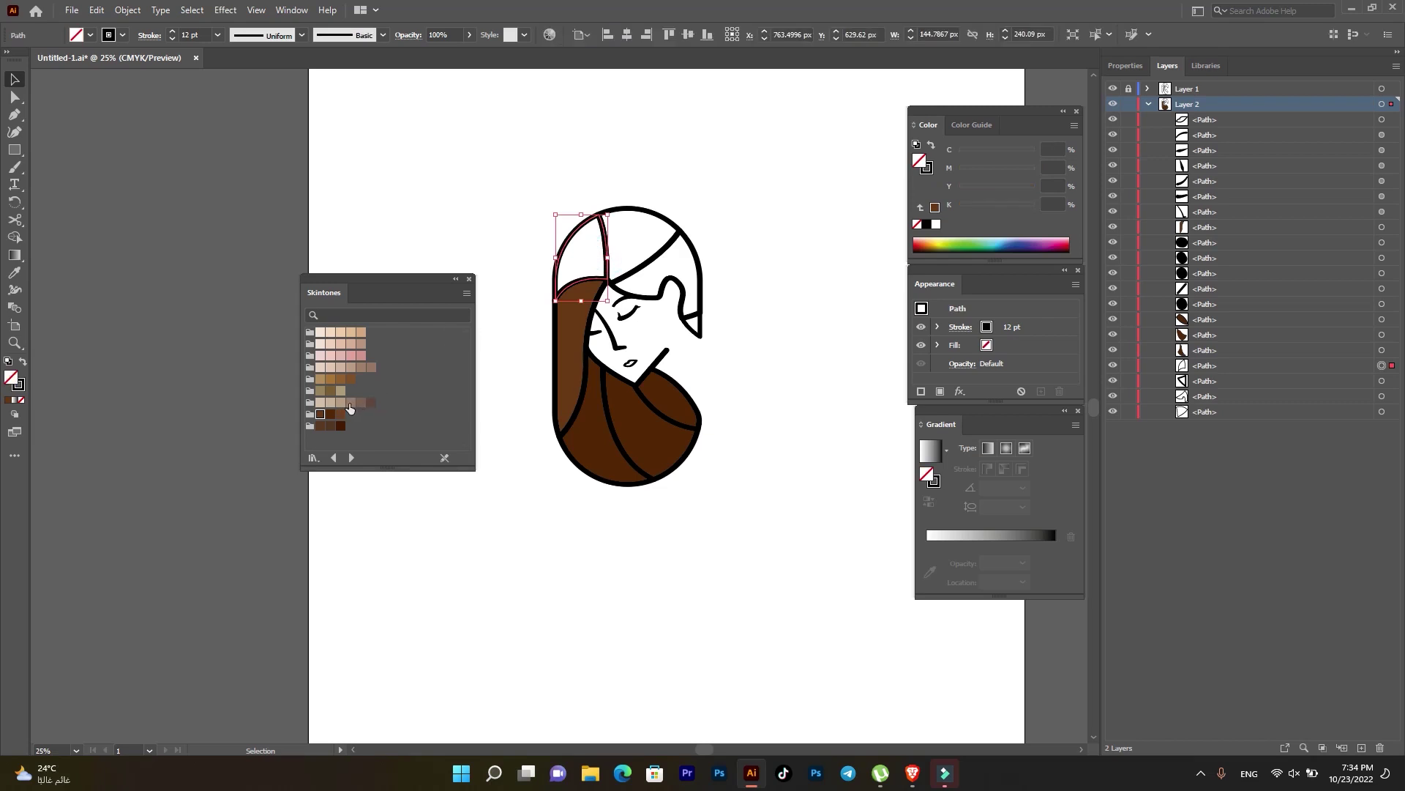
left_click(341, 413)
left_click(445, 216)
left_click(581, 235)
left_click(322, 414)
left_click(427, 208)
left_click(585, 260)
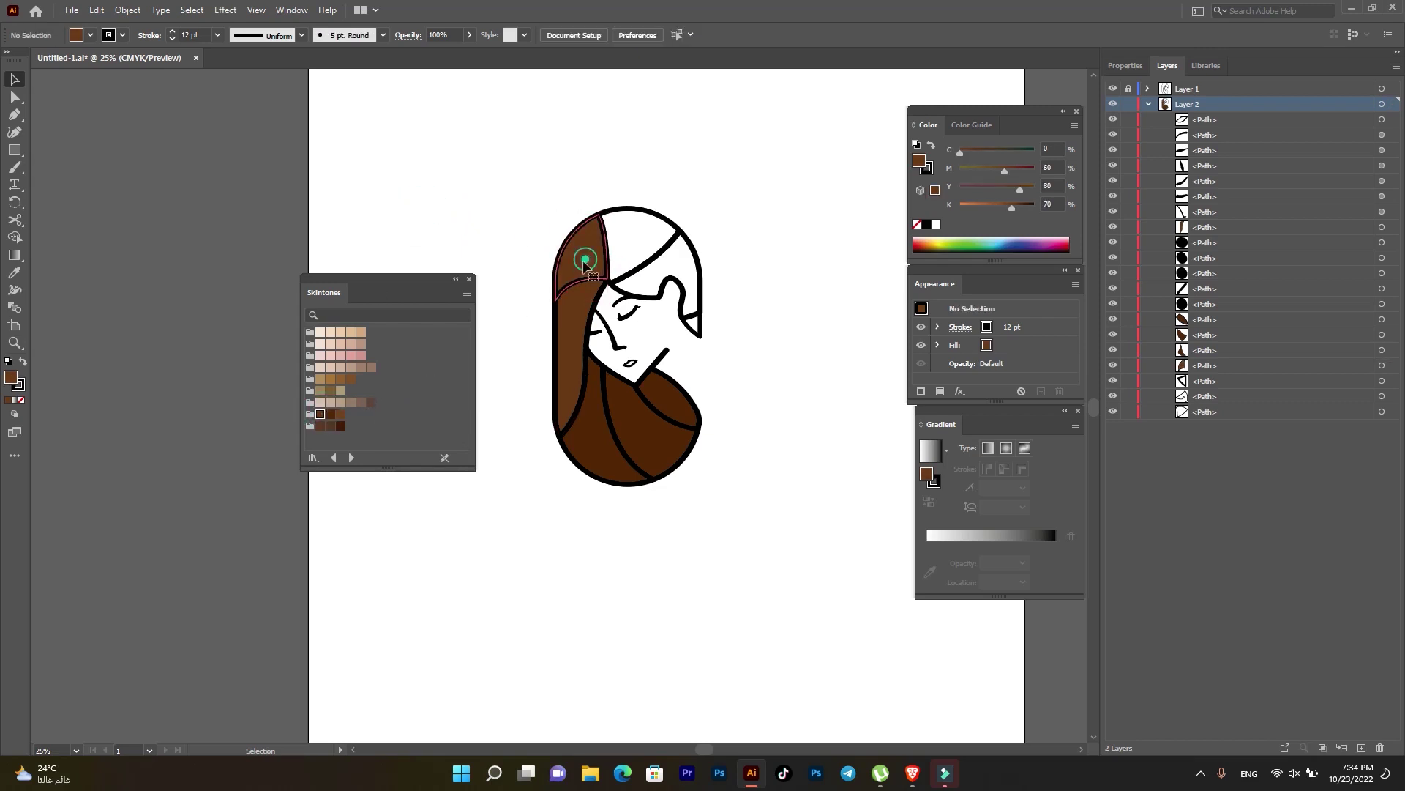
left_click(340, 414)
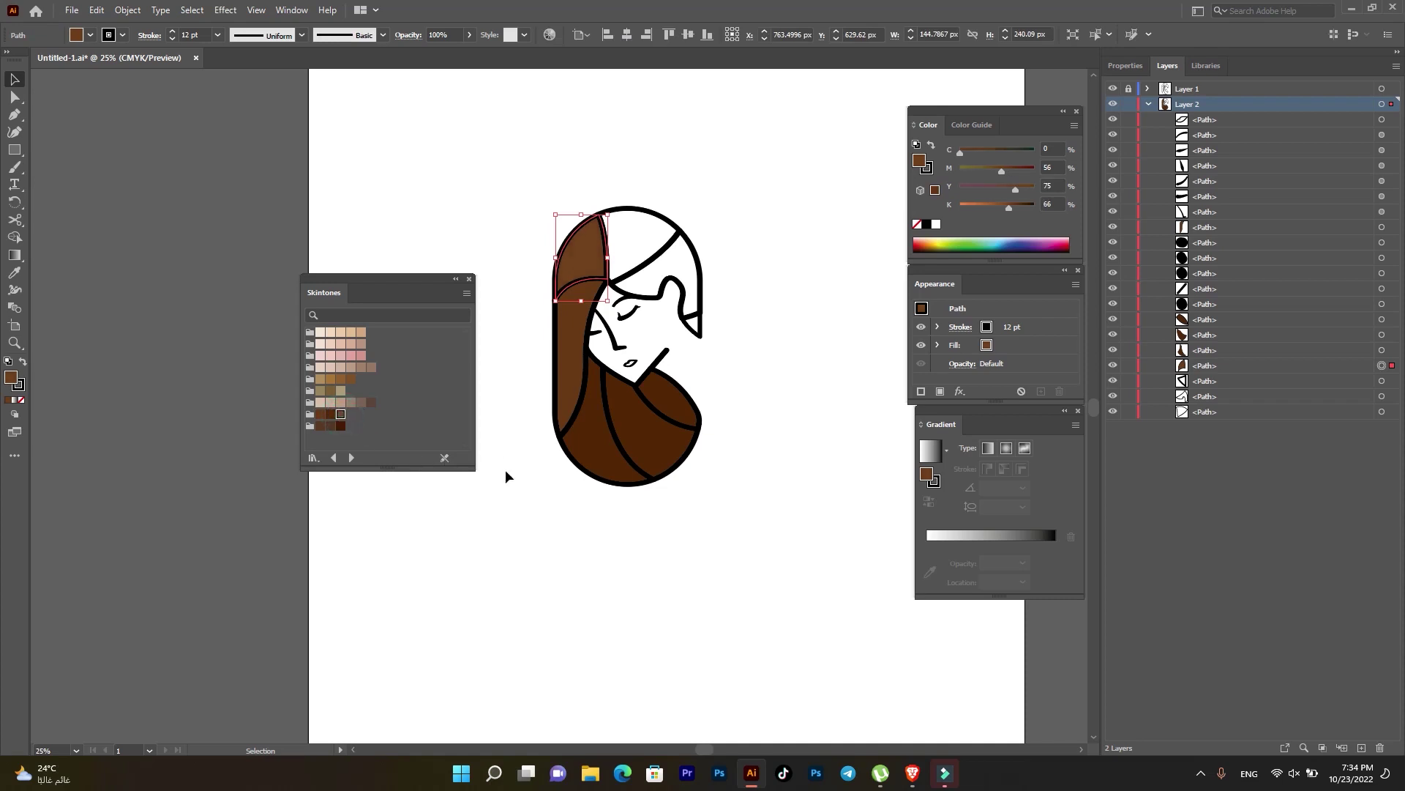
left_click(614, 570)
- Fill the cap-shaped top hair piece and the forehead hair piece with brown
left_click(658, 219)
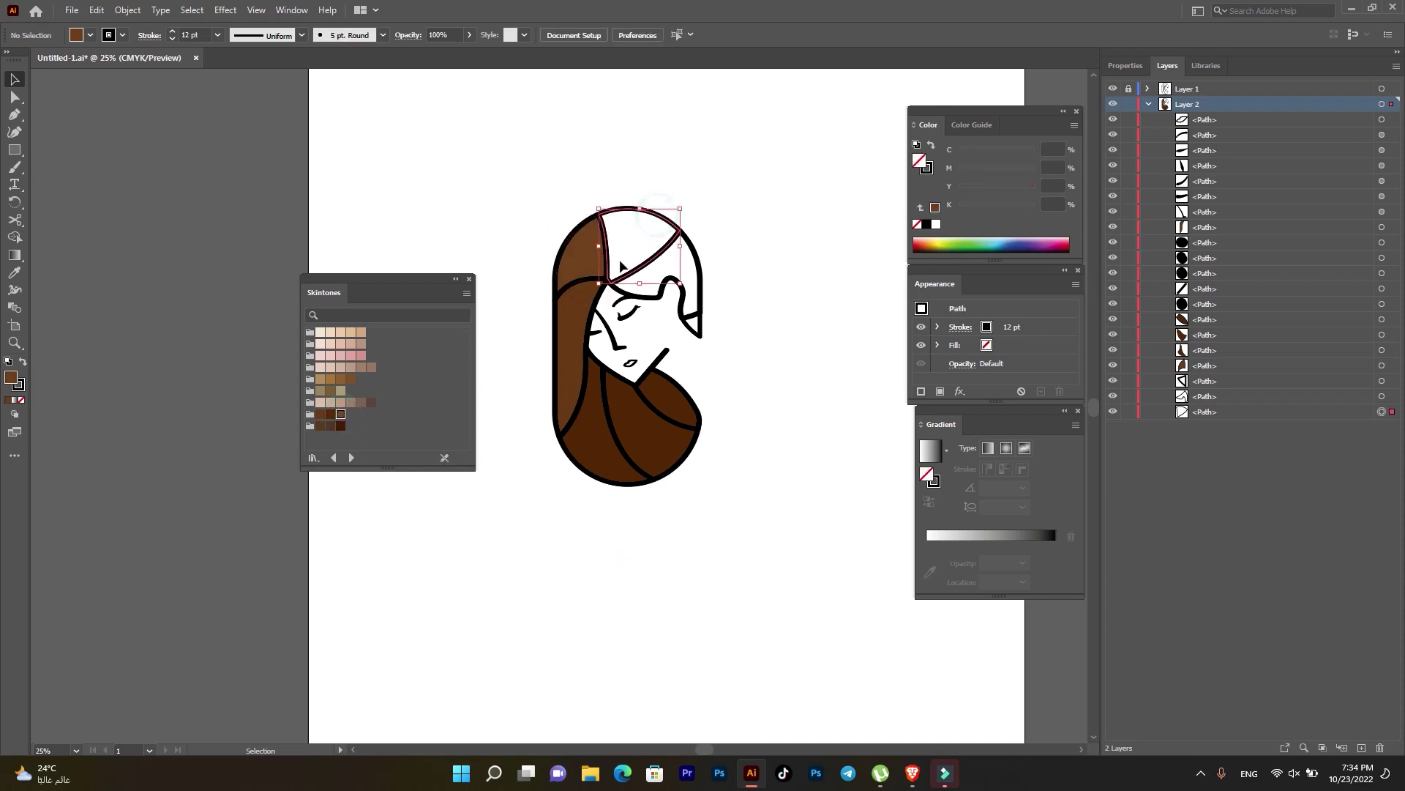
left_click(340, 415)
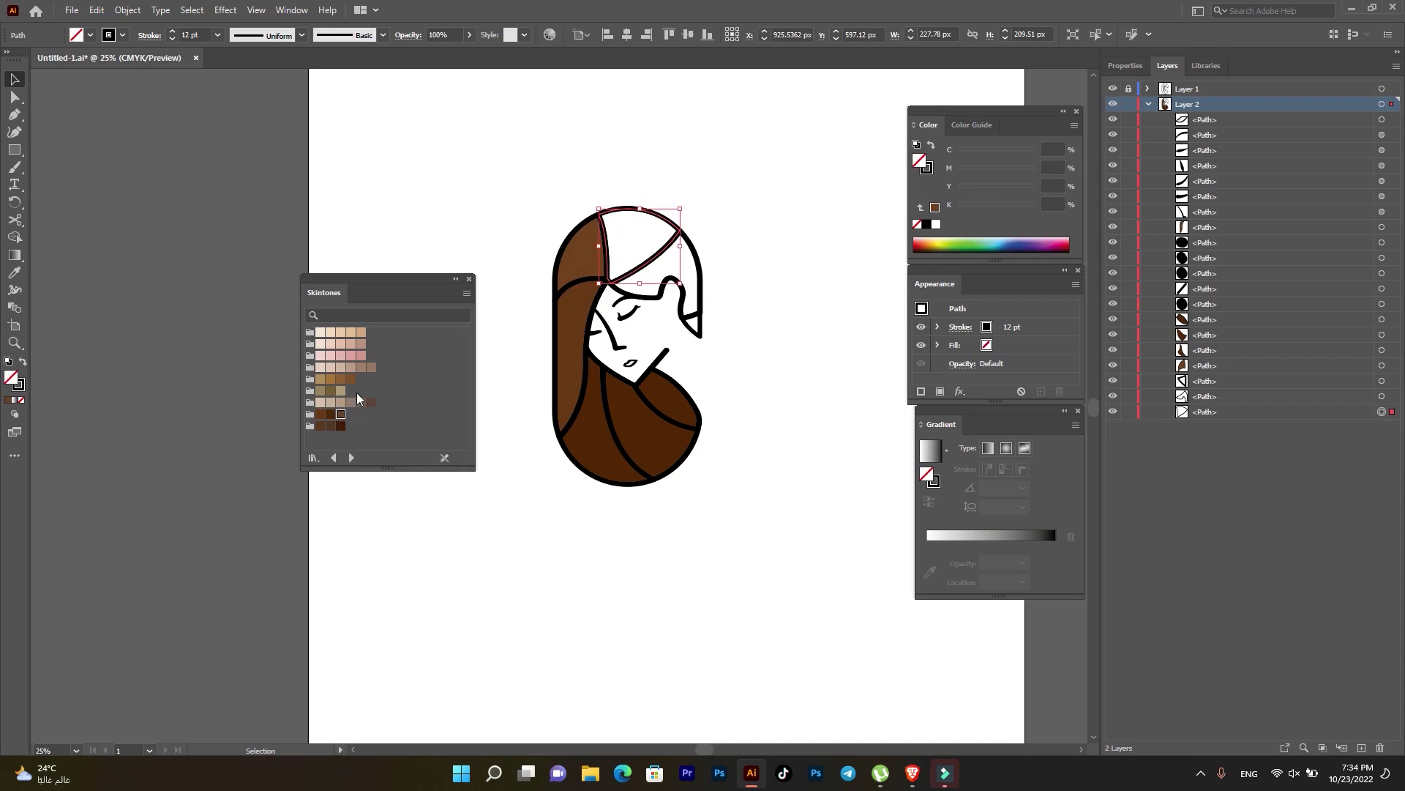
left_click(322, 415)
left_click(664, 515)
left_click(698, 265)
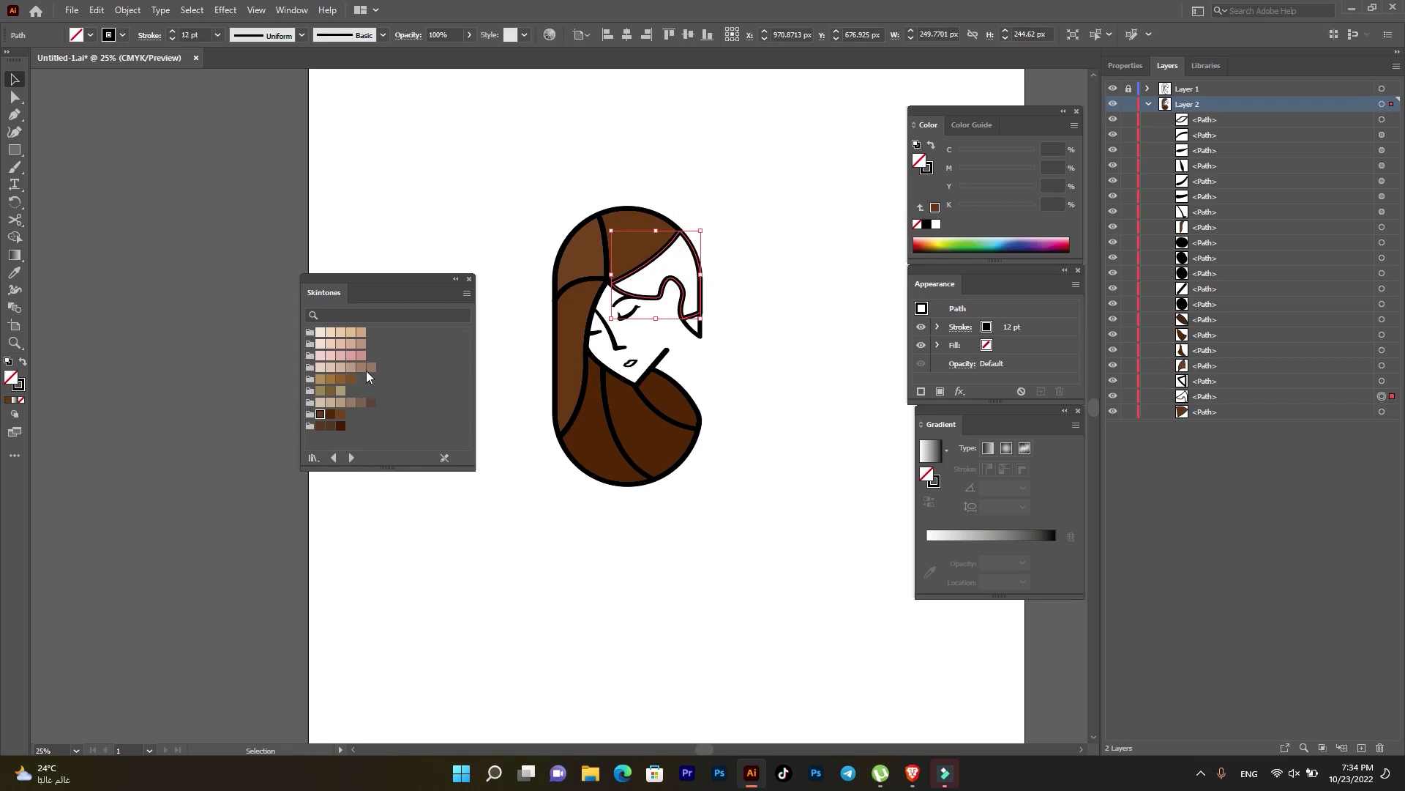
left_click(340, 415)
left_click(820, 468)
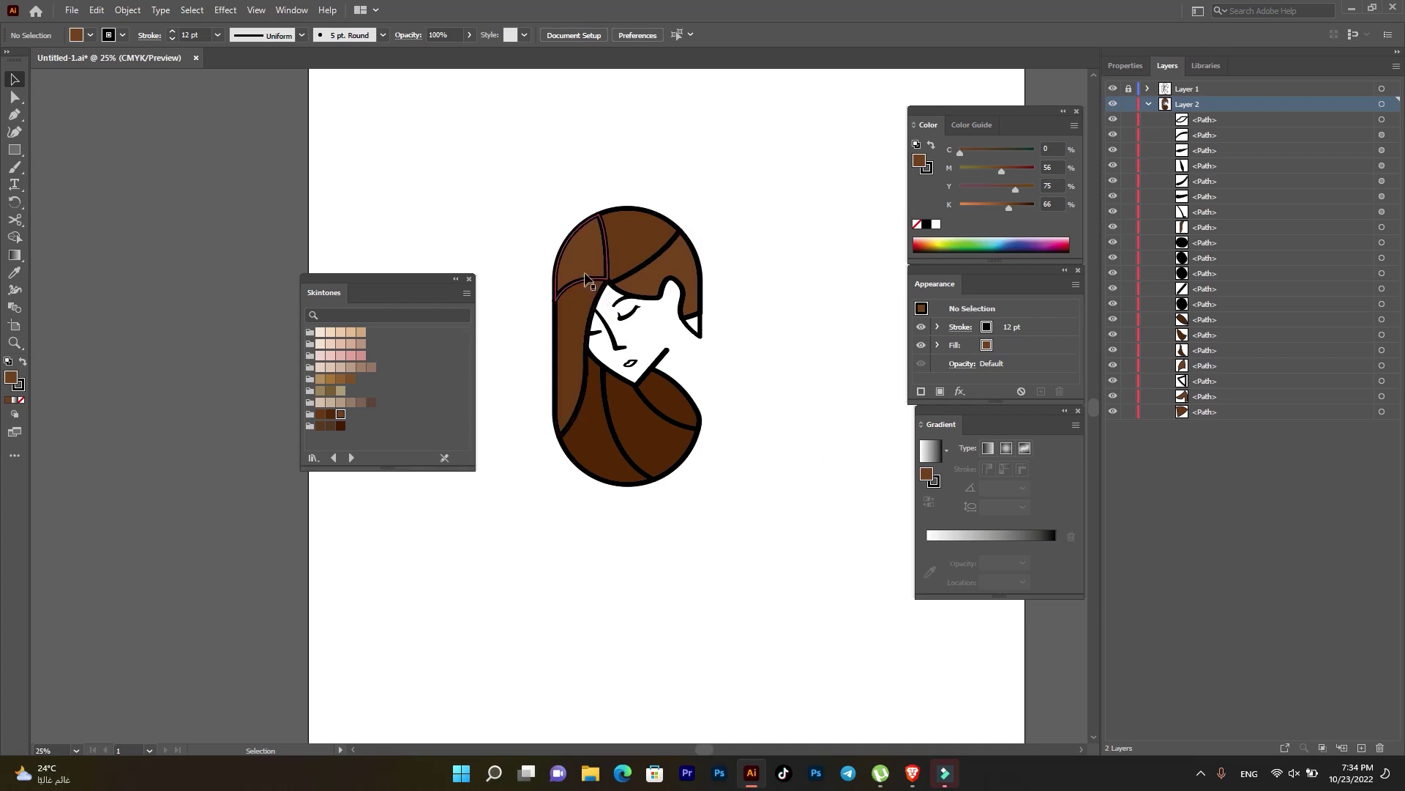
- Recolour the three top hair pieces together with one brown skin tone
left_click(663, 245)
left_click(685, 275, "shift")
left_click(584, 227, "shift")
left_click(340, 416)
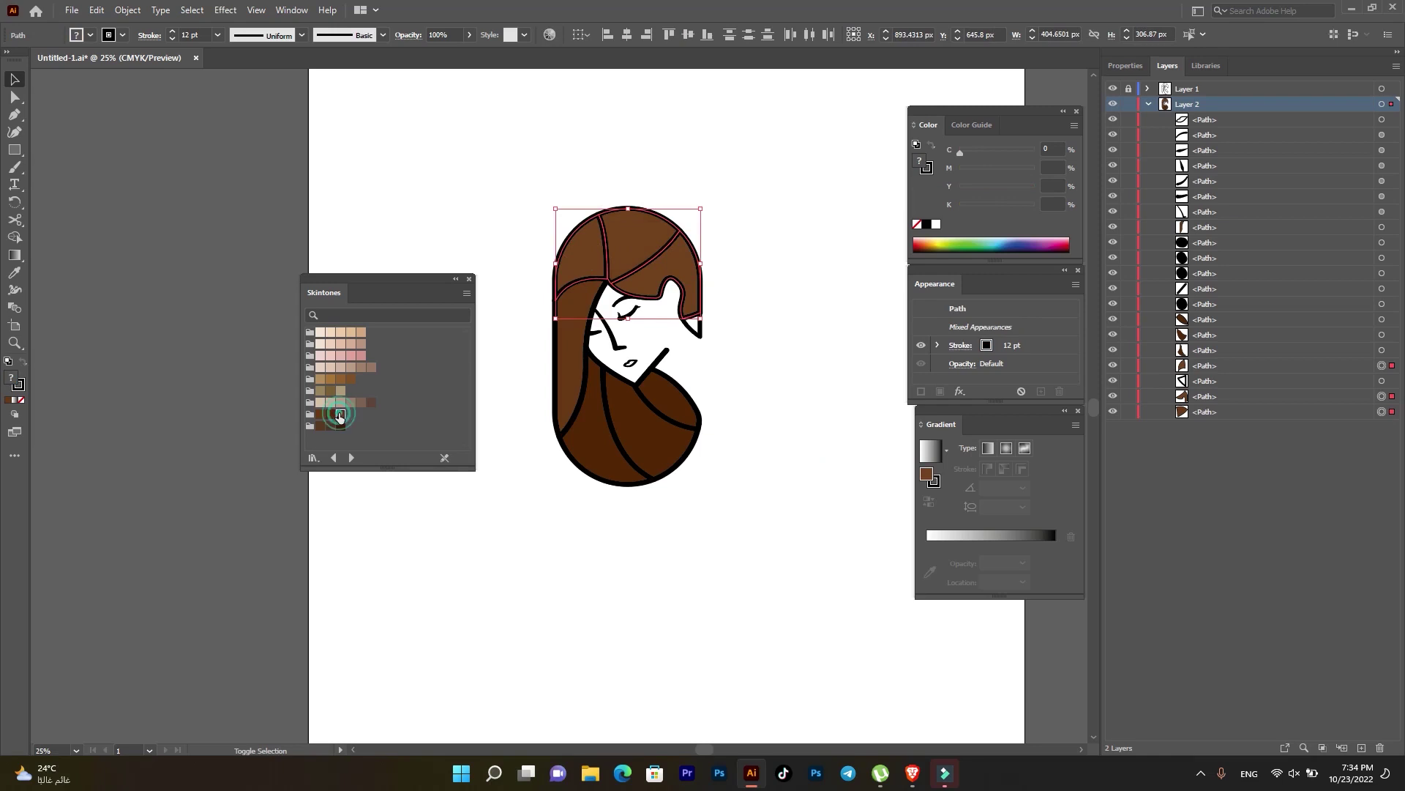
left_click(739, 523)
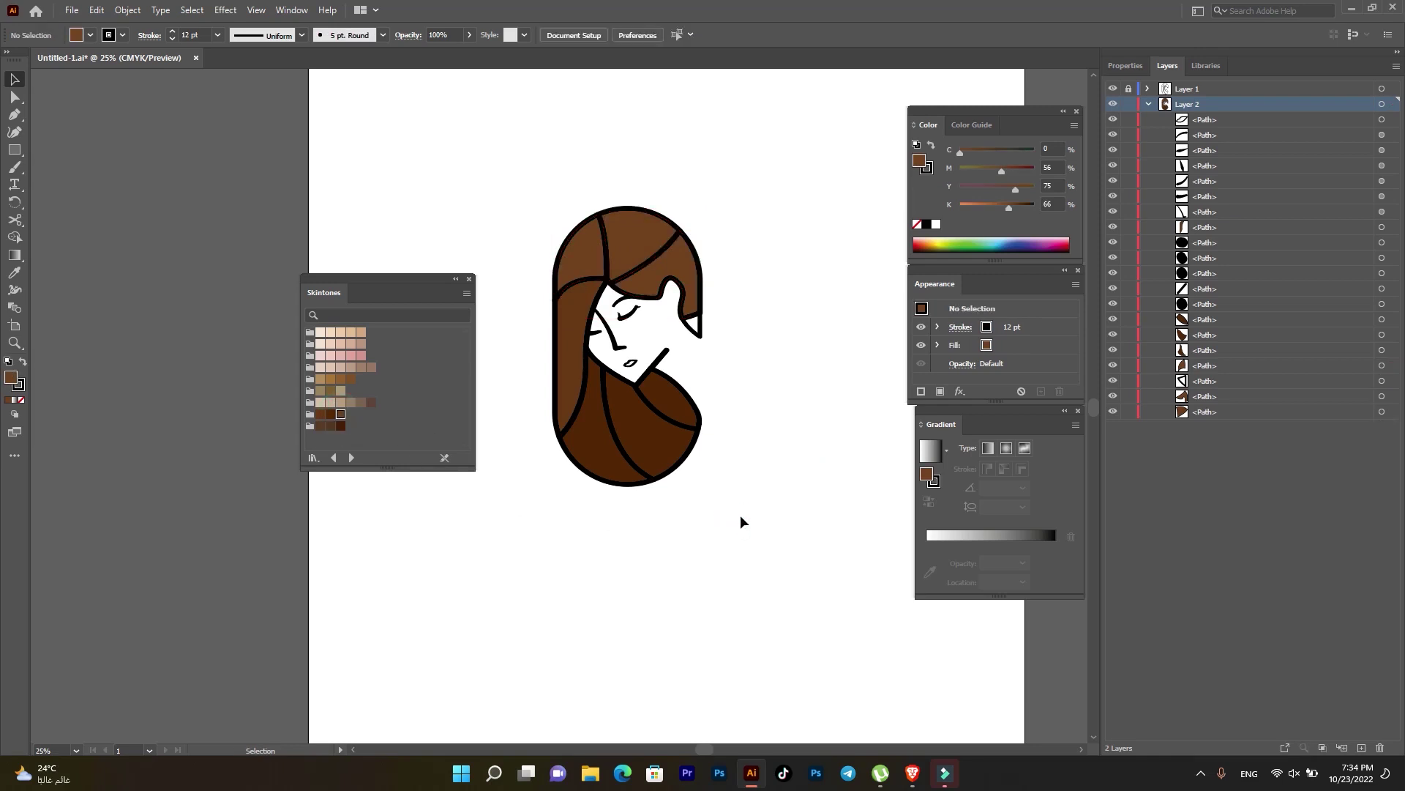
- Give the small triangle beside the face a pink skin tone, then reselect the top hair pieces
left_click(701, 332)
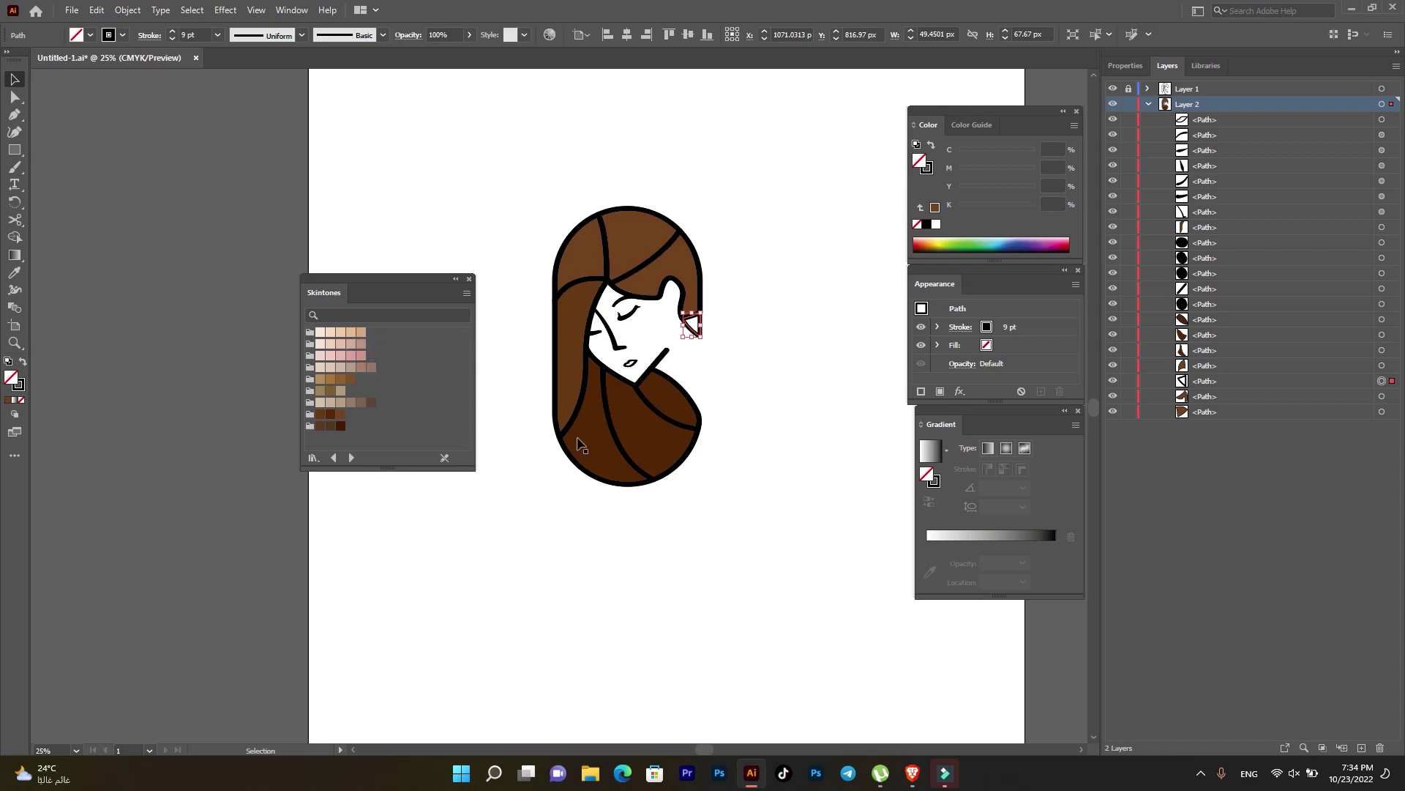
left_click(362, 356)
left_click(710, 292)
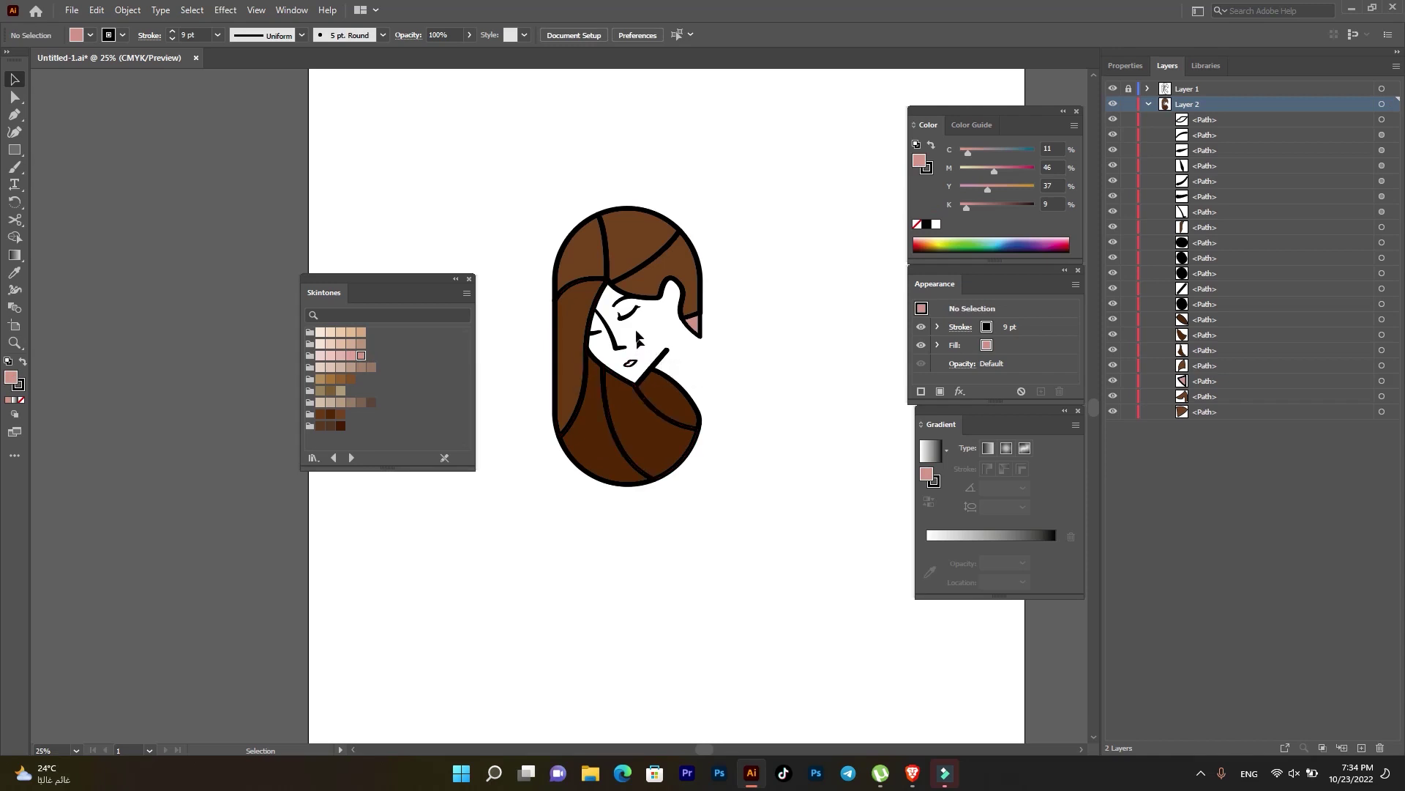
left_click(640, 249)
left_click(586, 246, "shift")
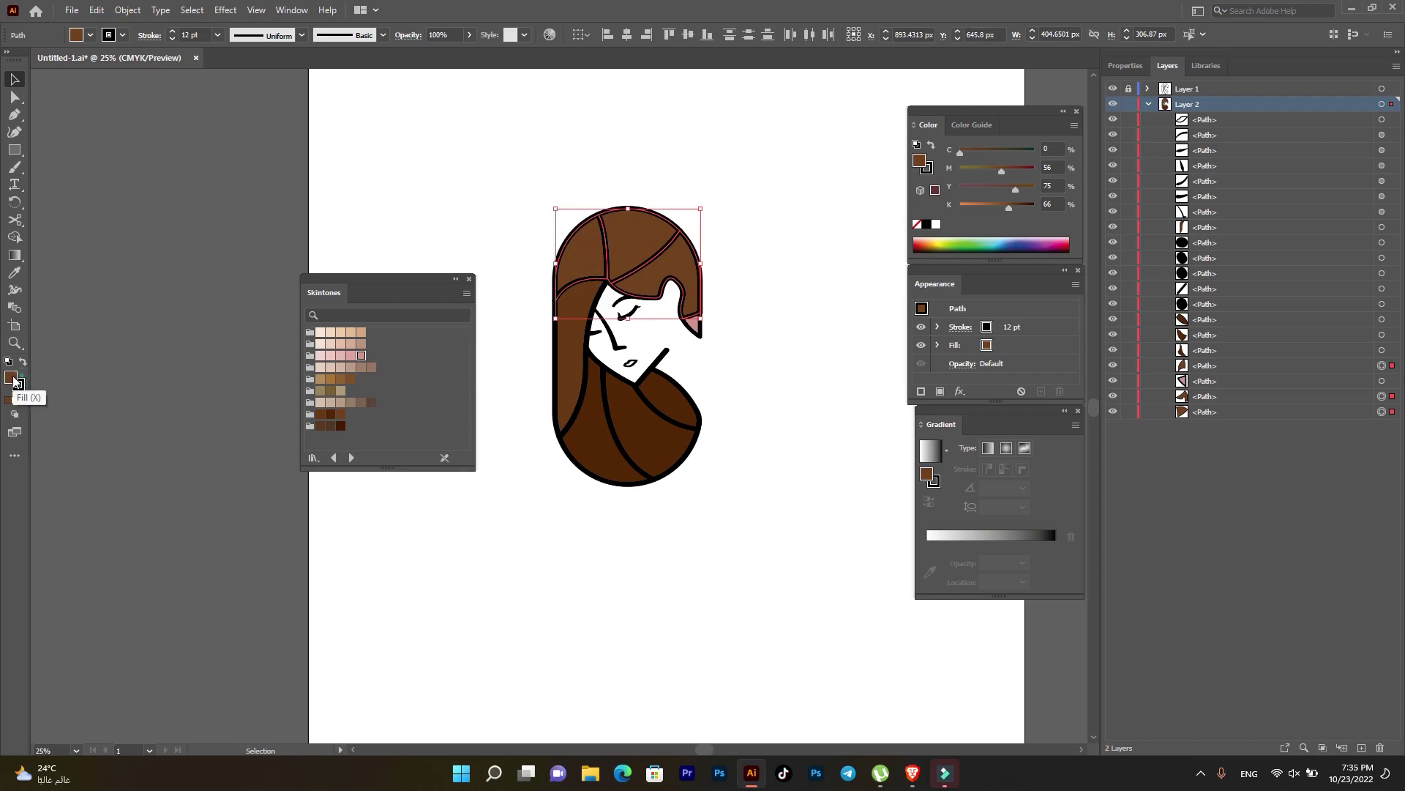
- Shift the top hair fill to a warmer brown, #844921, in the Color Picker
double_click(12, 378)
left_click_drag(759, 408, 776, 400)
left_click(973, 316)
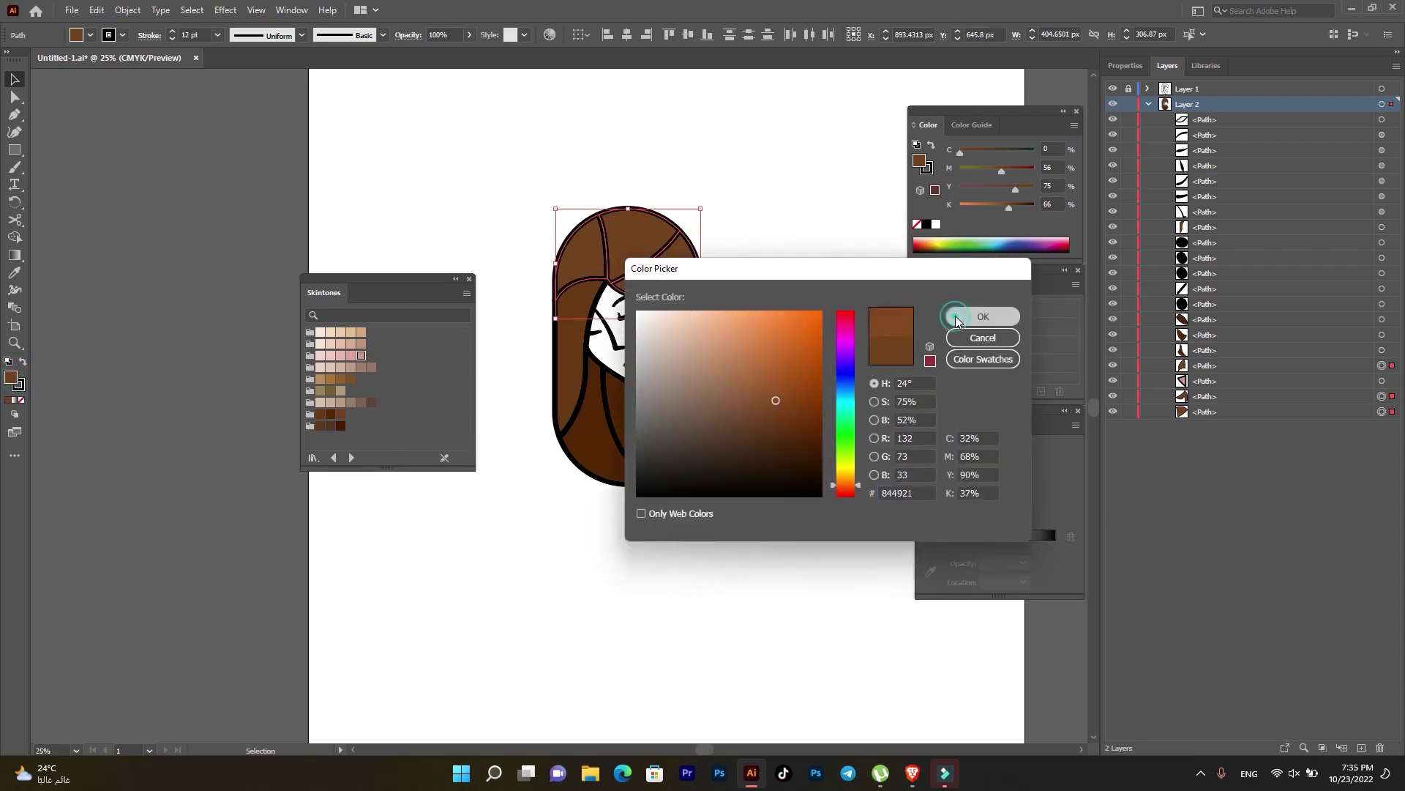
left_click(772, 237)
- Lighten the left hair strand's fill to brown #A3502E
left_click(569, 325)
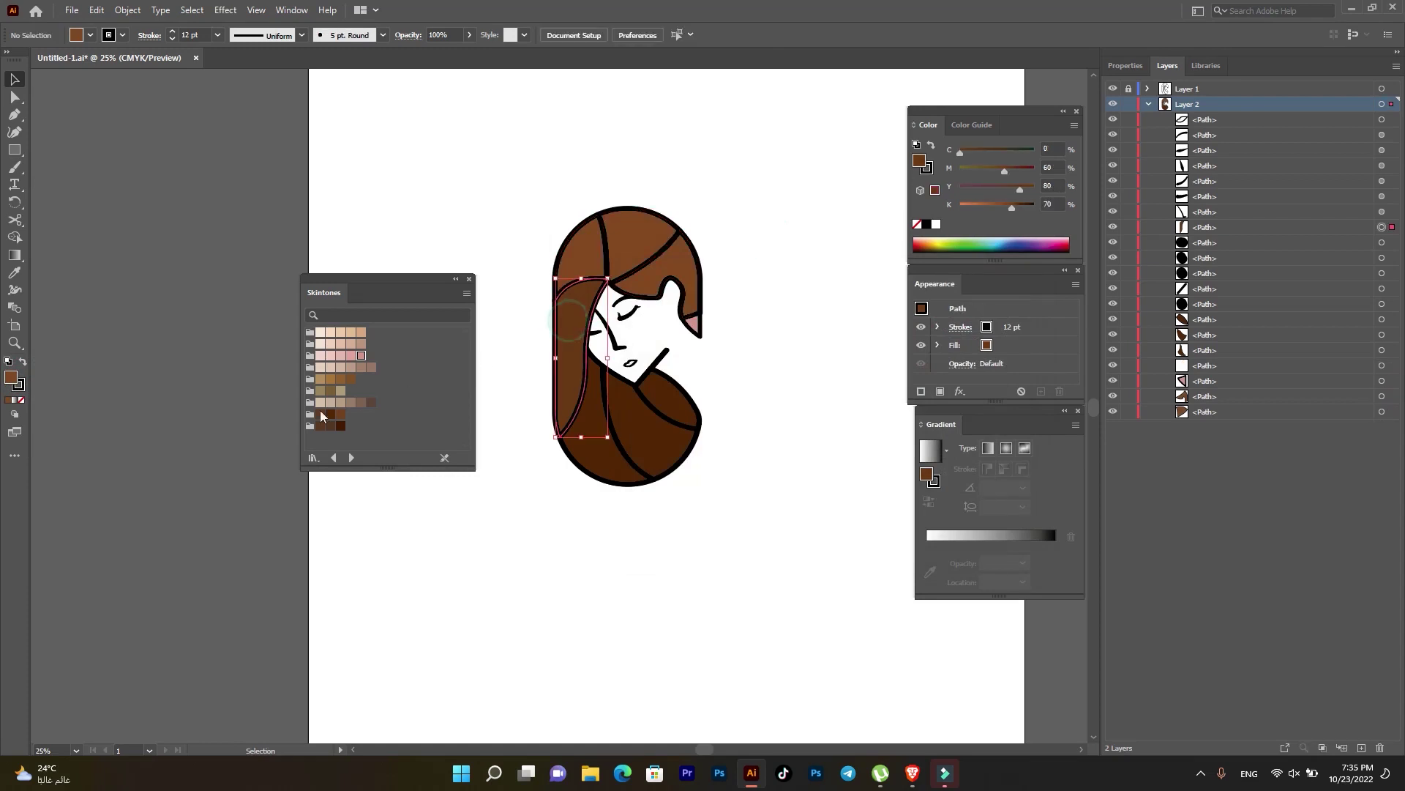
double_click(11, 378)
left_click_drag(774, 367, 770, 378)
left_click(964, 317)
left_click(787, 272)
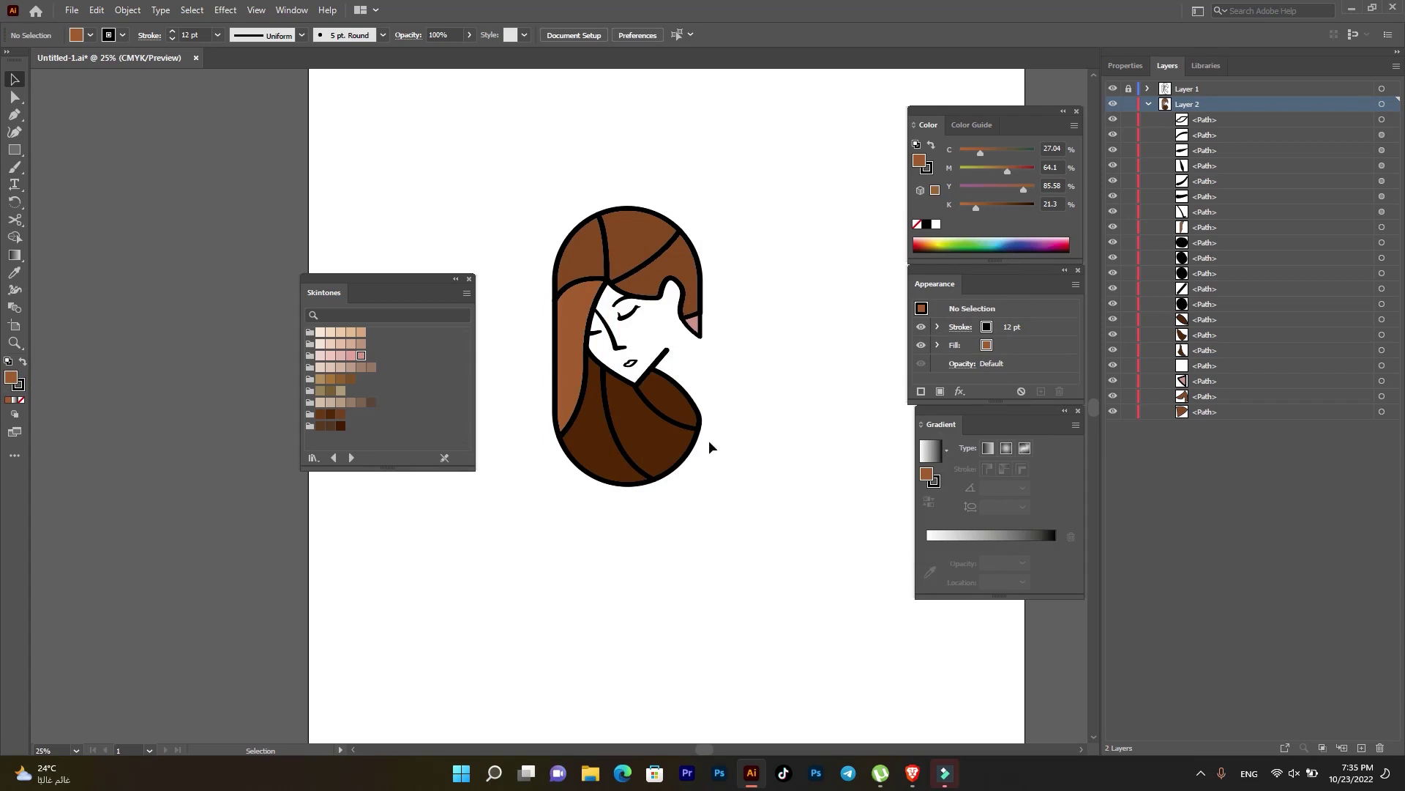
- Fill the lips with red from the control-bar swatches and set their stroke to None
left_click(636, 366)
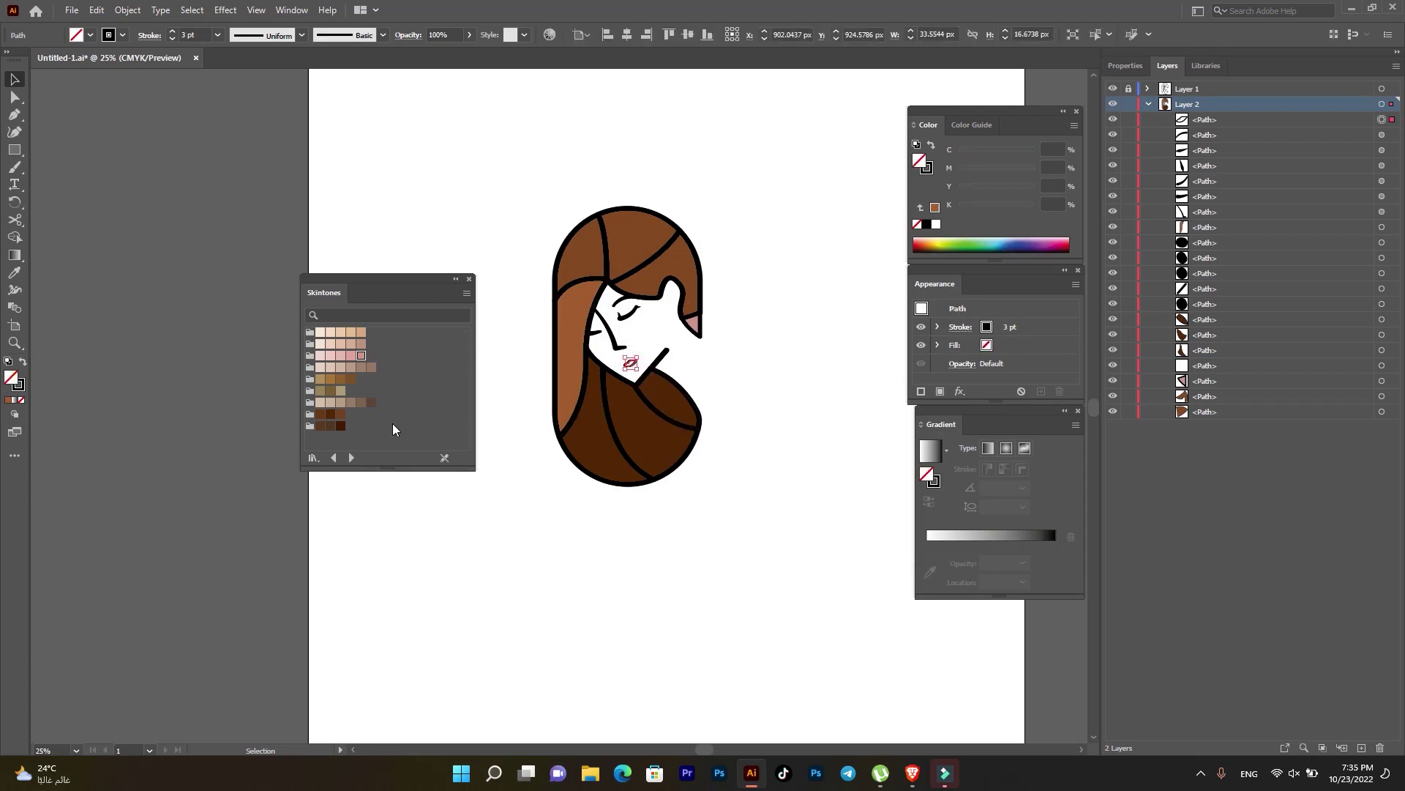
left_click(90, 35)
left_click(51, 59)
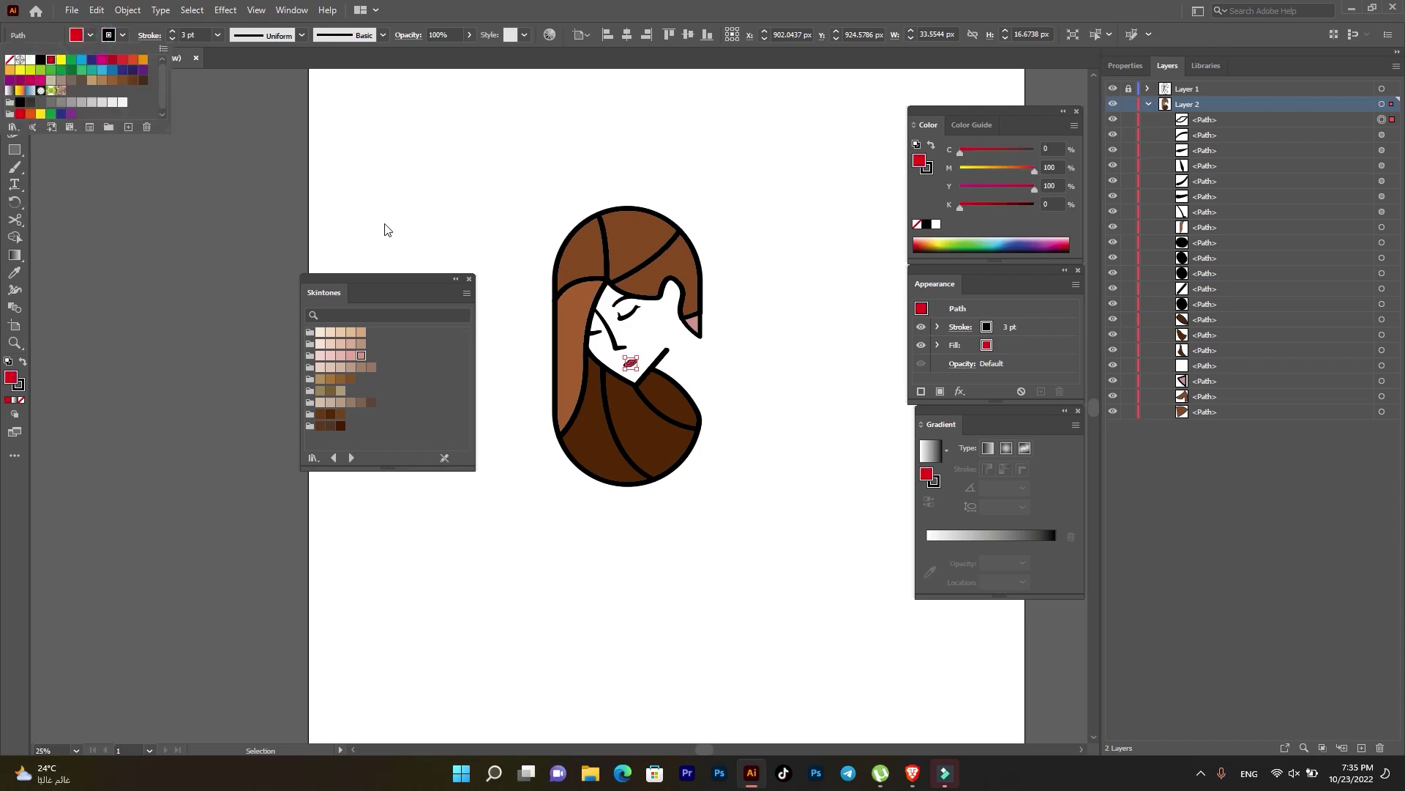
left_click(498, 195)
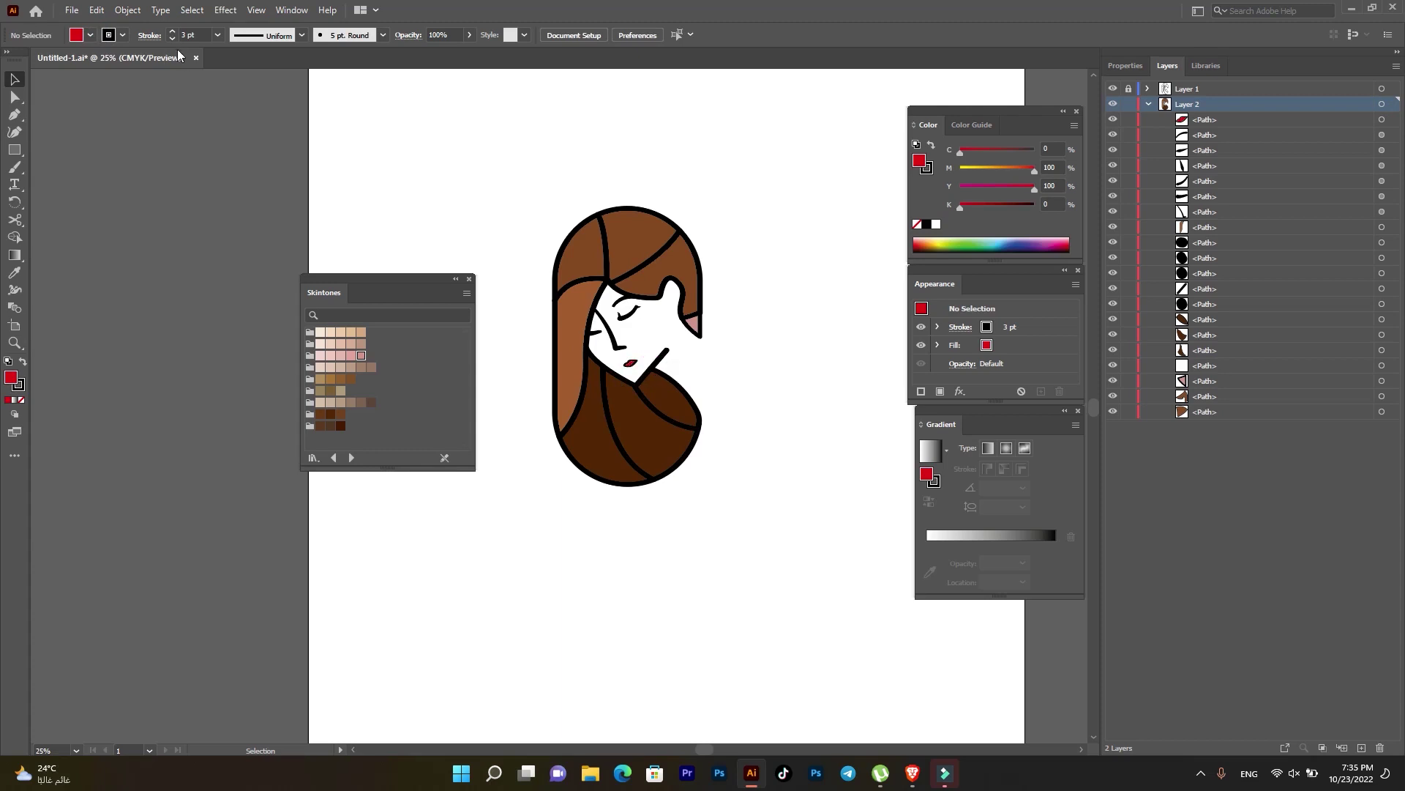
left_click(631, 365)
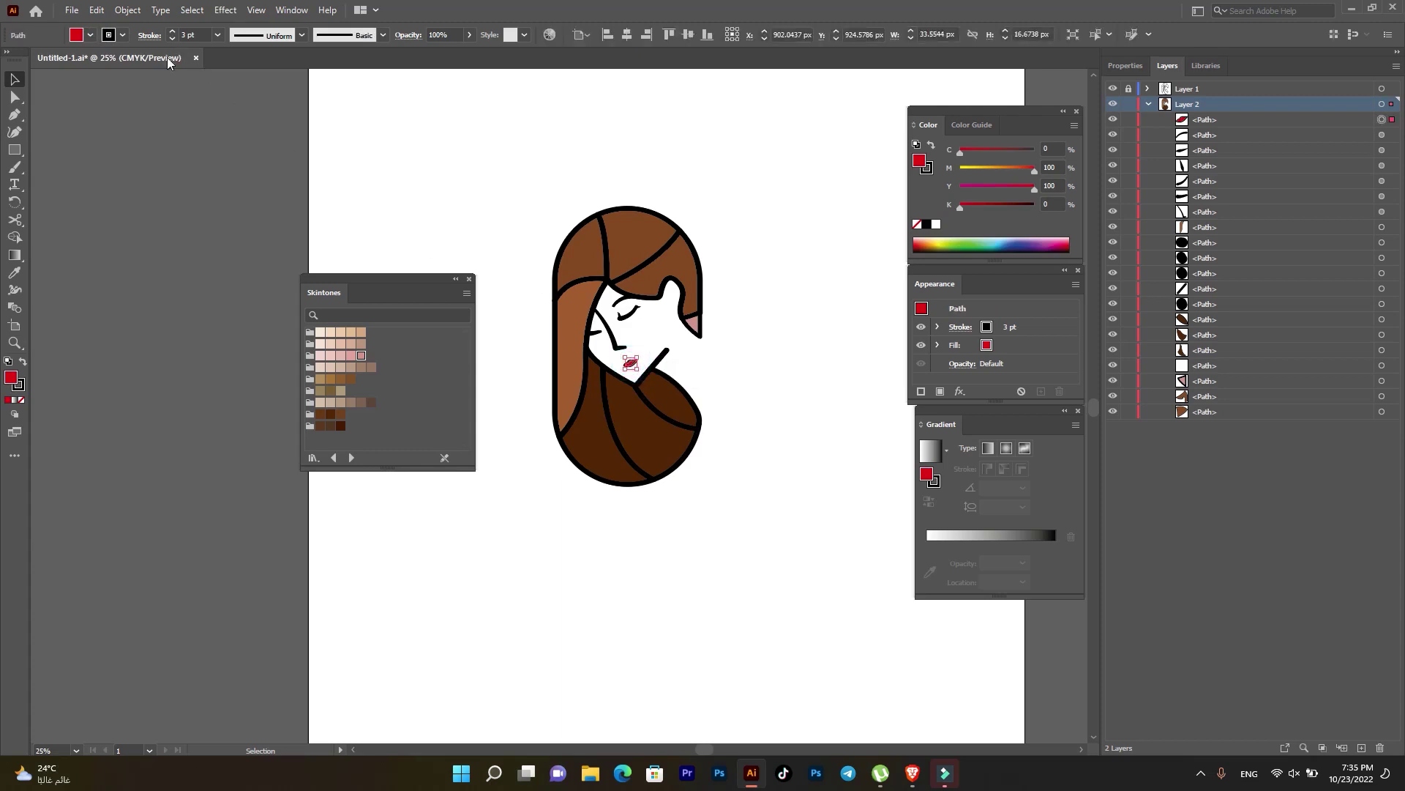
left_click(125, 35)
left_click(8, 62)
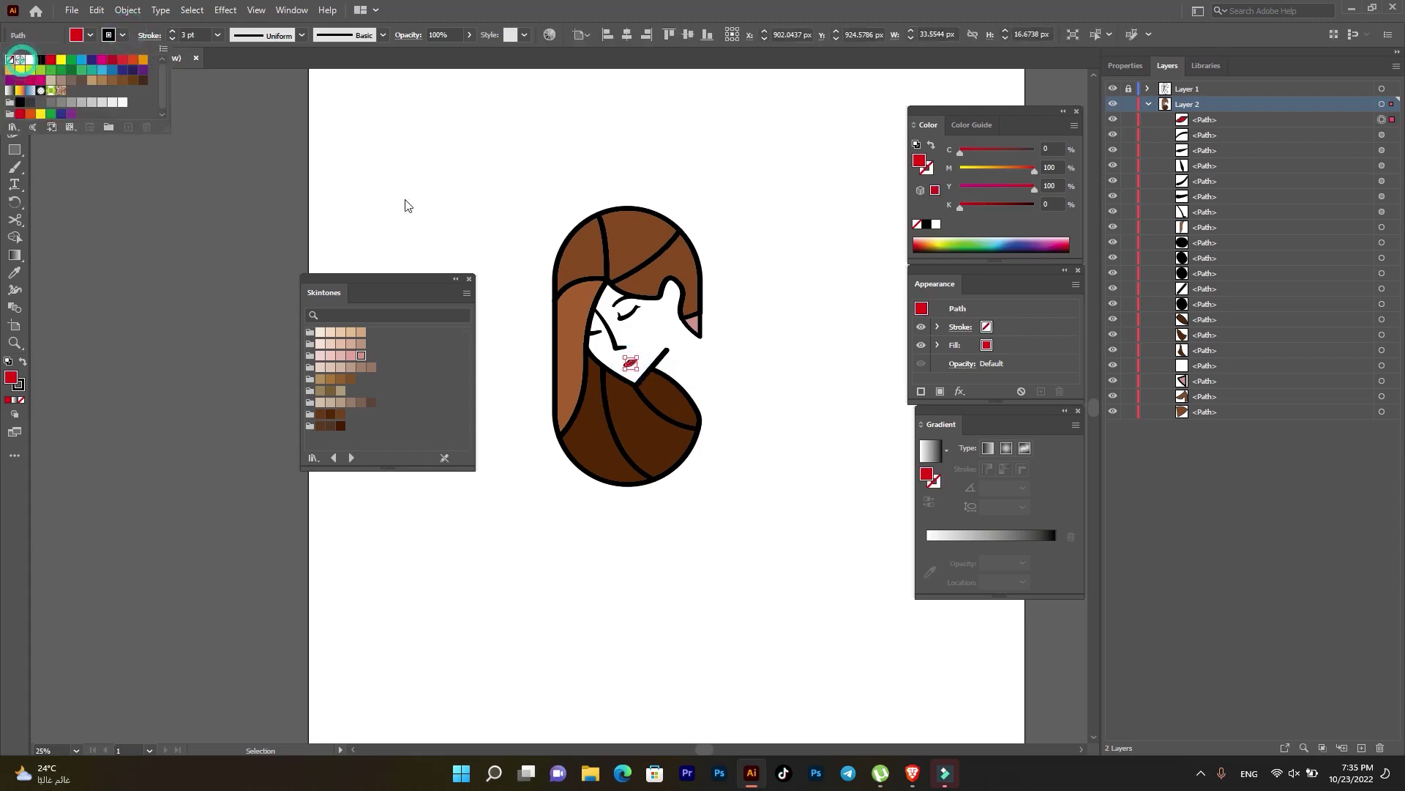
left_click(512, 173)
left_click(1147, 88)
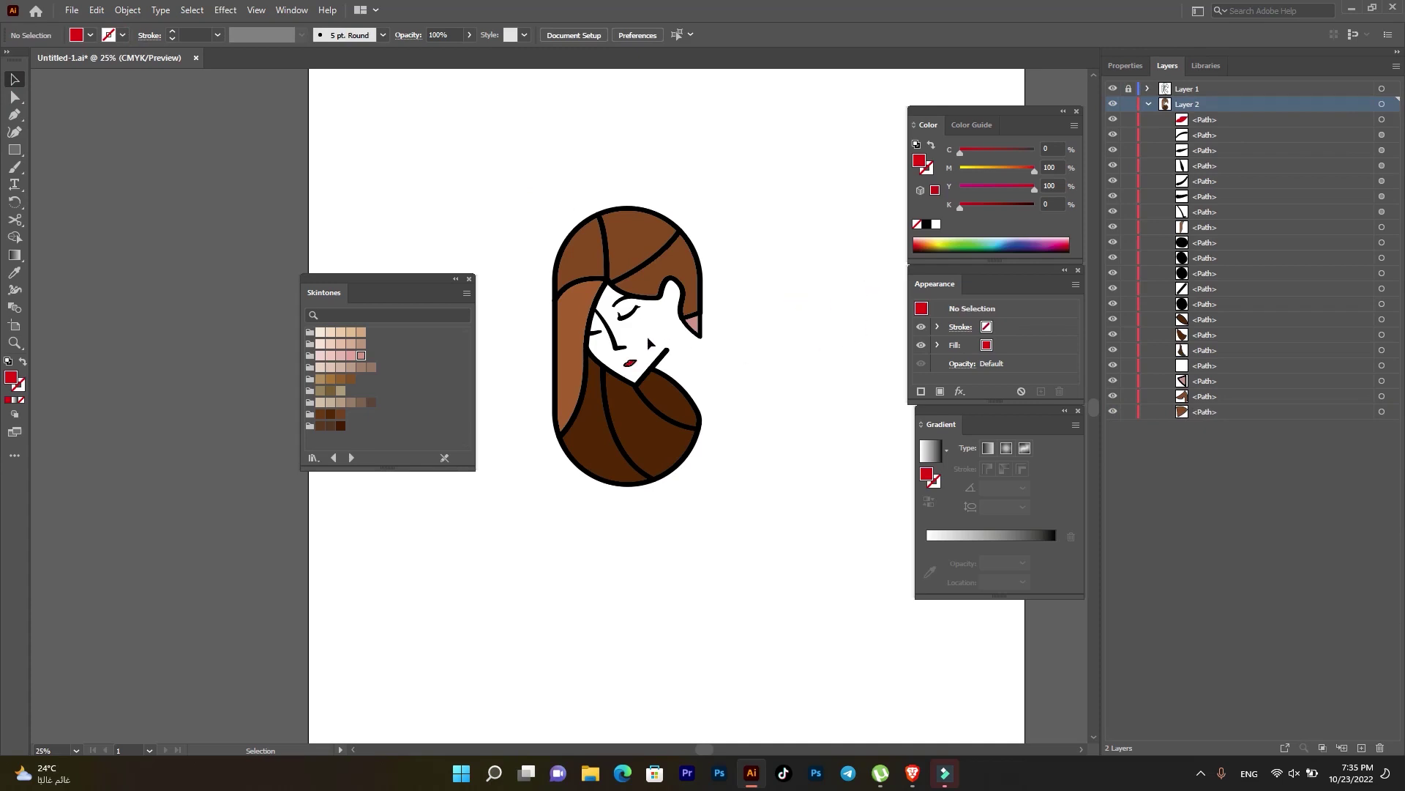
- Rotate the small lash stroke left of the eye and delete its accidental copy
left_click_drag(409, 276, 292, 201)
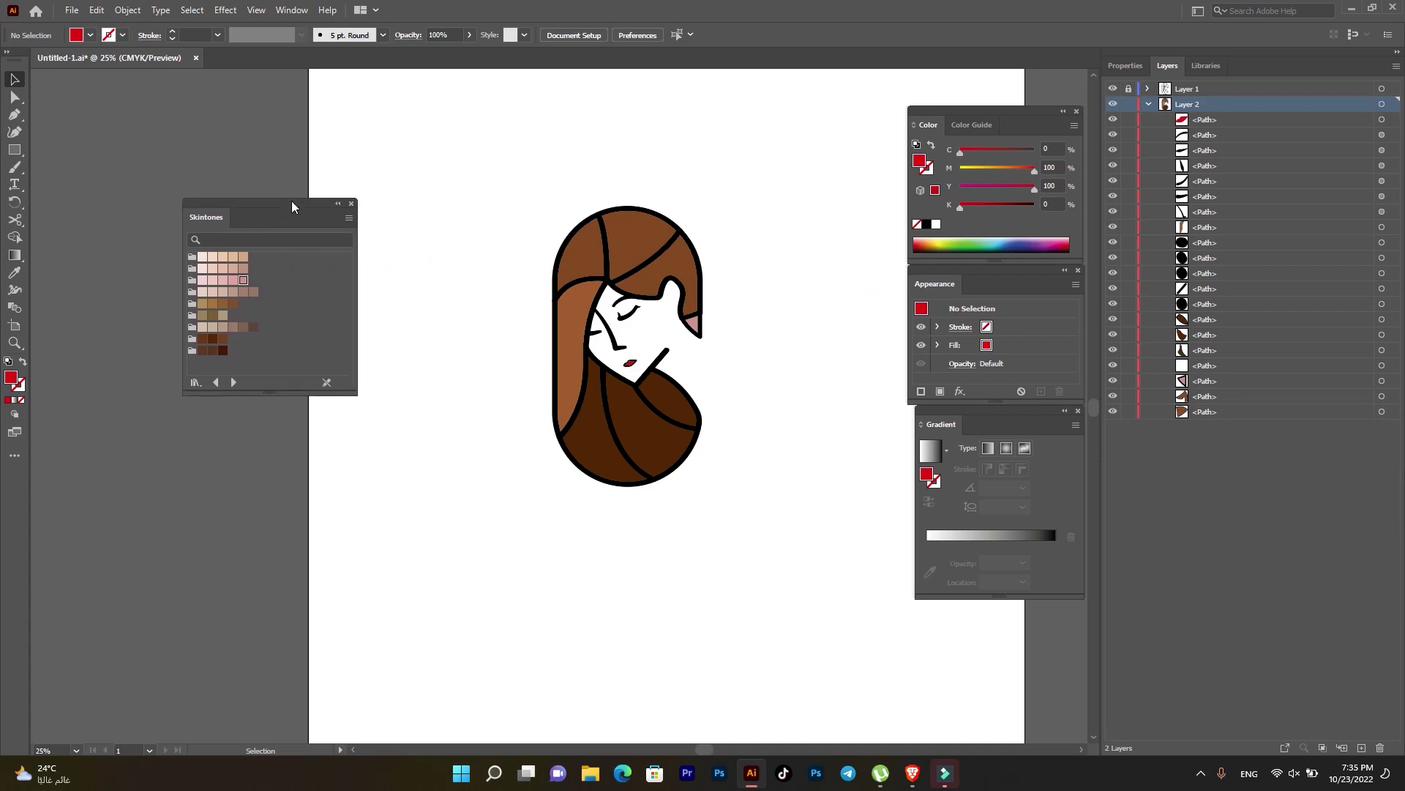
scroll(604, 338, "up", 3)
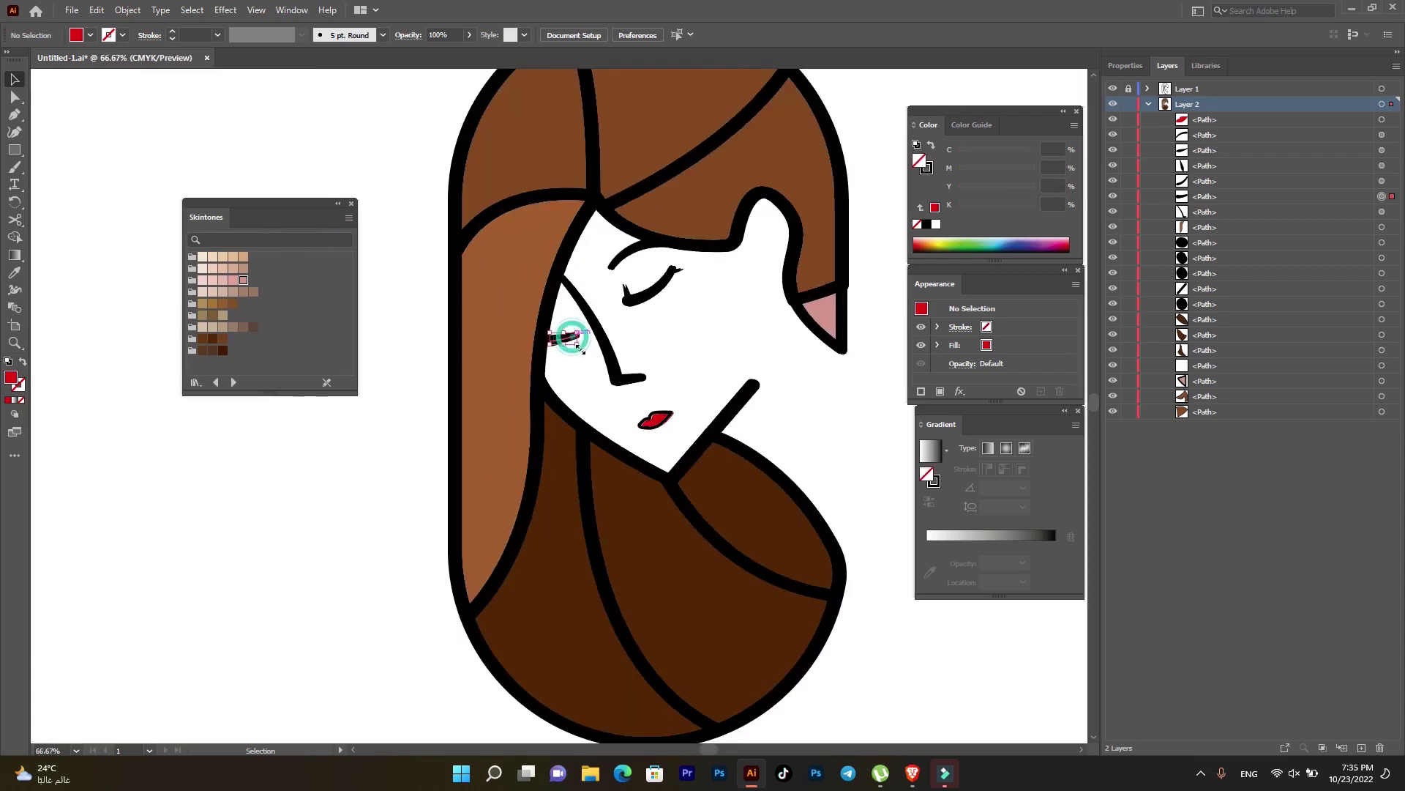
left_click(575, 349)
scroll(578, 361, "up", 2)
left_click_drag(582, 350, 631, 352)
left_click(542, 363)
left_click_drag(542, 358, 564, 399)
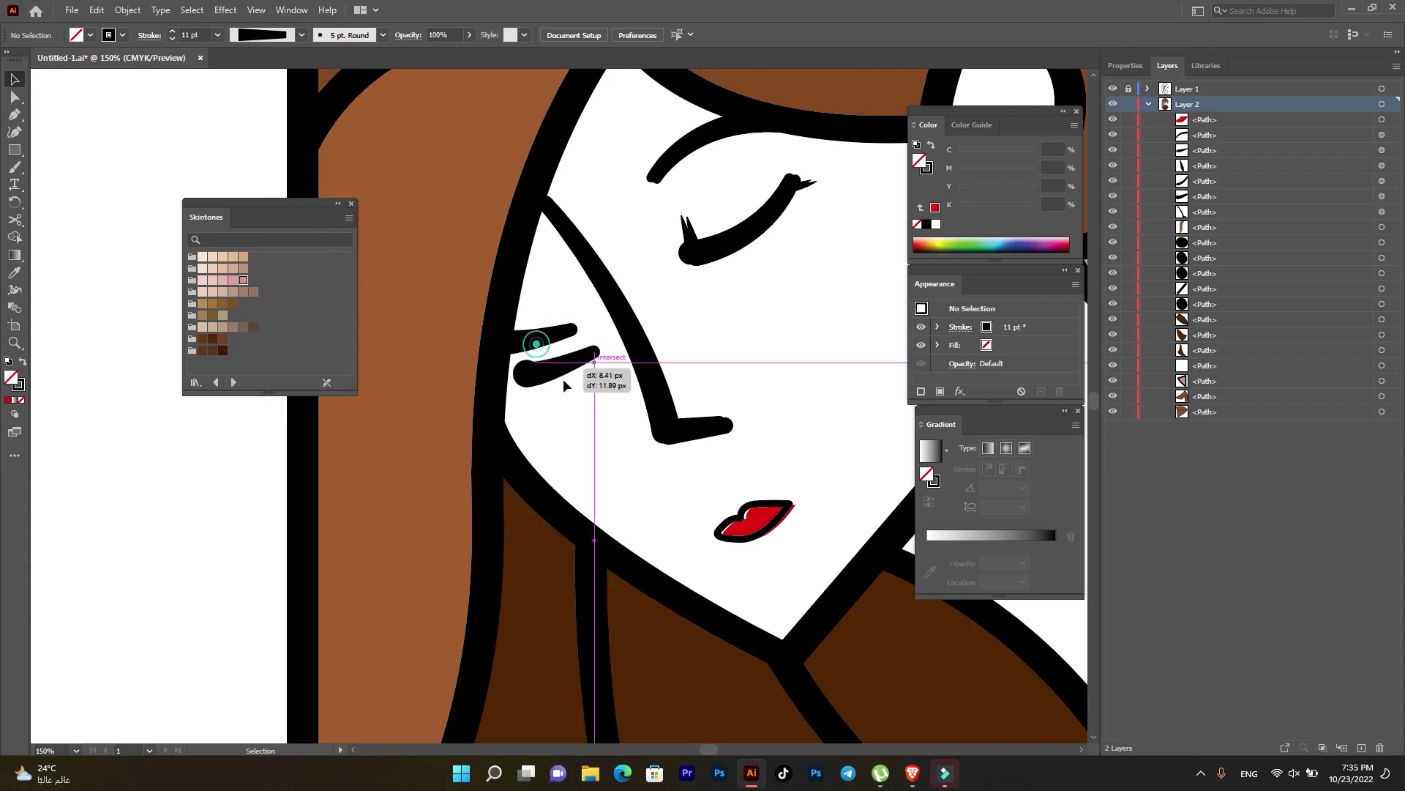
left_click(583, 382)
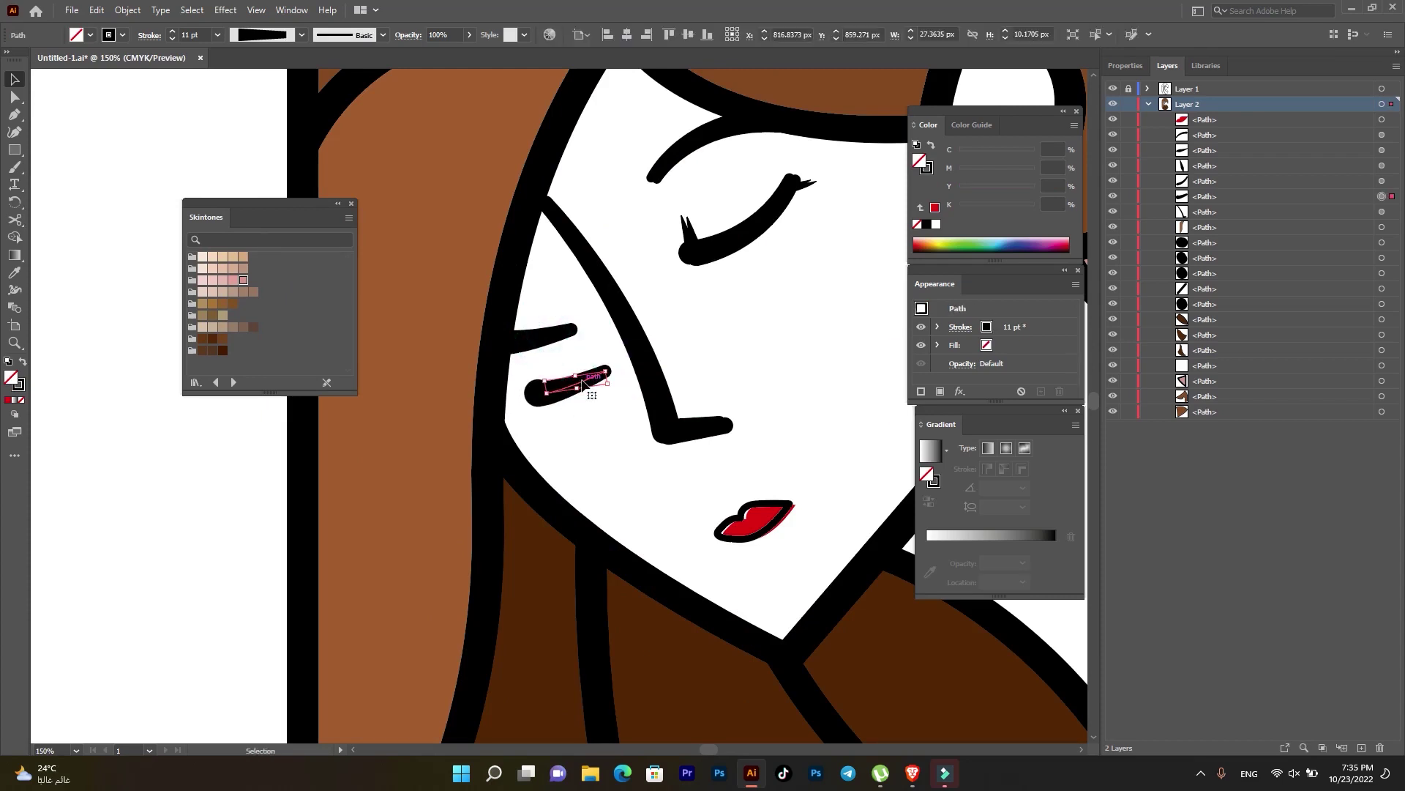
key("Delete")
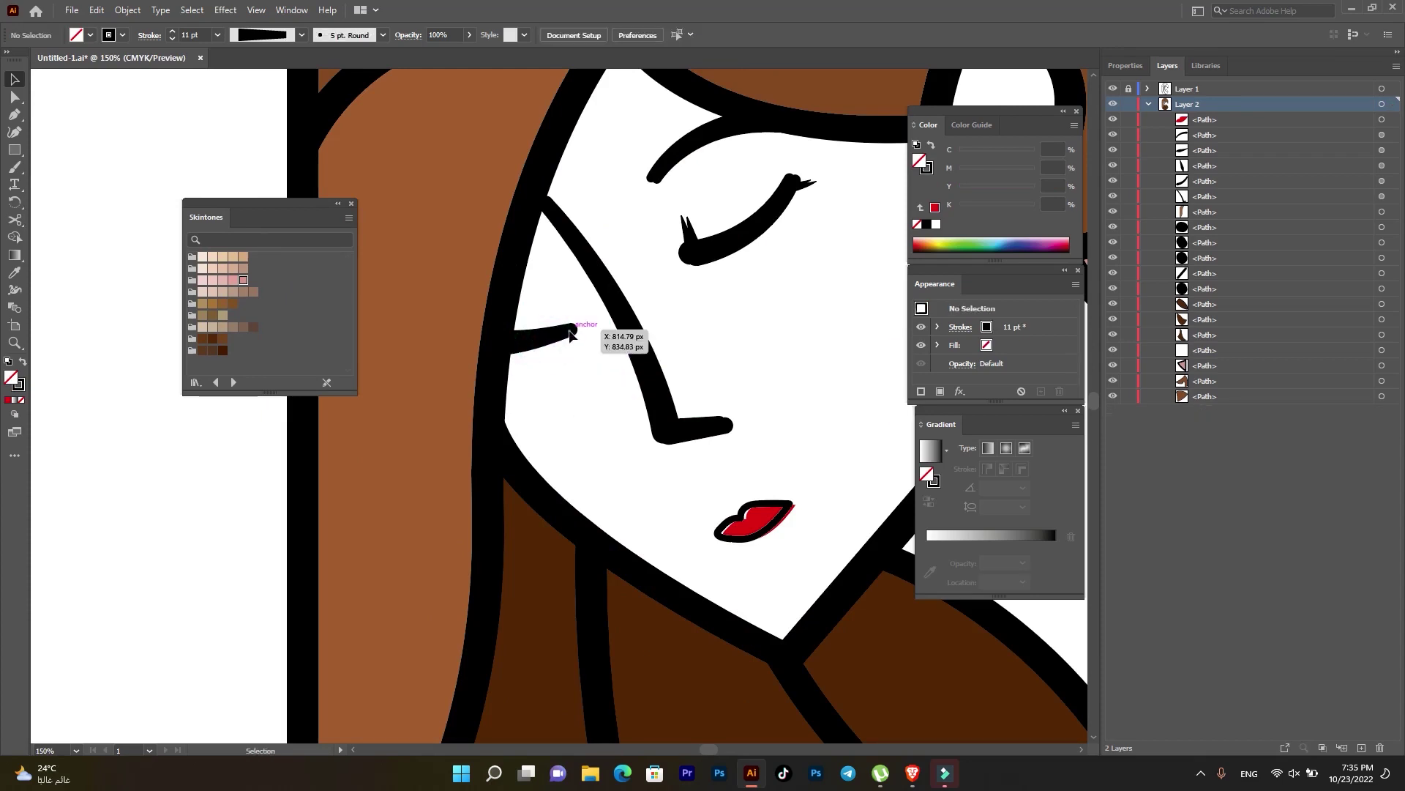
- Unlock Layer 1 and rotate the short black stroke very slightly
left_click(1129, 89)
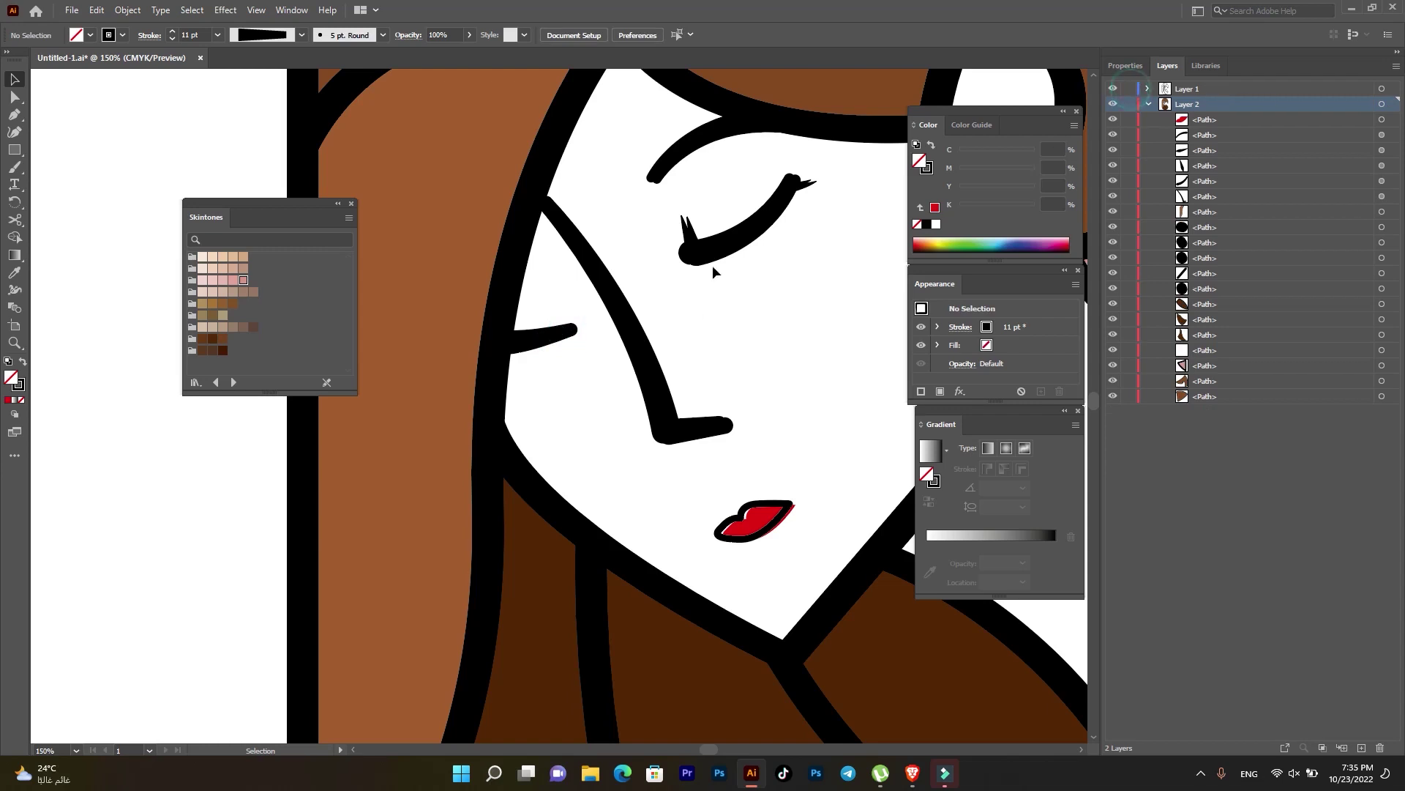
left_click(567, 331)
left_click_drag(578, 341, 579, 337)
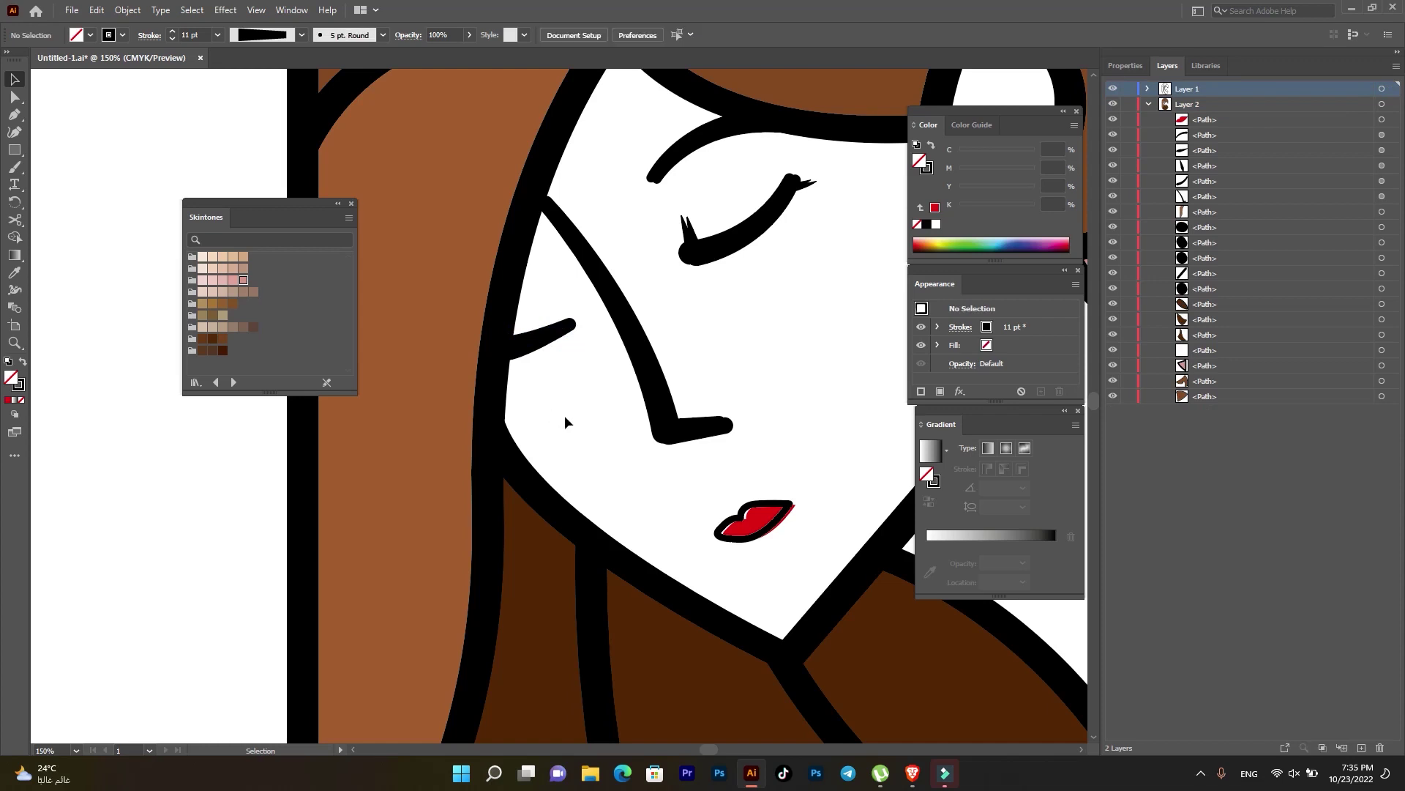
scroll(595, 407, "down", 2)
scroll(718, 300, "up", 2)
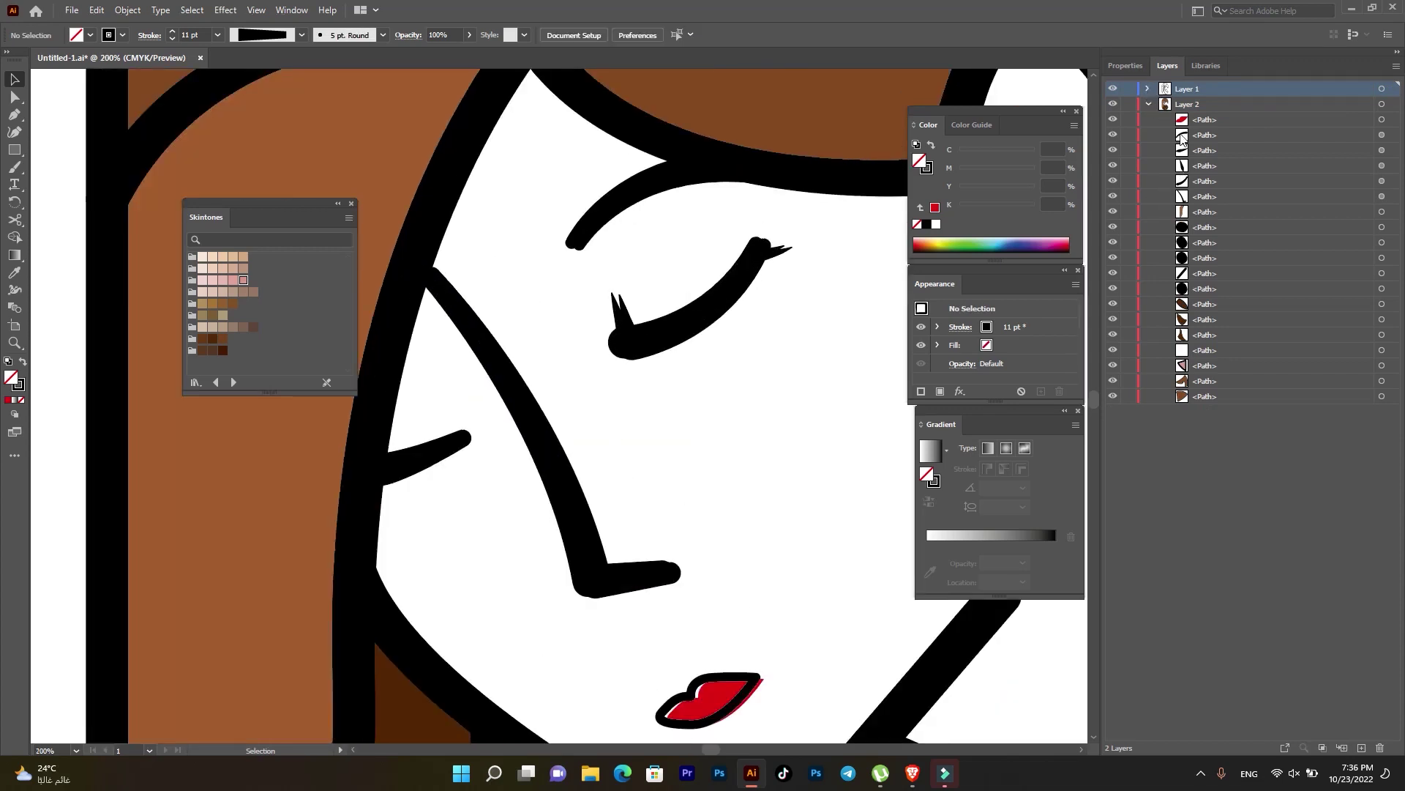
- Delete the eyebrow arc, extra eye curves and face-line paths from the Layers panel
left_click(1380, 136)
left_click(1382, 150, "shift")
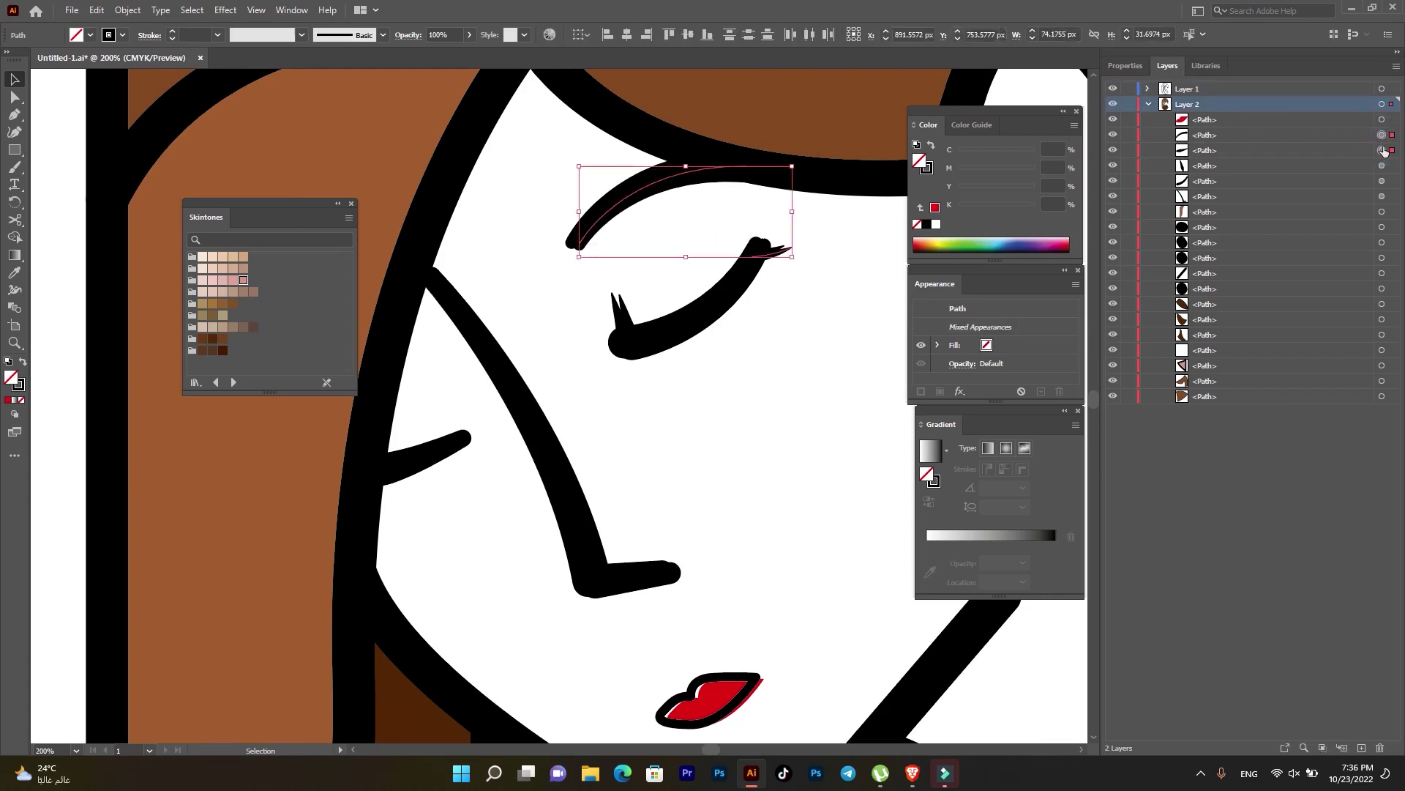
left_click(1382, 166, "shift")
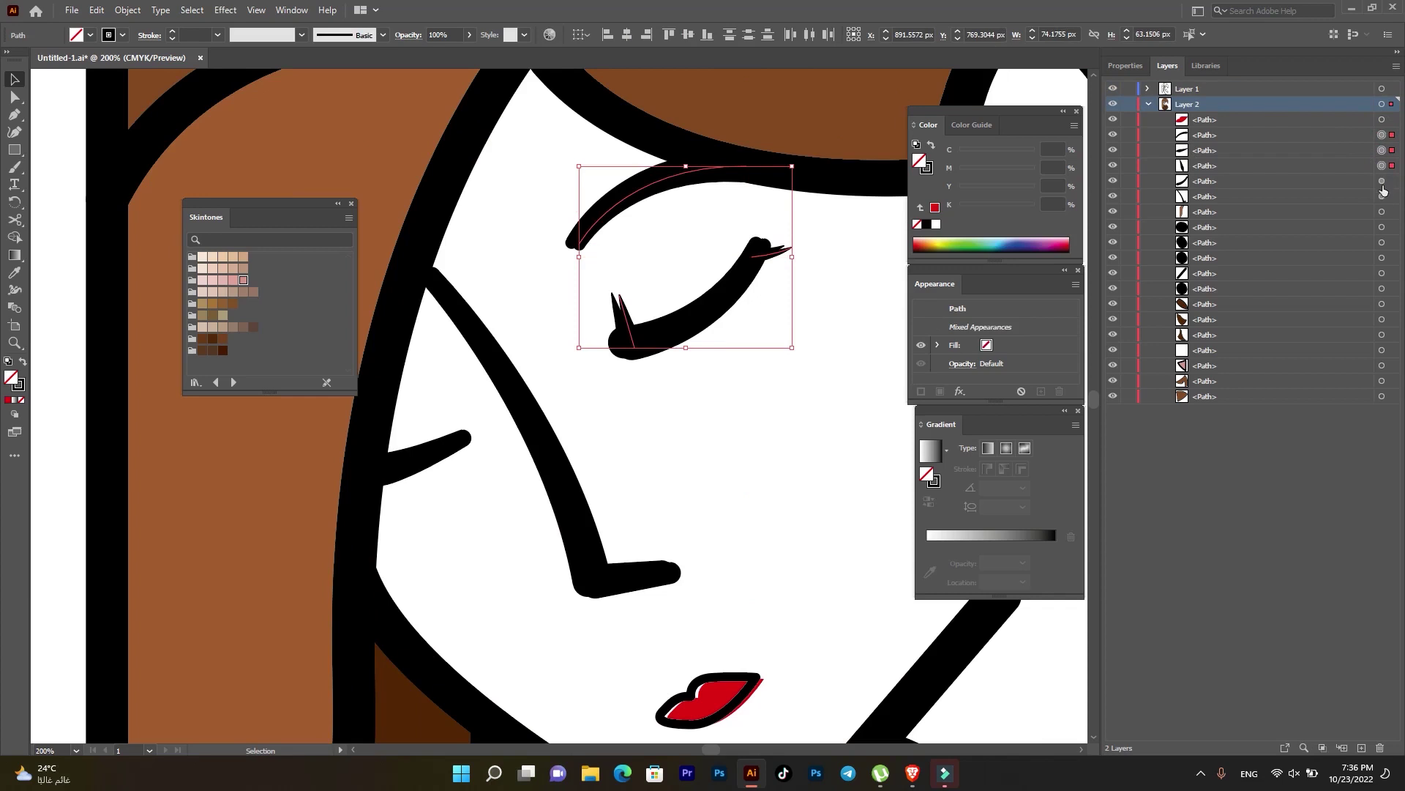
left_click(1381, 181, "shift")
left_click(1381, 198, "shift")
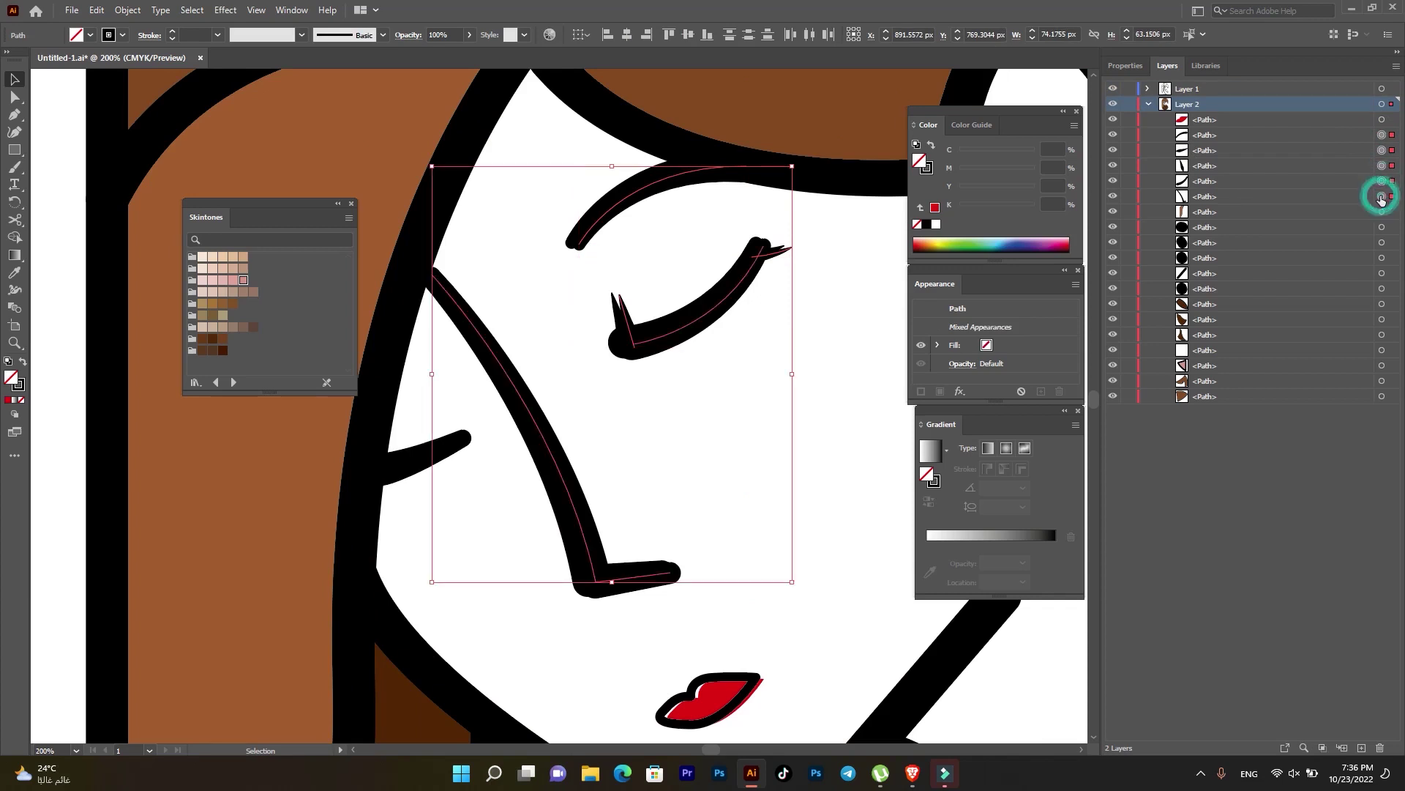
key("Delete")
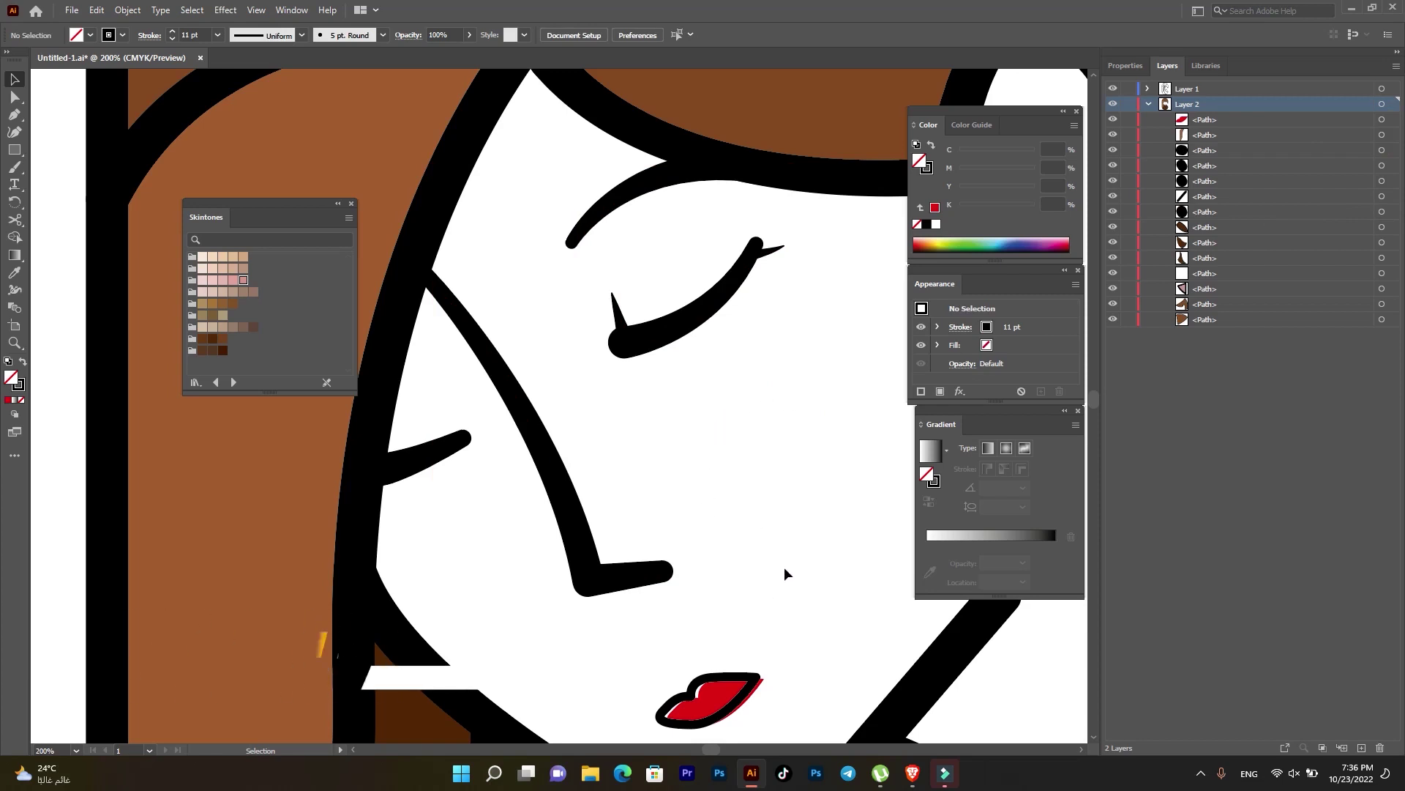
- Enlarge the red lips slightly and nudge them a little higher on the face
left_click(704, 684)
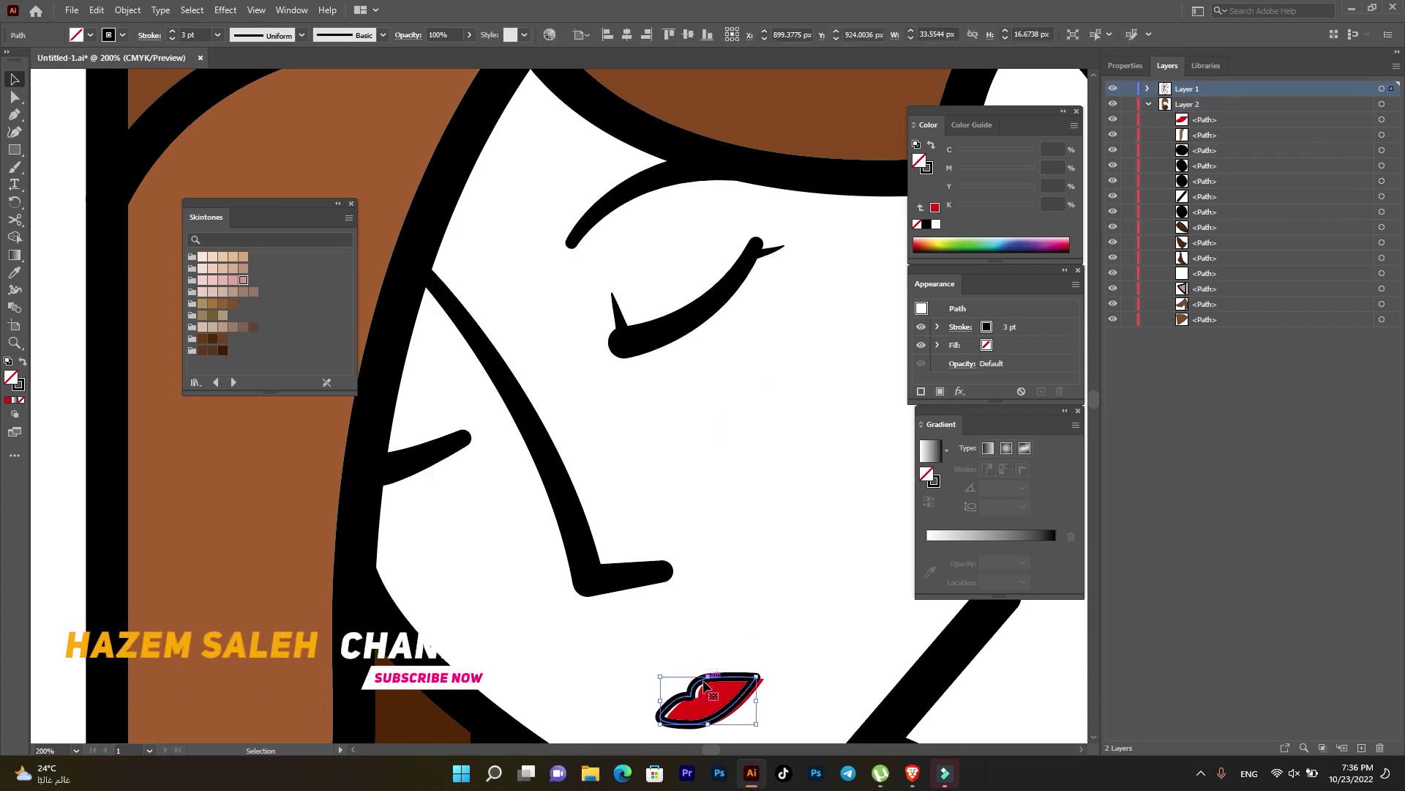
scroll(728, 657, "down", 3)
scroll(748, 631, "down", 2)
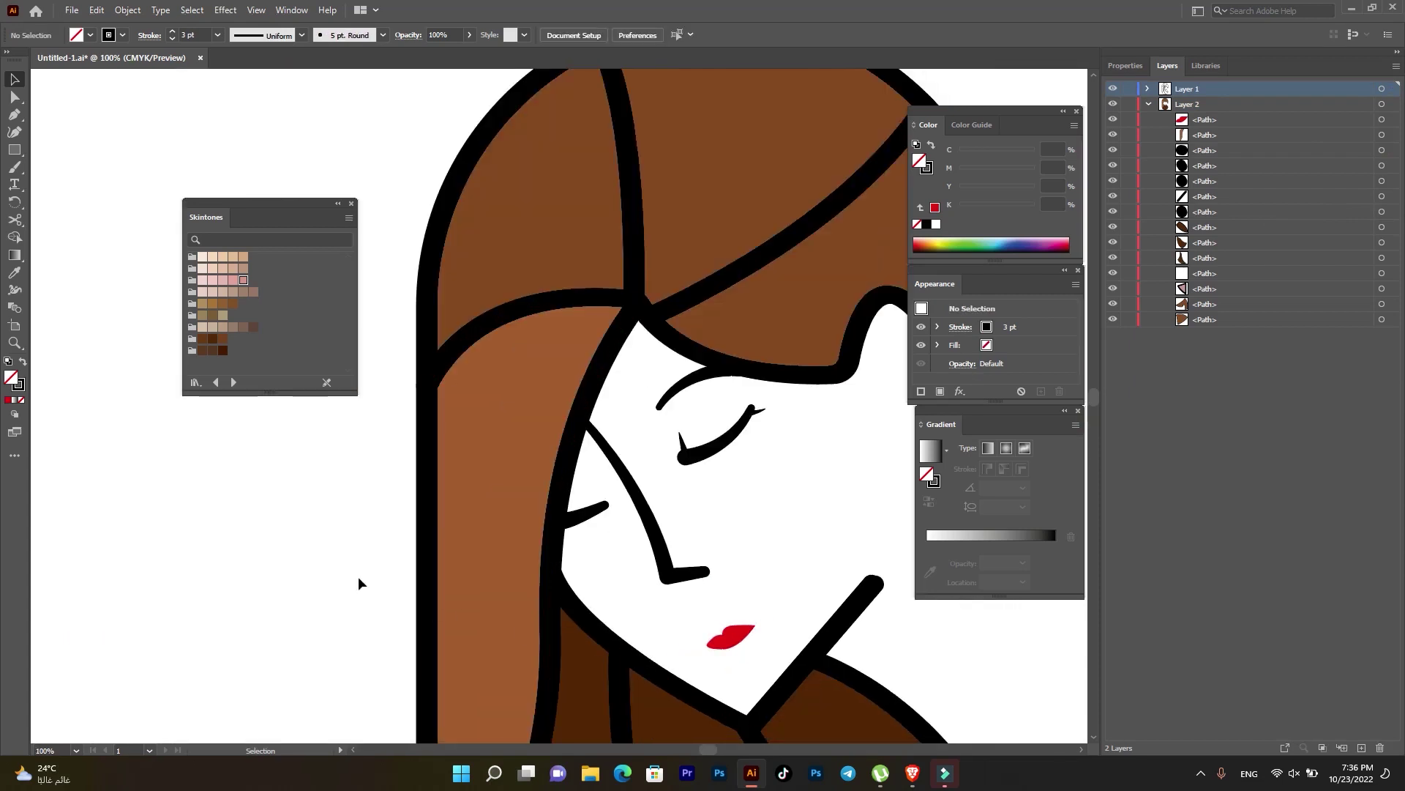
left_click(751, 637)
left_click_drag(757, 648, 771, 653)
left_click(997, 697)
scroll(947, 660, "down", 2)
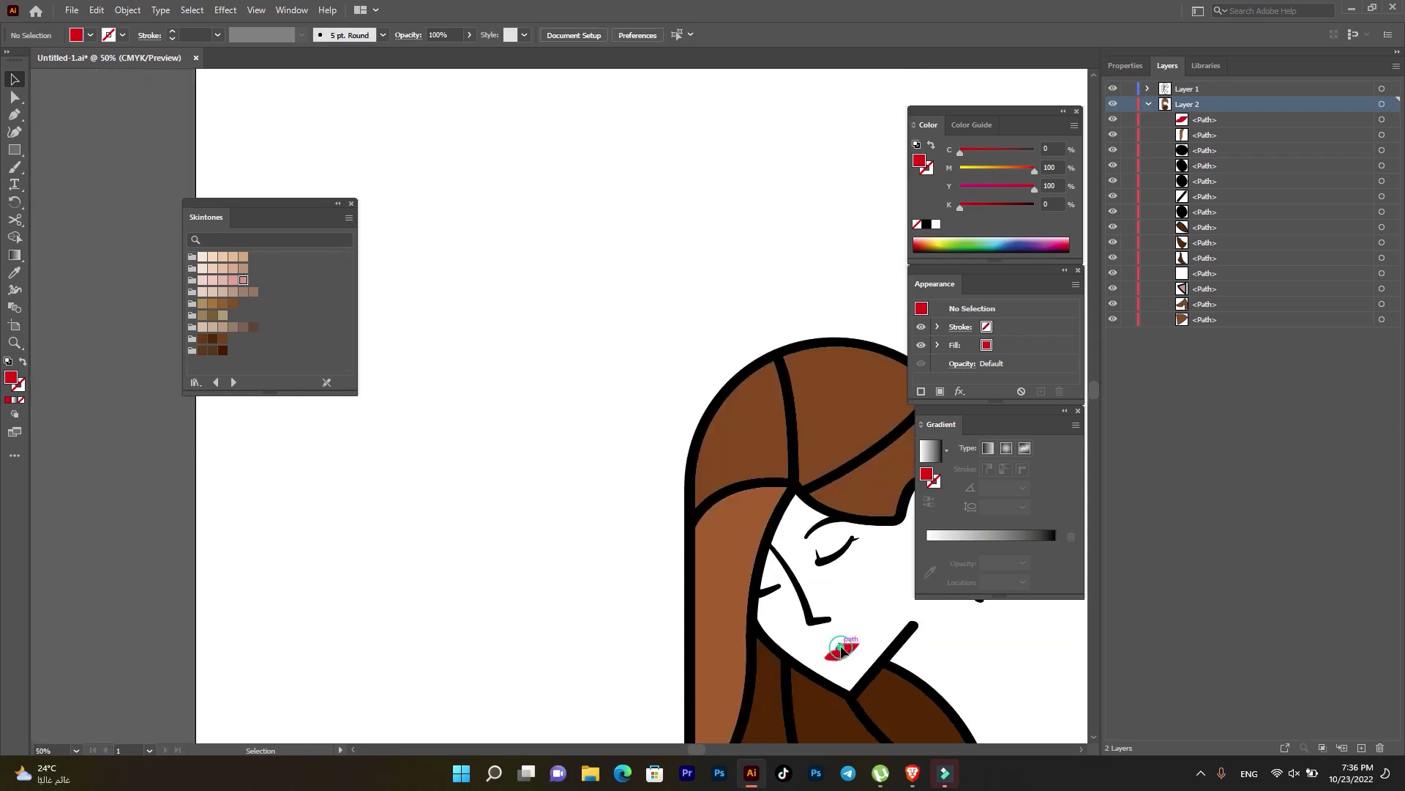
left_click_drag(847, 652, 847, 649)
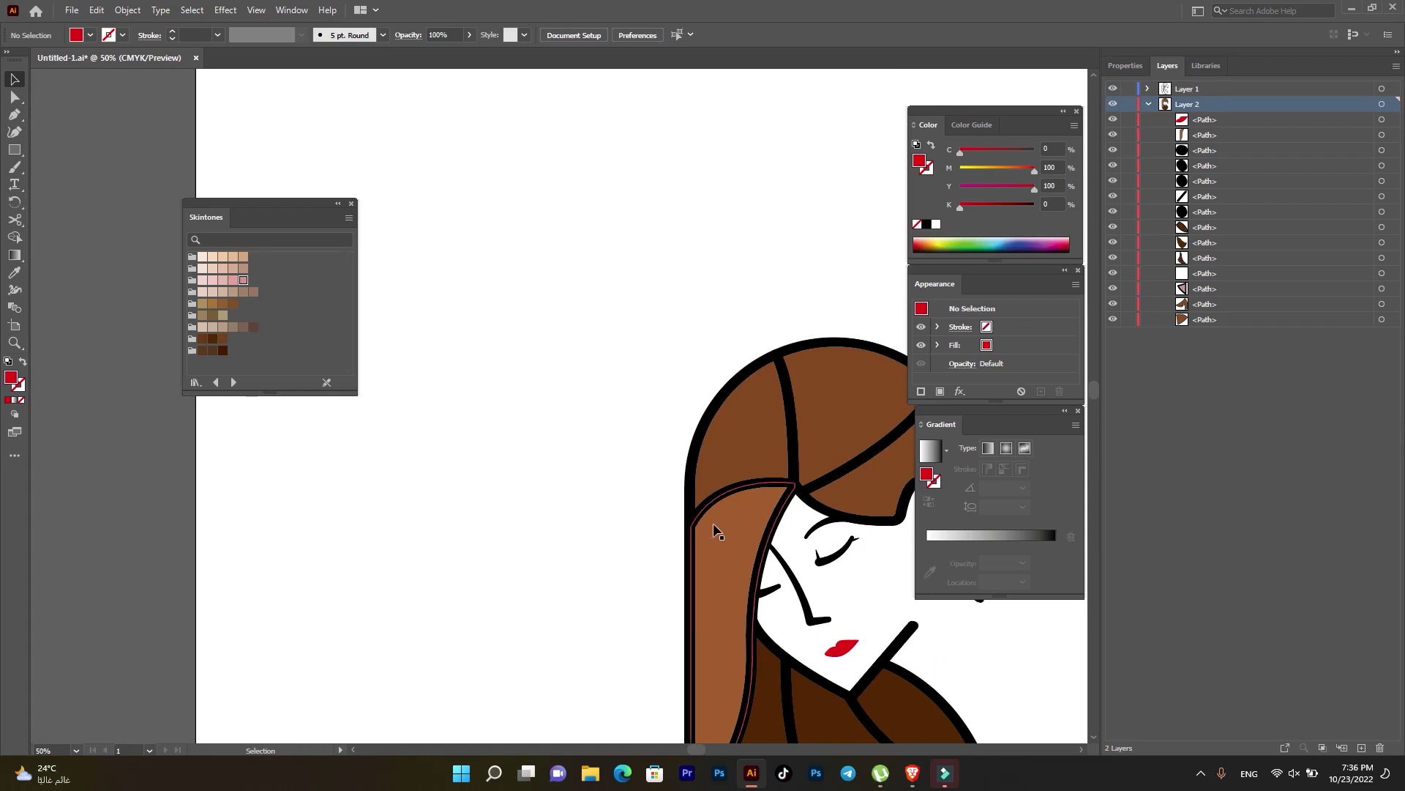
scroll(710, 534, "down", 1)
left_click_drag(661, 467, 483, 262)
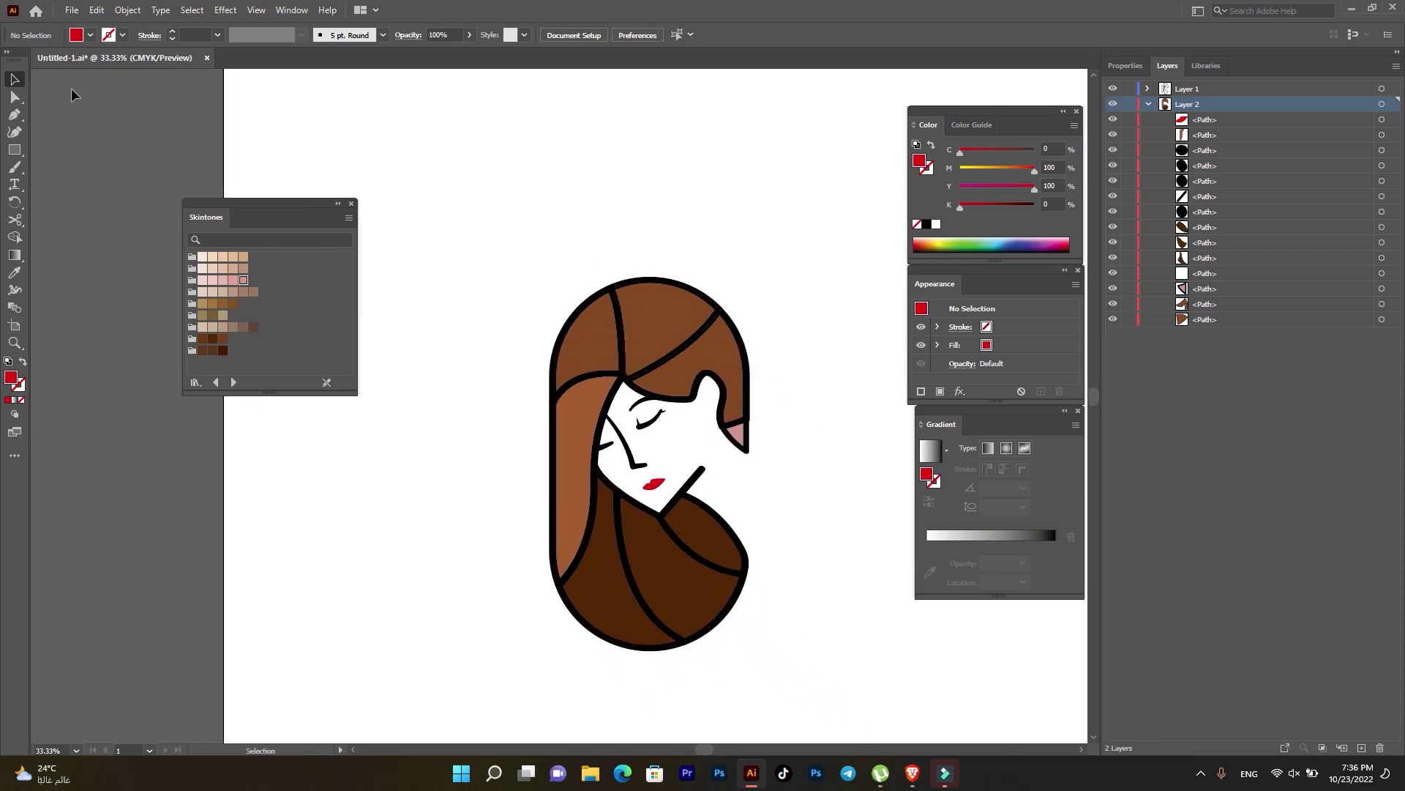
left_click(15, 116)
- Draw a closed blush shape along the face's left edge with the Pen tool
scroll(593, 350, "up", 1)
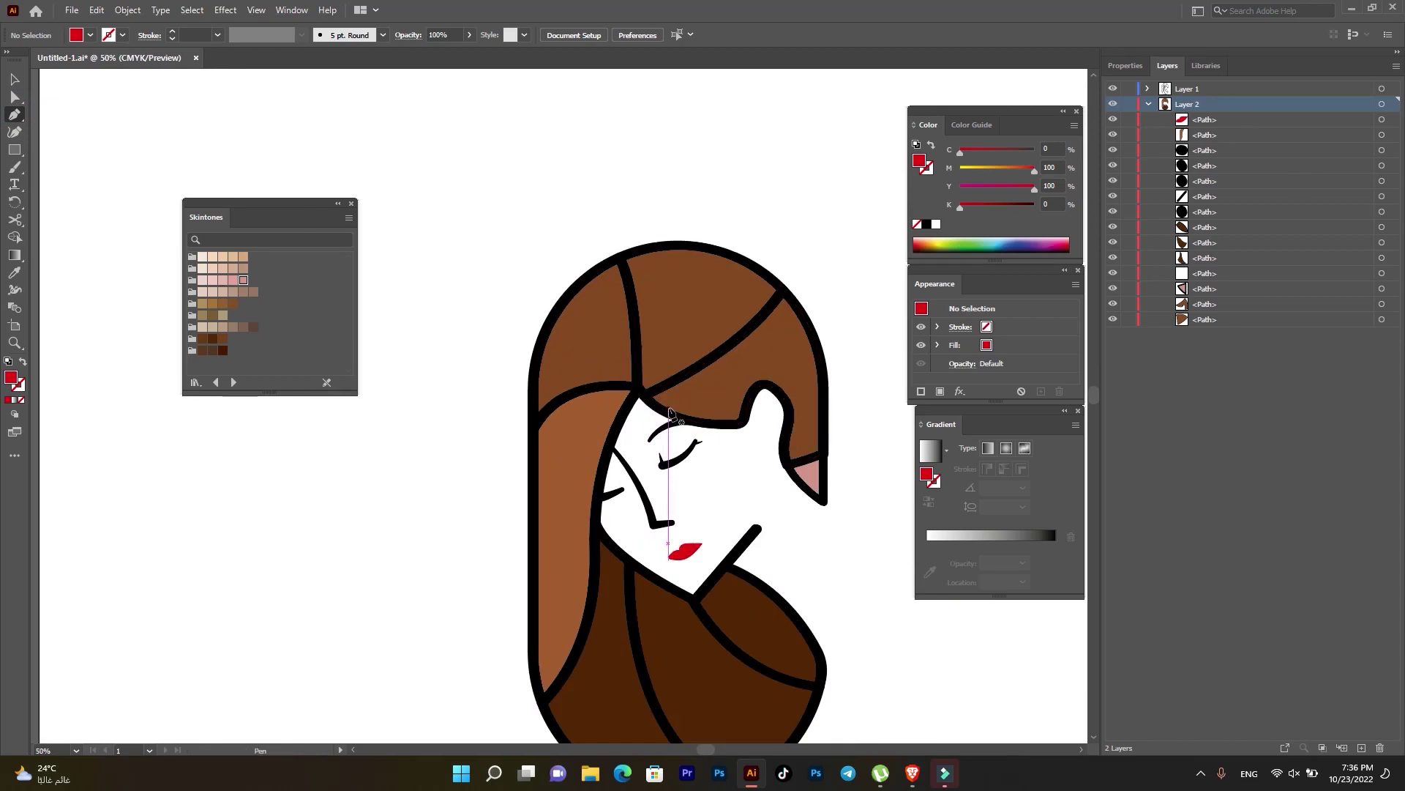
left_click_drag(663, 394, 625, 508)
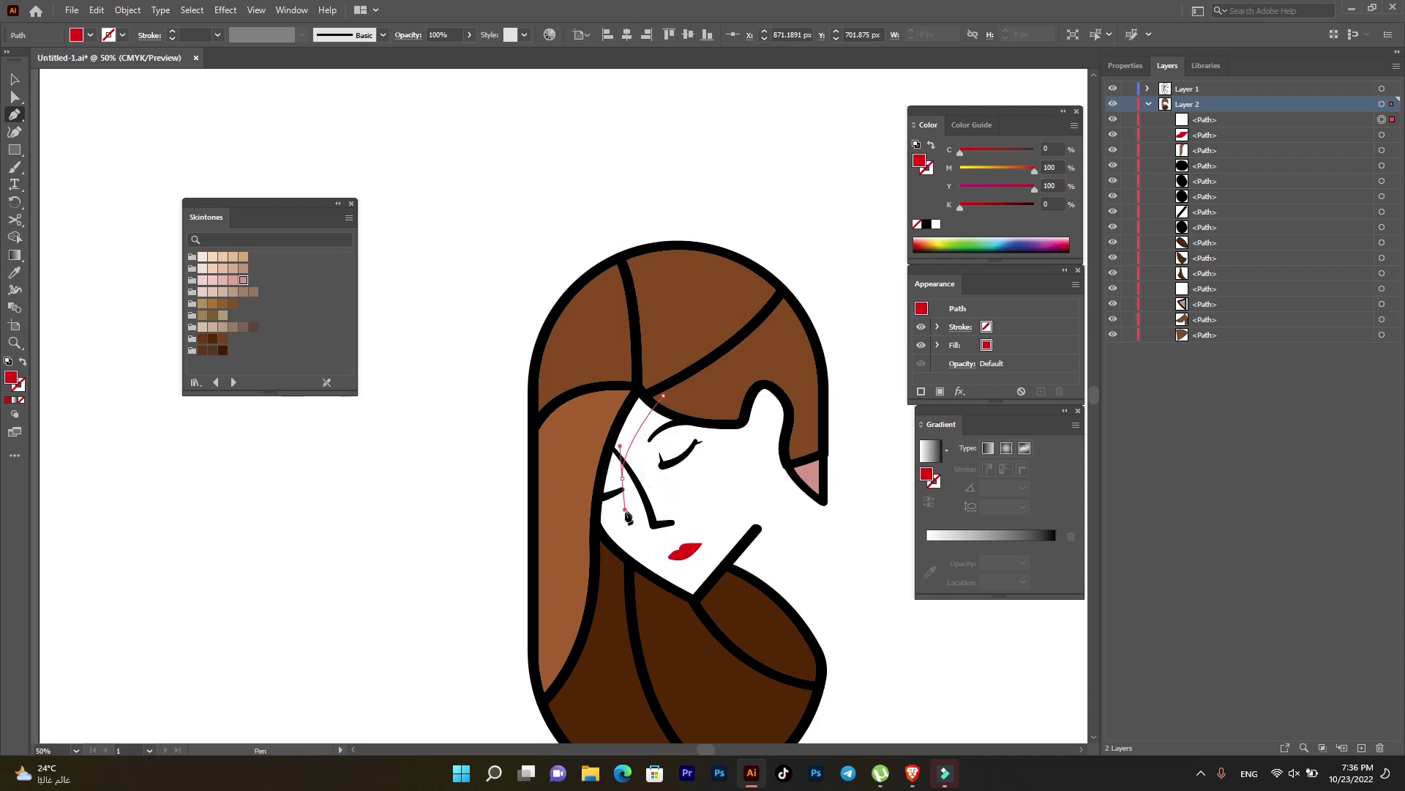
left_click(585, 524)
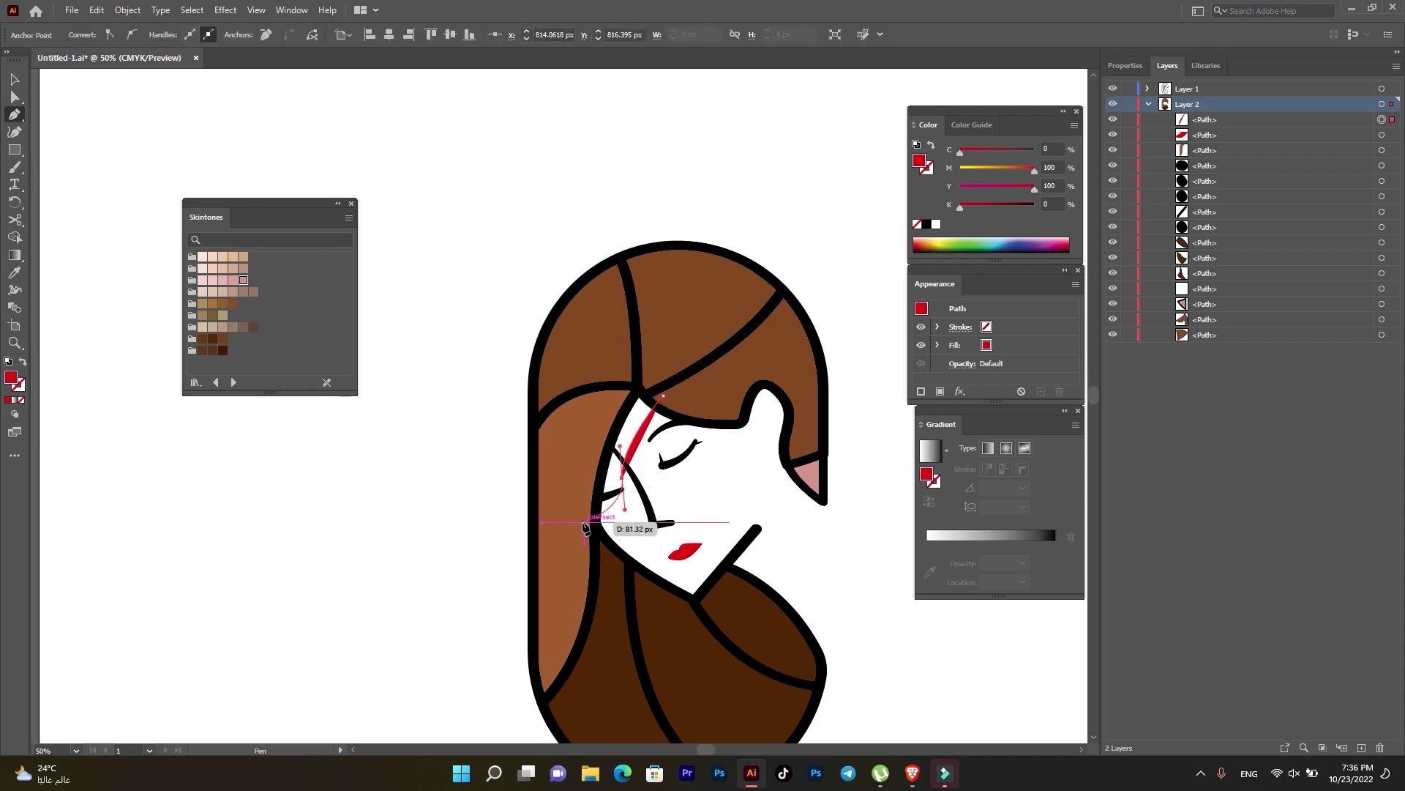
key("ctrl+z")
key("ctrl+z")
key("ctrl+z")
key("ctrl+z")
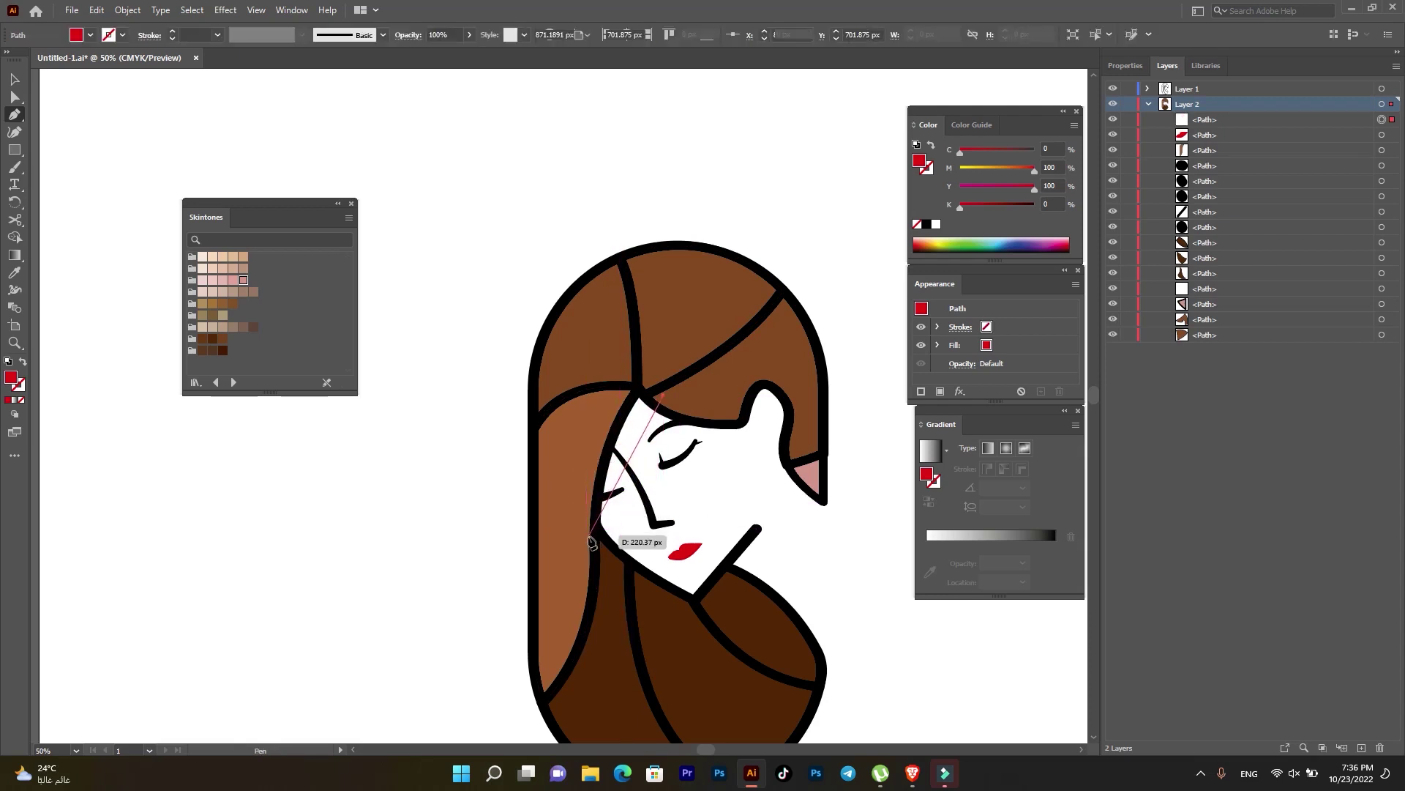
left_click_drag(602, 560, 642, 631)
left_click(602, 560)
left_click(568, 454)
left_click_drag(587, 377, 629, 368)
left_click(644, 360)
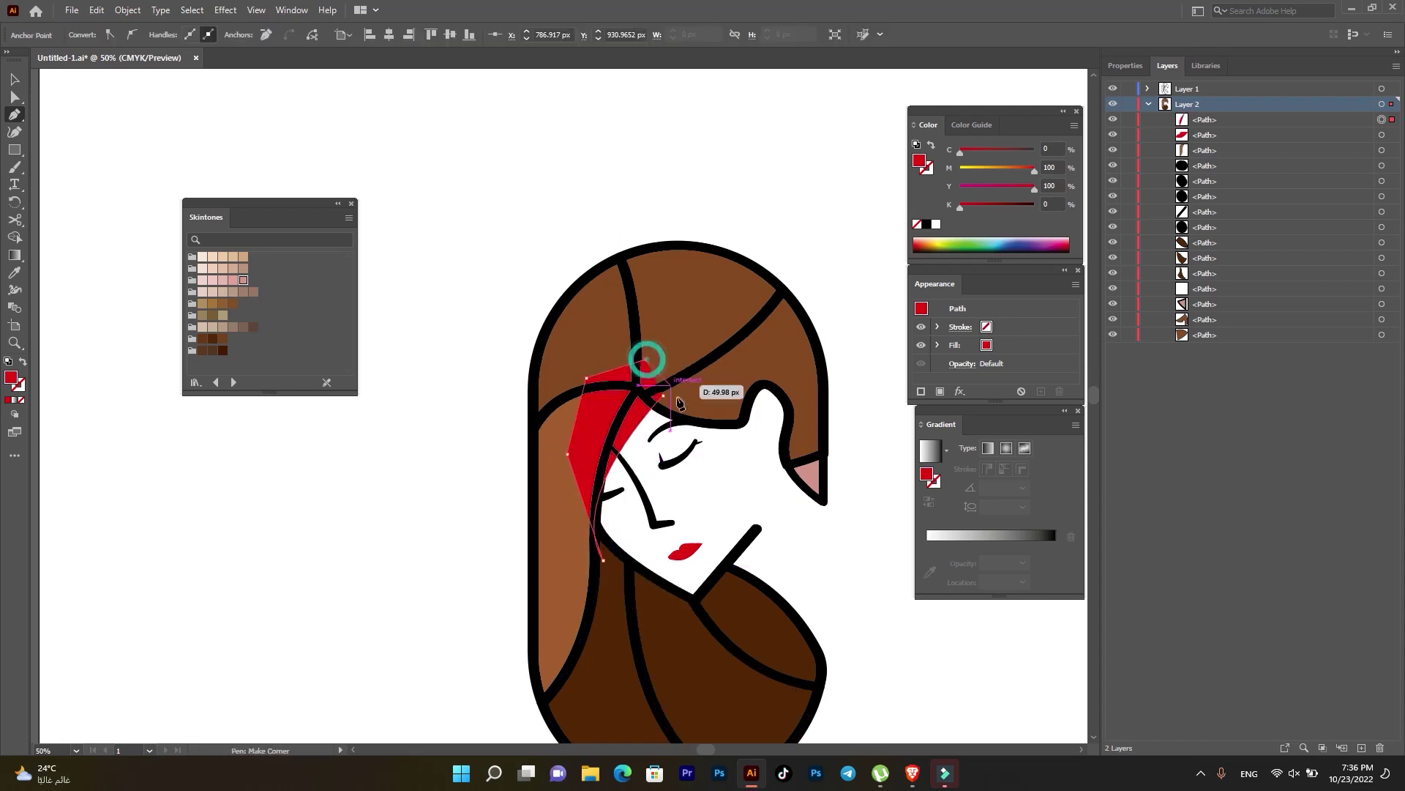
left_click(663, 396)
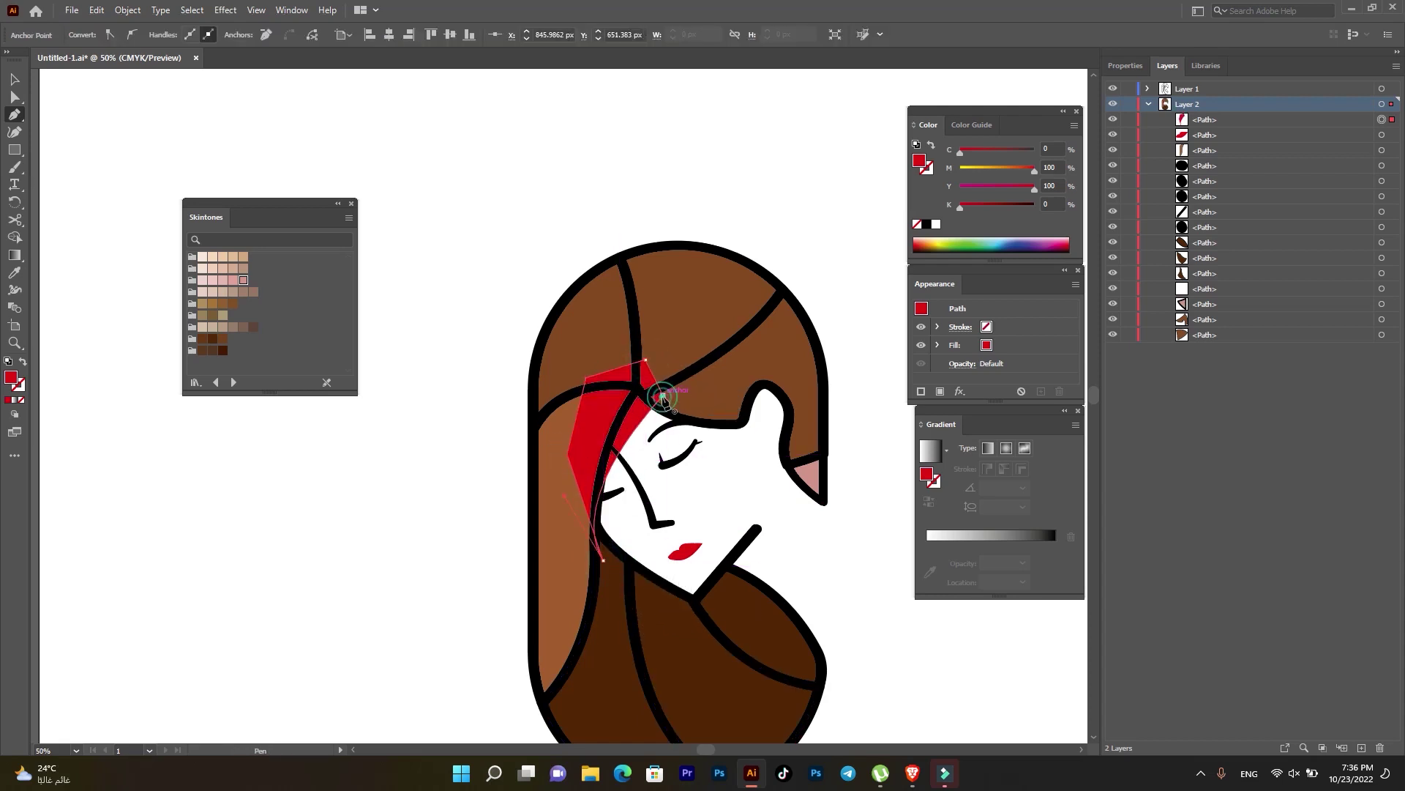
- Fill the new shape with pale pink #F4A4AB
double_click(11, 376)
left_click_drag(710, 326, 696, 314)
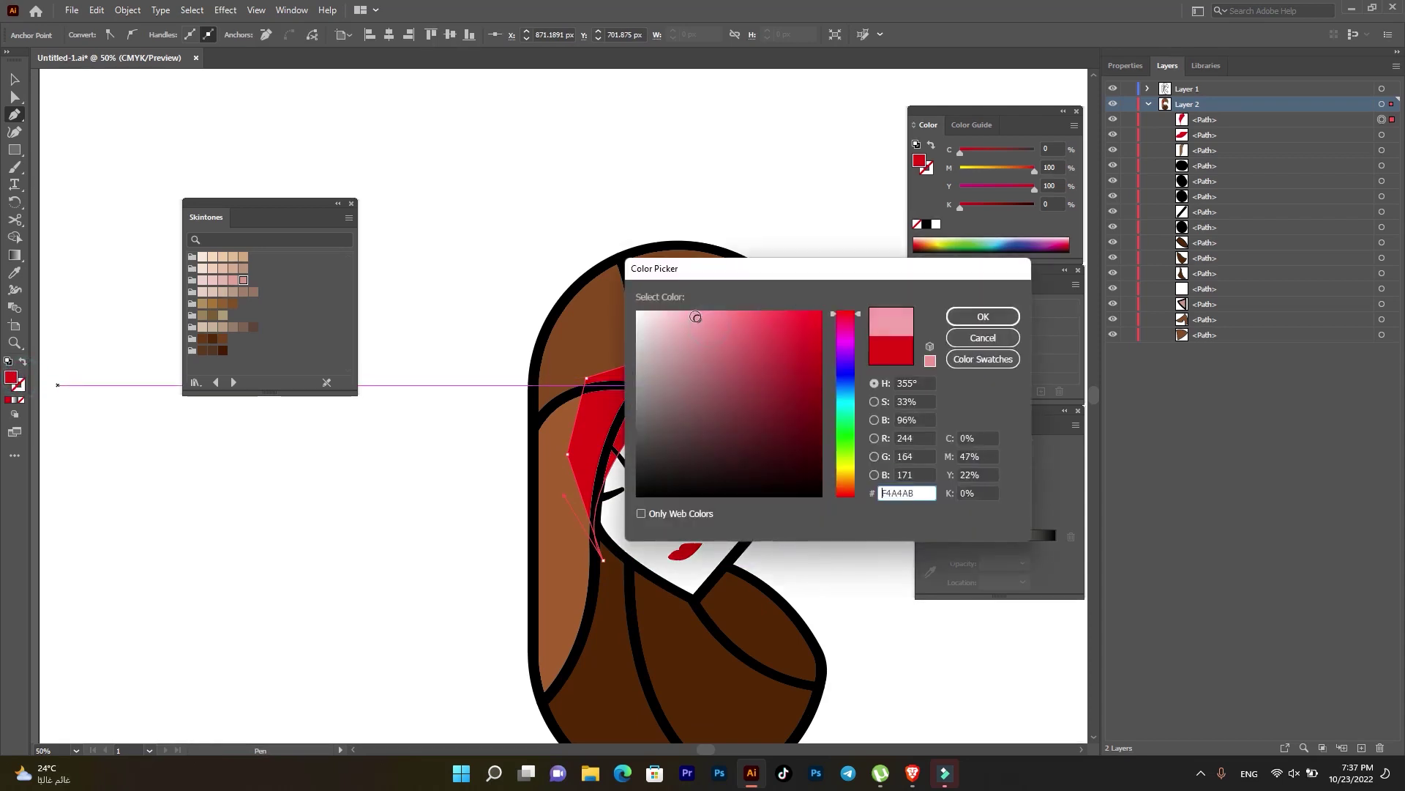
left_click(983, 316)
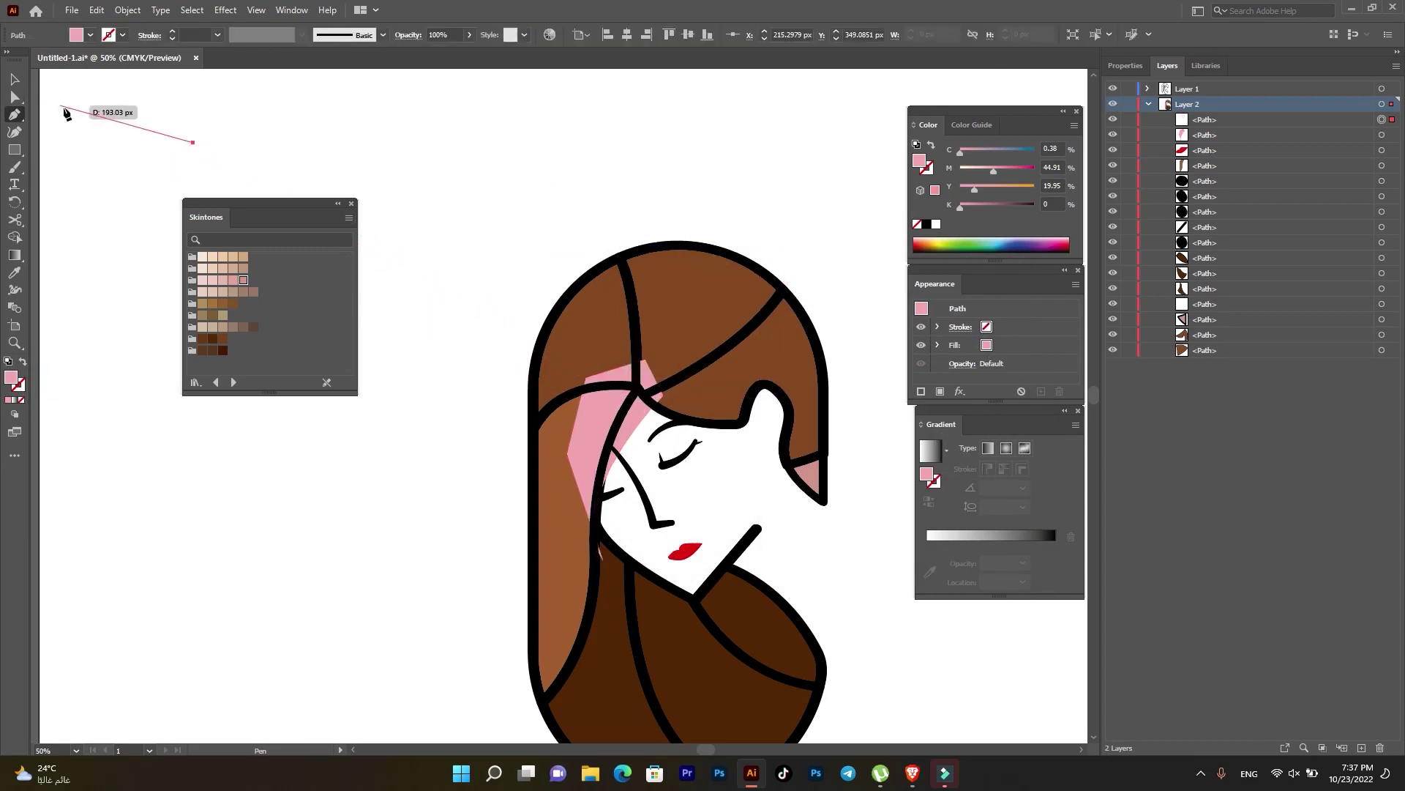
key("ctrl")
left_click(14, 81)
left_click(254, 154)
key("ctrl+z")
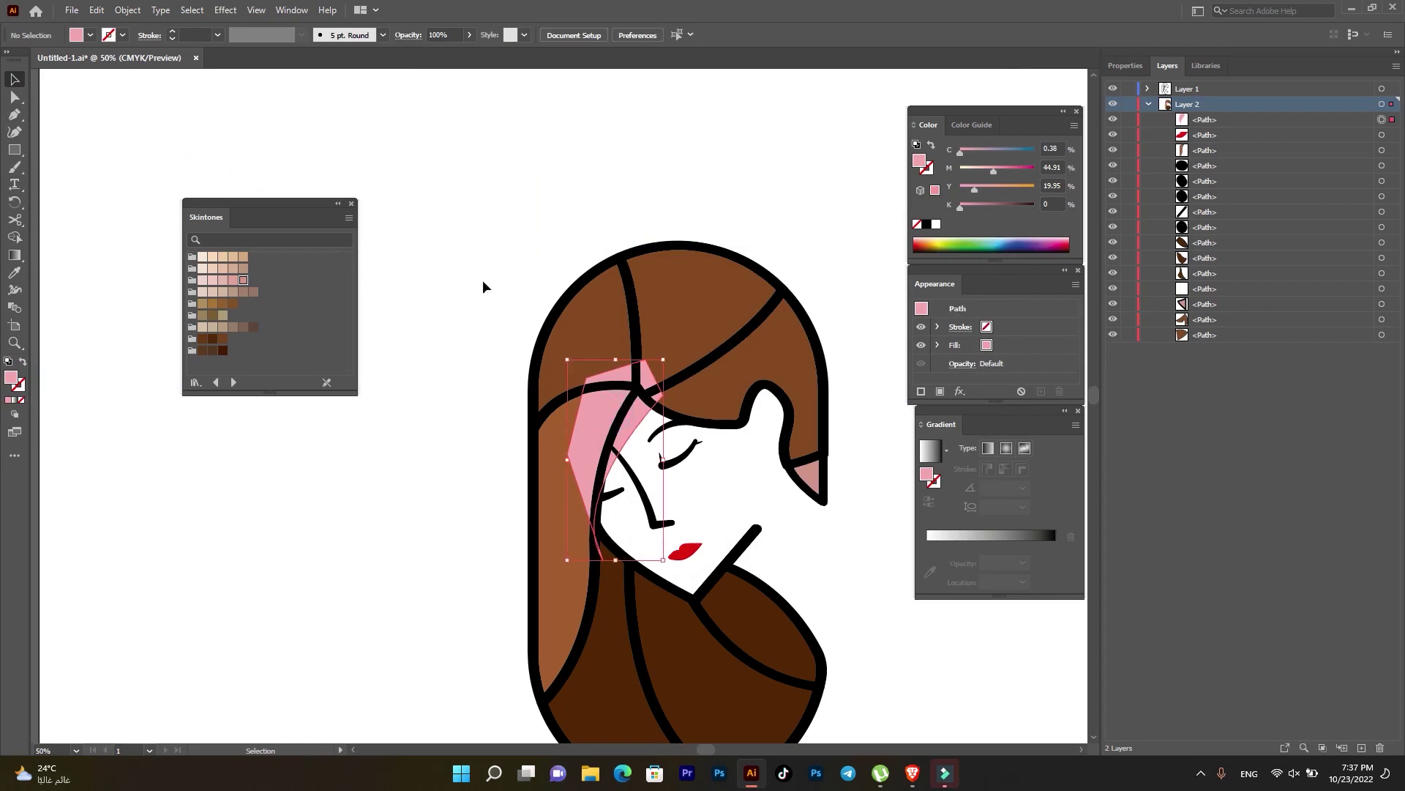
- Set the pink shape to 37% opacity and move it to the bottom of Layer 2
left_click(470, 34)
left_click_drag(467, 52, 433, 53)
left_click(464, 136)
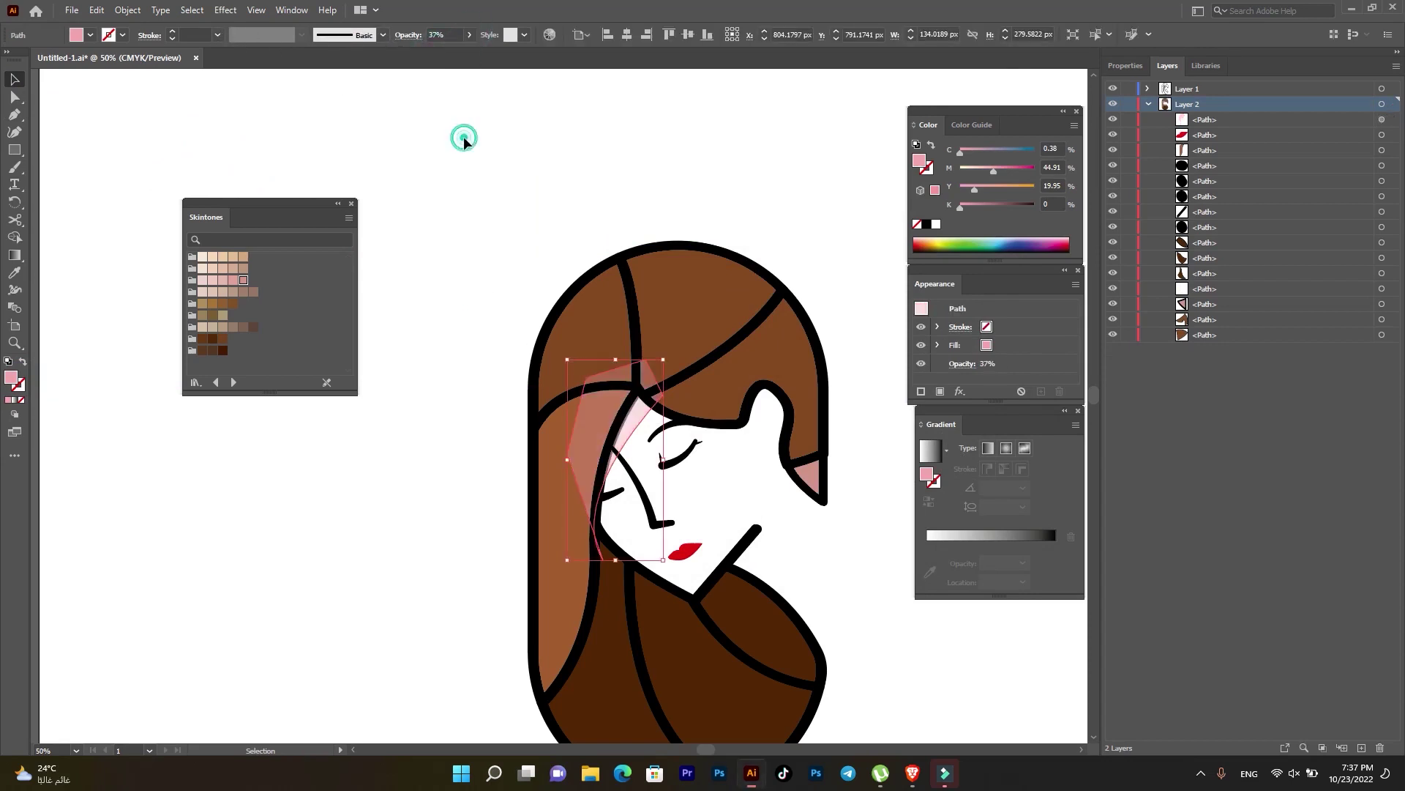
left_click_drag(1227, 118, 1226, 341)
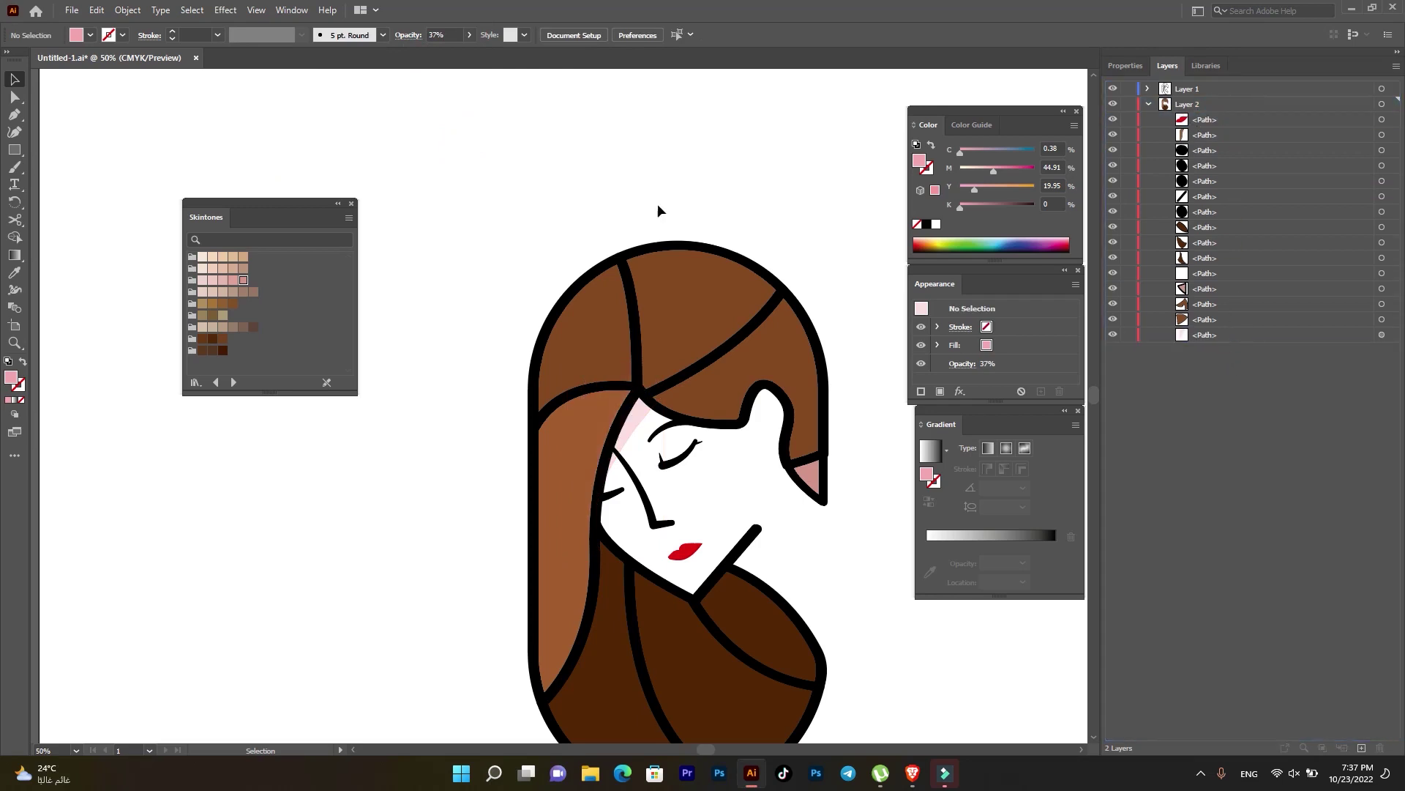
- Bend the pink highlight's edge with the Curvature tool and drag its bottom anchor left
scroll(647, 144, "up", 2)
scroll(698, 476, "down", 3)
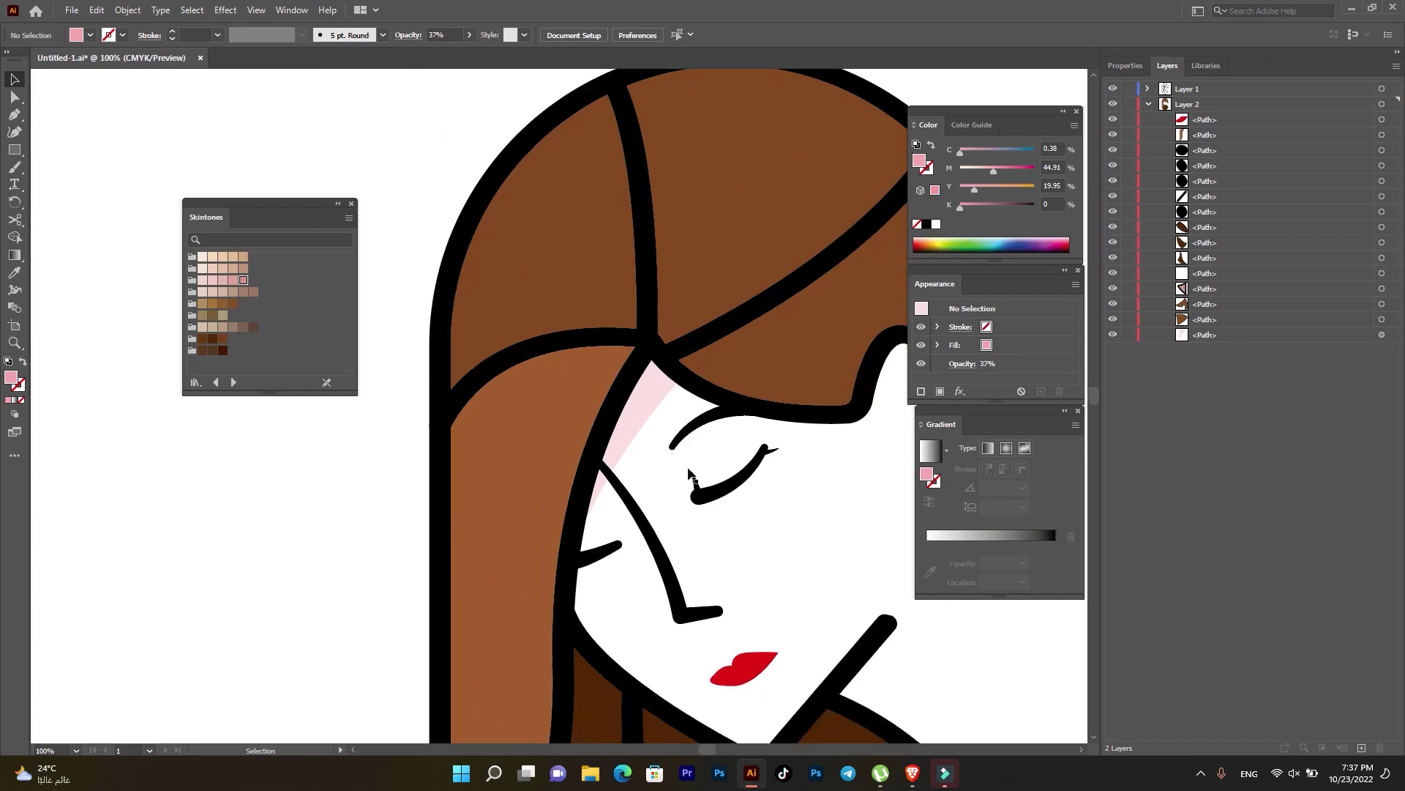
left_click(641, 410)
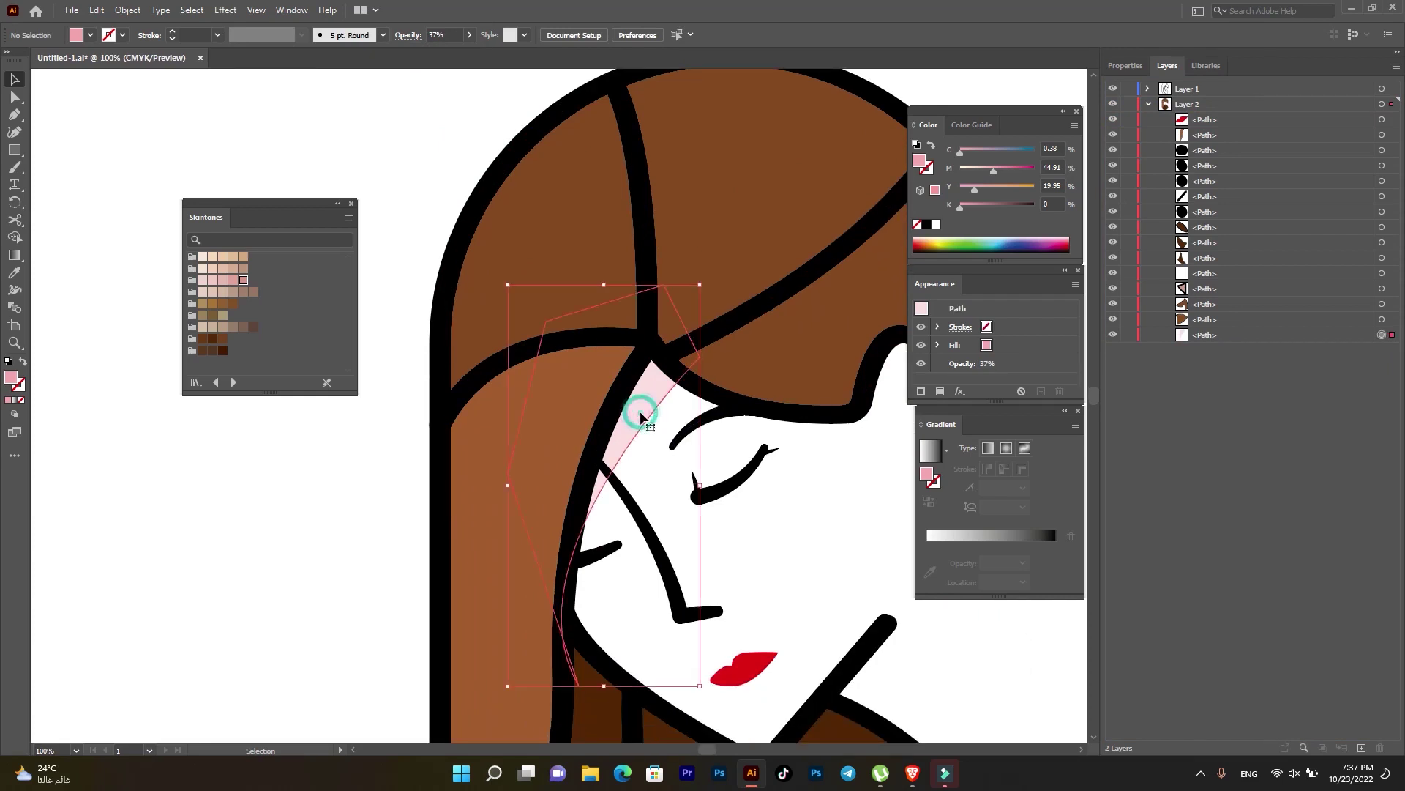
left_click(14, 115)
scroll(650, 361, "up", 1)
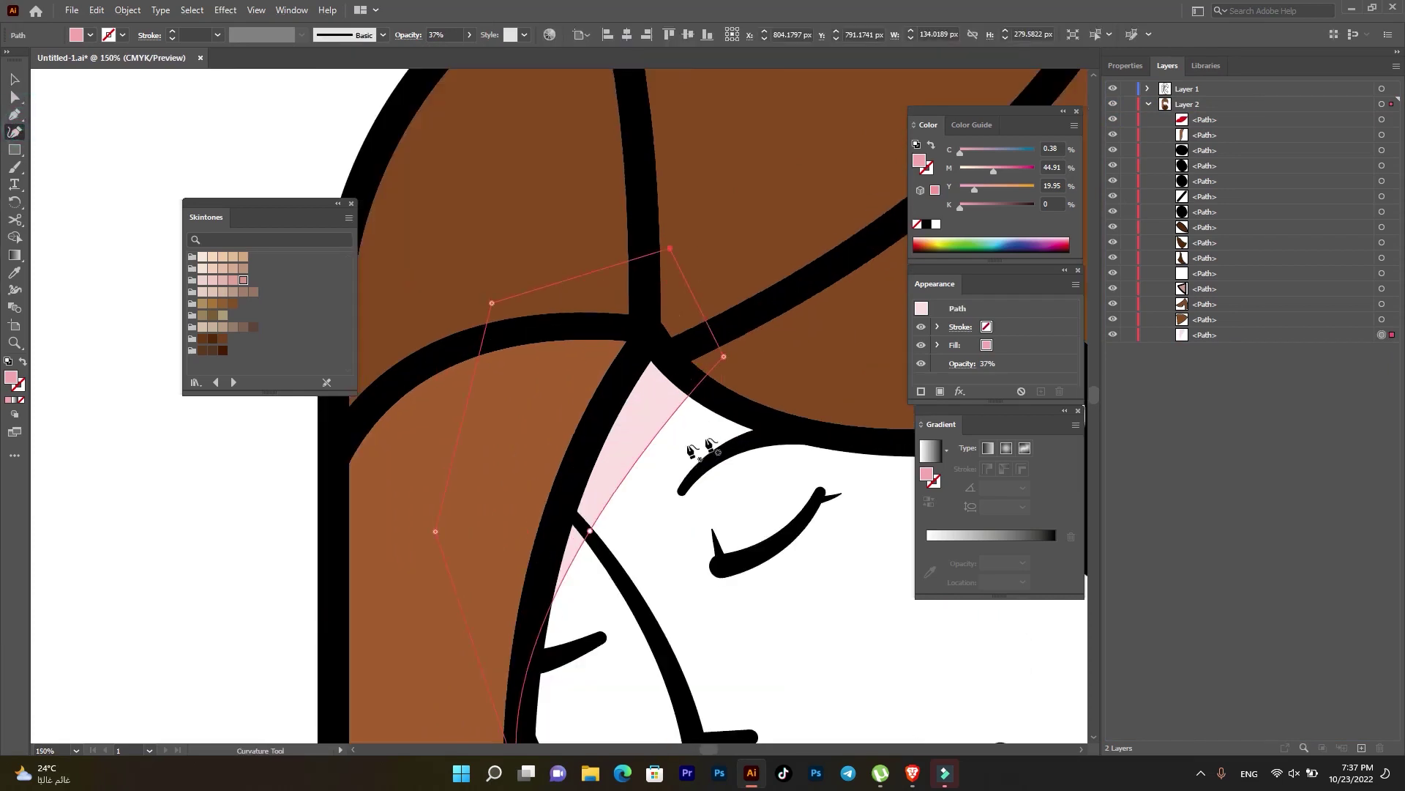
left_click_drag(637, 454, 633, 446)
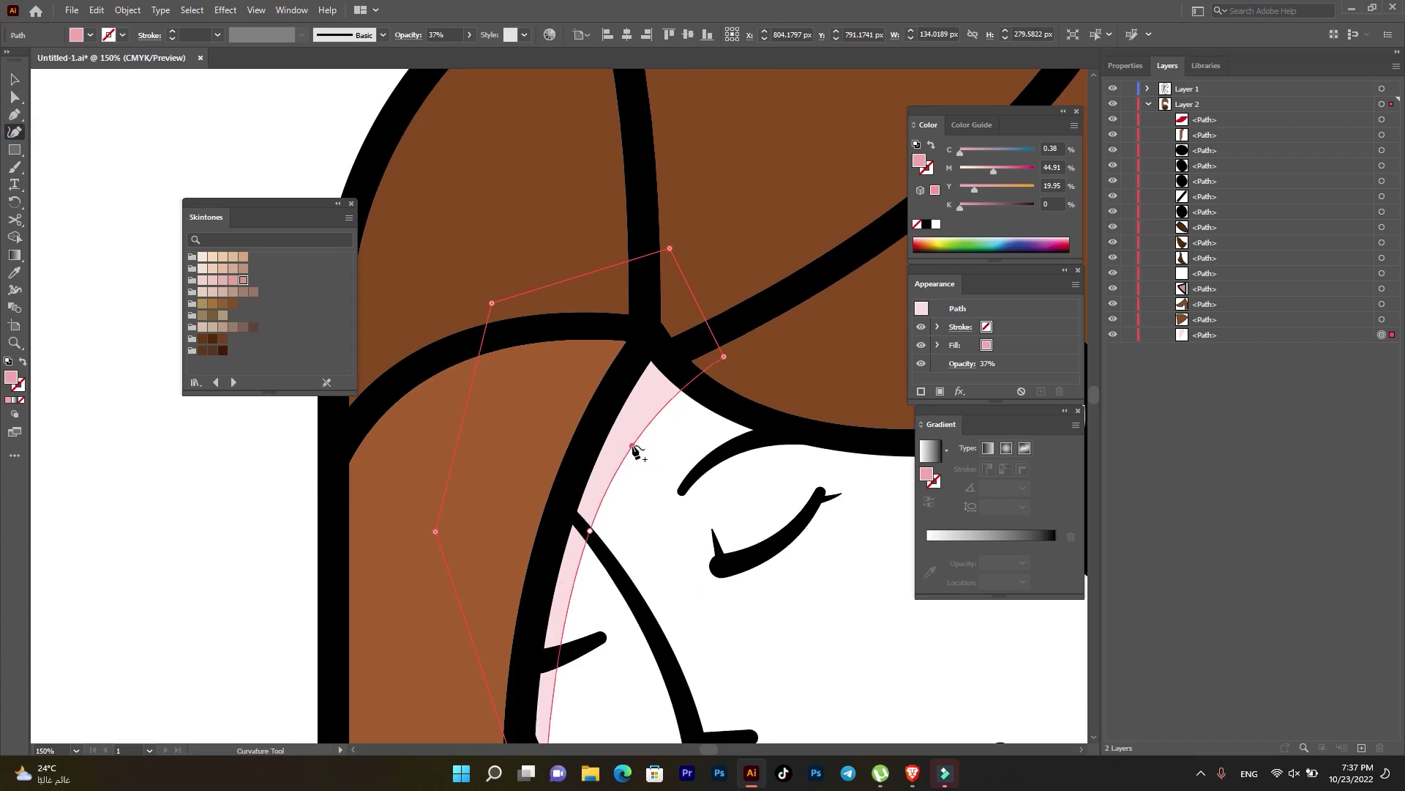
scroll(634, 448, "down", 2)
scroll(621, 533, "down", 2)
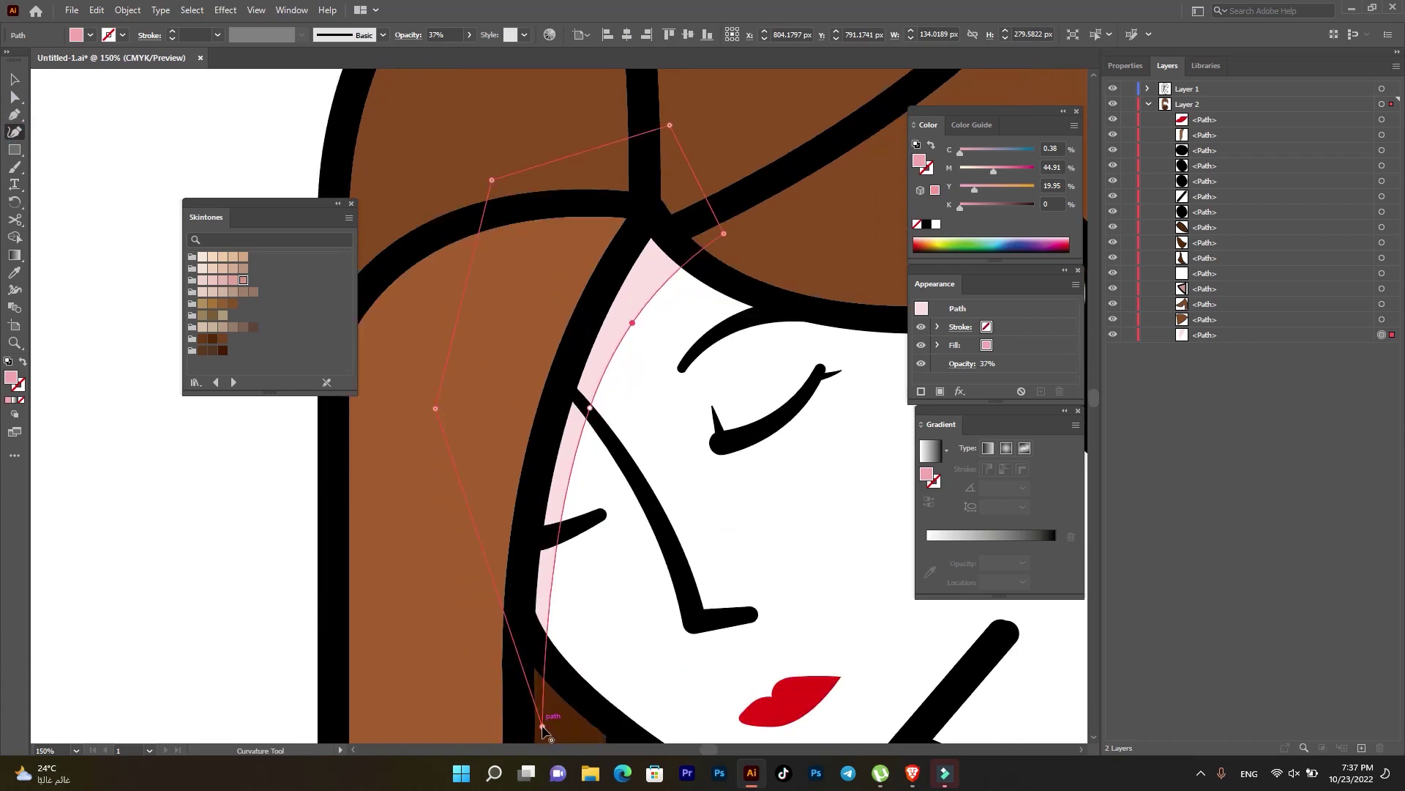
left_click_drag(542, 727, 506, 721)
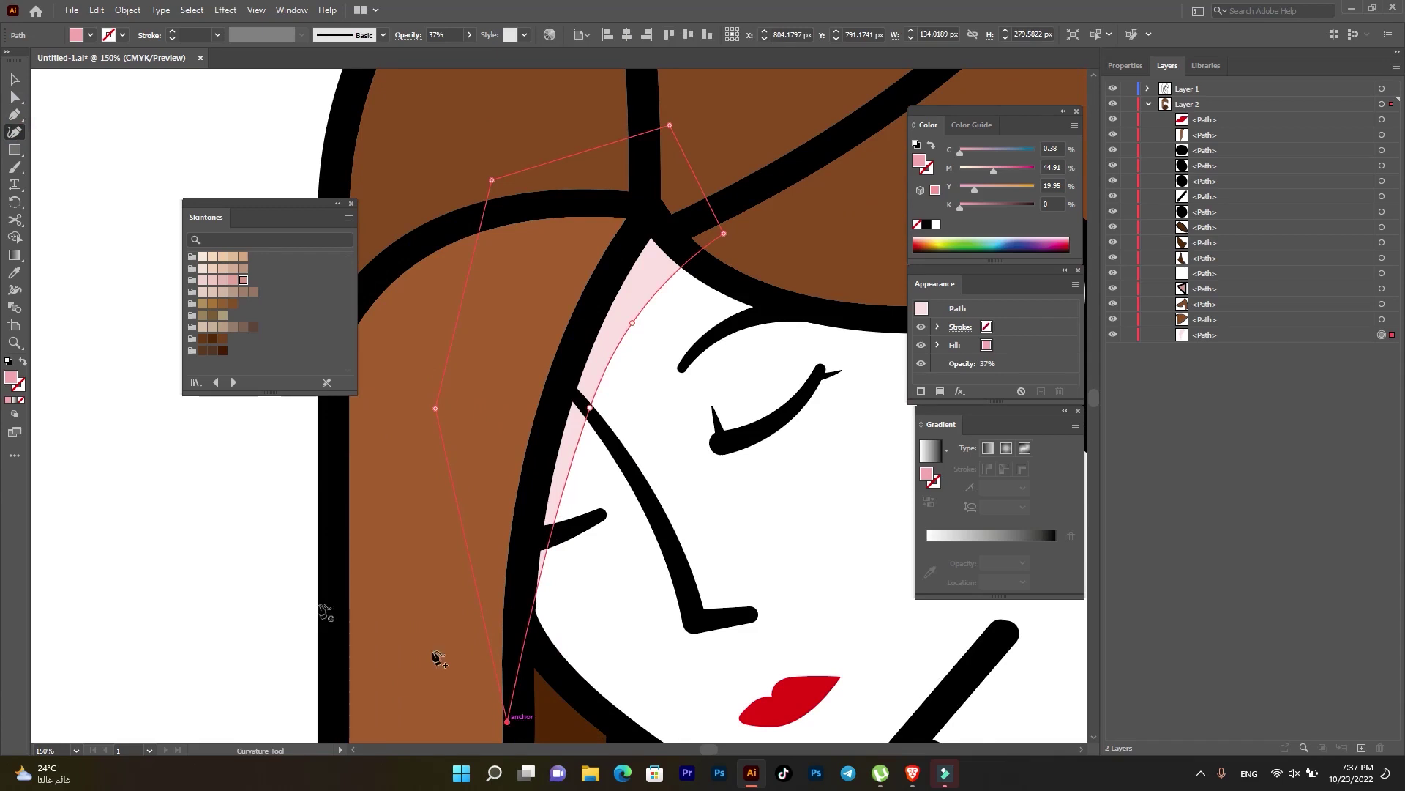
left_click(194, 538)
scroll(229, 538, "down", 1)
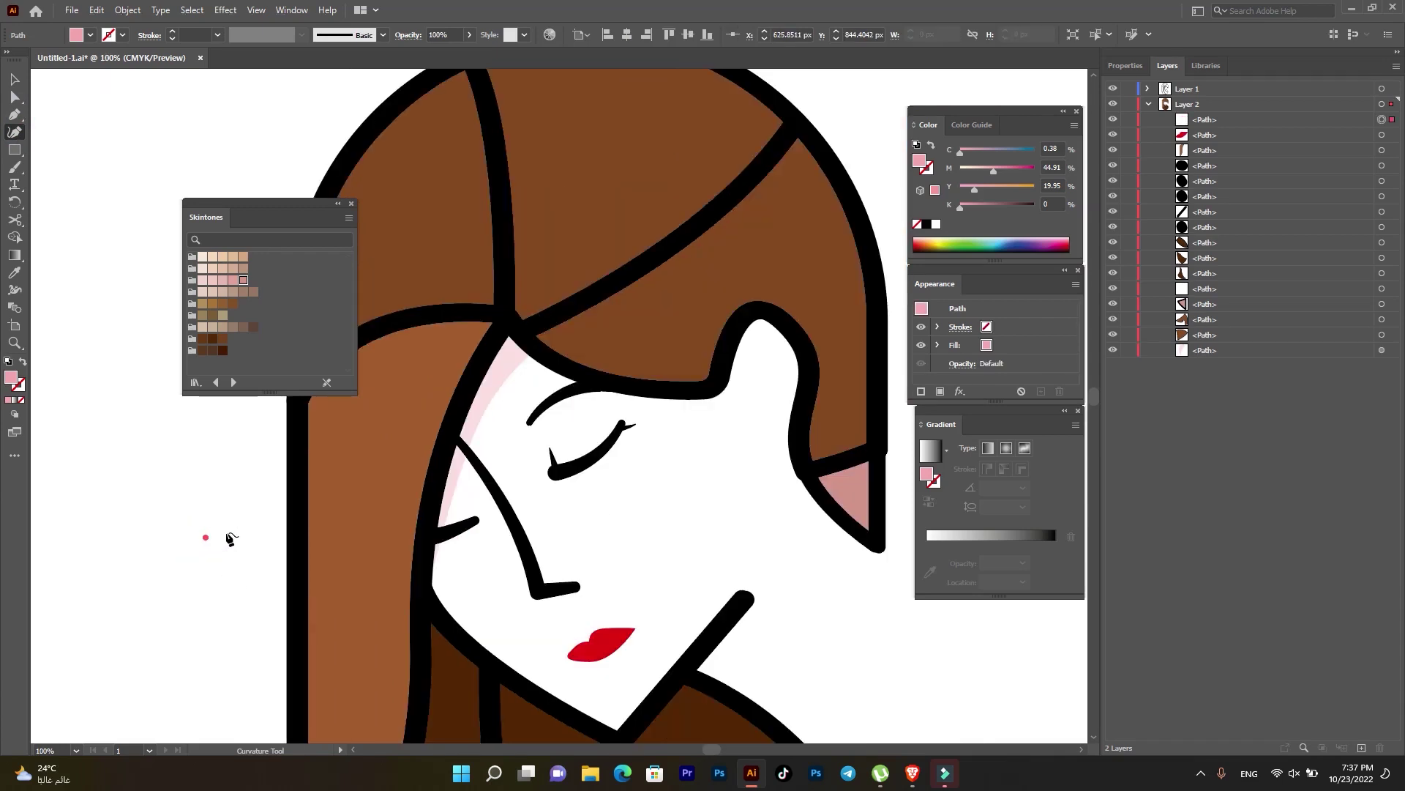
scroll(229, 538, "down", 1)
scroll(225, 538, "down", 1)
left_click_drag(579, 306, 723, 233)
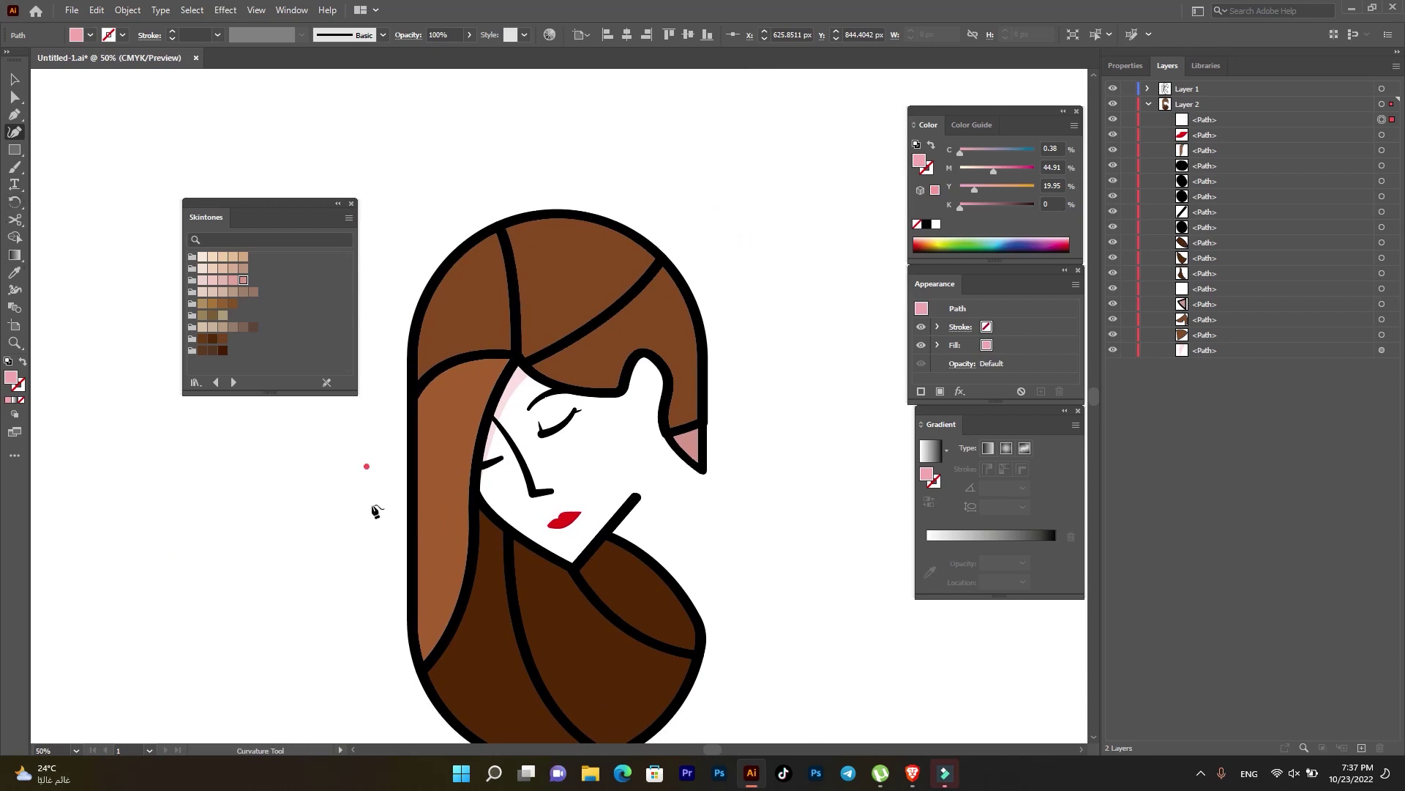
- Lock Layer 1 and continue the neck line below the chin, undoing the extra segments
scroll(775, 510, "down", 1)
left_click(15, 116)
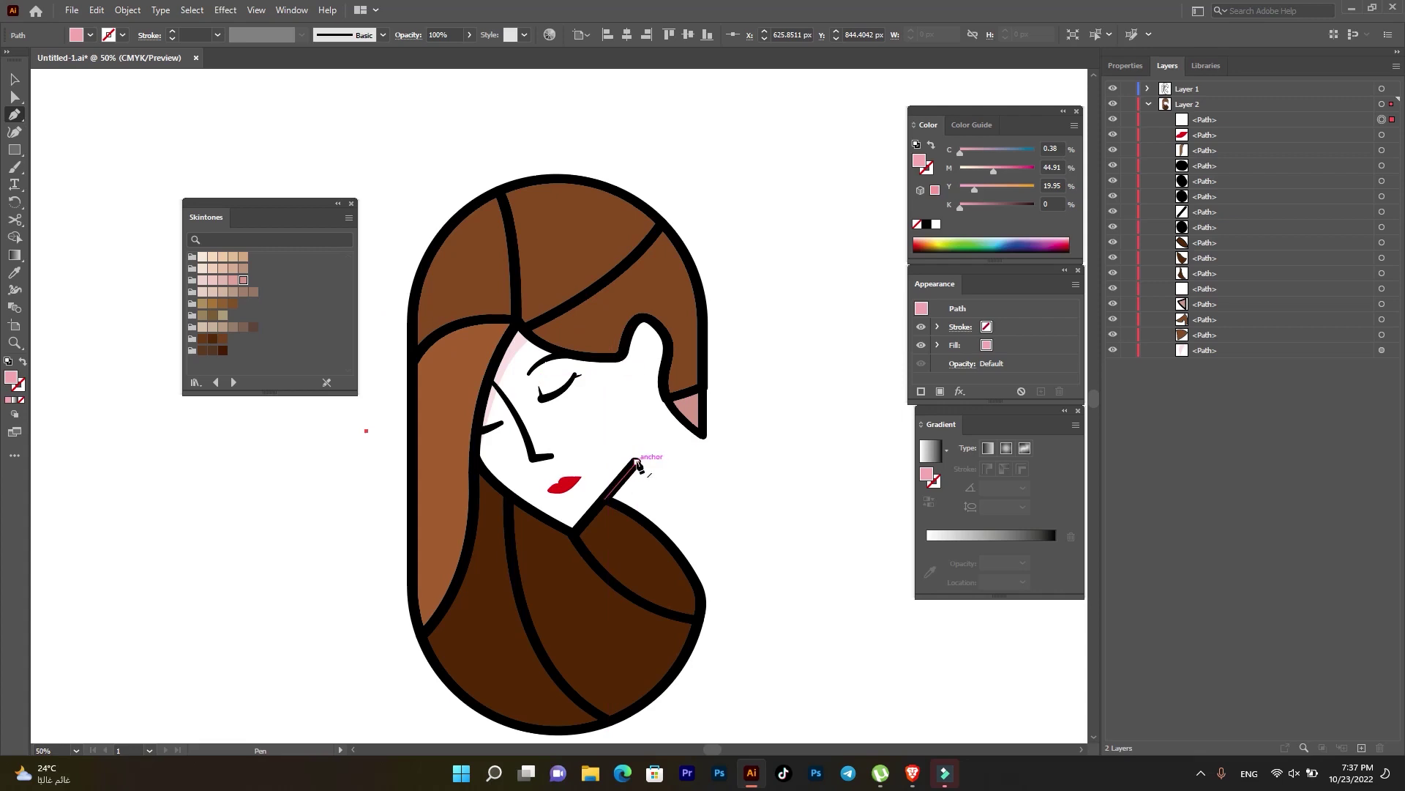
left_click(1129, 89)
left_click(1290, 109)
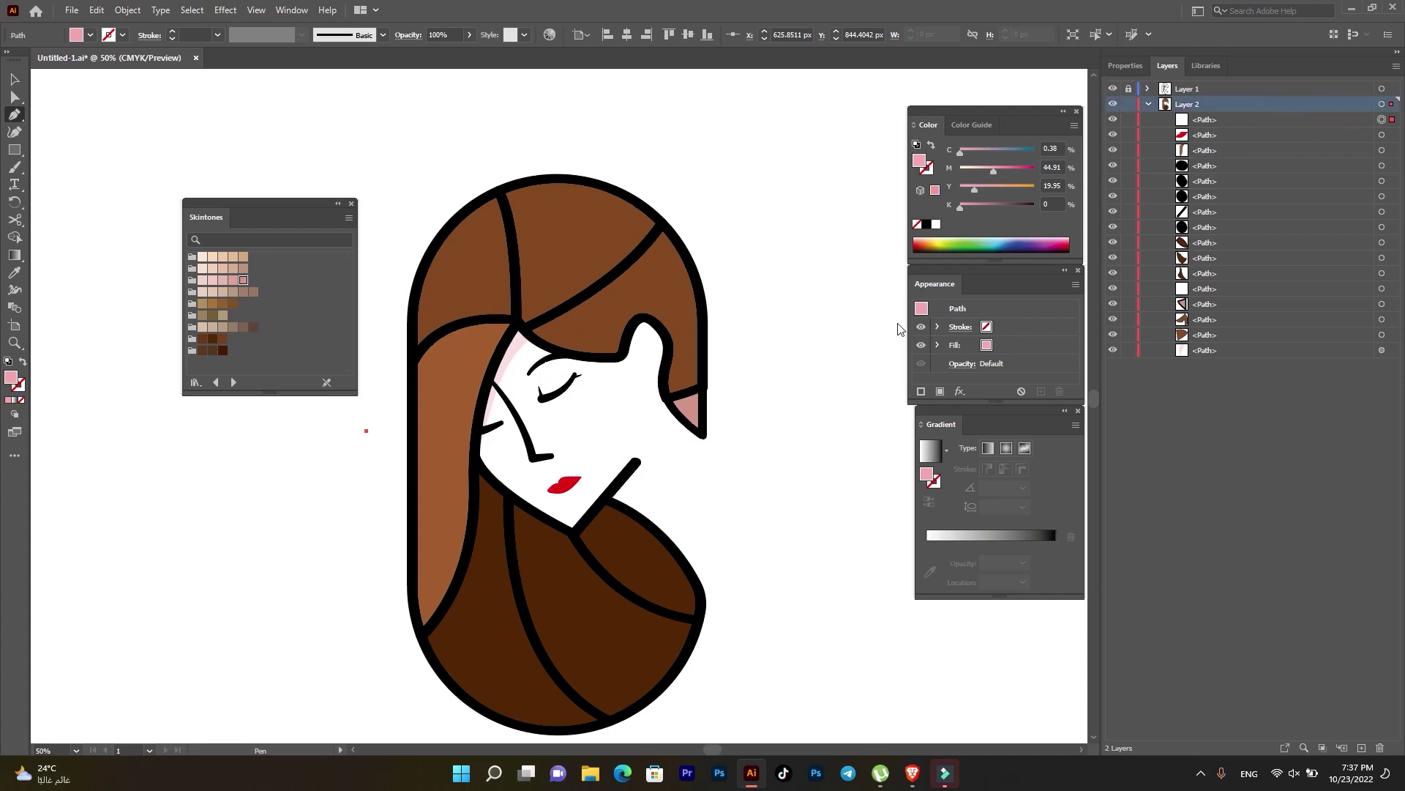
left_click_drag(636, 463, 640, 512)
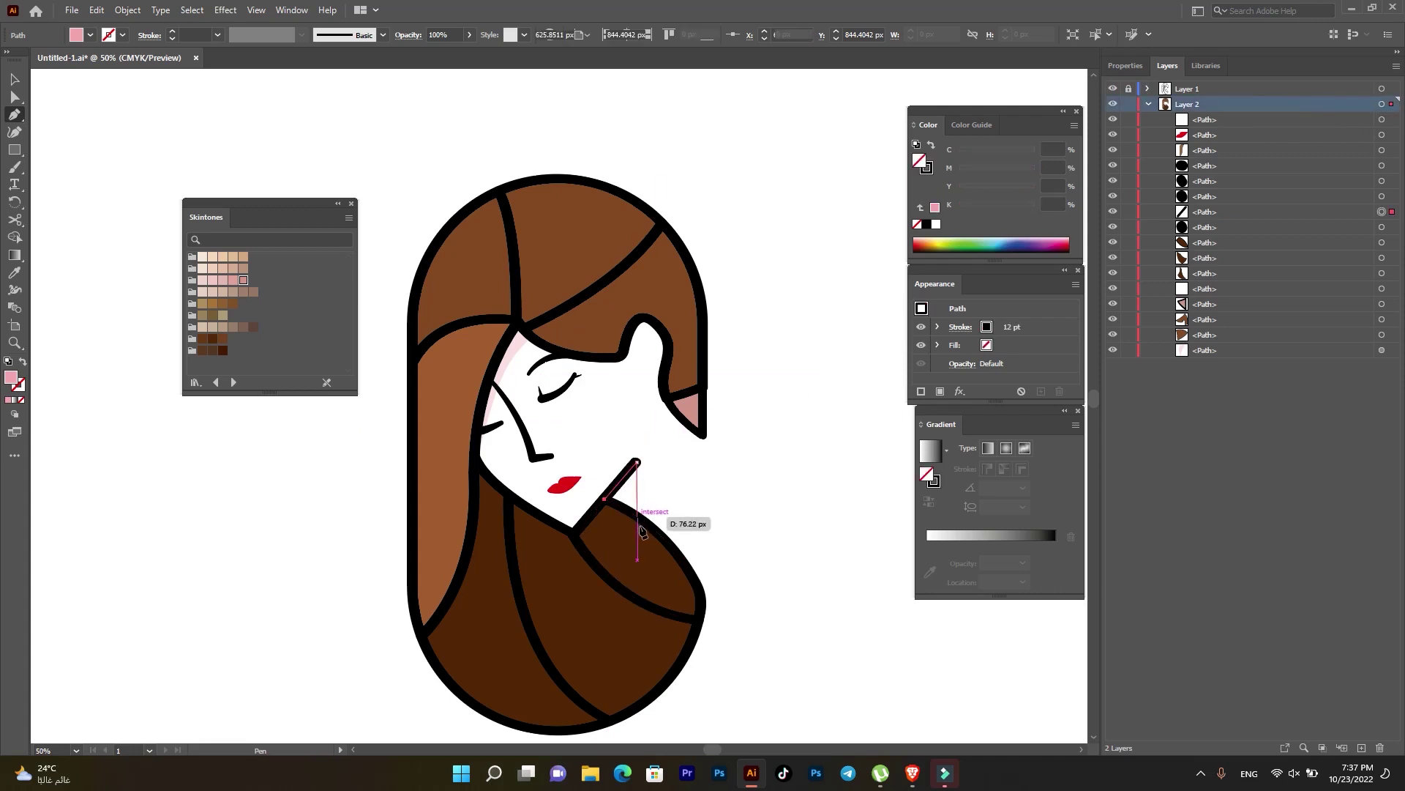
left_click(638, 532)
left_click(593, 505)
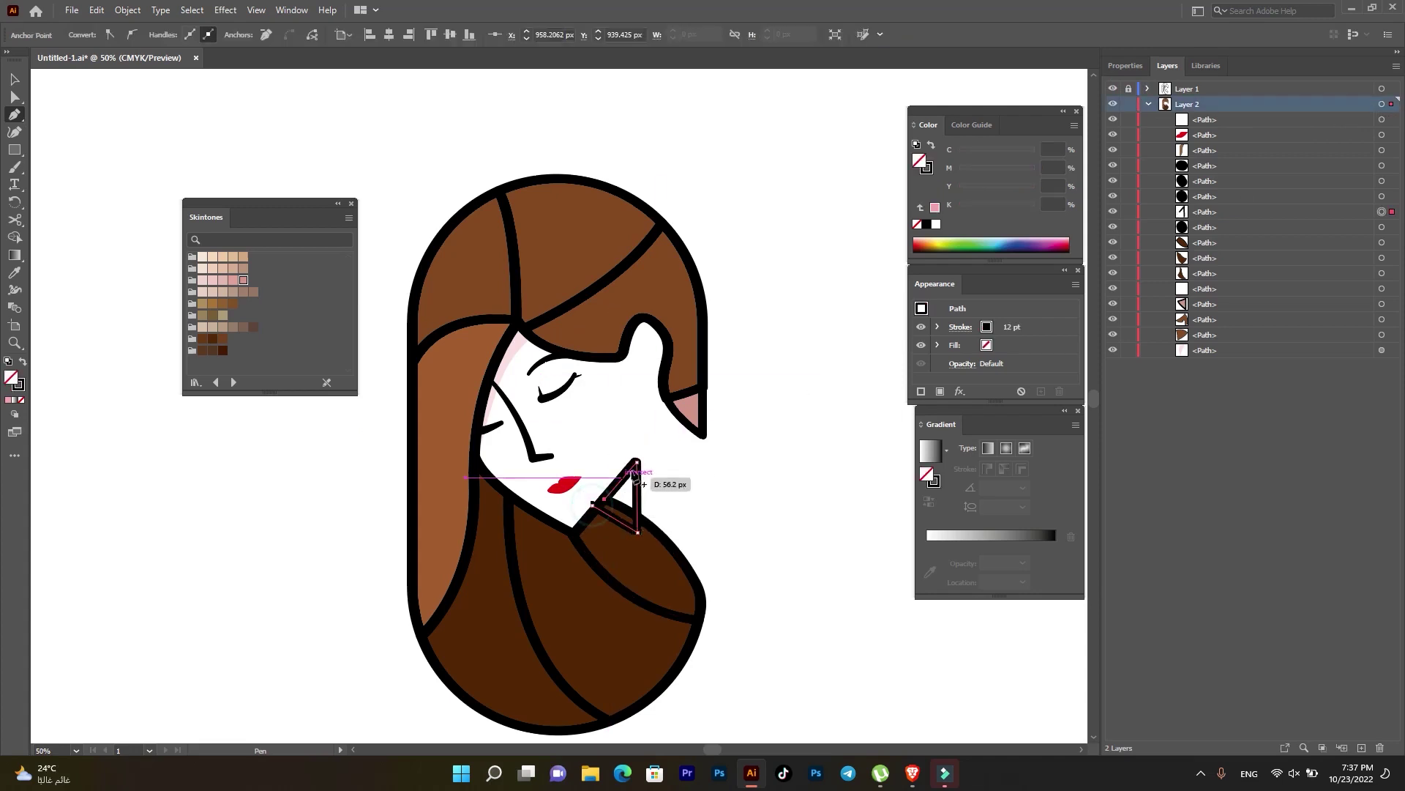
key("ctrl+z")
key("ctrl+z")
key("ctrl+z")
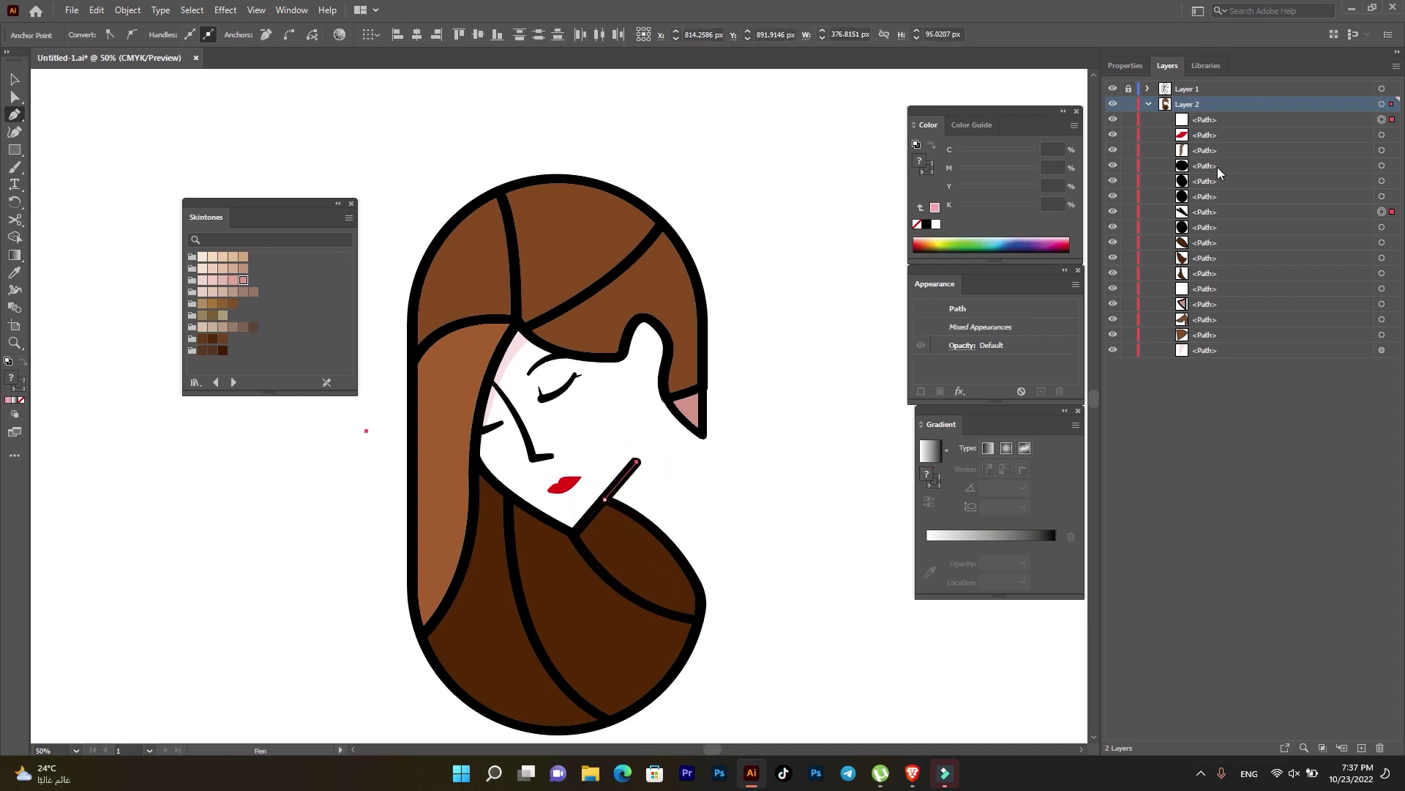
- Select and delete every portrait path, then undo to restore the coloured fills
key("v")
left_click_drag(730, 177, 546, 662)
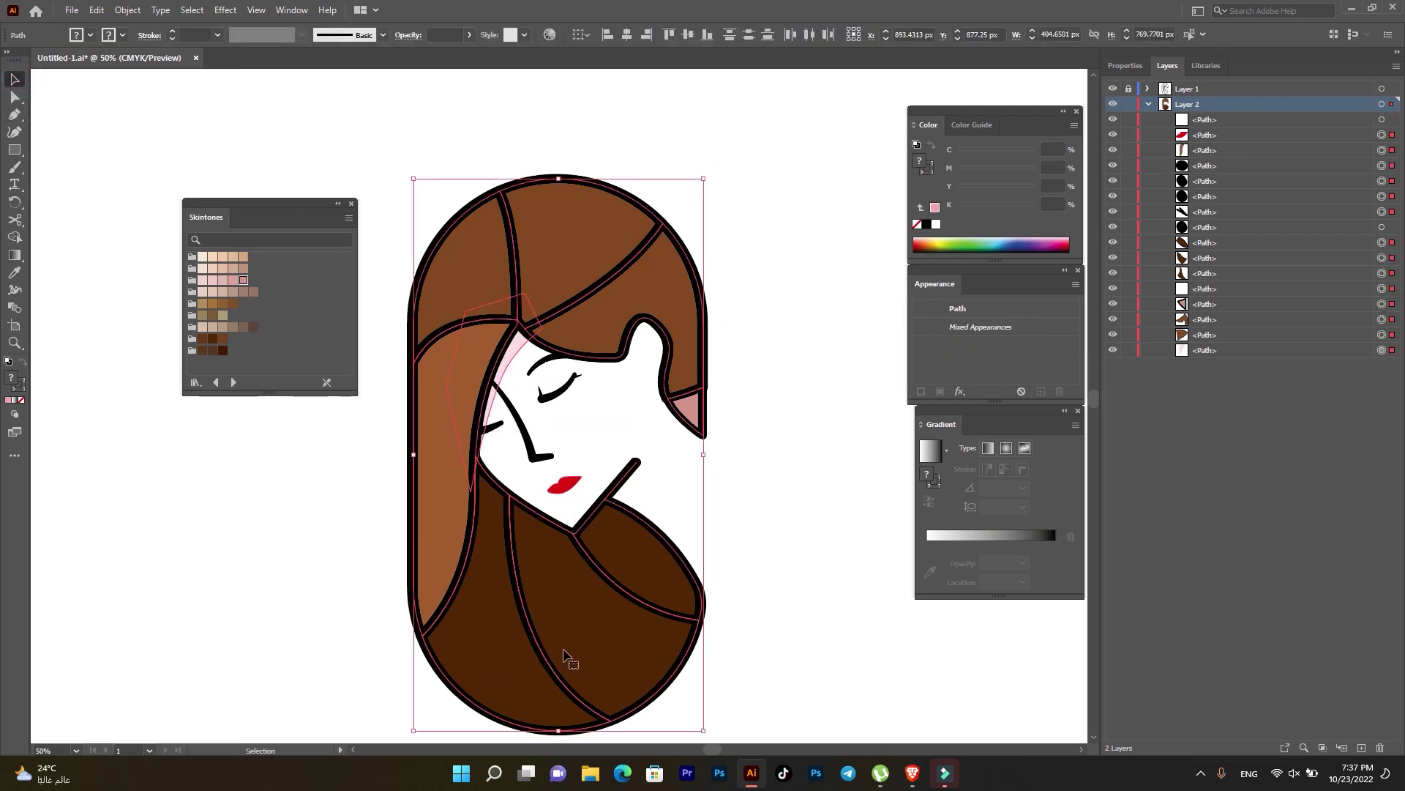
key("Delete")
key("ctrl+z")
left_click(803, 399)
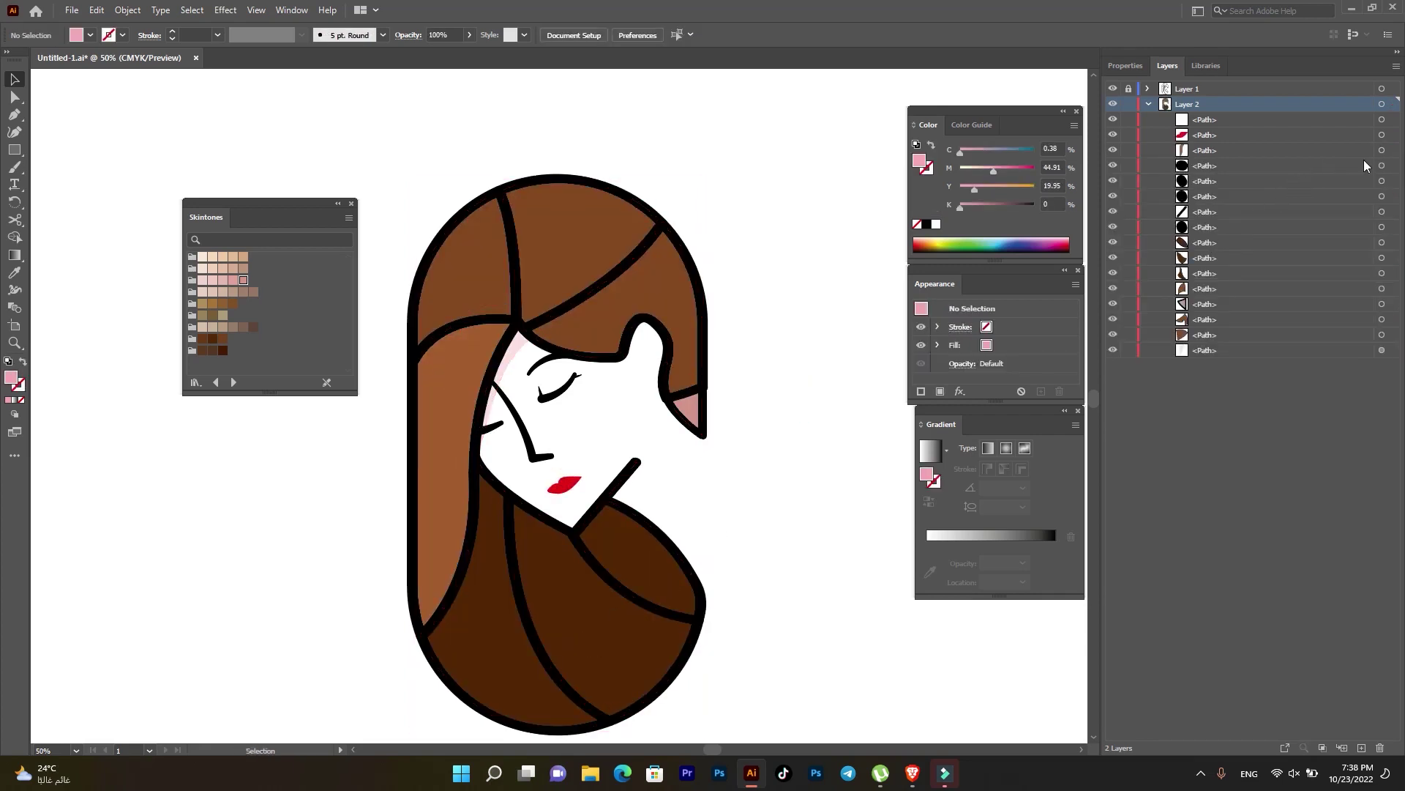
- Select several Layer 2 paths in the Layers panel, delete them, then undo
left_click(1382, 166)
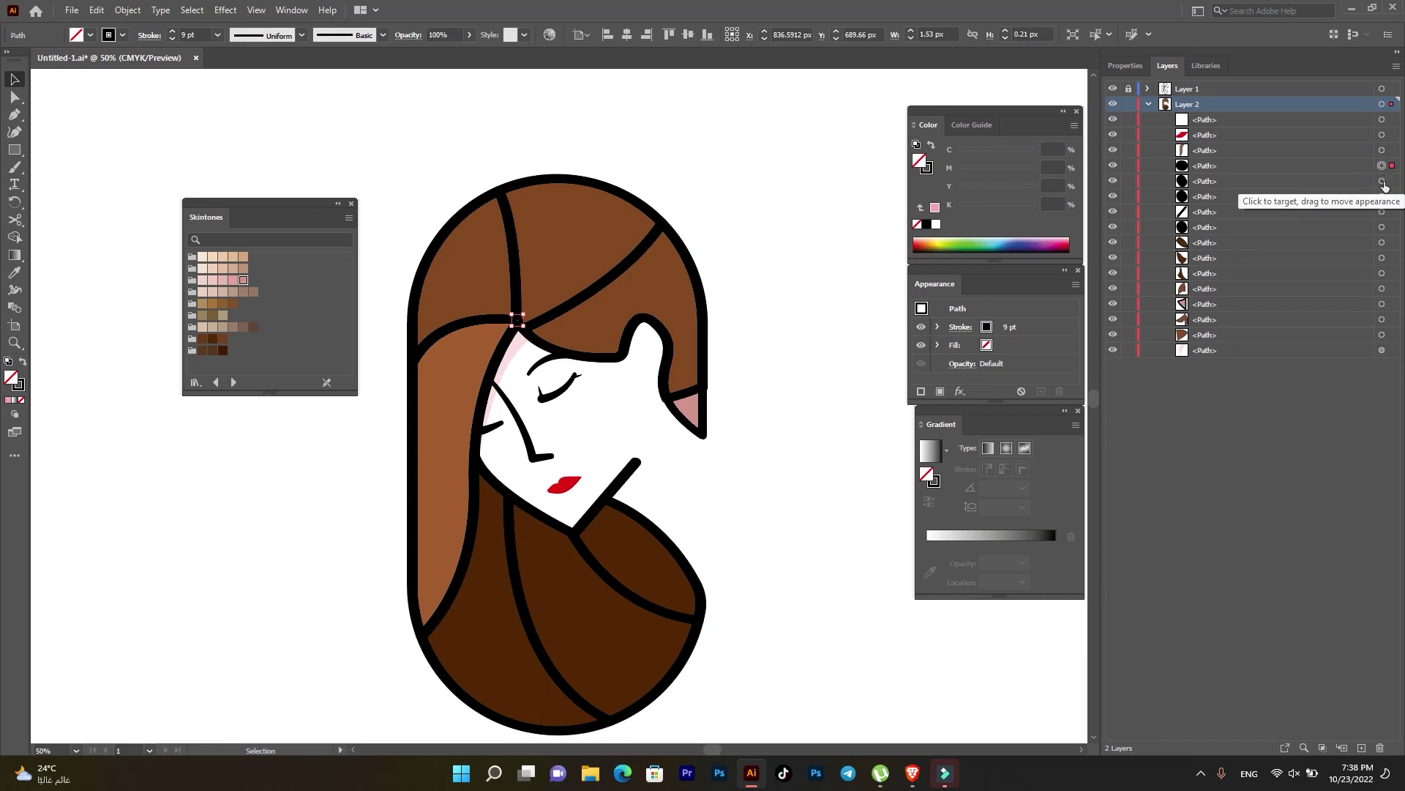
left_click(1381, 181, "shift")
left_click(1382, 196, "shift")
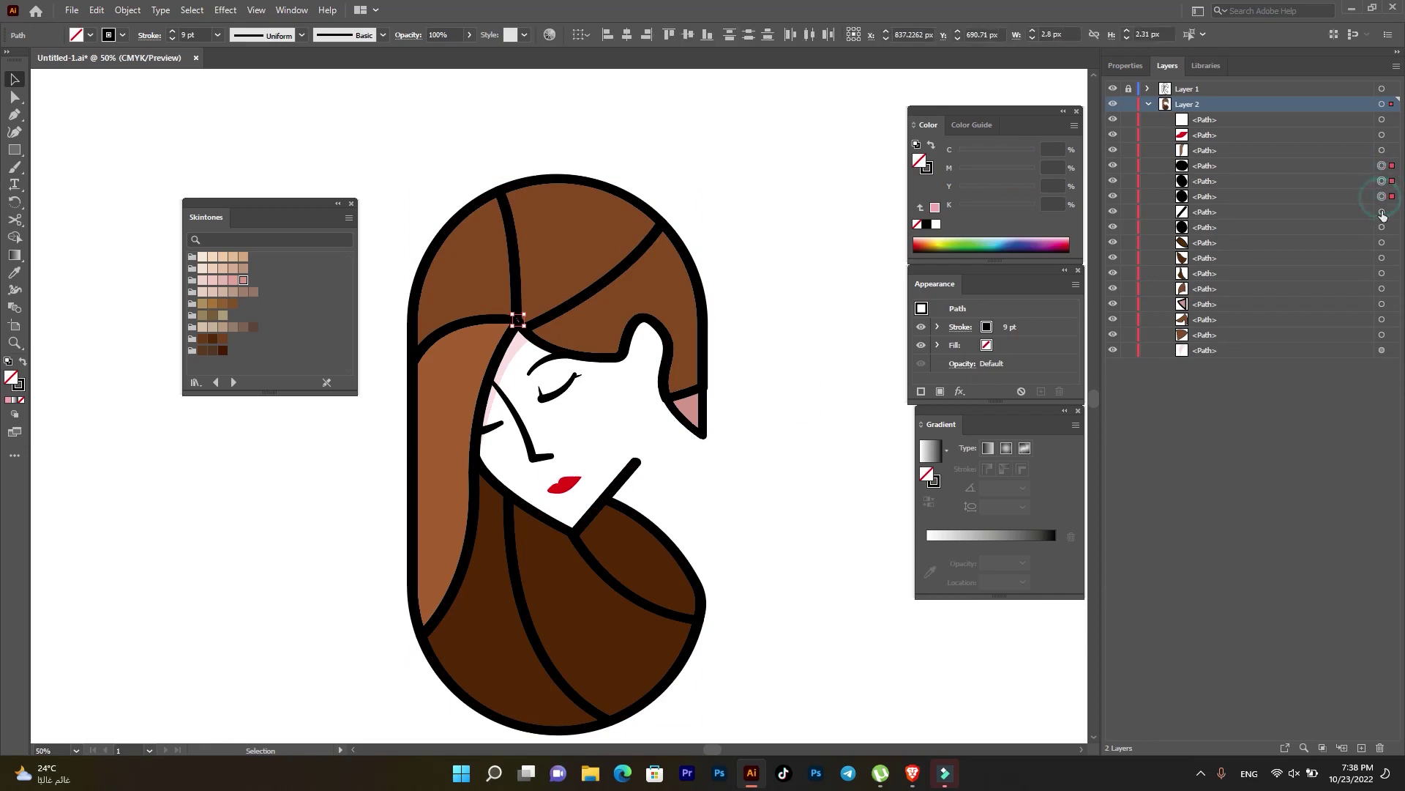
left_click(1381, 227, "shift")
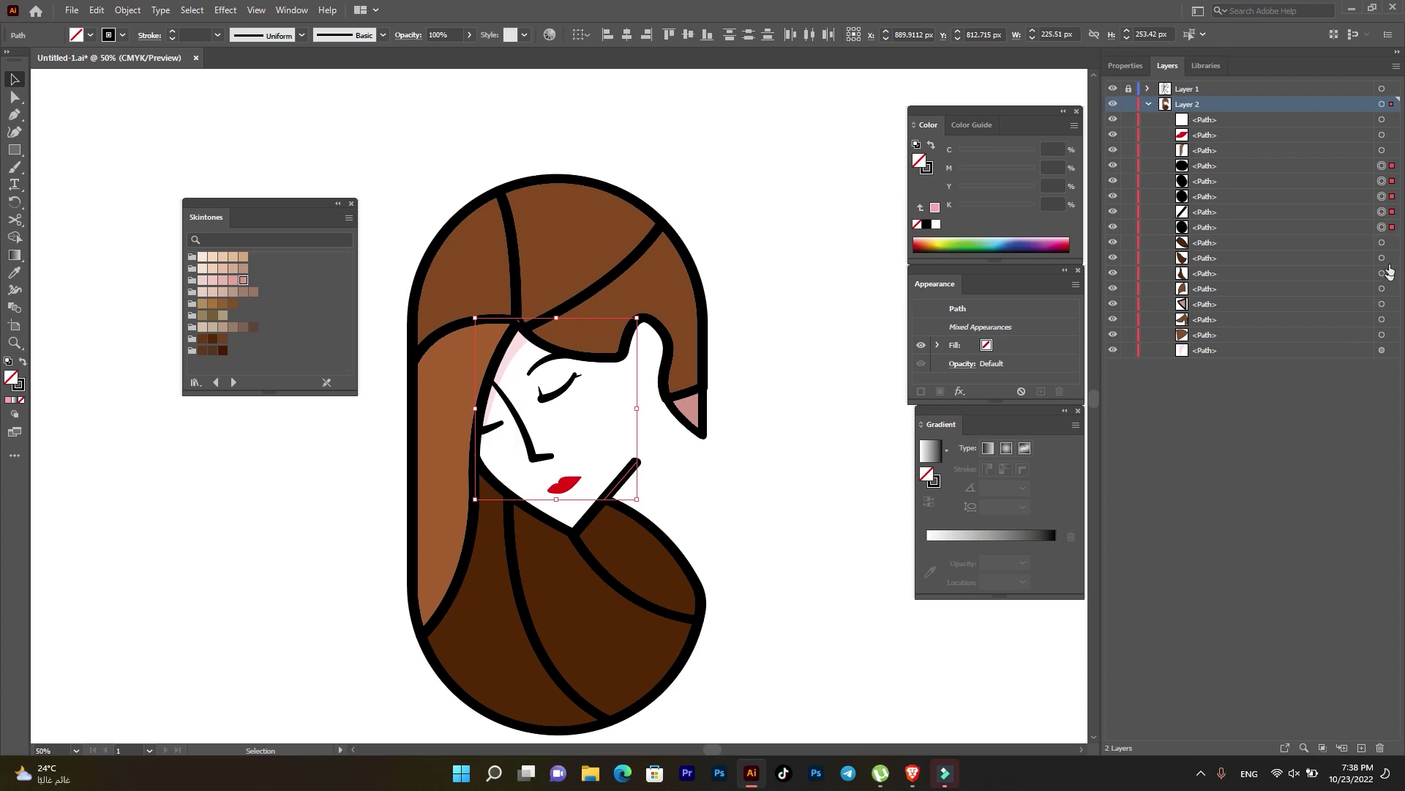
left_click(1382, 243, "shift")
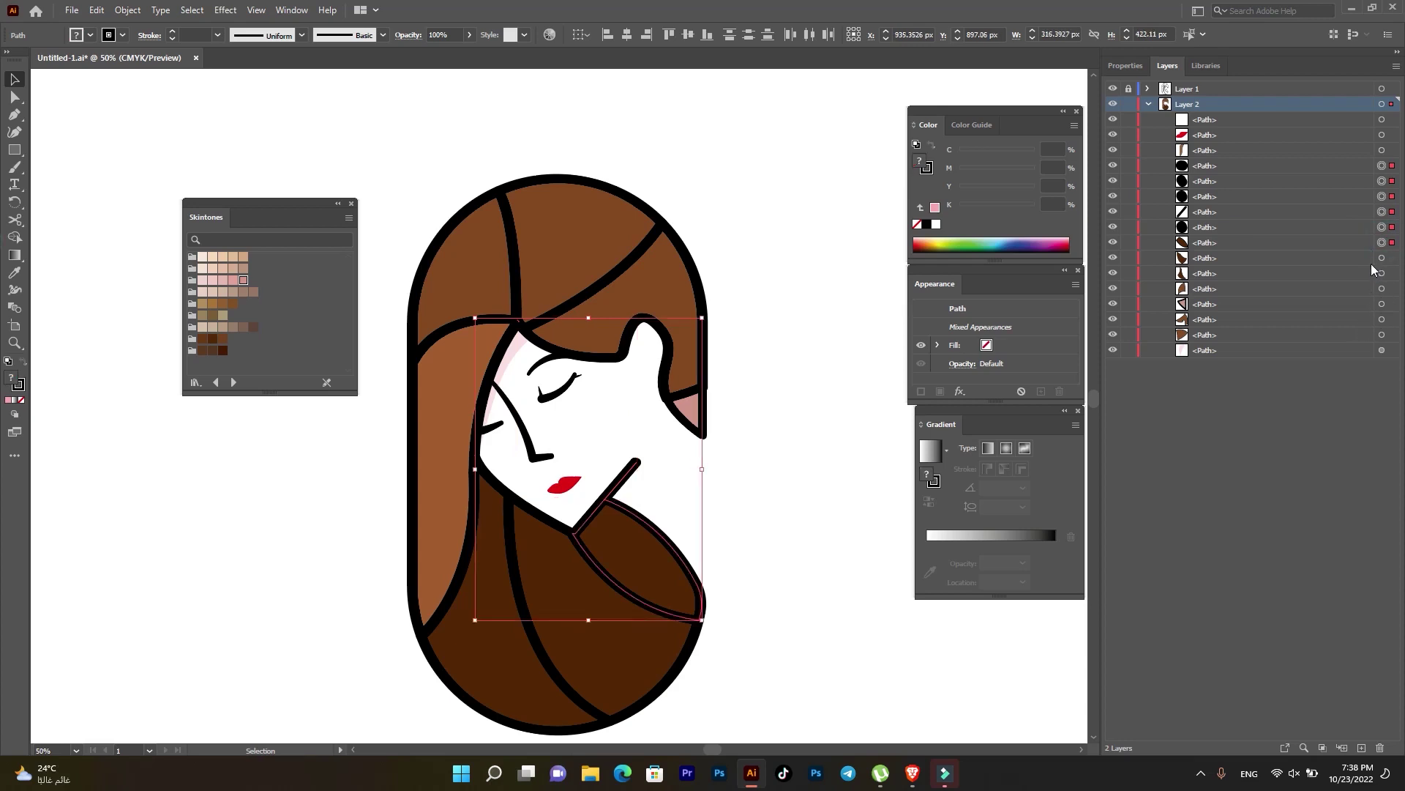
key("Delete")
key("ctrl+z")
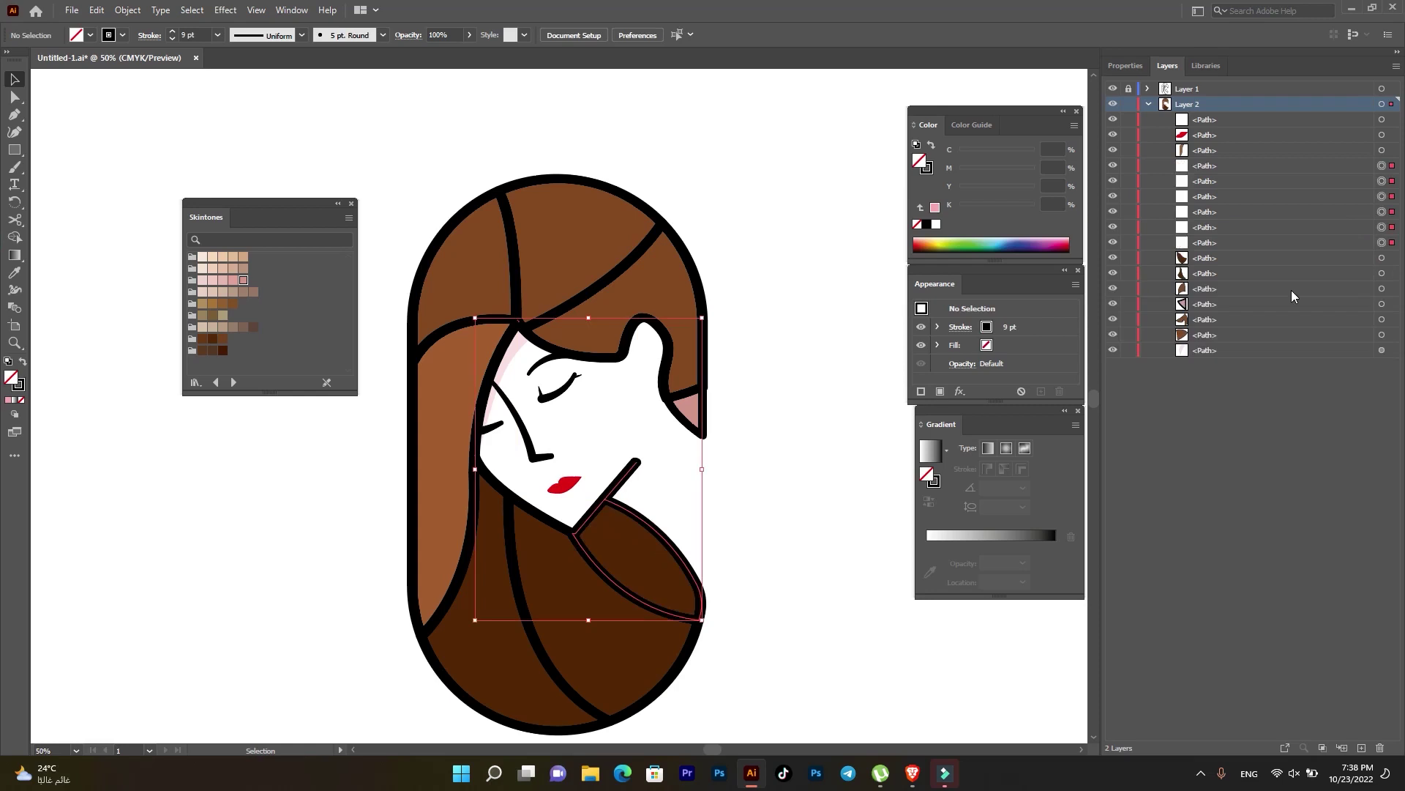
left_click(1382, 243)
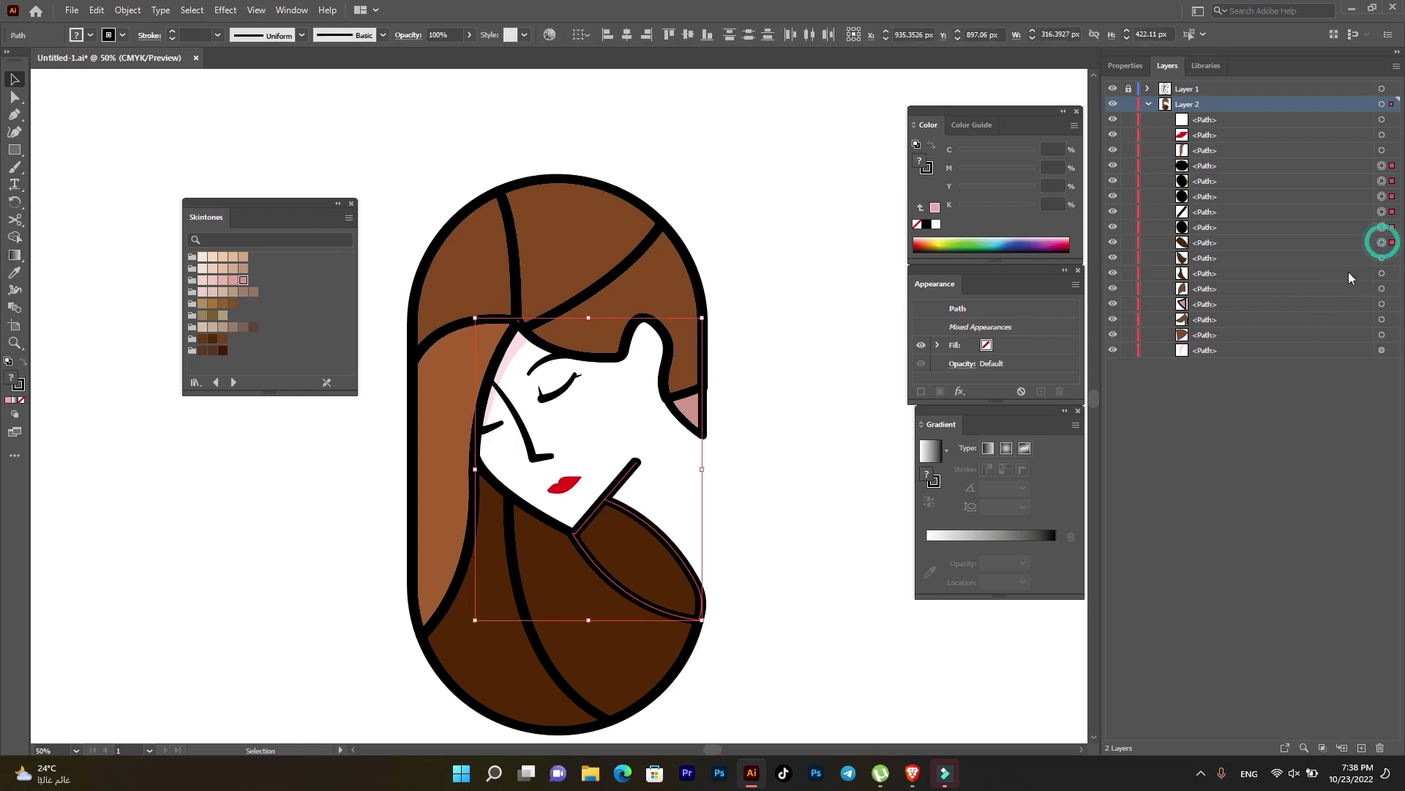
- Delete the tiny stray path and the other leftover paths from Layer 2
left_click(1383, 244)
left_click(1383, 227)
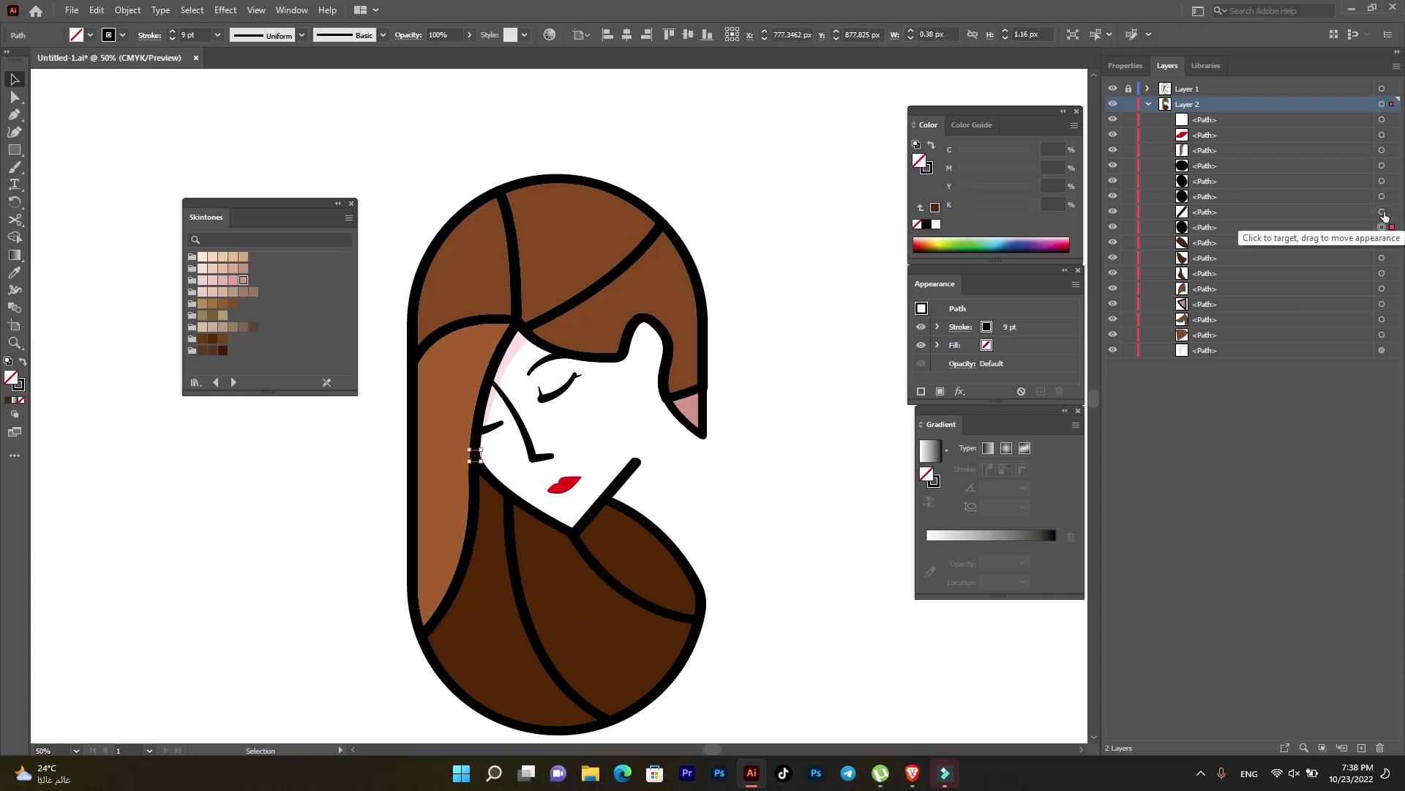
left_click(1382, 211, "shift")
left_click(1382, 180, "shift")
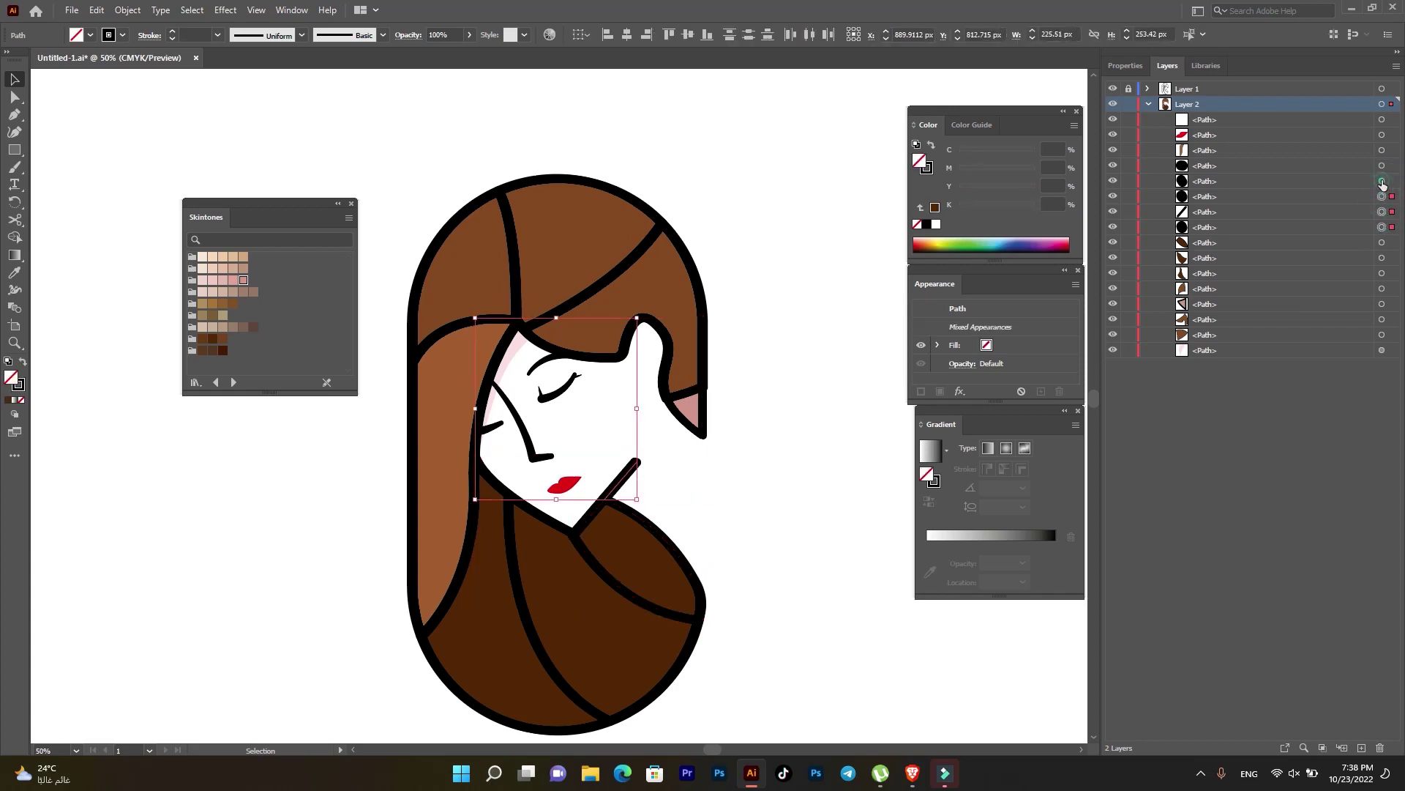
left_click(1382, 165, "shift")
key("Delete")
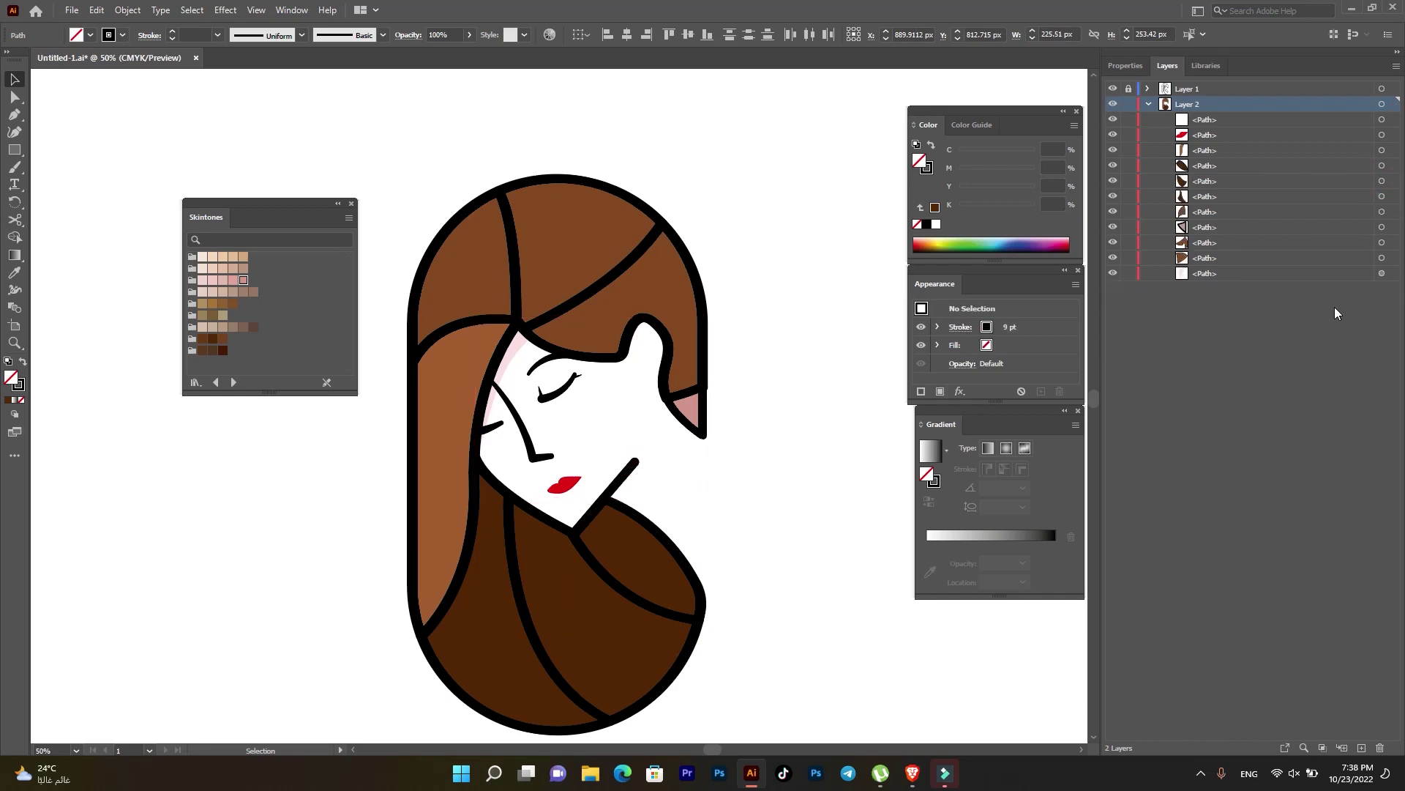
- Select the pink ear triangle and the upper hair pieces and set their stroke to None
left_click(688, 417)
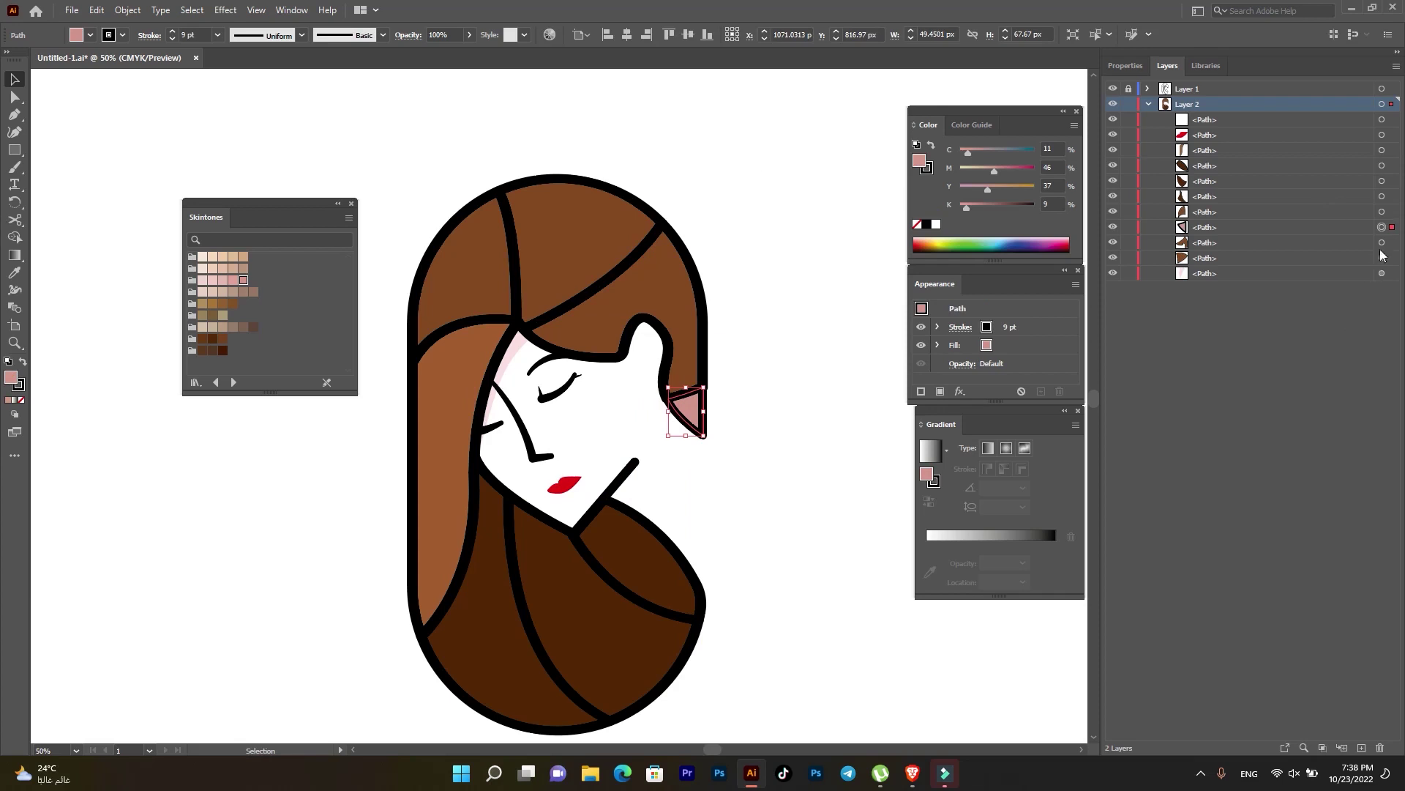
left_click(1381, 212, "shift")
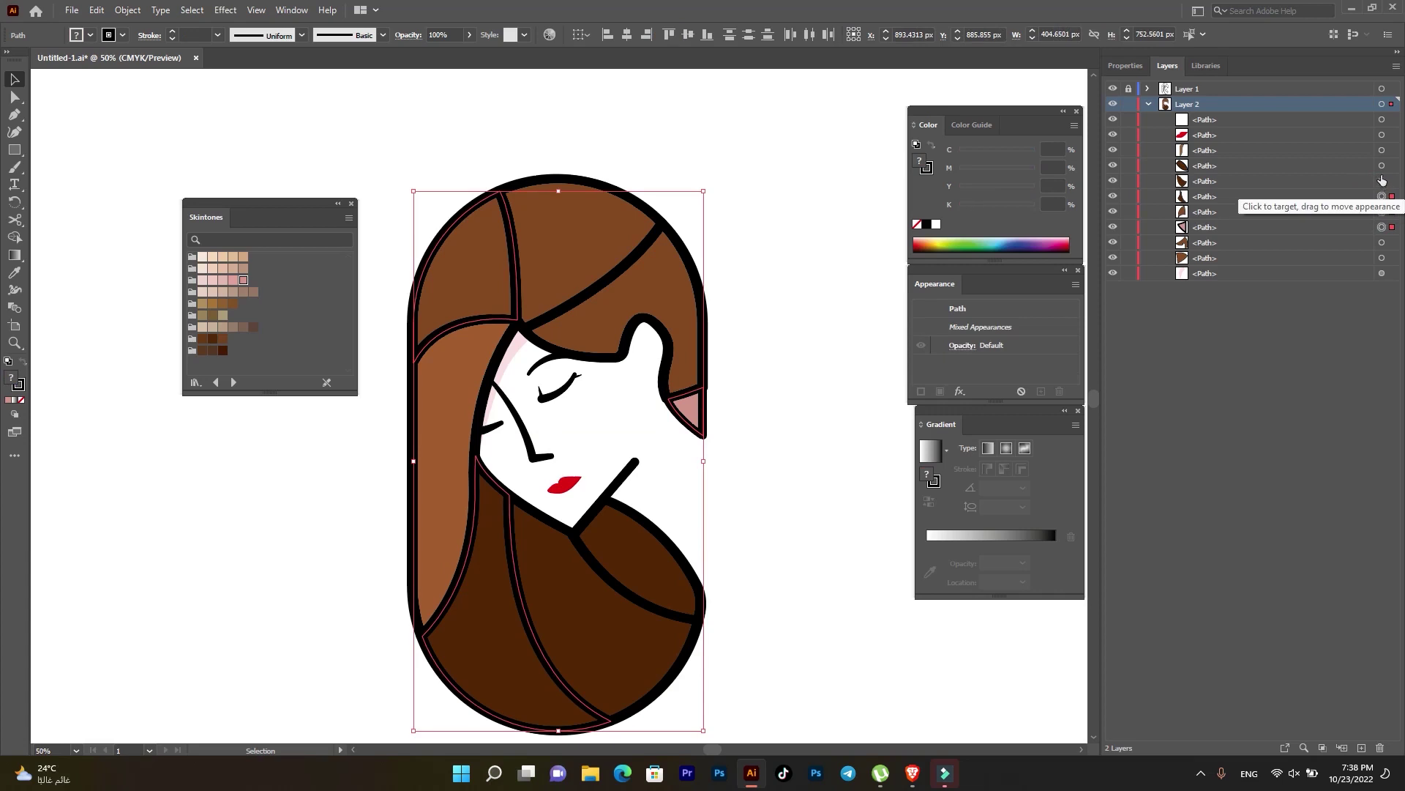
left_click(1381, 181, "shift")
left_click(1381, 165, "shift")
left_click(1381, 151, "shift")
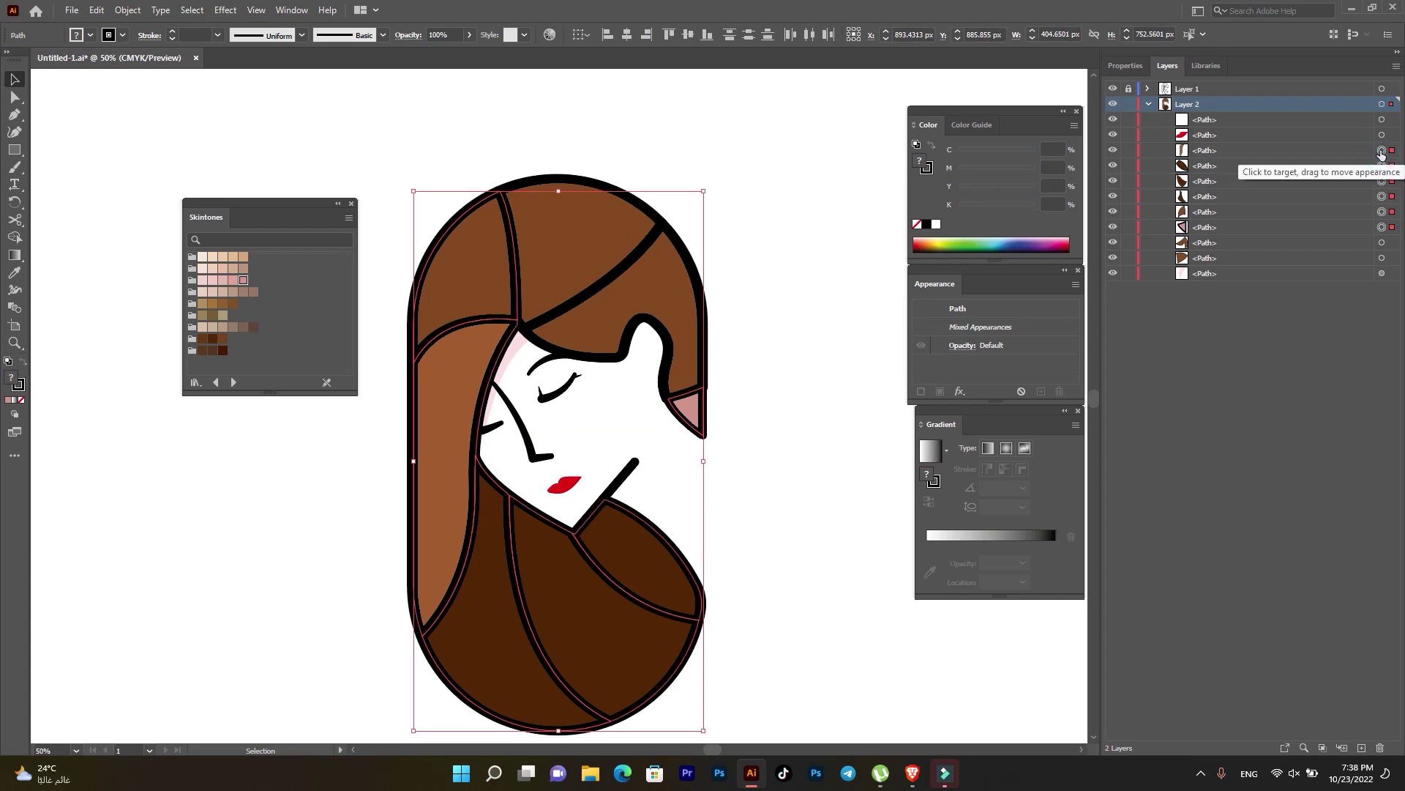
left_click(1383, 243)
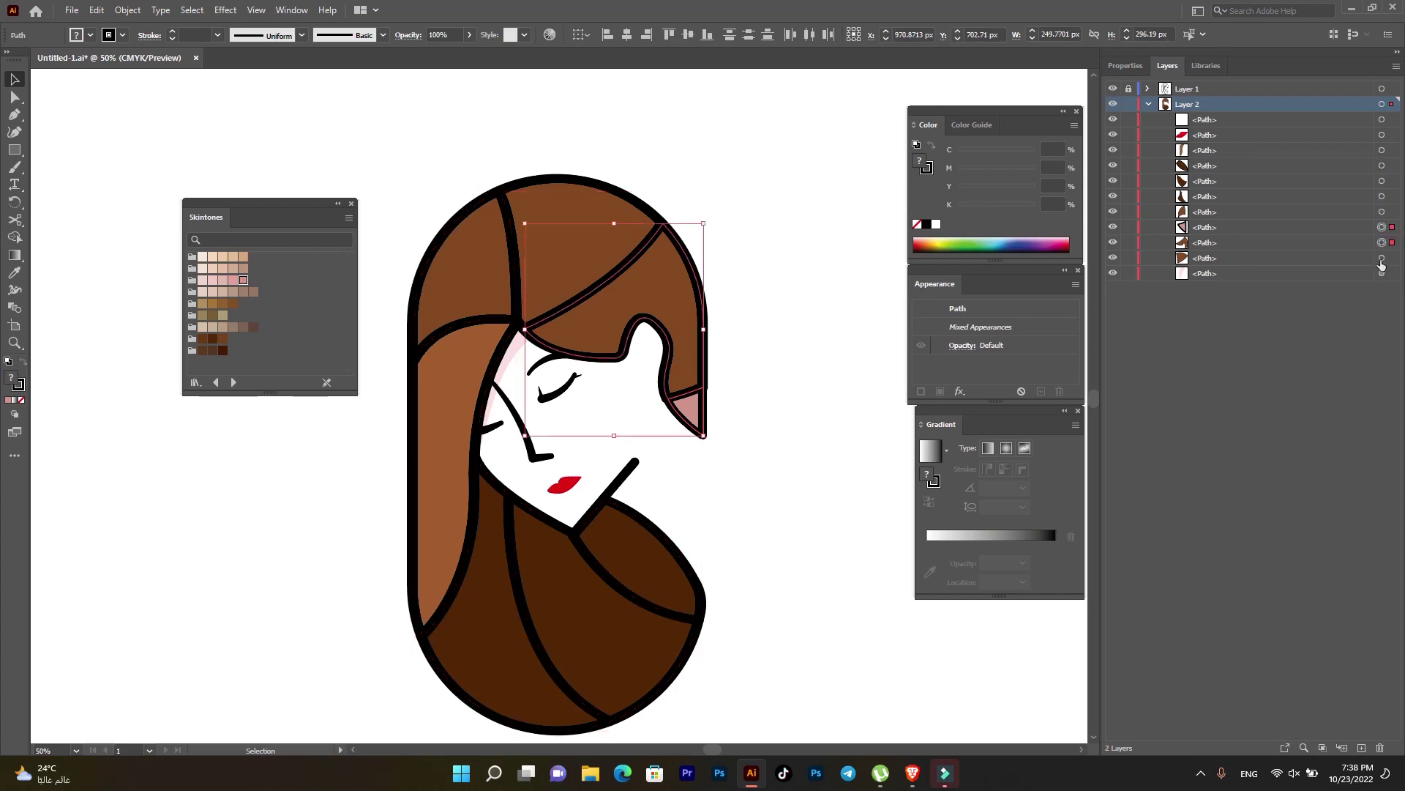
left_click(1381, 259, "shift")
left_click(122, 35)
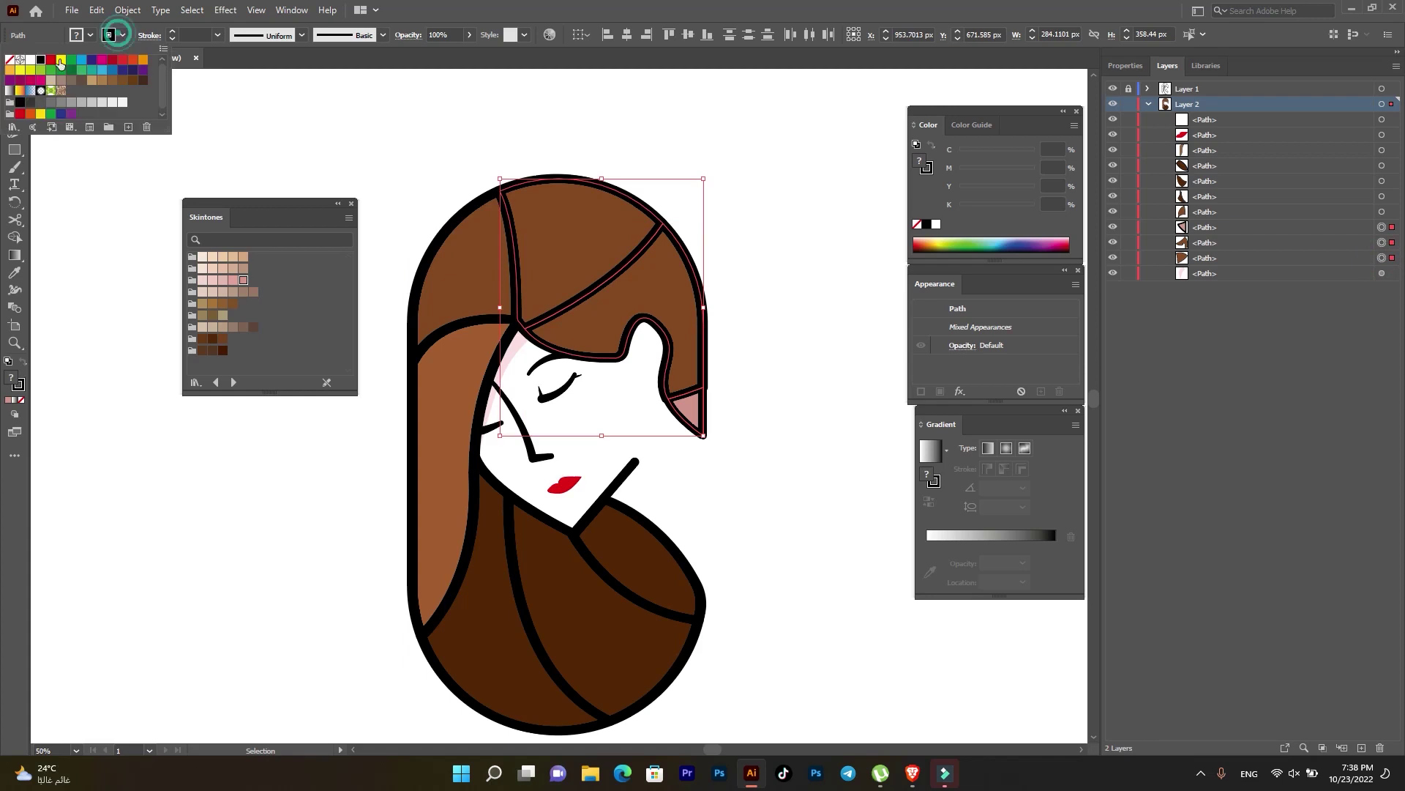
left_click(9, 60)
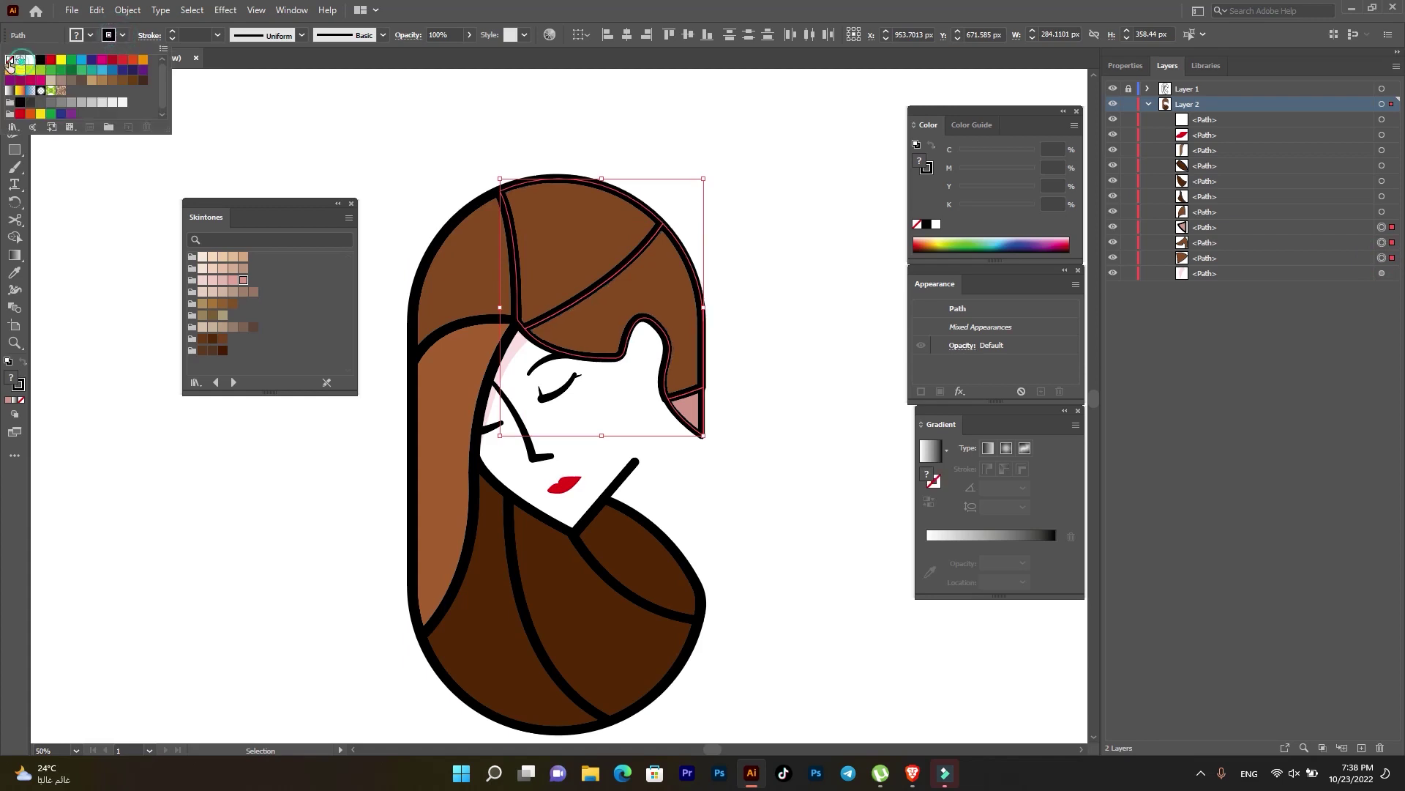
left_click(575, 134)
- Test-move the upper-right hair piece, then undo so it stays in place
left_click(714, 193)
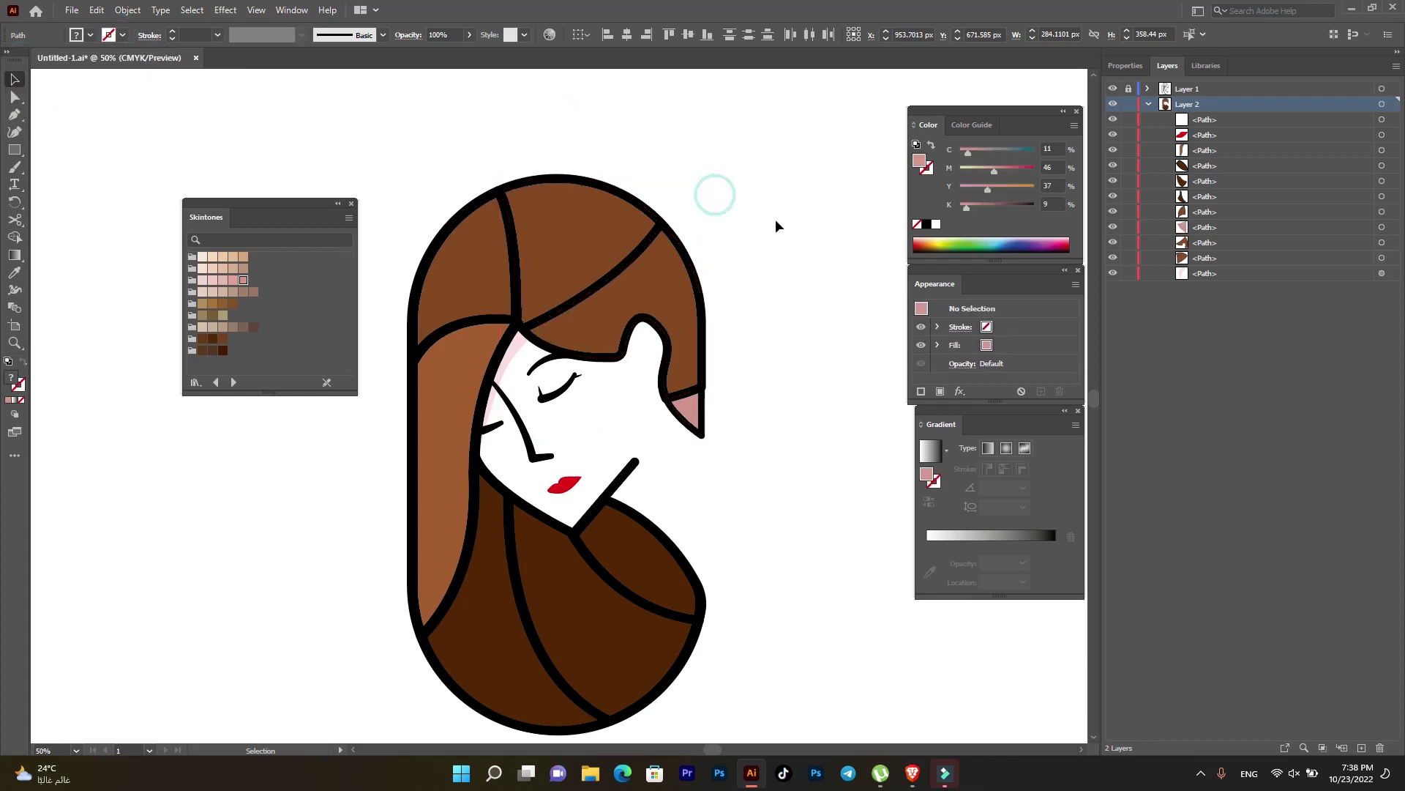
left_click(679, 270)
left_click_drag(678, 271, 736, 315)
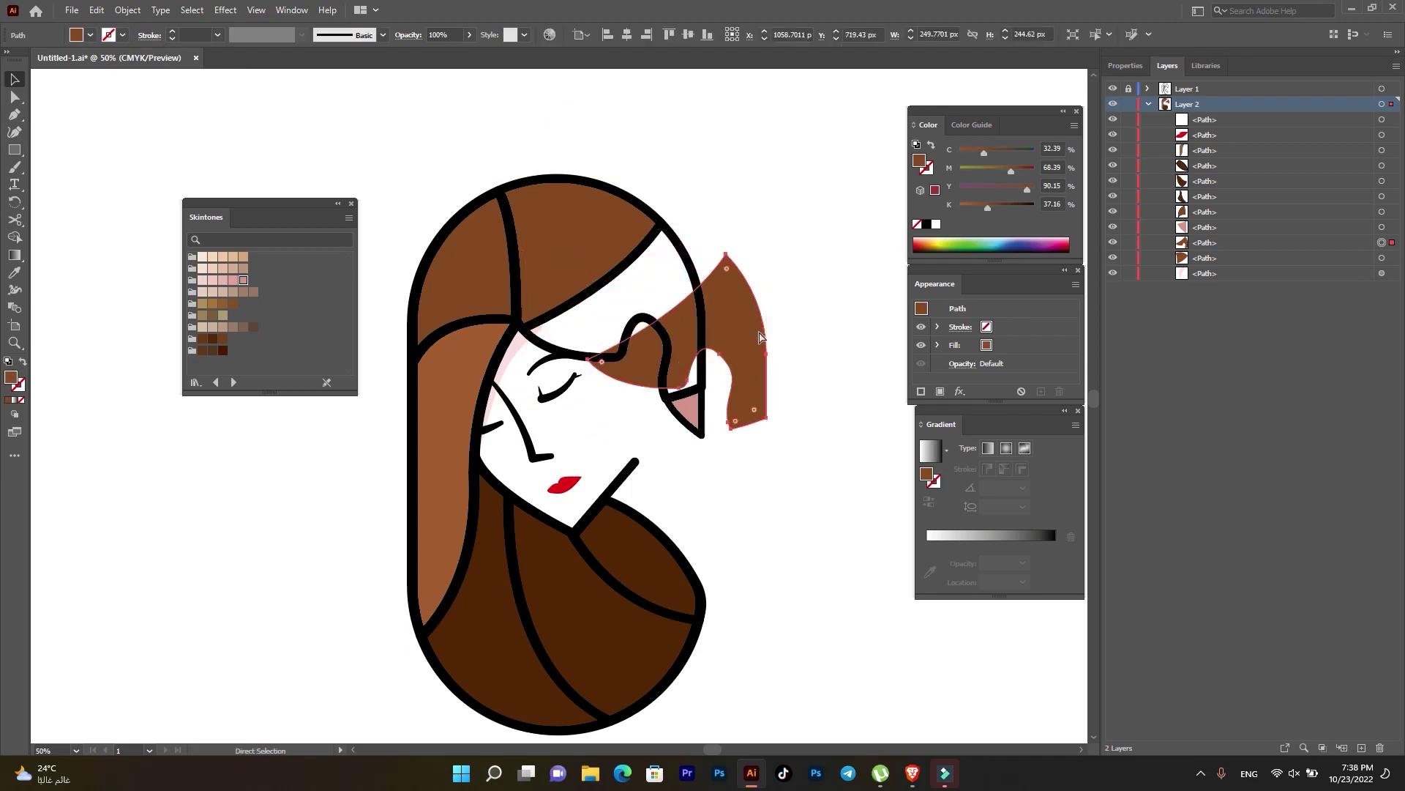
key("ctrl+z")
left_click(801, 300)
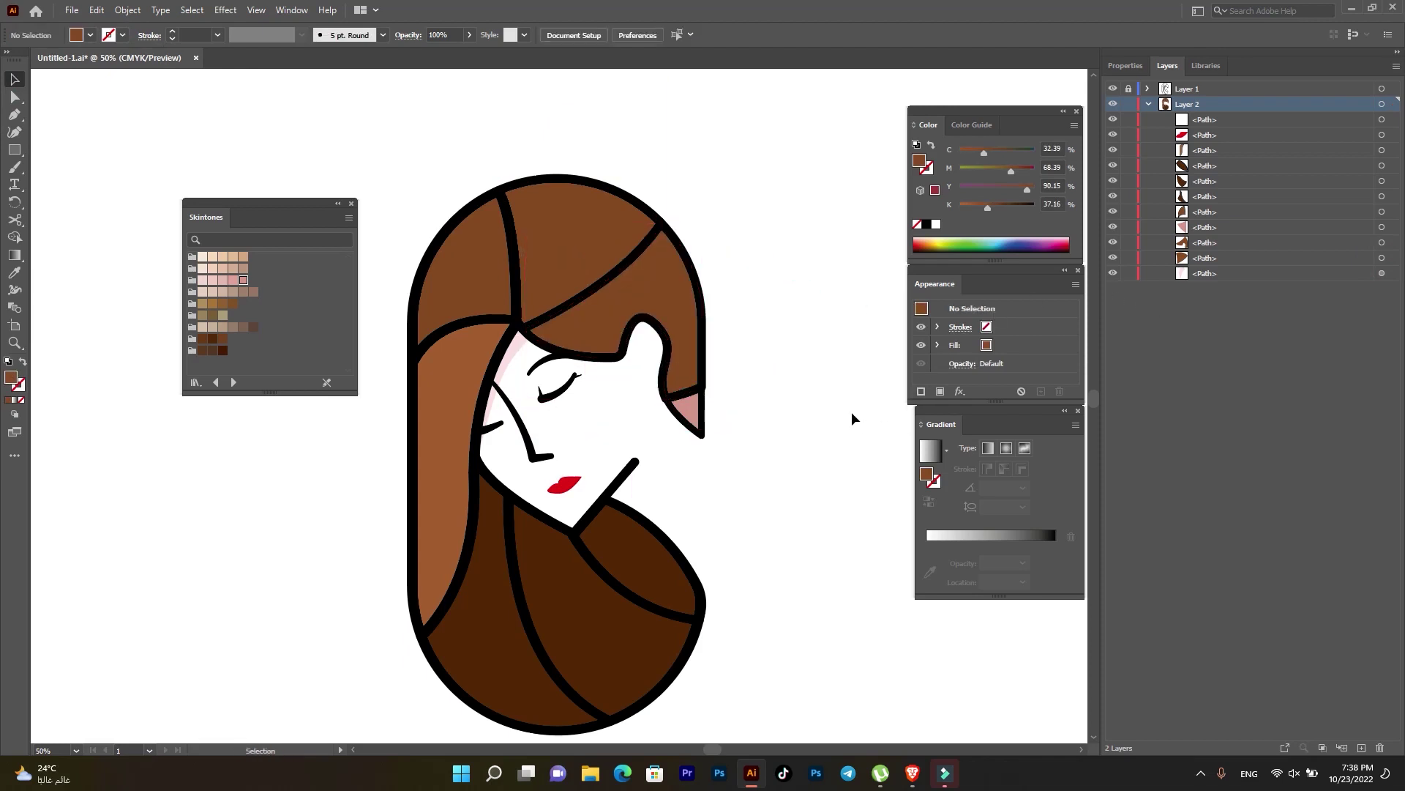
- Draw a closed neck-shading shape with the Pen from the neck line along the shoulder to the jaw
scroll(656, 427, "up", 1)
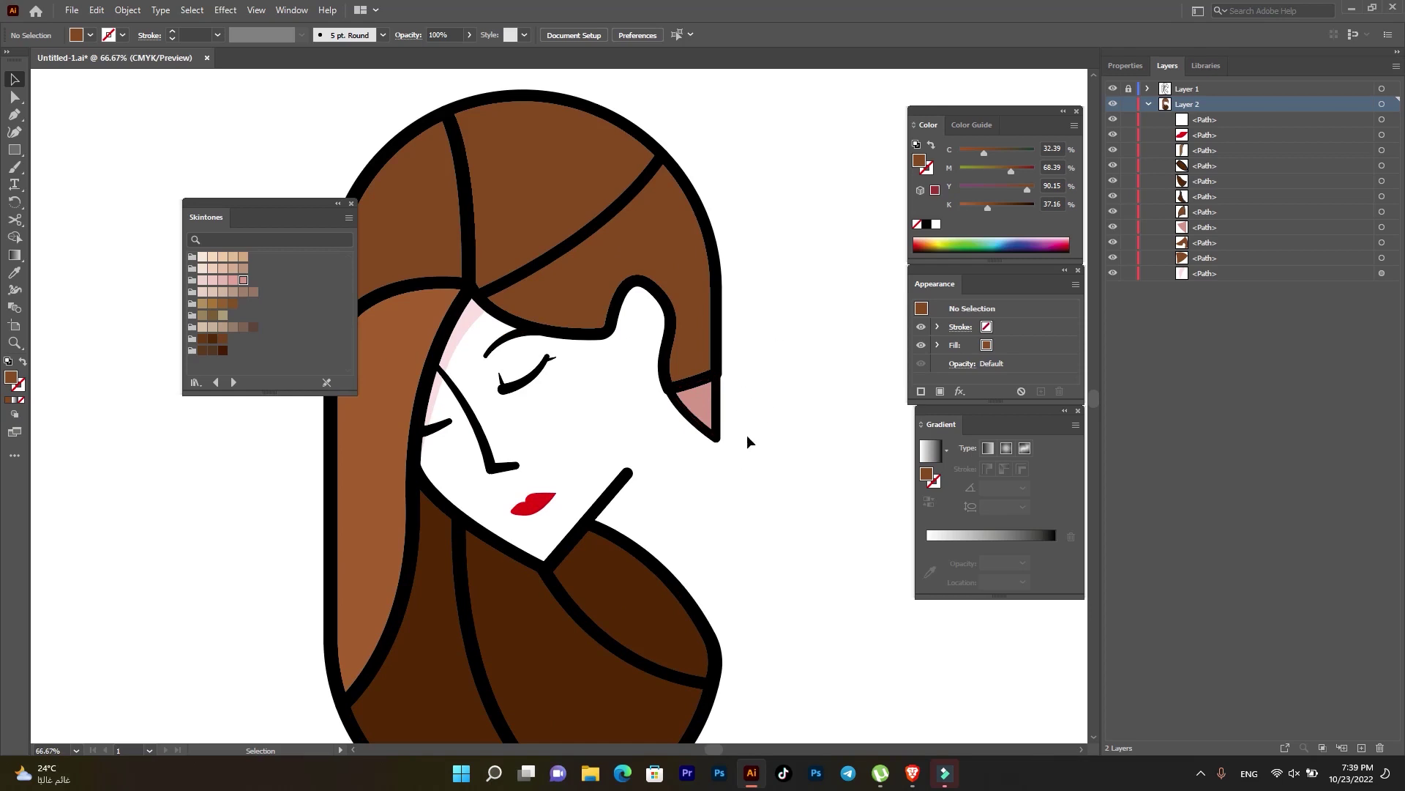
scroll(747, 437, "down", 1)
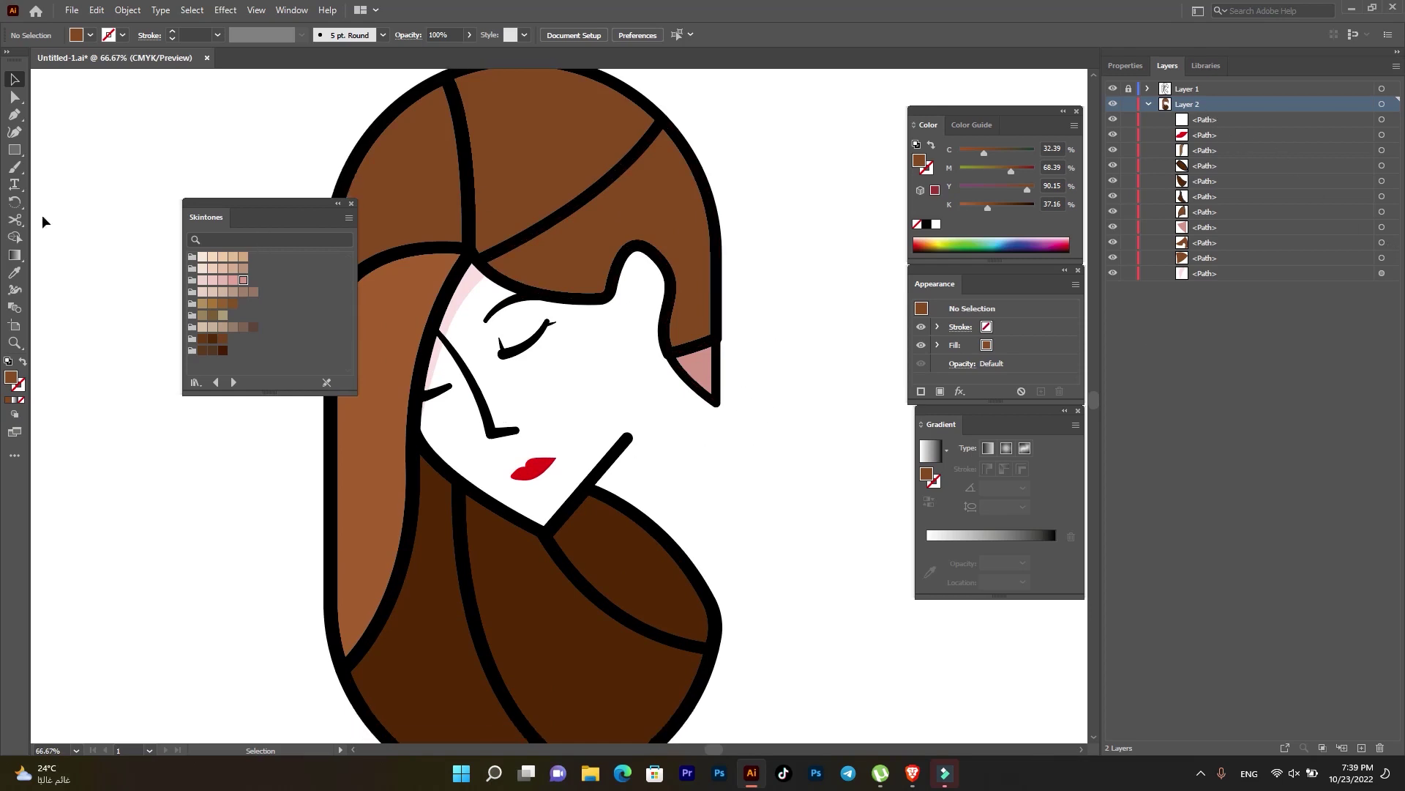
left_click(15, 114)
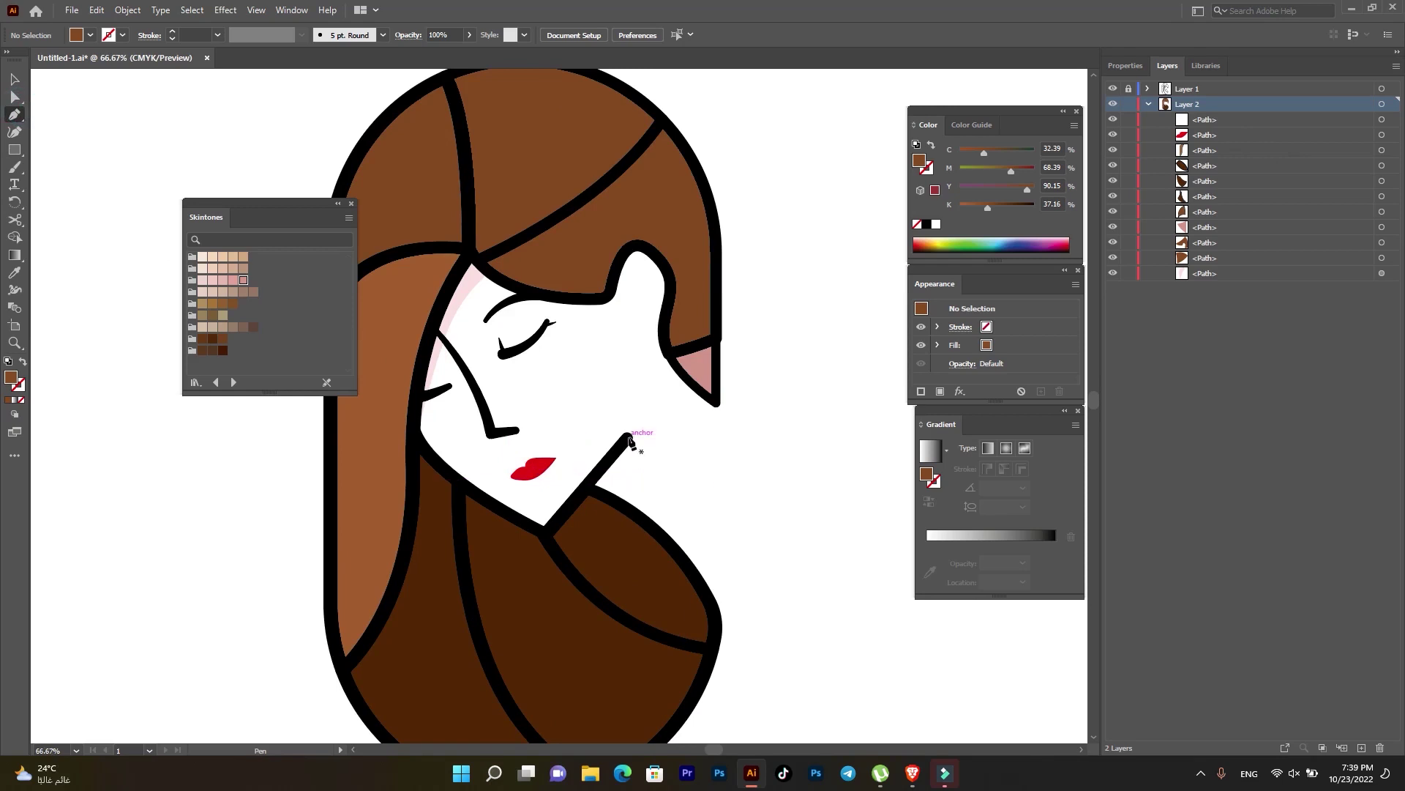
left_click(628, 438)
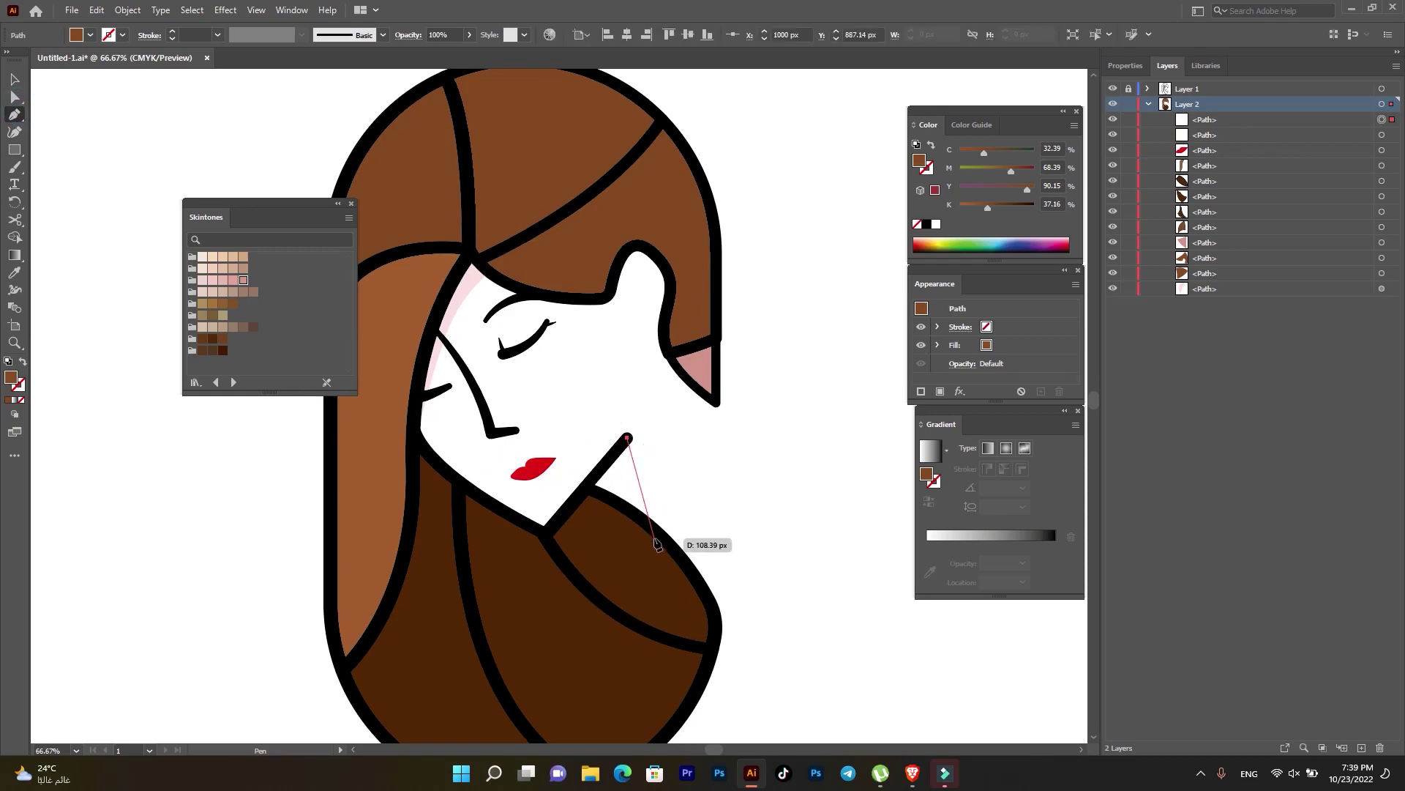
left_click_drag(654, 540, 654, 555)
left_click(583, 516)
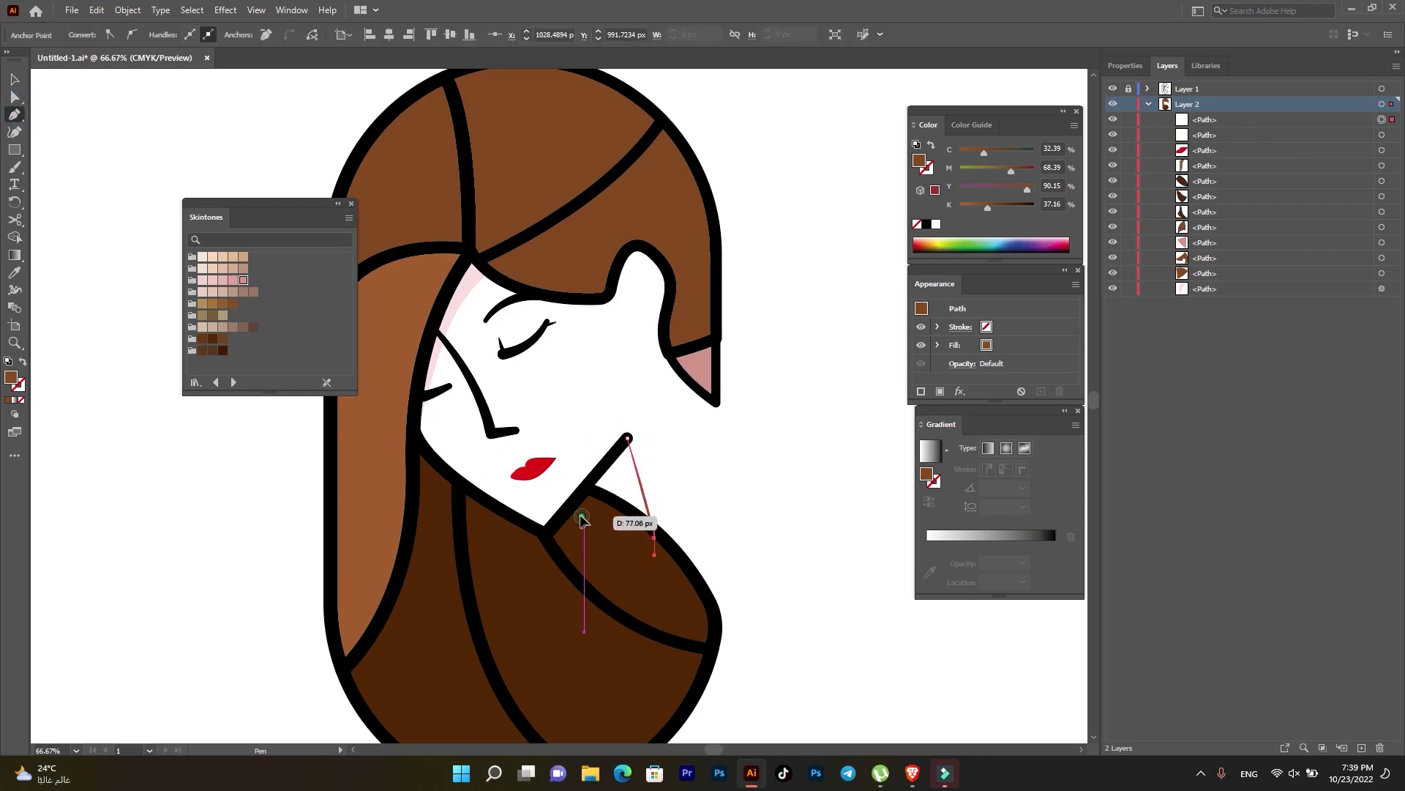
left_click(576, 492)
left_click(628, 438)
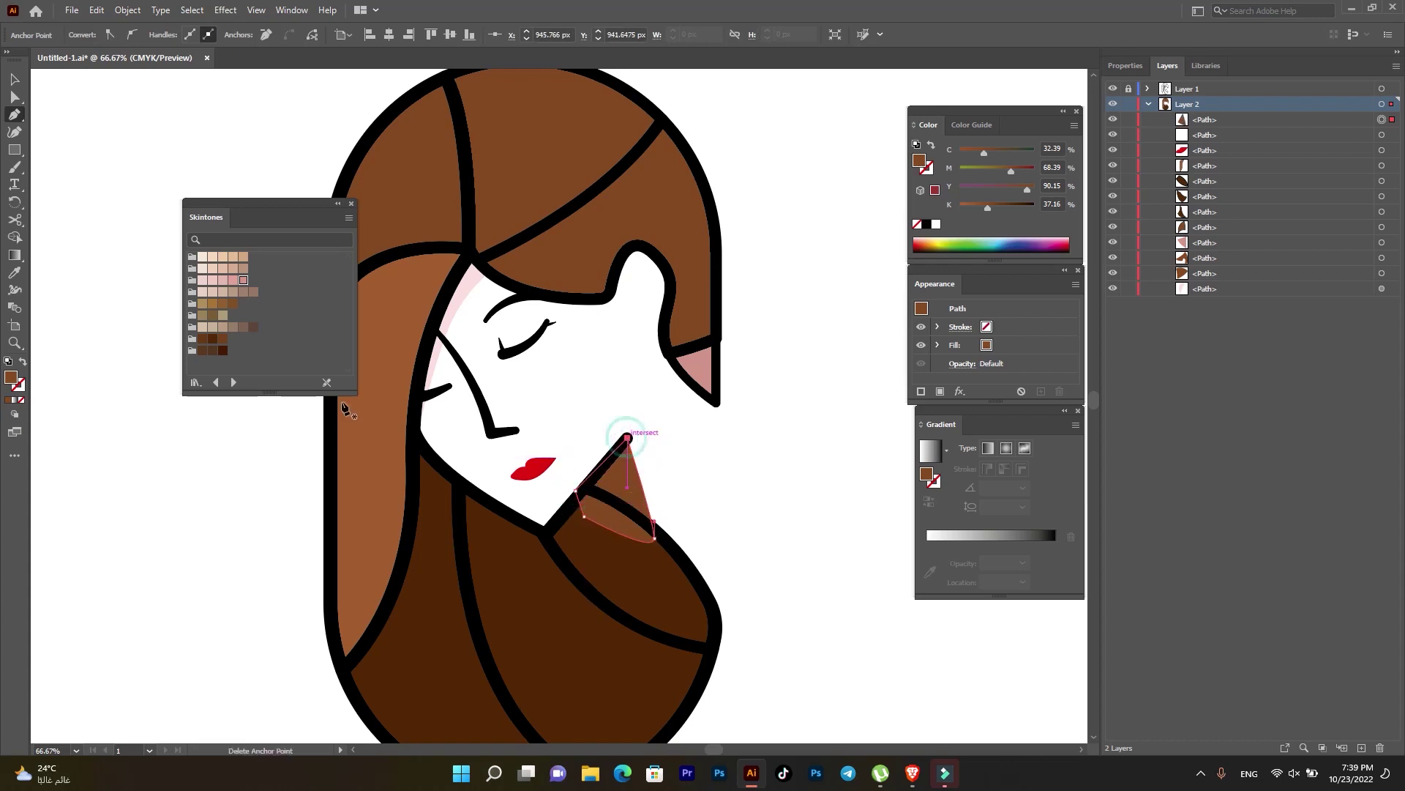
- Fill the neck shape with the sampled light pink skin colour and move it lower in the stacking order
left_click(14, 271)
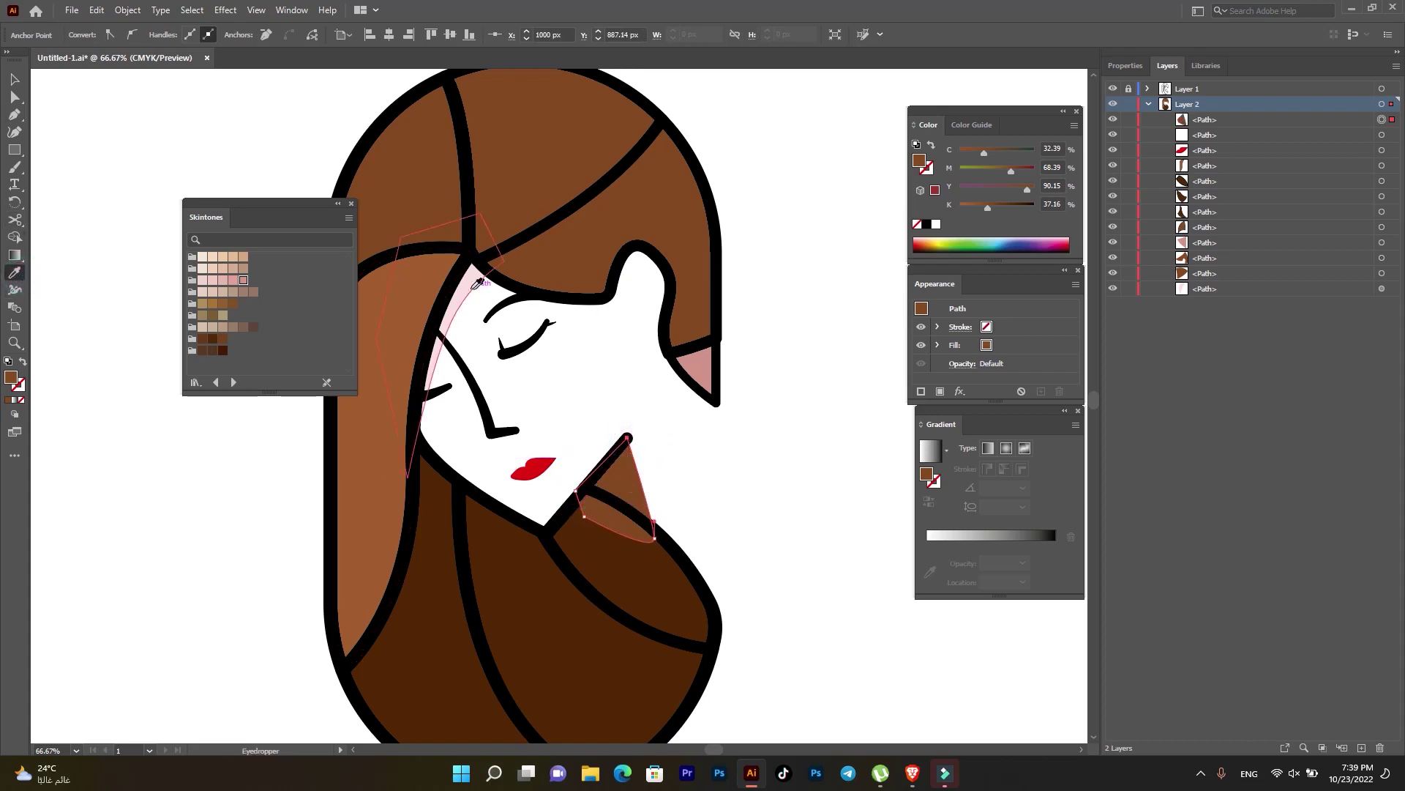
left_click(471, 281)
left_click(14, 78)
left_click(735, 440)
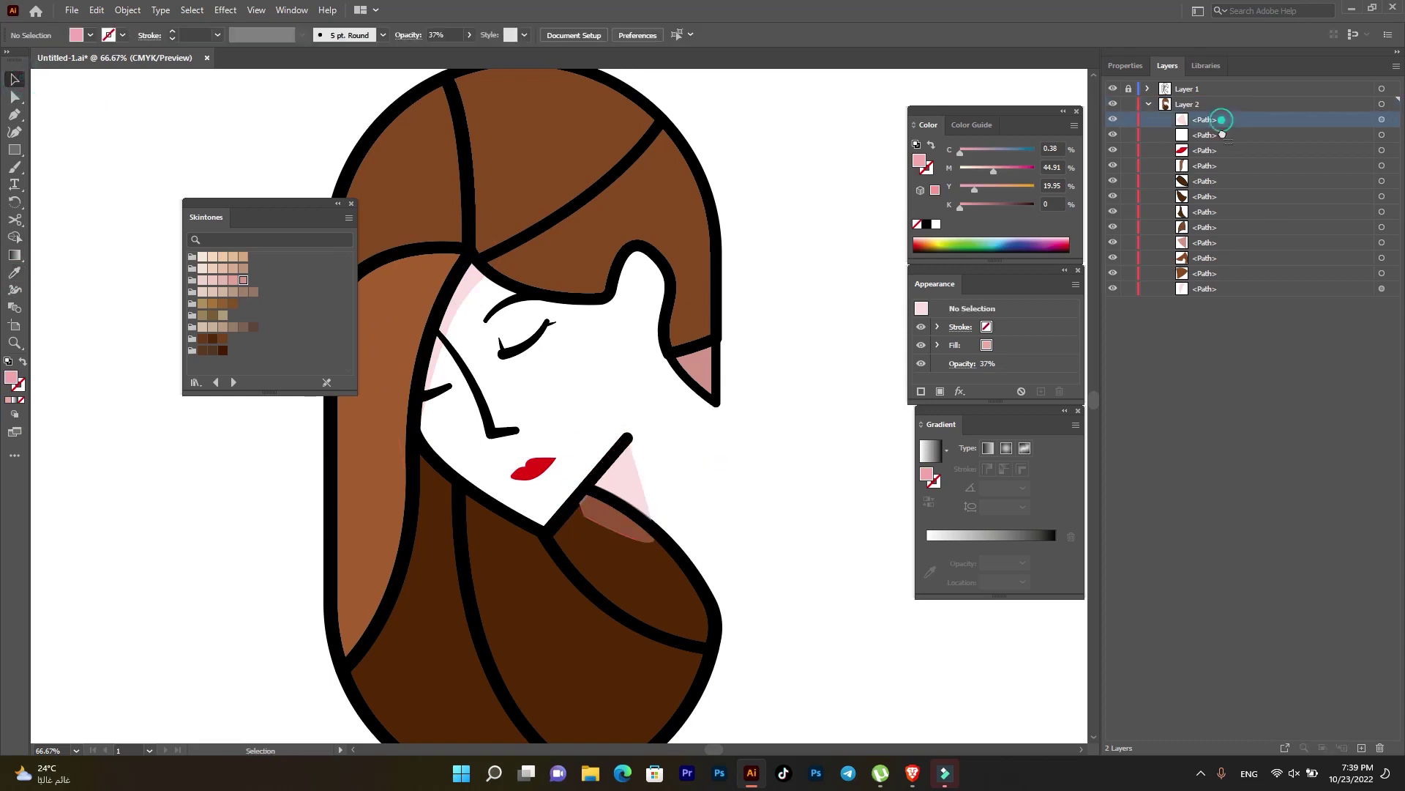
left_click_drag(1219, 120, 1215, 281)
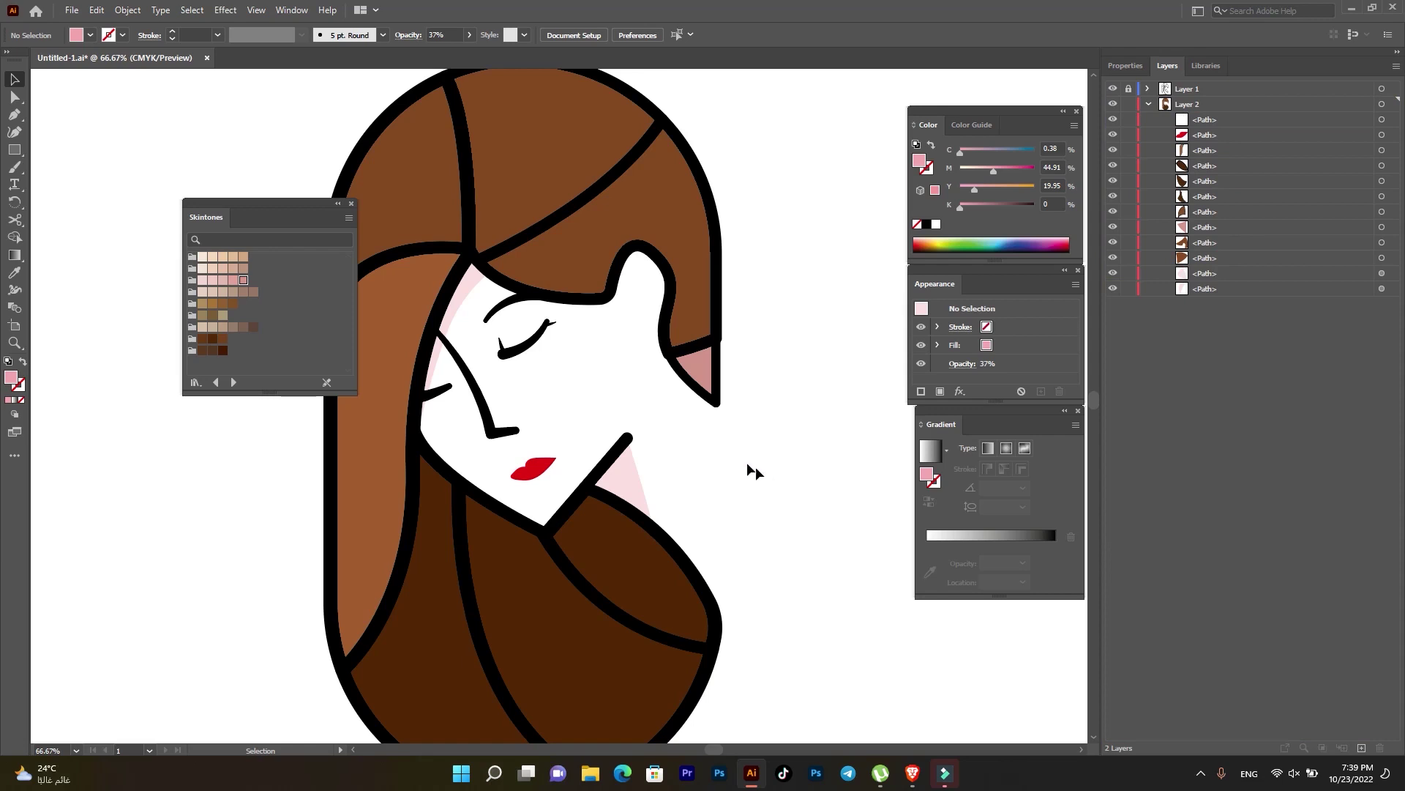
- Move the neck shape's top anchor and bend its right edge into a smooth curve along the hair
left_click(625, 487)
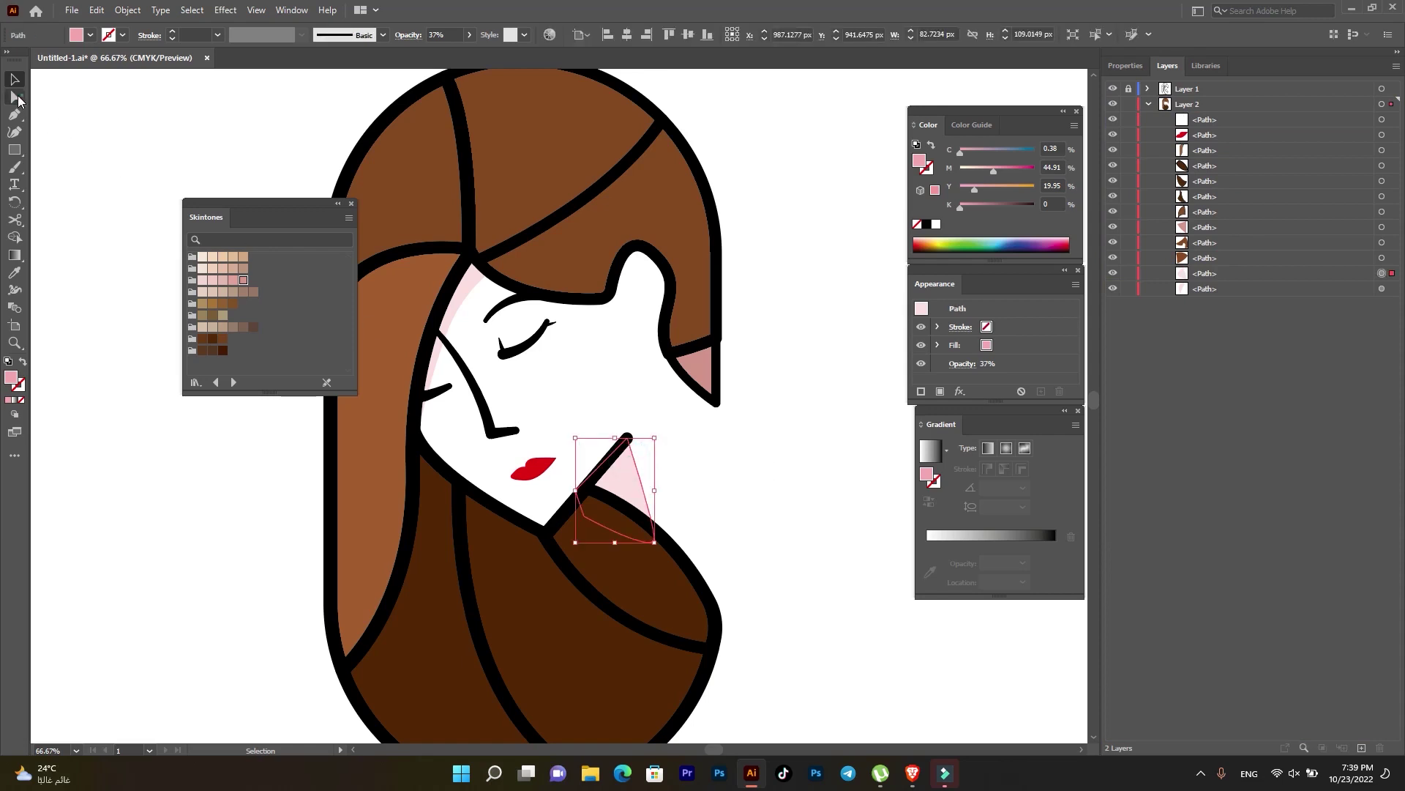
left_click(15, 97)
key("ctrl+plus")
key("ctrl+plus")
key("ctrl+plus")
key("ctrl+plus")
left_click_drag(717, 273, 729, 249)
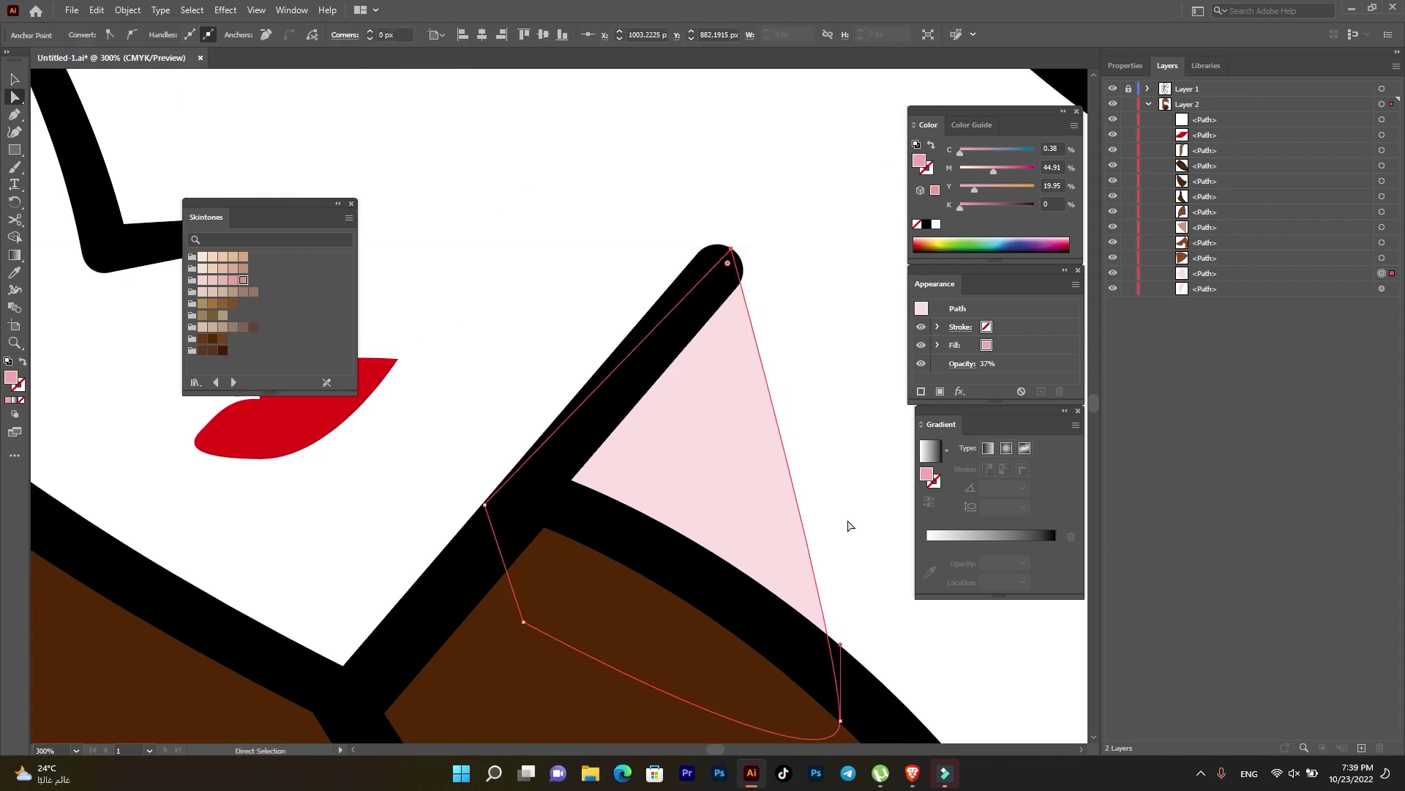
left_click_drag(843, 647, 913, 538)
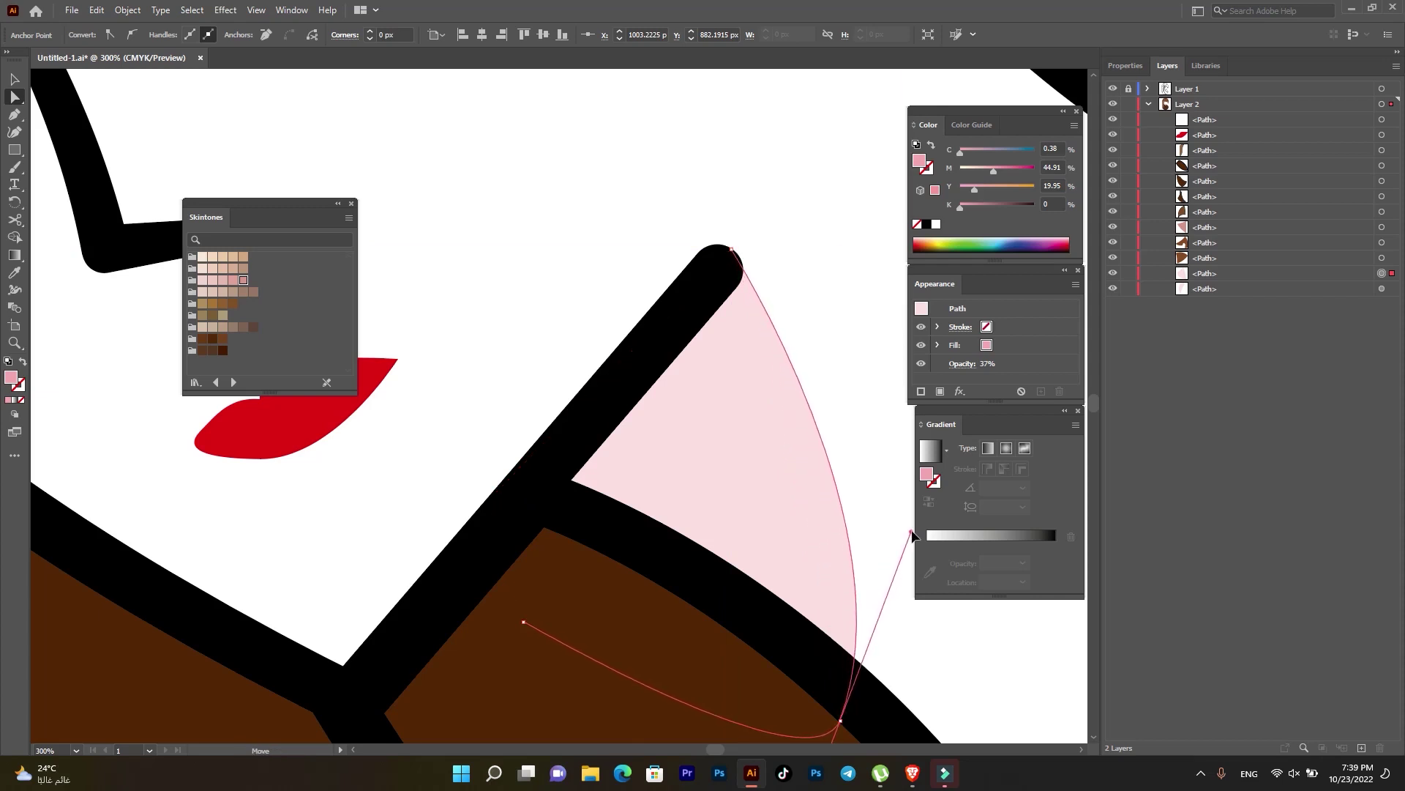
left_click(858, 346)
scroll(763, 527, "down", 3)
scroll(805, 549, "down", 1)
scroll(830, 566, "down", 2)
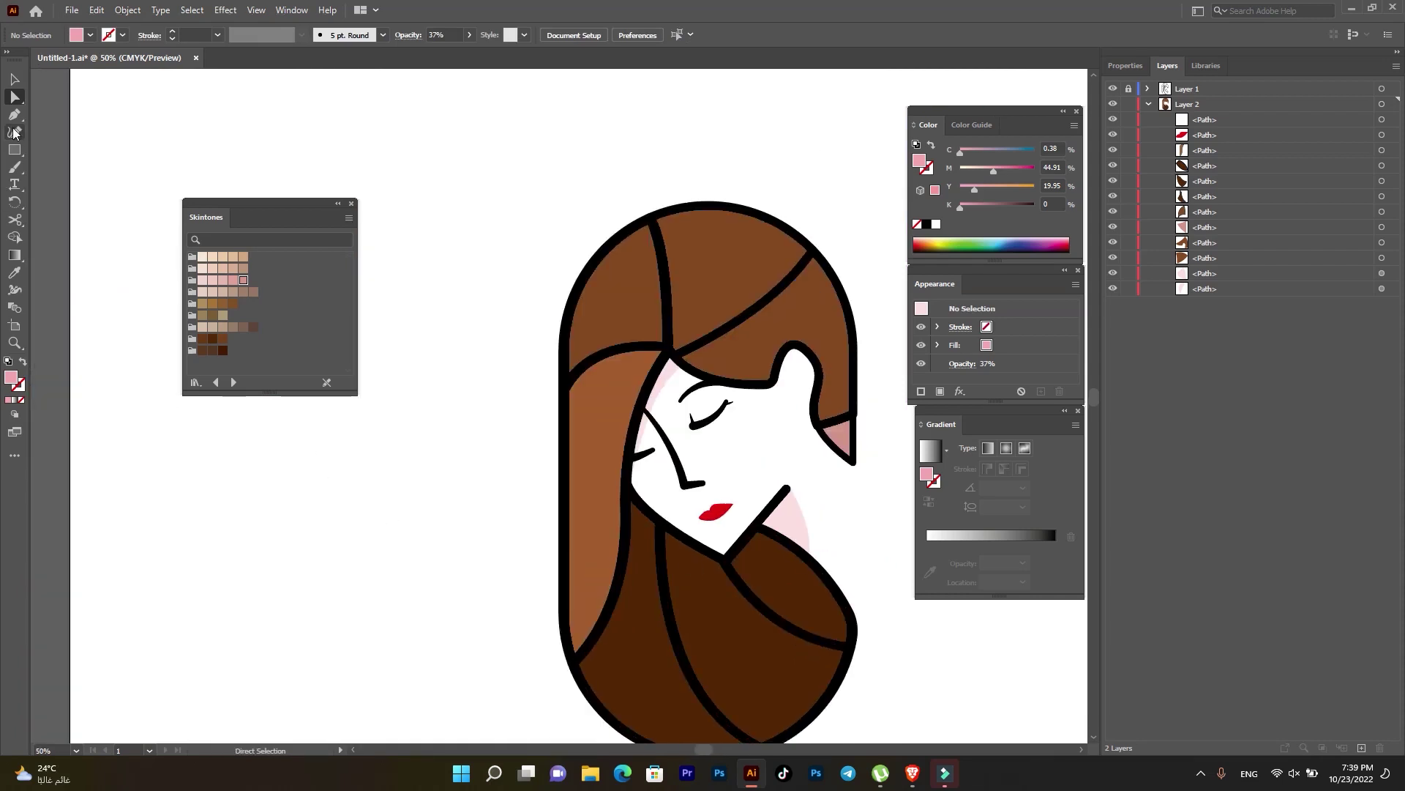
- Draw a small pink circle to the left of the portrait
left_click_drag(15, 149, 55, 169)
left_click_drag(236, 518, 270, 549)
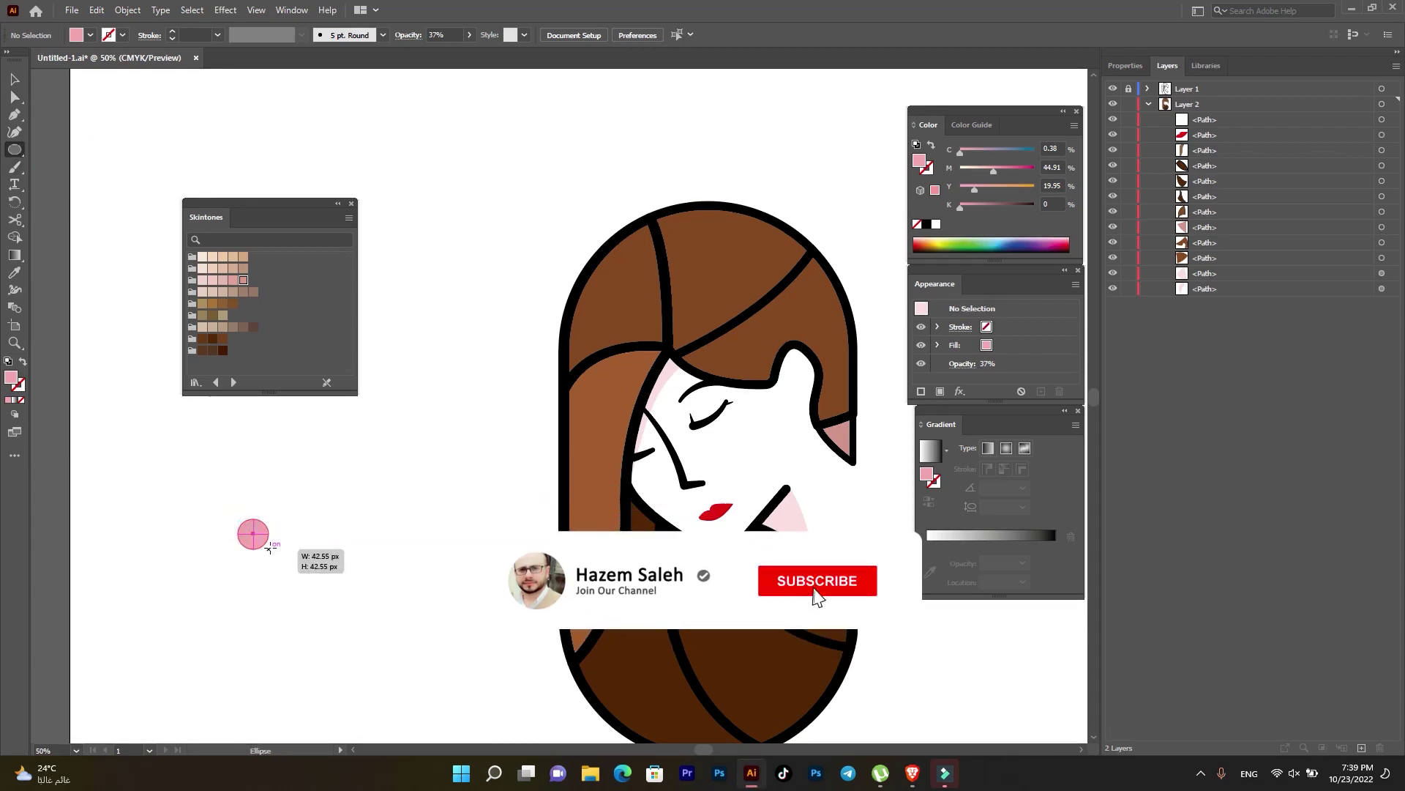
left_click(15, 82)
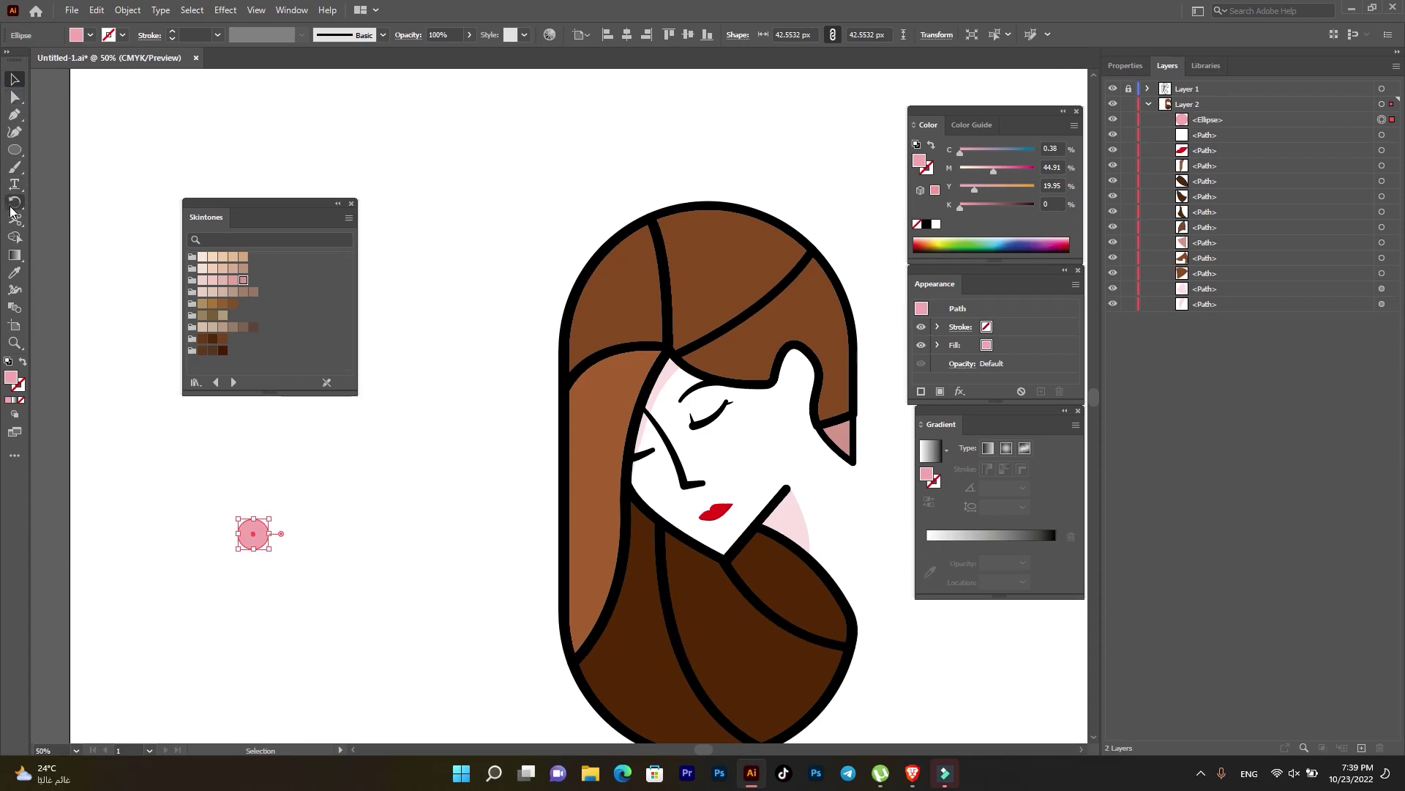
- Create a three-point star as a triangle and round off its corners
right_click(17, 151)
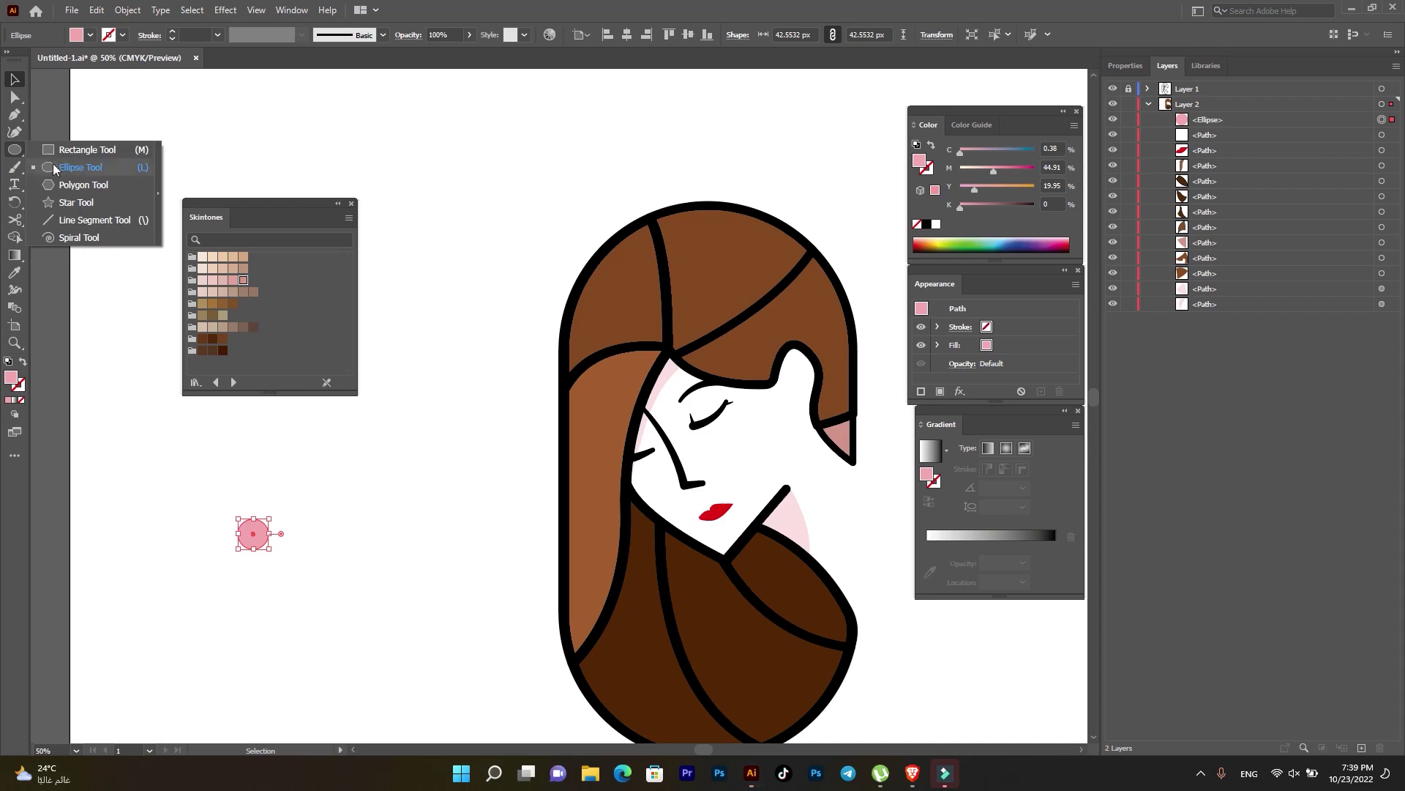
left_click(75, 202)
left_click(693, 523)
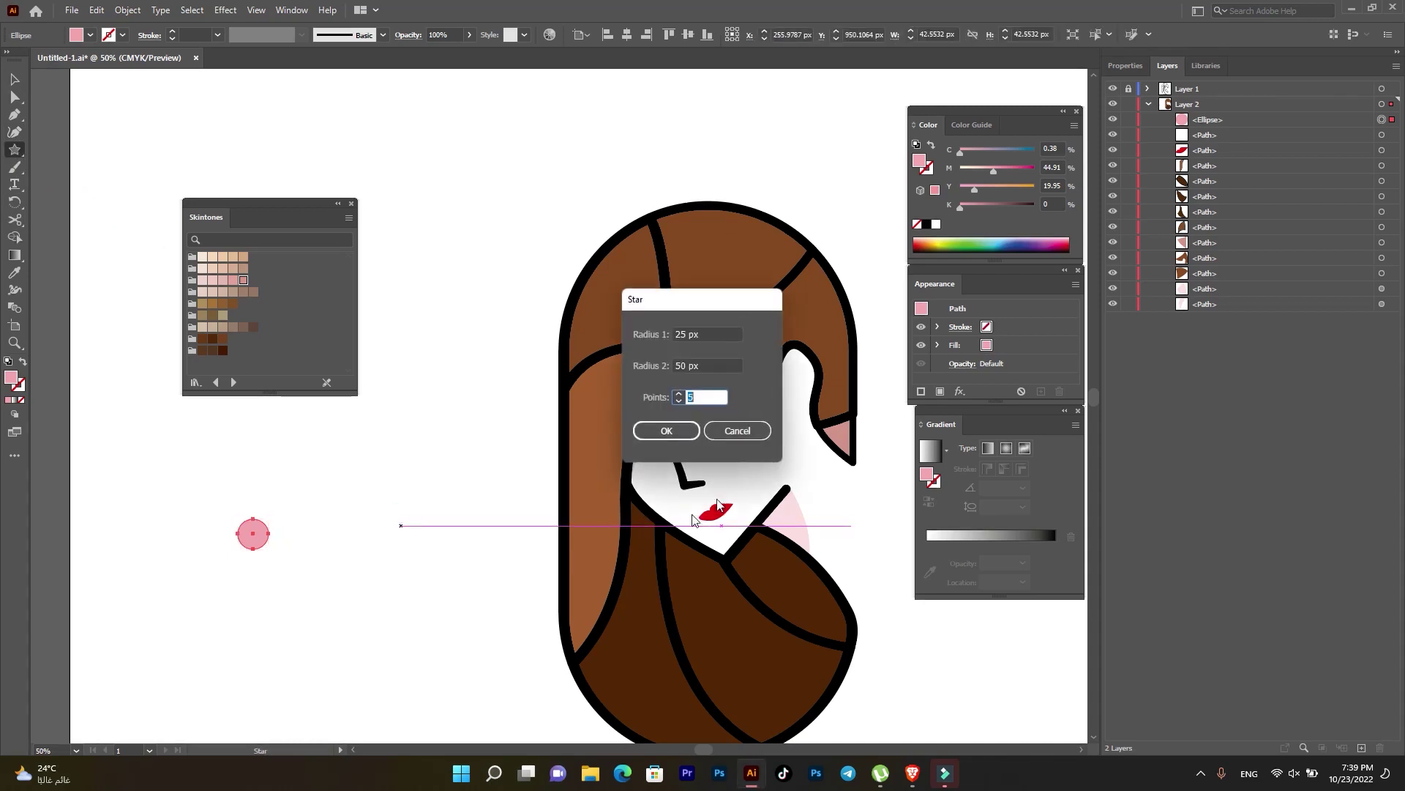
left_click(680, 400)
left_click(666, 431)
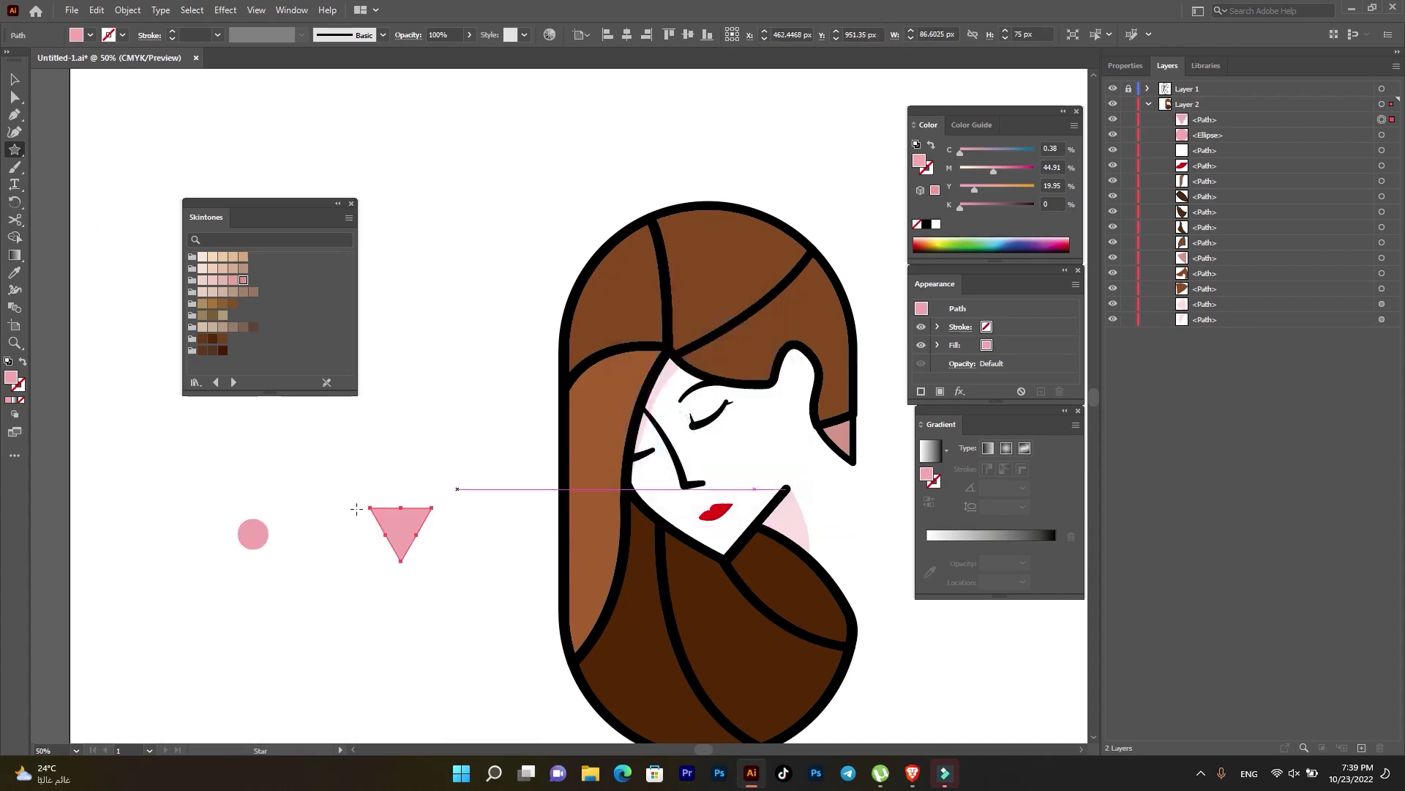
left_click(17, 102)
left_click_drag(423, 520, 407, 514)
- Move the rounded triangle so it sits just above the pink circle
left_click(15, 80)
mouse_move(405, 528)
left_mouse_down()
mouse_move(255, 501)
mouse_move(324, 530)
left_mouse_up()
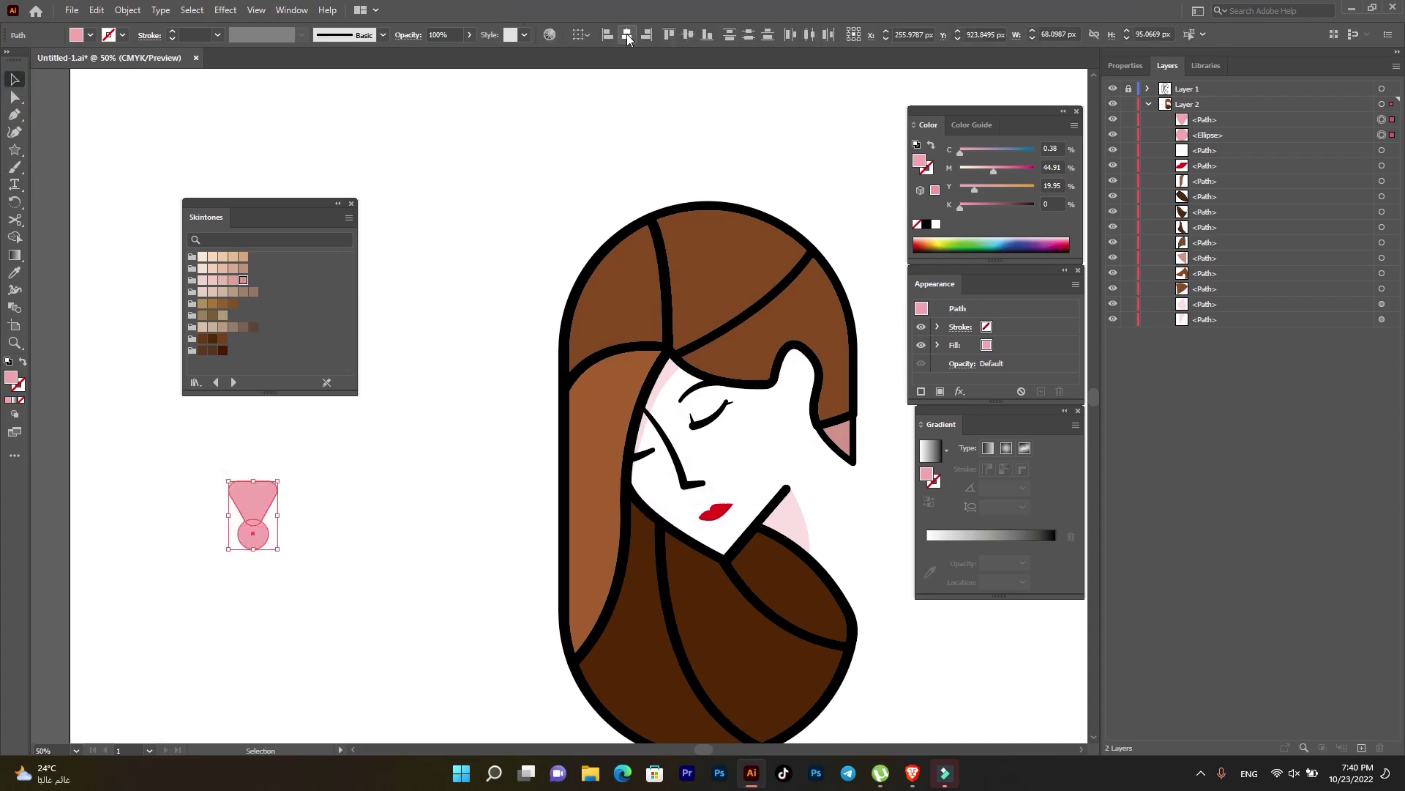
left_click(361, 461)
scroll(231, 524, "up", 1)
scroll(277, 498, "up", 1)
left_click_drag(275, 481, 275, 477)
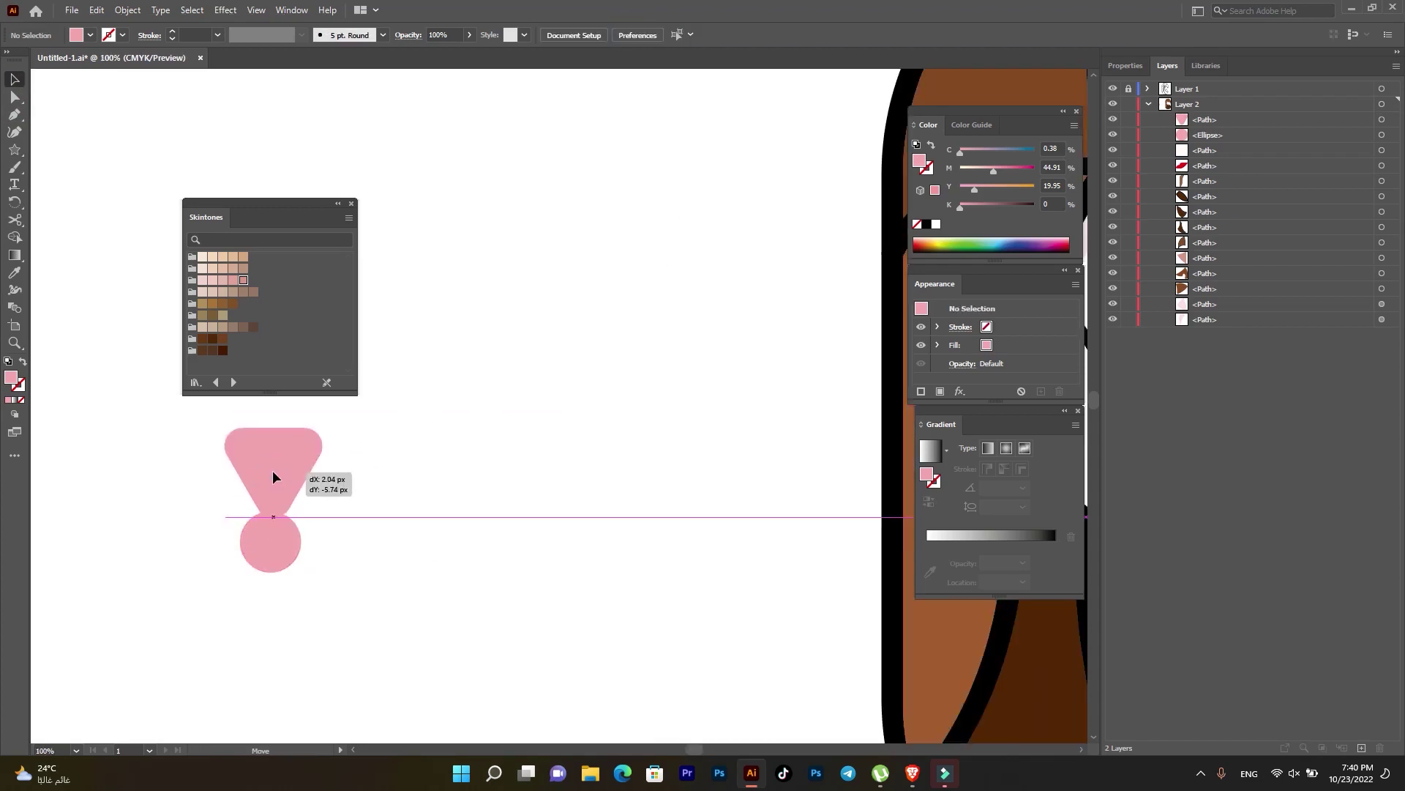
left_click(373, 491)
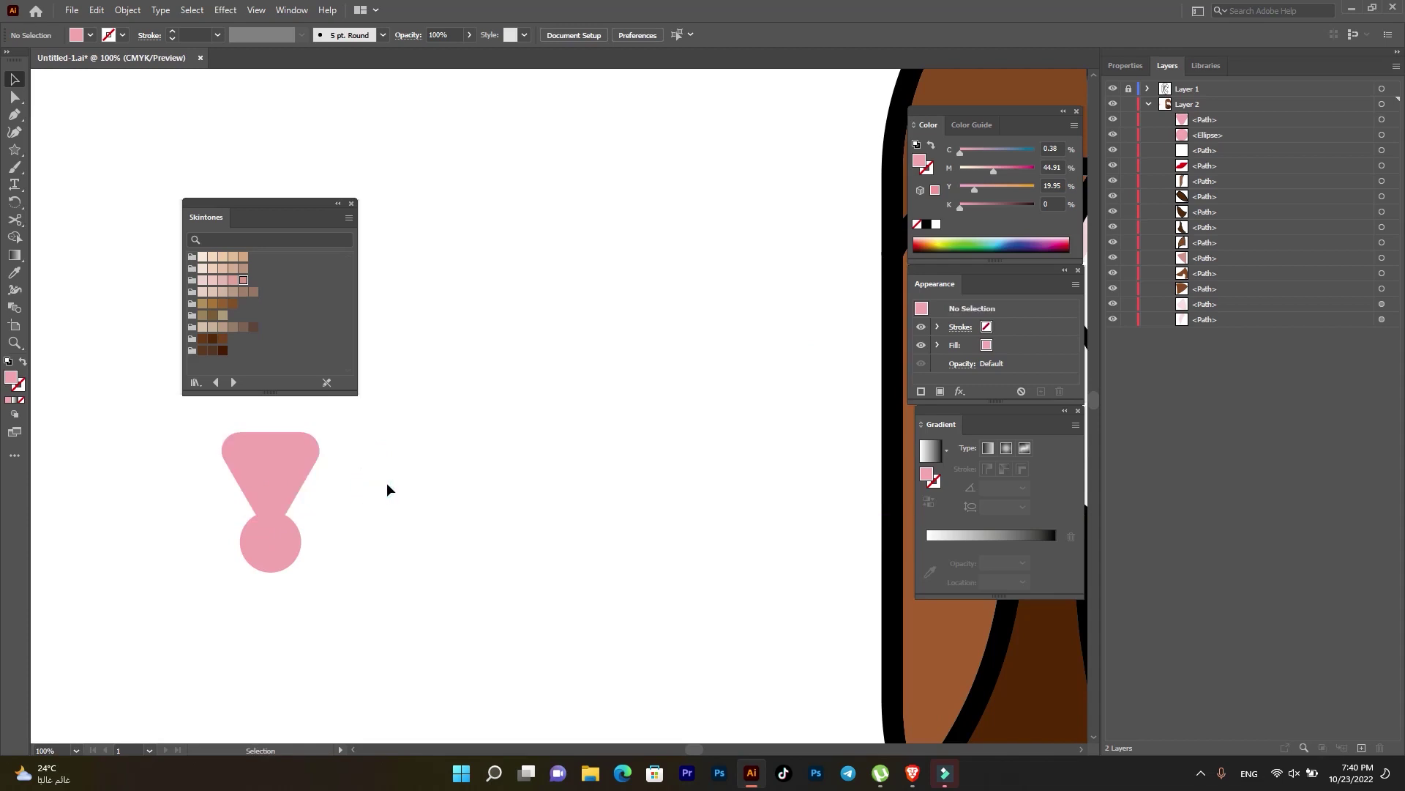
scroll(387, 482, "down", 1)
scroll(387, 481, "down", 1)
- Move the skin tone swatches aside and try a 40° rotation around the circle's centre, then cancel
left_click_drag(278, 203, 214, 156)
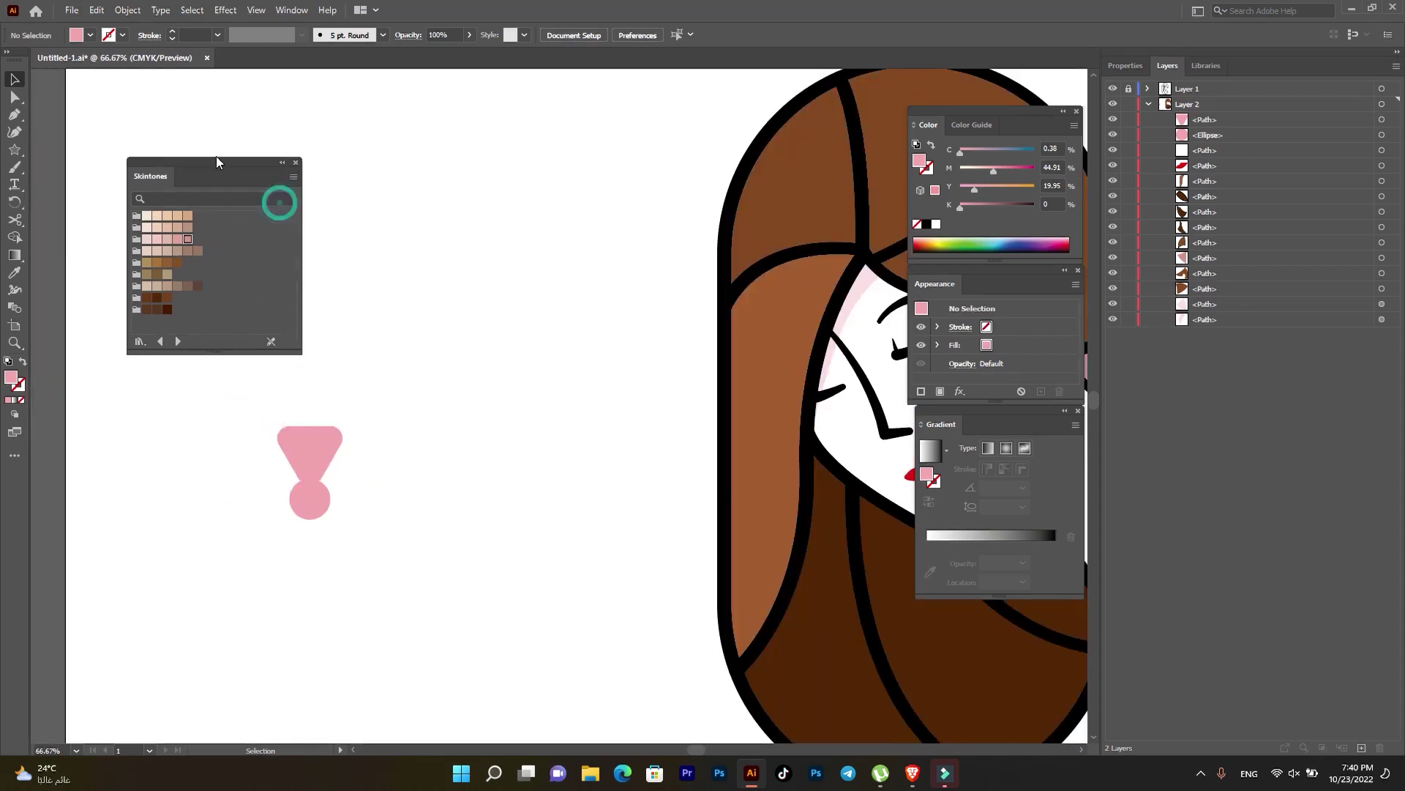
left_click(13, 204)
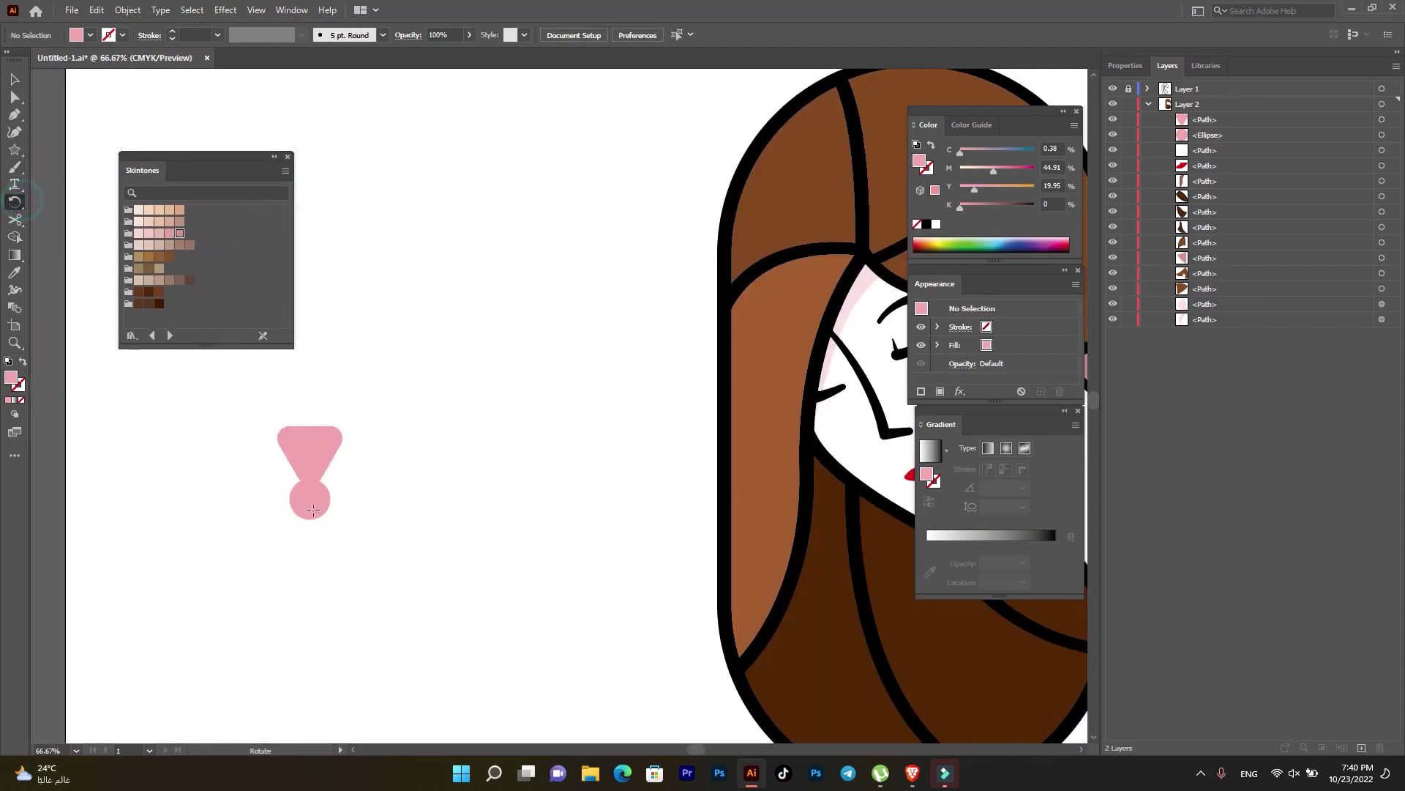
left_click(311, 500, "alt")
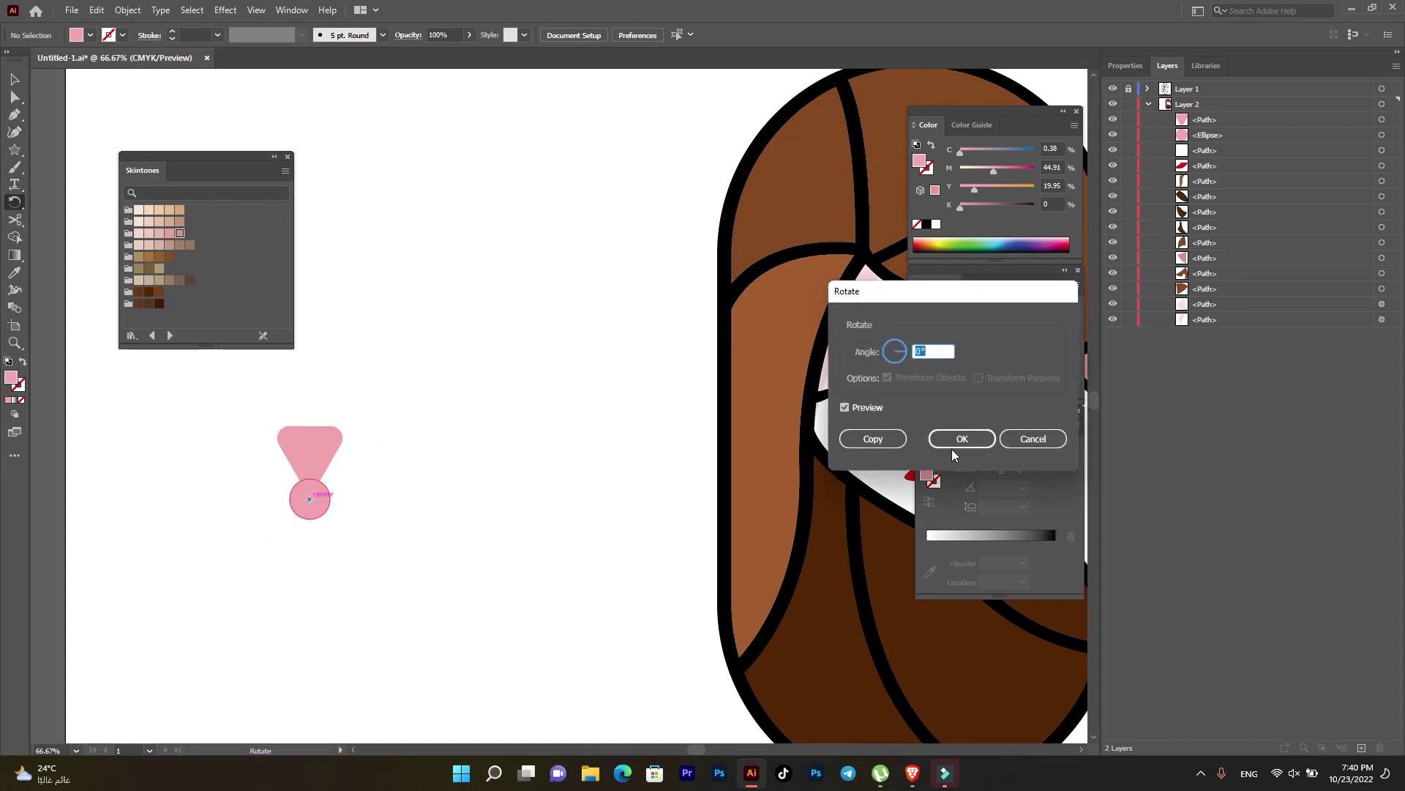
type("40")
key("Tab")
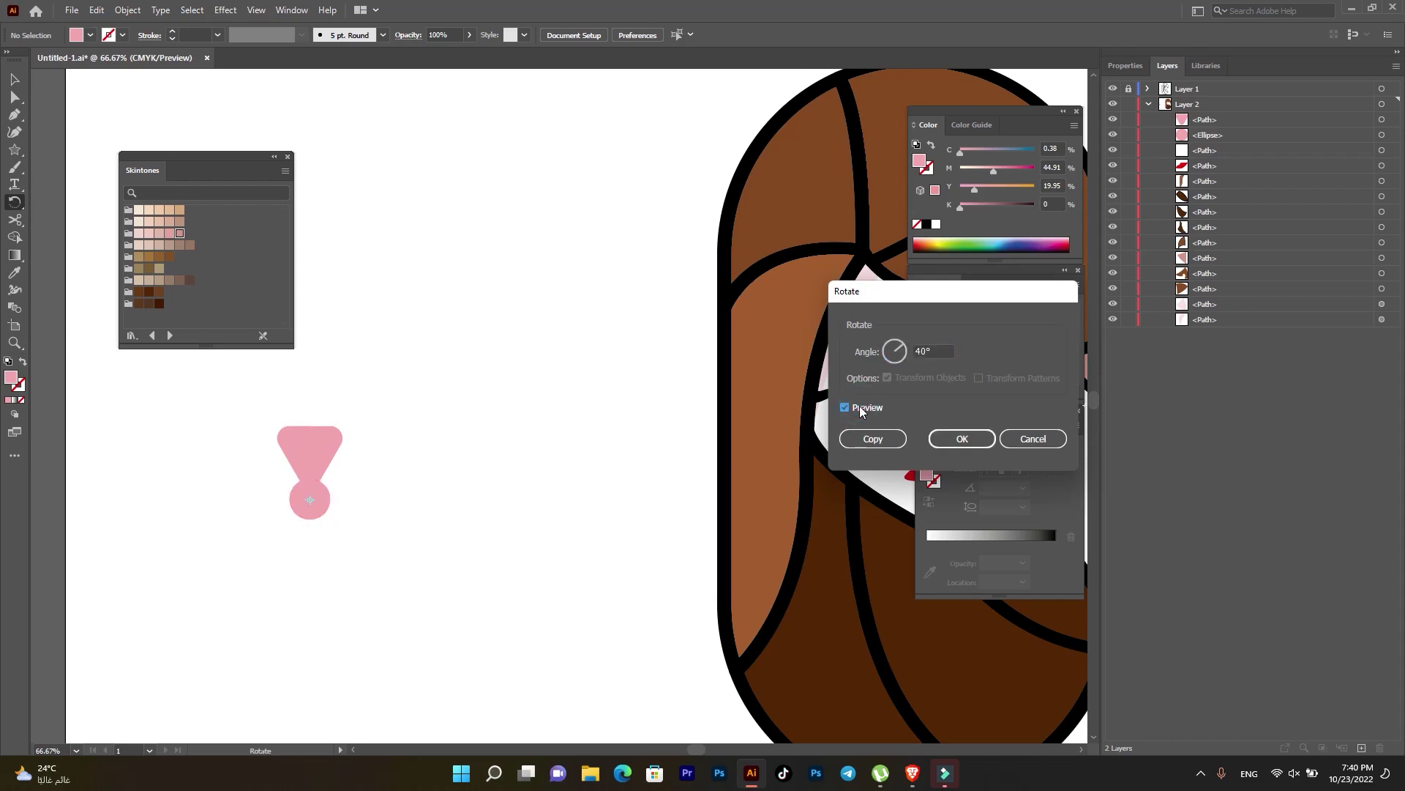
left_click(1033, 439)
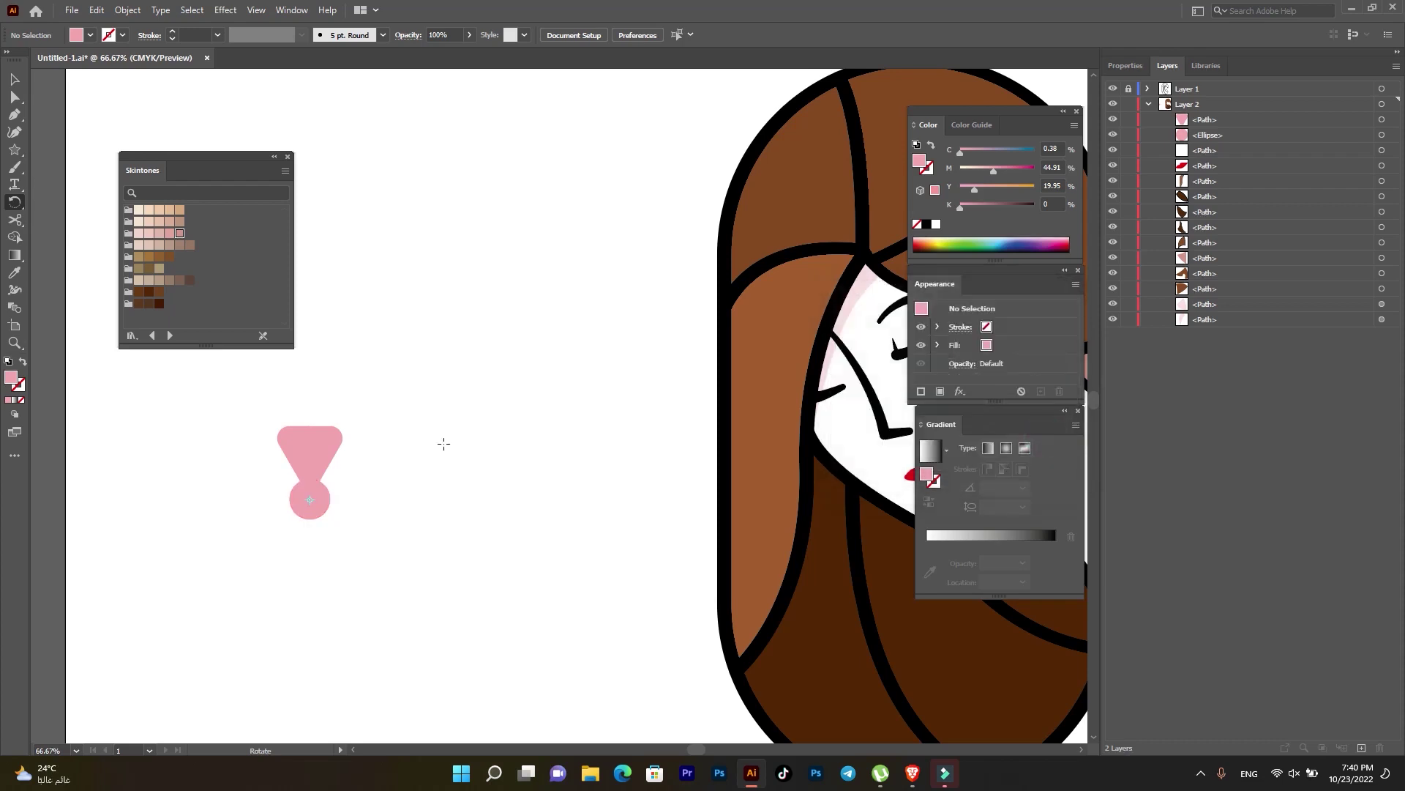
- Select the rounded triangle and test a 40° rotated copy around the circle, then undo it
left_click(14, 79)
left_click(322, 435)
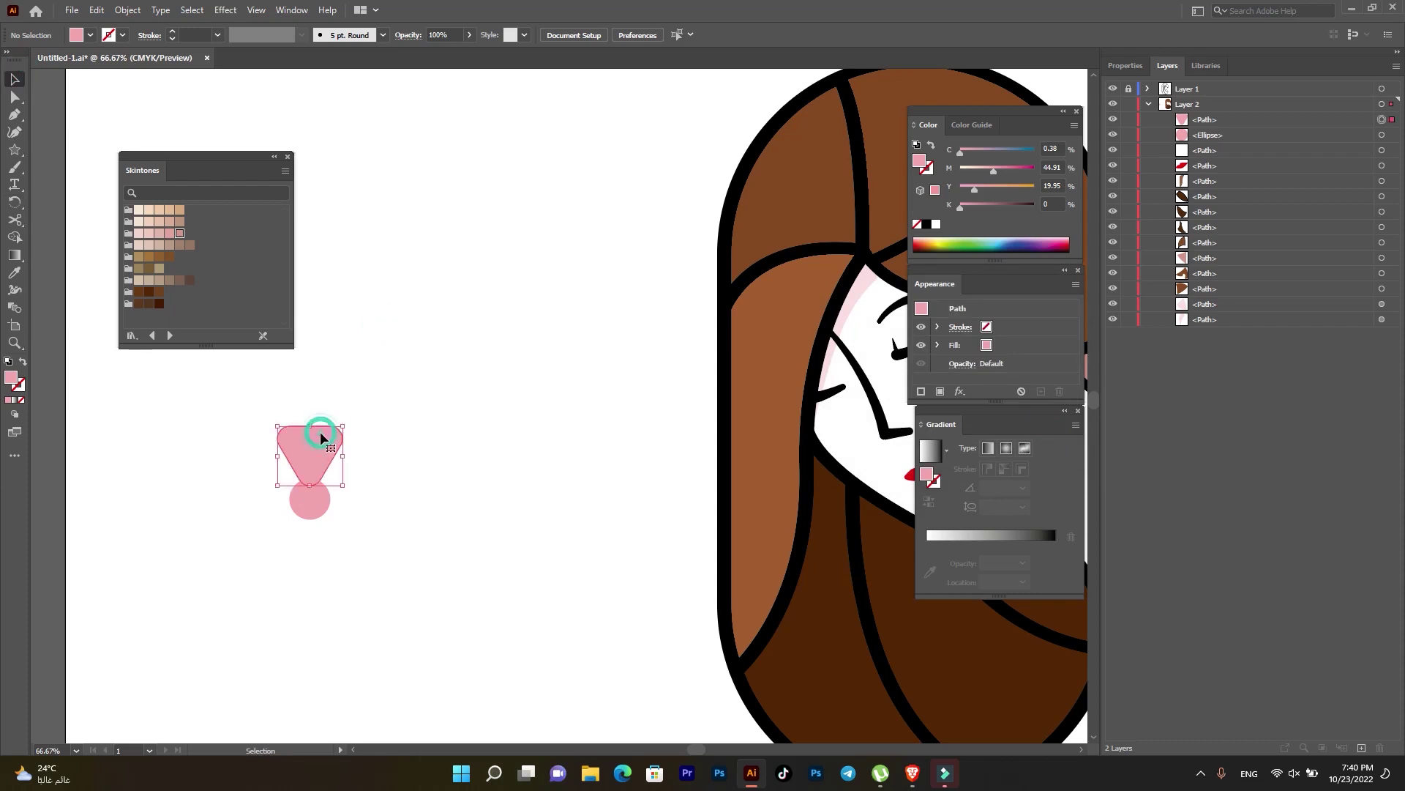
left_click(16, 202)
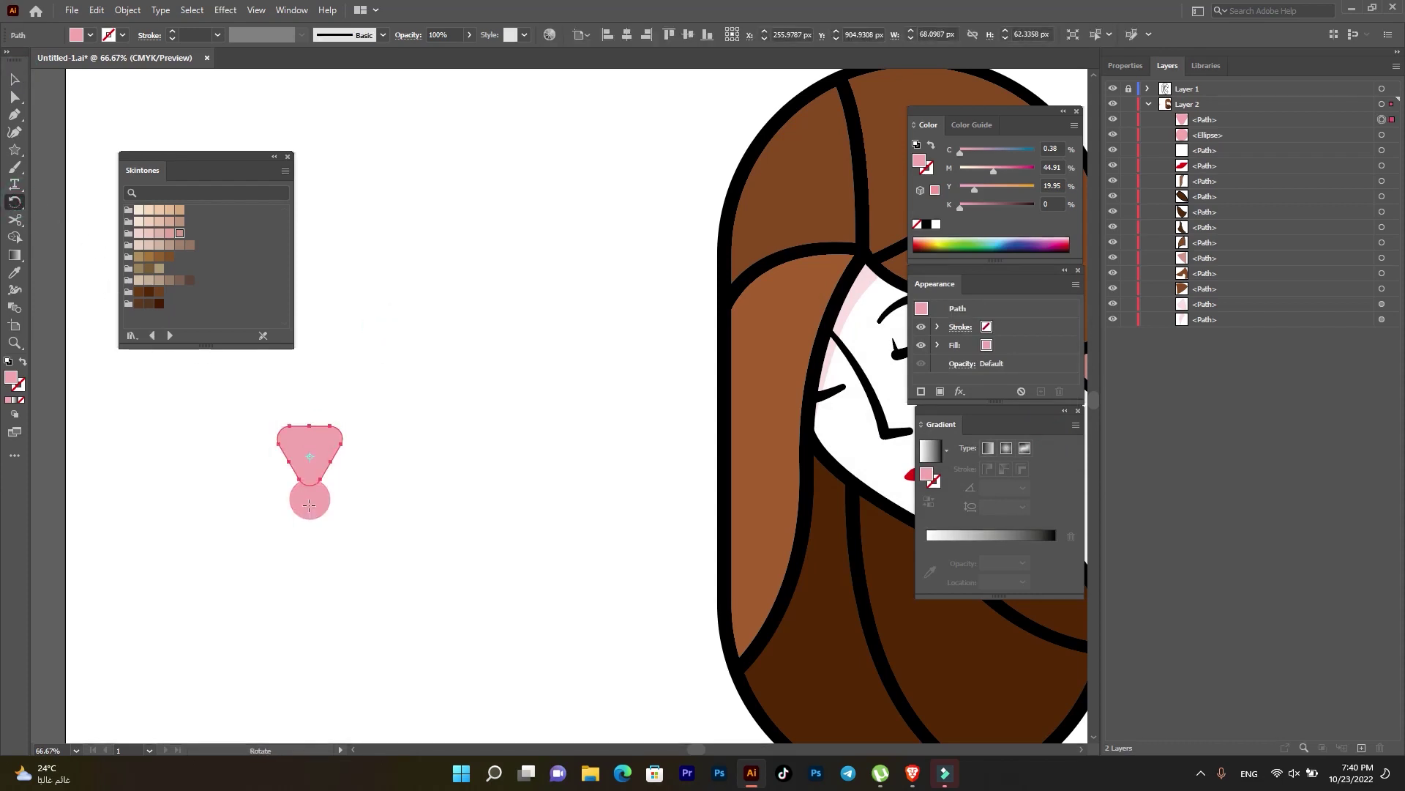
left_click(309, 499, "alt")
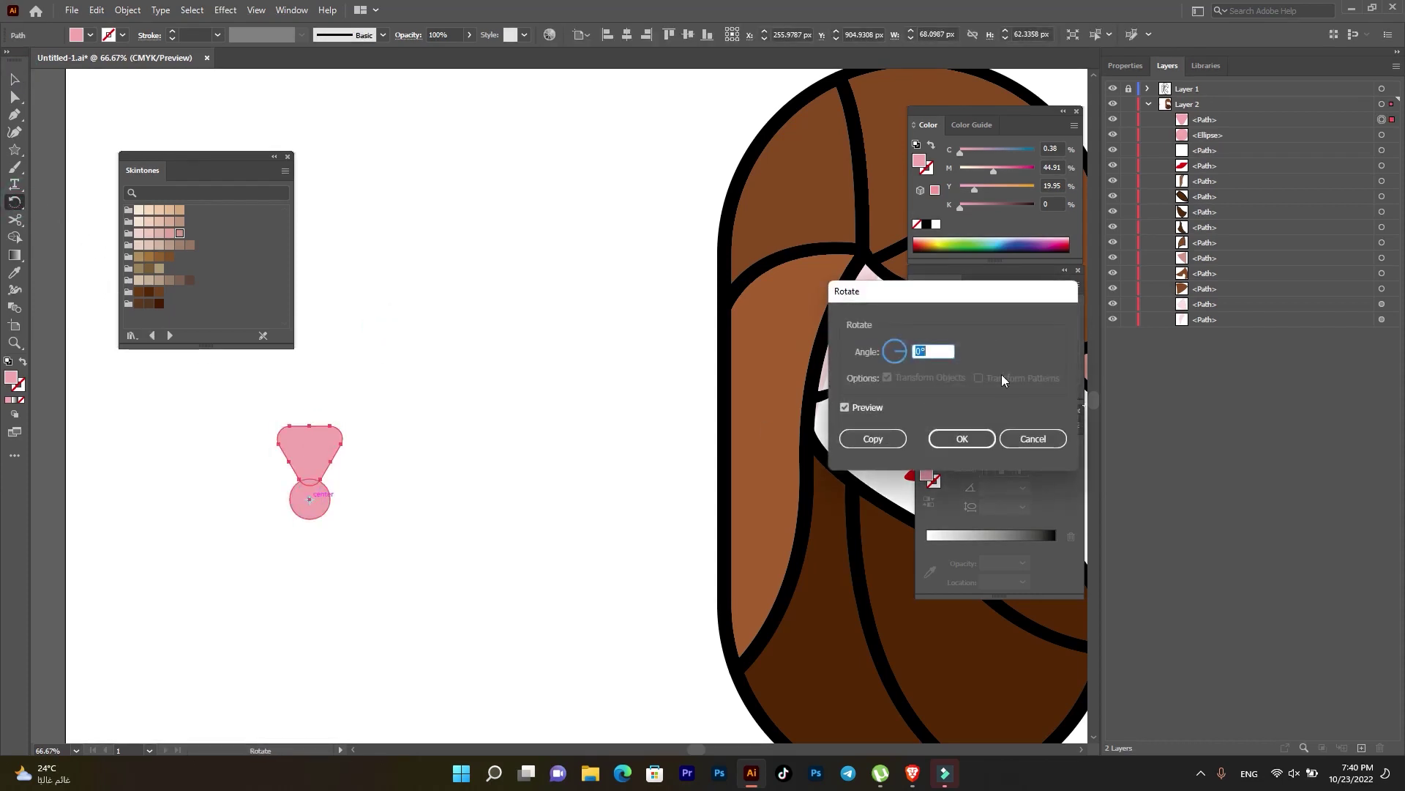
type("40")
left_click(858, 406)
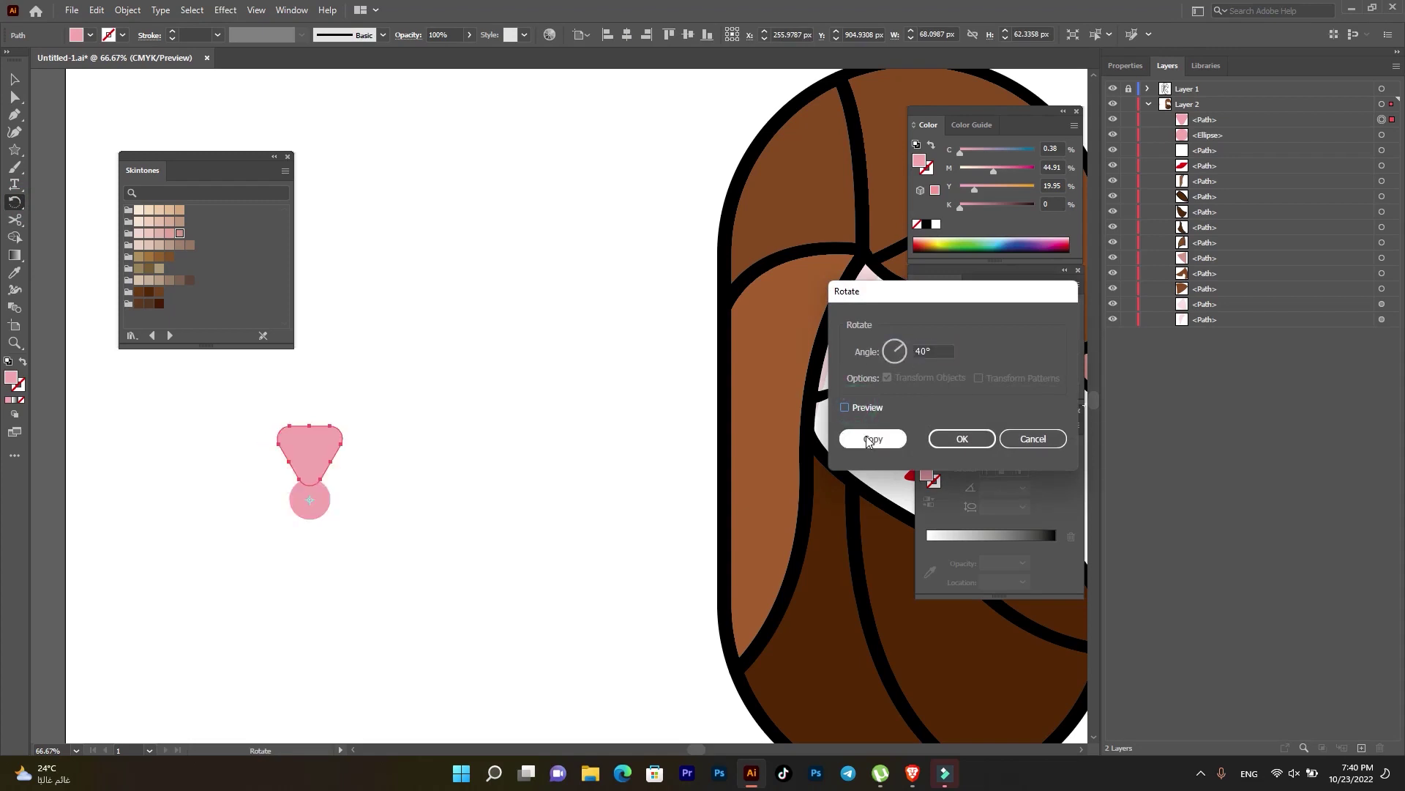
left_click(868, 440)
key("ctrl+z")
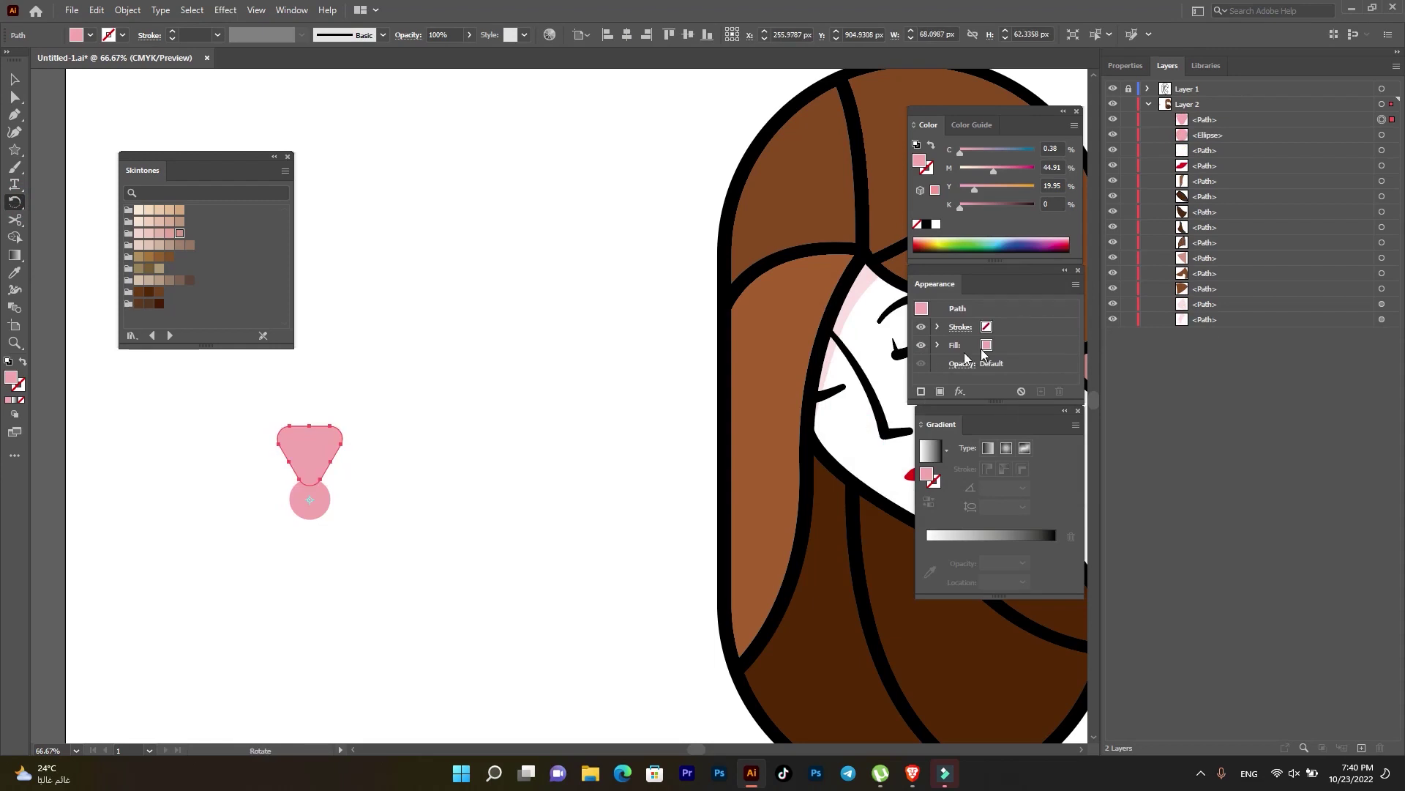
- Copy the triangle at 60° around the circle's centre and repeat with Ctrl+D to build the petals
left_click(309, 500, "alt")
type("60")
left_click(858, 407)
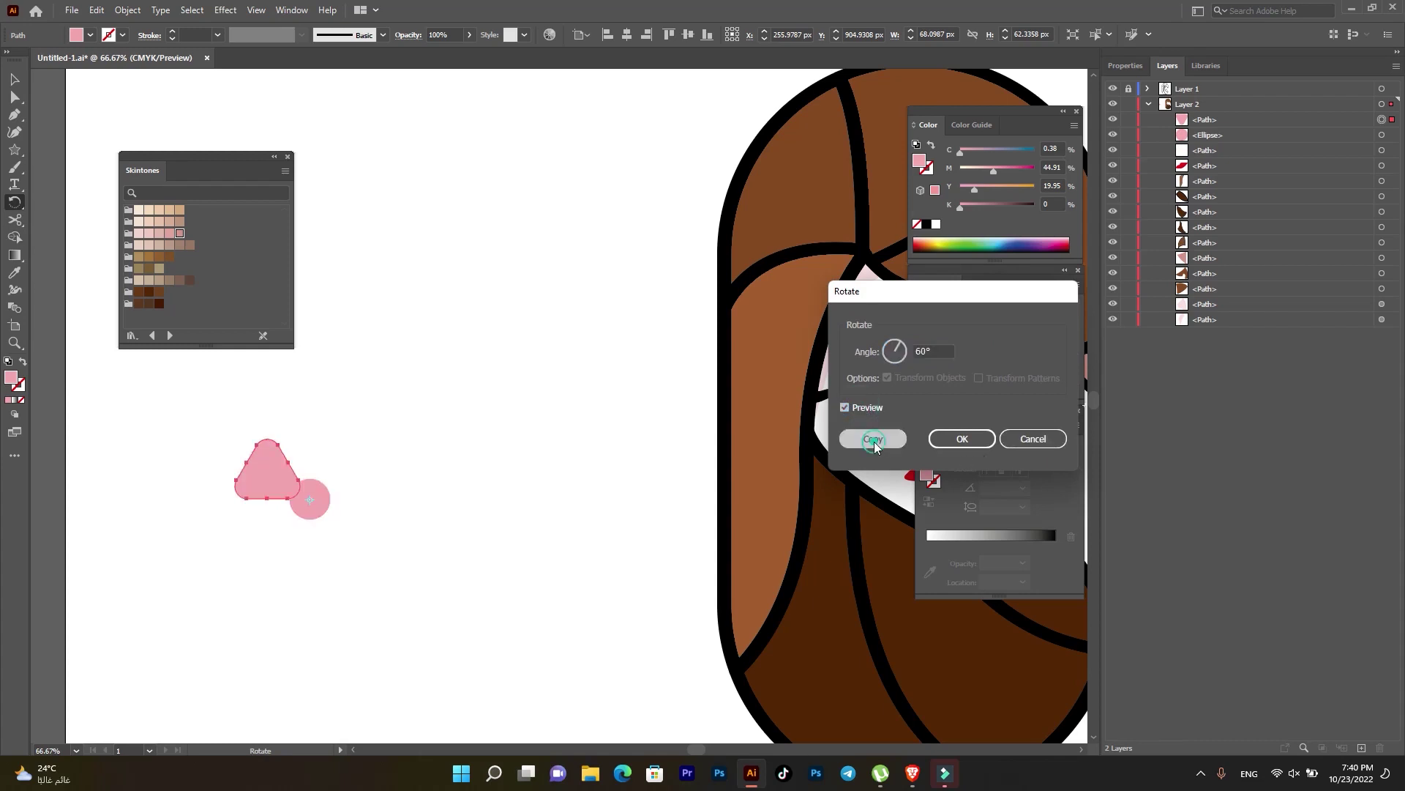
left_click(873, 439)
key("ctrl+d")
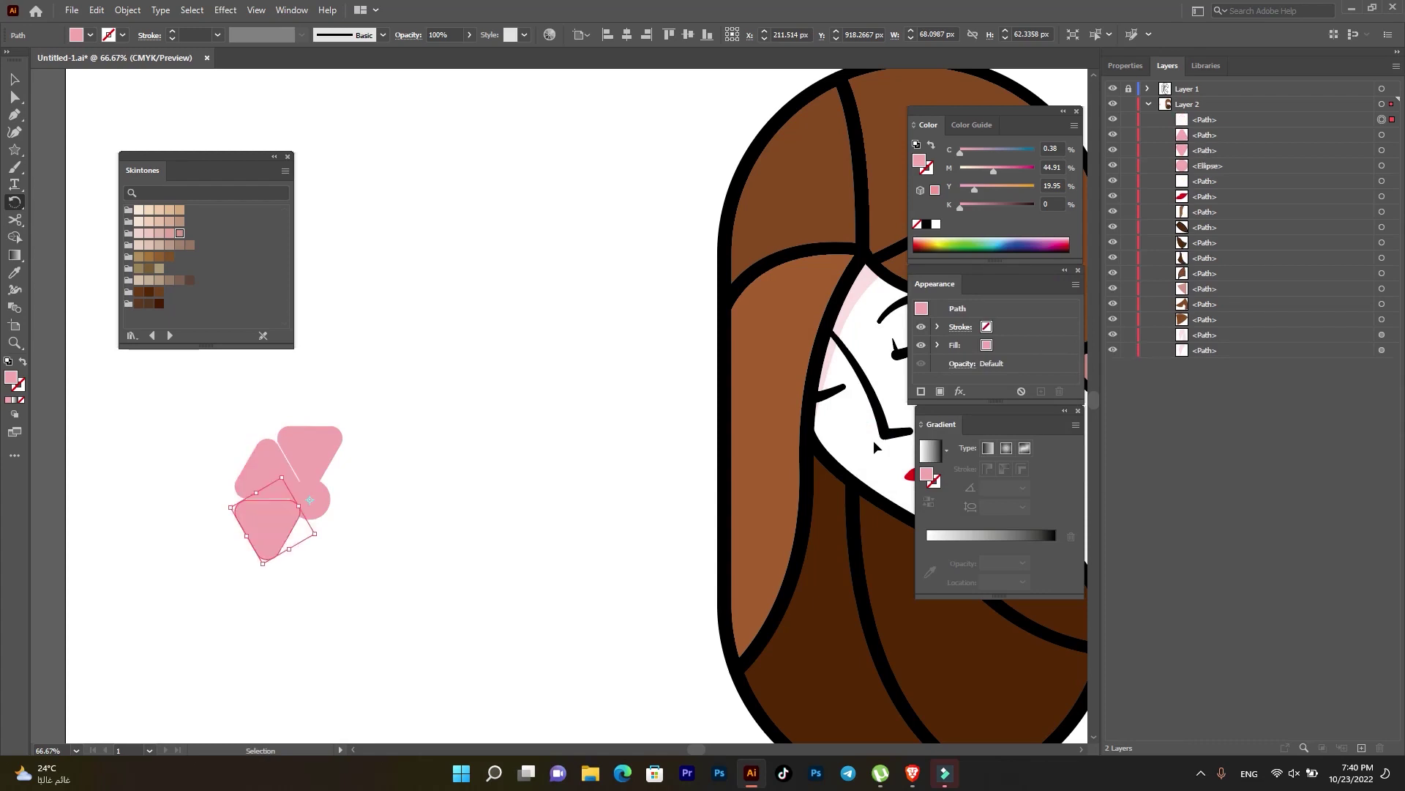
key("ctrl+d")
key("ctrl+d")
key("ctrl+d")
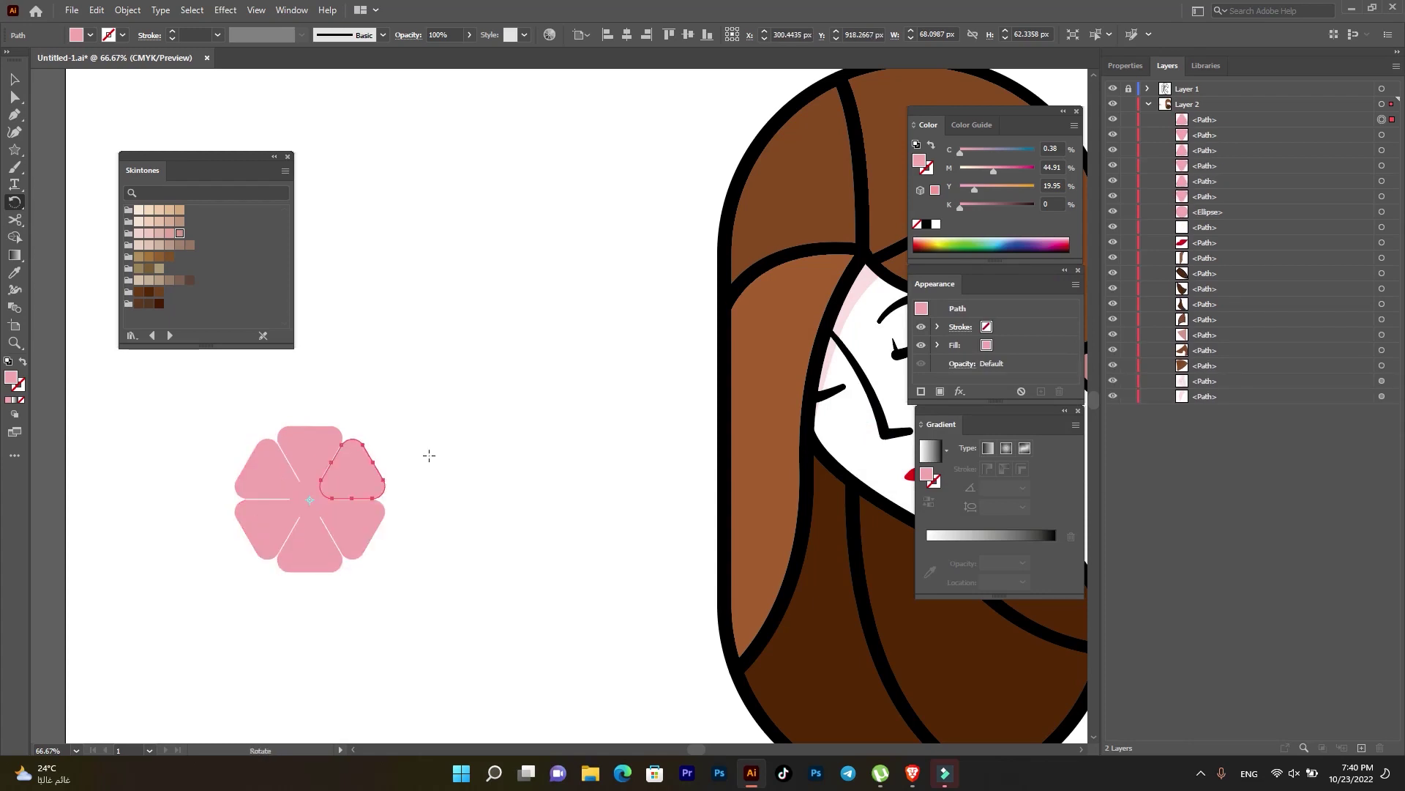
- Select all six petals, excluding the centre circle
left_click(14, 79)
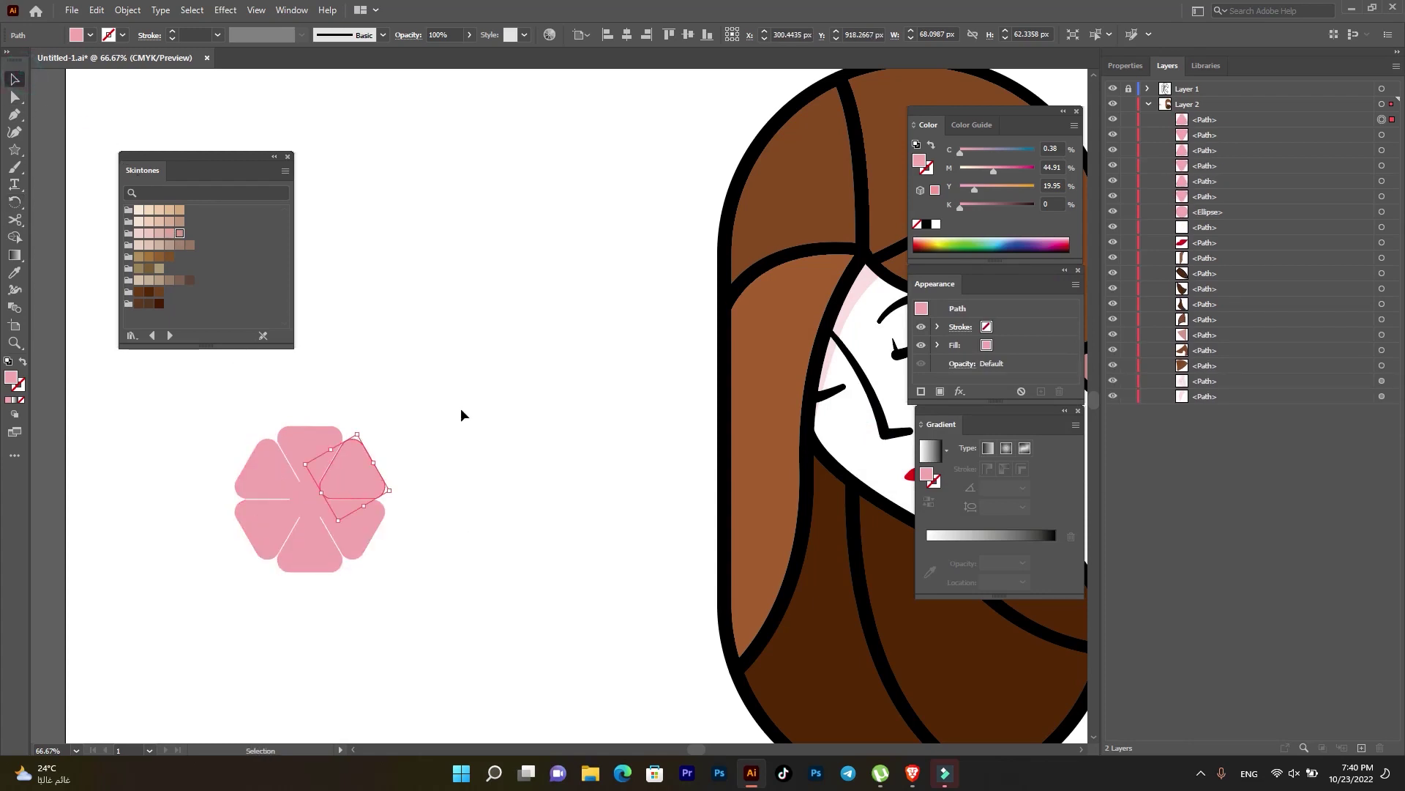
left_click(411, 445)
left_click_drag(416, 386, 231, 635)
left_click(313, 496, "shift")
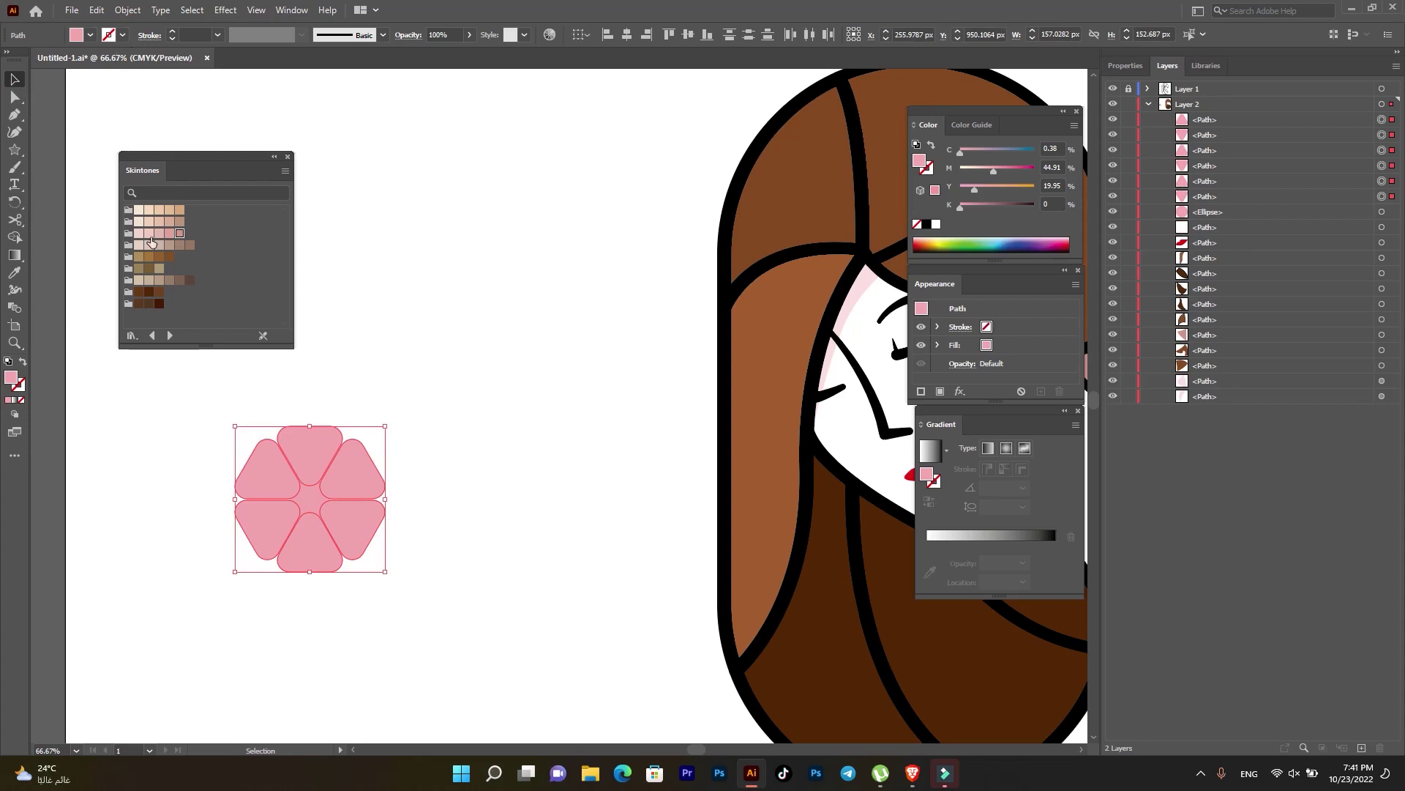
- Fill the petals with light lavender pink F9BDF3 and send them behind the centre circle
scroll(36, 395, "down", 1)
double_click(11, 378)
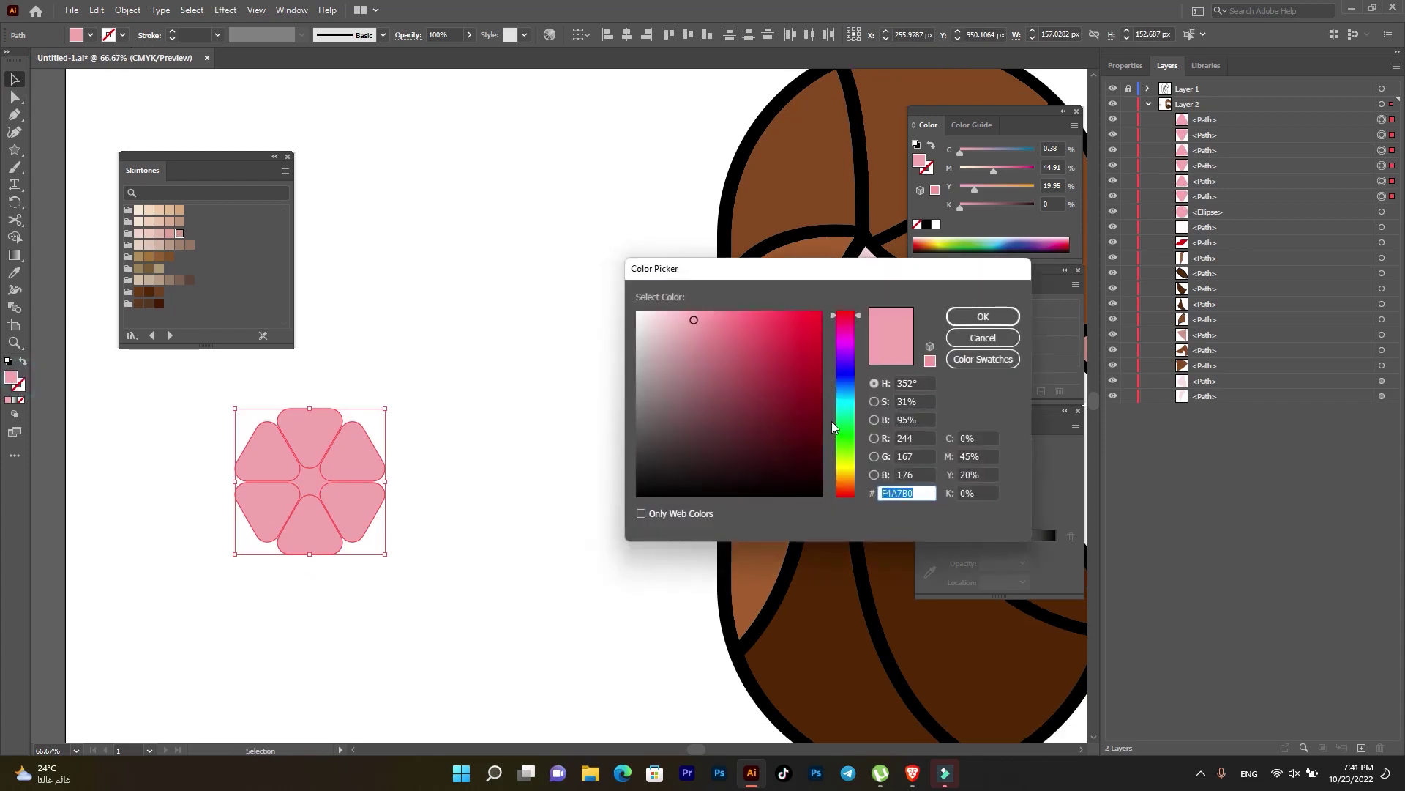
left_click_drag(848, 398, 850, 380)
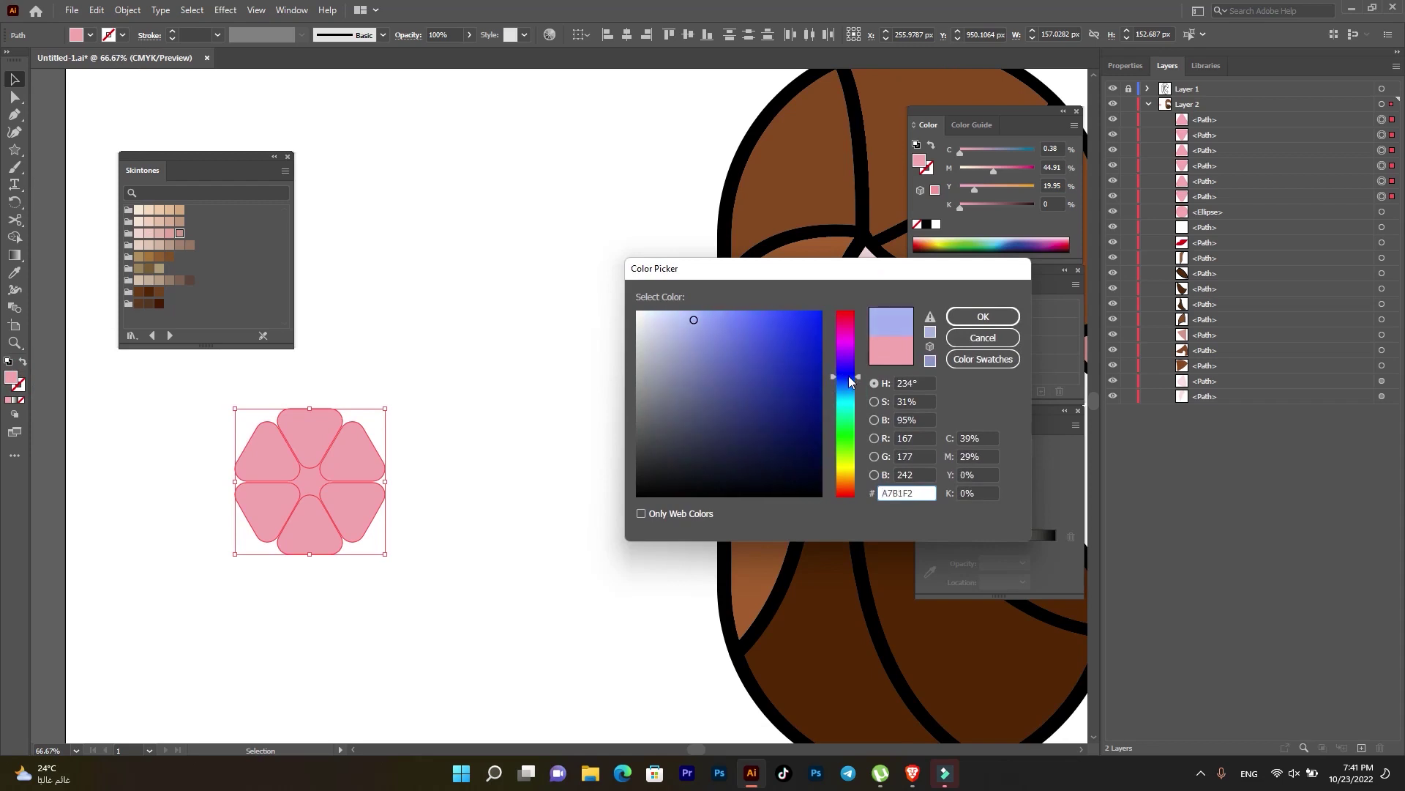
left_click_drag(850, 378, 848, 347)
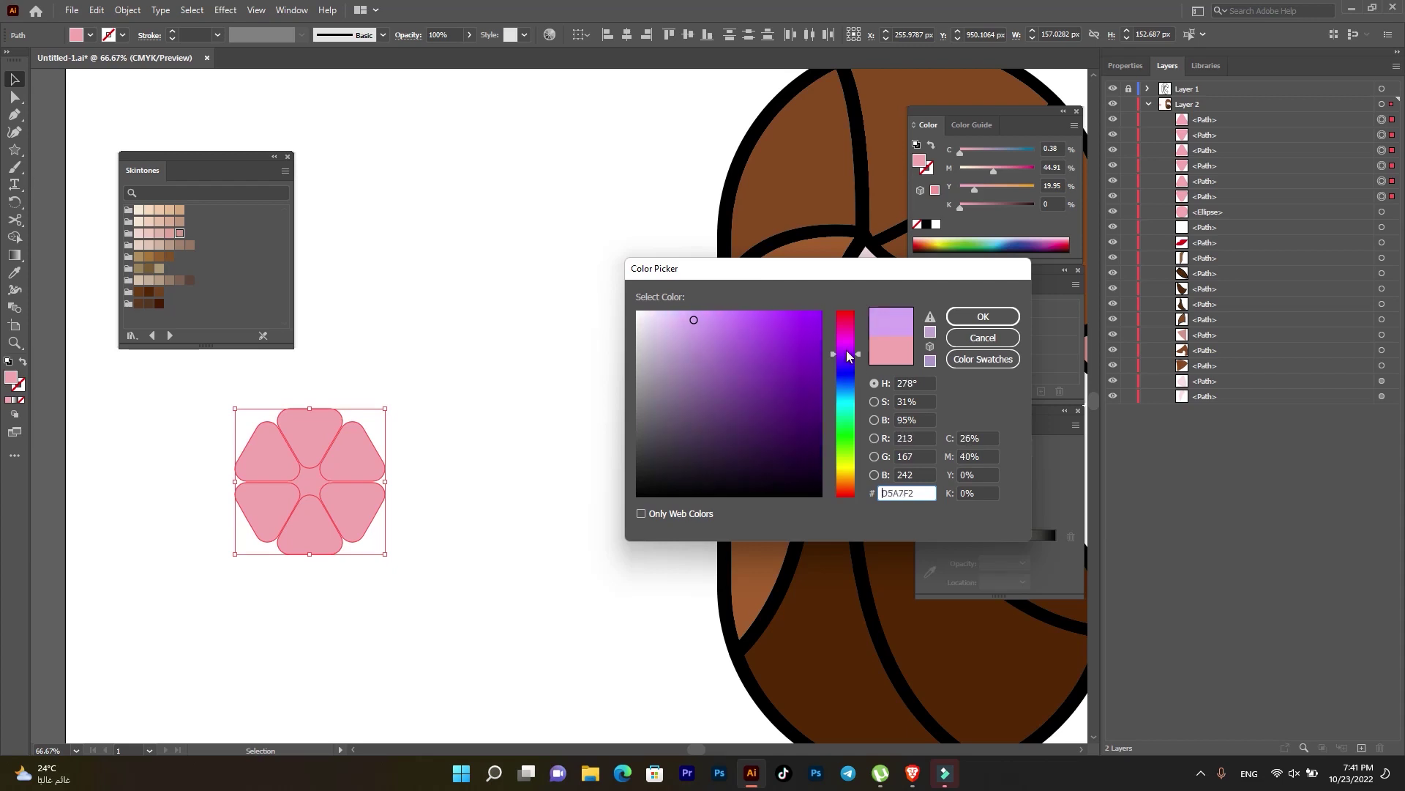
left_click_drag(675, 322, 681, 314)
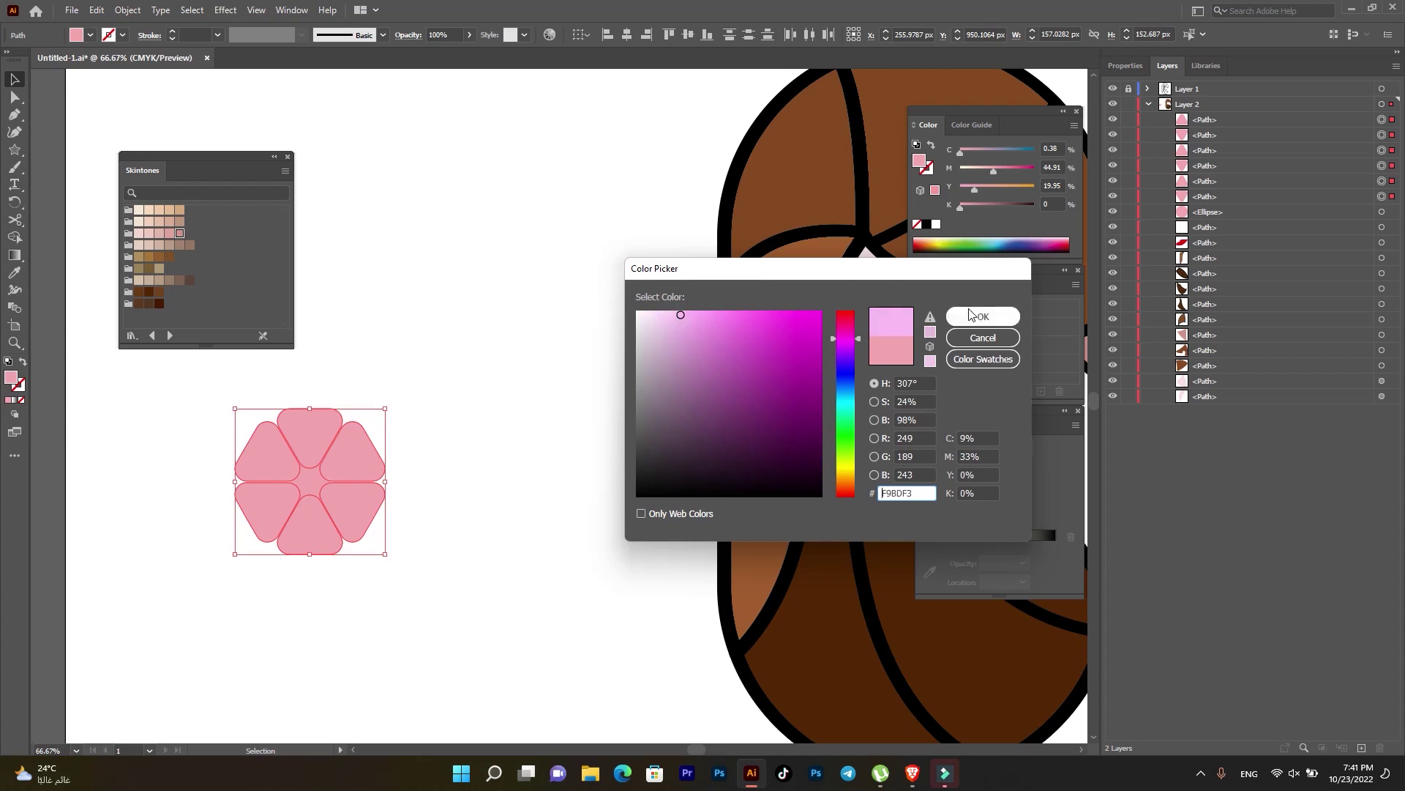
left_click(983, 317)
key("ctrl+bracketleft")
key("ctrl+bracketleft")
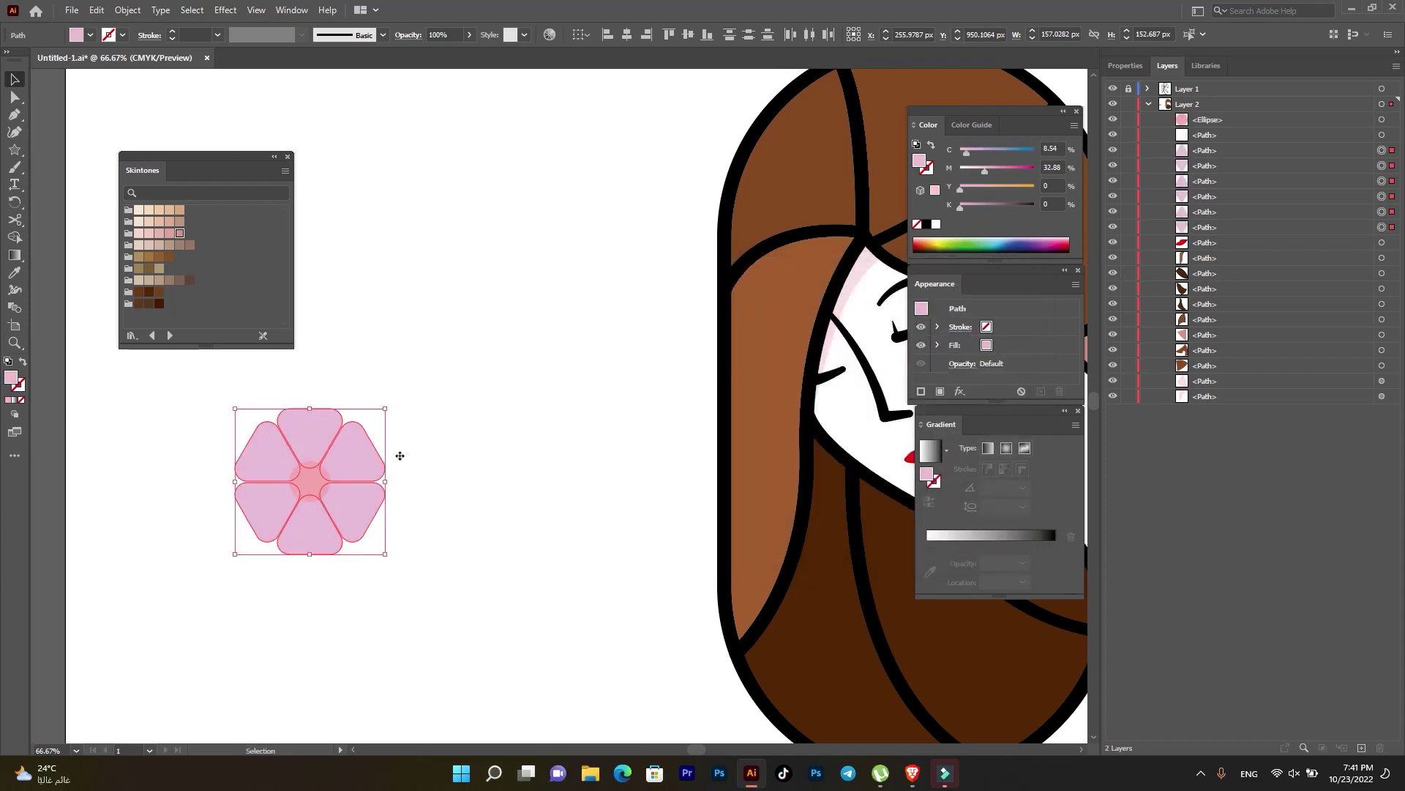
left_click(465, 433)
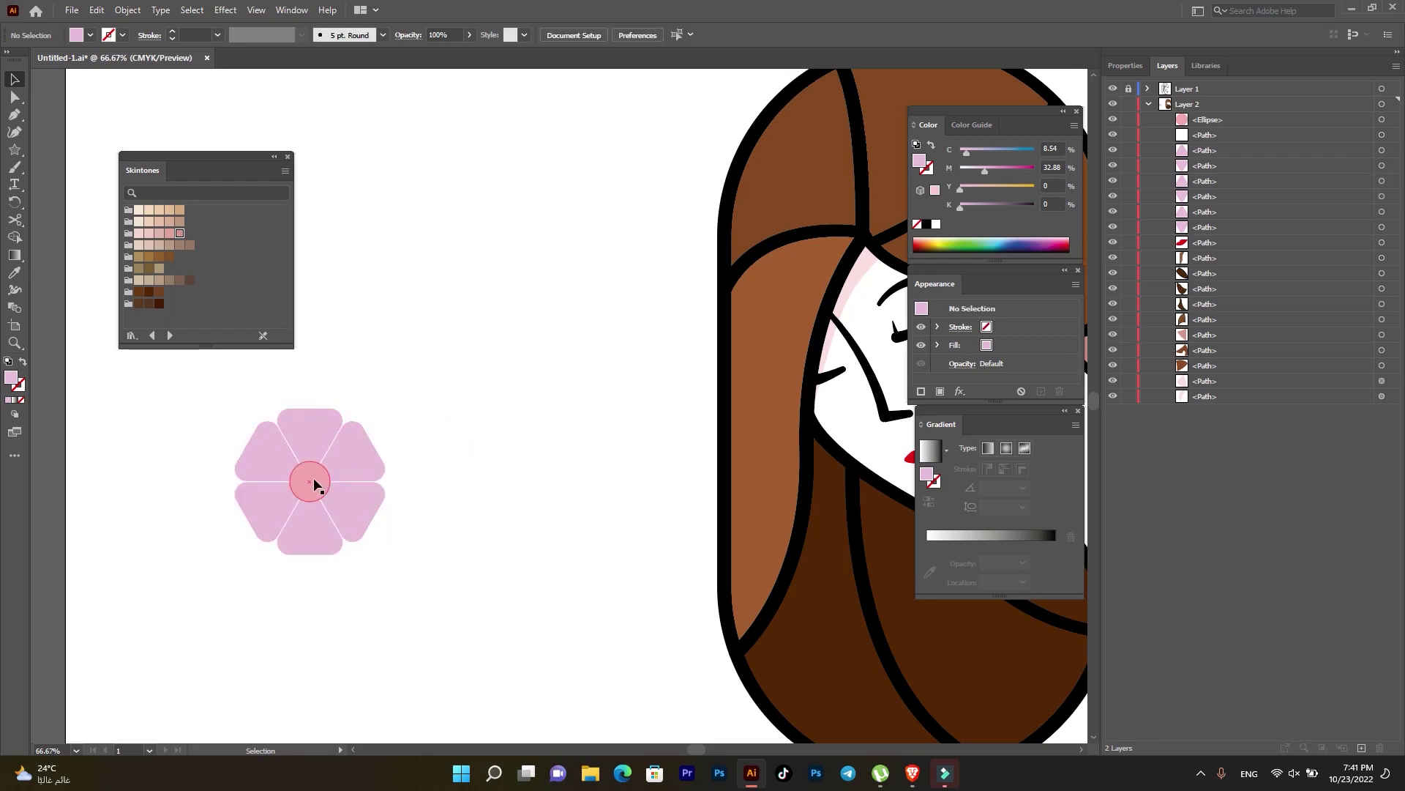
- Fill the flower's centre circle with a beige skin tone swatch
left_click(313, 479)
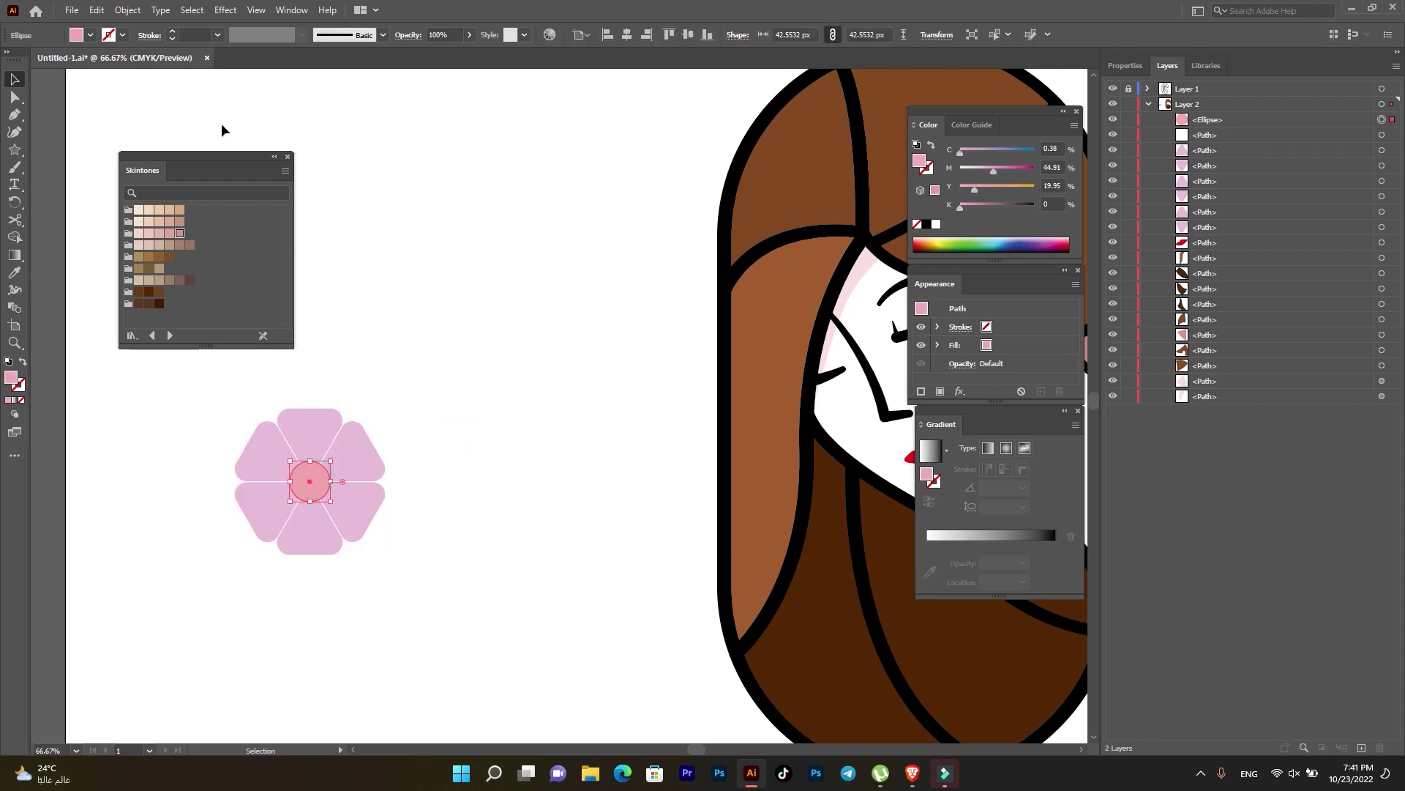
left_click(159, 209)
left_click(407, 352)
- Try skin tone swatches on the petals, revert them to lavender pink, and select the whole flower
left_click_drag(304, 425, 308, 432)
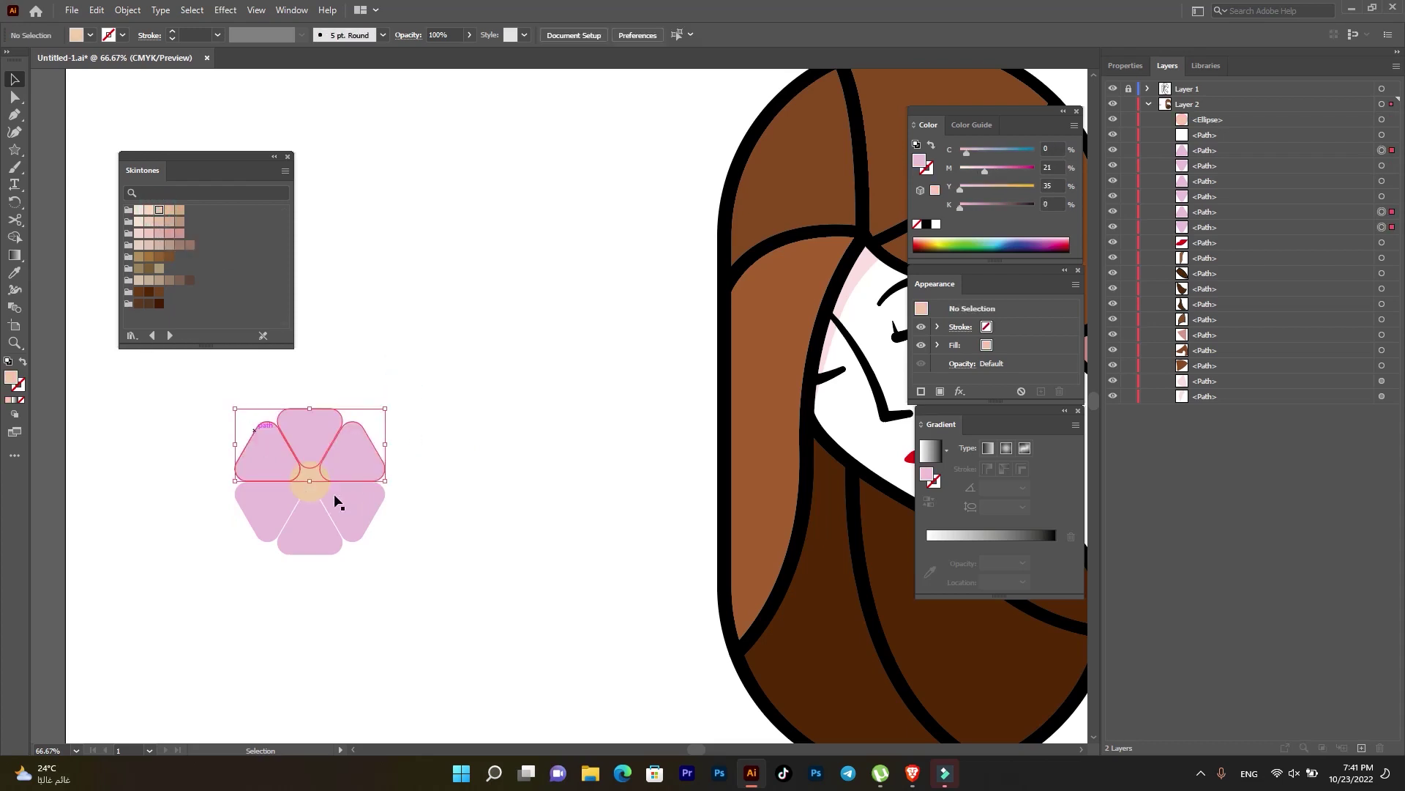
left_click_drag(449, 588, 257, 517)
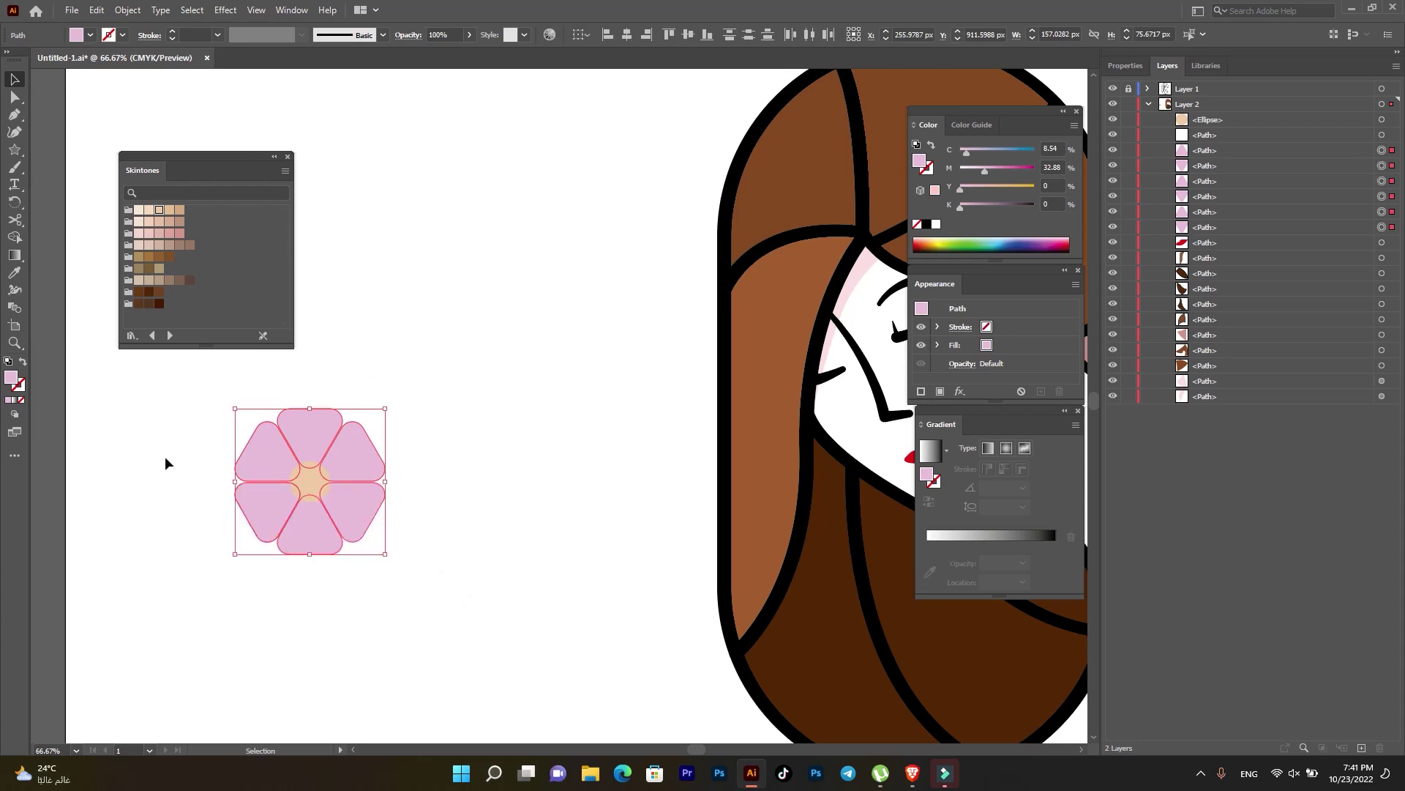
left_click(179, 209)
left_click(159, 233)
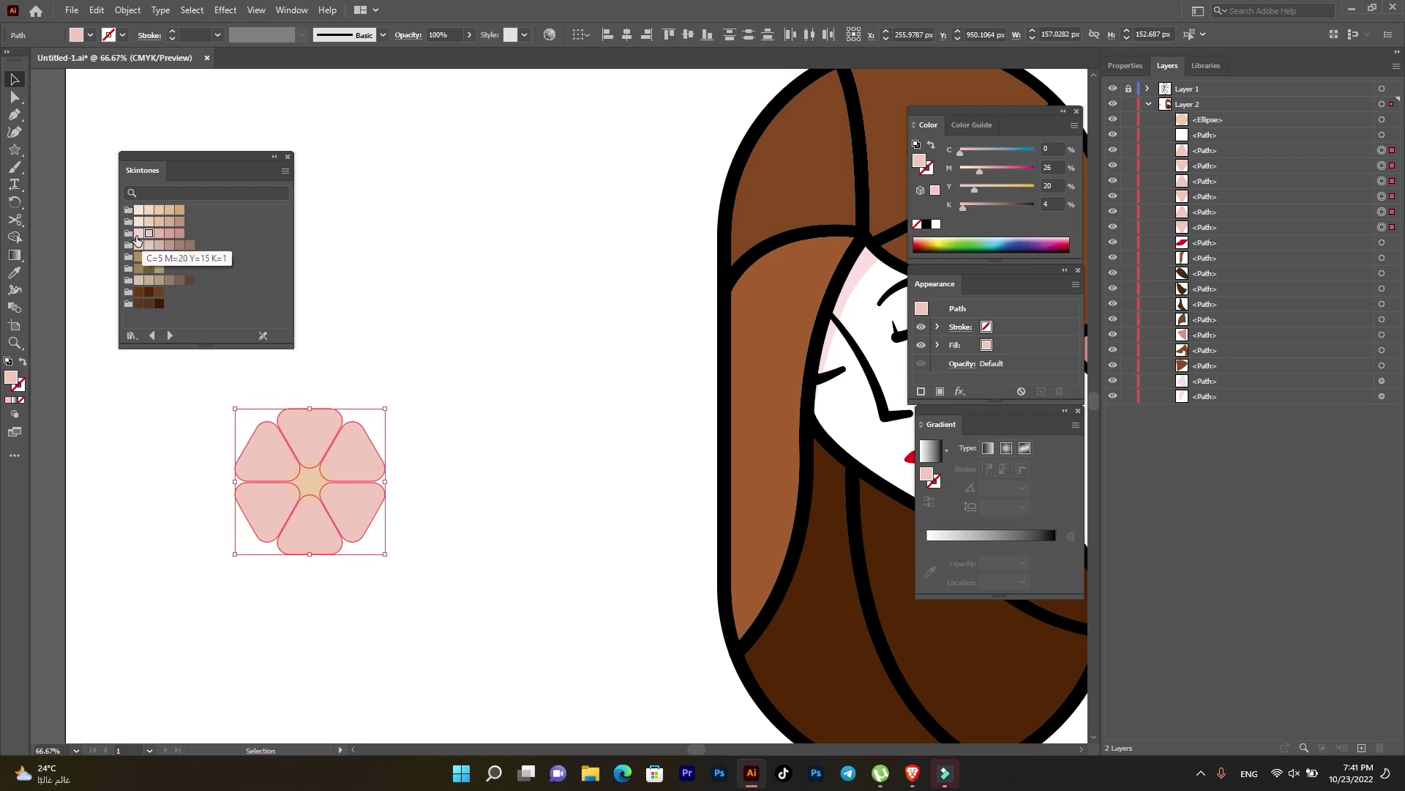
left_click(149, 221)
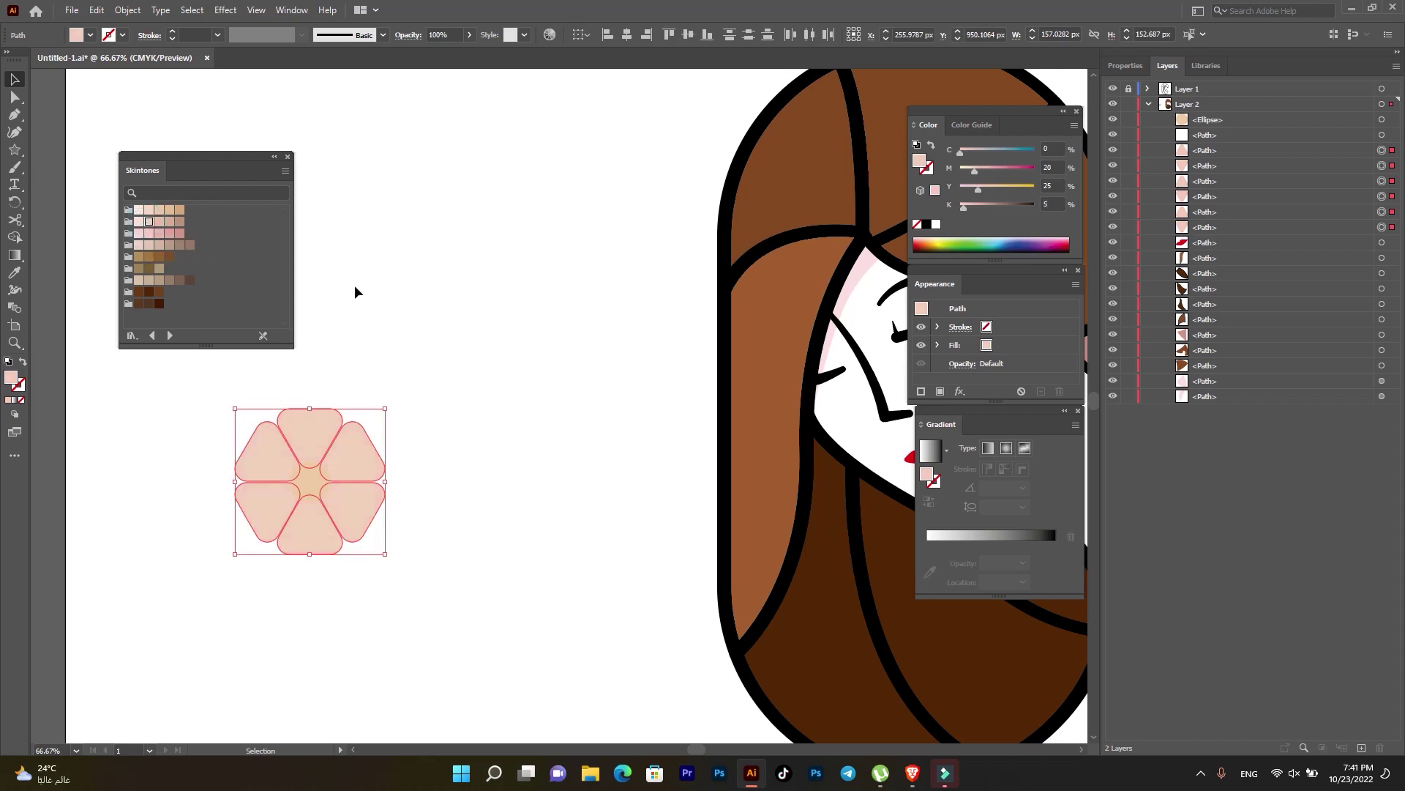
key("a")
key("ctrl+z")
key("ctrl+z")
key("ctrl+z")
key("v")
left_click(401, 292)
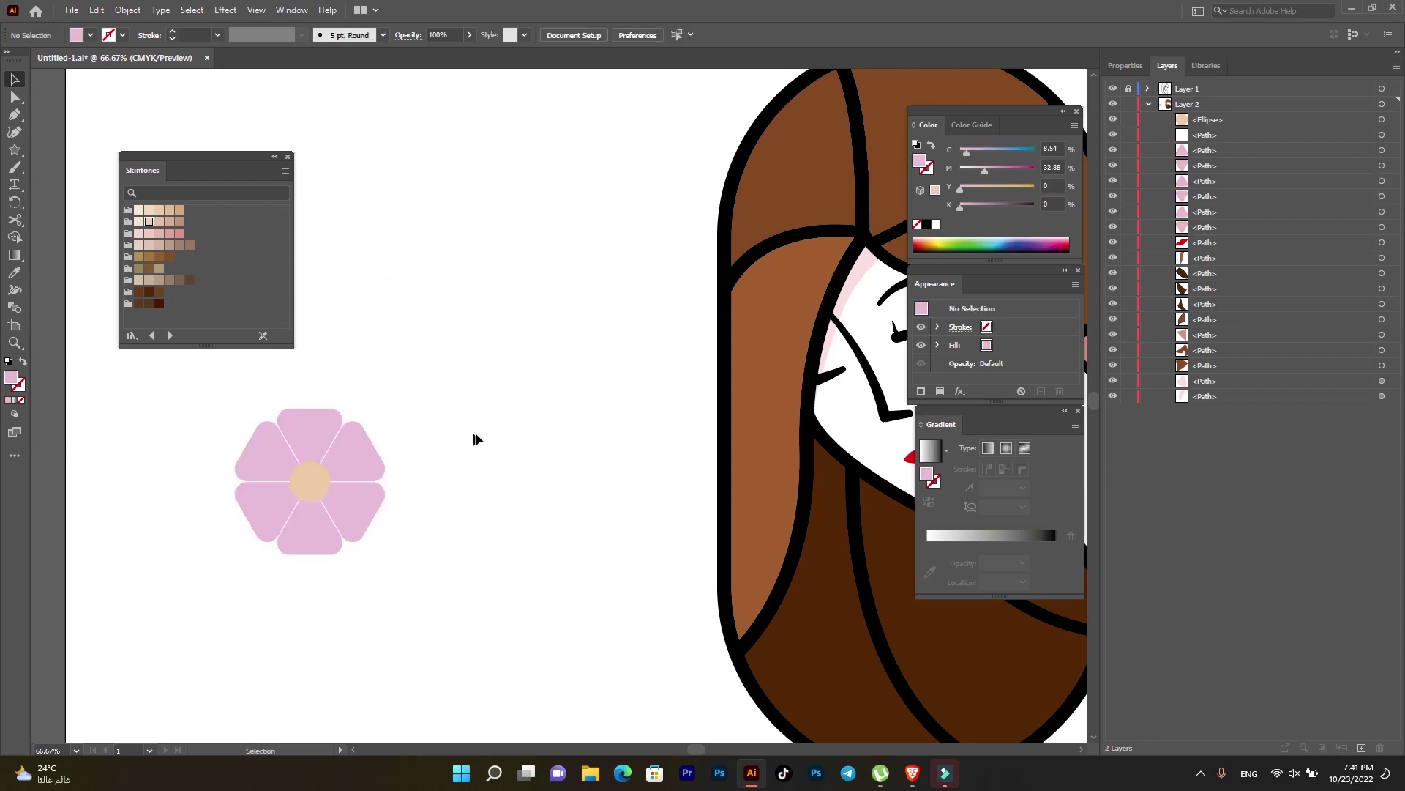
left_click_drag(400, 384, 285, 574)
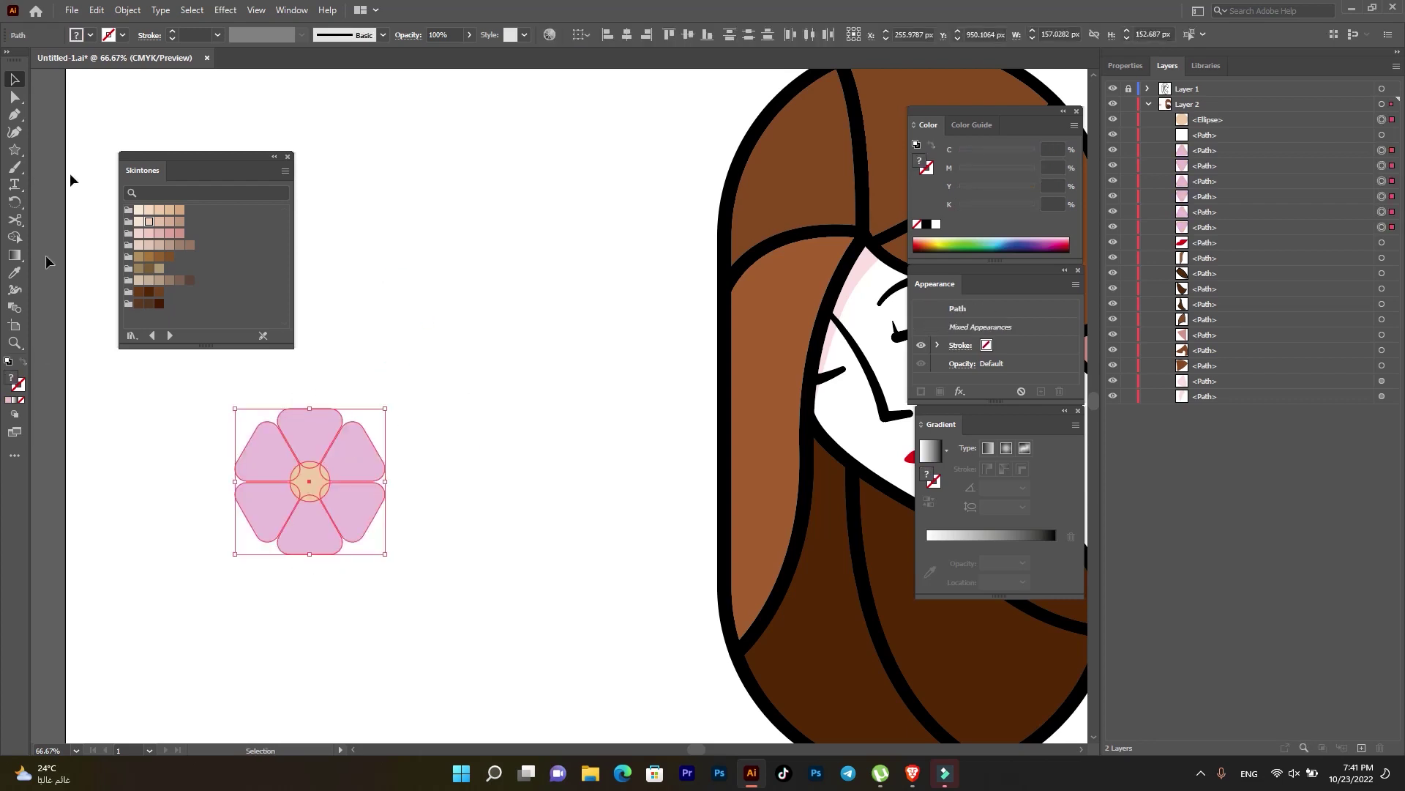
left_click(123, 34)
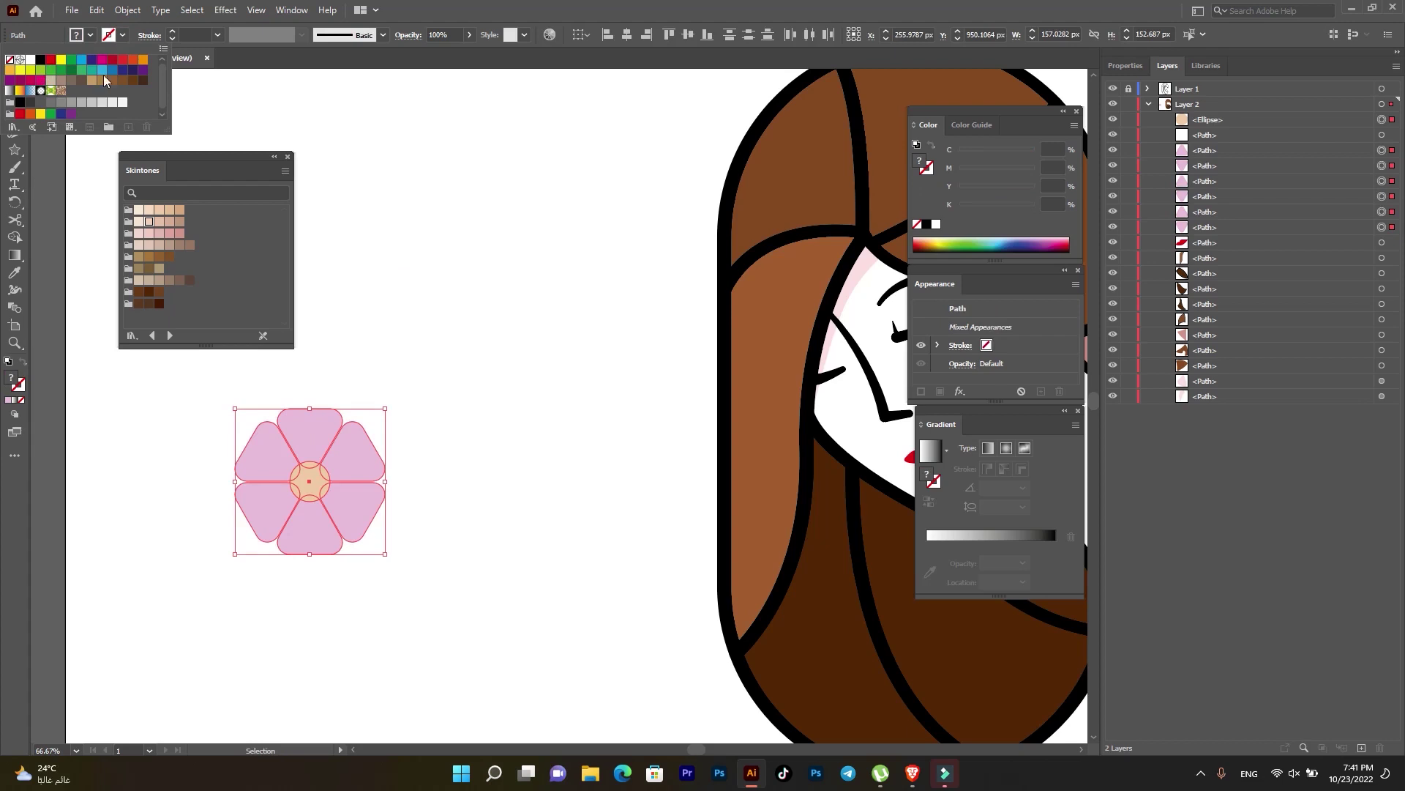
- Set the flower's stroke colour to dark navy 090635
left_click(132, 71)
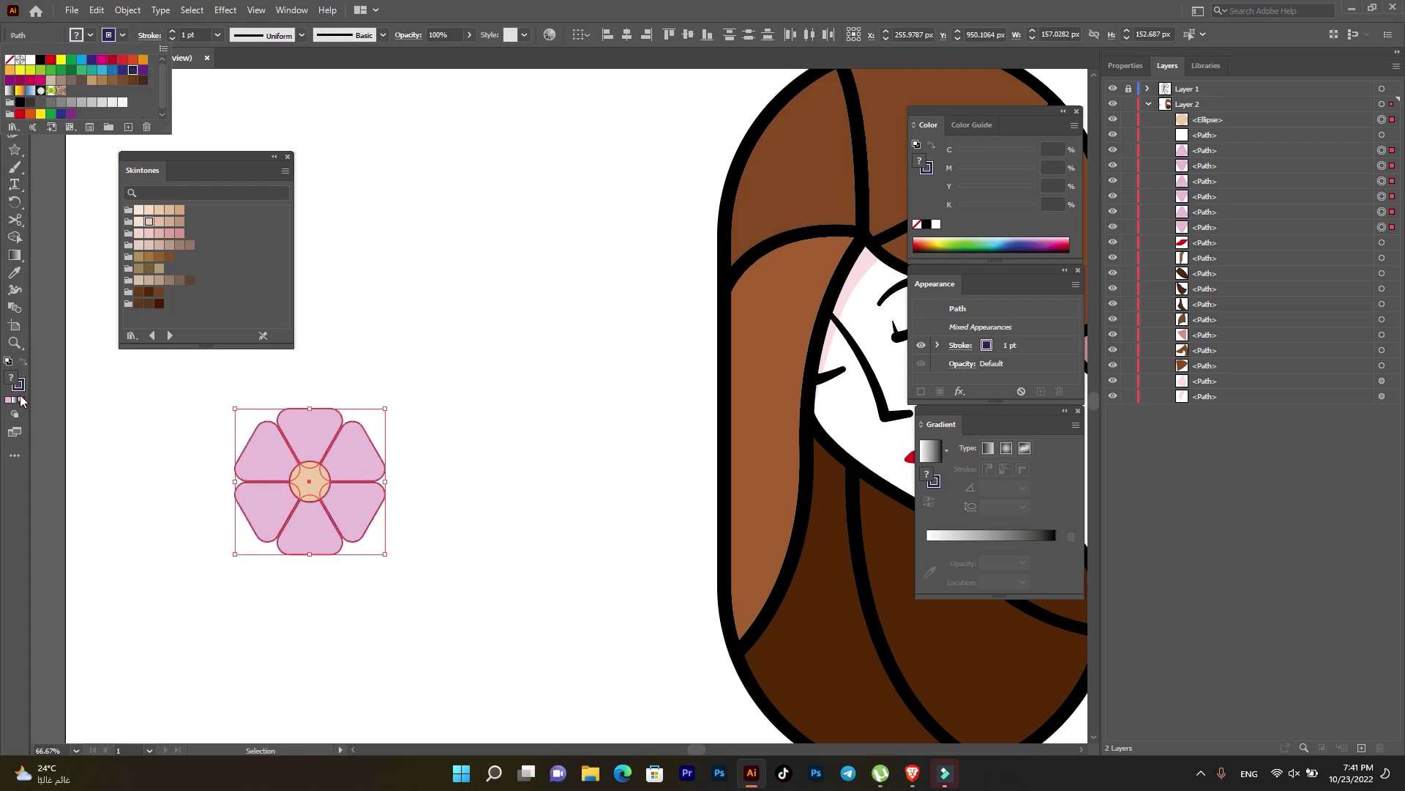
double_click(20, 386)
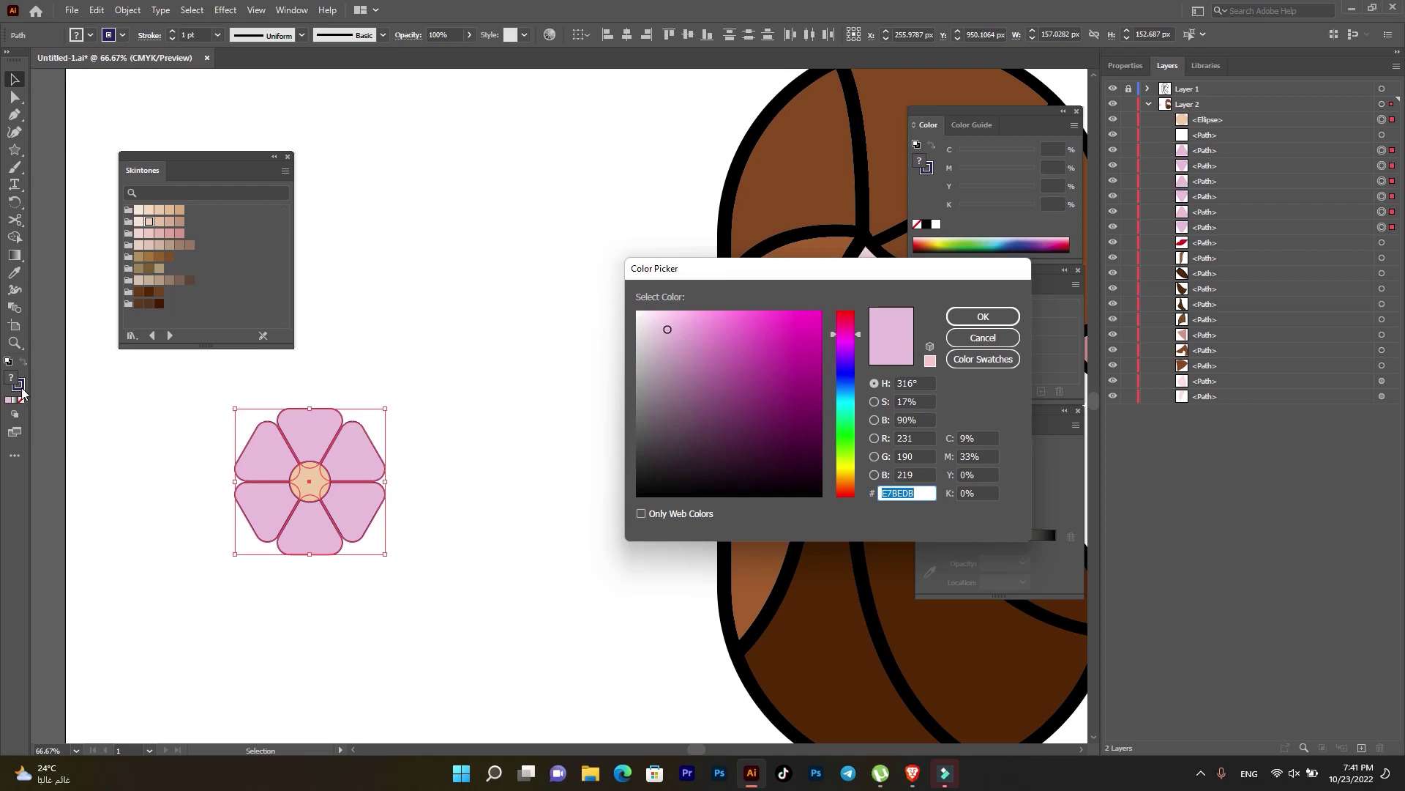
left_click(984, 337)
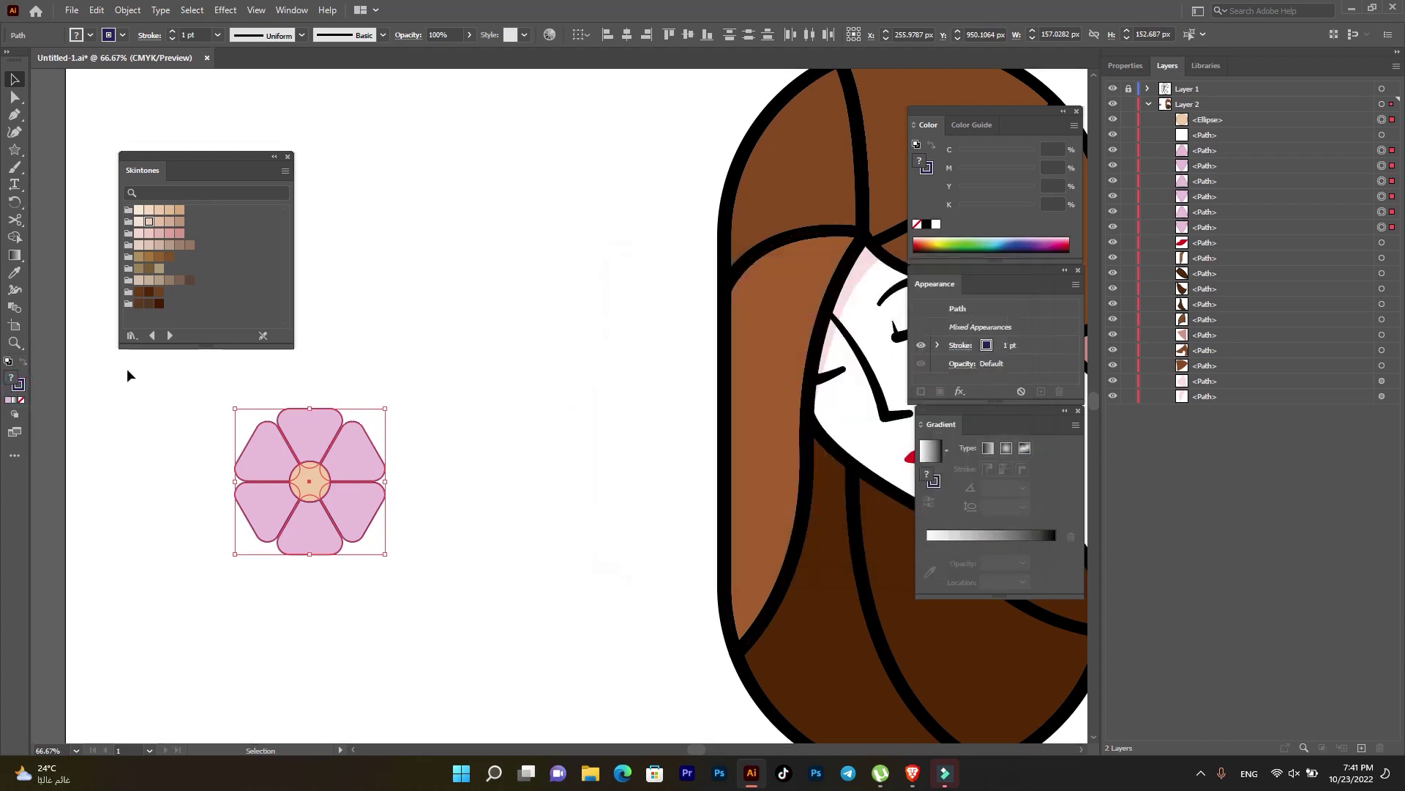
double_click(20, 387)
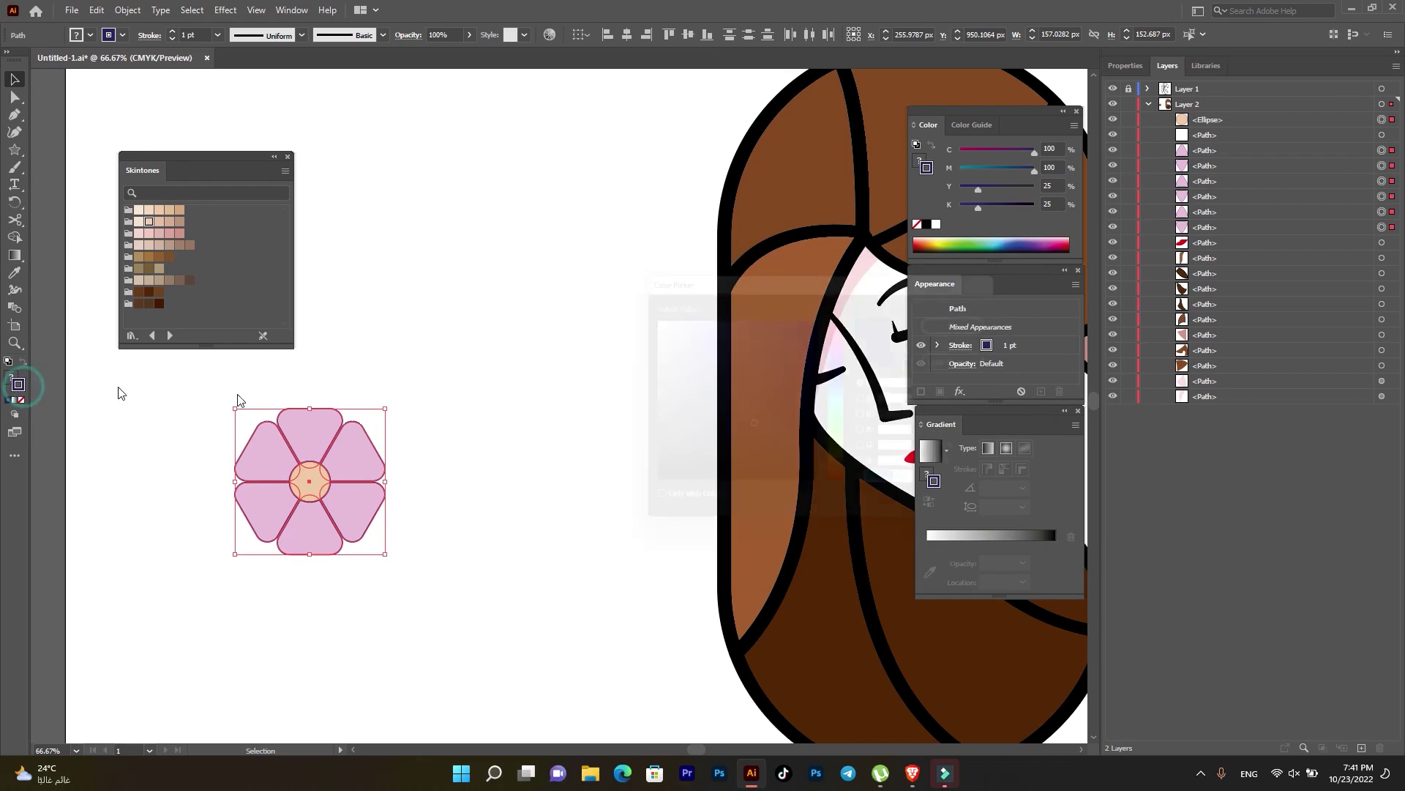
left_click(795, 448)
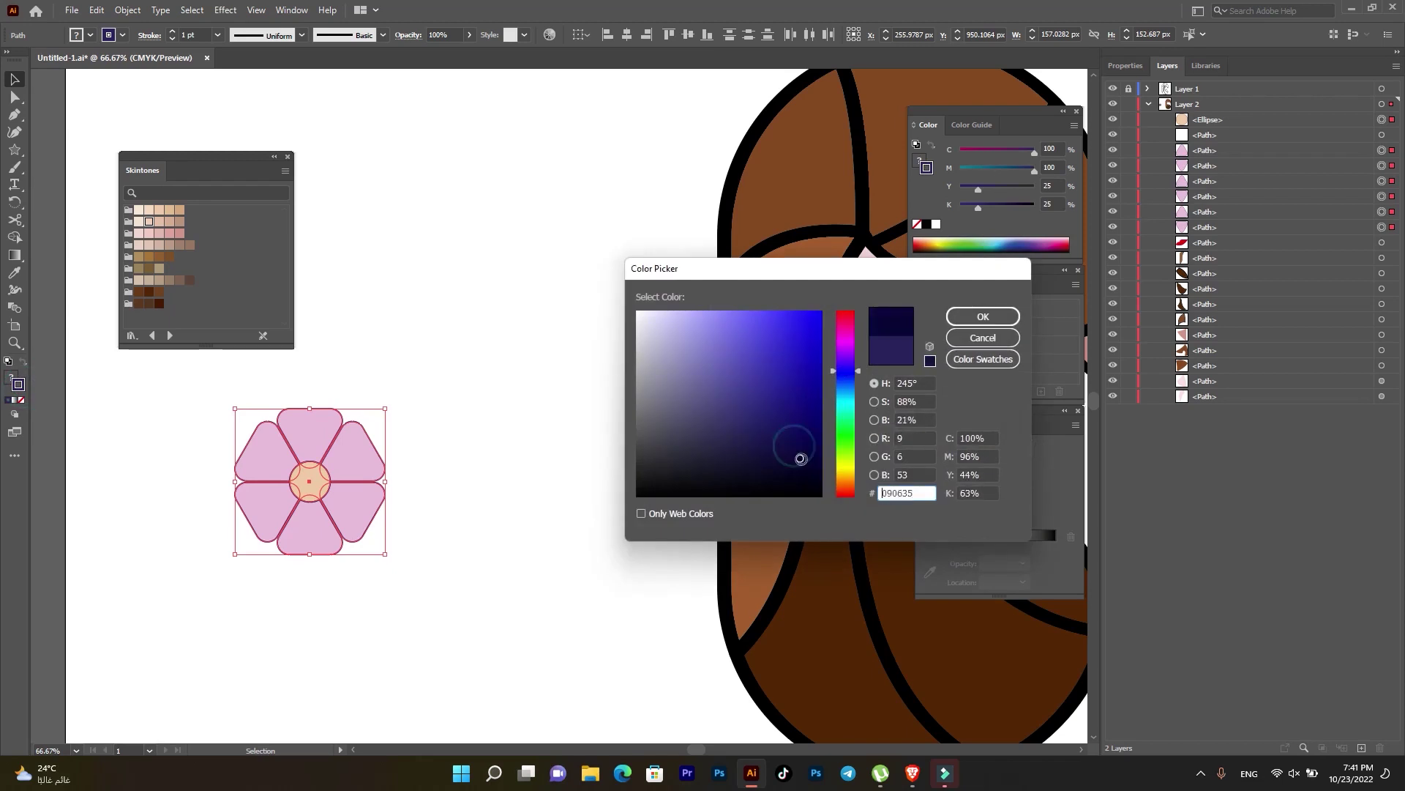
left_click(983, 316)
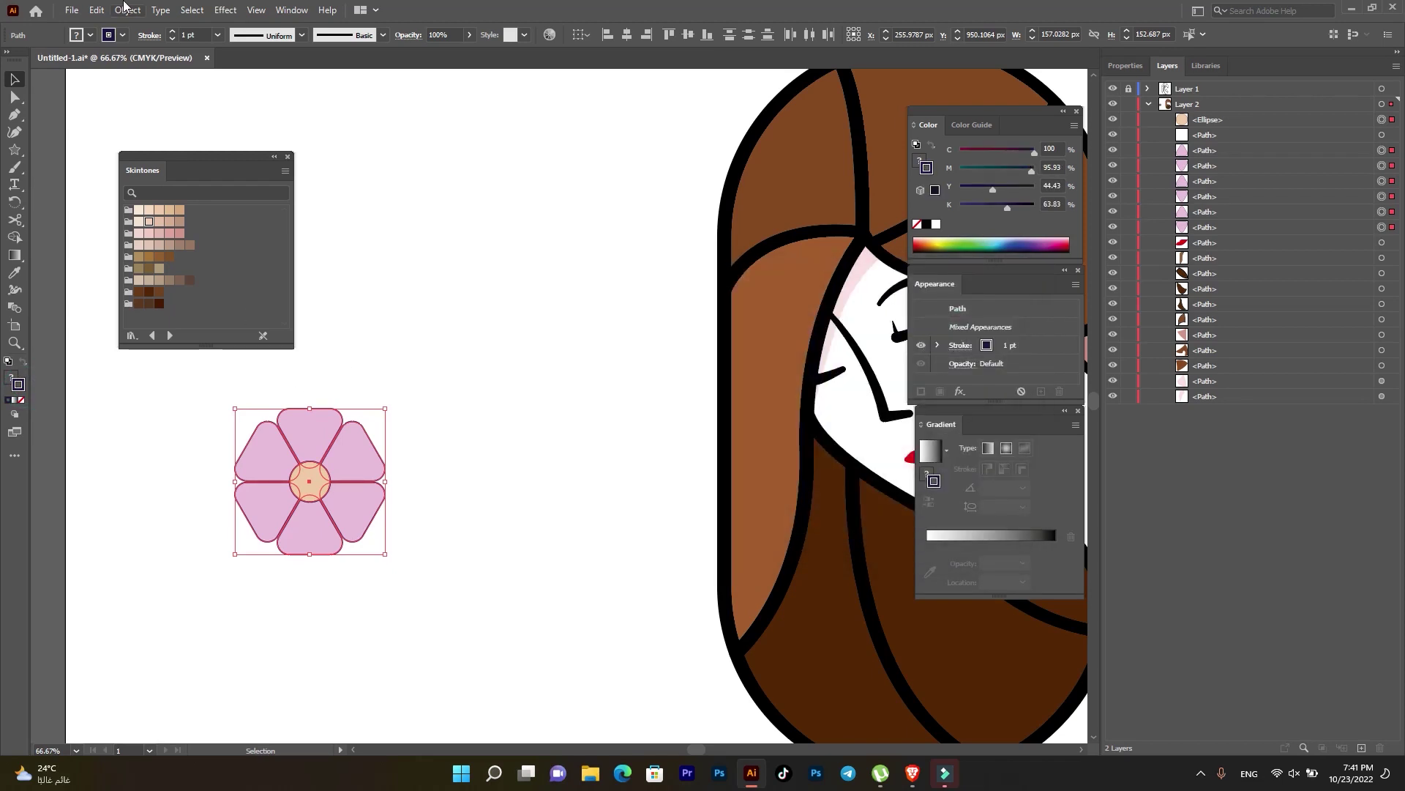
- Increase the flower's stroke weight to 11 pt
left_click(174, 32)
left_click(173, 31)
left_click(173, 32)
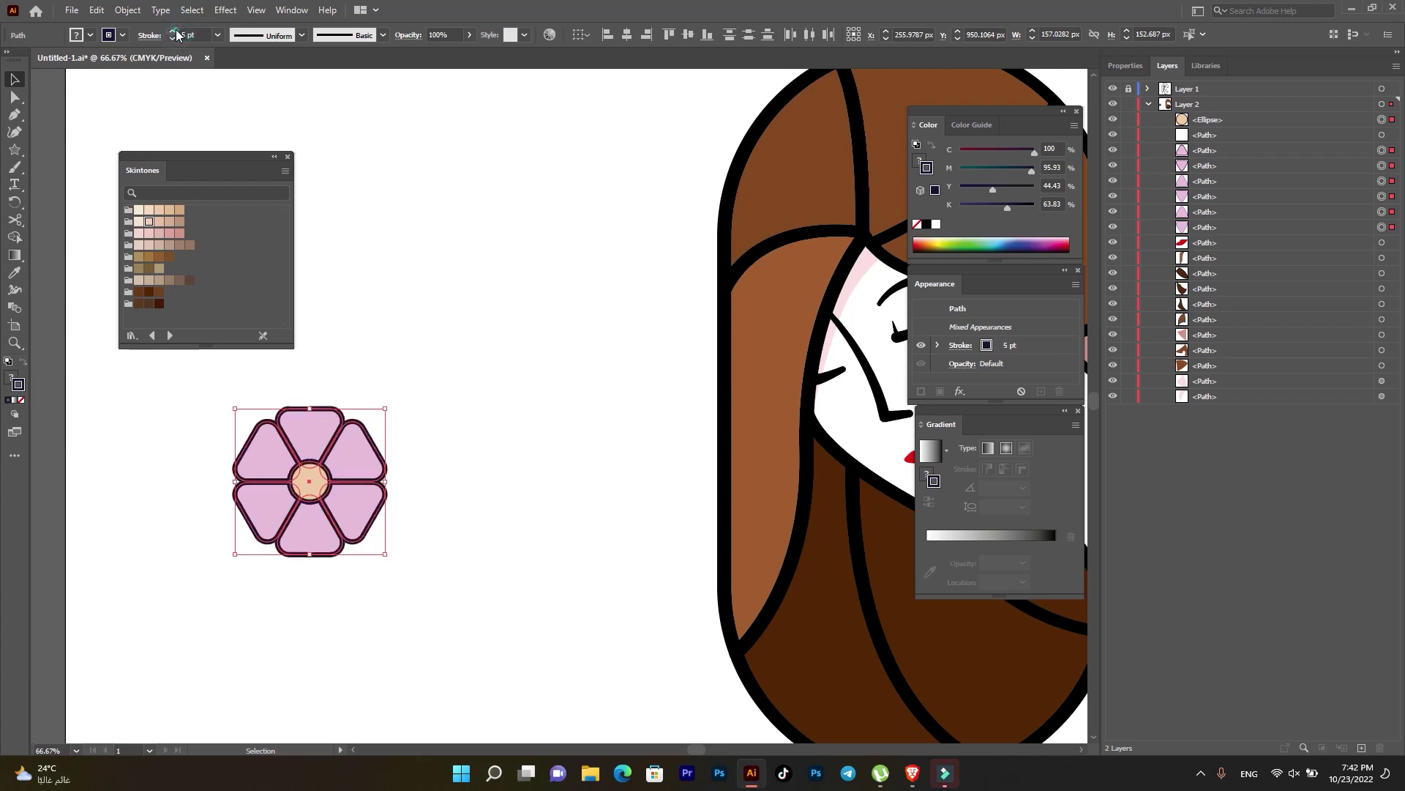
left_click(173, 31)
left_click(173, 31)
left_click(174, 32)
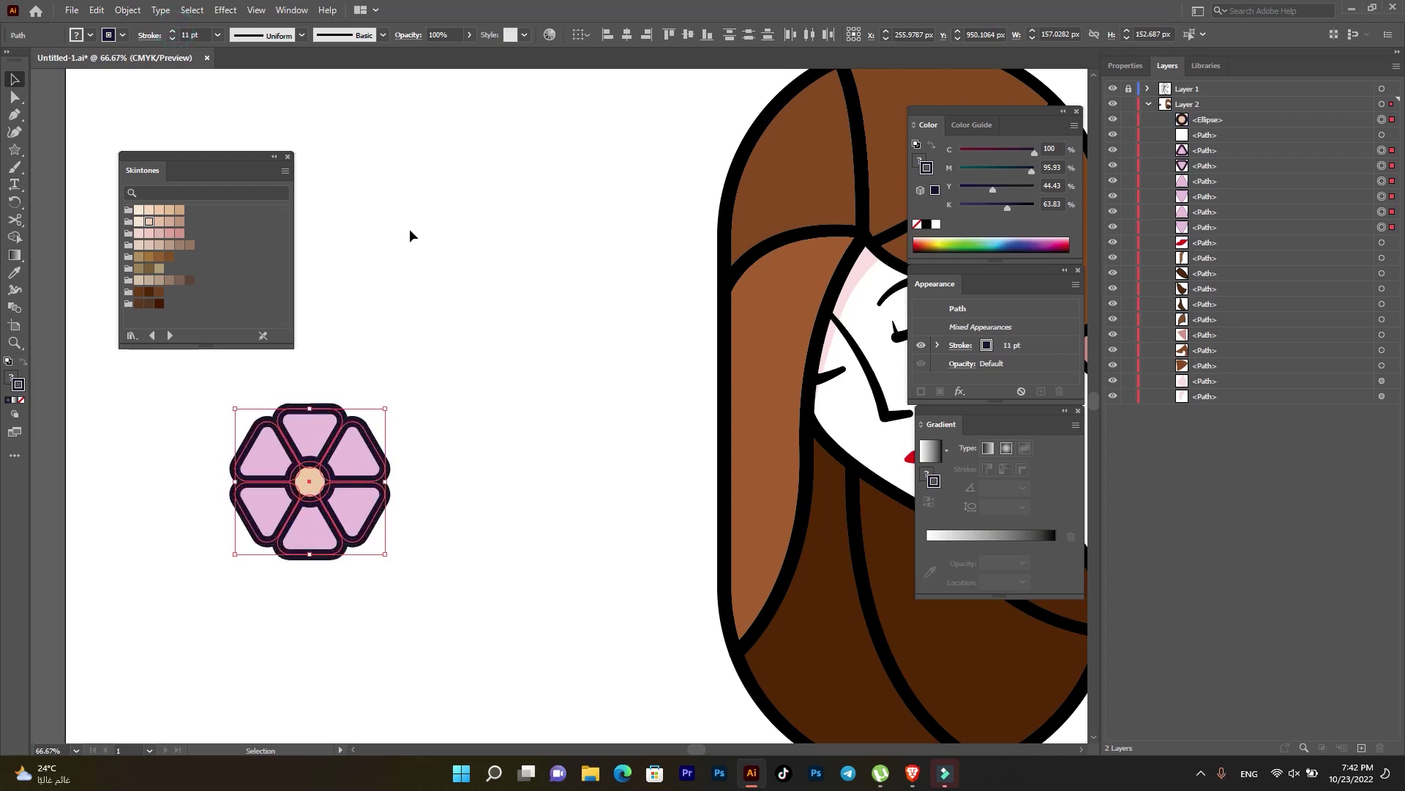
left_click(434, 247)
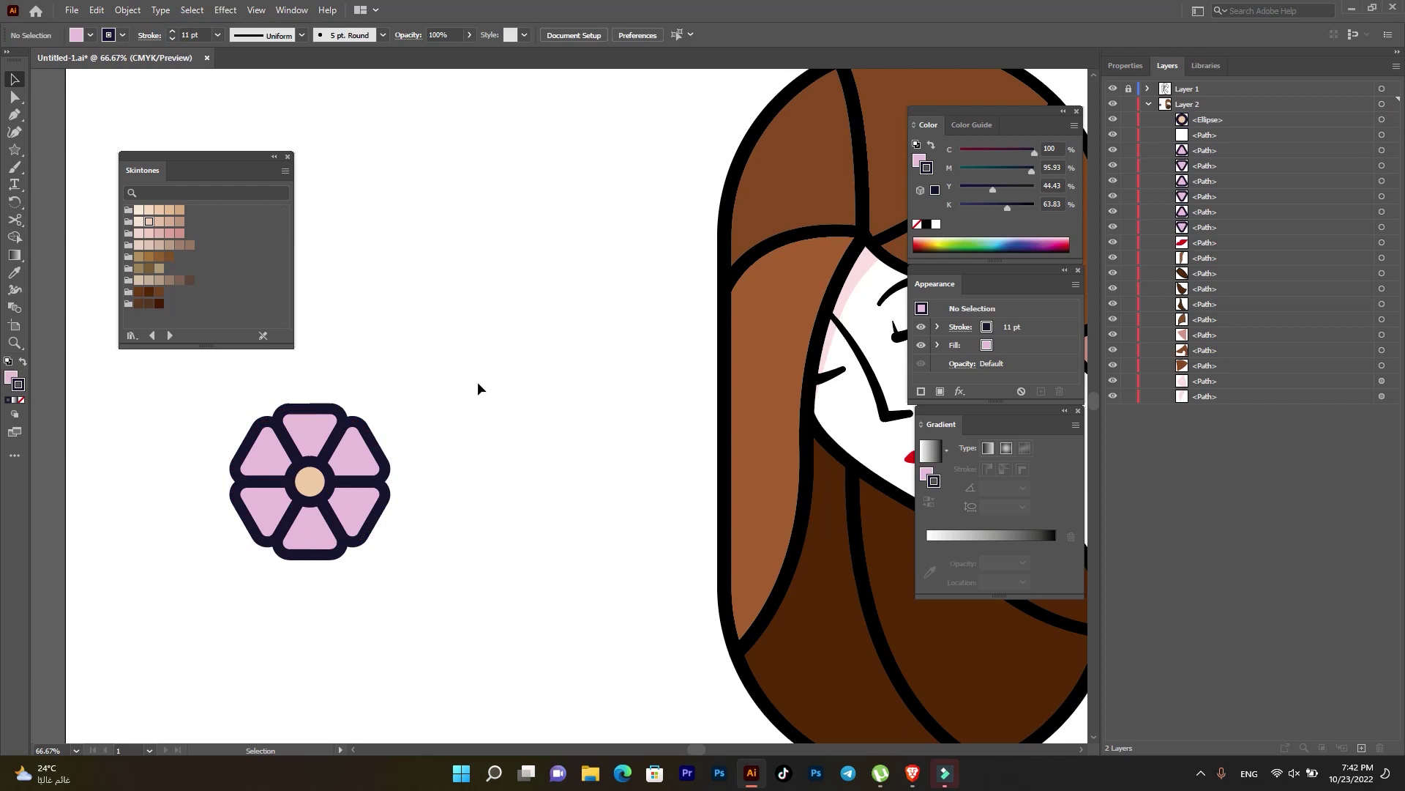
- Enlarge the flower's beige centre circle around its middle
left_click(14, 150)
left_click(50, 167)
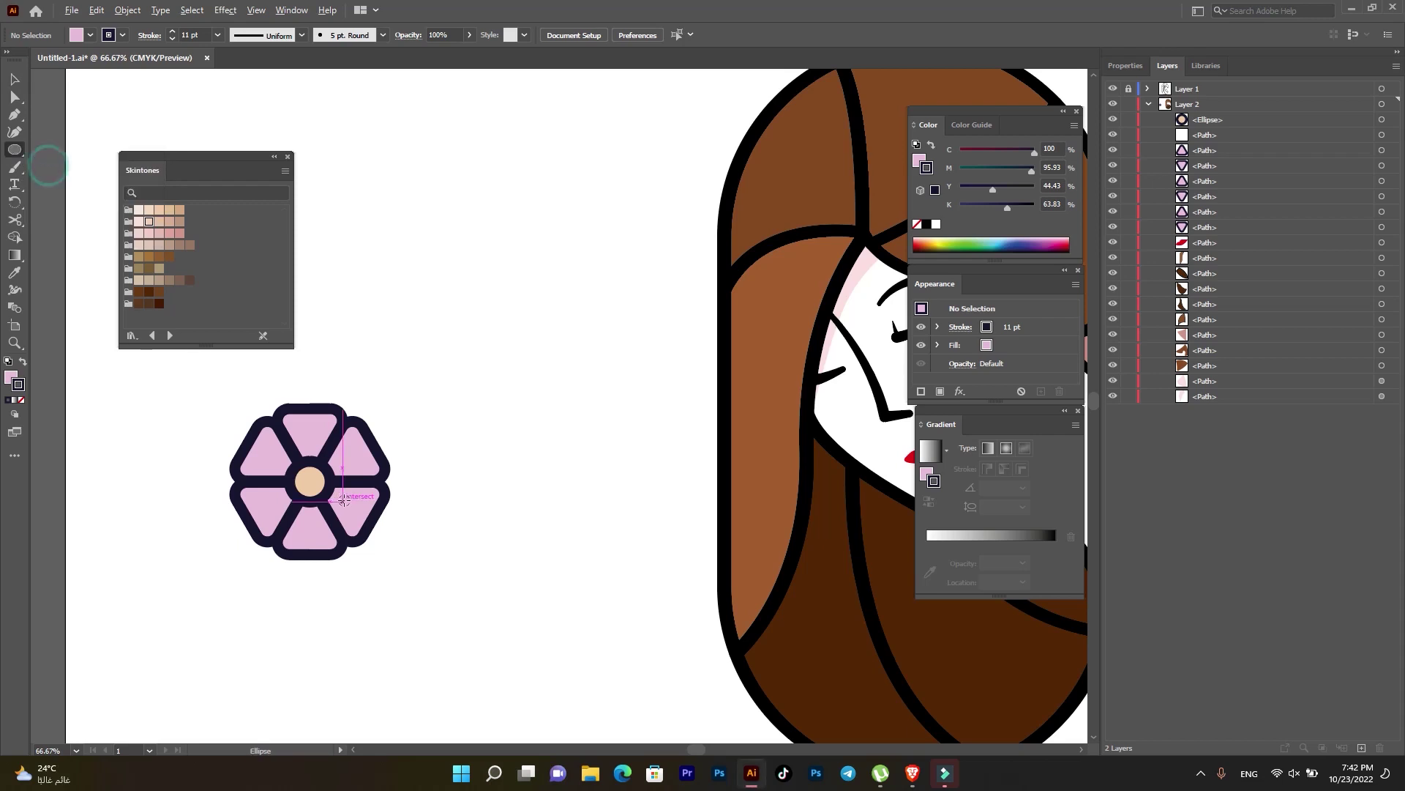
scroll(313, 483, "up", 3)
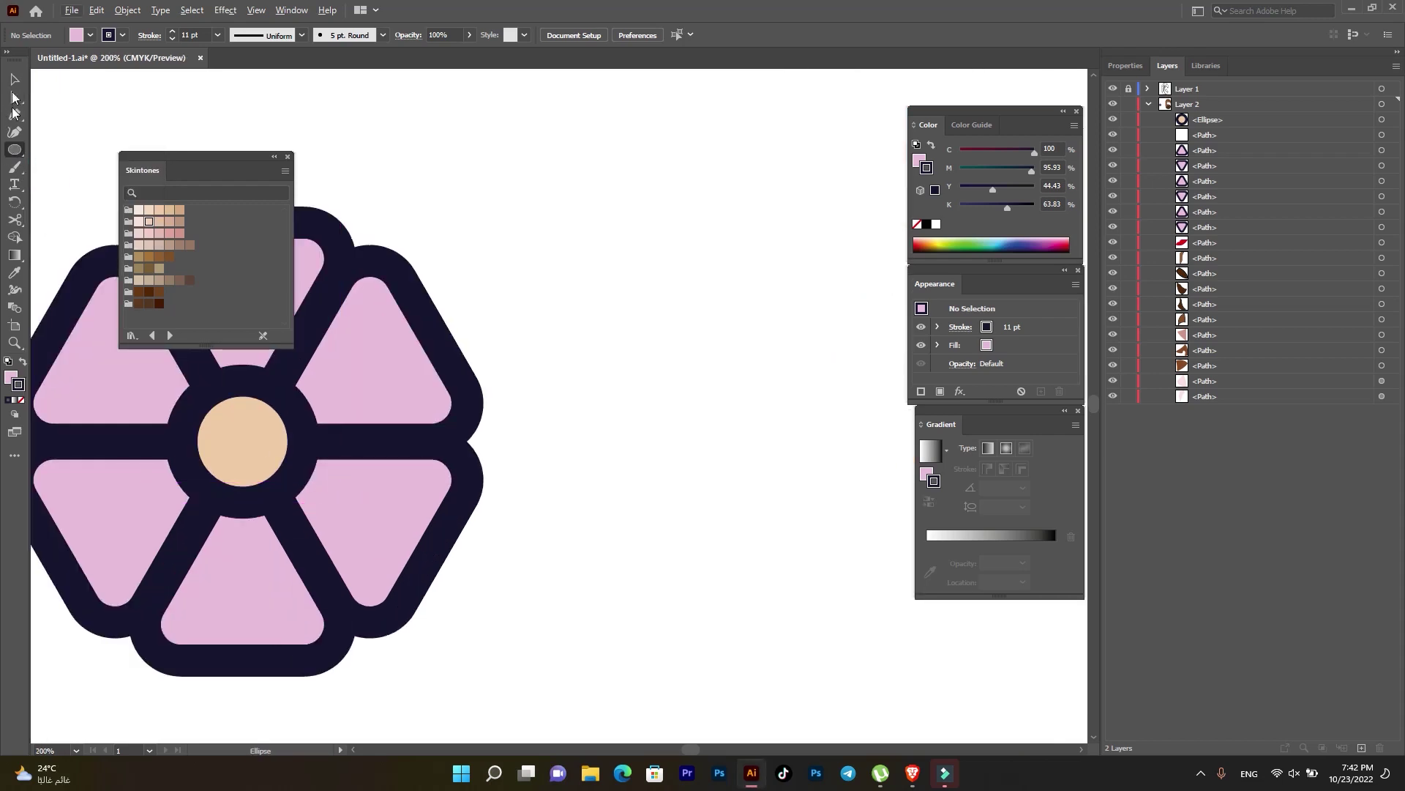
left_click(658, 332)
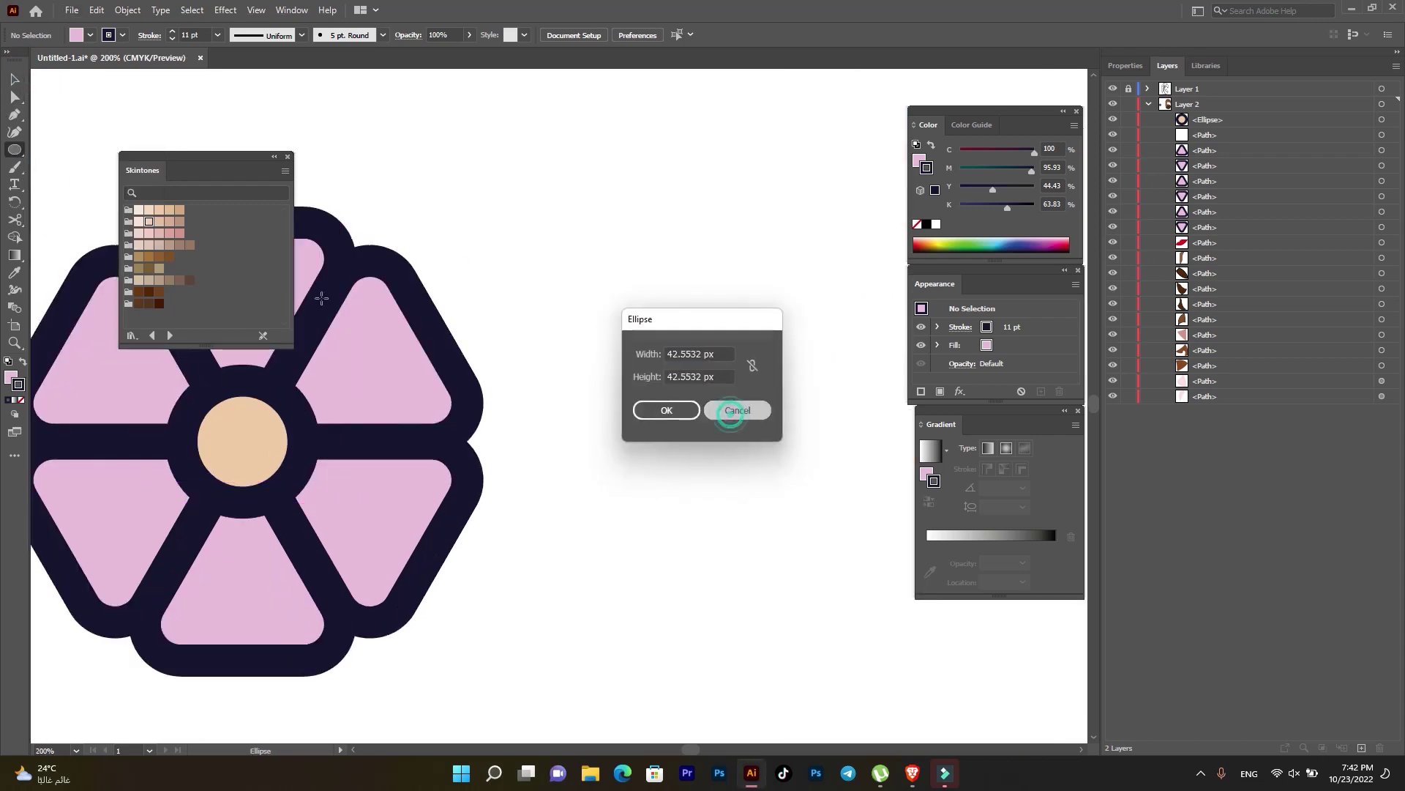
left_click(736, 409)
left_click(15, 79)
left_click(293, 464)
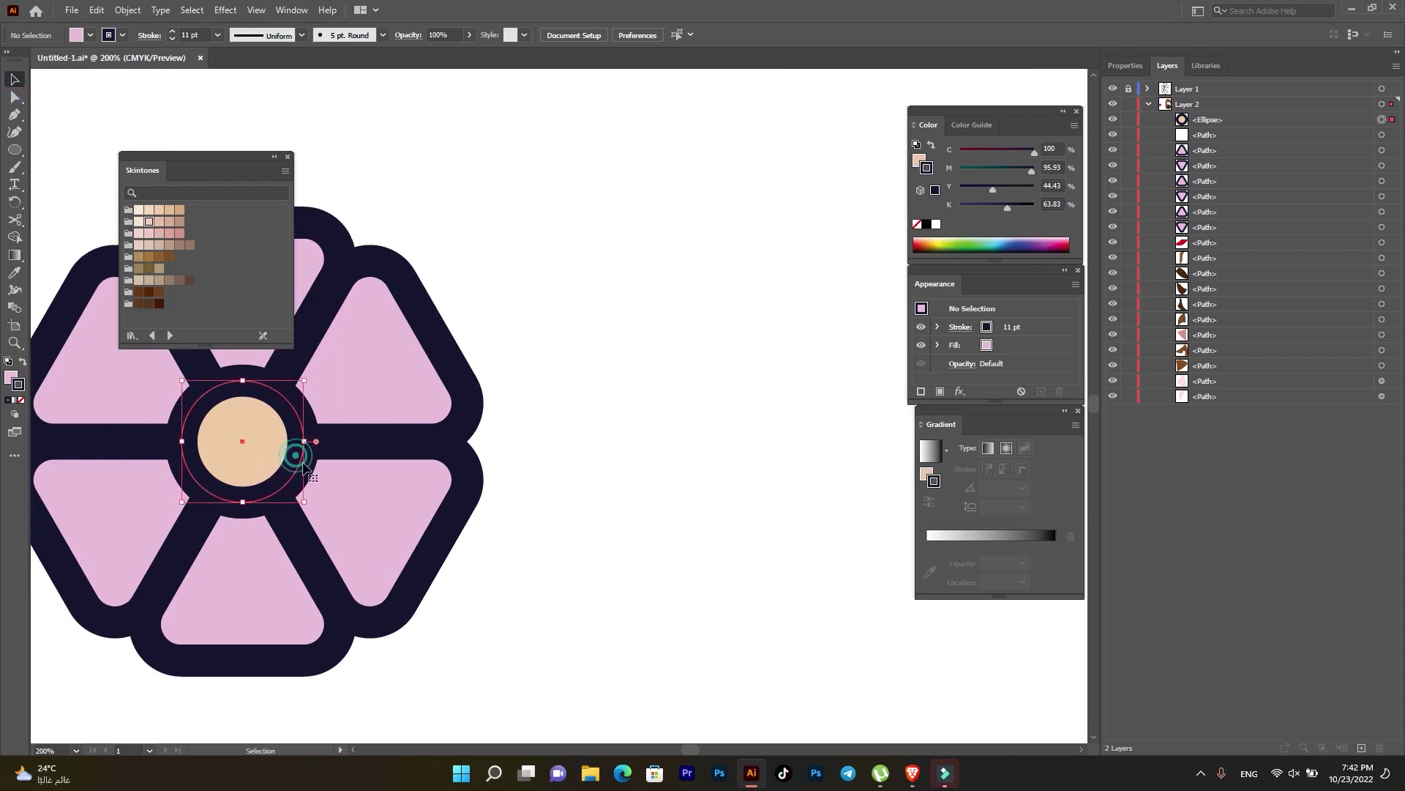
left_click_drag(306, 503, 344, 541)
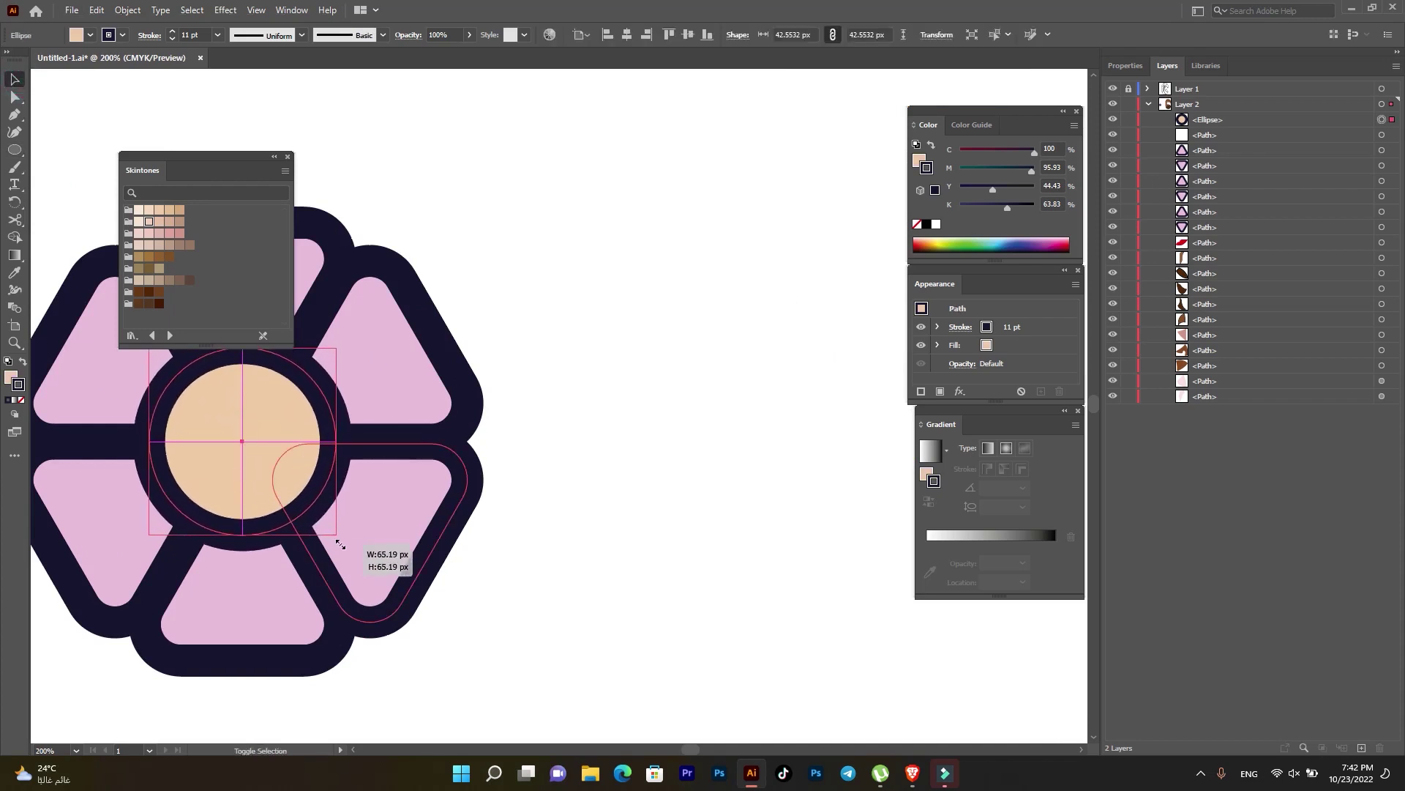
left_click(587, 385)
left_click_drag(493, 198, 729, 171)
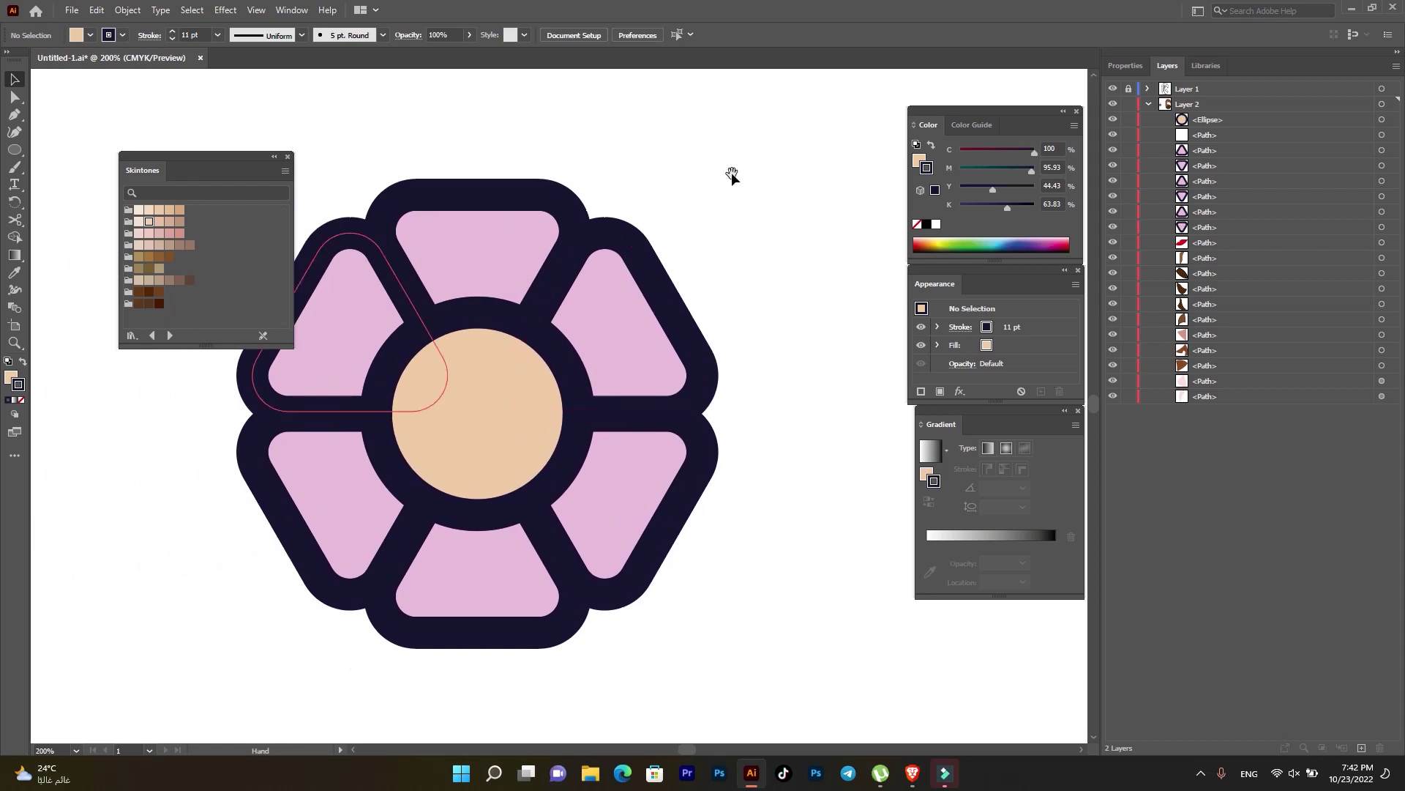
- Draw a small navy dot with no outline on the flower centre
right_click(12, 151)
left_click(47, 179)
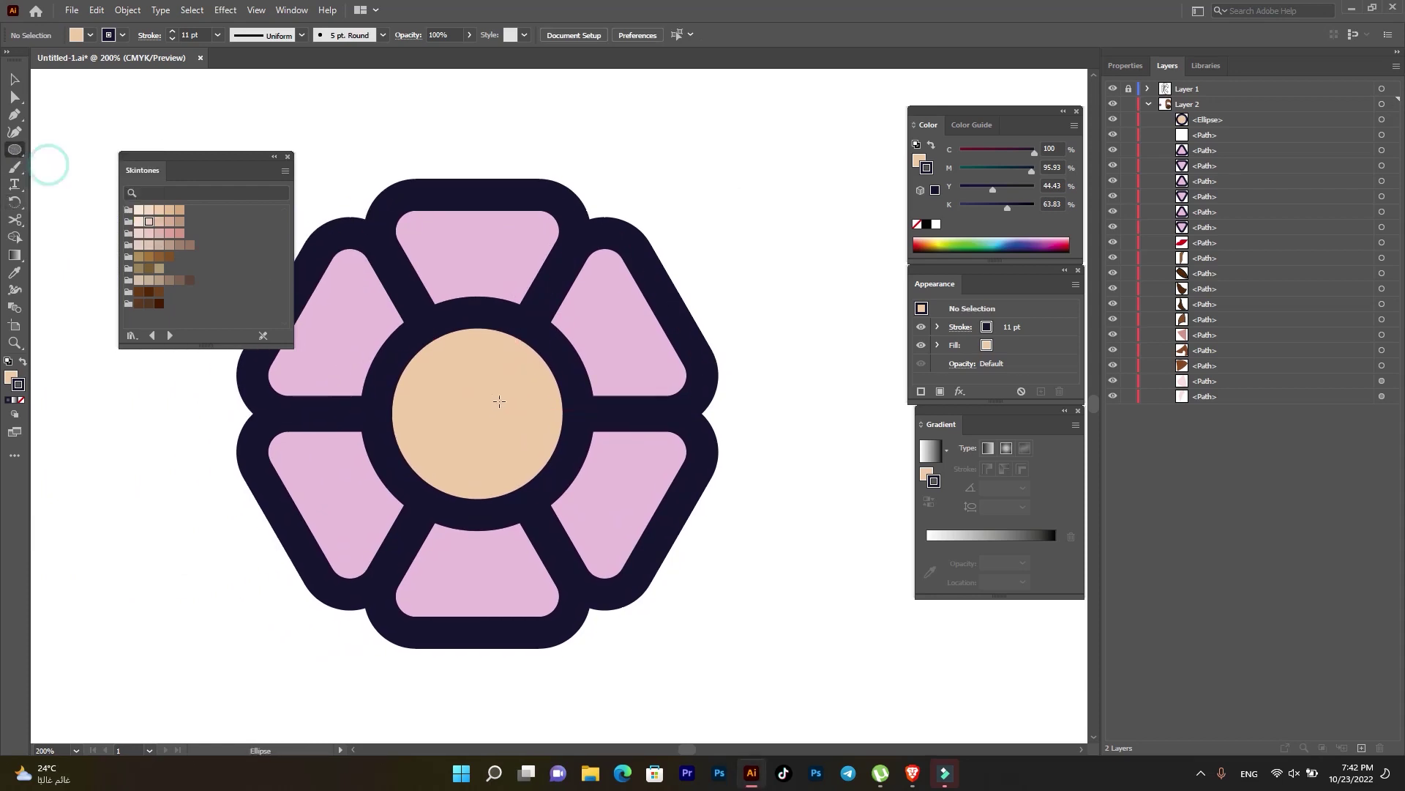
left_click_drag(469, 344, 473, 348)
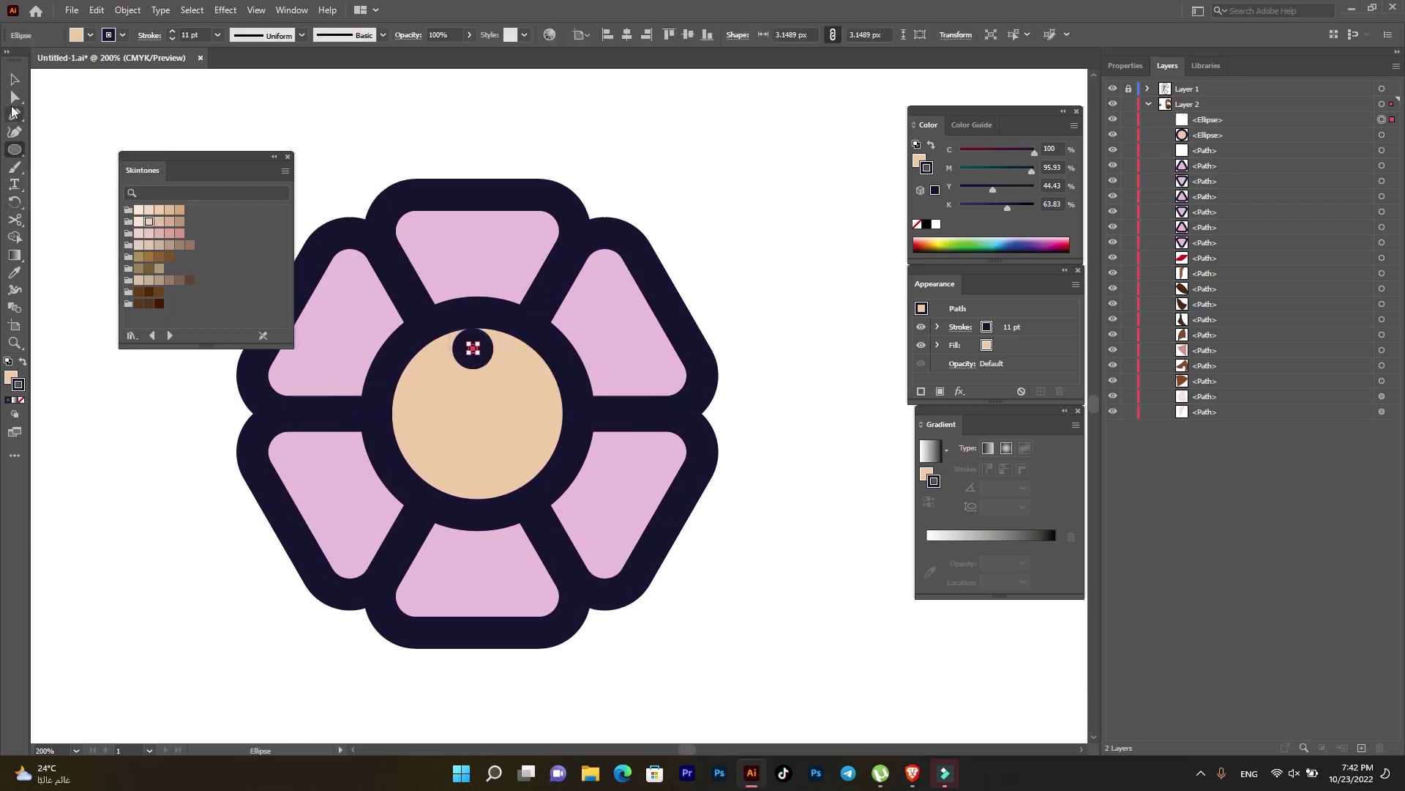
left_click(16, 81)
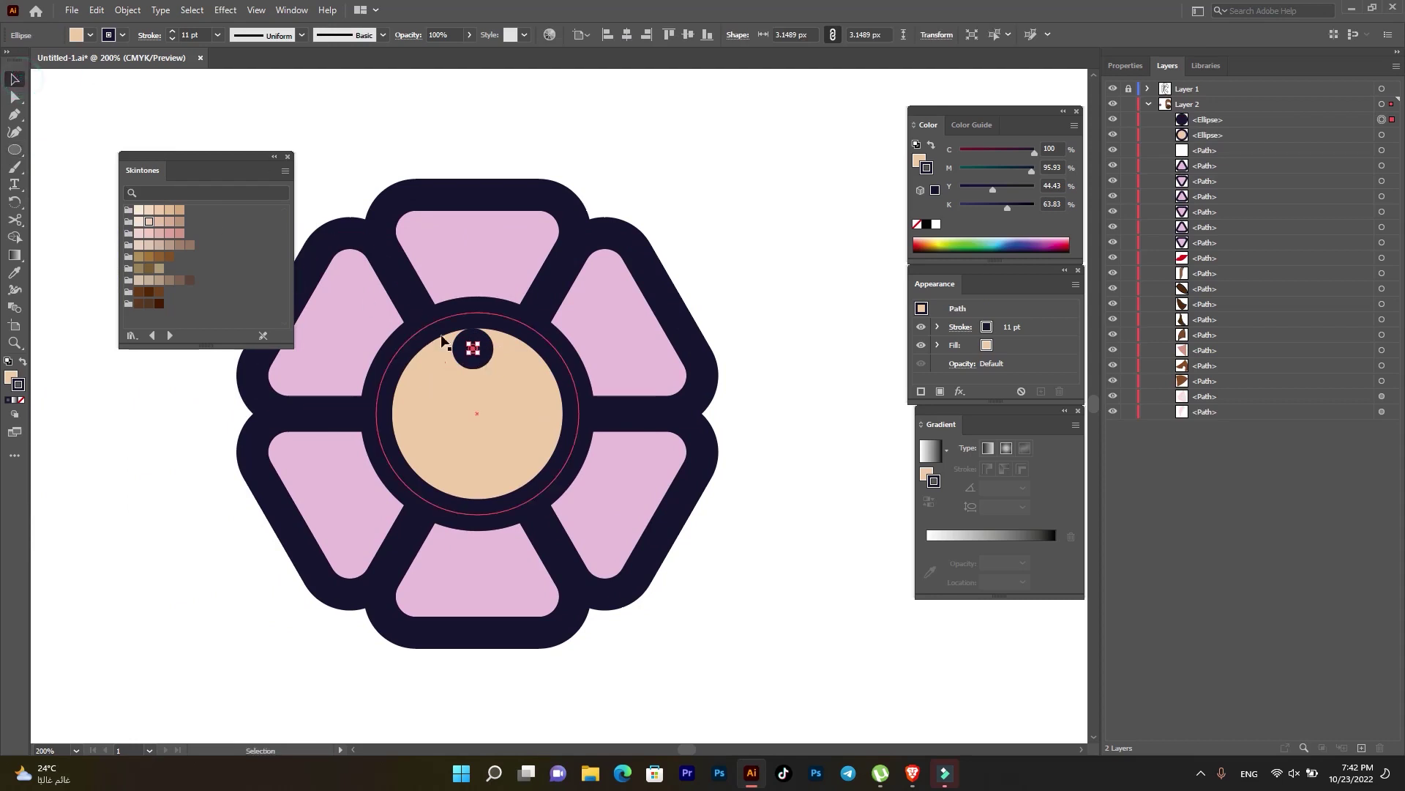
left_click_drag(474, 349, 479, 361)
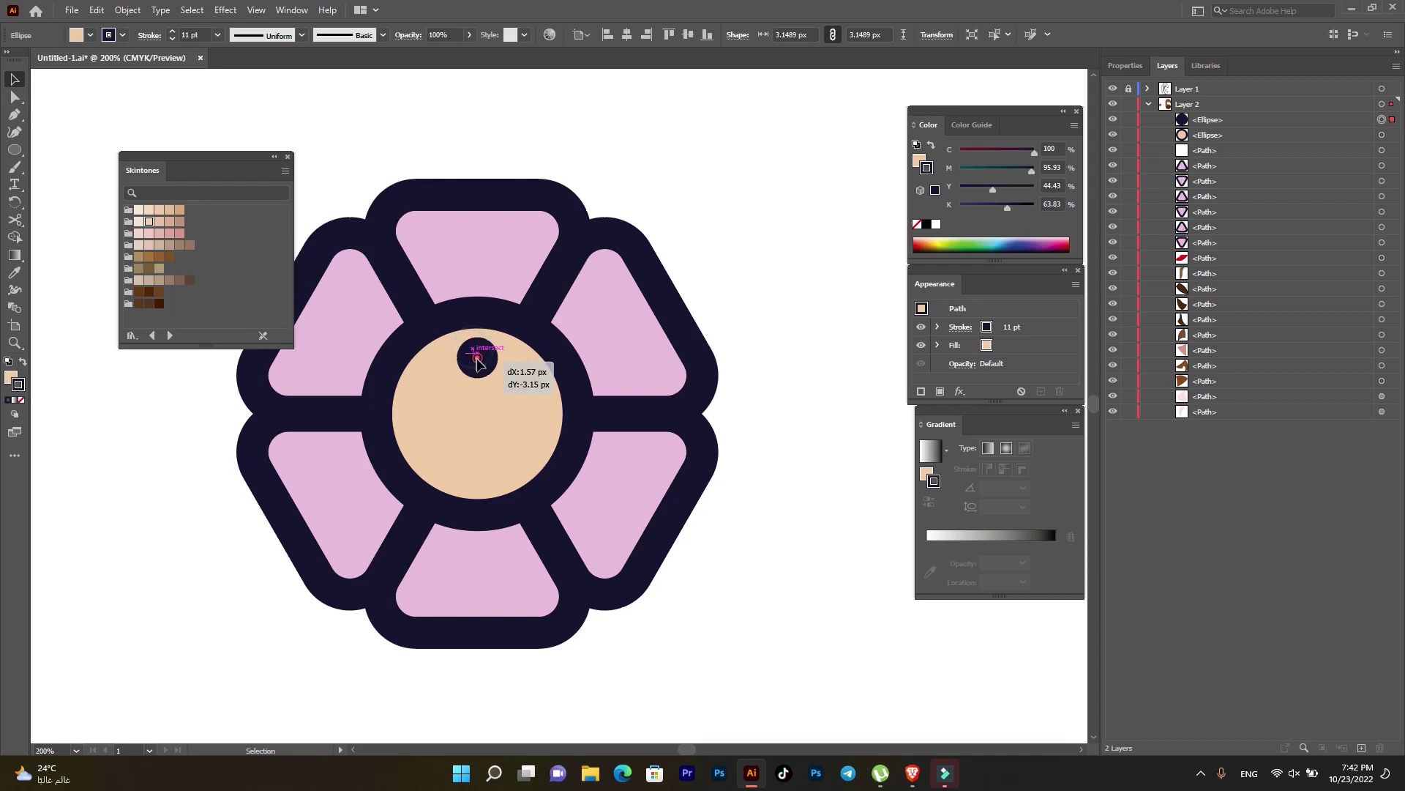
left_click(23, 361)
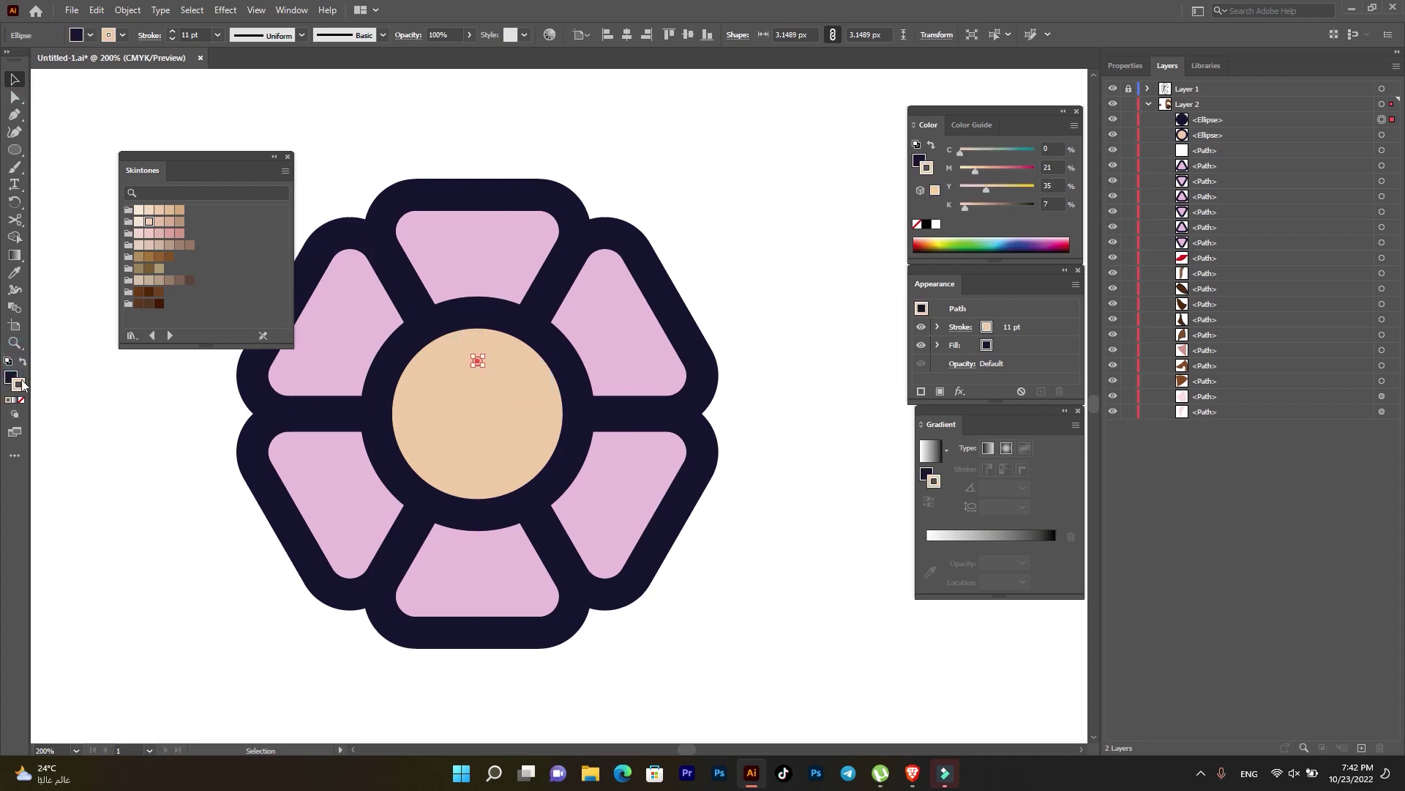
left_click(22, 401)
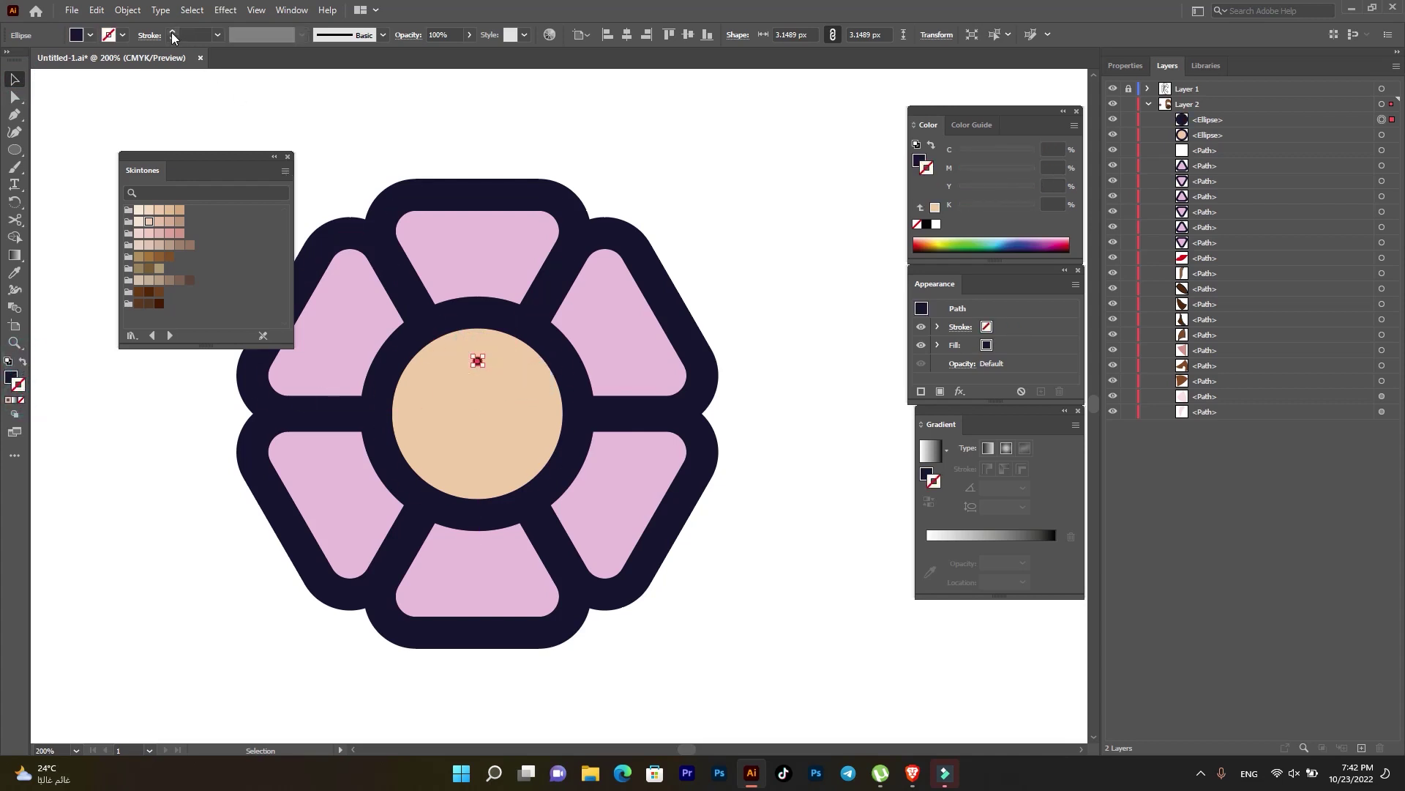
key("ctrl+plus")
mouse_move(481, 364)
left_mouse_down()
mouse_move(472, 352)
mouse_move(469, 500)
left_mouse_up()
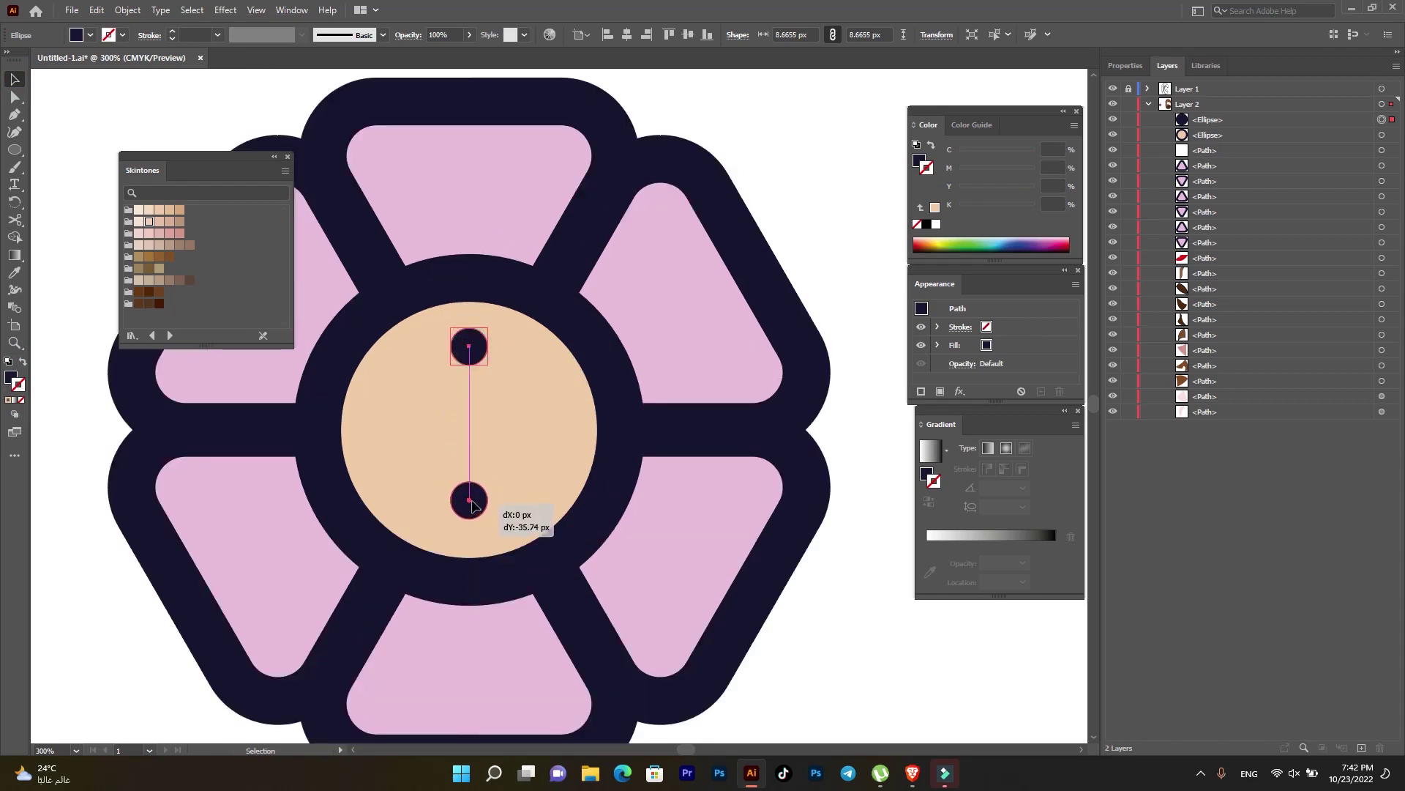
- Paste copies of the top and bottom dots in place, rotated 90° to sit left and right
left_click(474, 355, "shift")
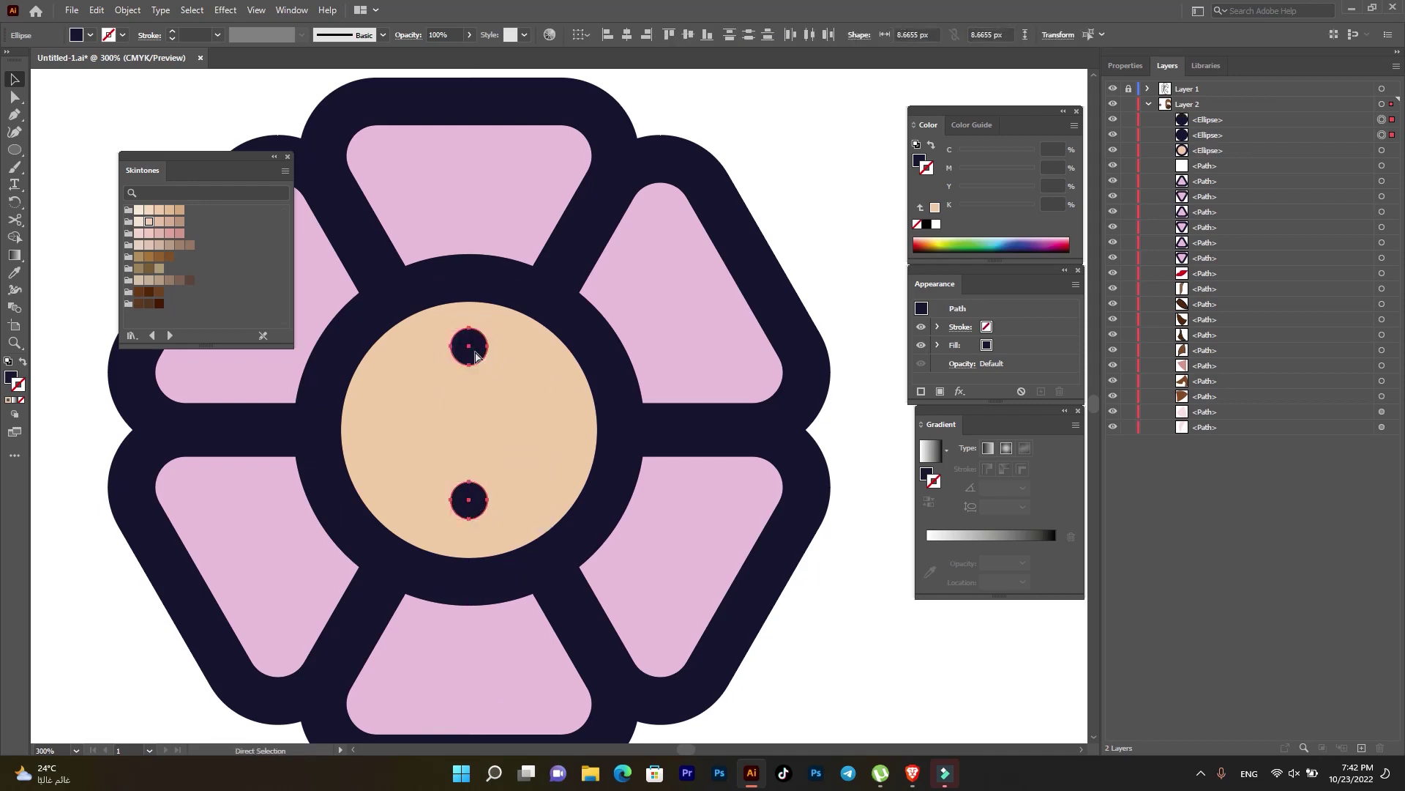
key("ctrl+c")
key("ctrl+f")
left_click_drag(498, 333, 579, 474)
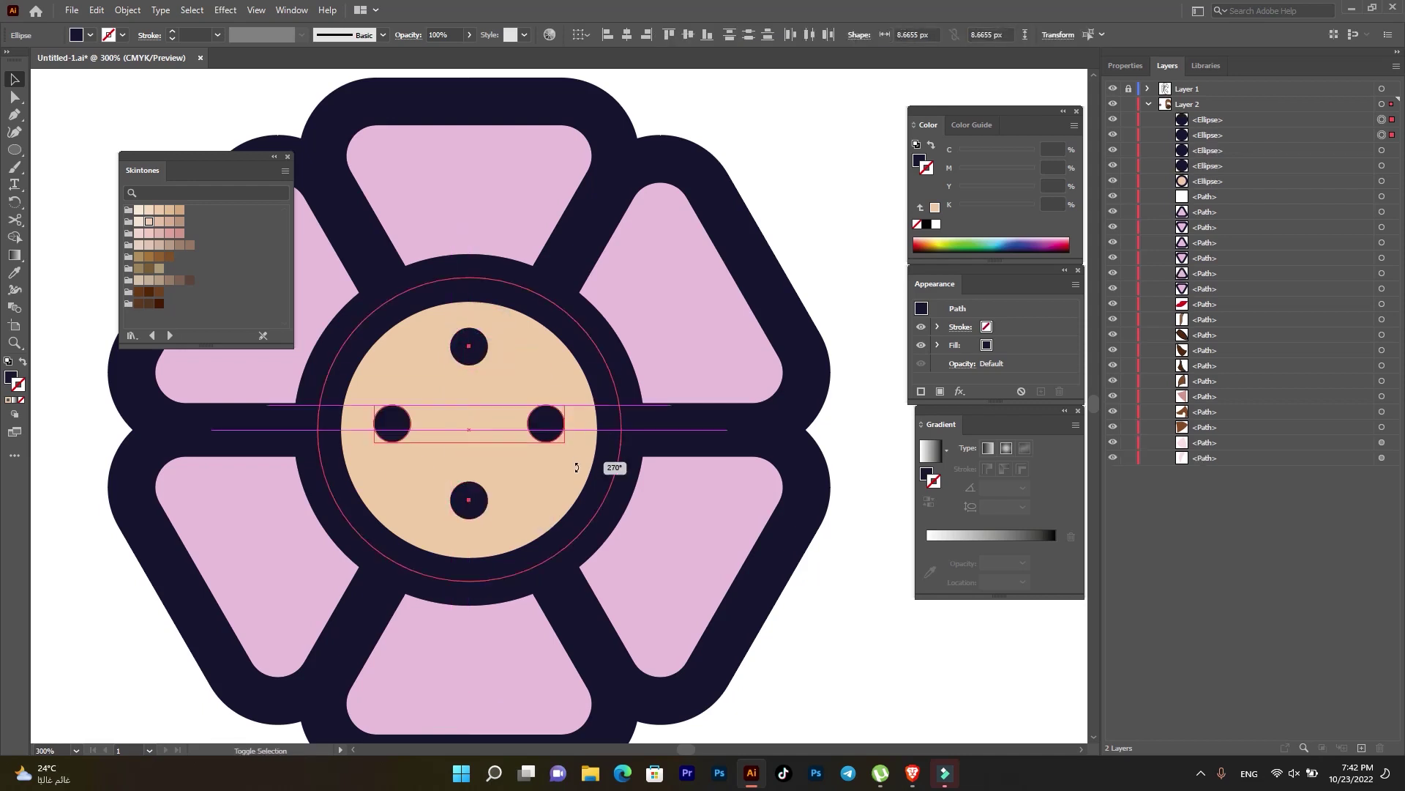
left_click(568, 402)
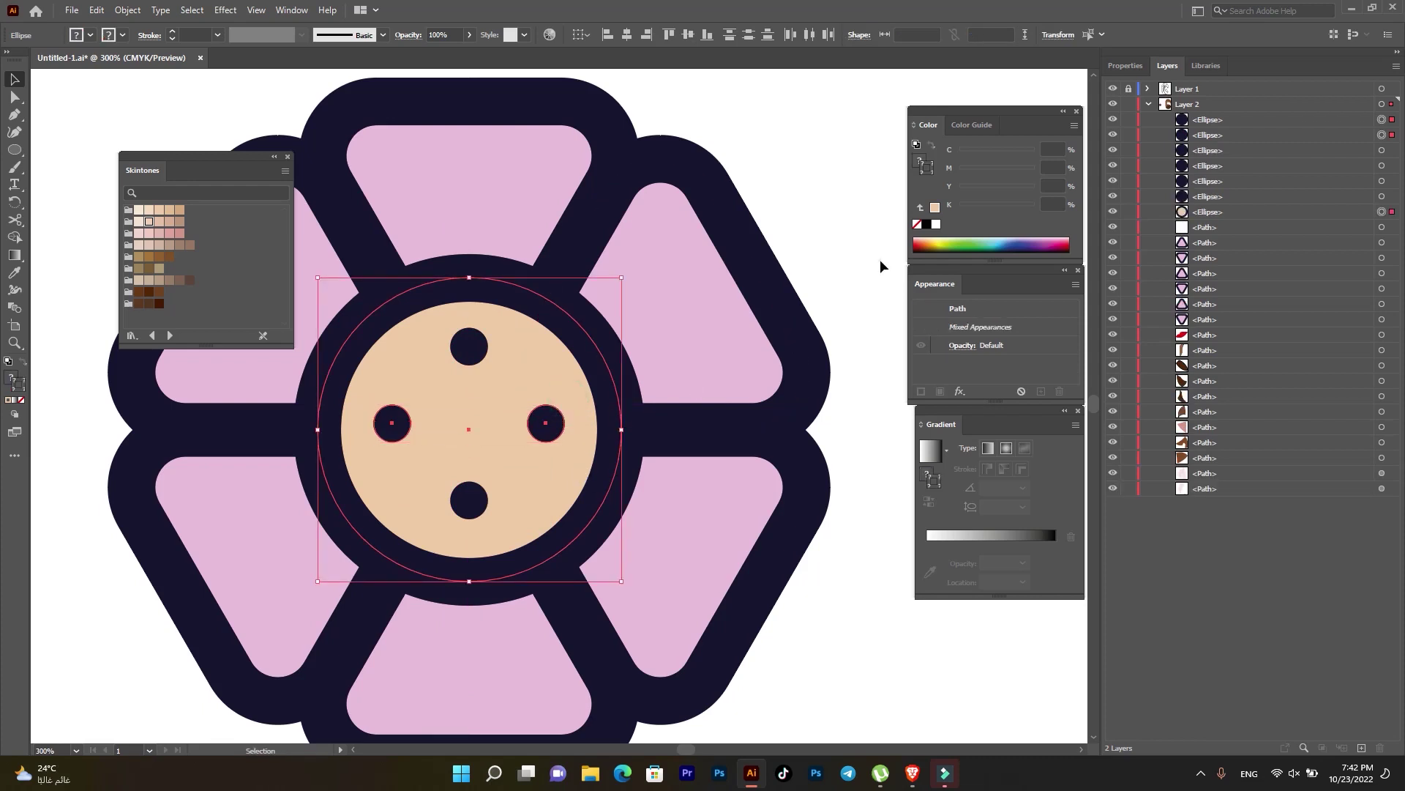
key("ctrl+shift+a")
- Rotate-copy the dot pair 45° and repeat to make eight, then copy one dot into the middle
left_click(546, 423)
left_click(392, 423, "shift")
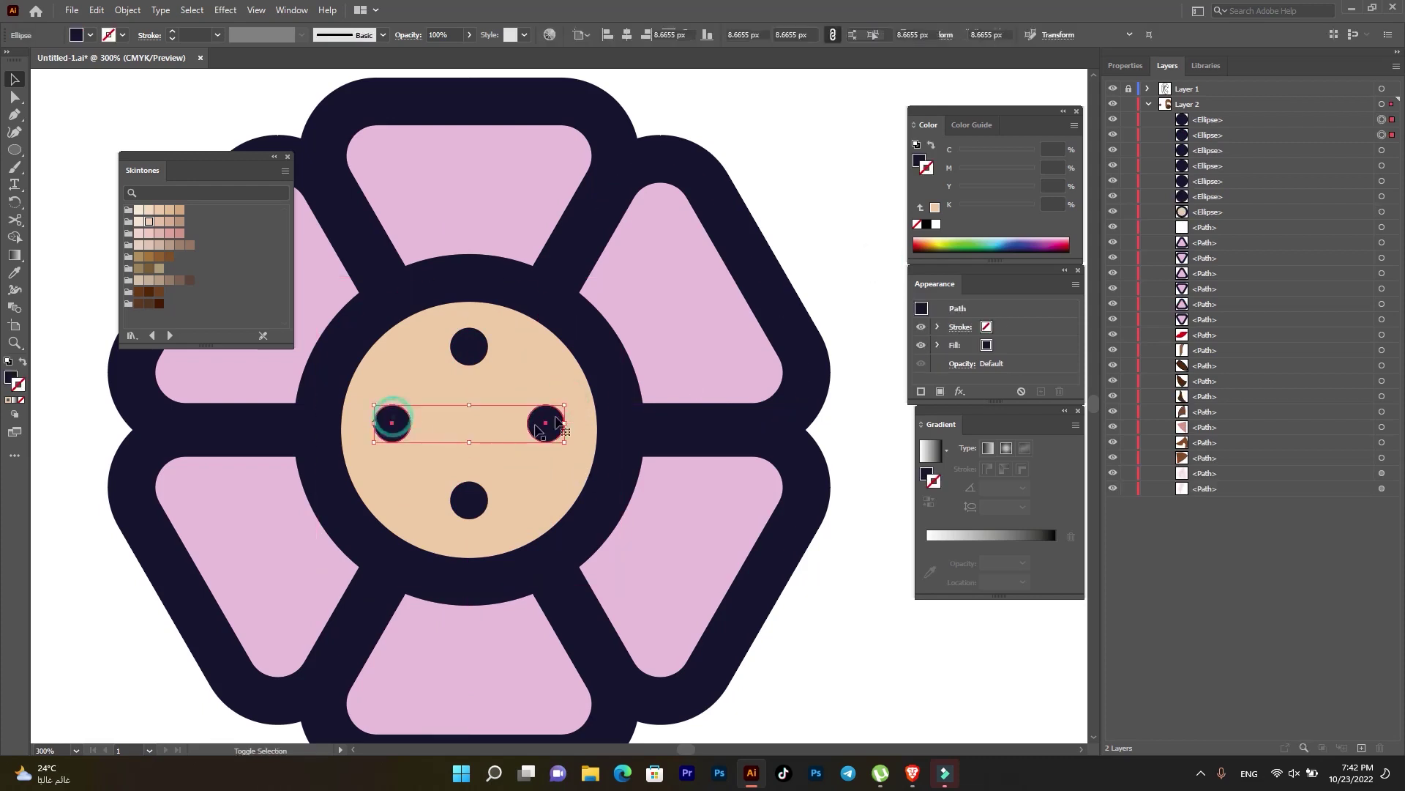
left_click_drag(571, 404, 532, 386)
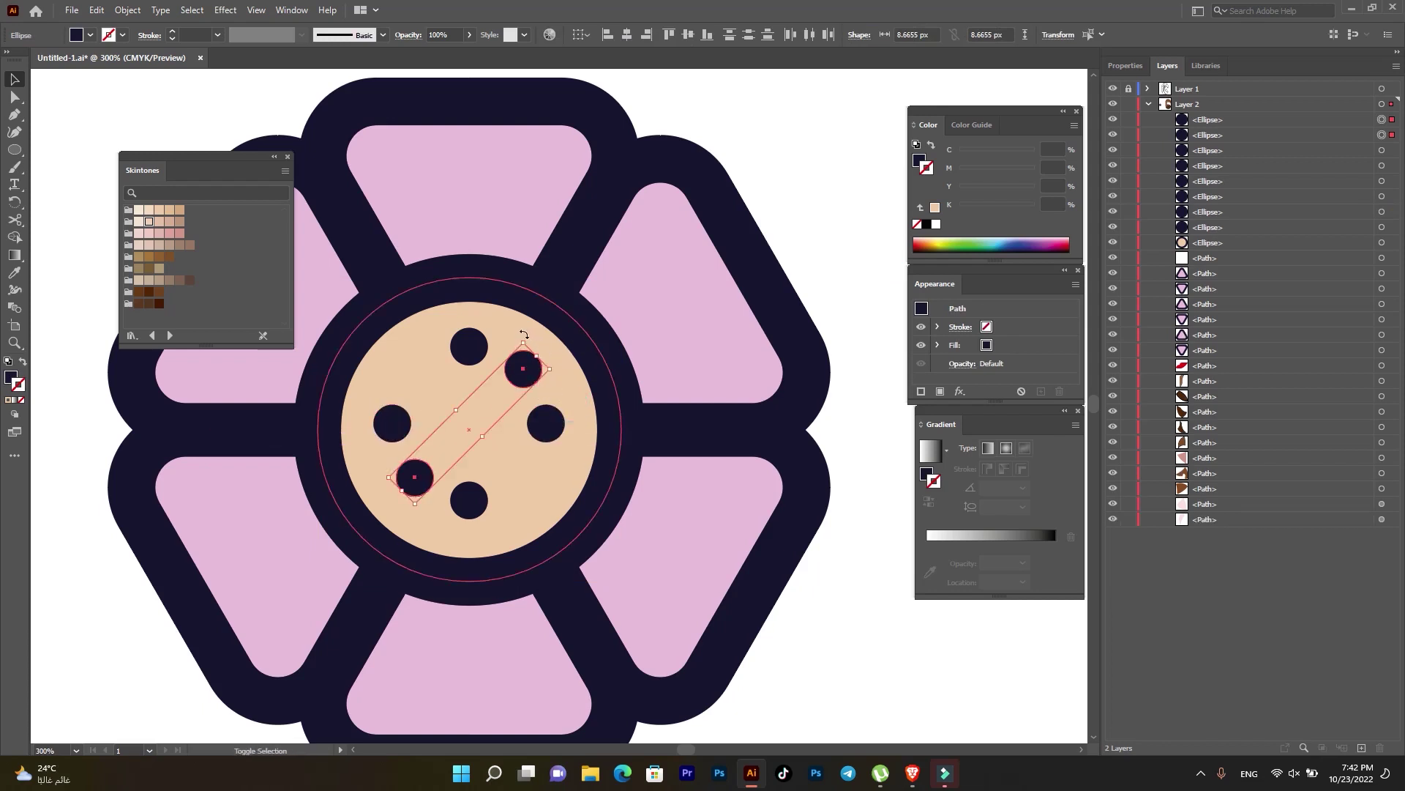
key("ctrl+d")
left_click(835, 252)
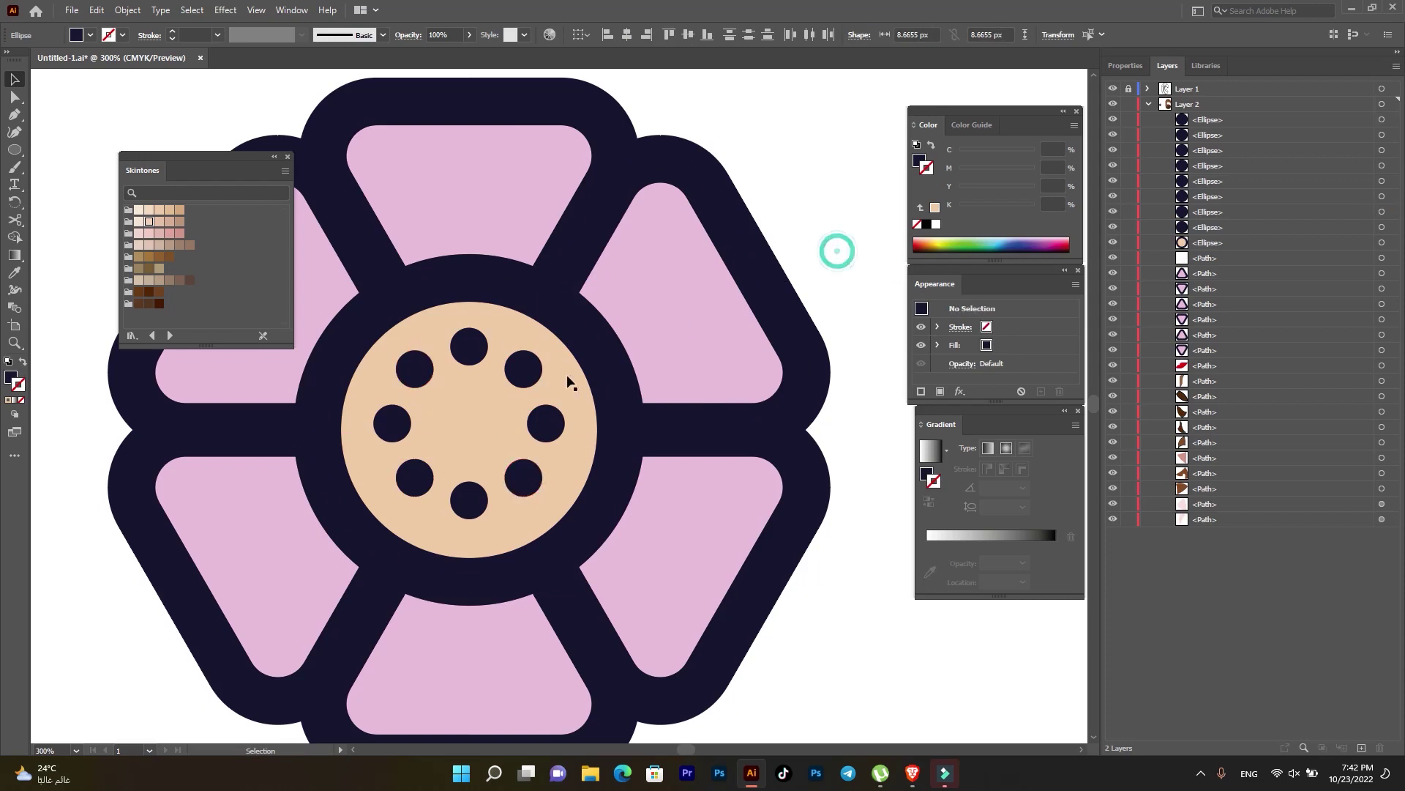
left_click_drag(545, 425, 469, 428)
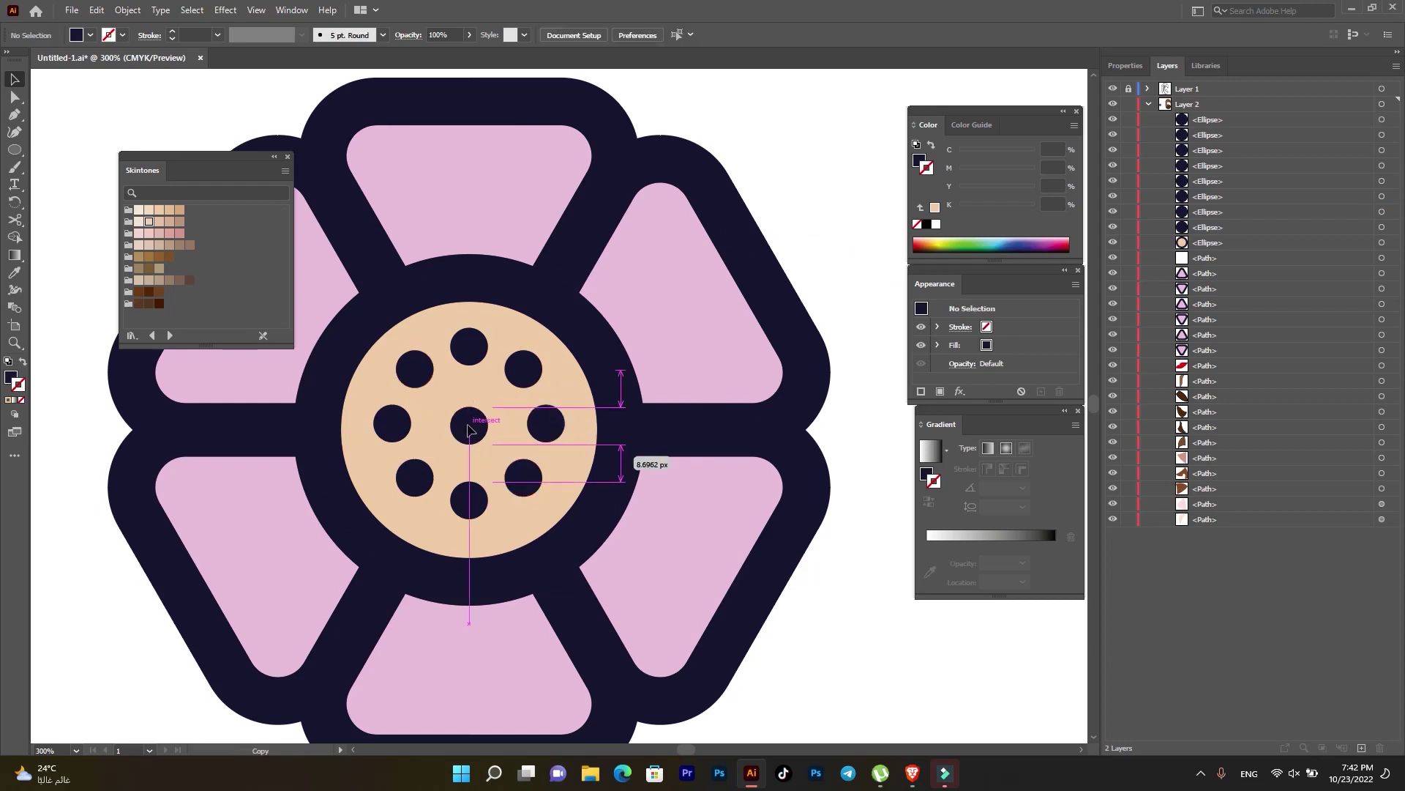
left_click(857, 199)
scroll(560, 370, "down", 2)
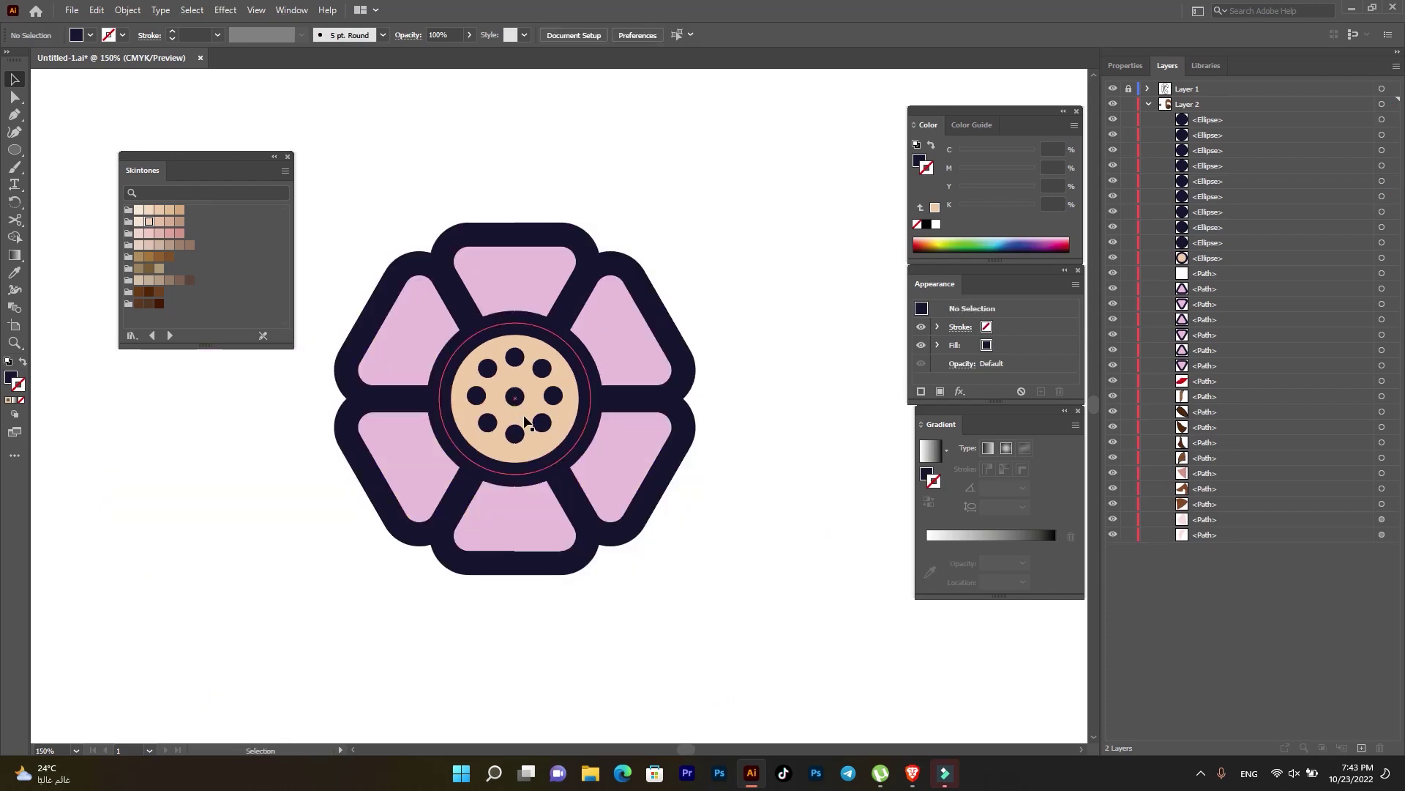
- Draw a short vertical Pen path up from the dark ring's top
scroll(525, 421, "down", 1)
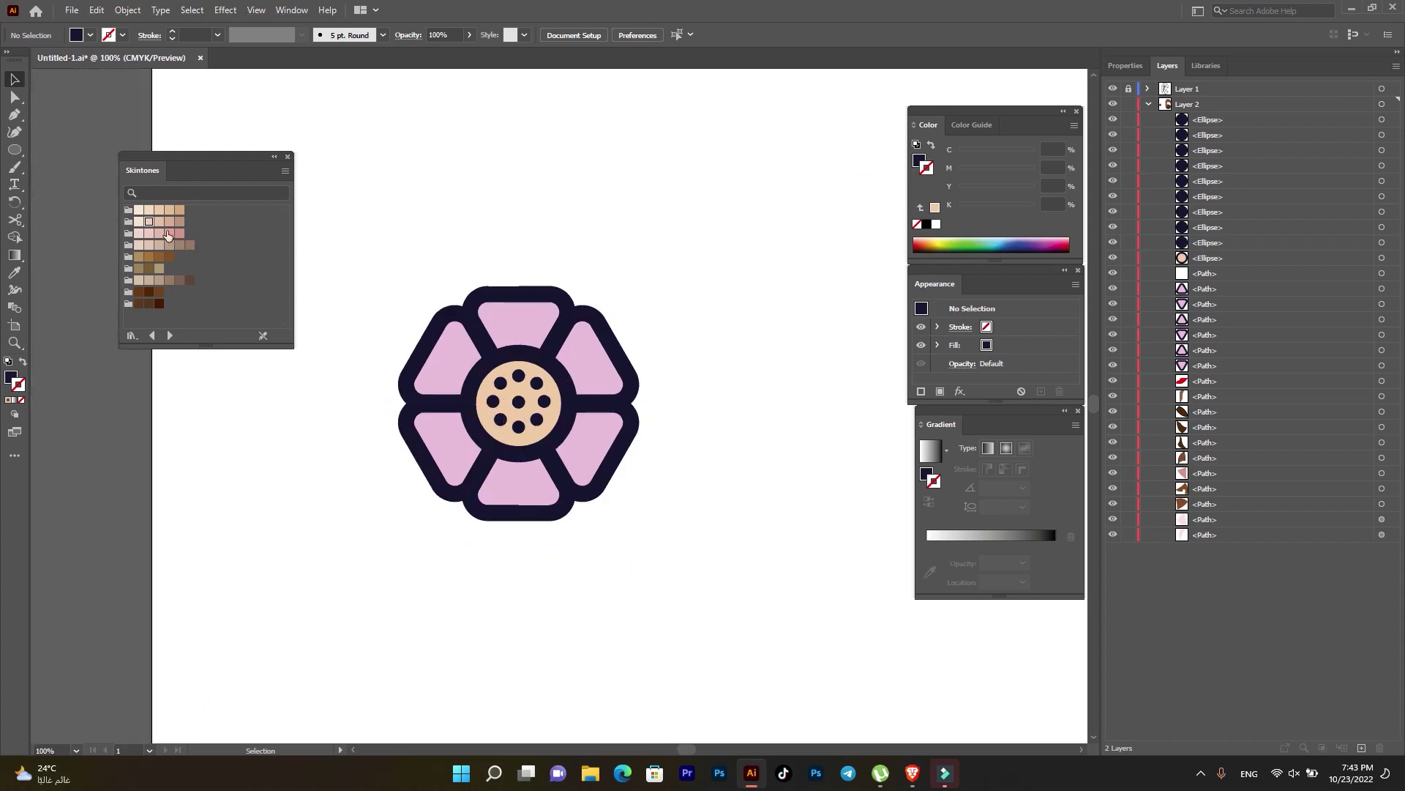
left_click(22, 141)
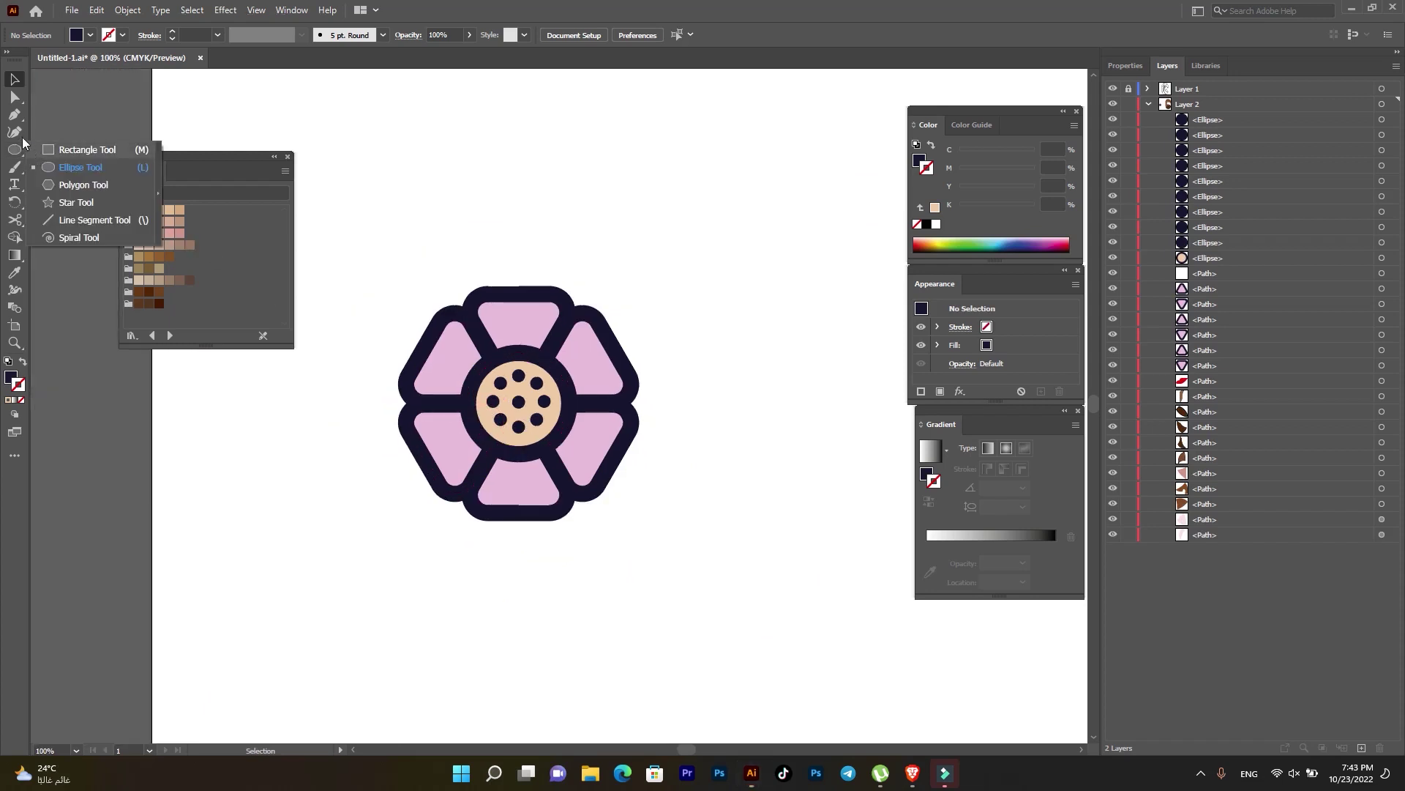
left_click(14, 115)
scroll(599, 293, "up", 2)
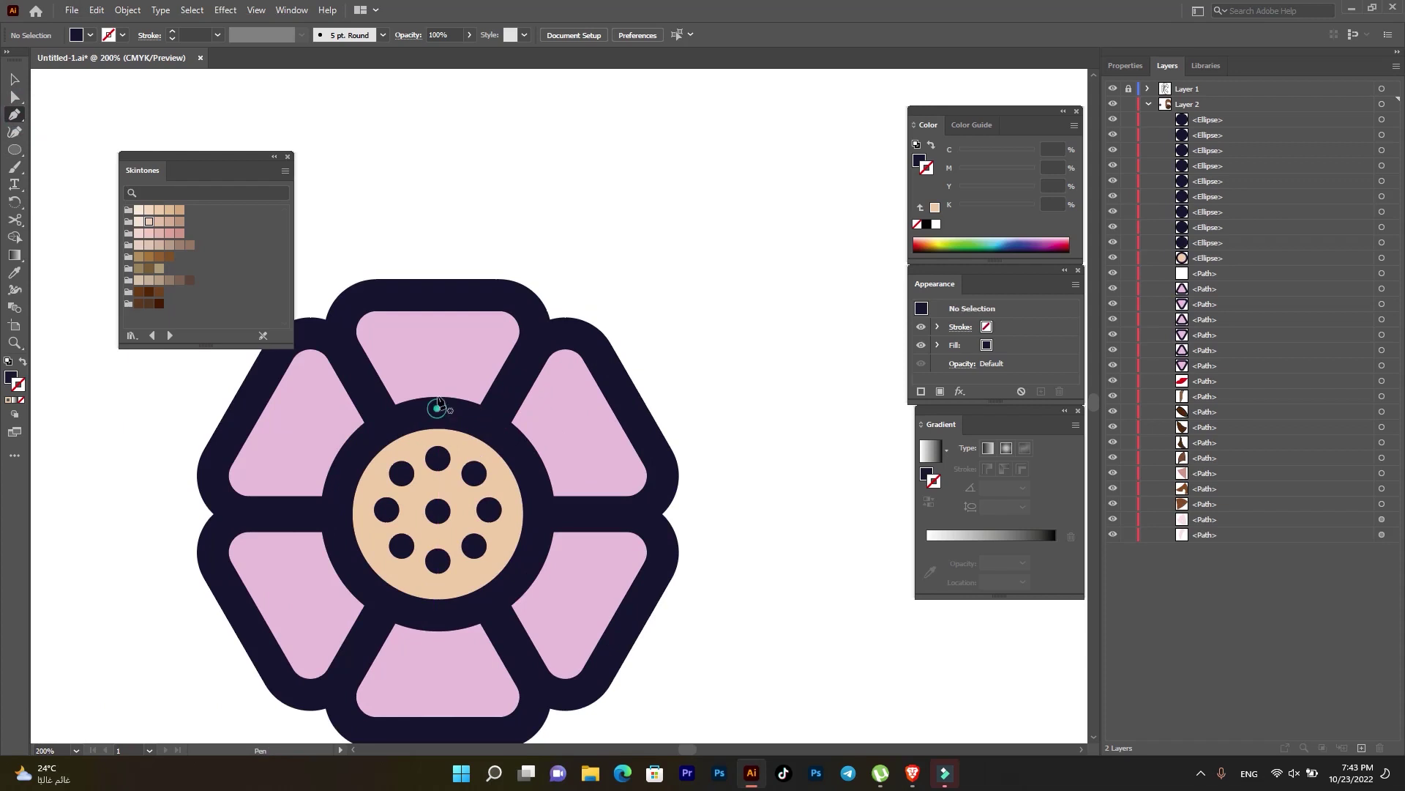
left_click_drag(437, 408, 439, 362)
left_click(438, 357)
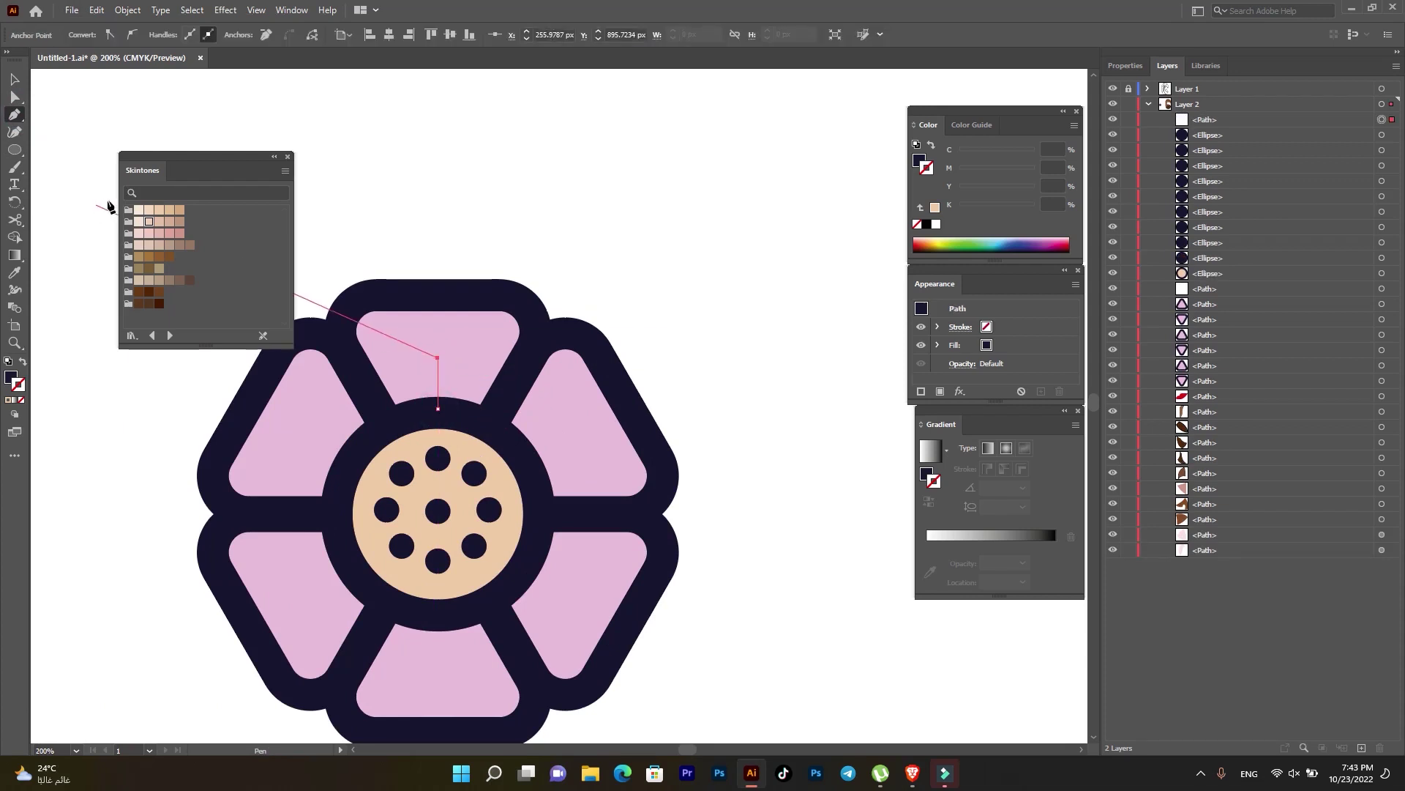
left_click(15, 79)
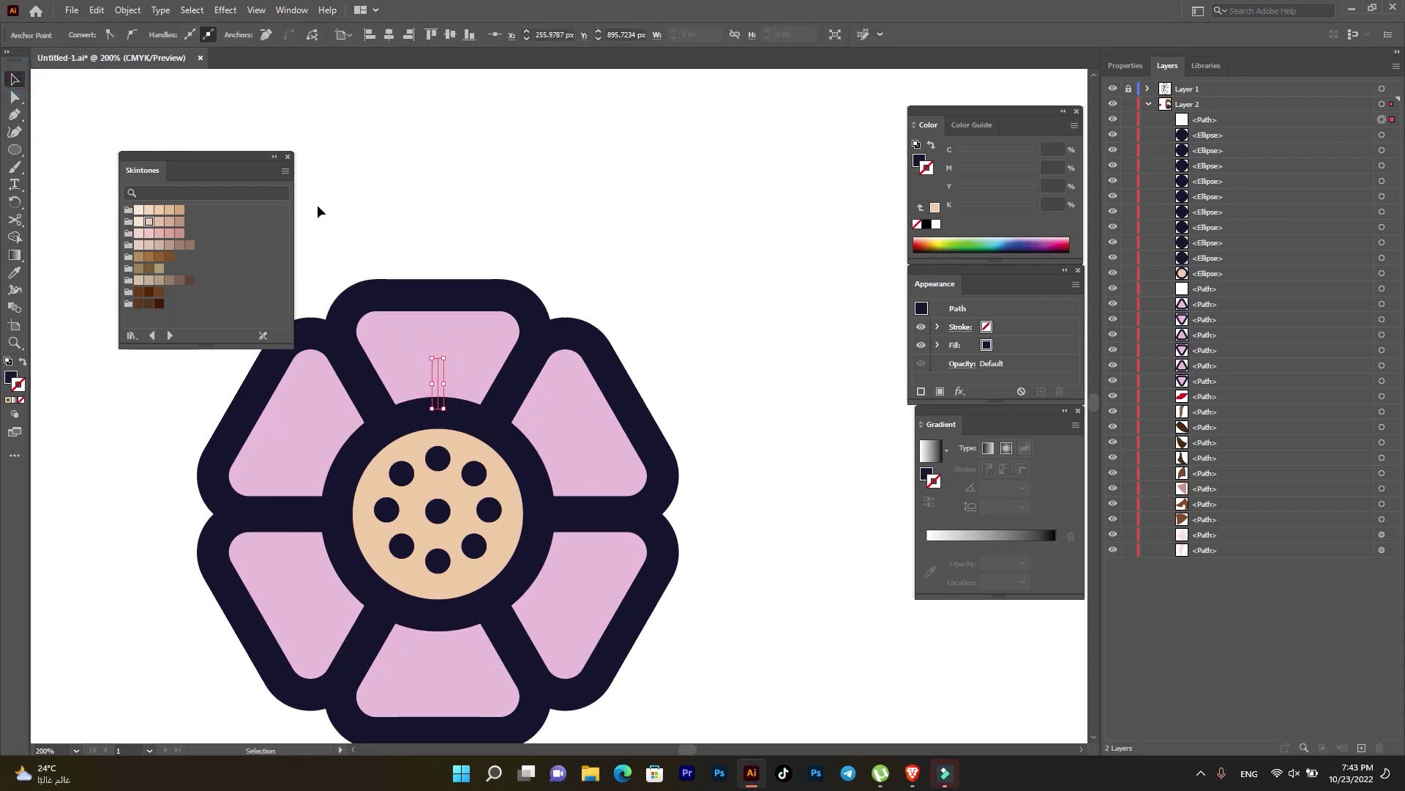
- Give the path a navy tapered 4 pt stroke and move it down toward the ring
left_click(23, 362)
left_click(229, 142)
left_click(439, 380)
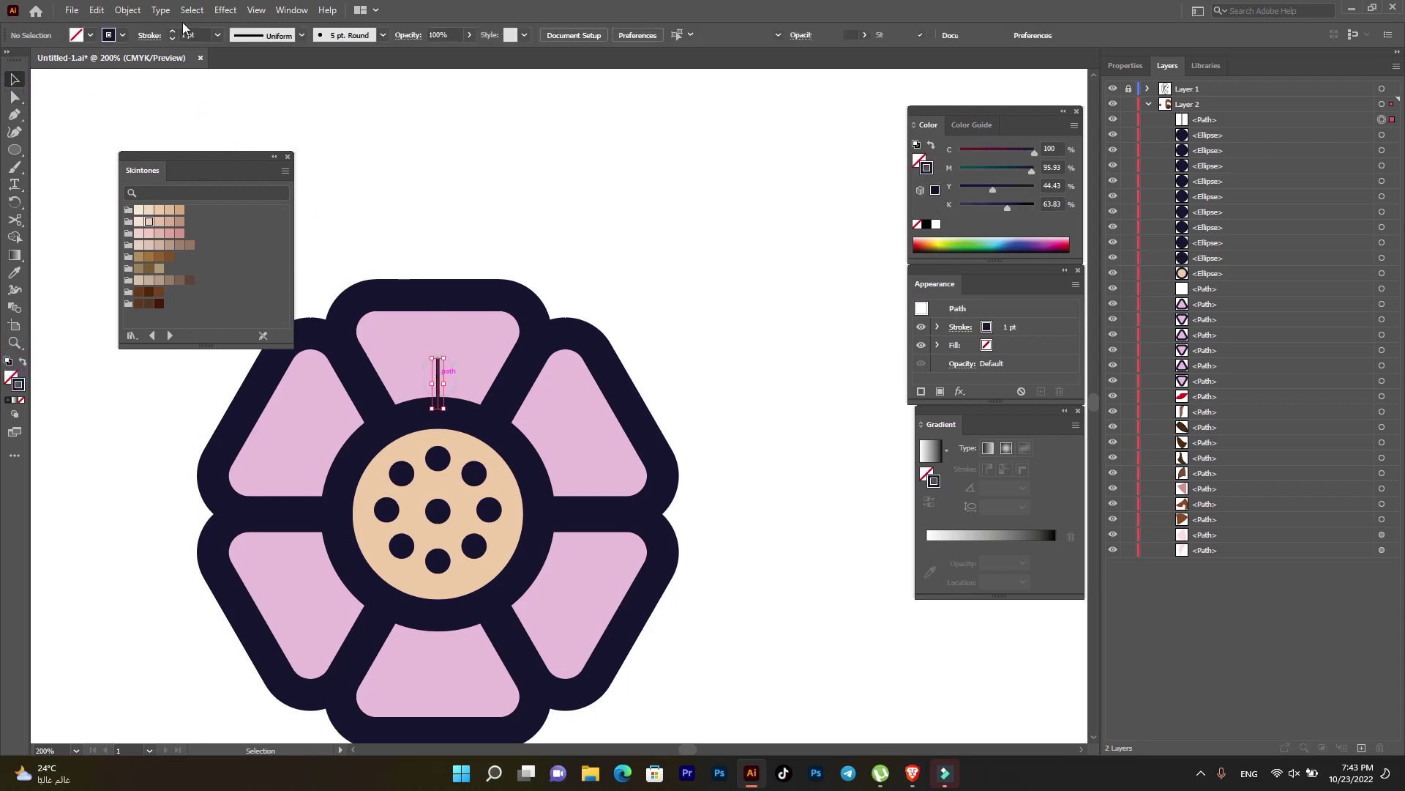
left_click(270, 35)
left_click(269, 173)
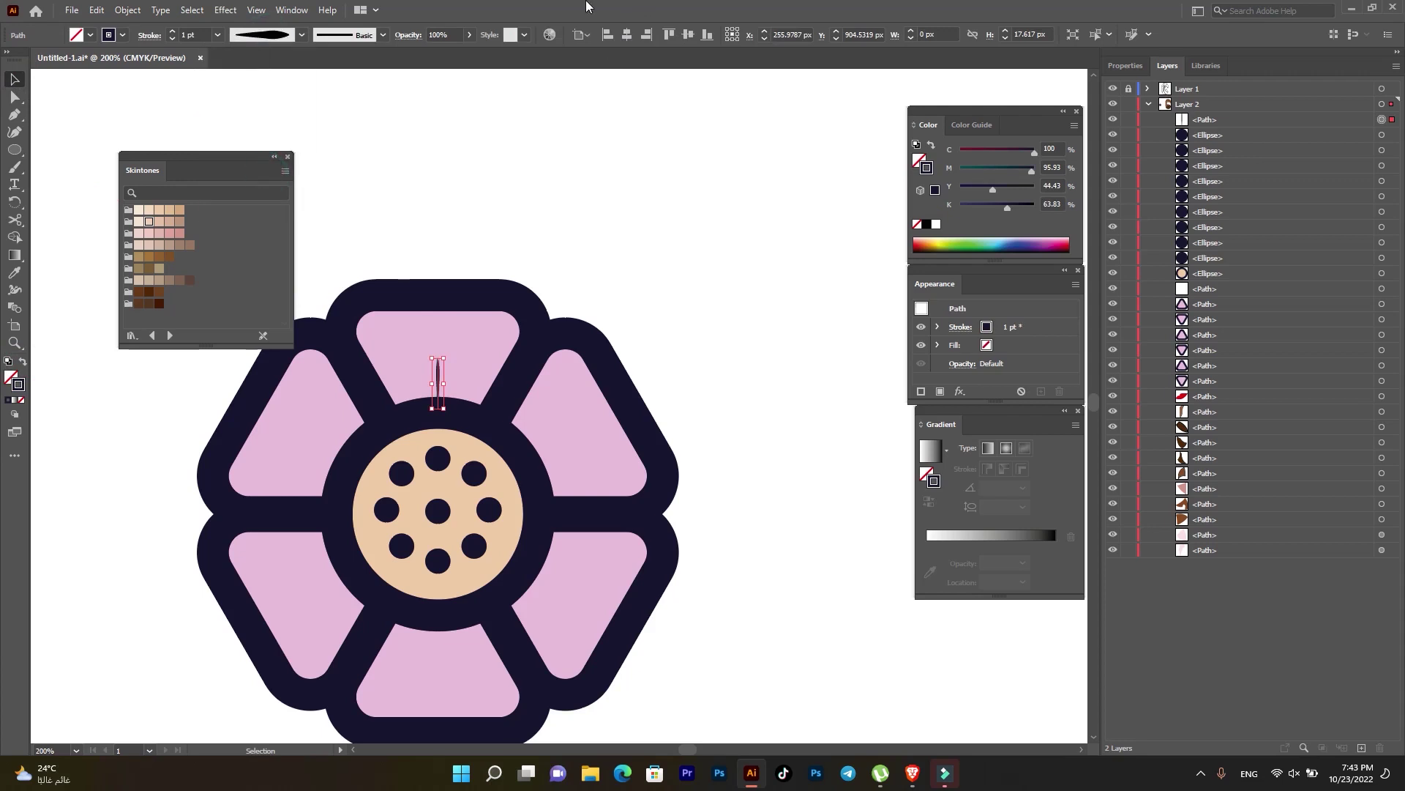
left_click(173, 32)
left_click(173, 32)
left_click(482, 177)
scroll(568, 375, "down", 1)
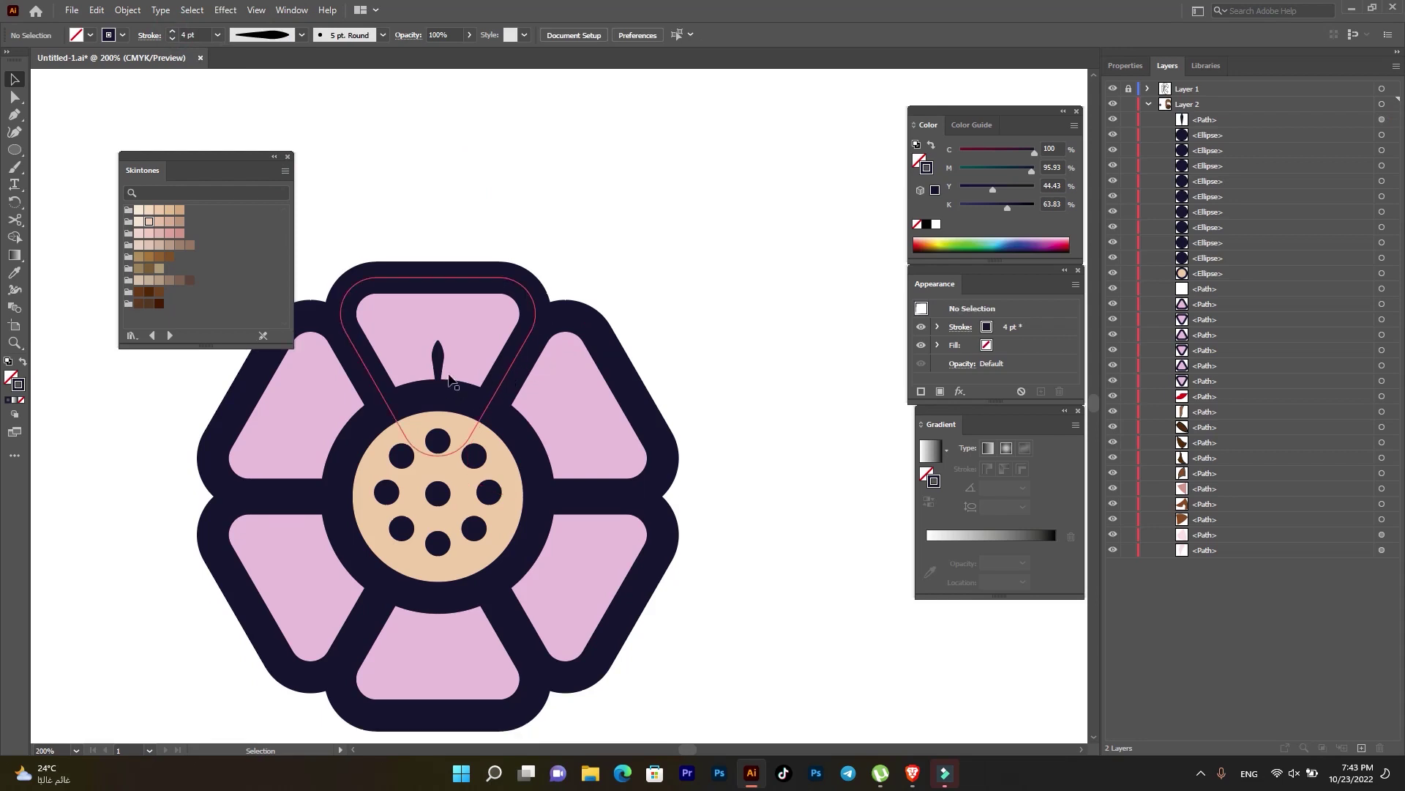
left_click_drag(438, 365, 439, 375)
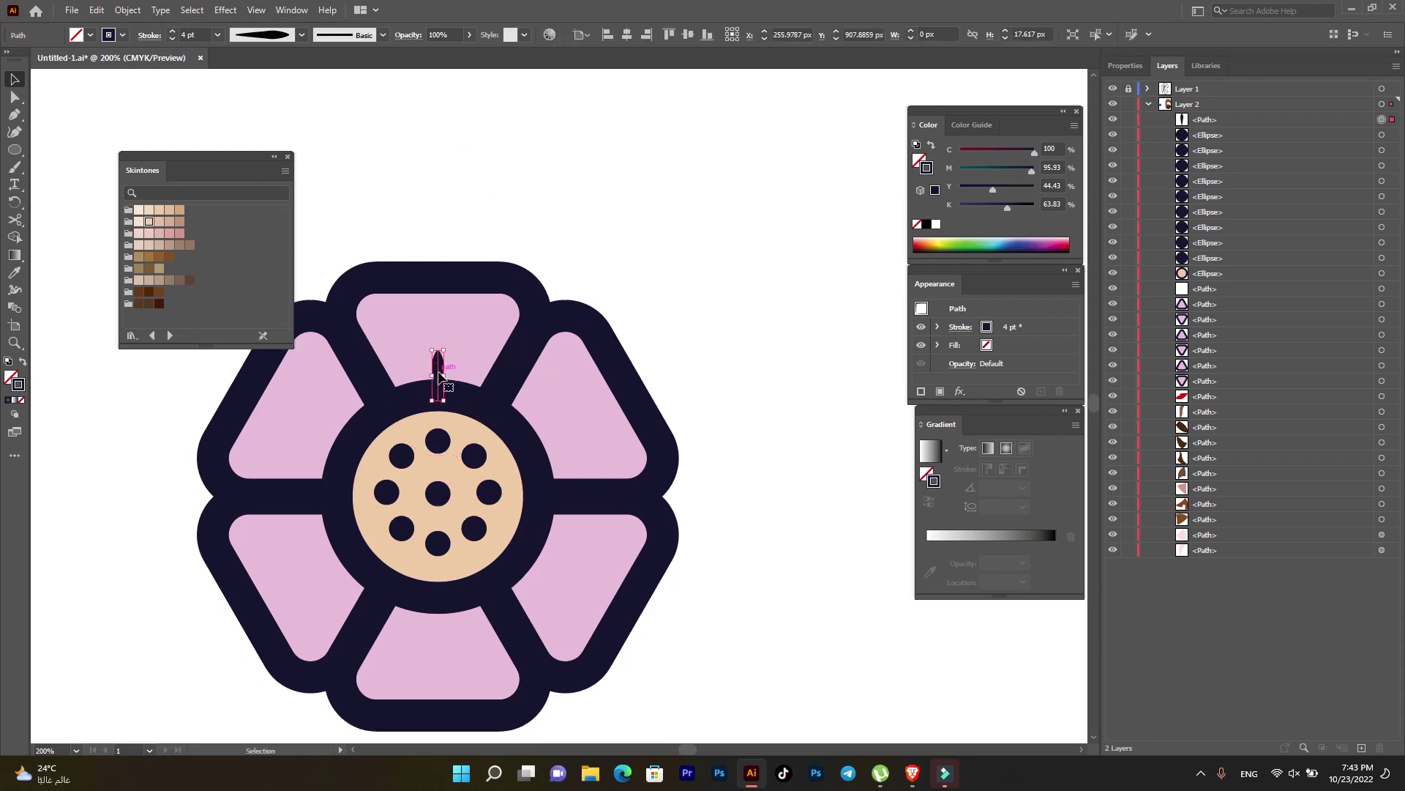
- Rotate-copy the spike around the flower centre and repeat to ring it with six spikes
left_click(17, 199)
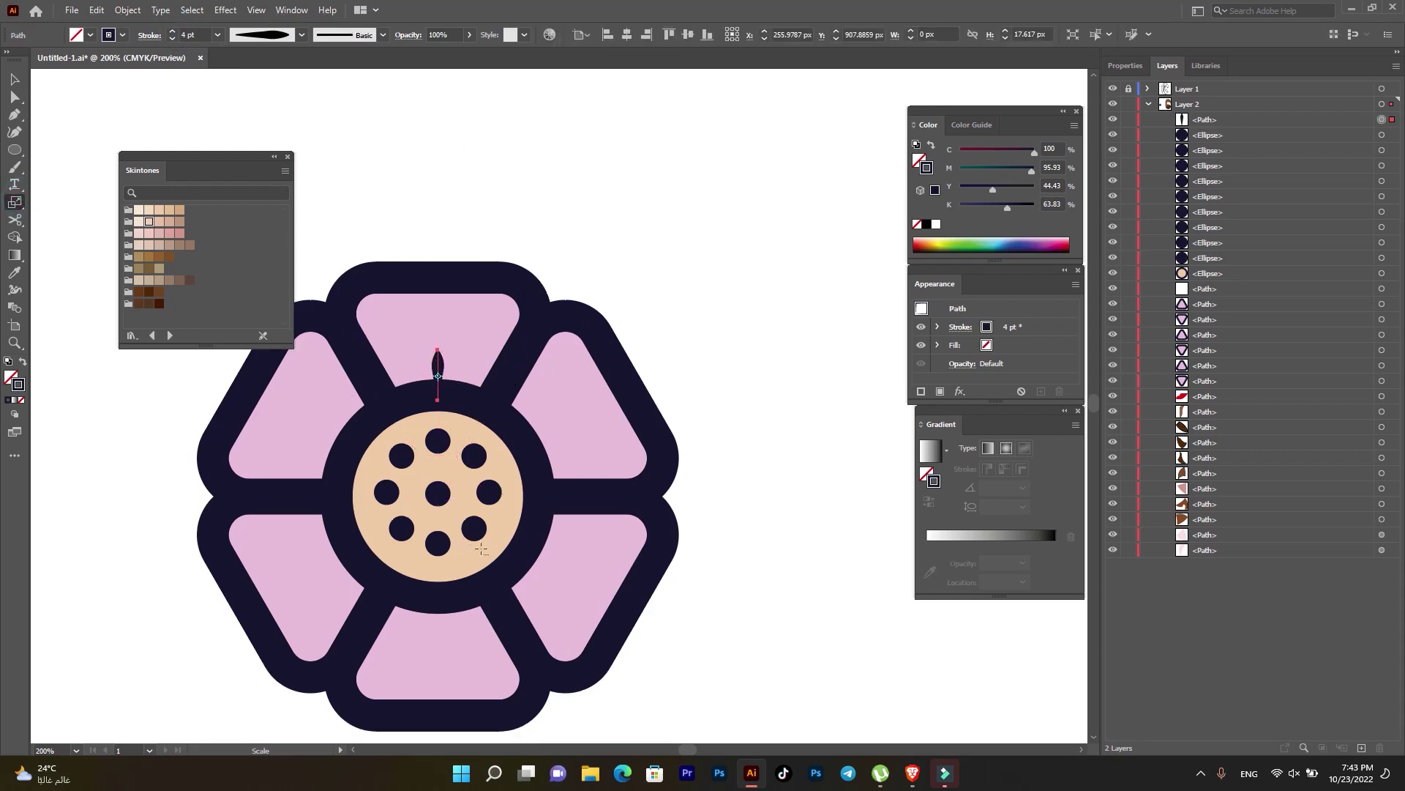
left_click(438, 493, "alt")
left_click(776, 501)
right_click(15, 201)
left_click(73, 203)
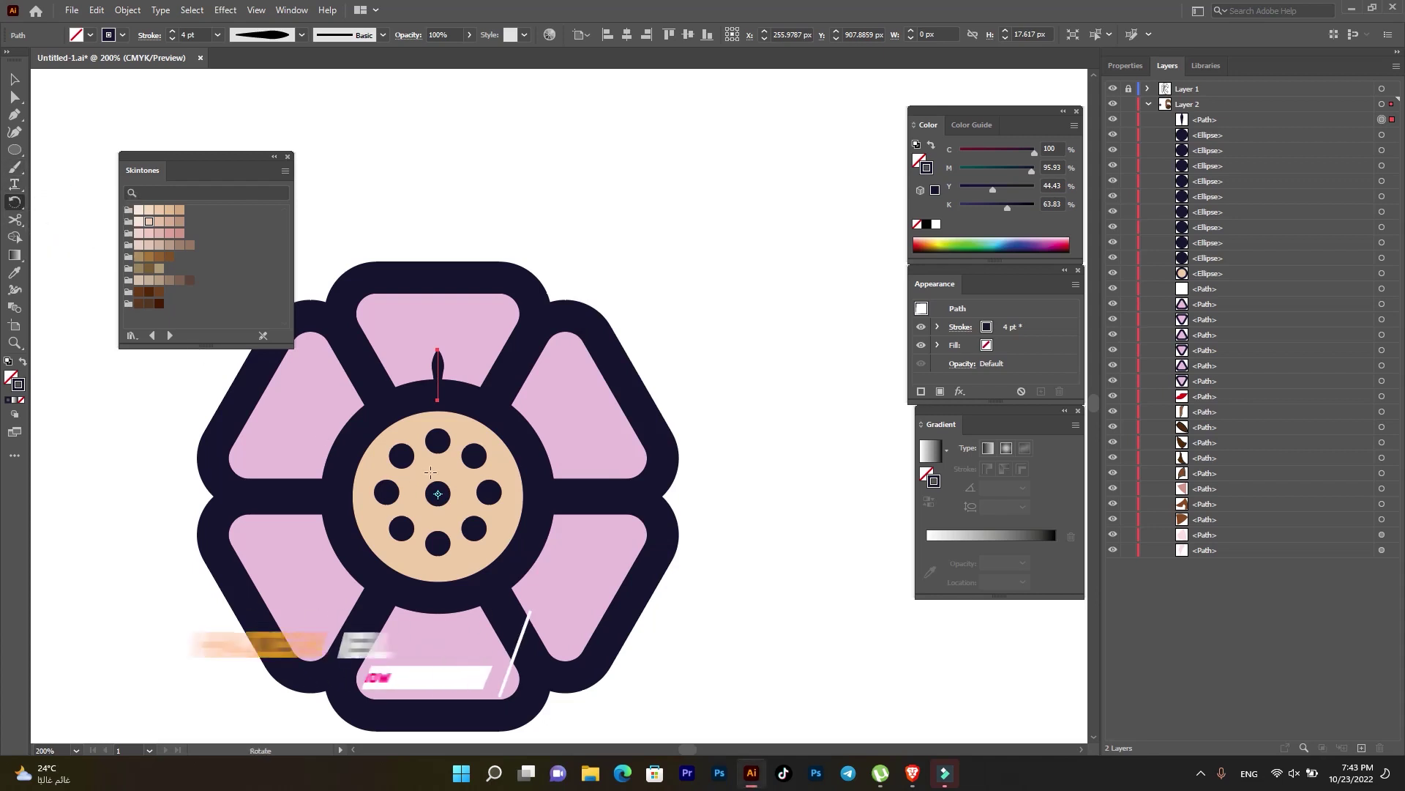
left_click(437, 494, "alt")
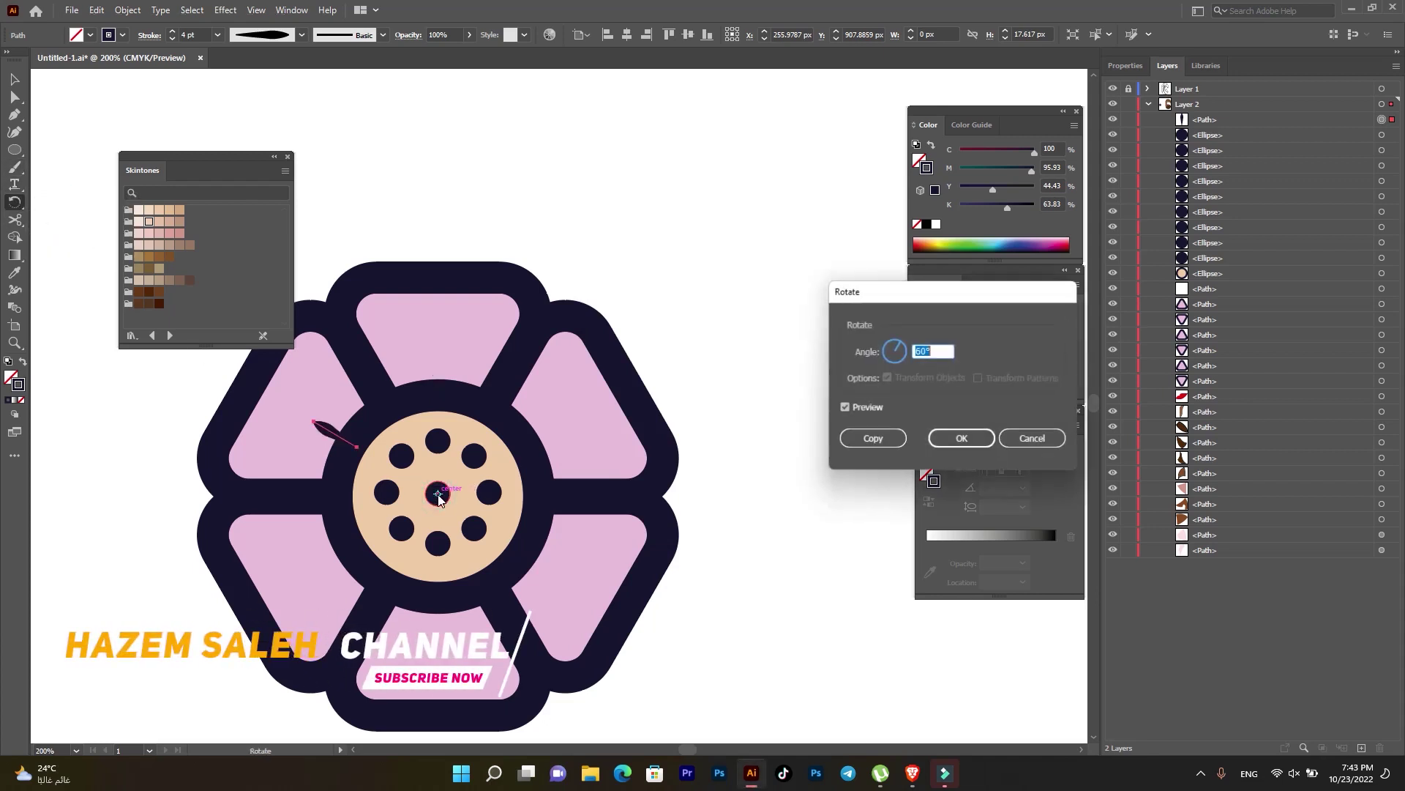
left_click(889, 438)
key("ctrl+d")
key("ctrl+d")
key("ctrl+d")
key("ctrl+d")
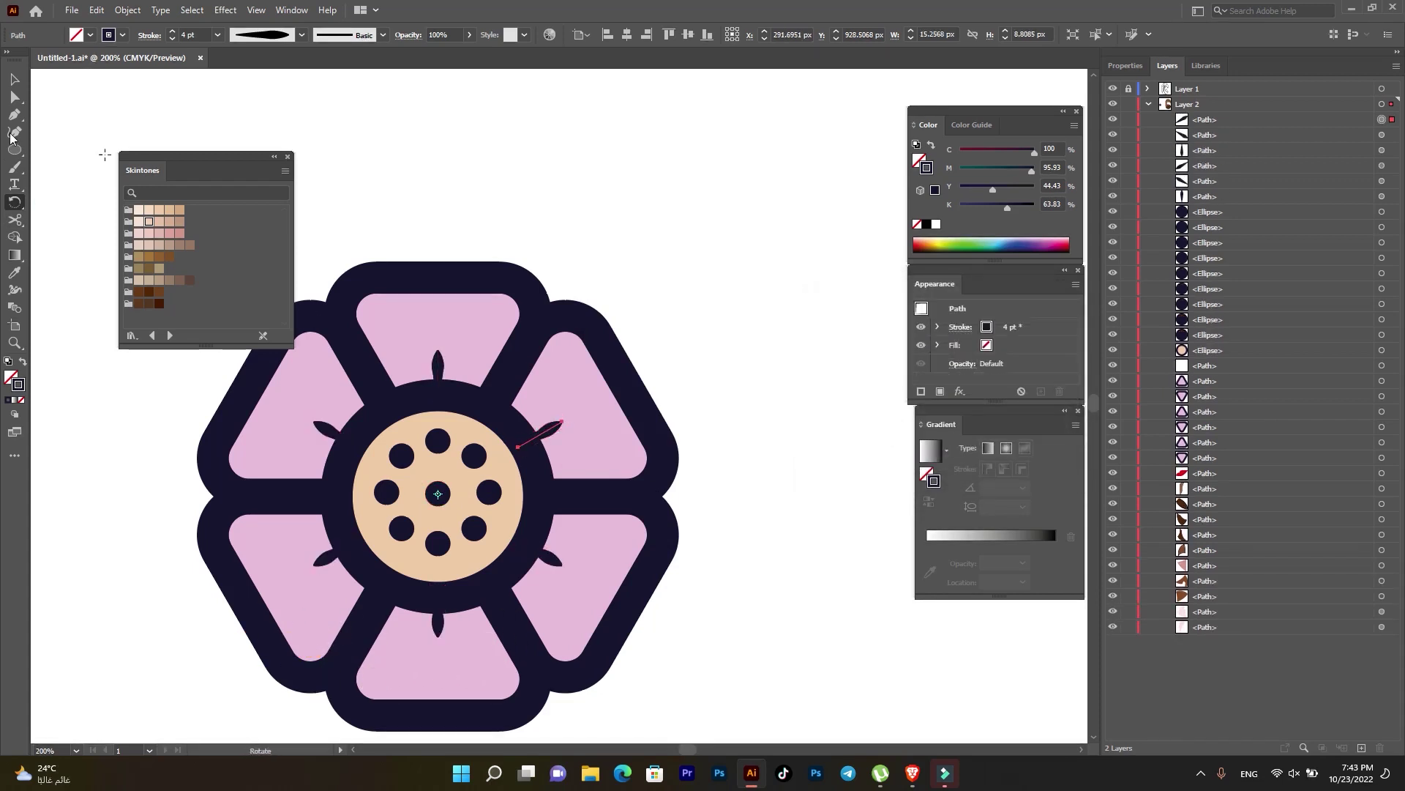
- Marquee-select all the flower parts and bring up their context menu
key("v")
key("ctrl+minus")
key("ctrl+minus")
key("ctrl+minus")
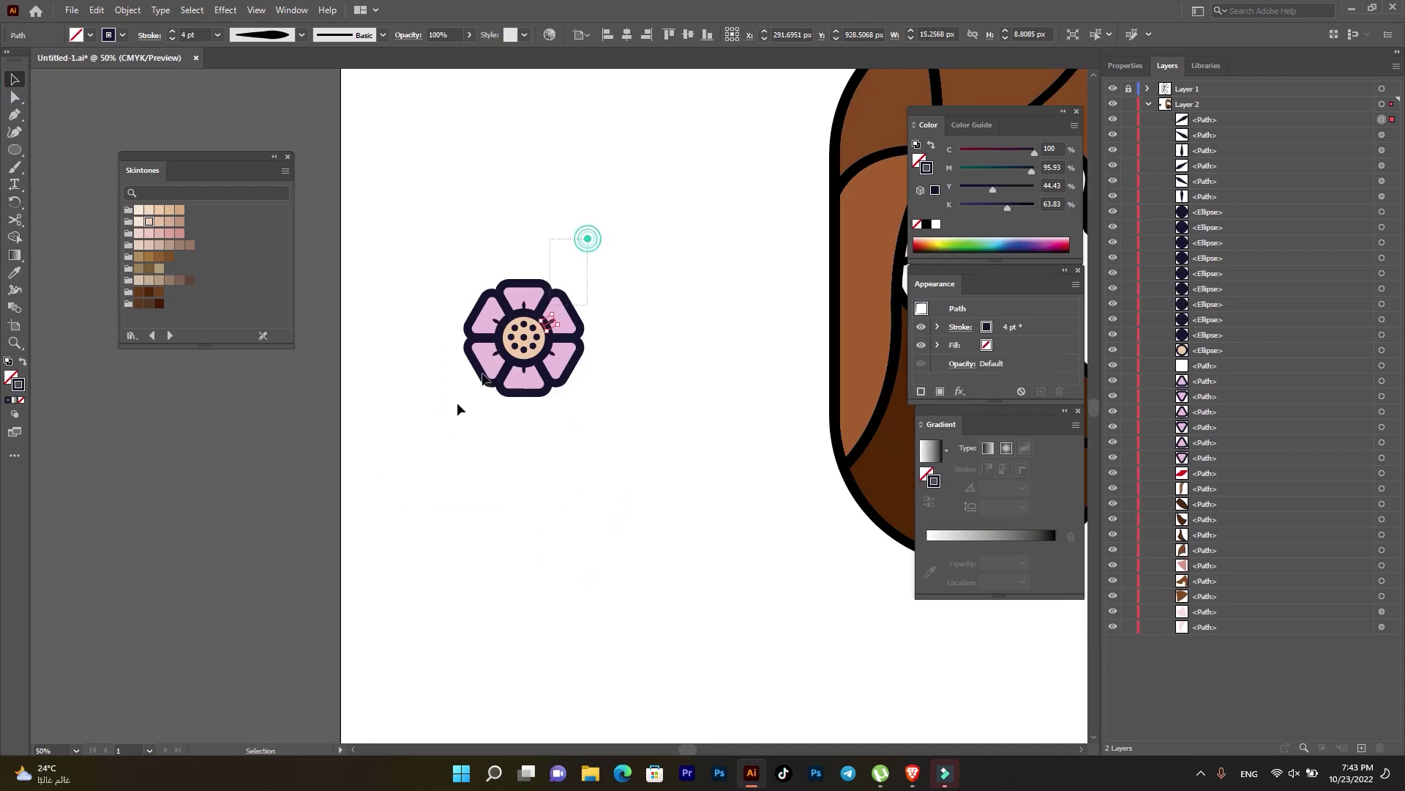
left_click_drag(586, 235, 432, 448)
right_click(551, 344)
- Group the flower and position it on the woman's hair near the top of her head
left_click(596, 420)
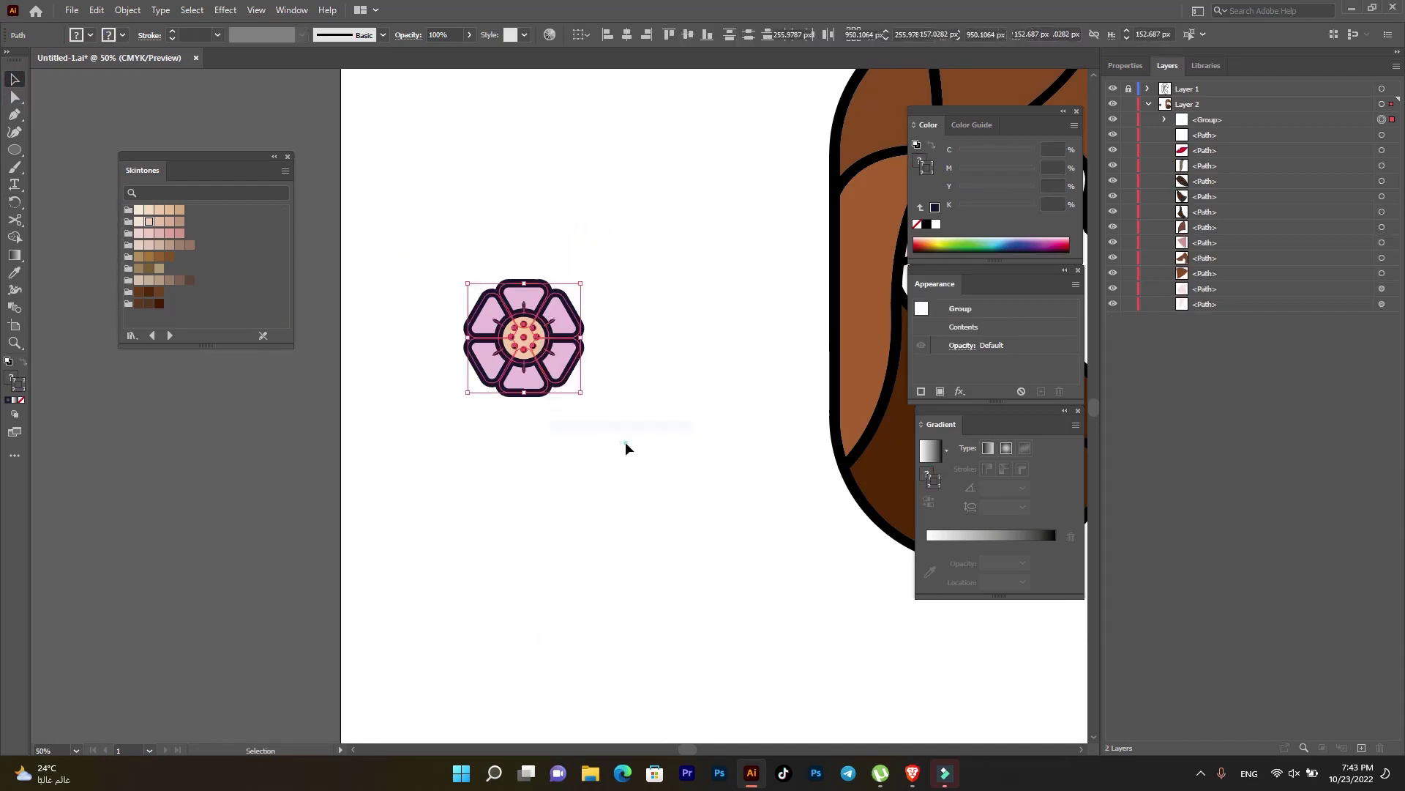
left_click(625, 441)
scroll(529, 454, "down", 2)
mouse_move(526, 399)
left_mouse_down()
mouse_move(811, 295)
mouse_move(795, 294)
left_mouse_up()
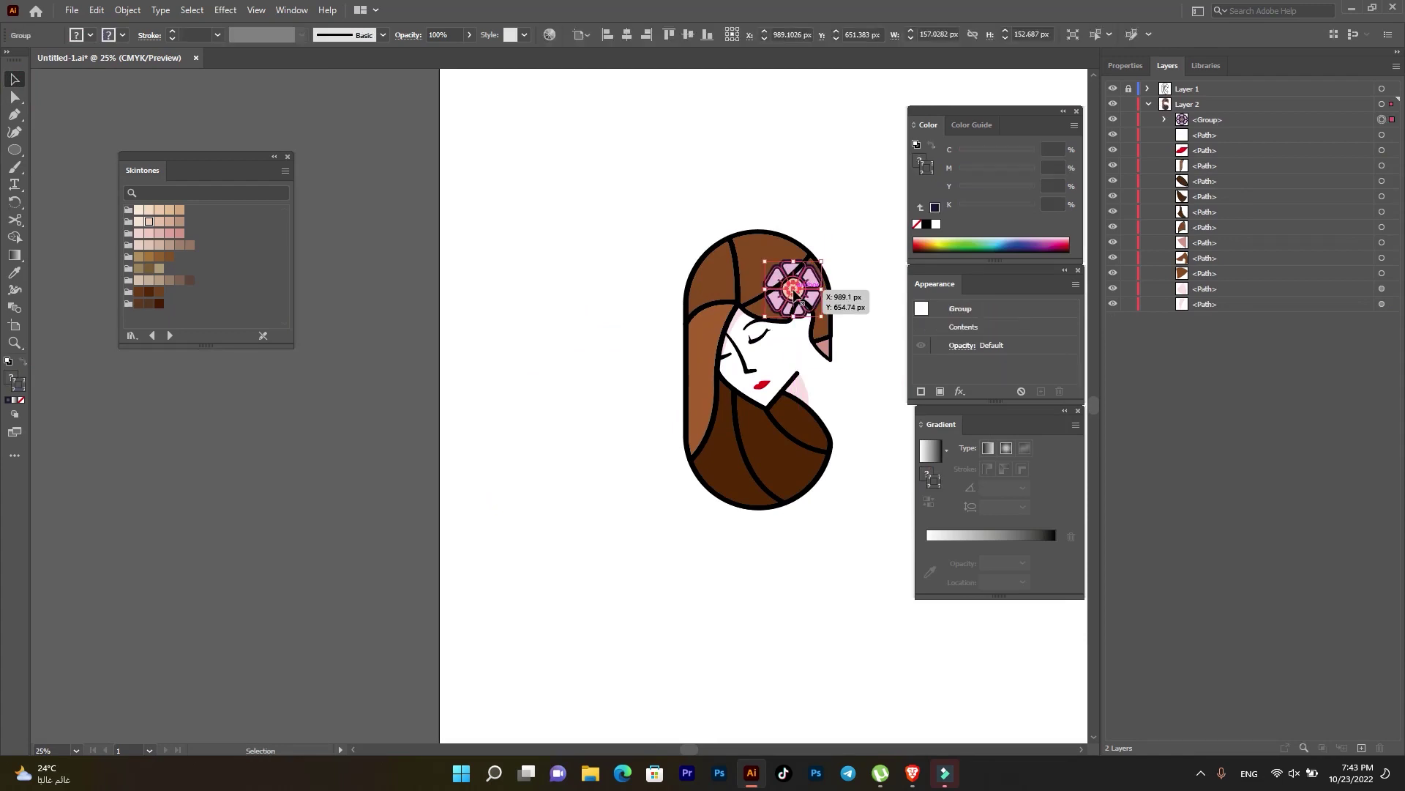
mouse_move(795, 293)
left_mouse_down()
mouse_move(838, 268)
mouse_move(799, 277)
left_mouse_up()
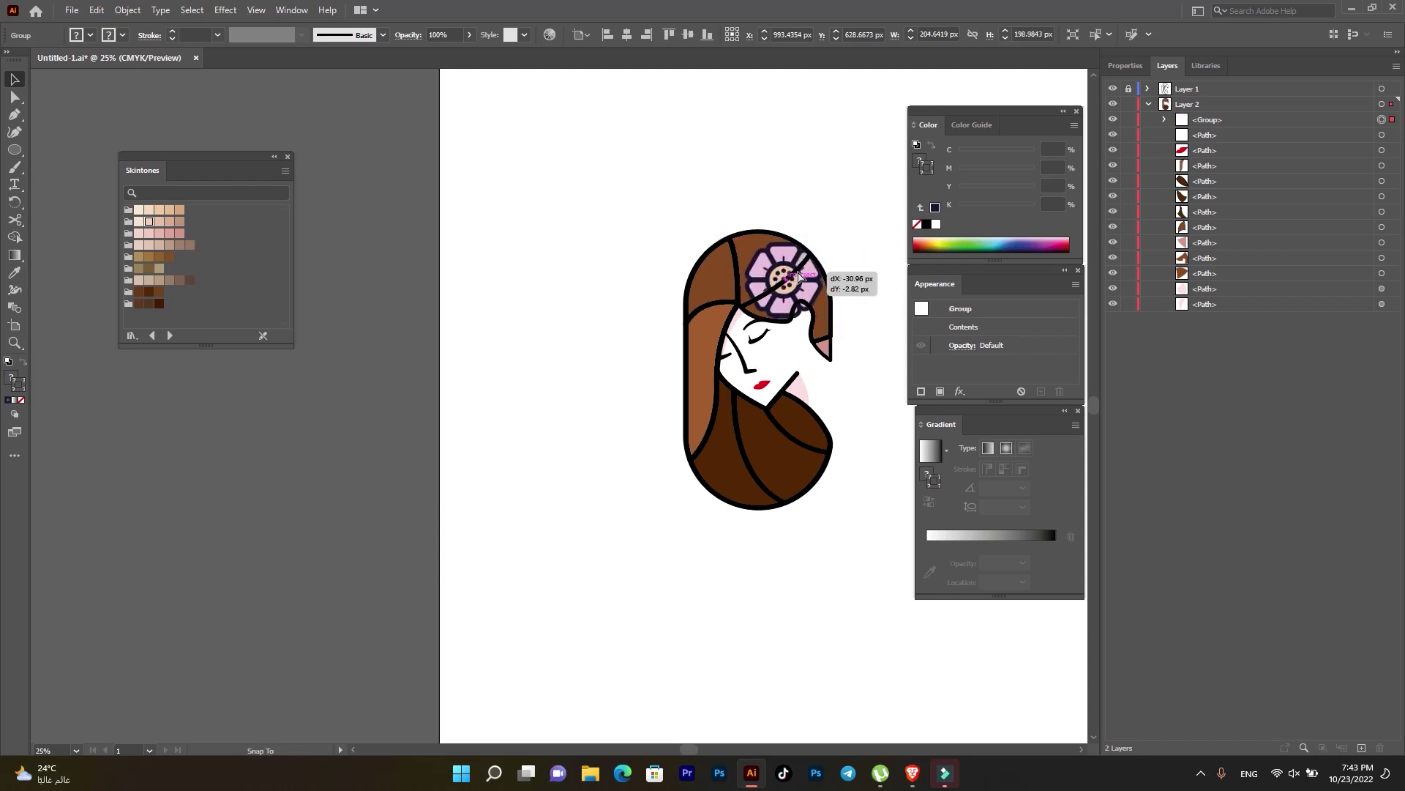
left_click_drag(799, 276, 809, 267)
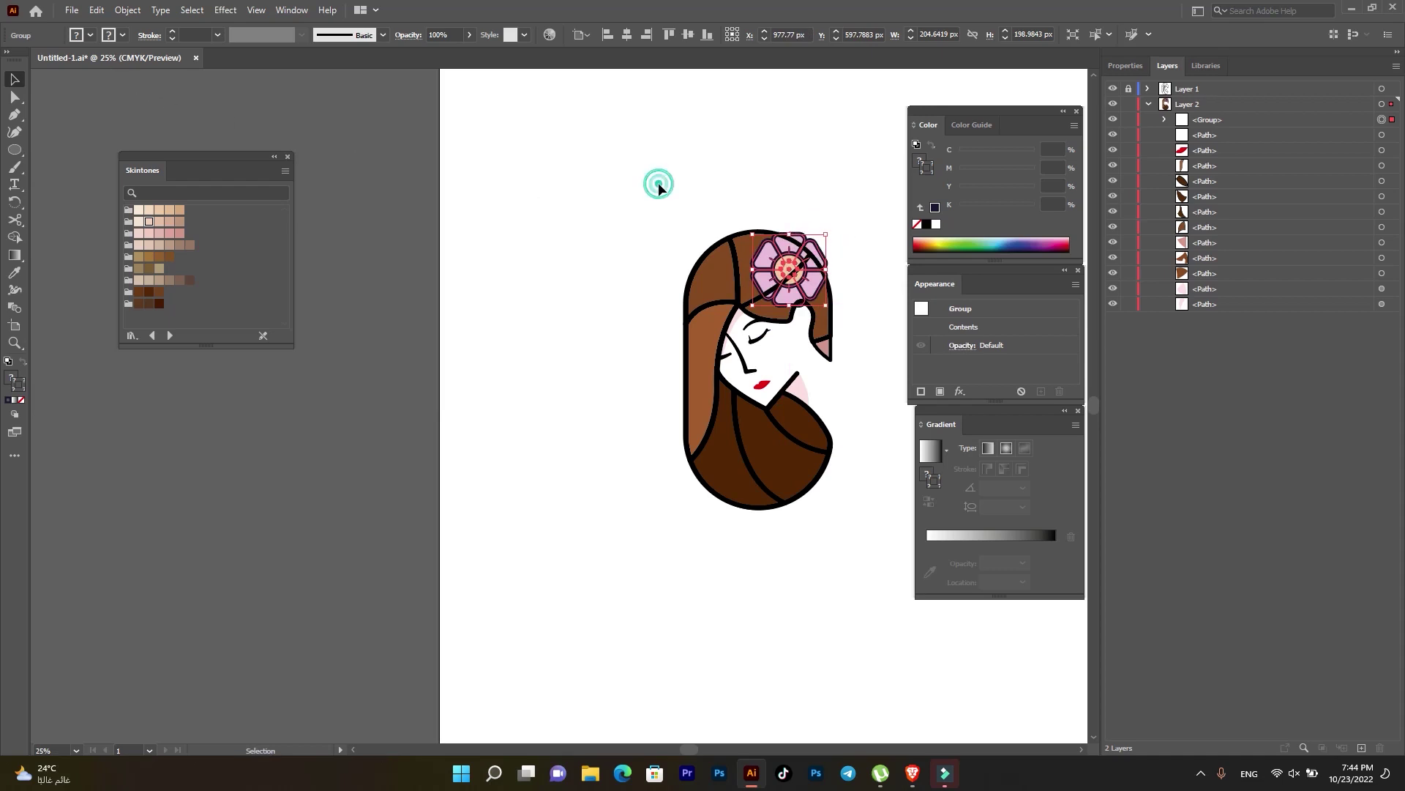
key("ctrl+z")
key("ctrl+shift+z")
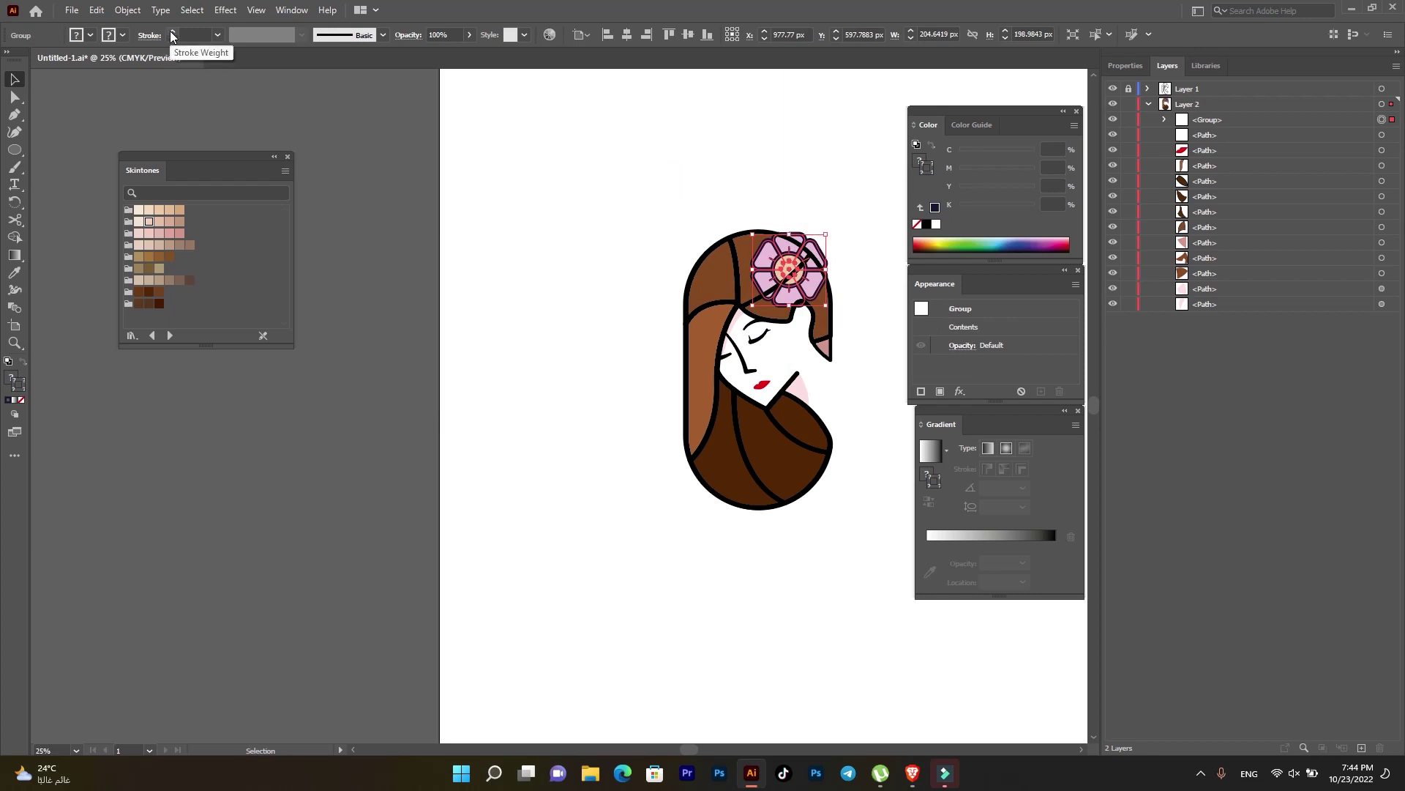
- Thicken the flower's outlines to 20 pt
left_click(172, 36)
left_click(171, 34)
left_click(171, 34)
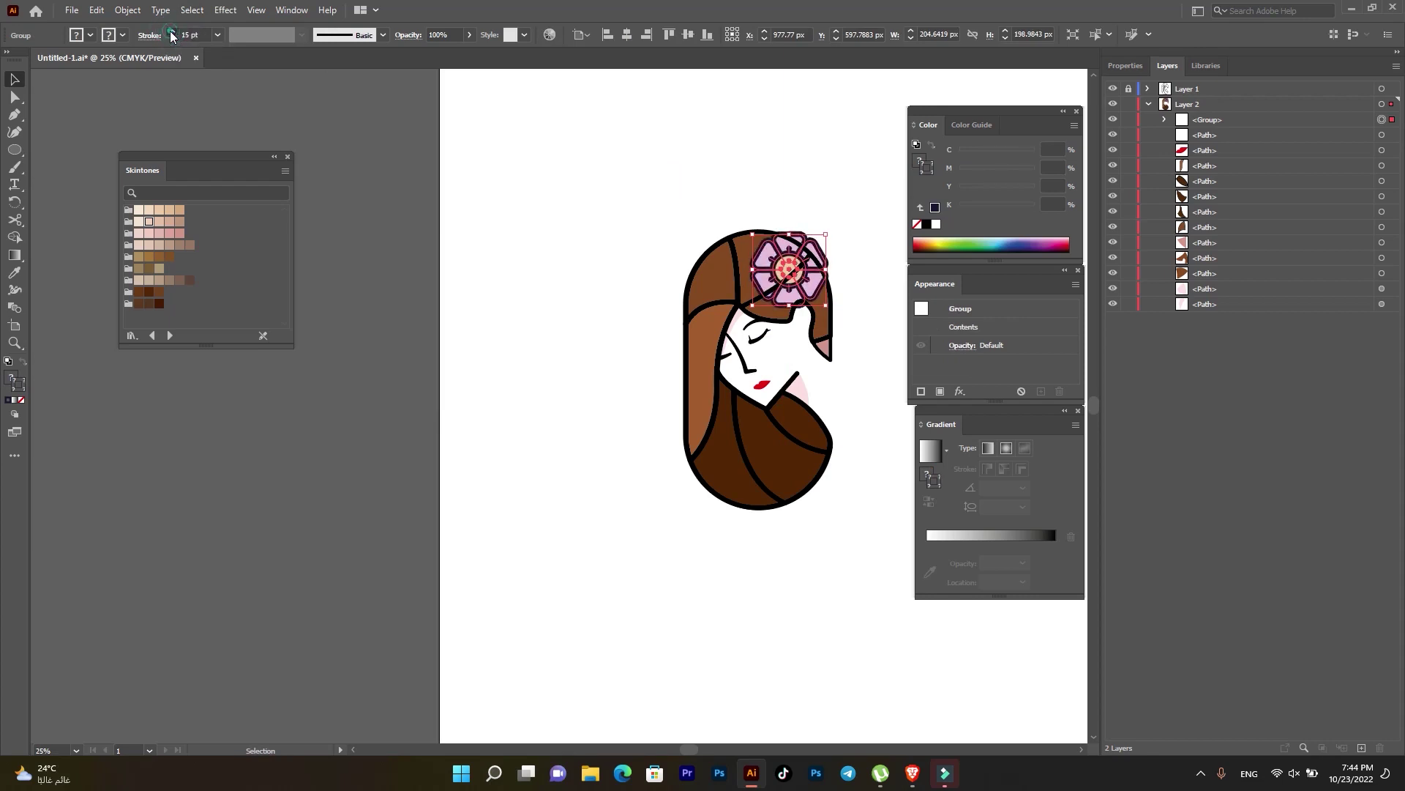
left_click(171, 34)
left_click(582, 180)
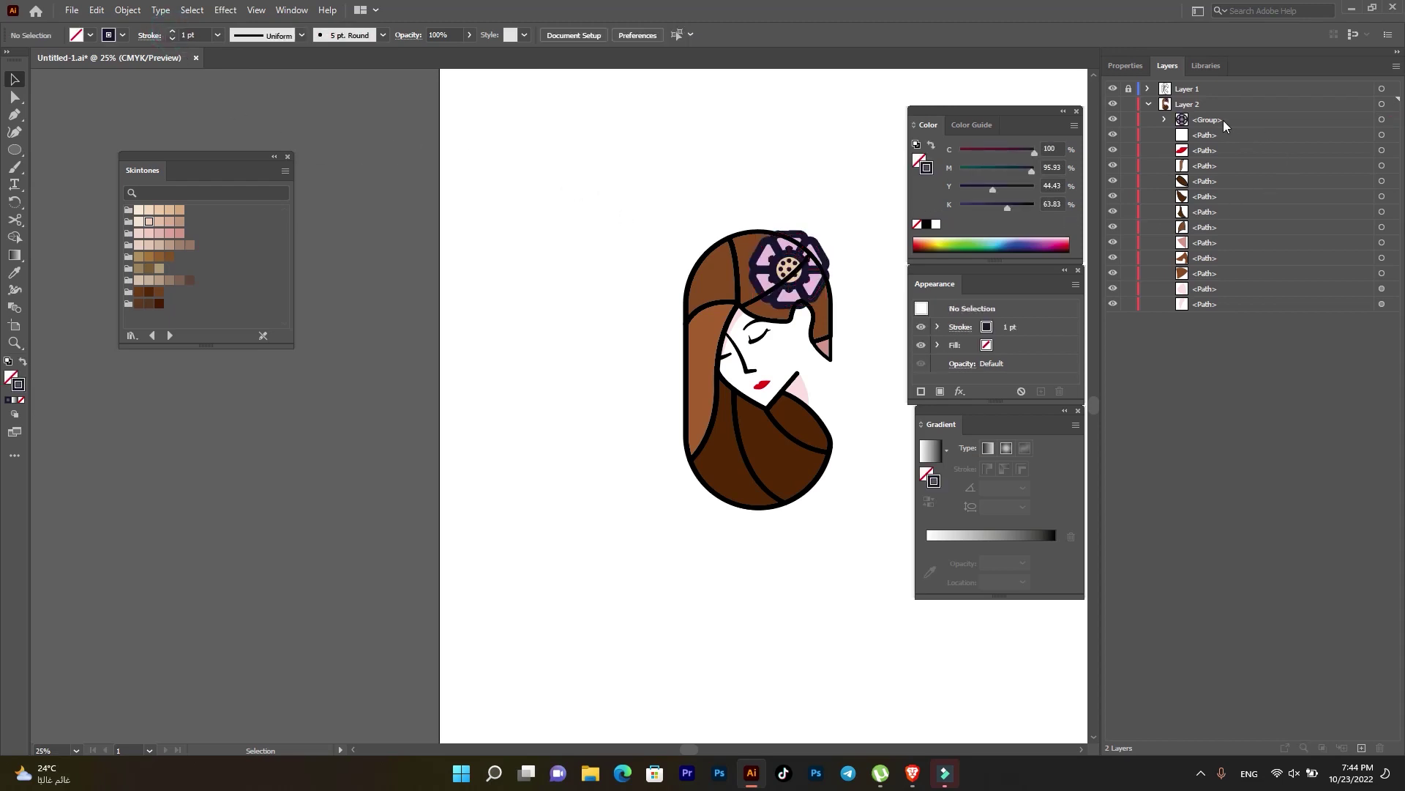
- Unlock Layer 1, move the flower group into it, and nudge the flower up-left
left_click_drag(1223, 120, 1230, 85)
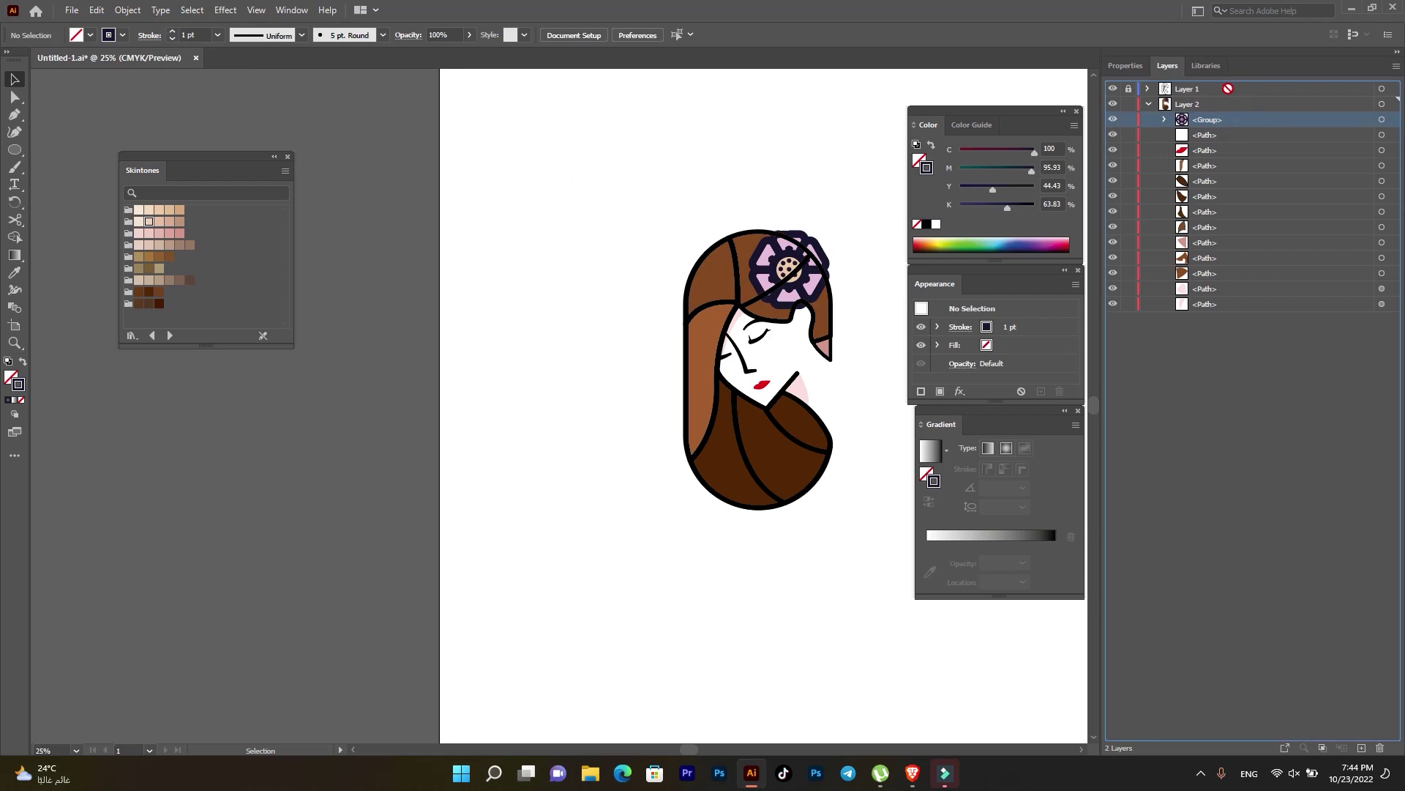
left_click(1128, 88)
left_click_drag(1215, 120, 1228, 92)
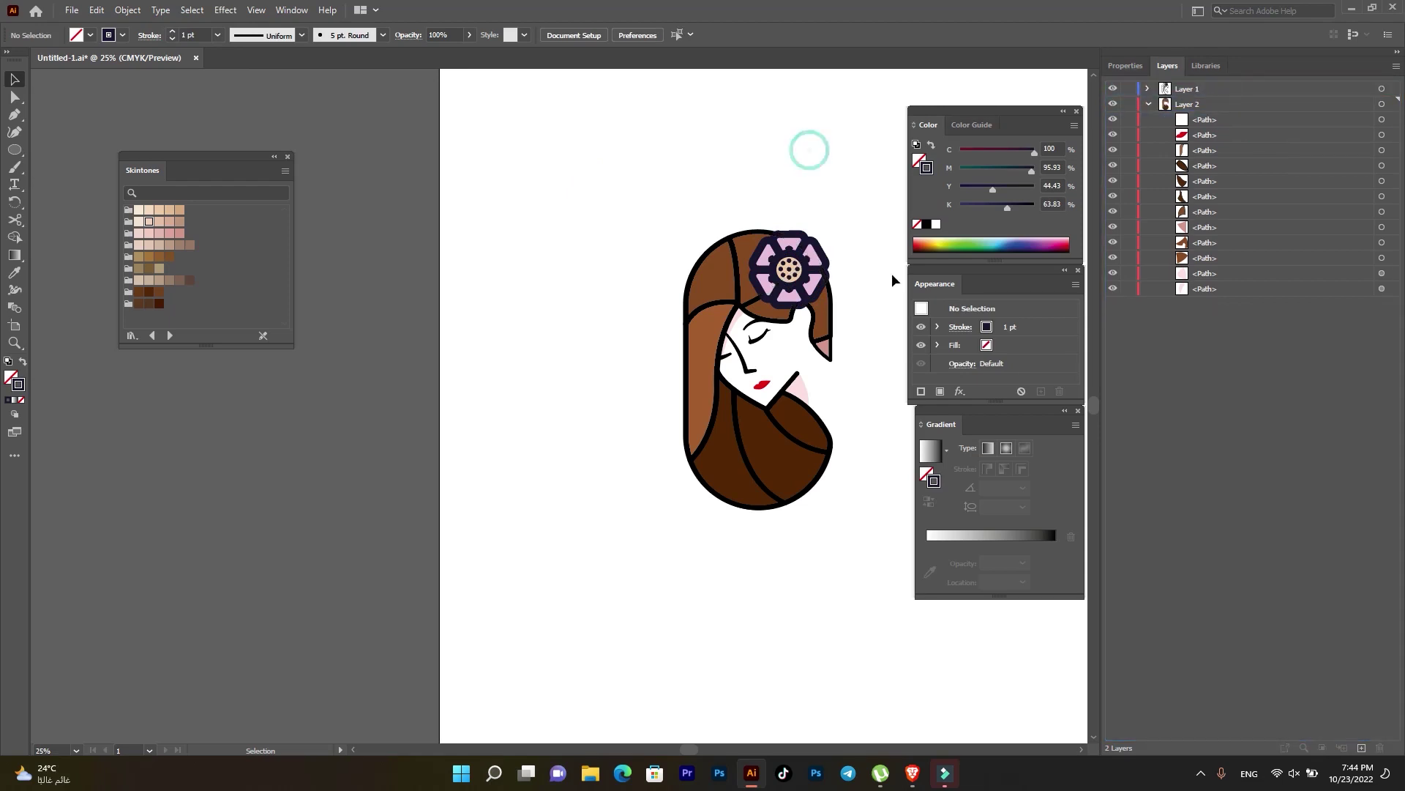
left_click(803, 257)
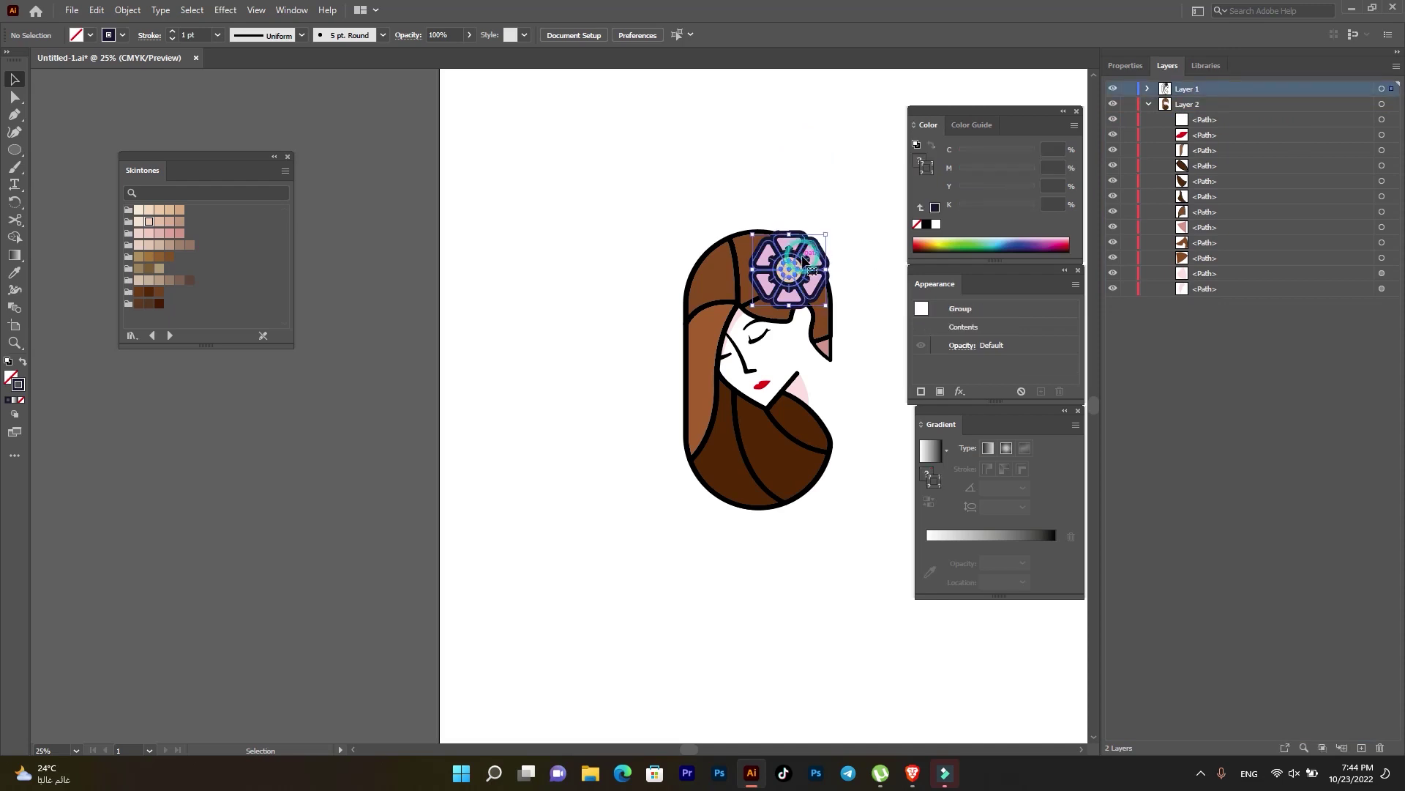
scroll(803, 264, "up", 2)
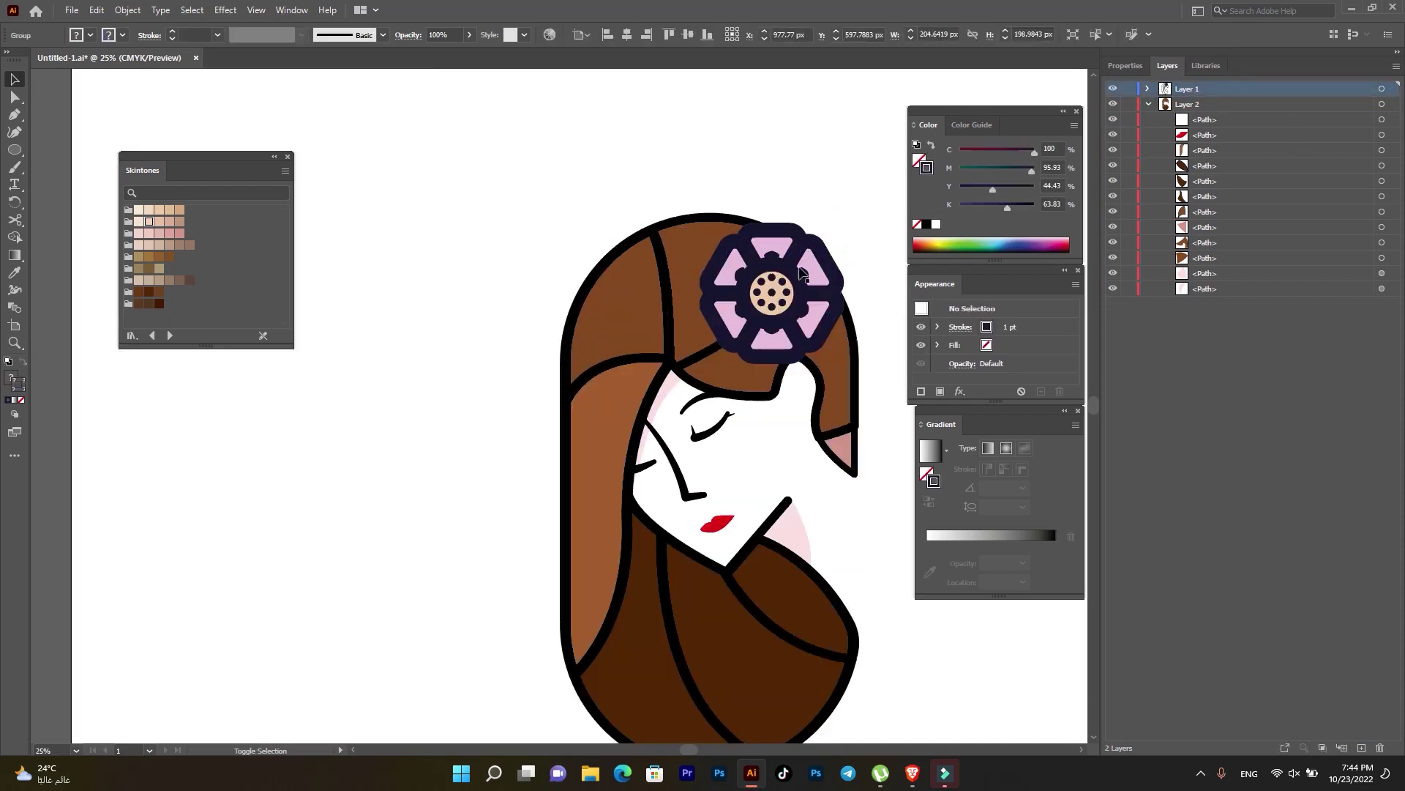
left_click_drag(803, 273, 786, 267)
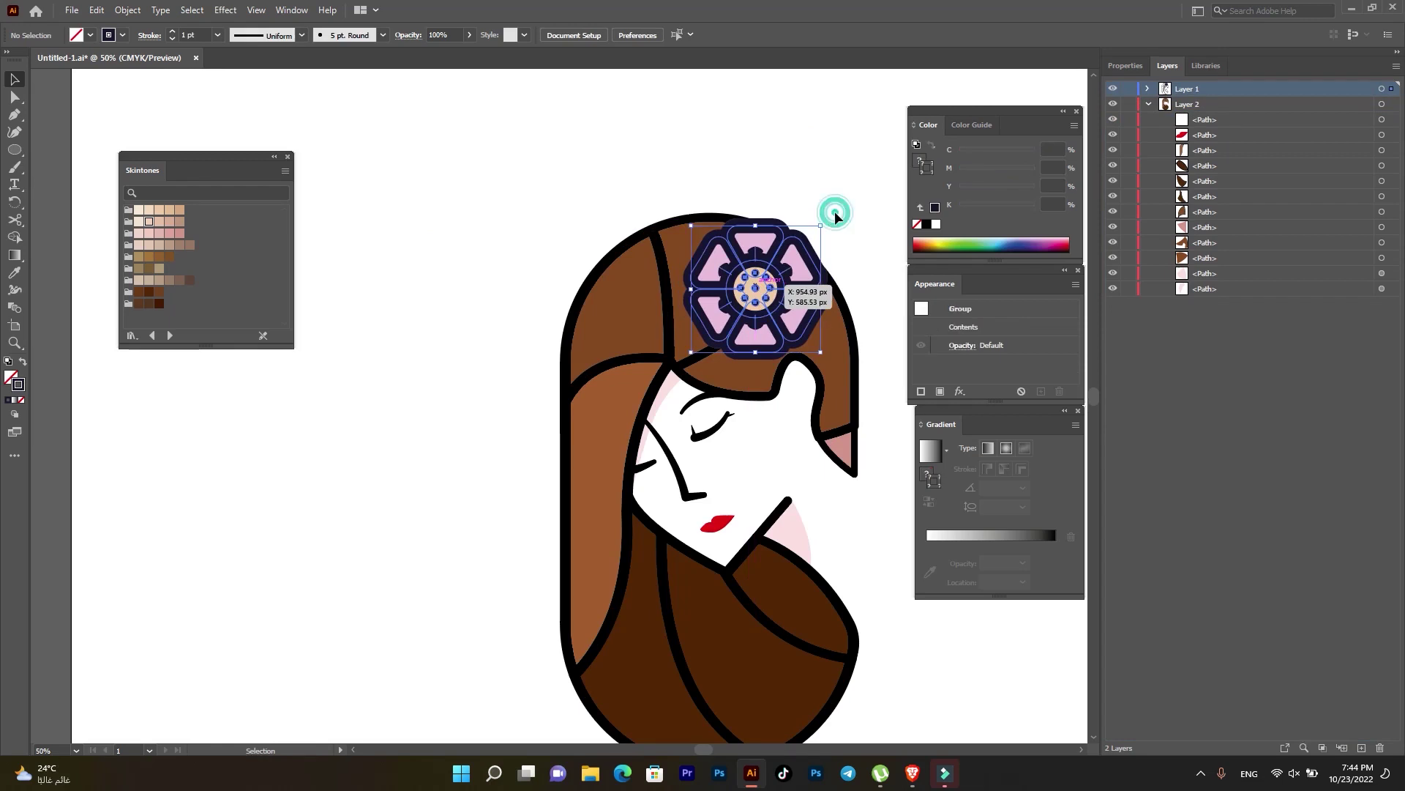
- Set the flower's outline weight to 8 pt
left_click(173, 31)
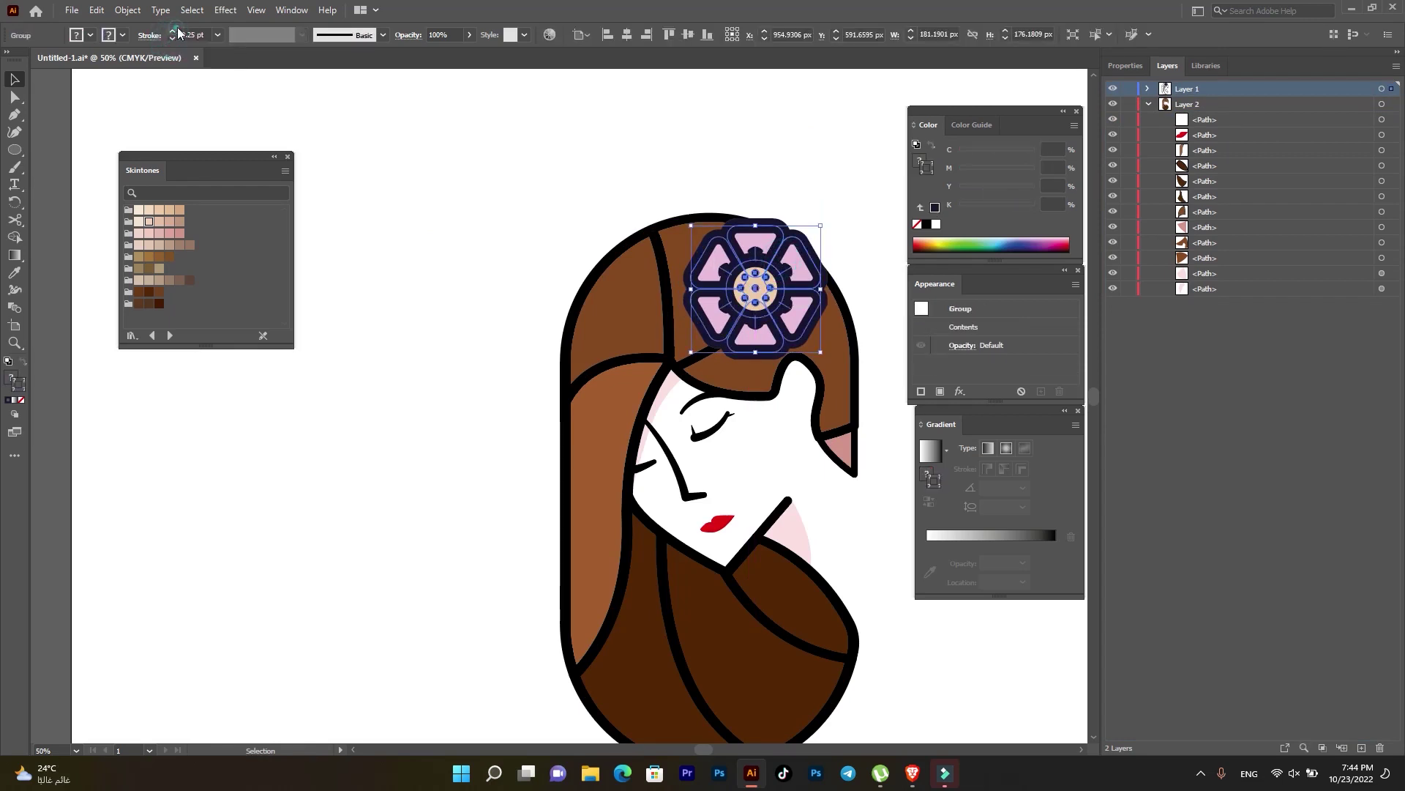
left_click(172, 32)
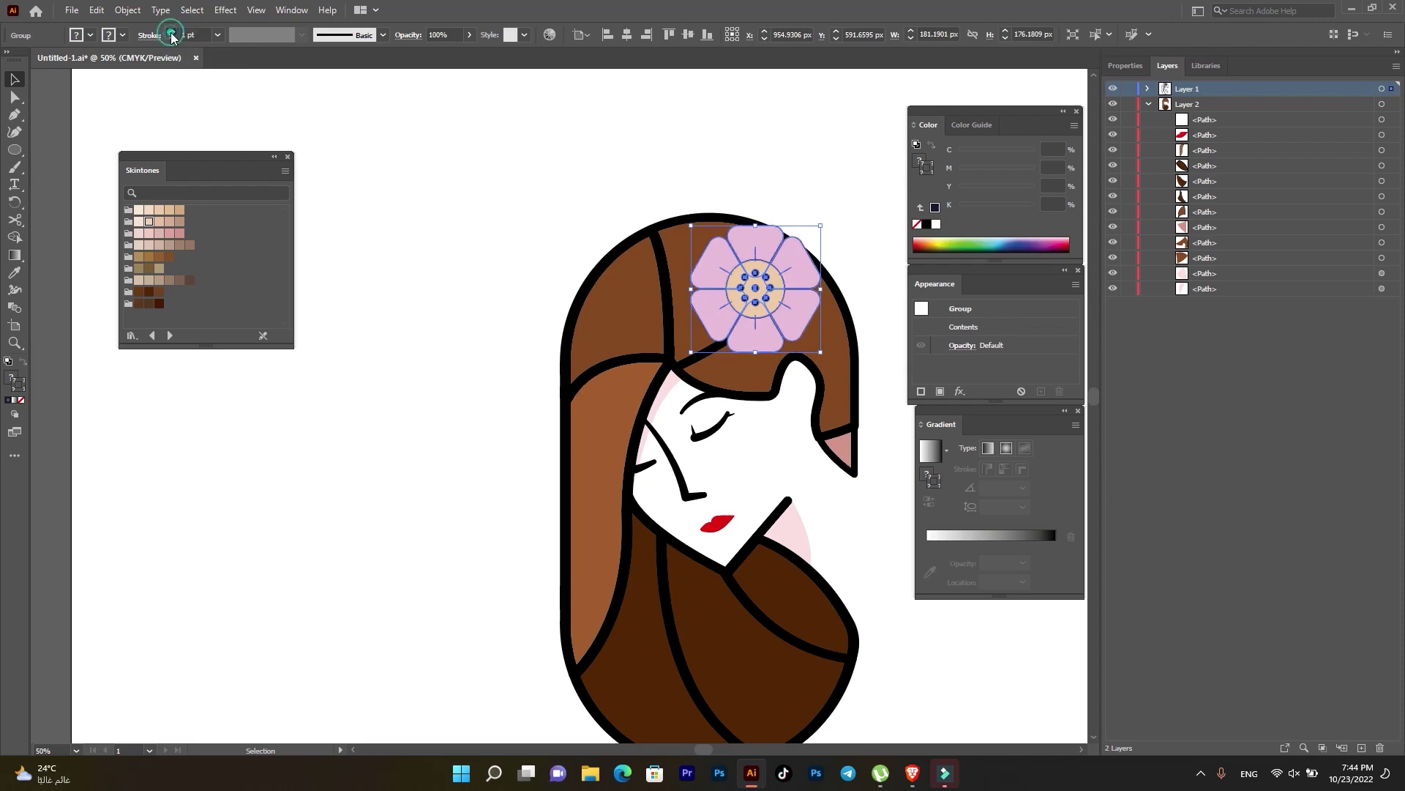
left_click(172, 32)
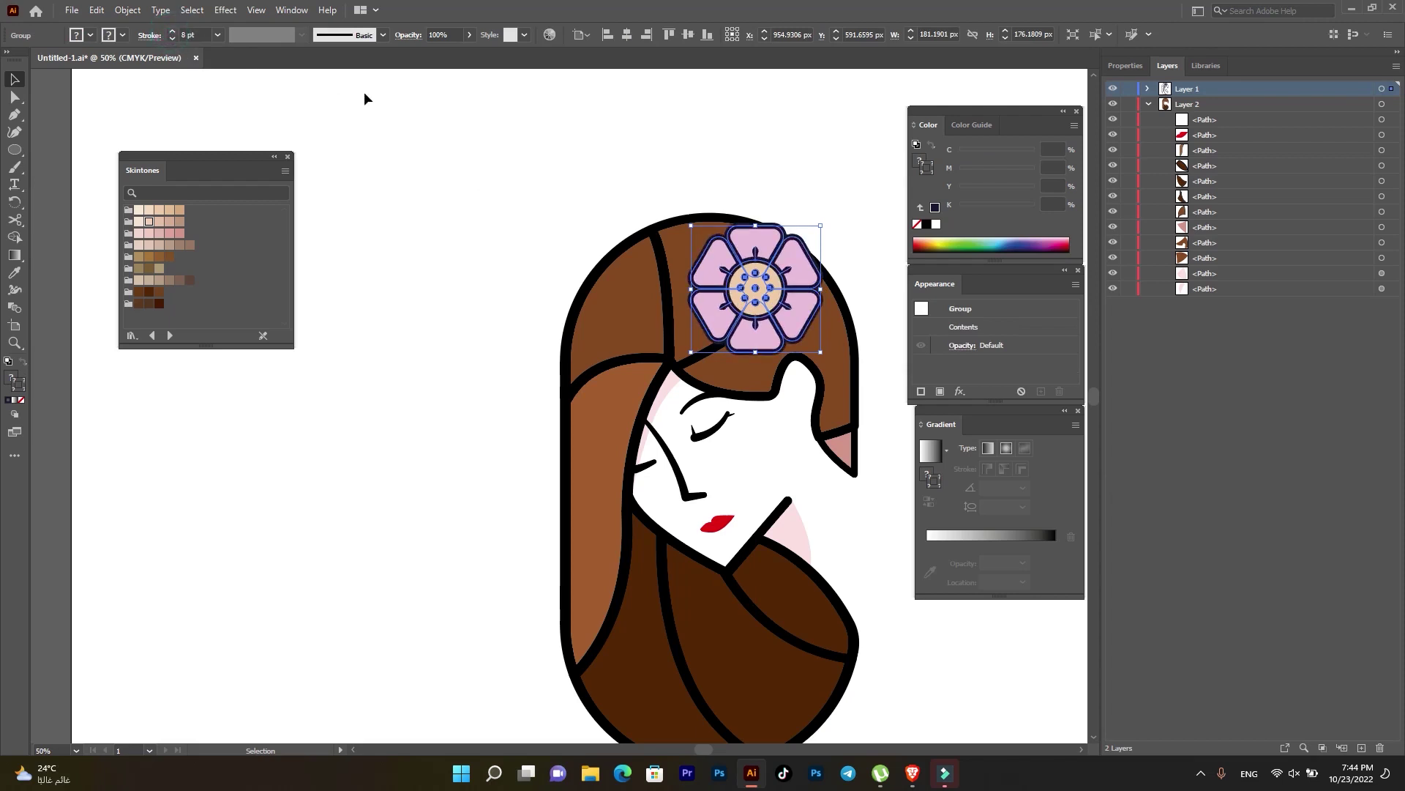
left_click(392, 145)
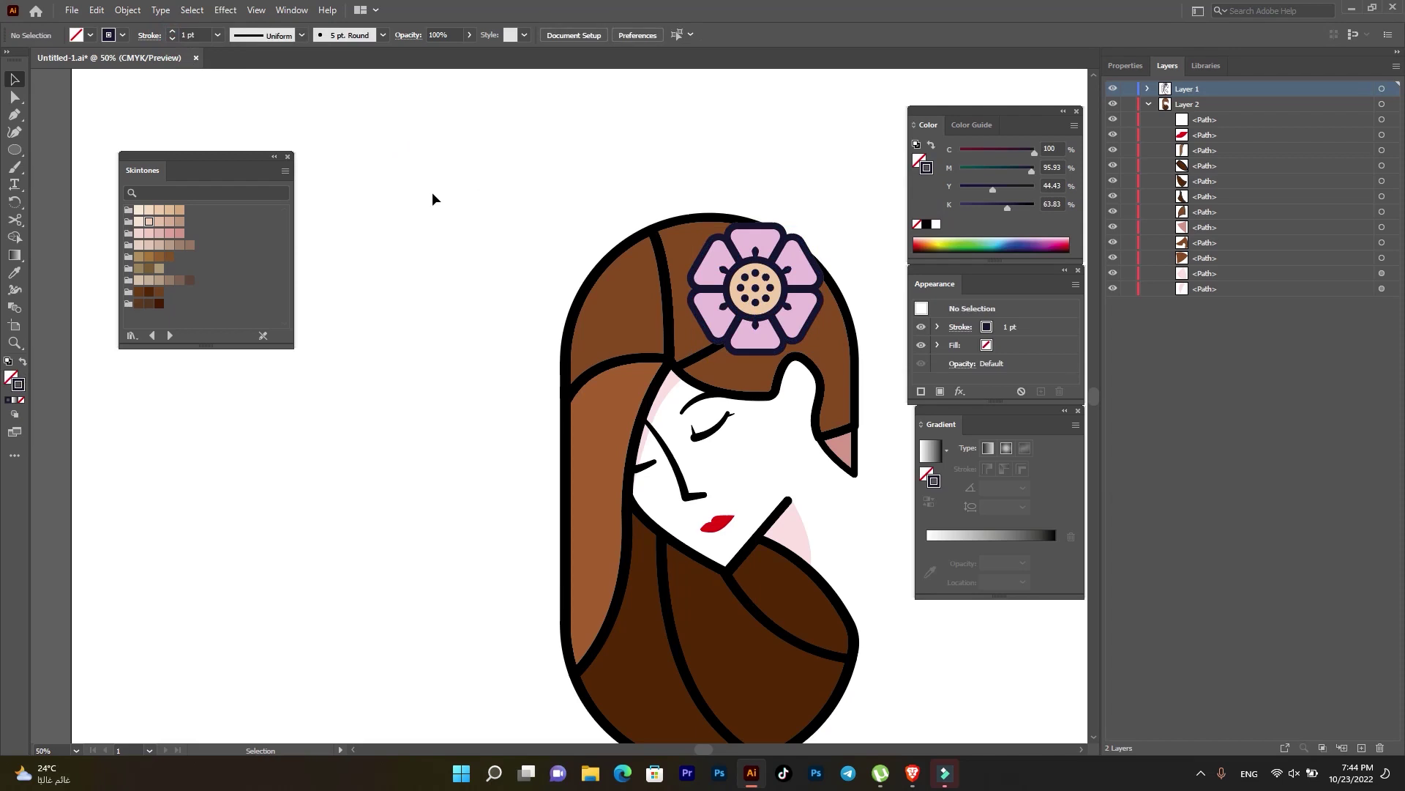
- Expand Layer 1 and target all its outline artwork
left_click(552, 179)
left_click(1147, 88)
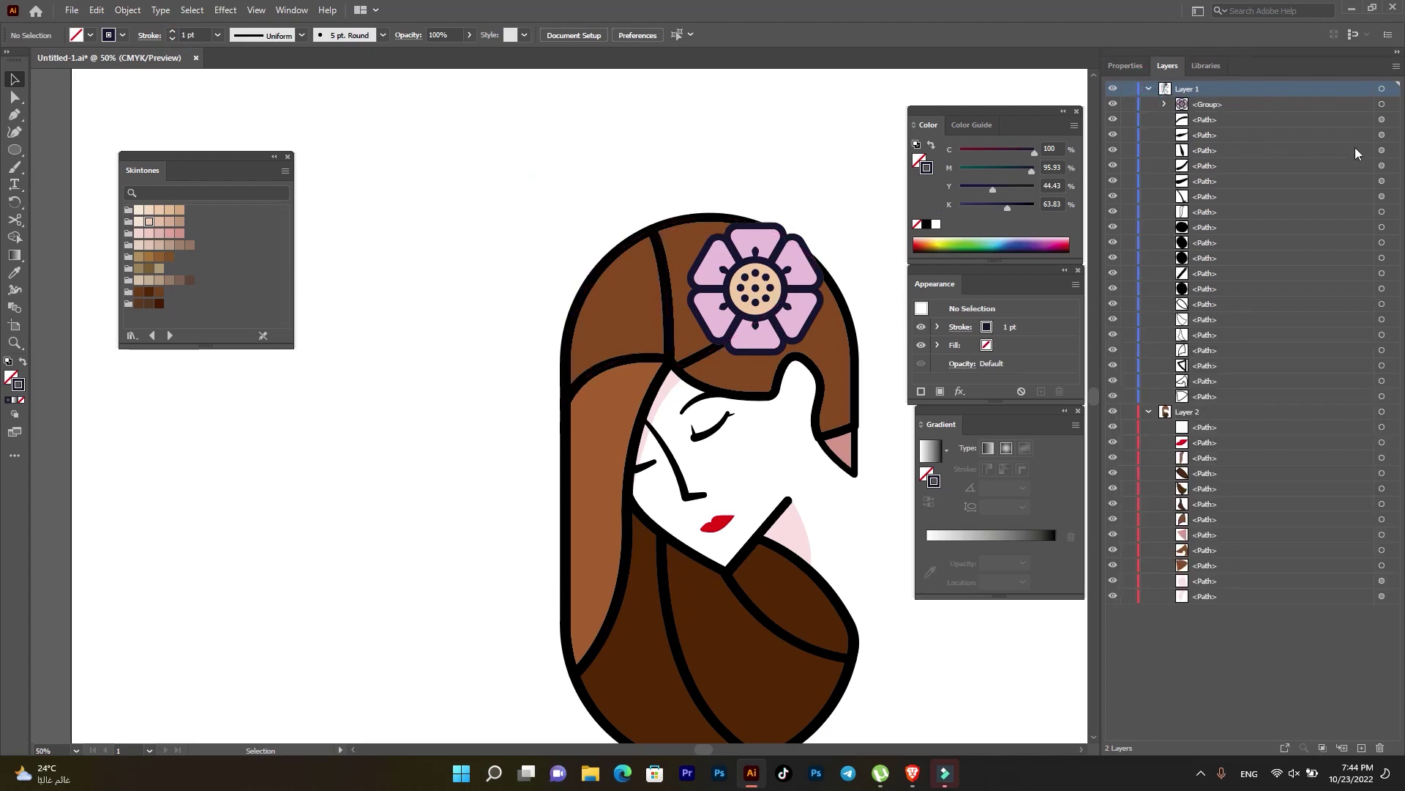
left_click(1382, 88)
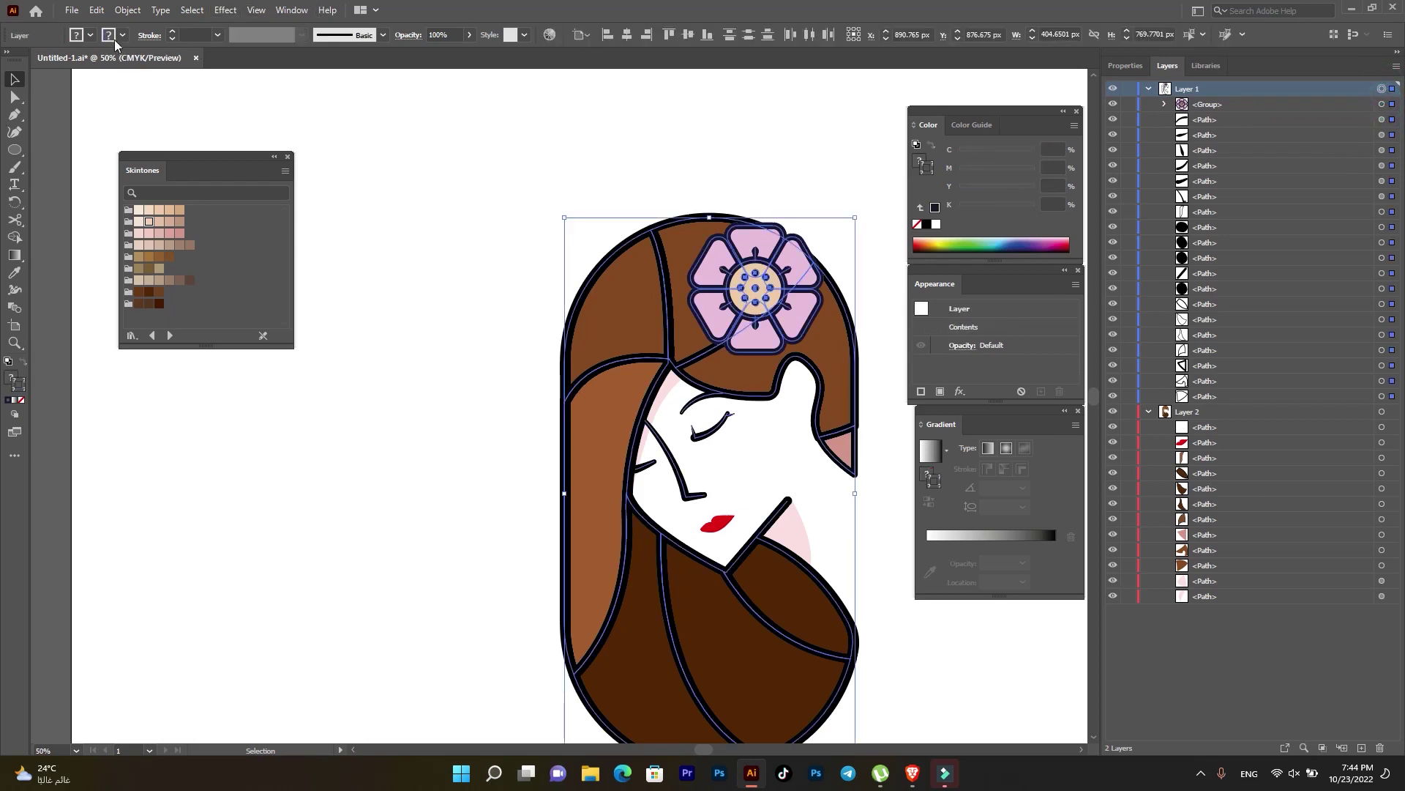
- Recolour all the selected outlines to navy 080630
double_click(22, 391)
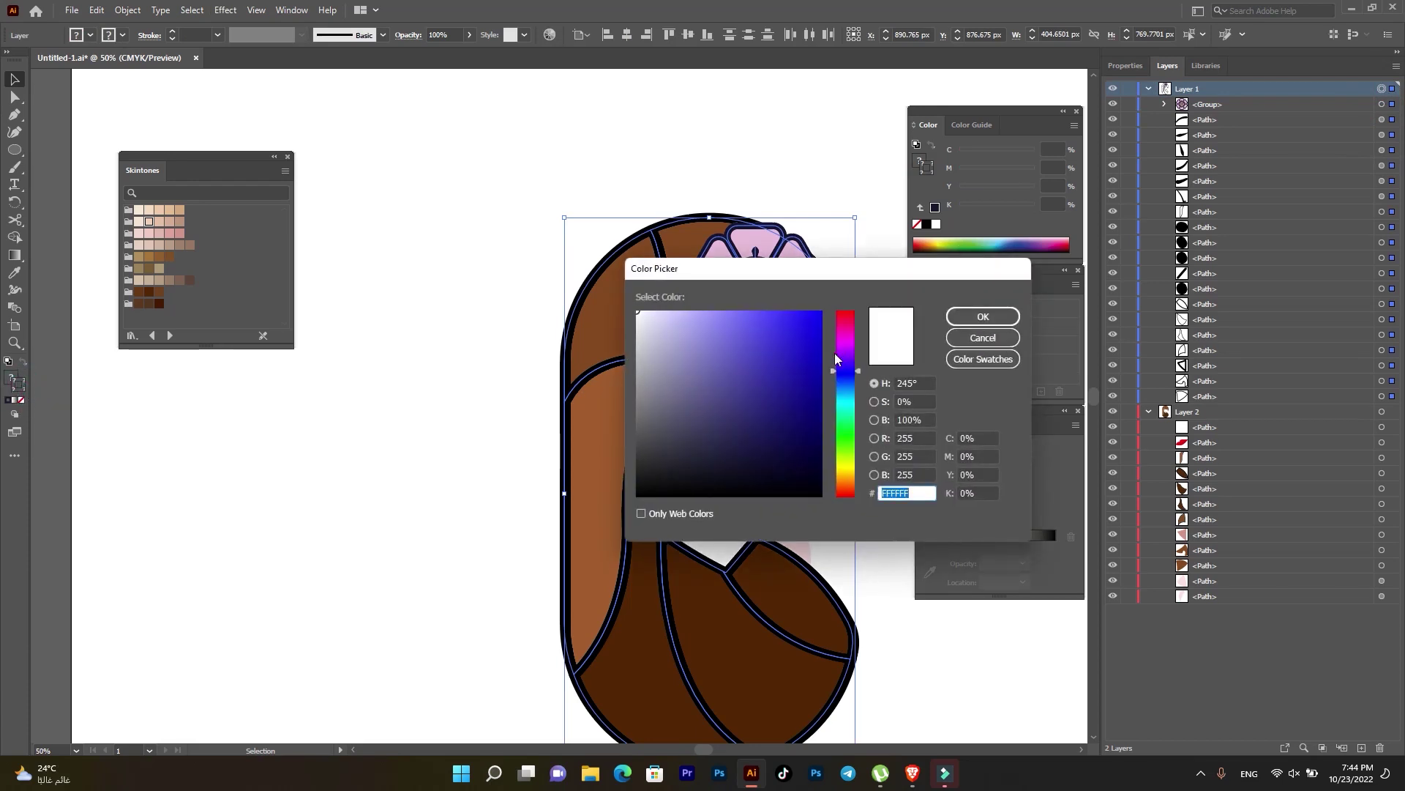
type("080630")
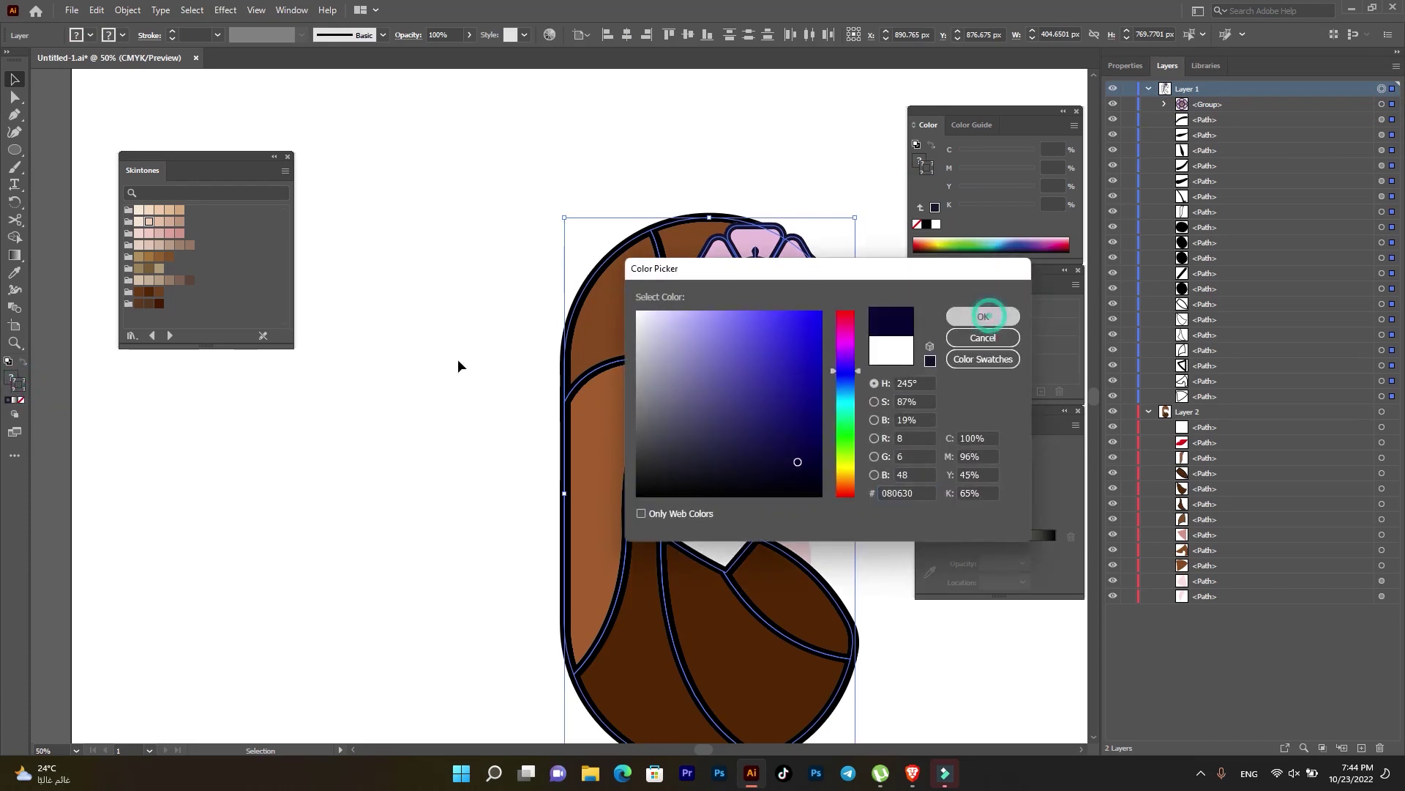
key("Return")
left_click(423, 186)
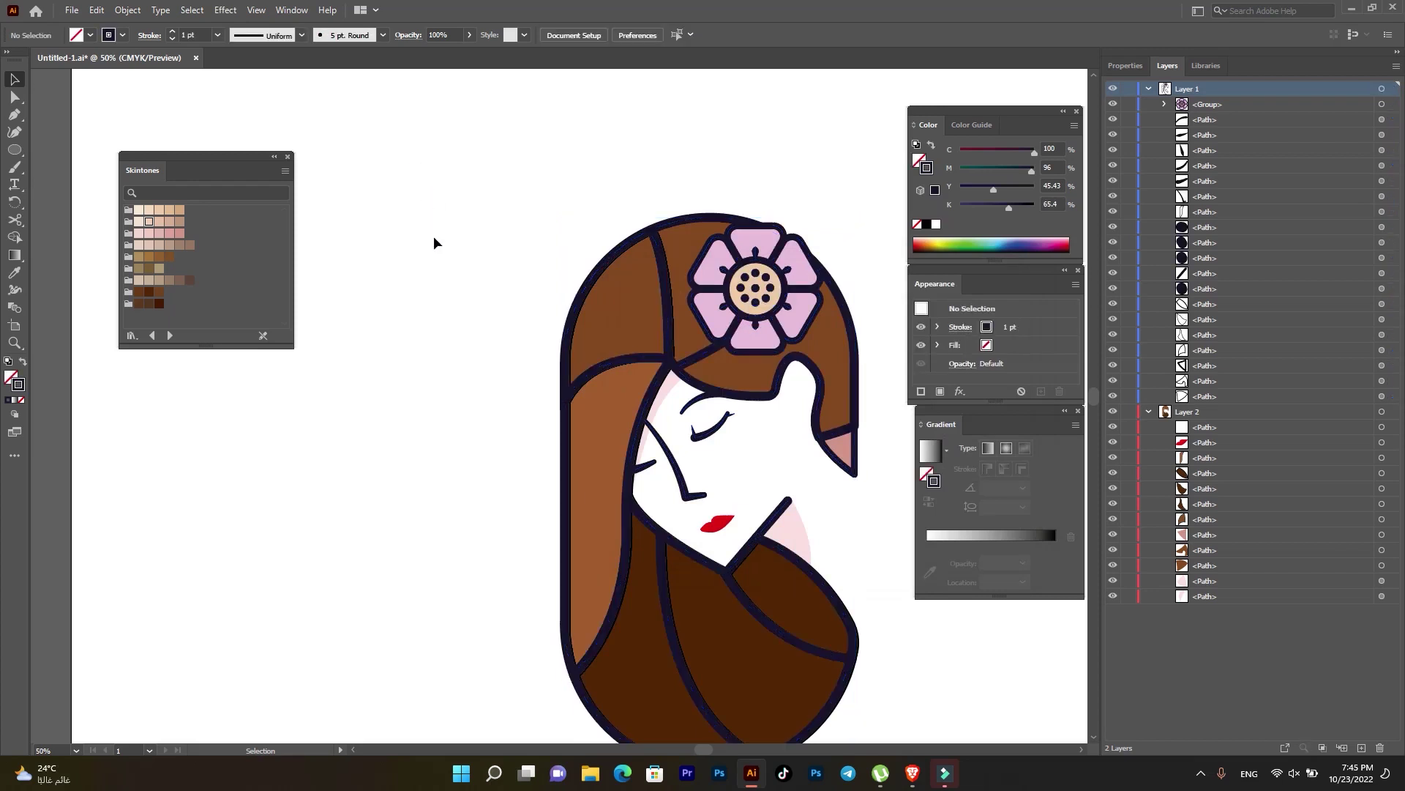
- Set the outline around the small pink triangle to 12 pt
left_click(856, 478)
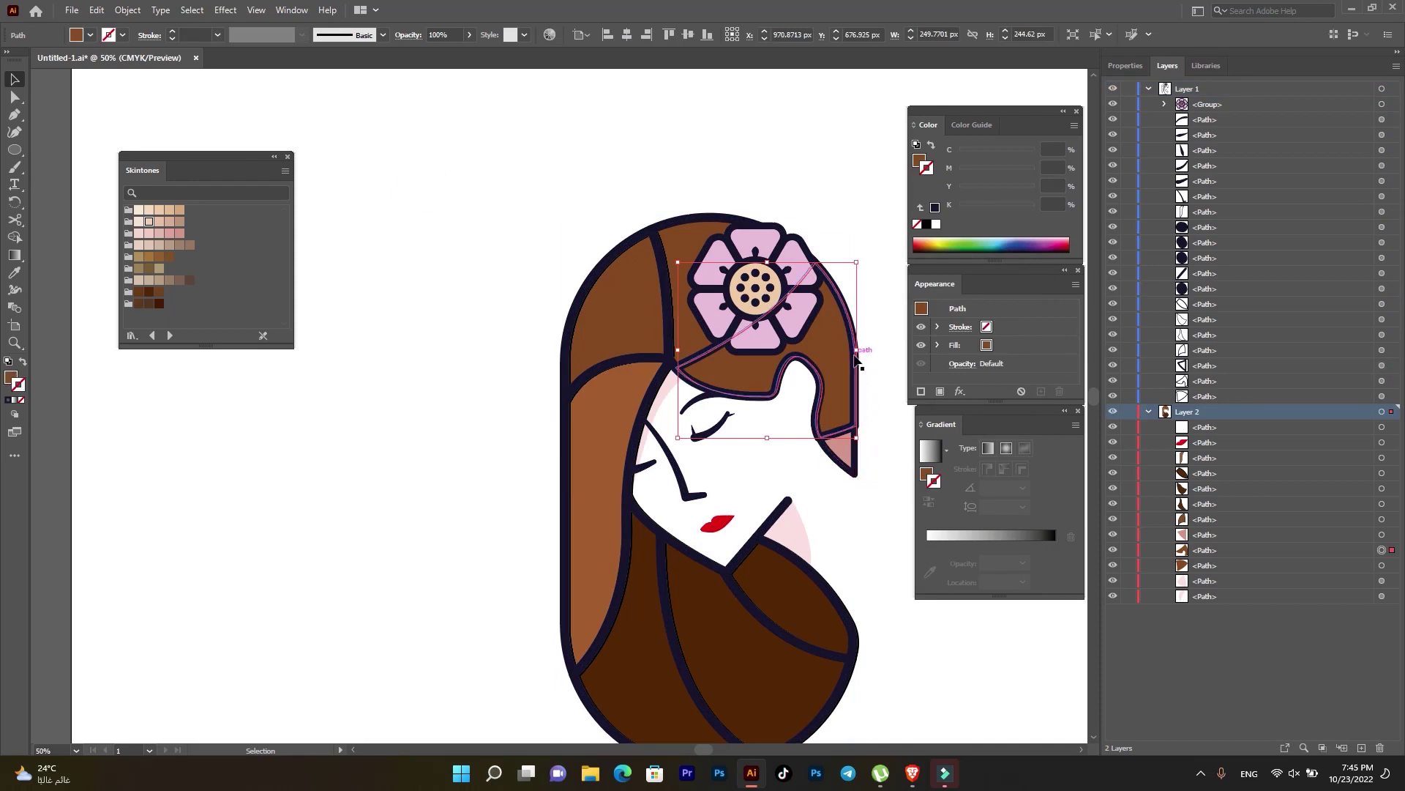
left_click(865, 311)
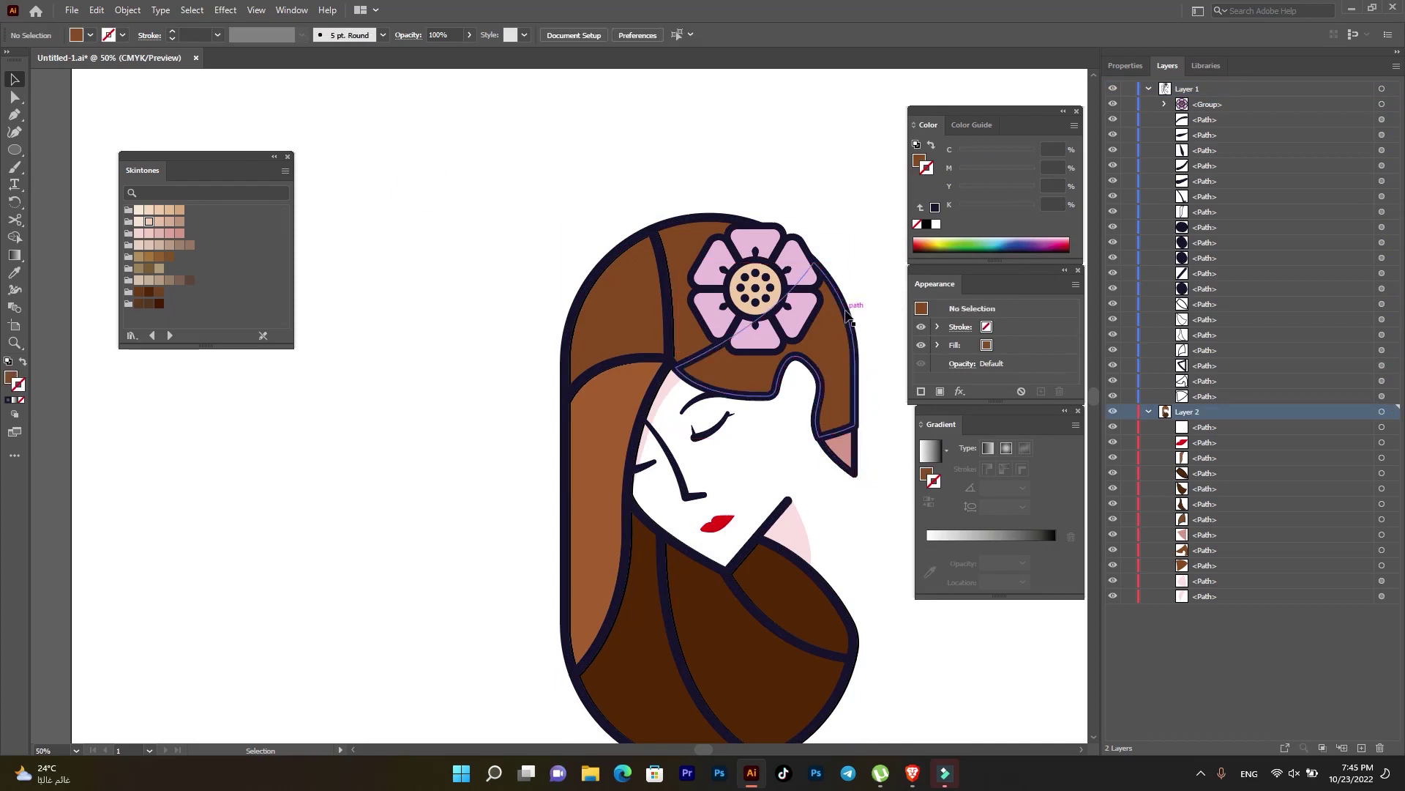
left_click(847, 313)
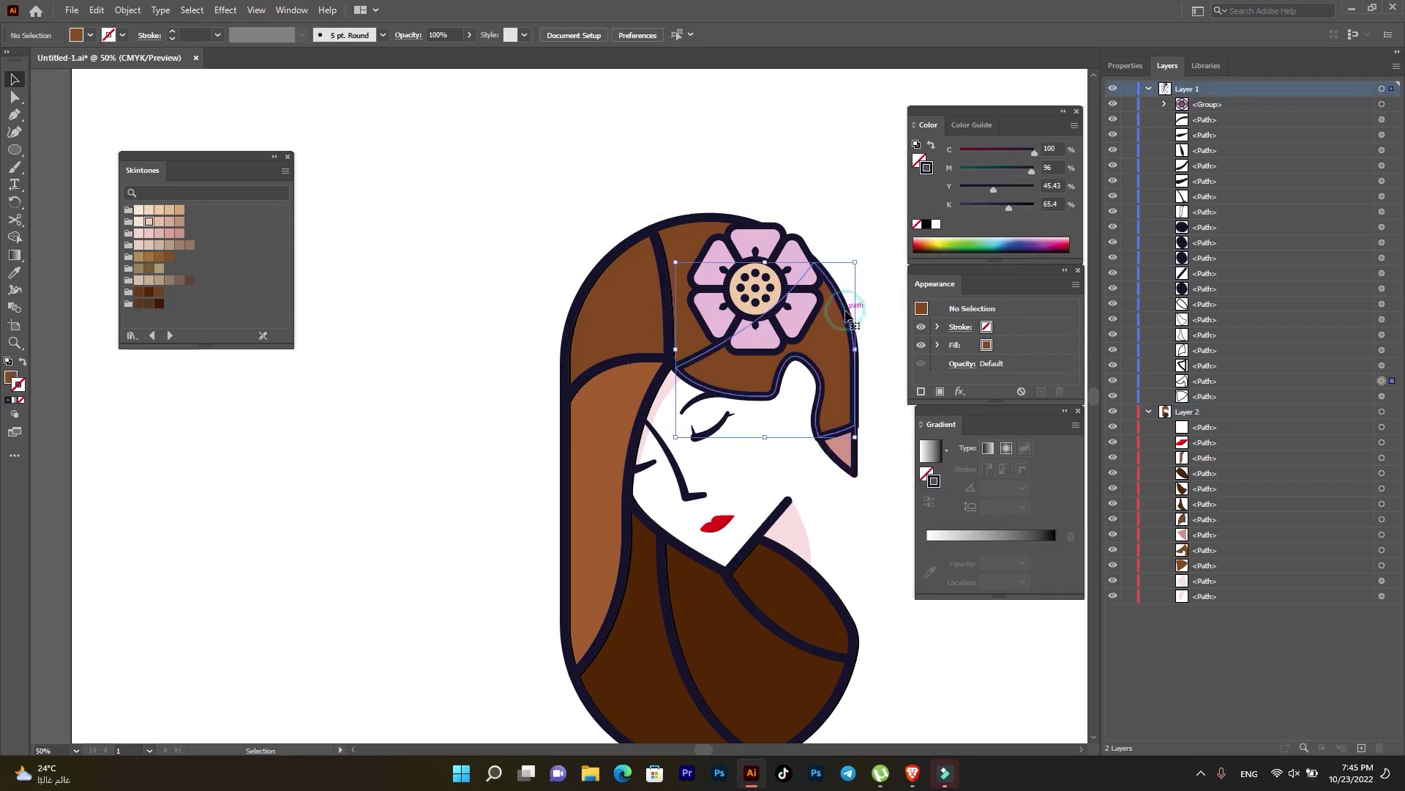
left_click(858, 470)
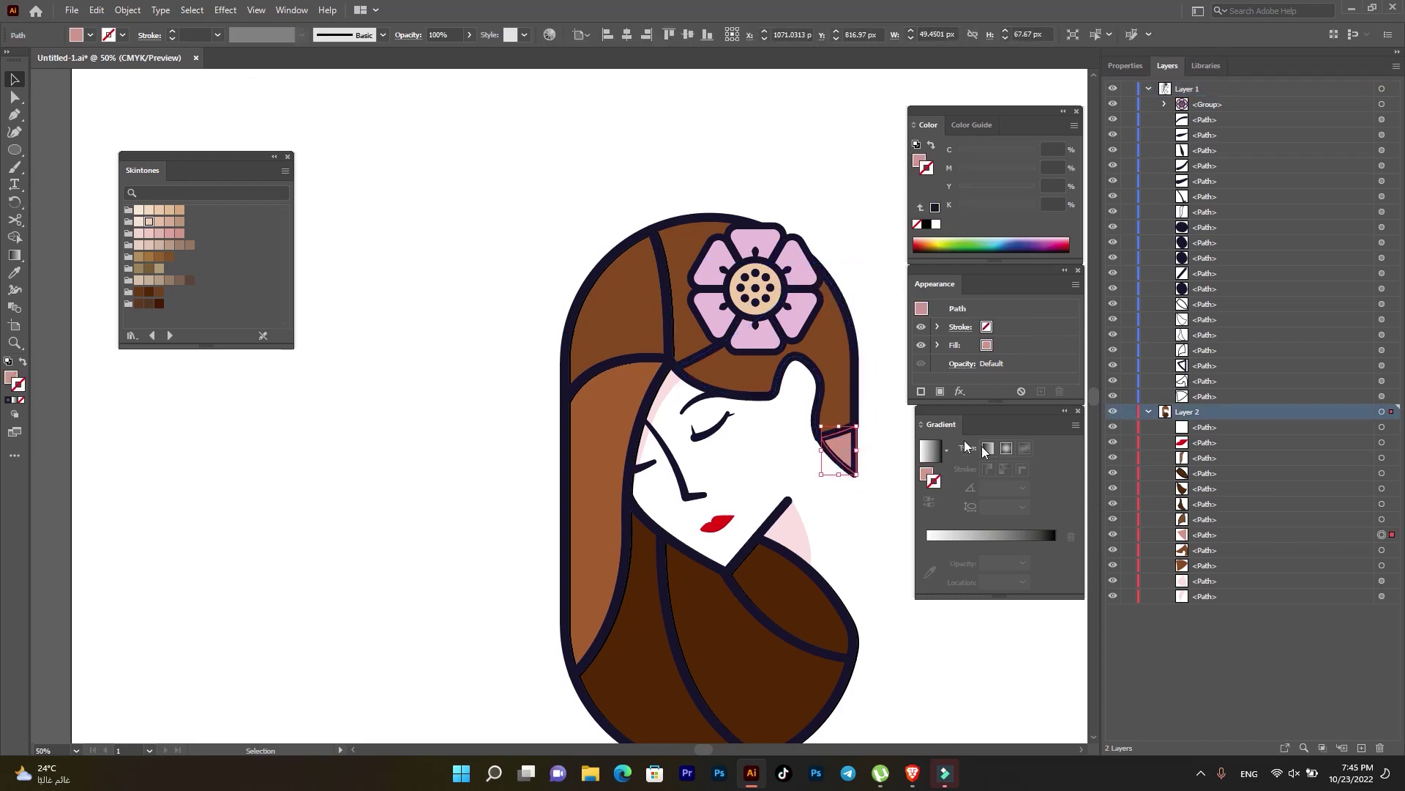
left_click(869, 498)
scroll(863, 491, "up", 3)
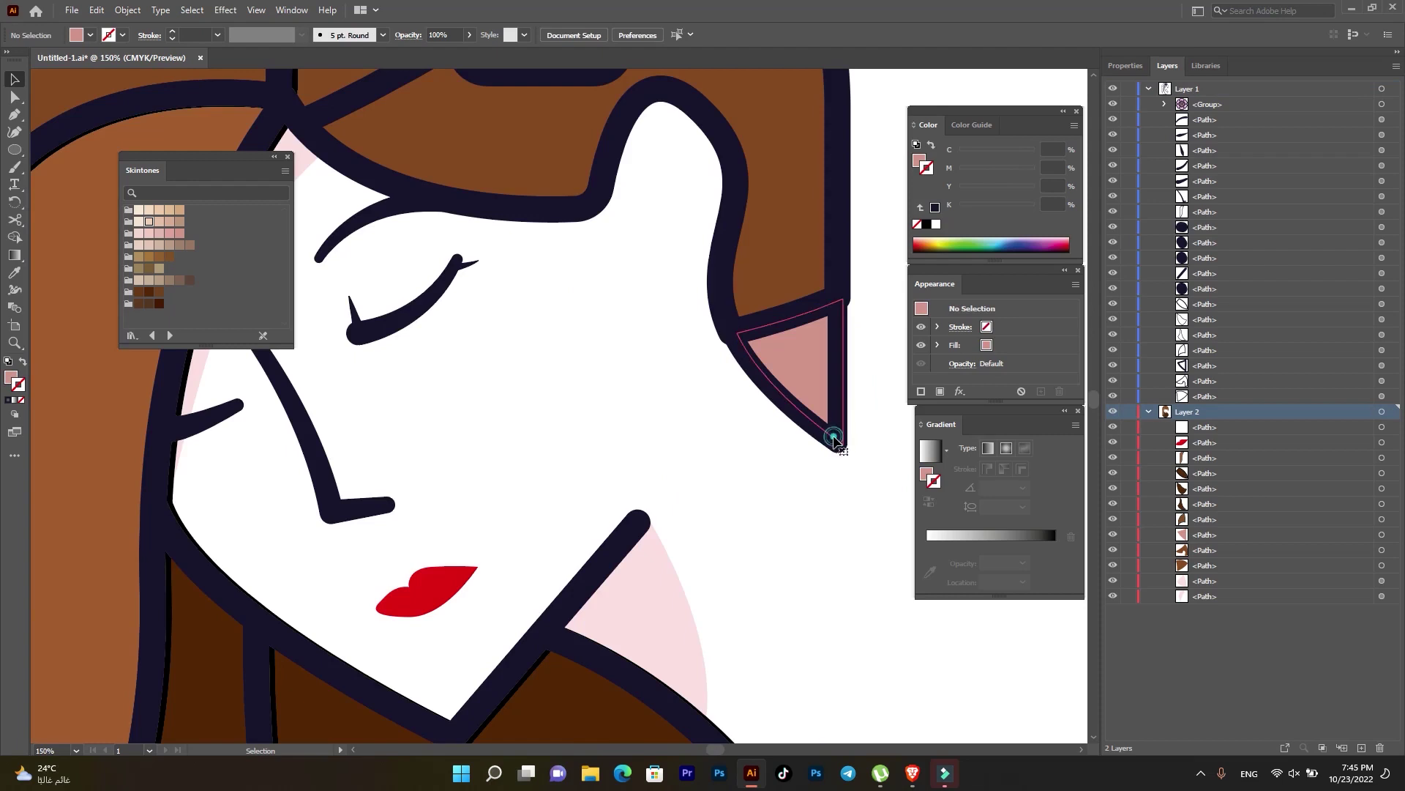
left_click(811, 475)
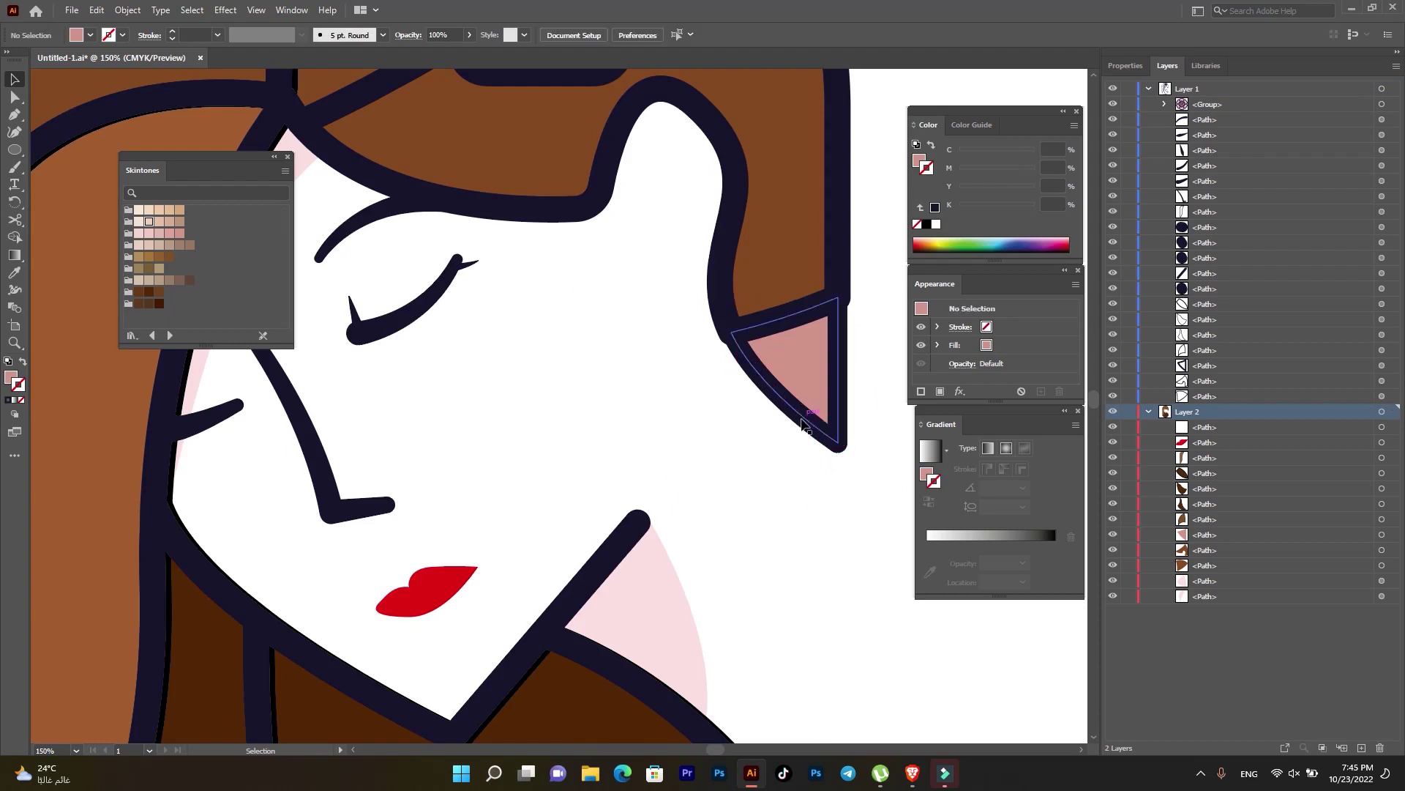
left_click(803, 418)
left_click(173, 32)
left_click(467, 323)
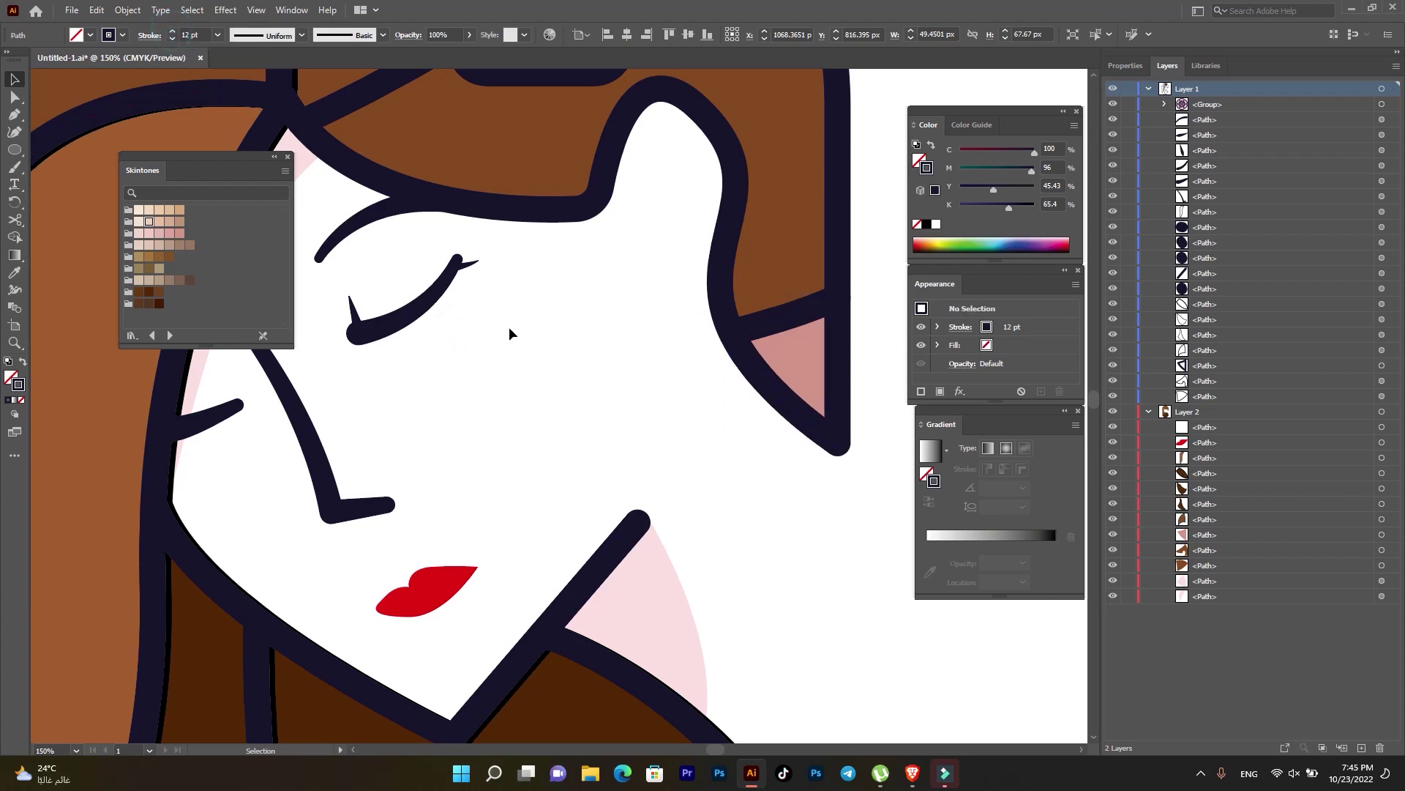
scroll(512, 327, "down", 1)
scroll(674, 278, "down", 1)
scroll(798, 288, "down", 1)
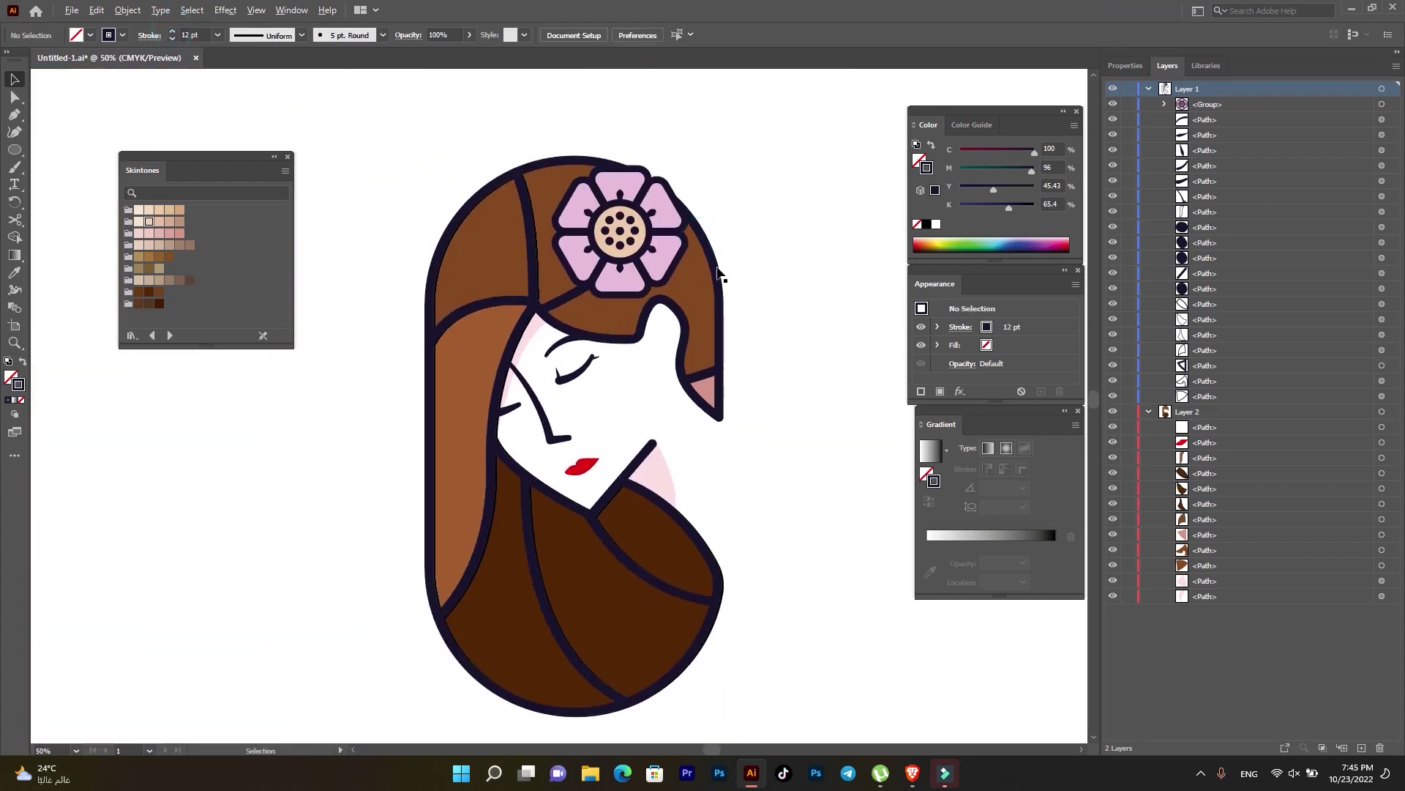
scroll(721, 271, "down", 1)
- Marquee-select all the portrait artwork, group it, and recentre the view
left_click_drag(749, 168, 469, 526)
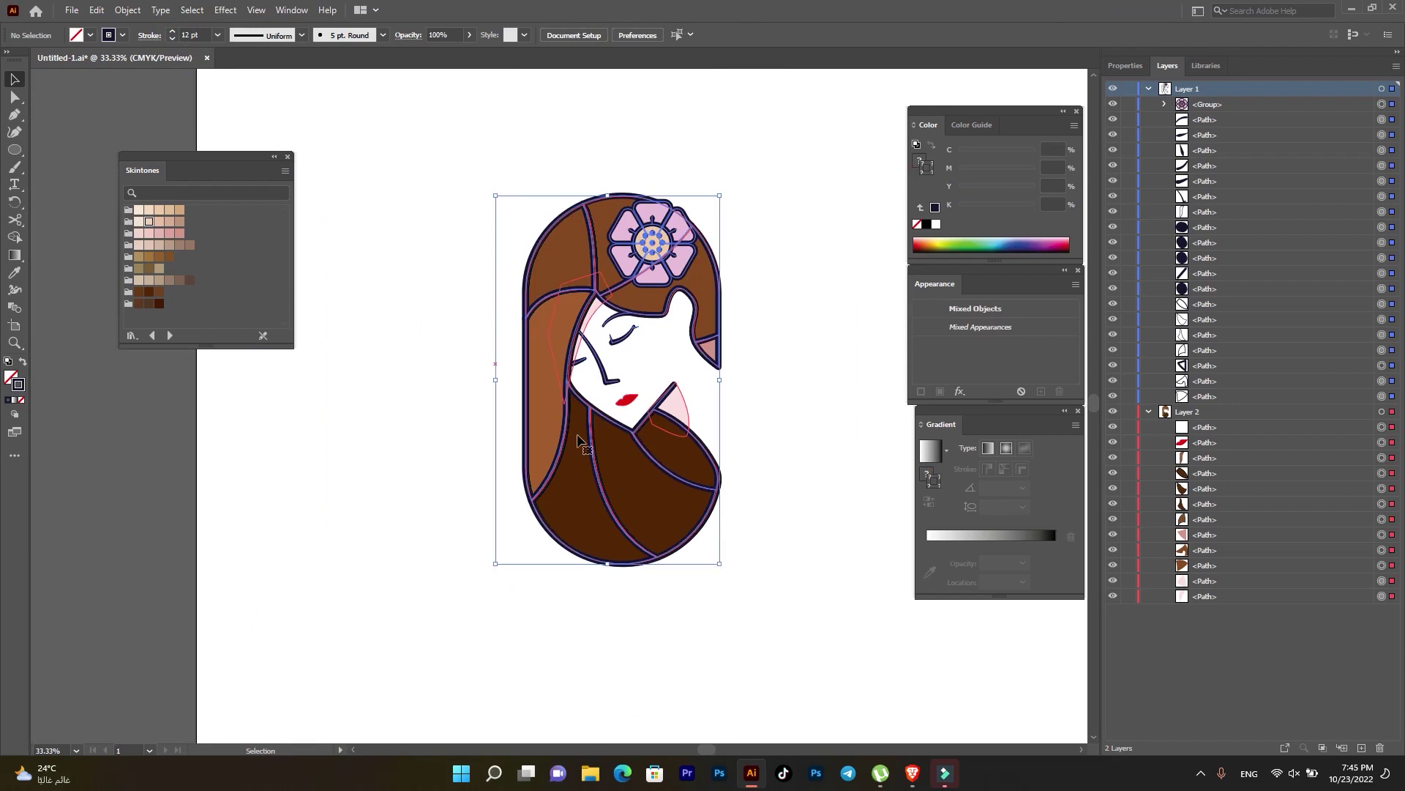
right_click(606, 253)
left_click(655, 365)
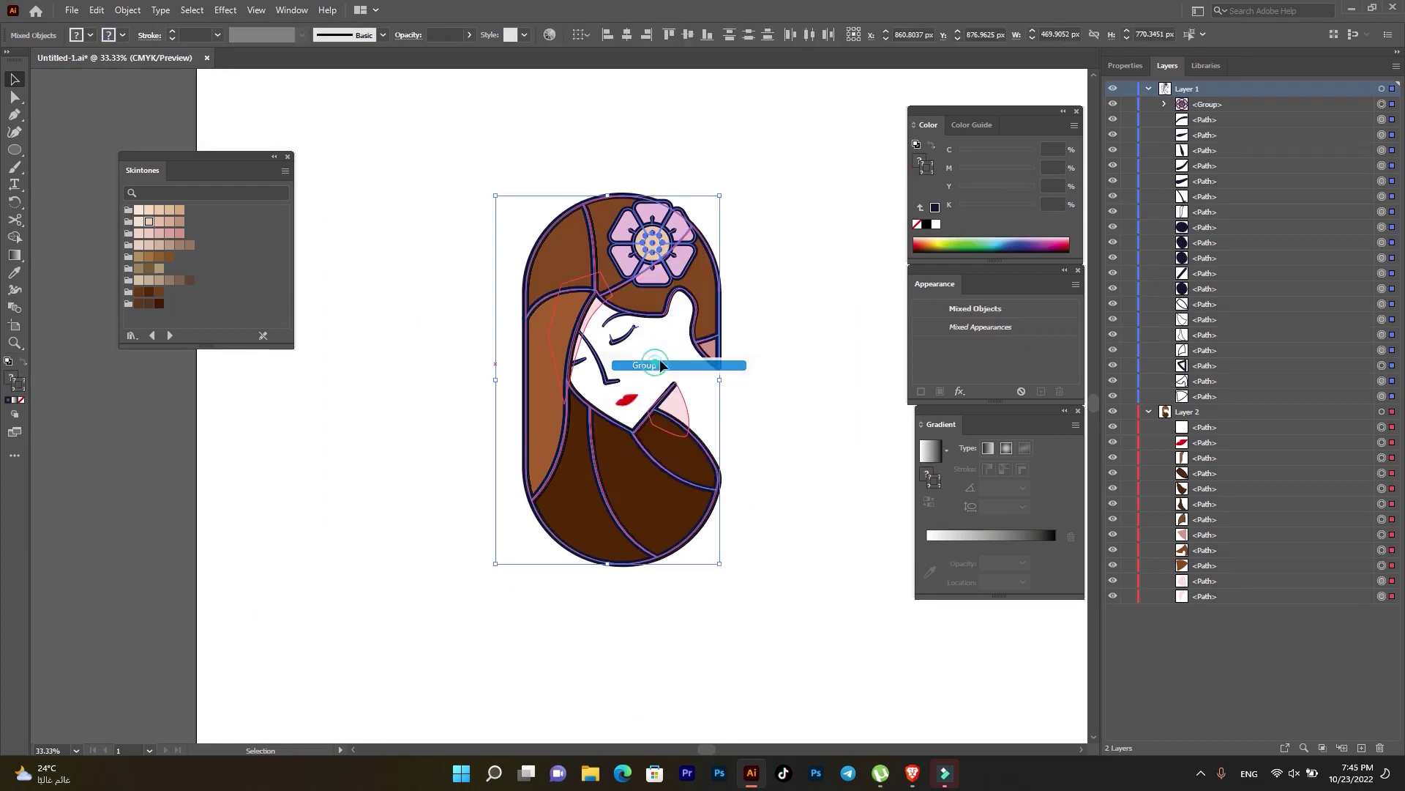
left_click(810, 249)
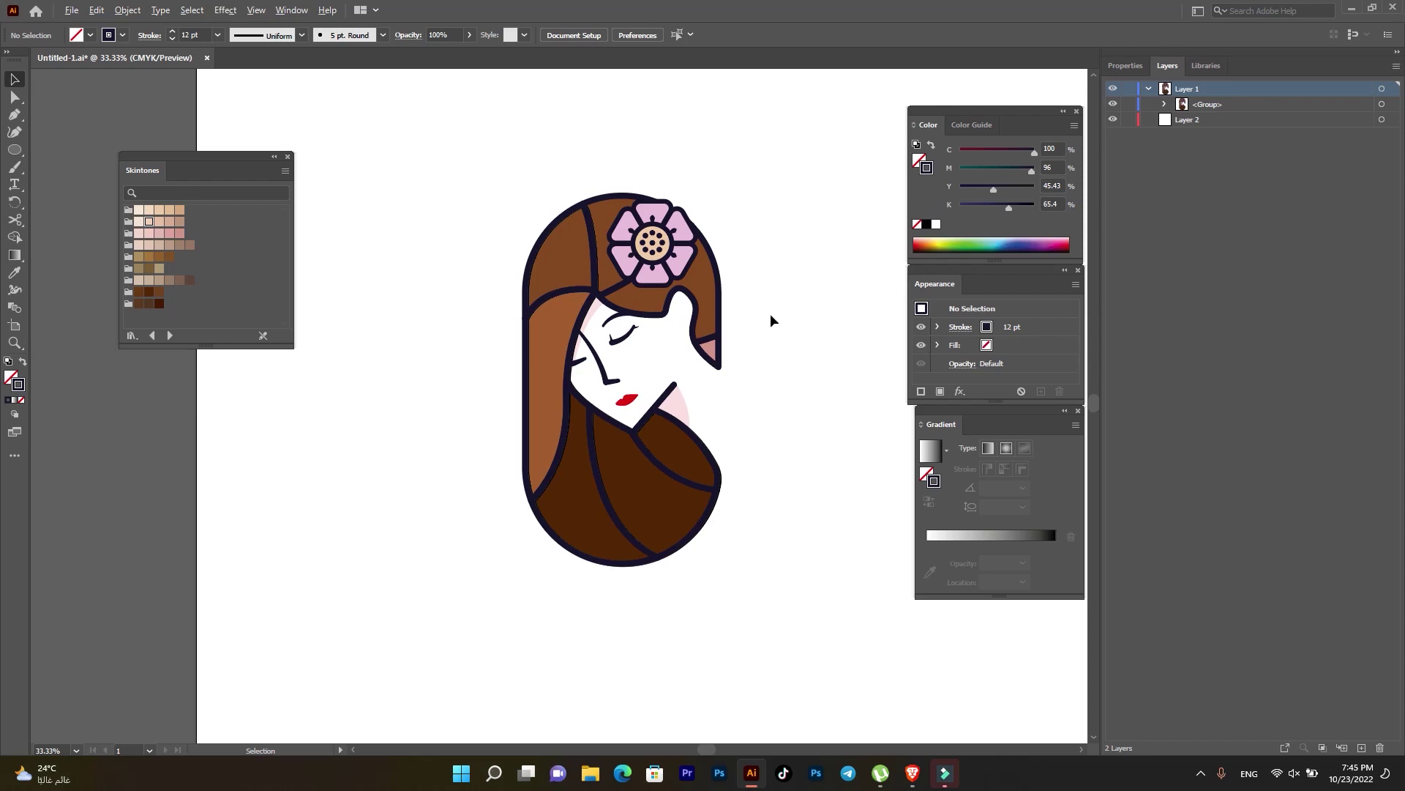
scroll(770, 313, "down", 1)
mouse_move(806, 256)
left_mouse_down()
mouse_move(784, 249)
mouse_move(605, 498)
left_mouse_up()
scroll(753, 279, "down", 1)
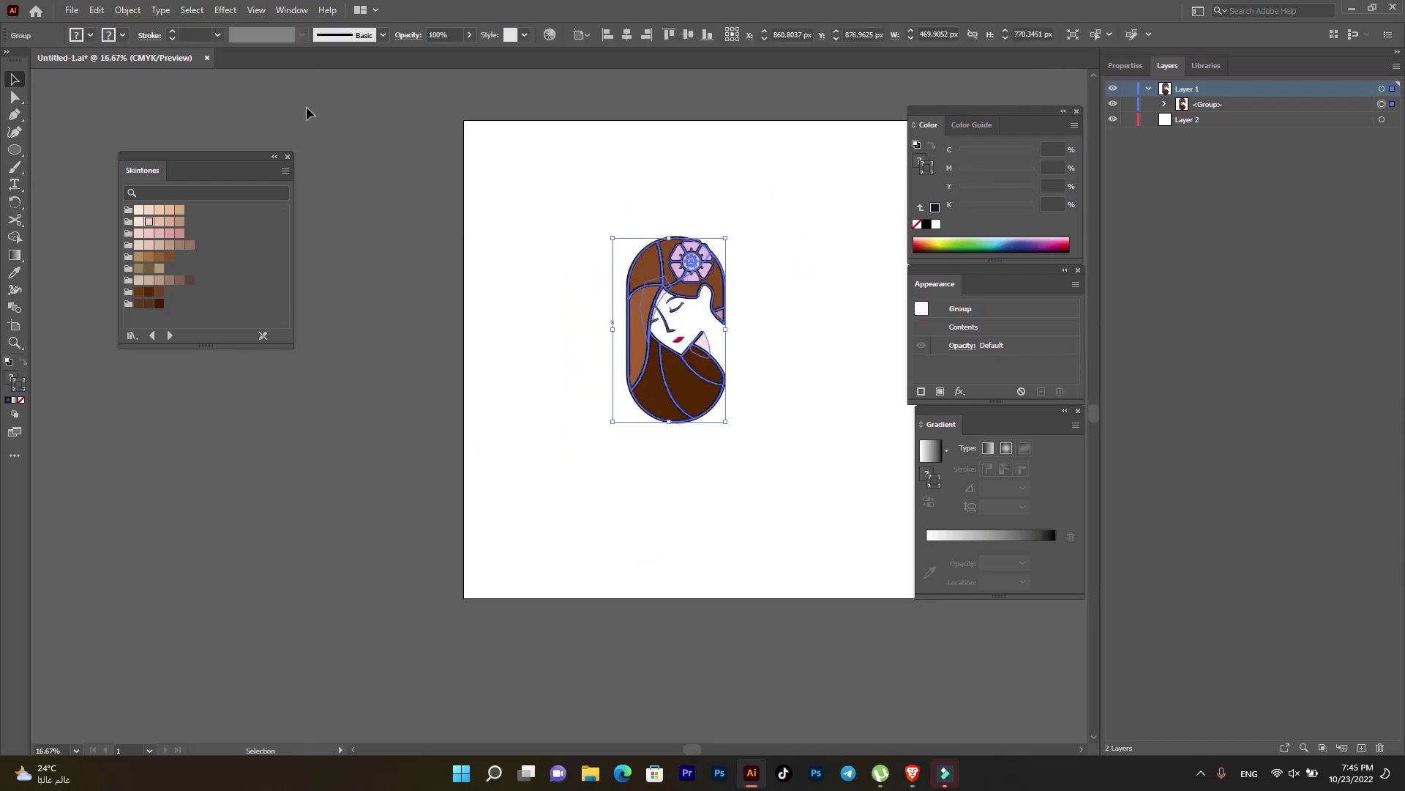
- Place a copy of the portrait left of the artboard, then run Expand Appearance and Expand on the original
left_click_drag(692, 262, 329, 401)
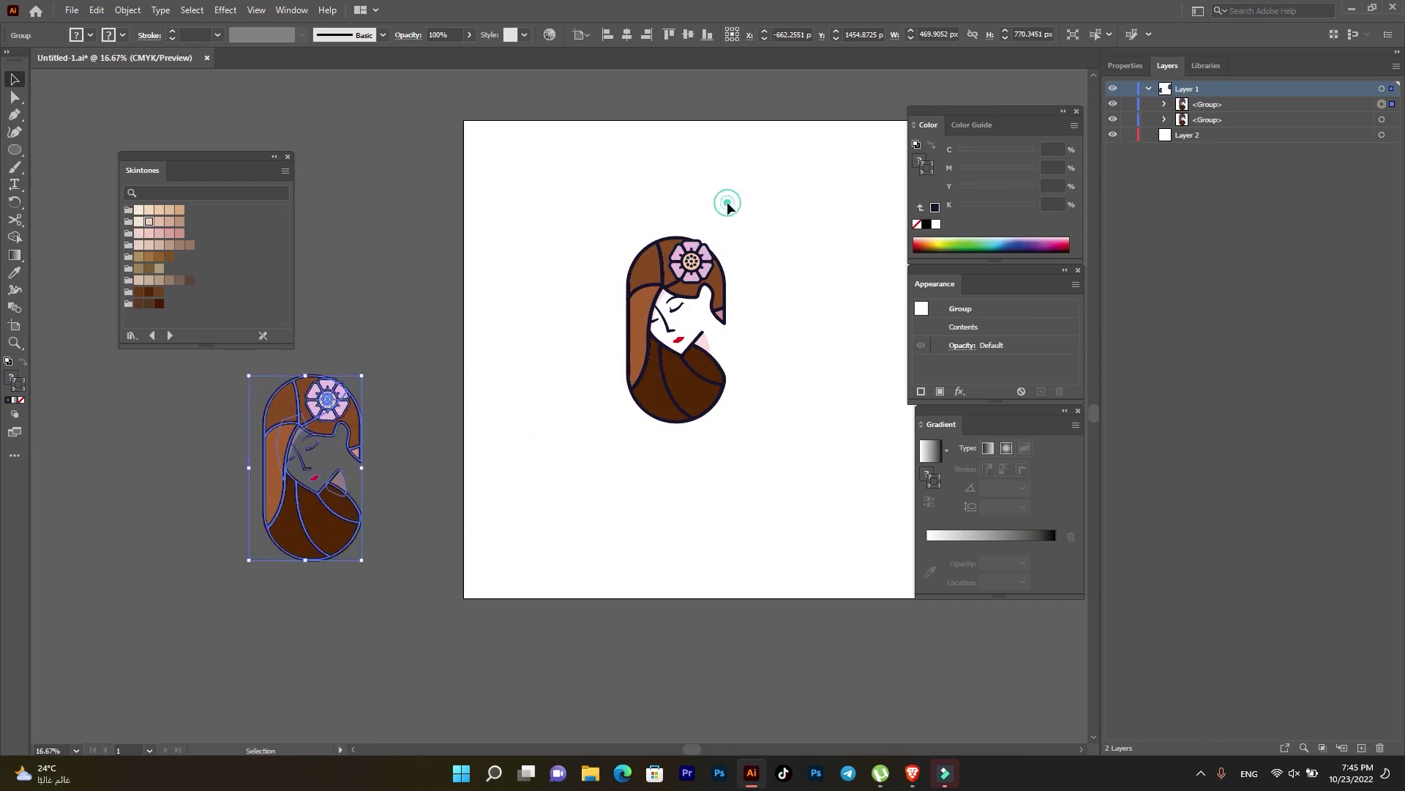
left_click_drag(735, 209, 606, 455)
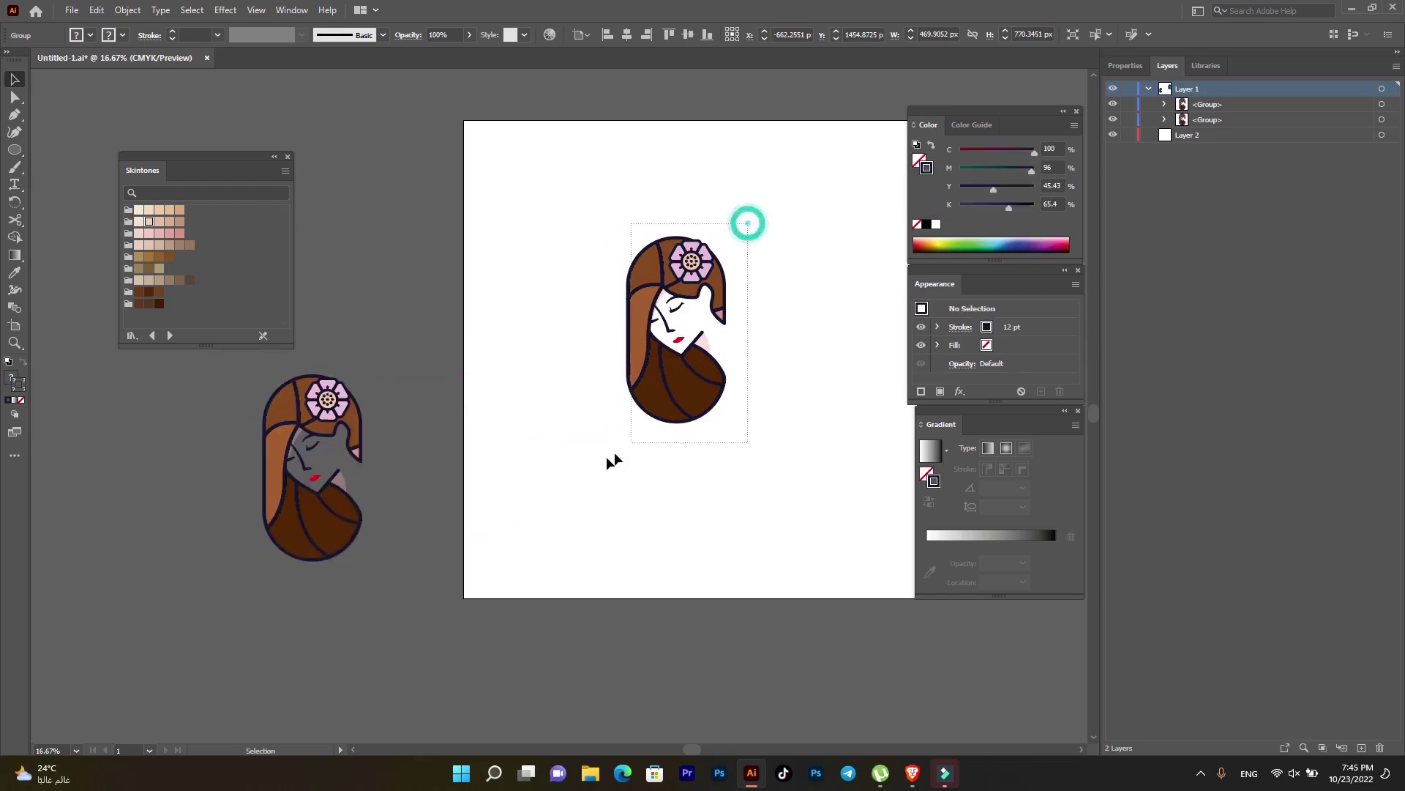
left_click(98, 14)
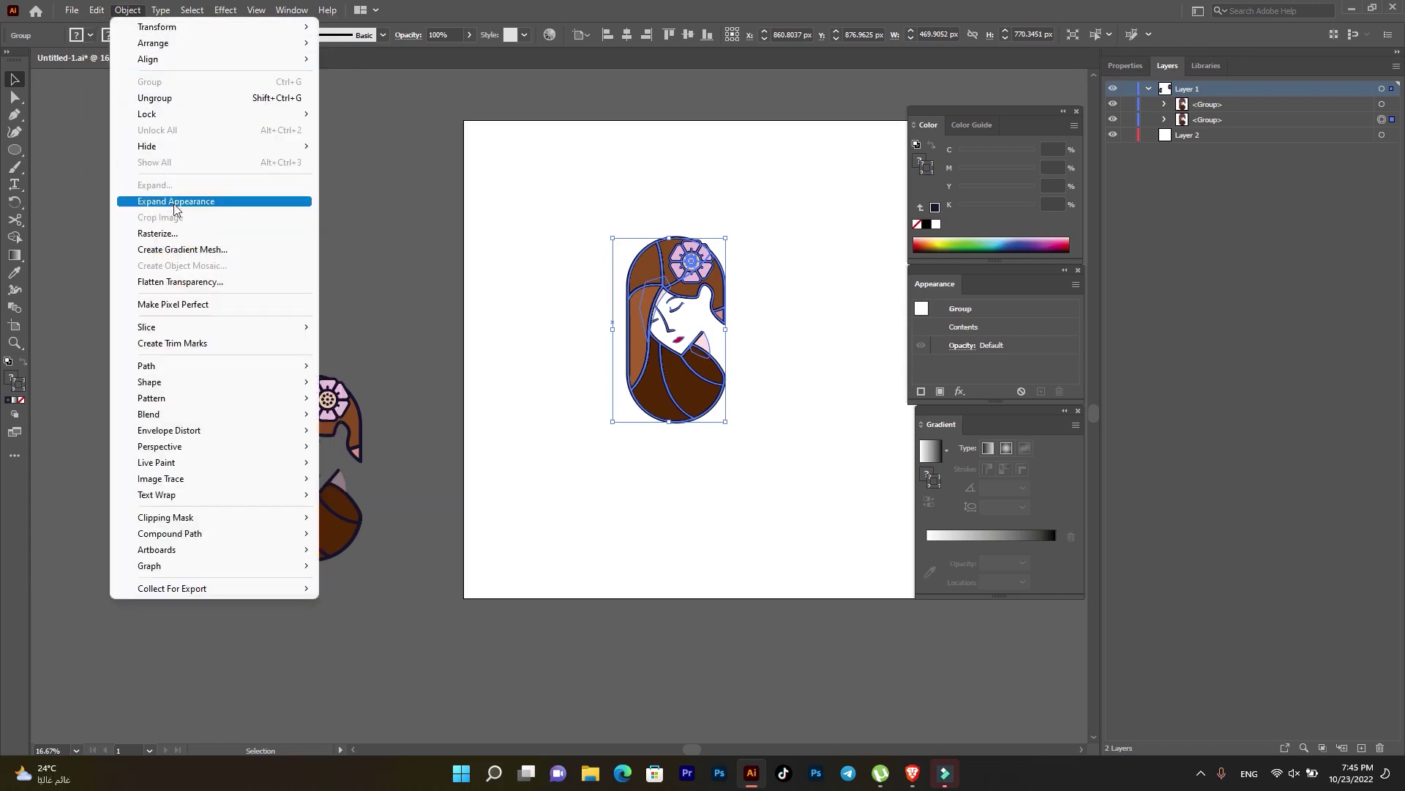
left_click(173, 201)
left_click(139, 11)
left_click(179, 184)
left_click(677, 466)
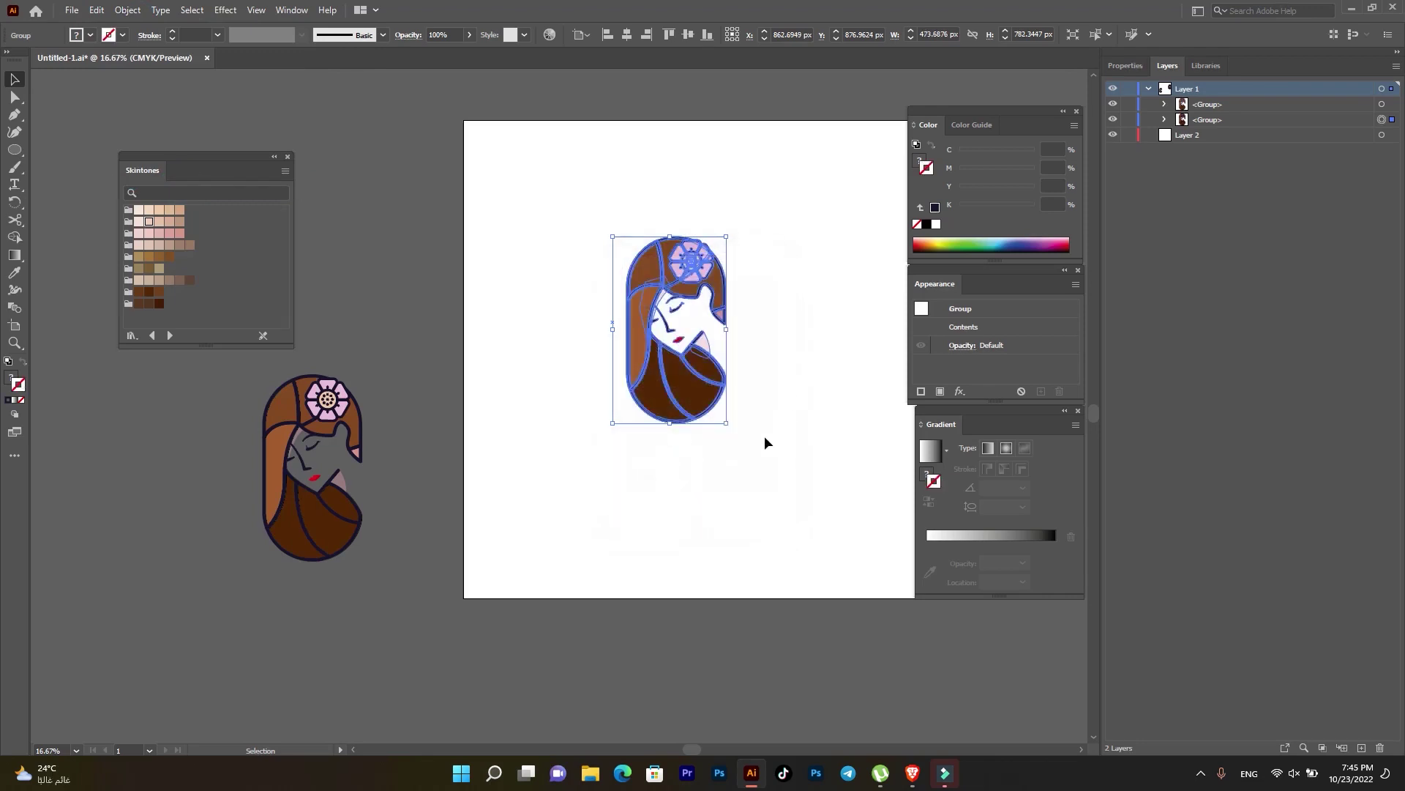
- Enlarge the expanded portrait about 1.9 times and shift it slightly down
left_click_drag(727, 427, 782, 511)
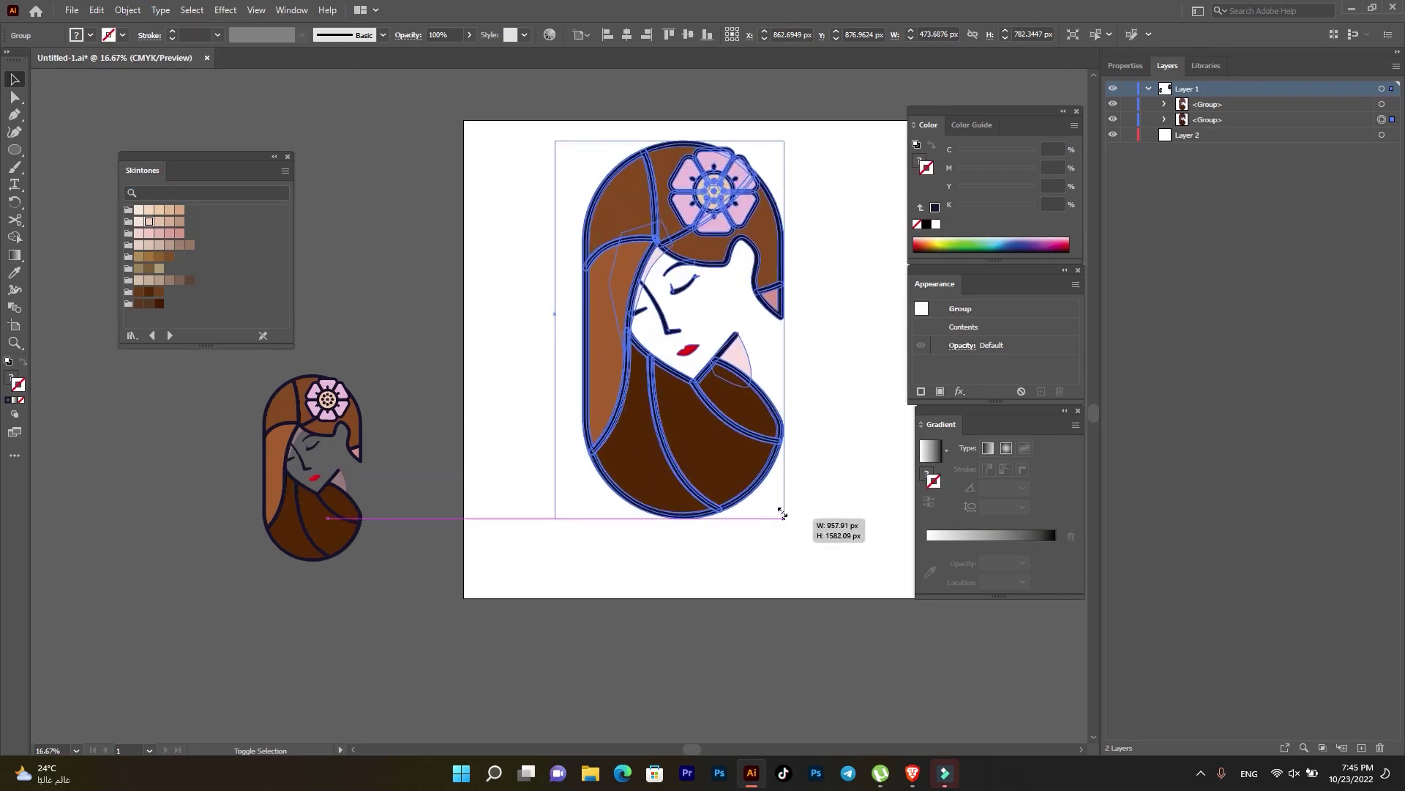
left_click(861, 311)
left_click_drag(777, 244, 781, 267)
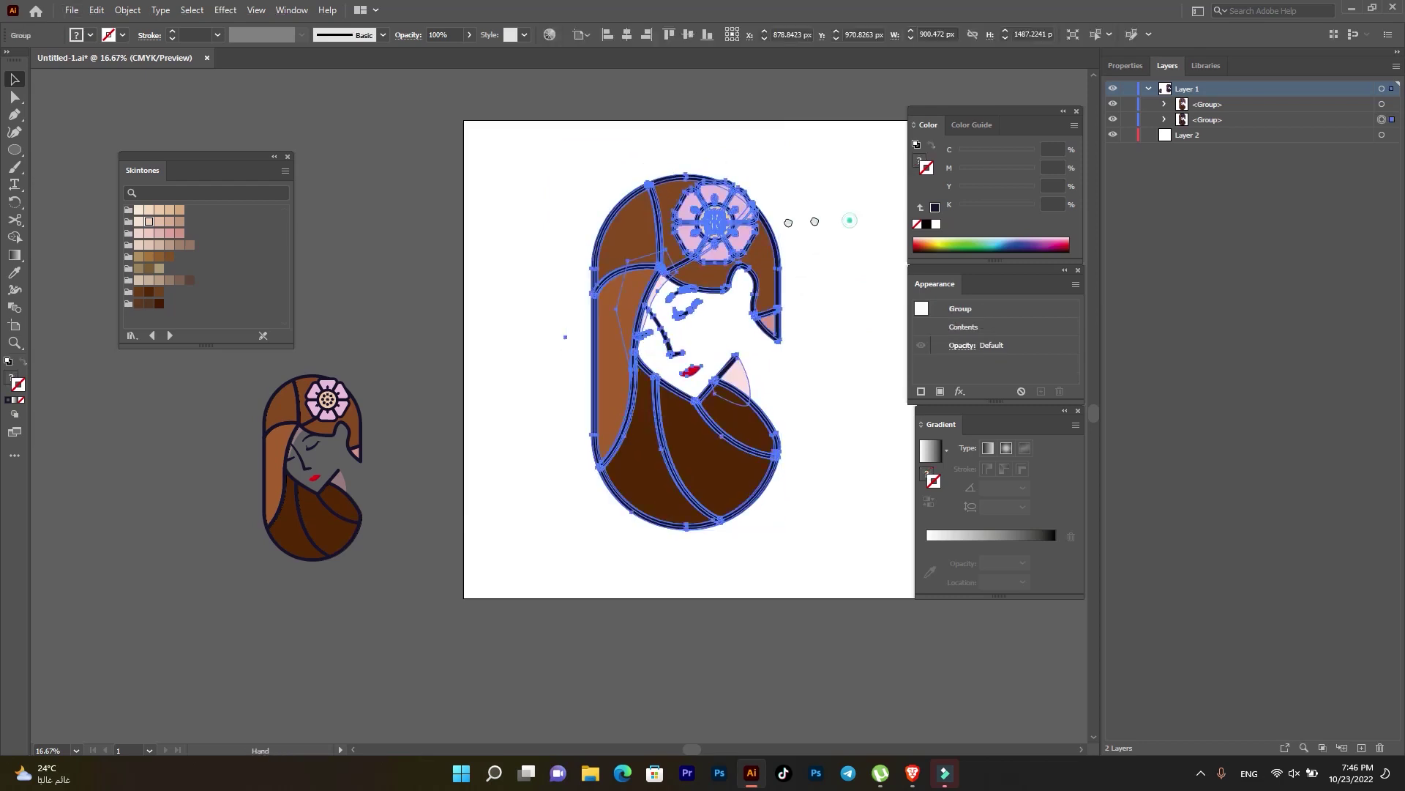
scroll(768, 233, "right", 3)
left_click(754, 232)
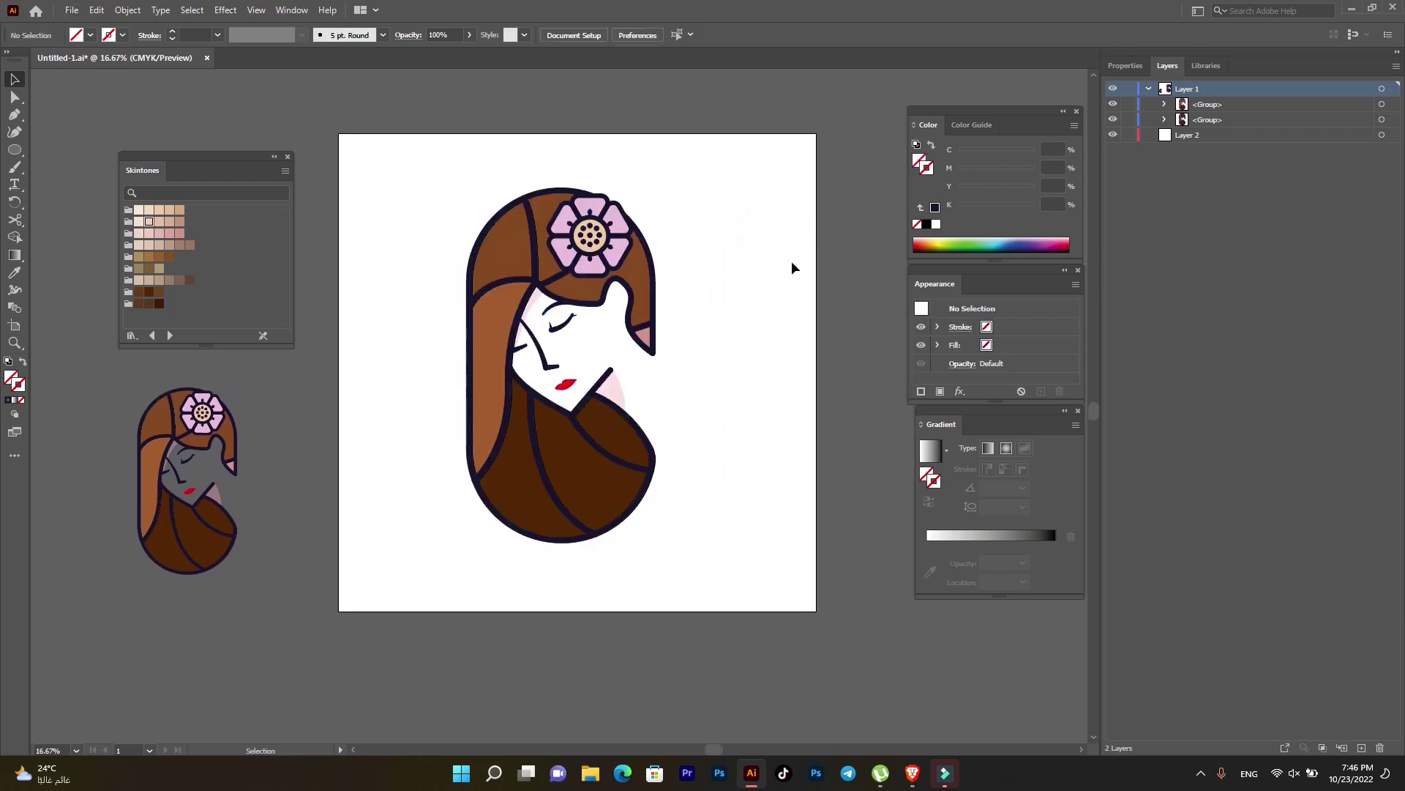